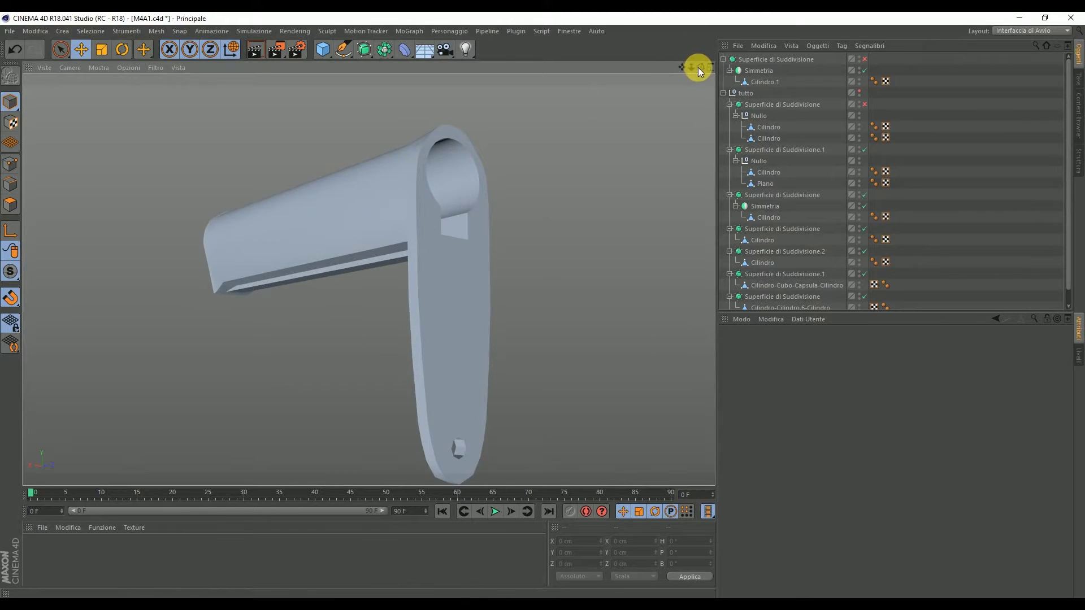
Step: Delete the Superficie di Suddivisione object that wraps the stock
drag(701, 67, 656, 71)
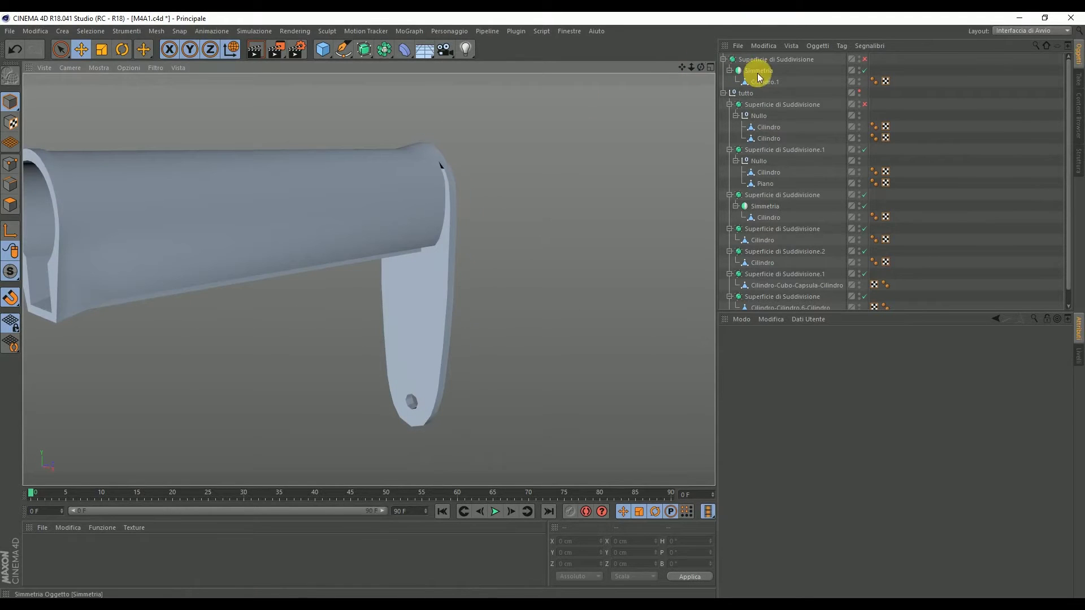
click(760, 82)
scroll(440, 164, up, 5)
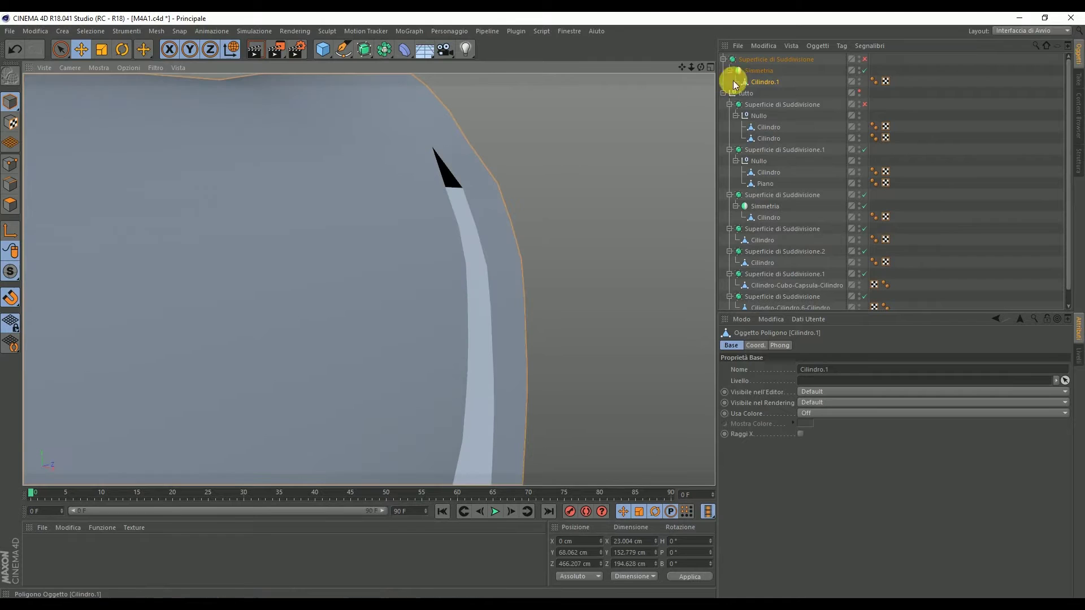
click(760, 74)
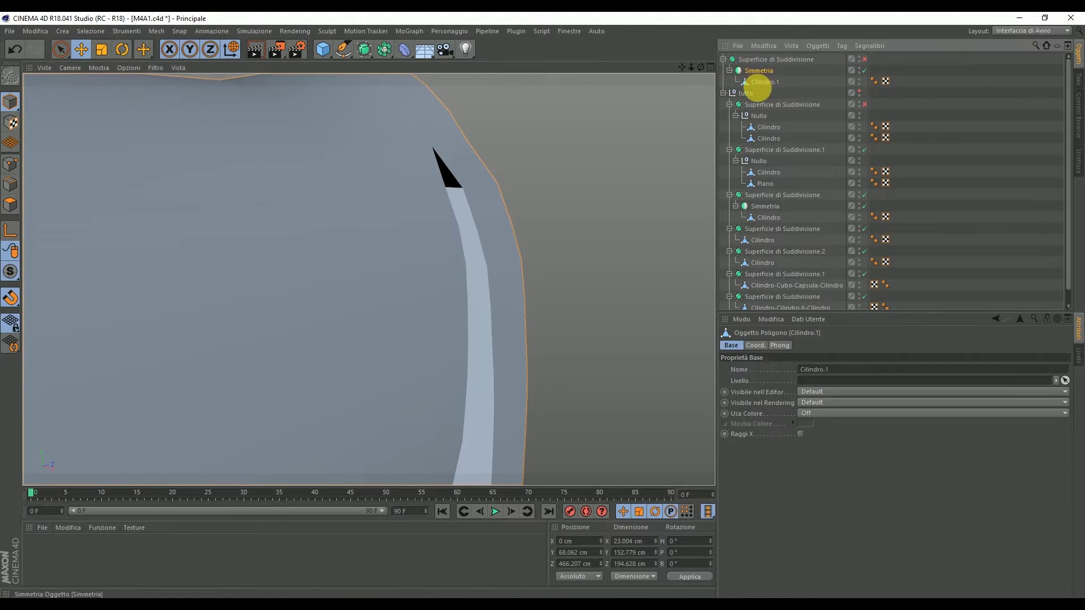
click(754, 60)
key(Delete)
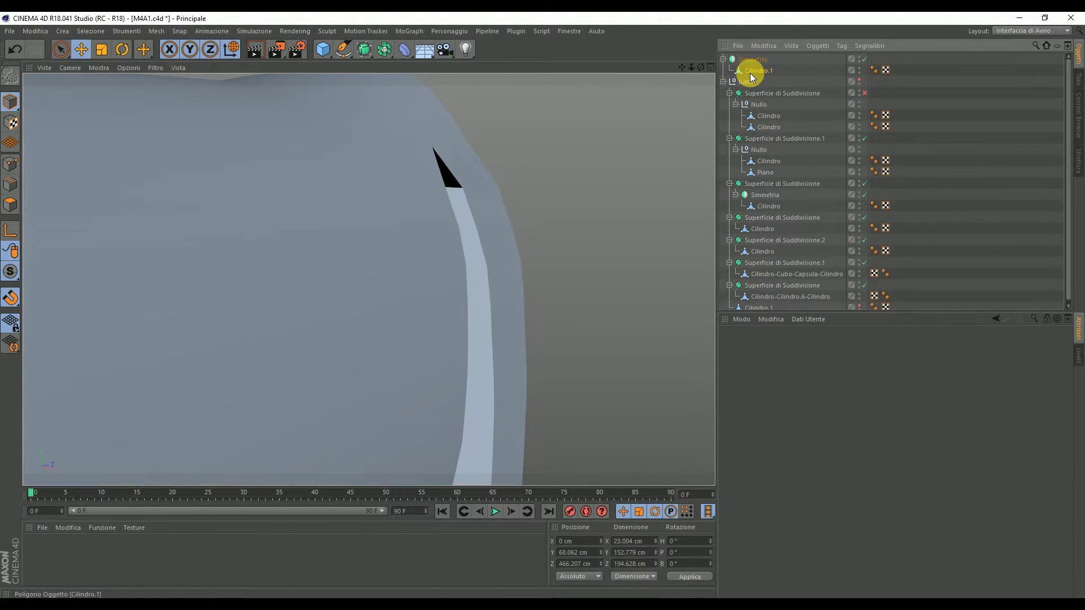
Step: Select Cilindro.1 and activate the Move tool
click(752, 71)
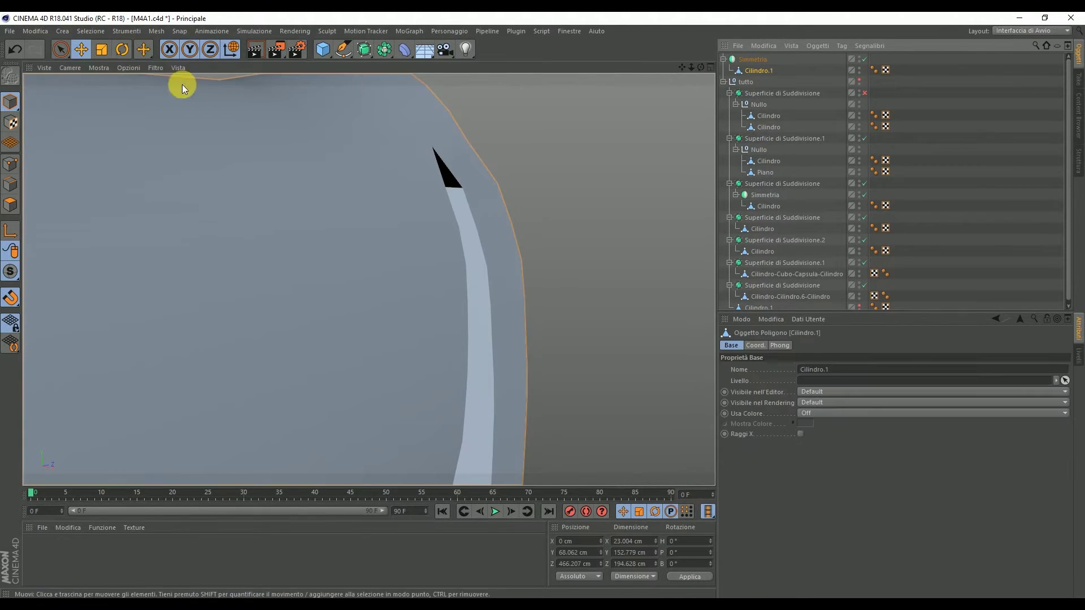
click(87, 50)
scroll(505, 118, up, 2)
scroll(505, 117, up, 2)
Step: Raise the stock's corner point 0.76 cm and shift nearby points to close the black sliver
mouse_move(700, 67)
mouse_down()
mouse_move(649, 102)
mouse_move(499, 155)
mouse_up()
click(447, 181)
drag(445, 109, 443, 84)
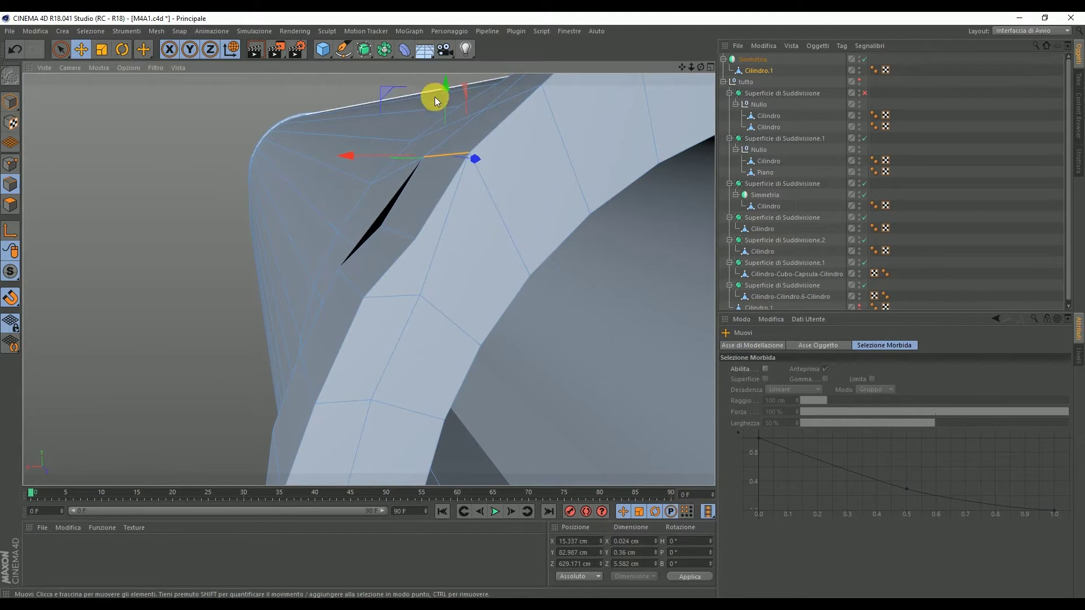
click(396, 237)
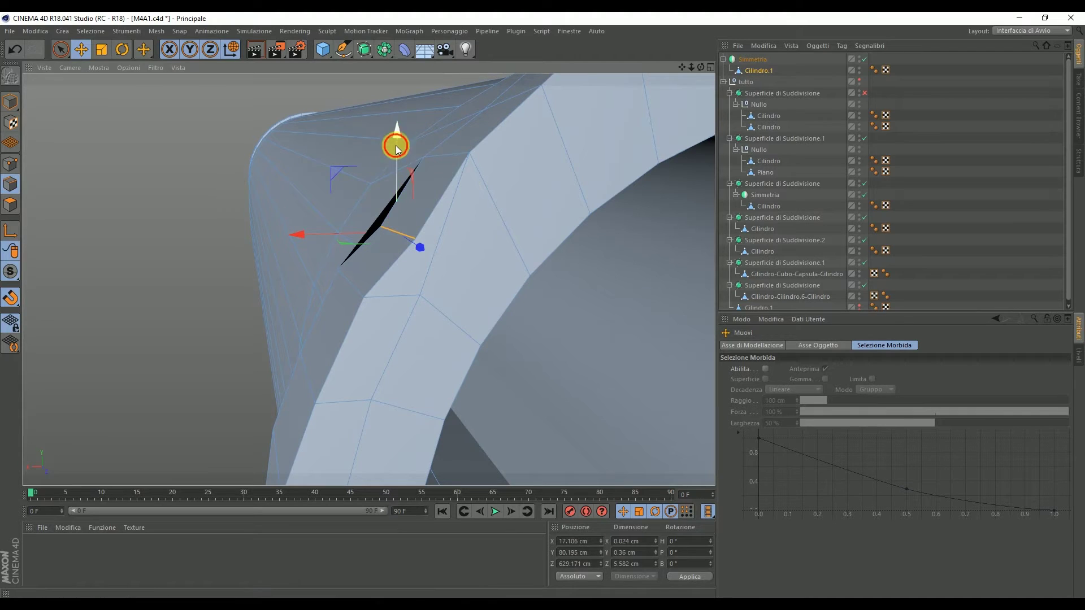
drag(392, 146, 398, 117)
mouse_move(327, 204)
mouse_down()
mouse_move(372, 134)
mouse_move(389, 128)
mouse_up()
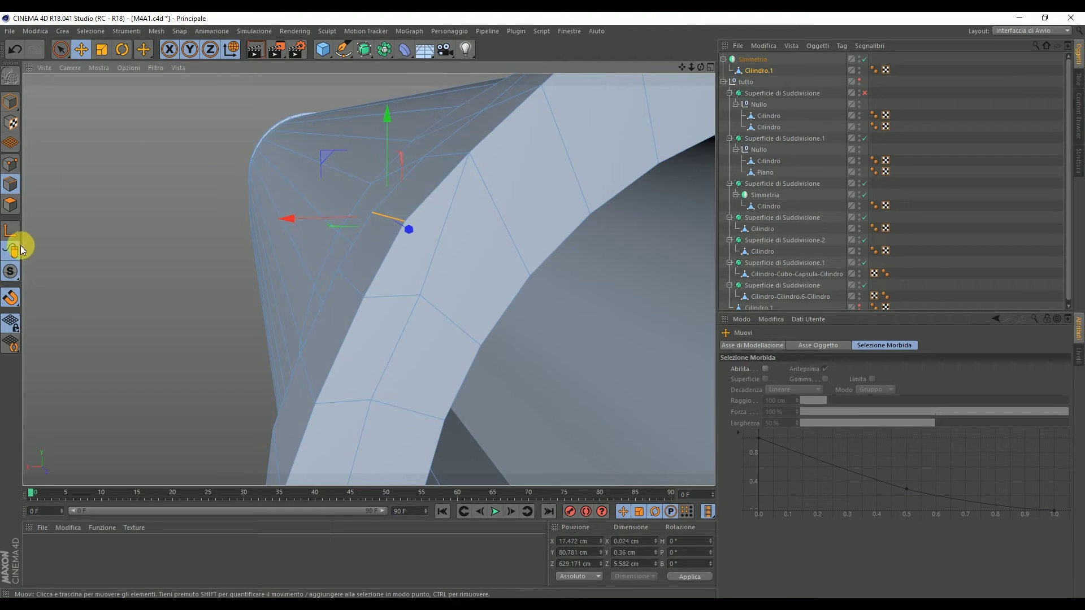
drag(321, 218, 326, 219)
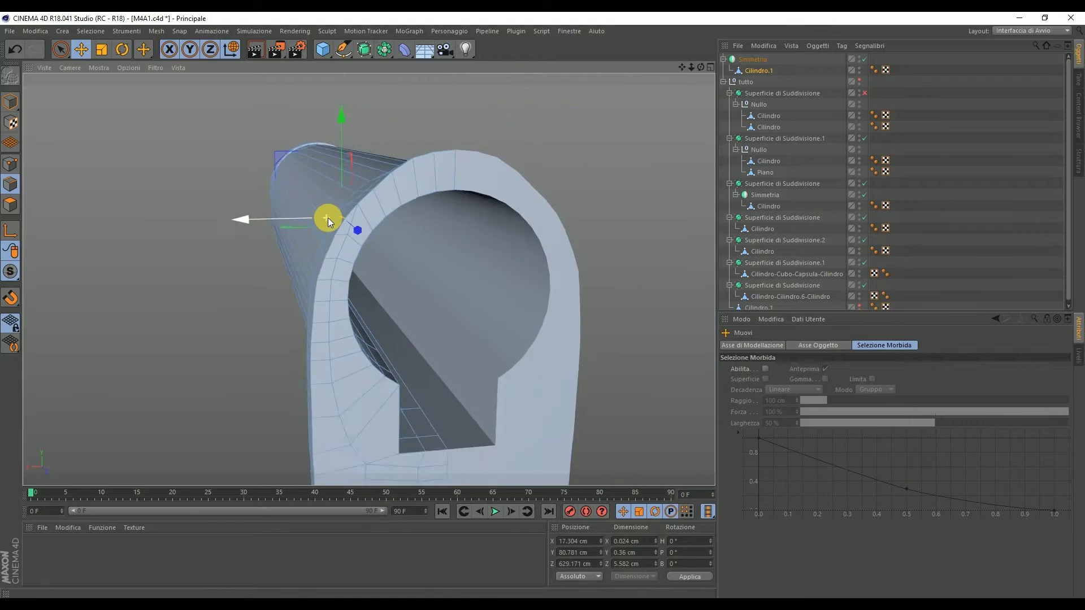
click(314, 287)
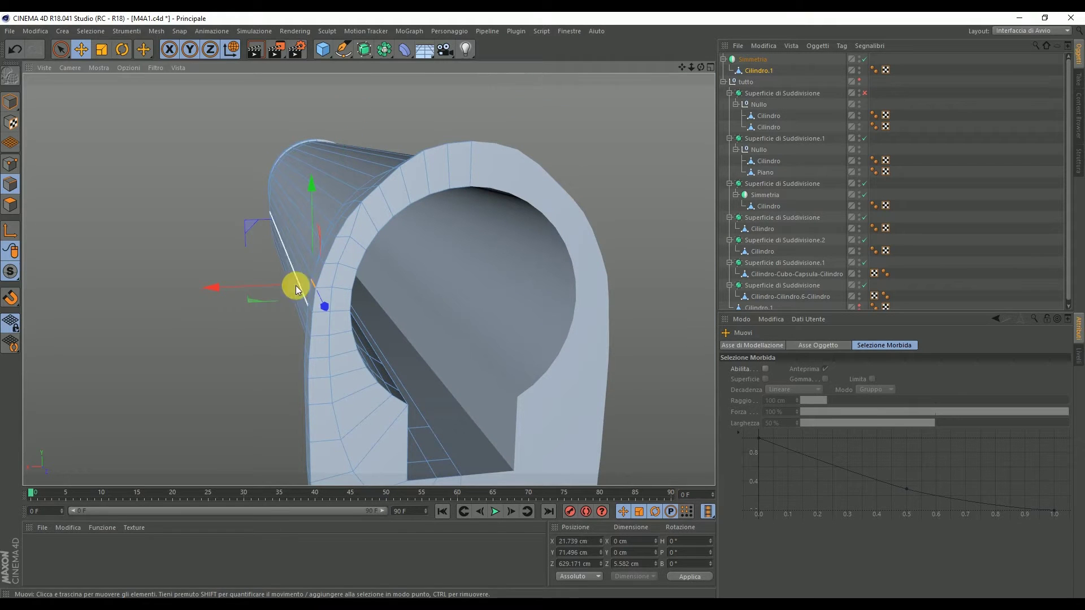
drag(266, 286, 267, 286)
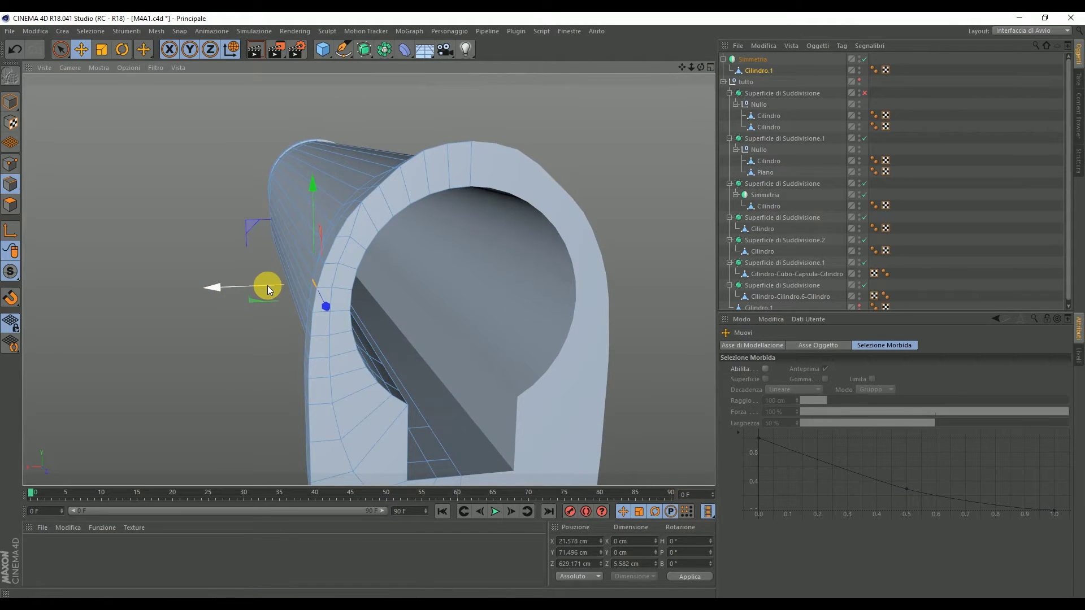
Step: In Points mode, nudge several rim vertices up and inward to round the stock's top
alt+drag(401, 198, 362, 198)
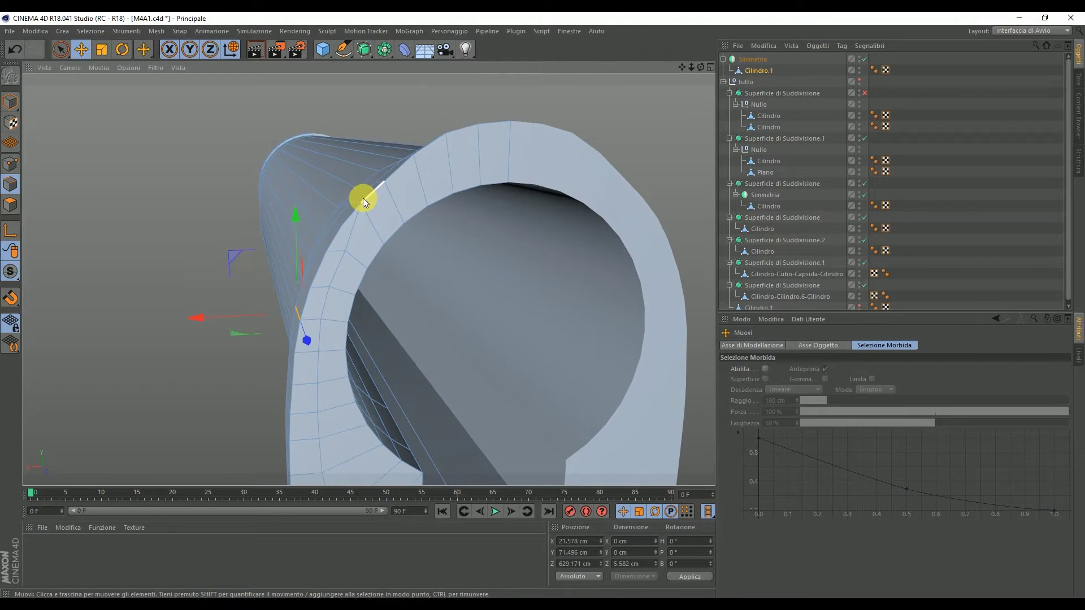
scroll(369, 172, up, 3)
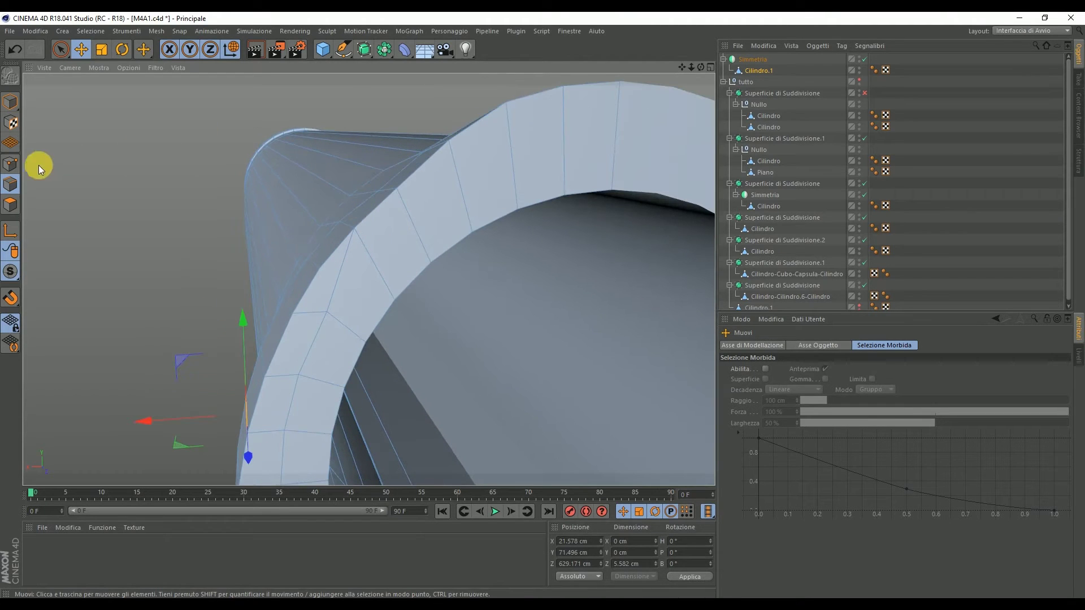
click(10, 164)
click(351, 228)
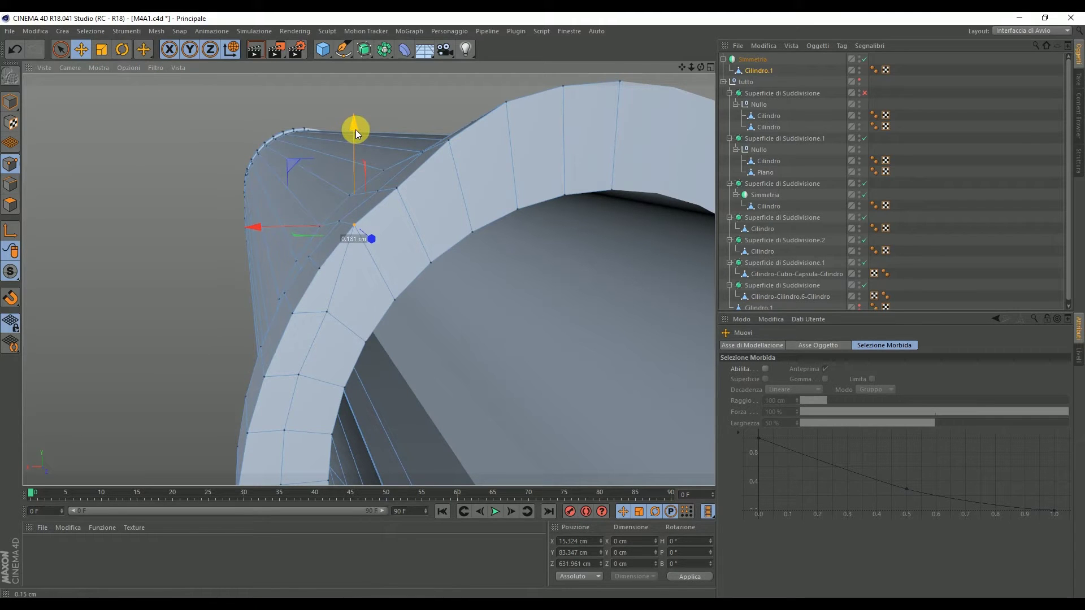
click(396, 188)
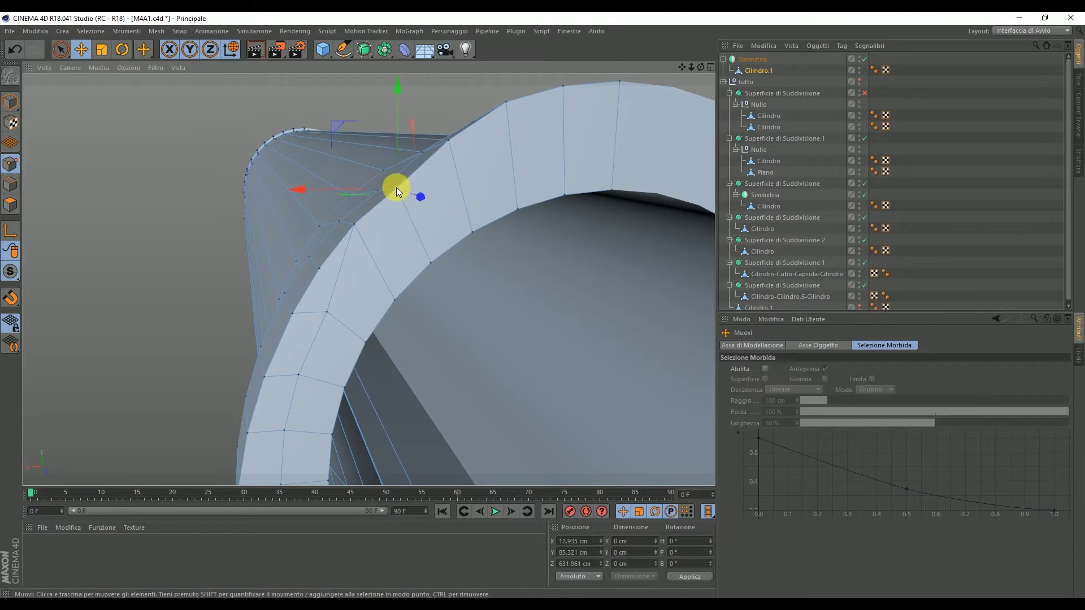
drag(396, 141, 398, 135)
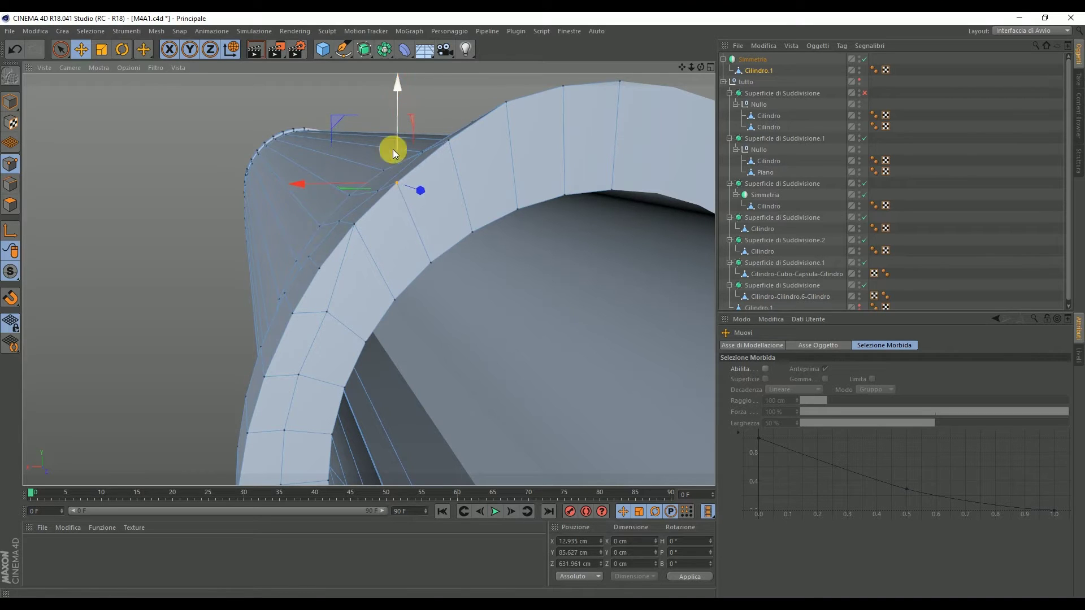
click(378, 191)
mouse_move(314, 126)
mouse_down()
mouse_move(293, 157)
mouse_move(333, 157)
mouse_up()
click(355, 225)
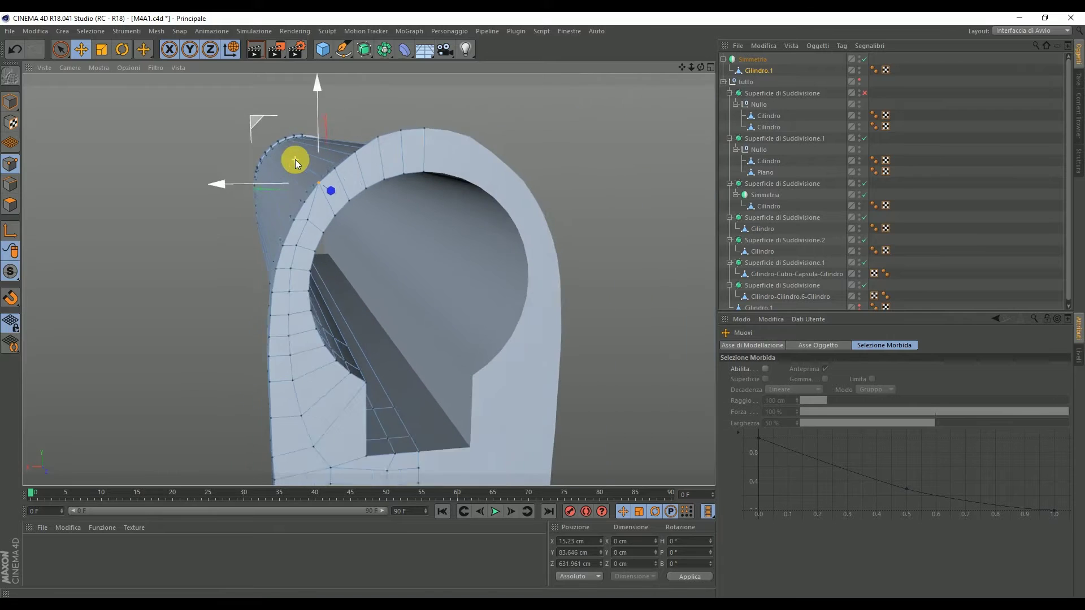
click(331, 167)
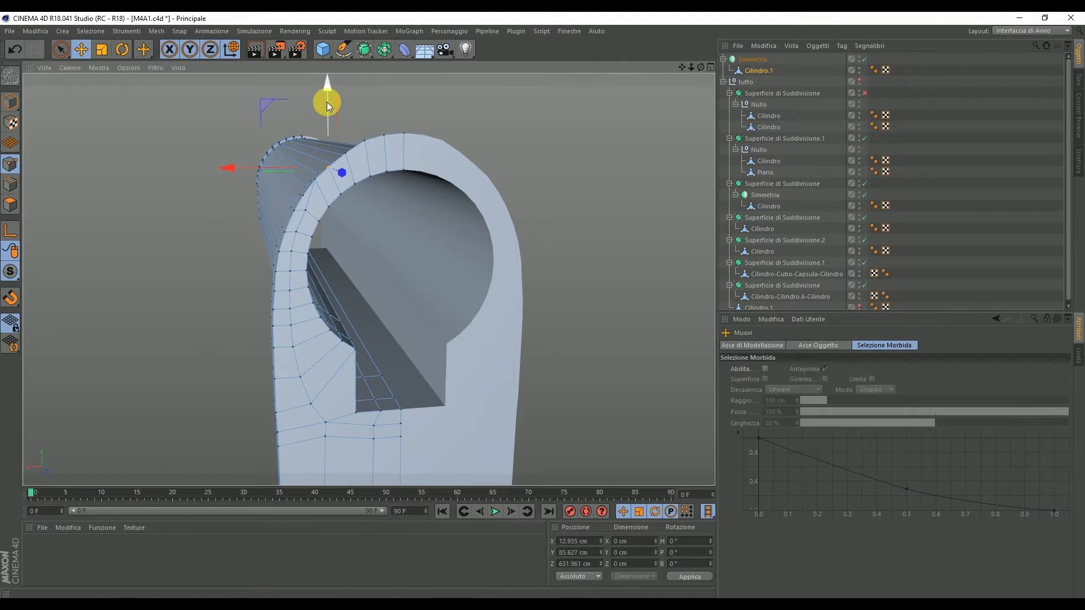
drag(700, 70, 565, 79)
mouse_move(700, 67)
mouse_down()
mouse_move(672, 66)
mouse_move(478, 157)
mouse_up()
Step: Maximize the side view and add an Inclinare bend deformer
middle_click(431, 154)
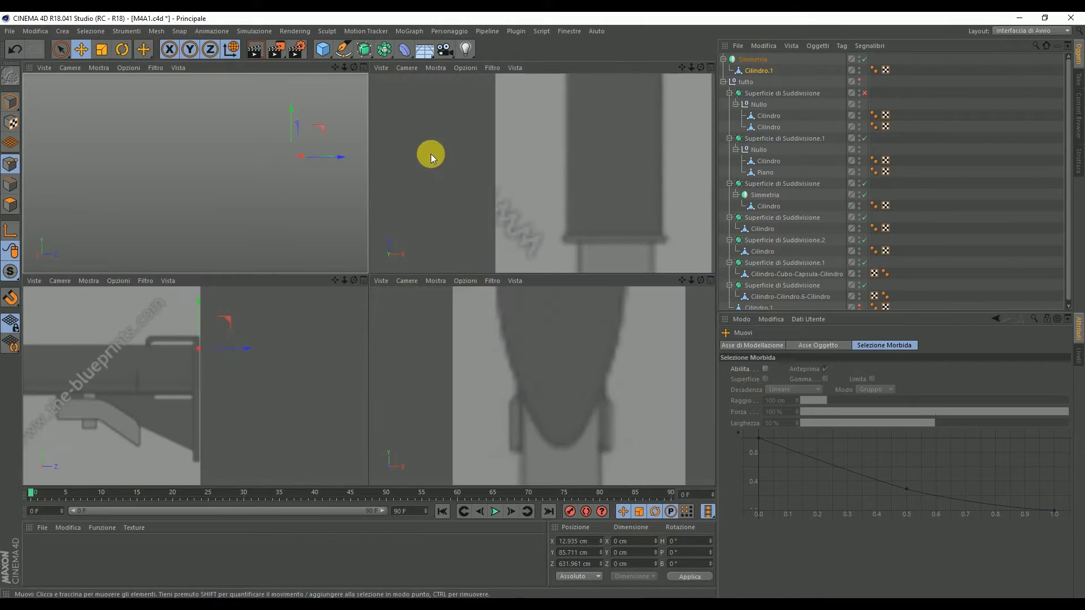
middle_click(263, 308)
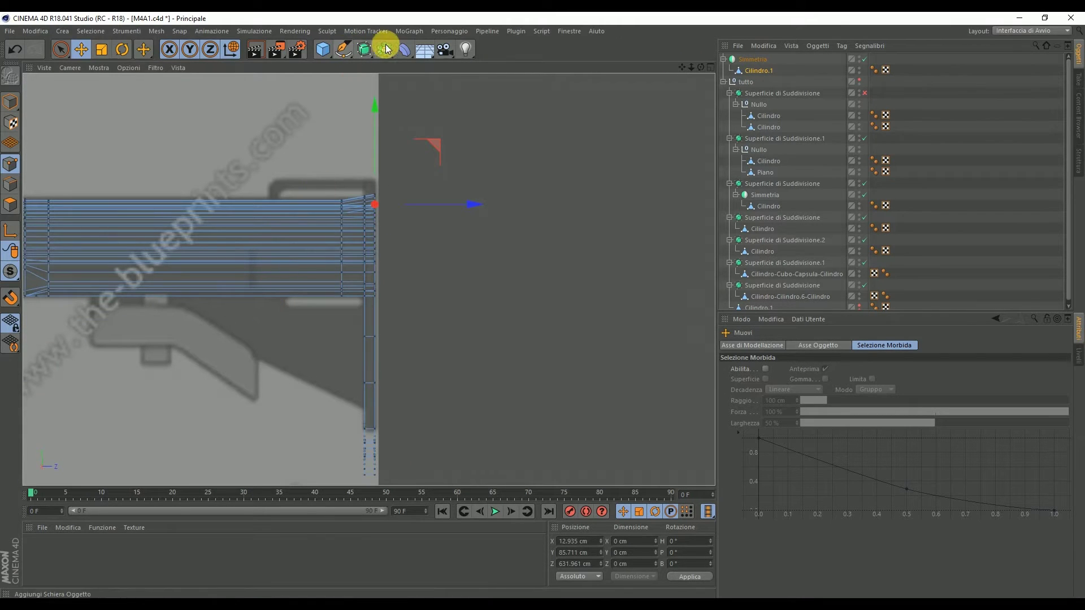
click(404, 49)
click(616, 65)
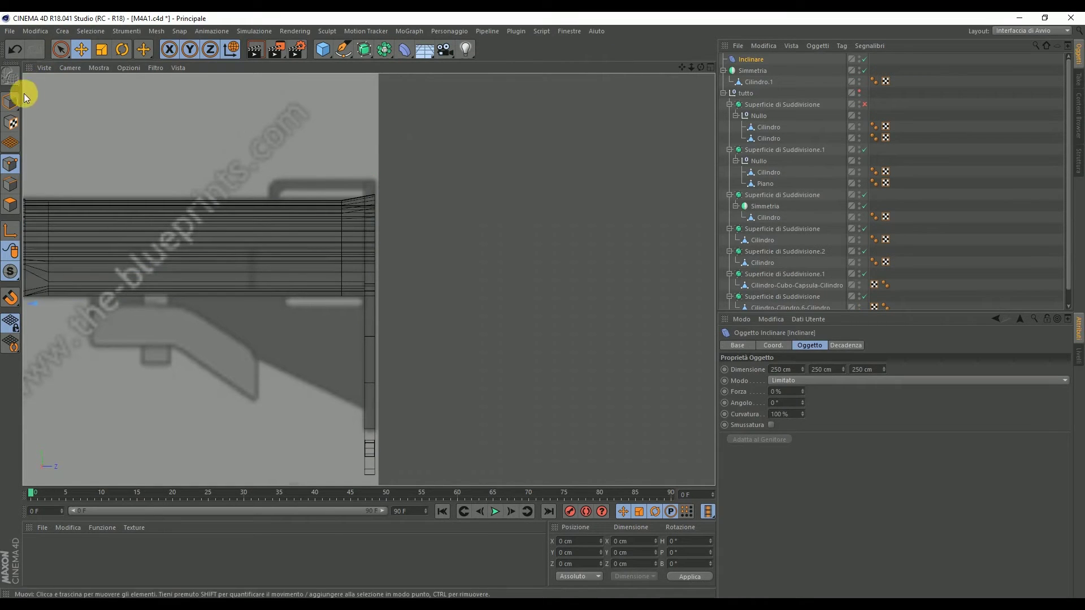
scroll(39, 107, down, 10)
Step: Move the Inclinare deformer to the stock's rear end and size it 250 × 158 × 10 cm
drag(62, 138, 117, 136)
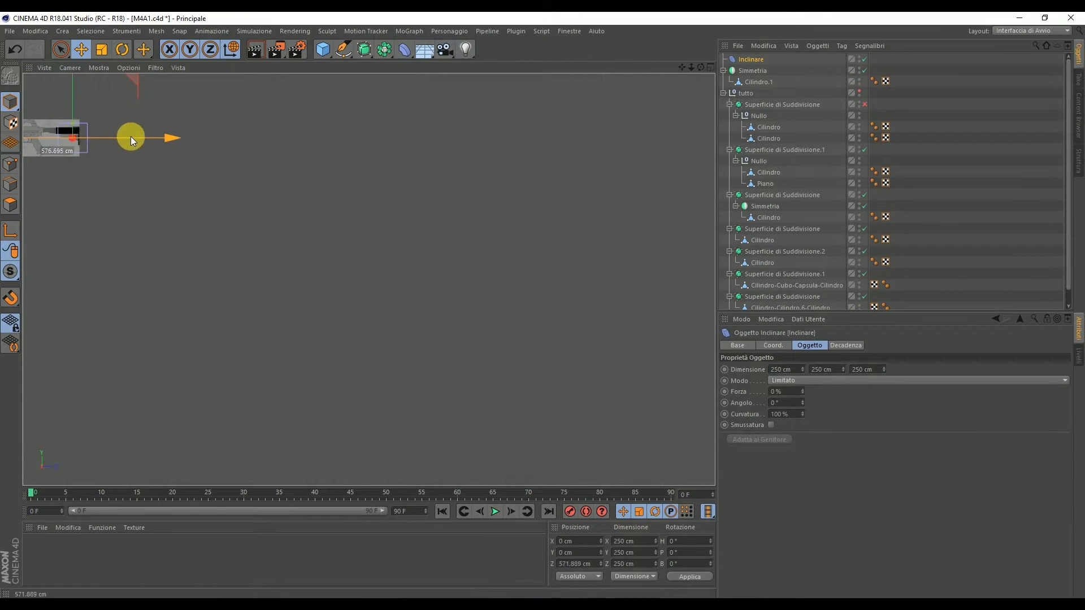
scroll(69, 128, up, 6)
scroll(69, 127, up, 2)
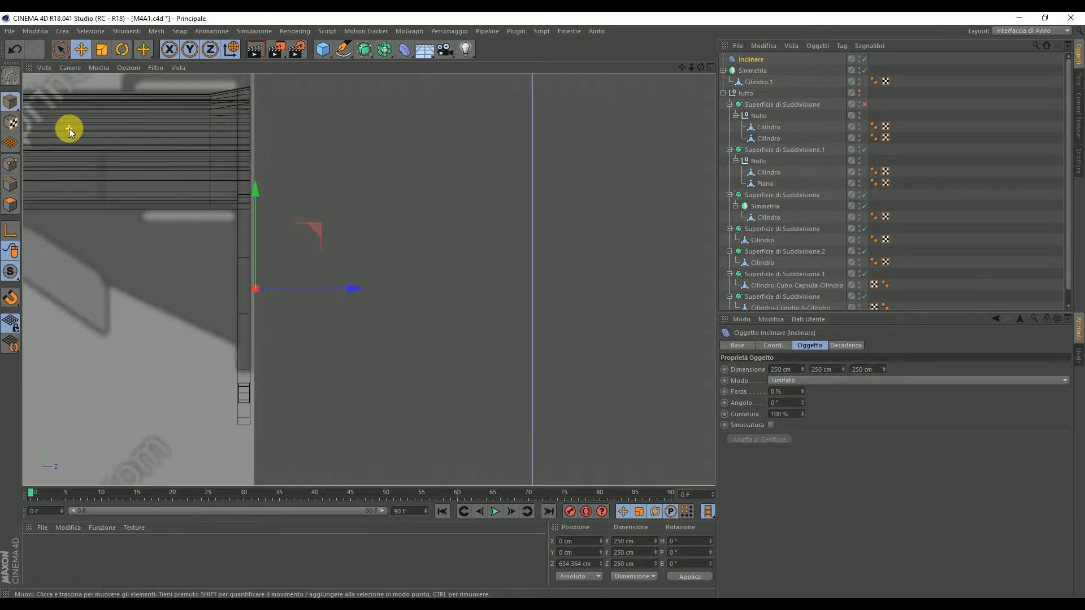
scroll(349, 161, down, 2)
drag(351, 234, 344, 235)
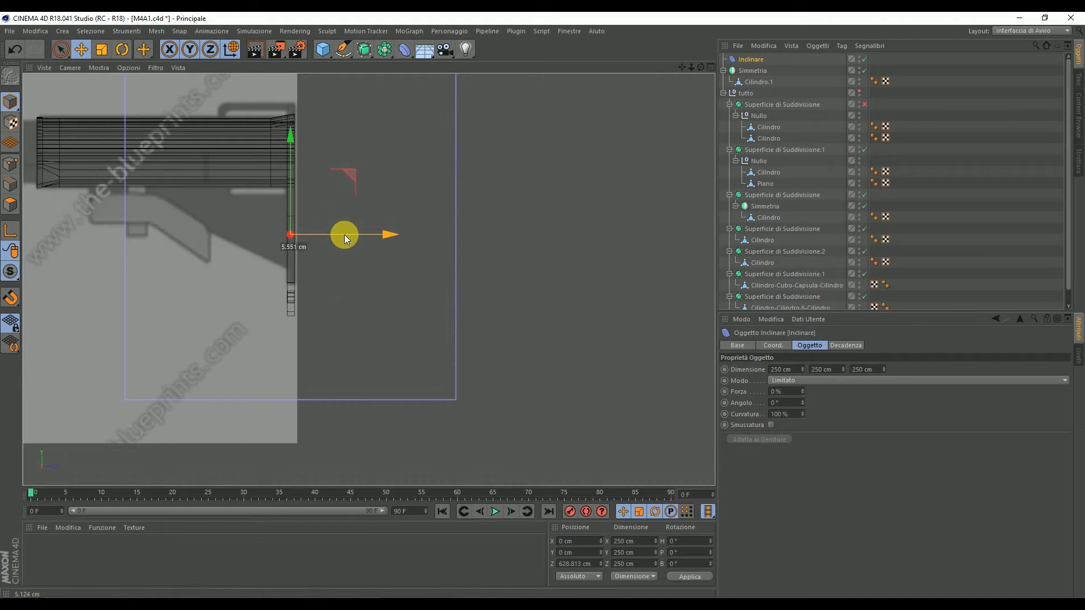
drag(290, 140, 296, 118)
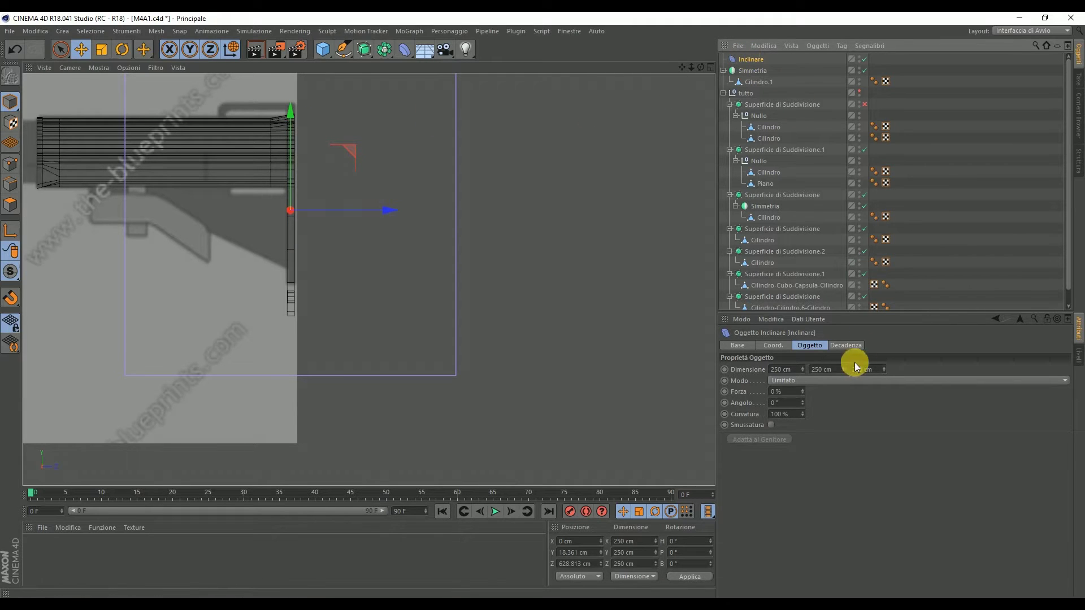
drag(843, 369, 843, 418)
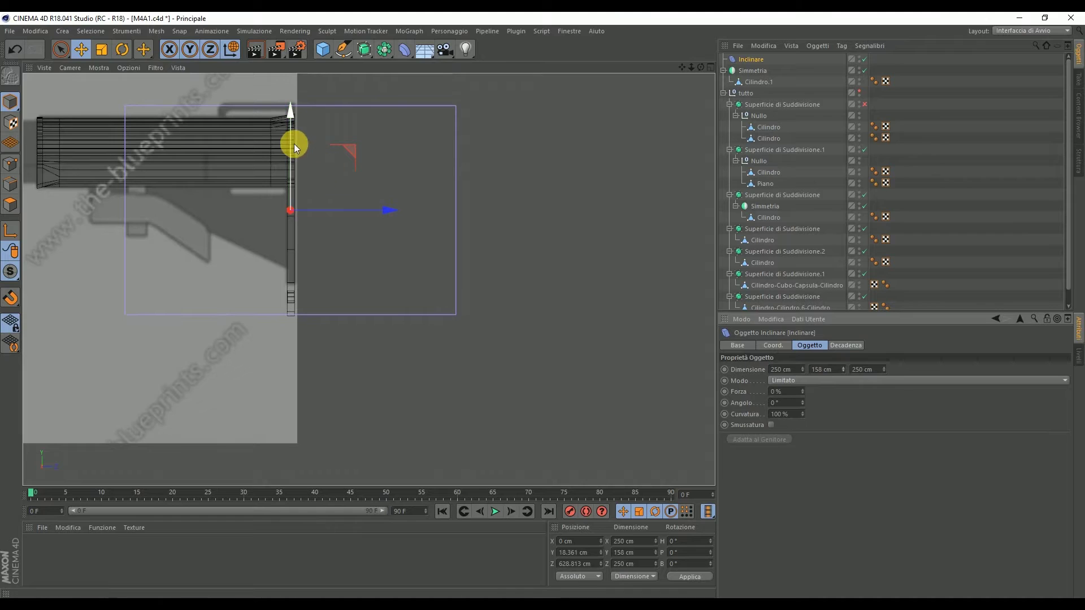
drag(293, 144, 291, 148)
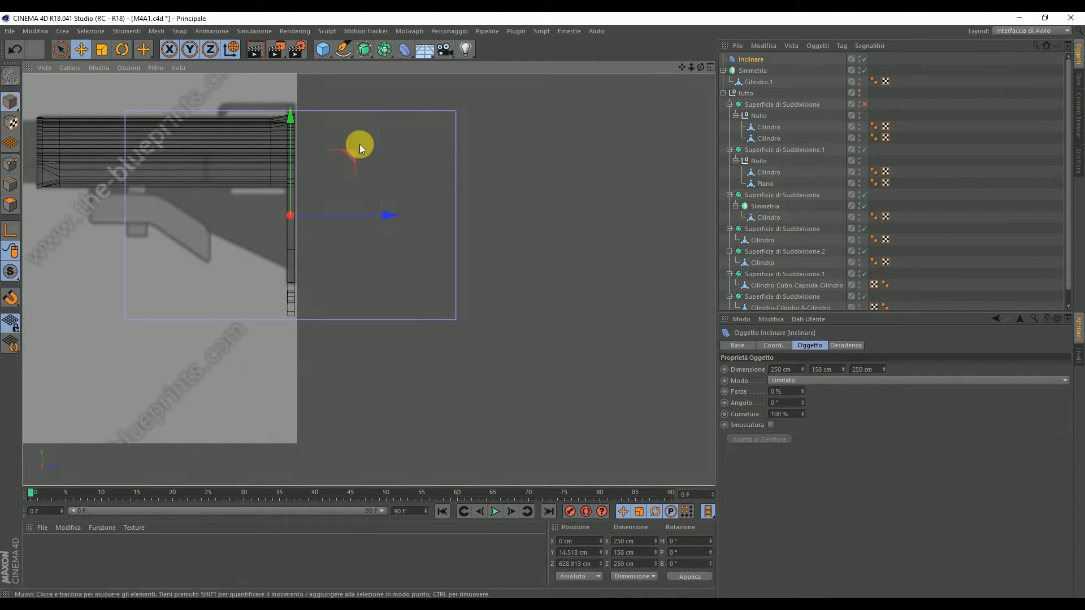
drag(883, 369, 883, 407)
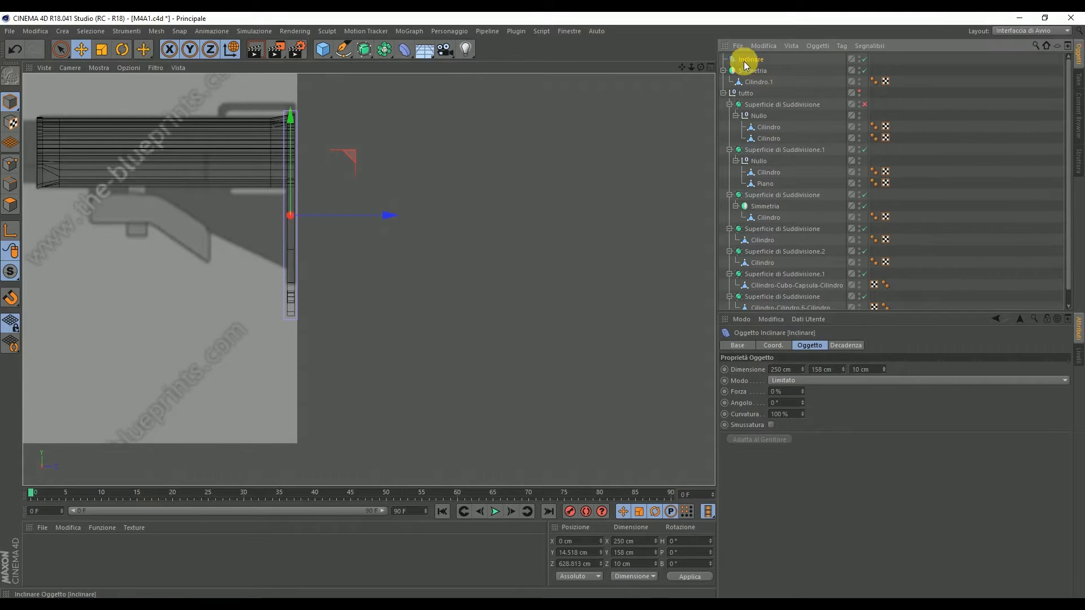
Step: Parent Inclinare under Cilindro.1 with 305% strength, Dentro il Box mode and 0% curvature
drag(743, 61, 754, 81)
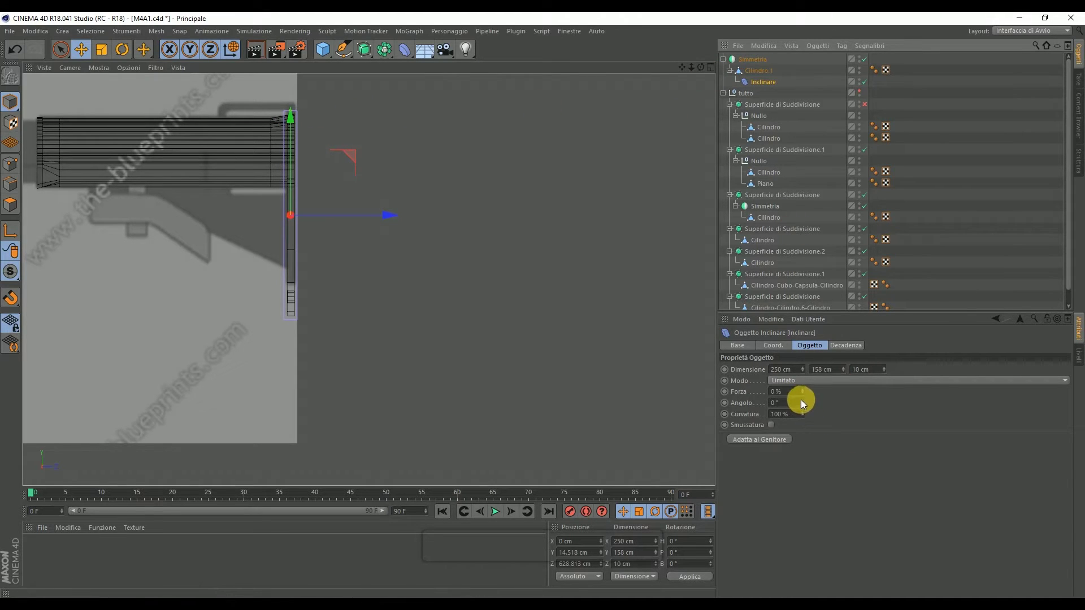
drag(801, 393, 802, 373)
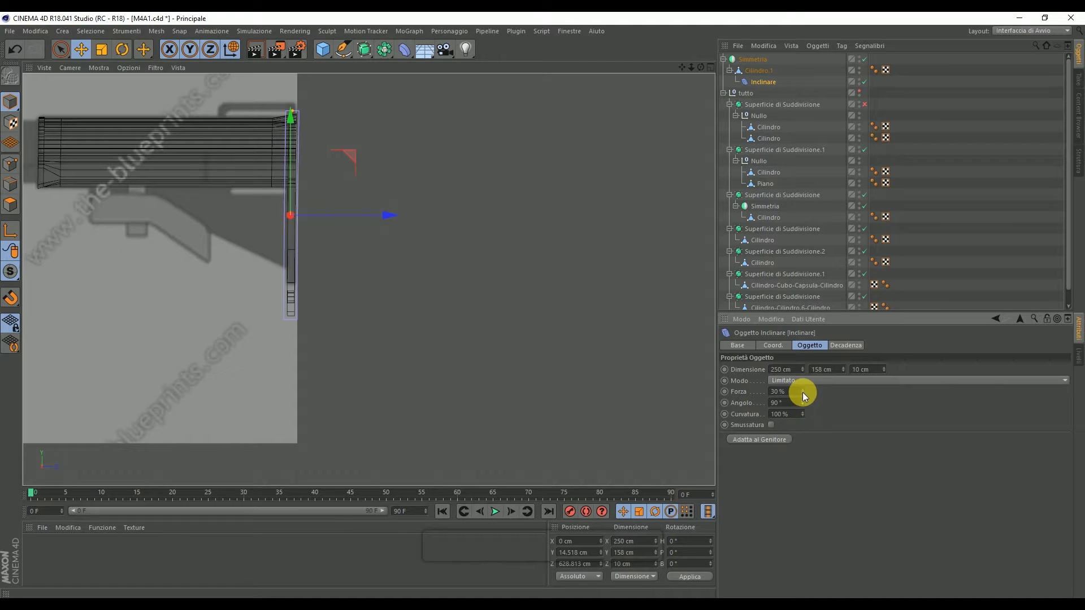
drag(802, 392, 803, 339)
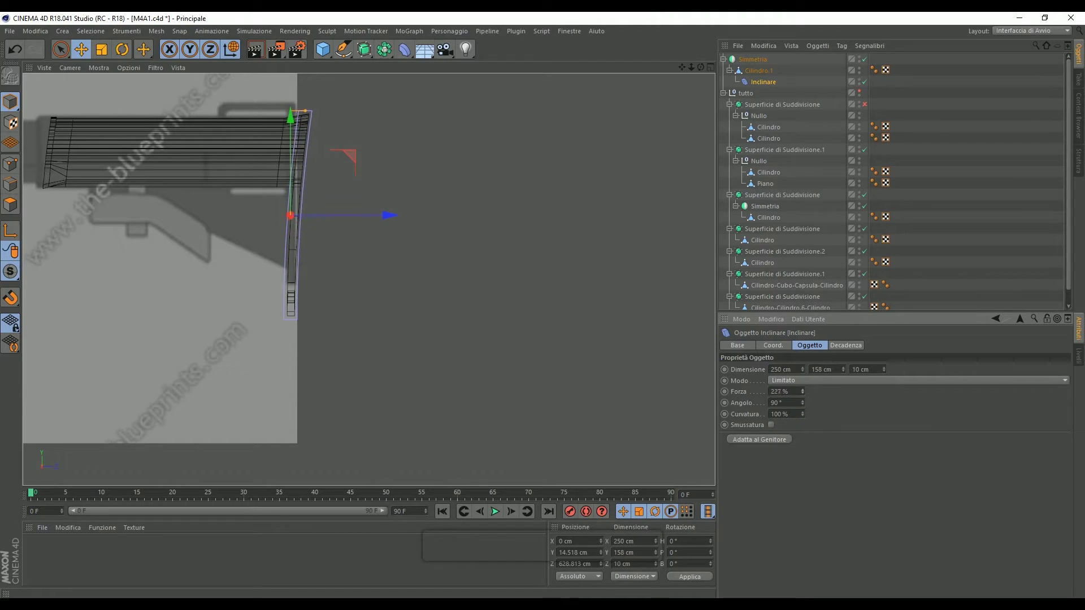
click(803, 381)
click(803, 397)
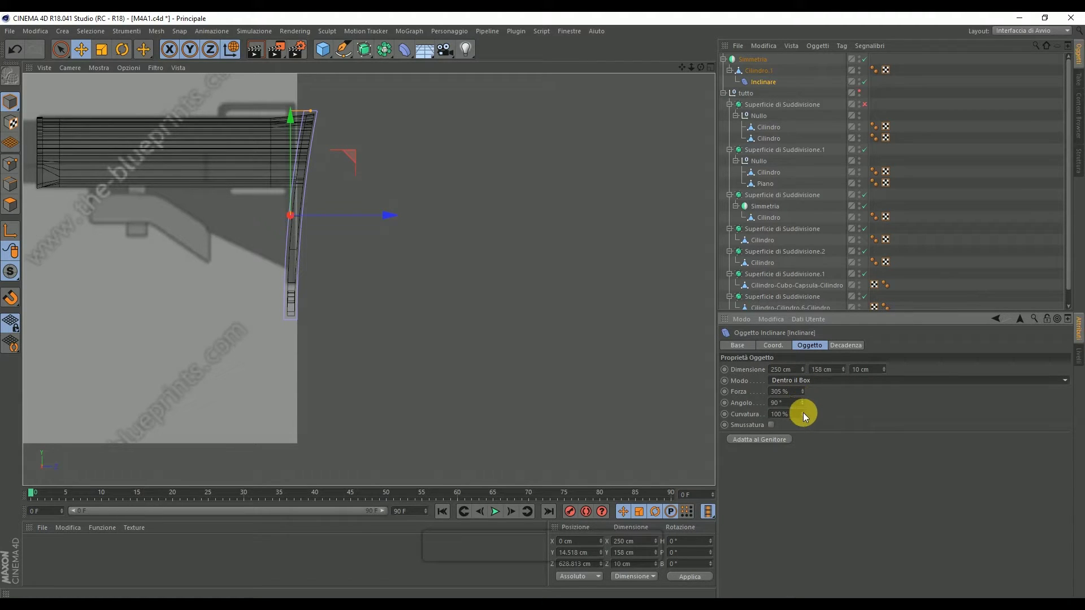
drag(802, 414, 802, 446)
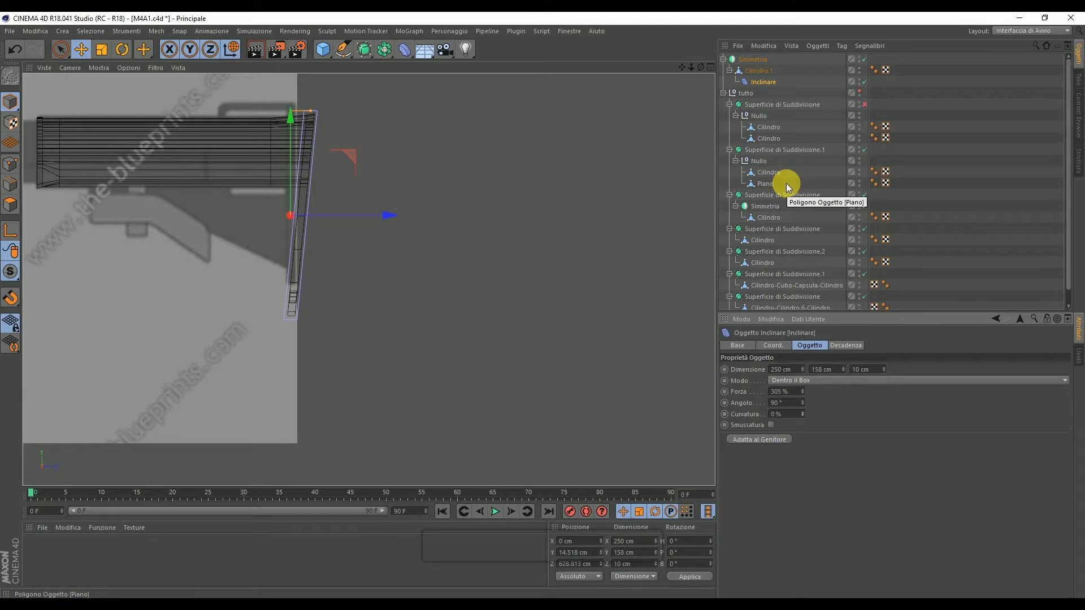
Step: Bake the bent Cilindro.1 with Current State to Object and delete the original
click(755, 73)
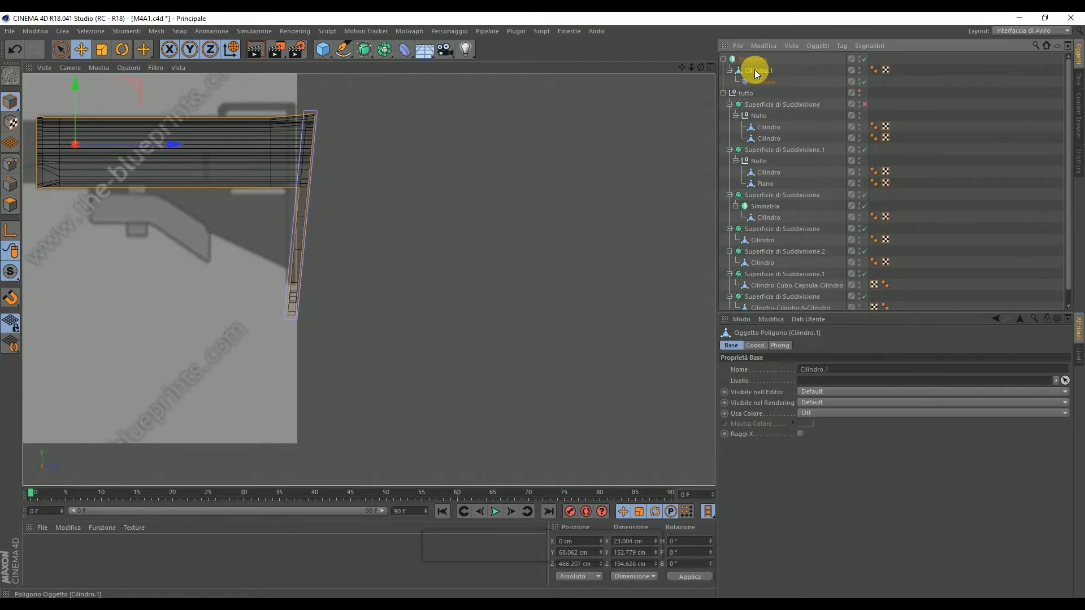
right_click(755, 70)
click(819, 357)
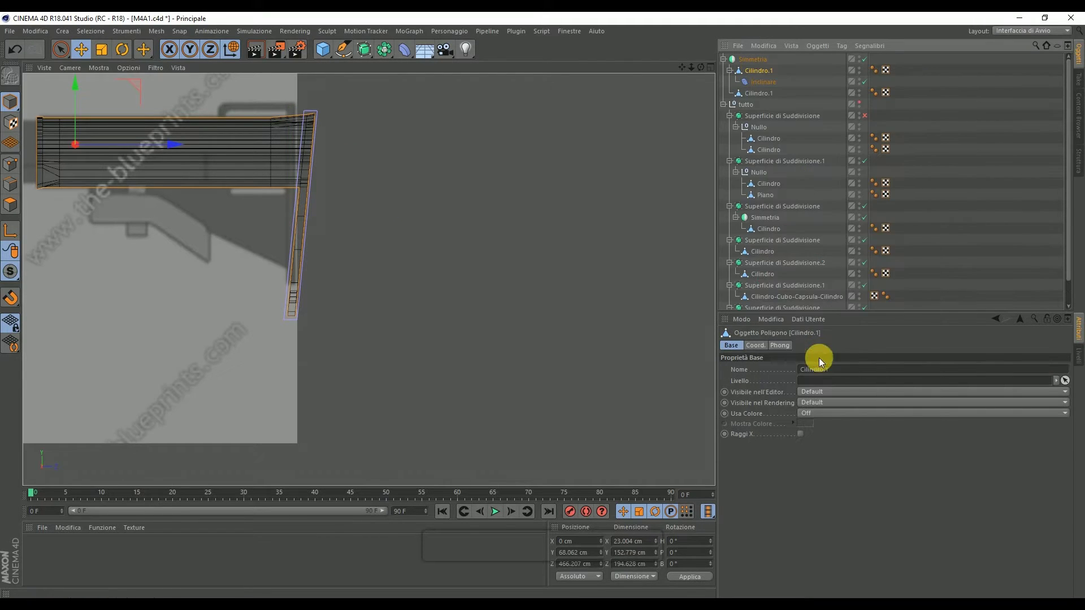
key(Delete)
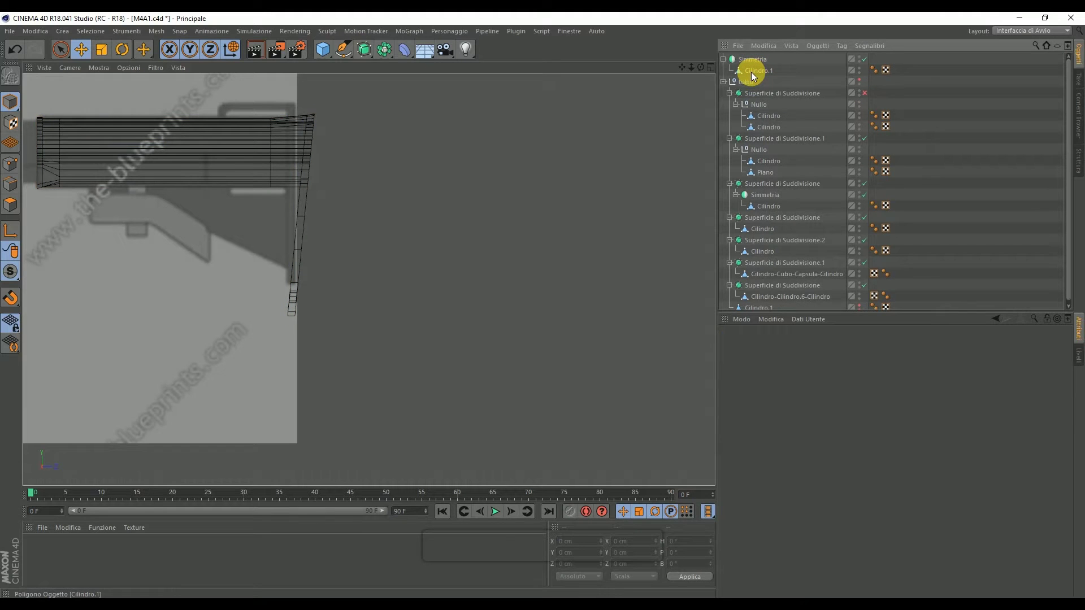
click(751, 71)
Step: Rectangle-select the plate's rear points and move them about 14.5 cm along X
drag(62, 51, 88, 84)
click(10, 164)
mouse_move(418, 93)
mouse_down()
mouse_move(389, 205)
mouse_move(292, 340)
mouse_up()
drag(377, 216, 357, 219)
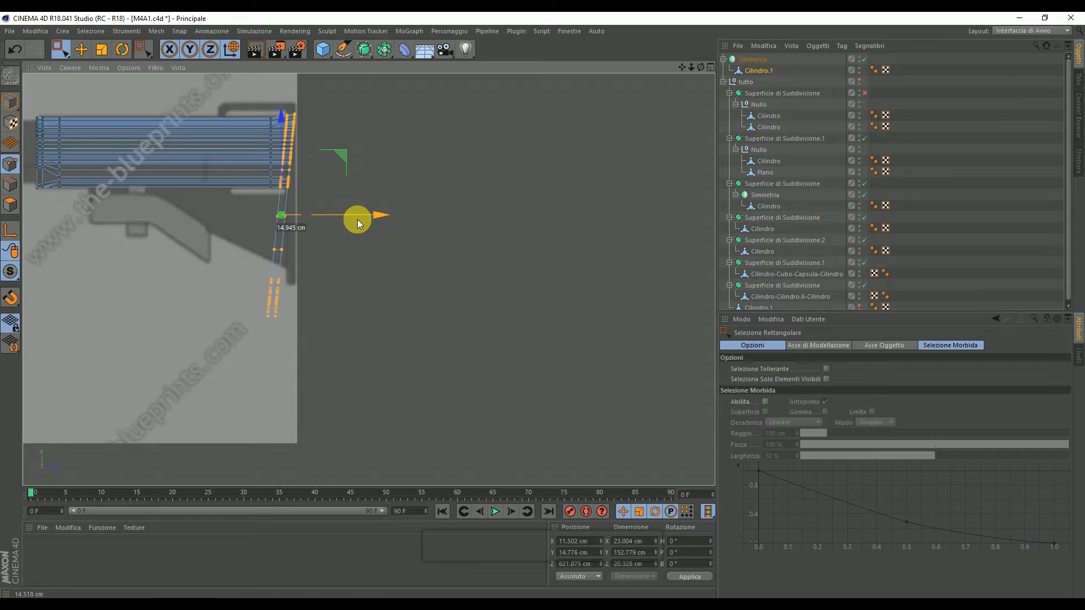
drag(357, 220, 357, 219)
middle_click(323, 174)
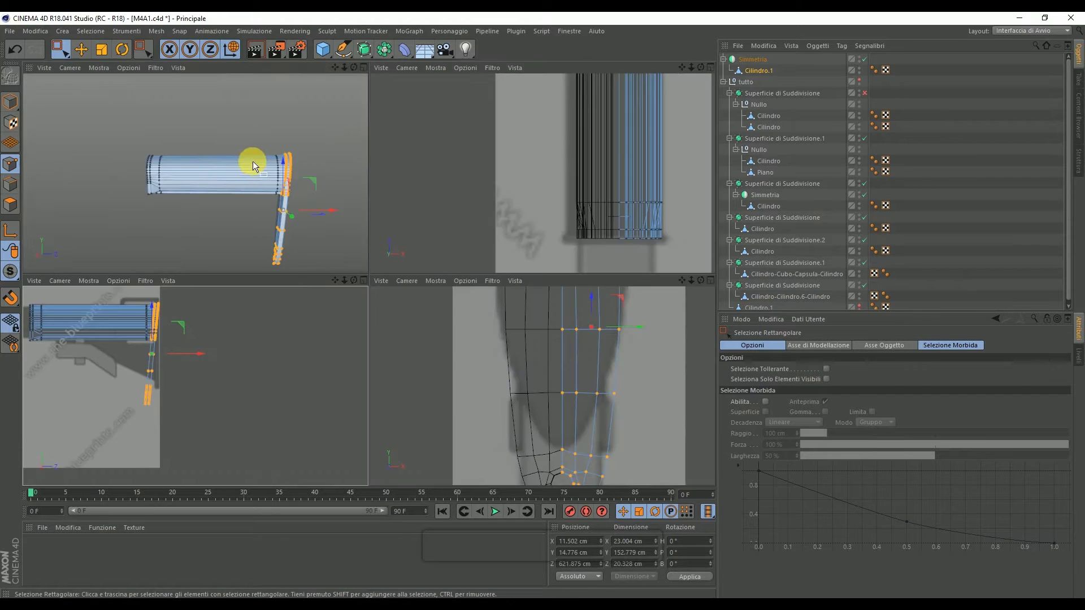
middle_click(253, 161)
click(927, 201)
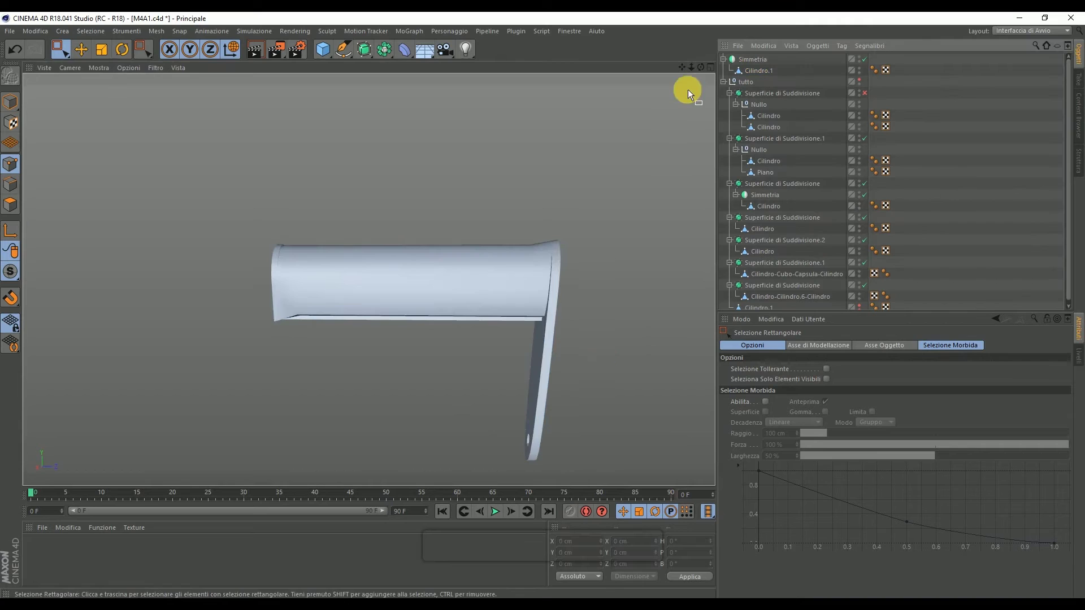
Step: Select Cilindro.1, frame the plate's upper part and switch to Live Selection
mouse_move(700, 67)
mouse_down()
mouse_move(599, 74)
mouse_move(744, 72)
mouse_up()
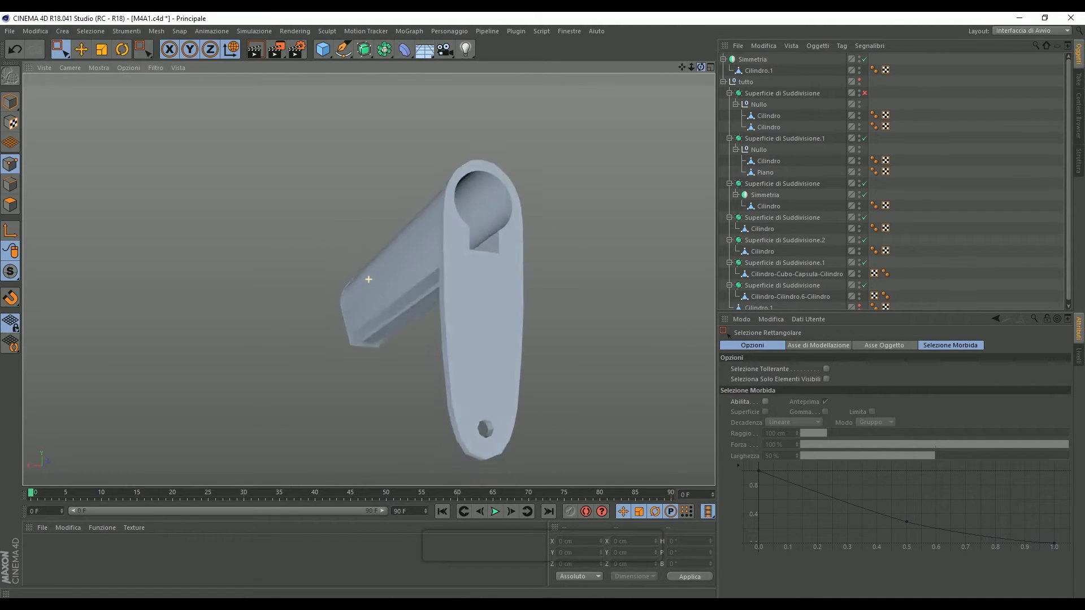
click(746, 71)
scroll(509, 317, up, 3)
scroll(510, 317, up, 3)
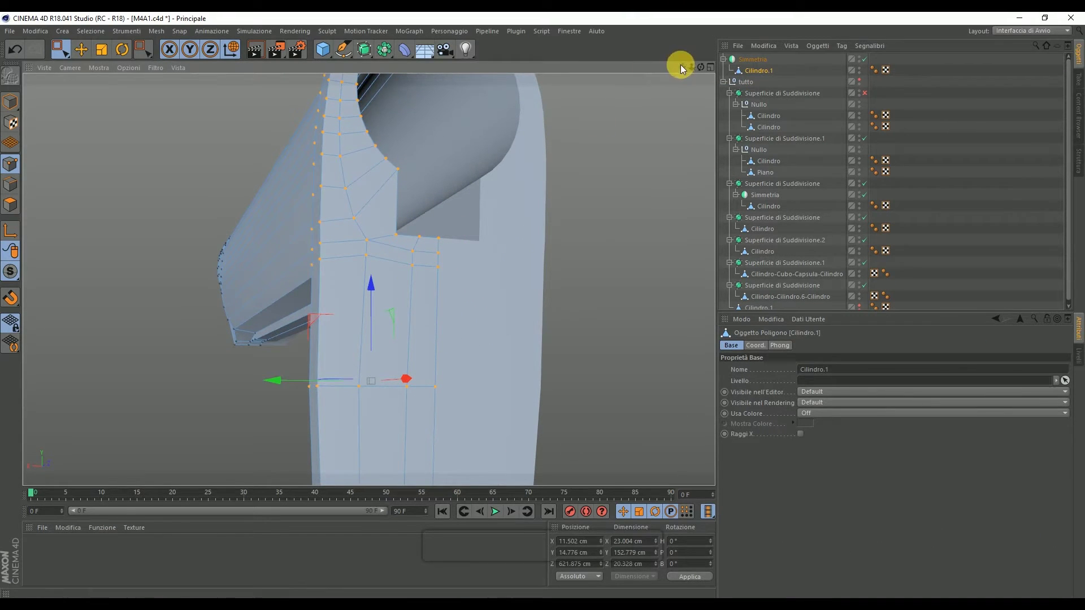
drag(680, 66, 443, 198)
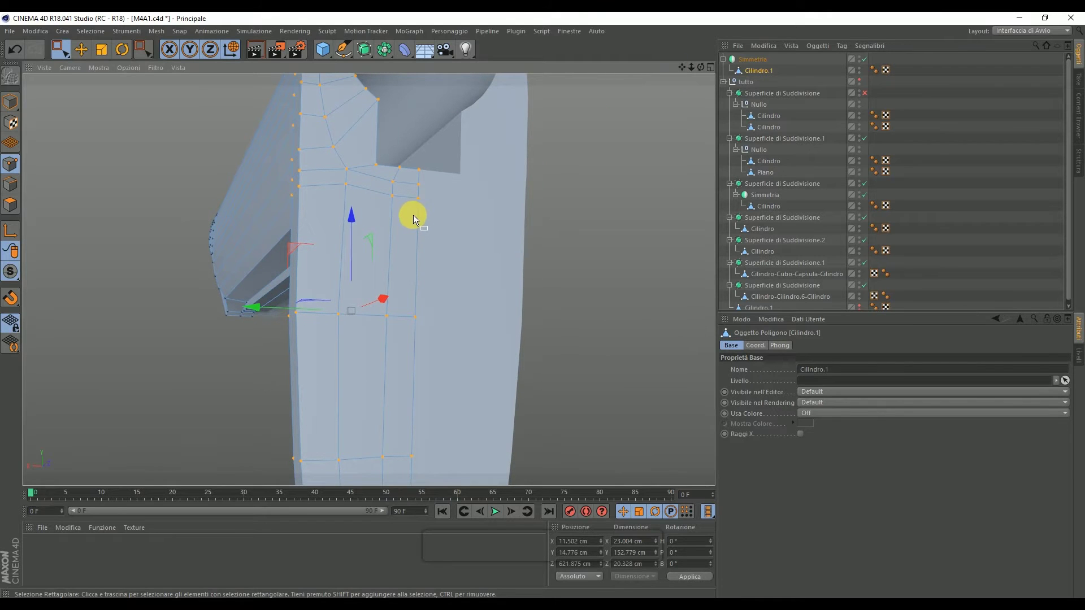
right_click(462, 196)
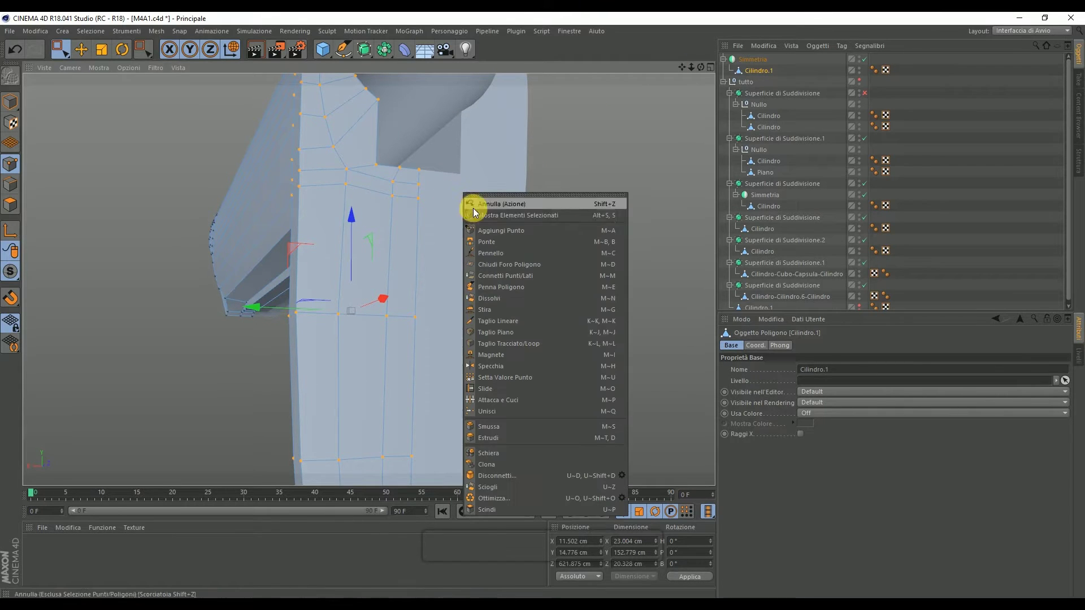
click(84, 49)
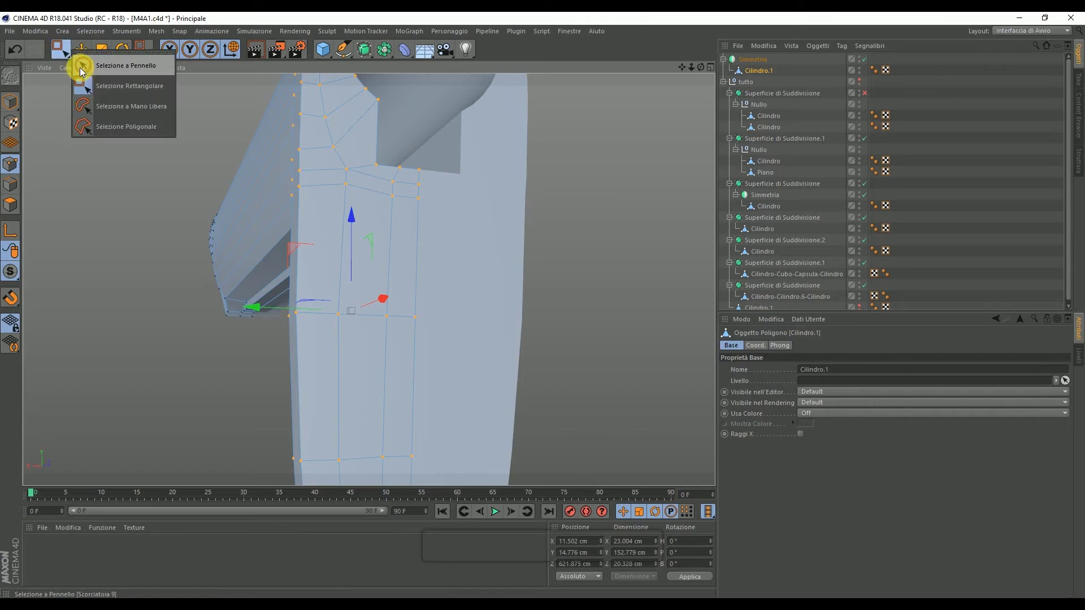
drag(61, 55, 101, 85)
click(421, 194)
Step: Lower the vertices around the tube along Y by about 7.4, 1.7, 9 and 3.6 cm
drag(416, 135, 421, 165)
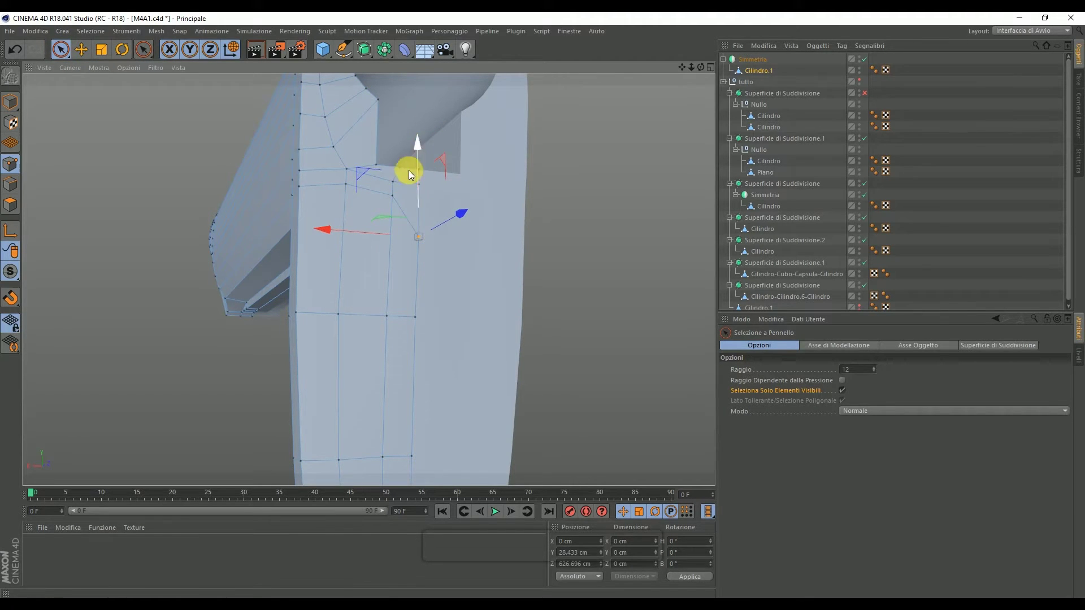
click(391, 195)
drag(393, 137, 389, 171)
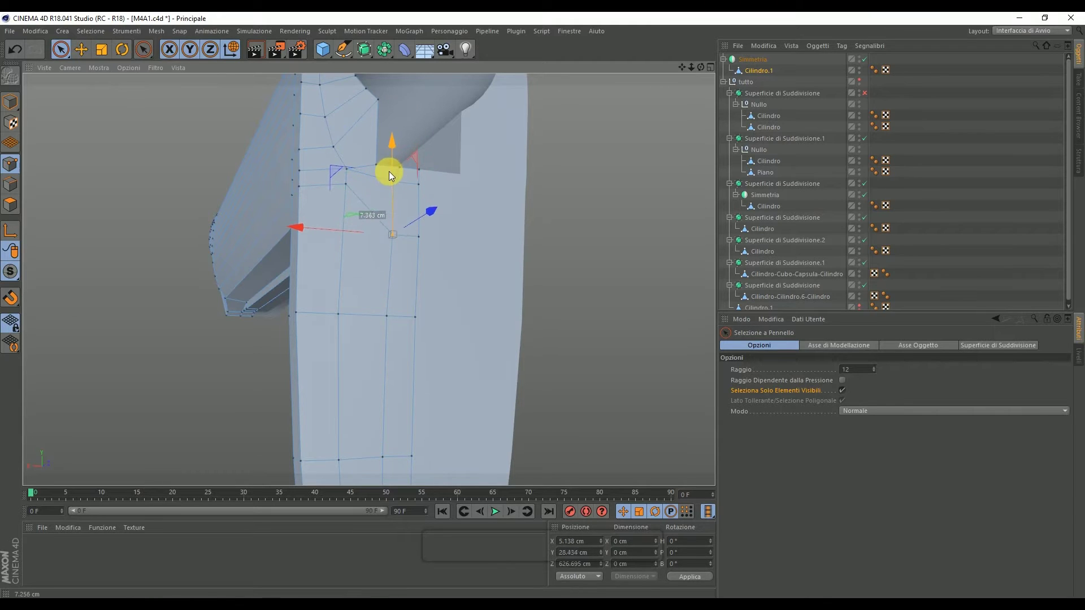
click(345, 185)
mouse_move(346, 130)
mouse_down()
mouse_move(348, 173)
mouse_move(346, 135)
mouse_up()
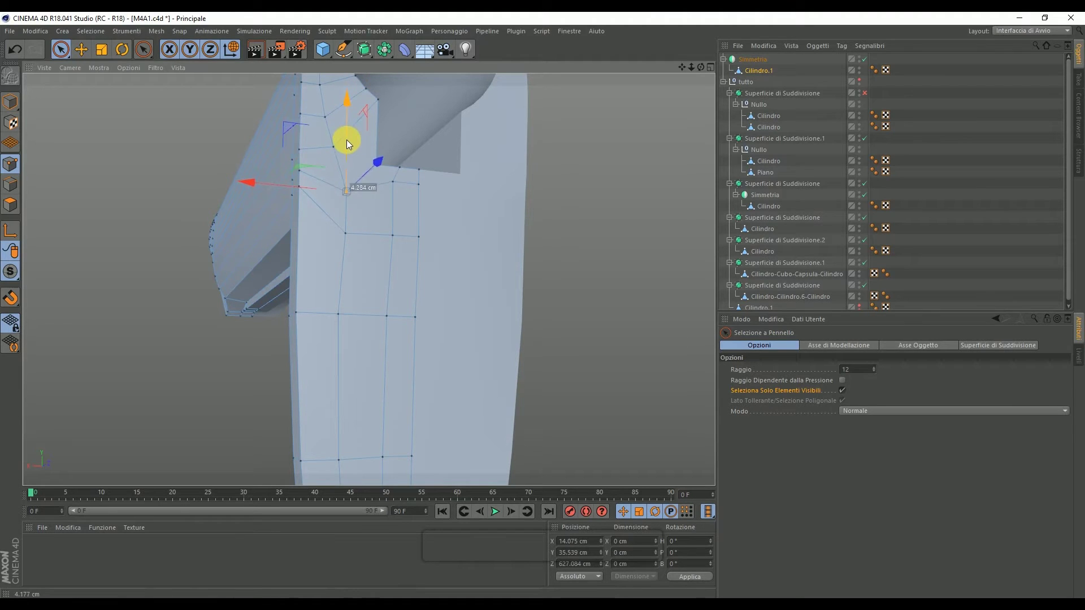
drag(391, 182, 418, 185)
drag(405, 123, 409, 141)
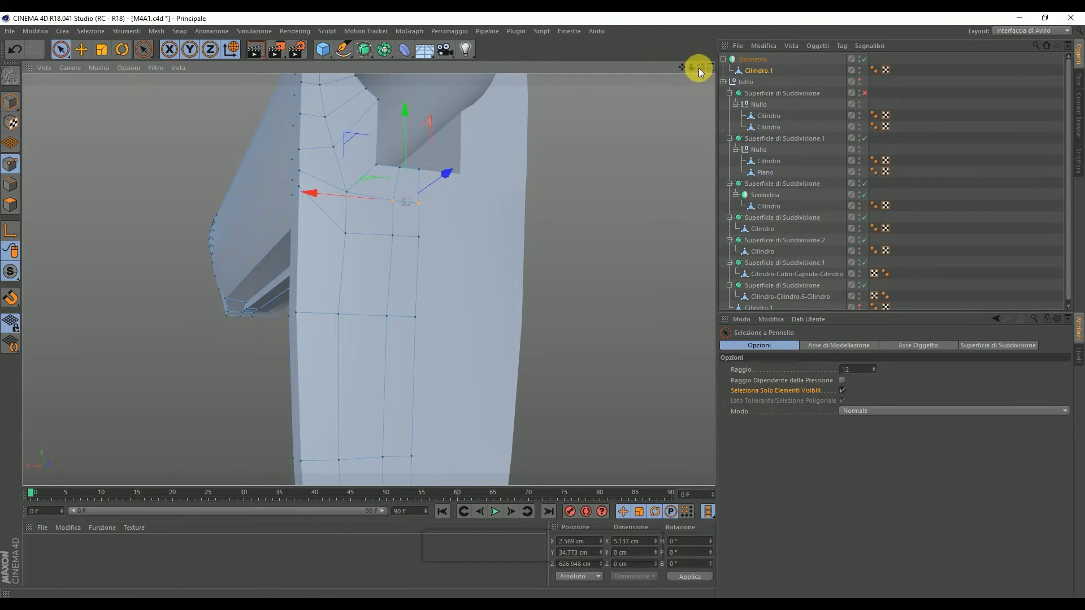
Step: Slide the plate's side edge along the surface with the edge slide tool
drag(699, 68, 622, 90)
right_click(49, 165)
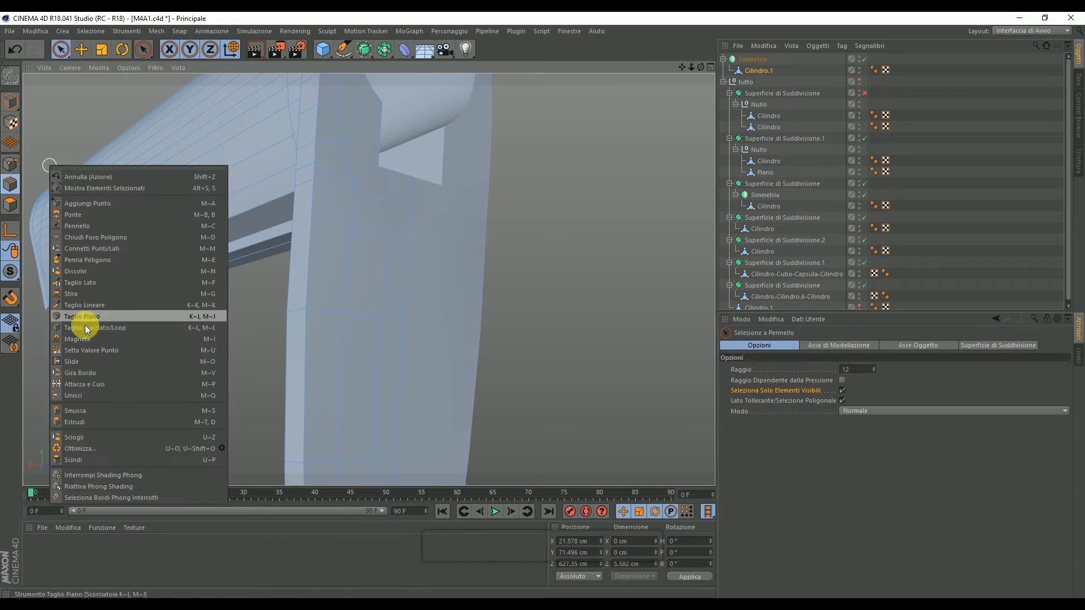
click(88, 361)
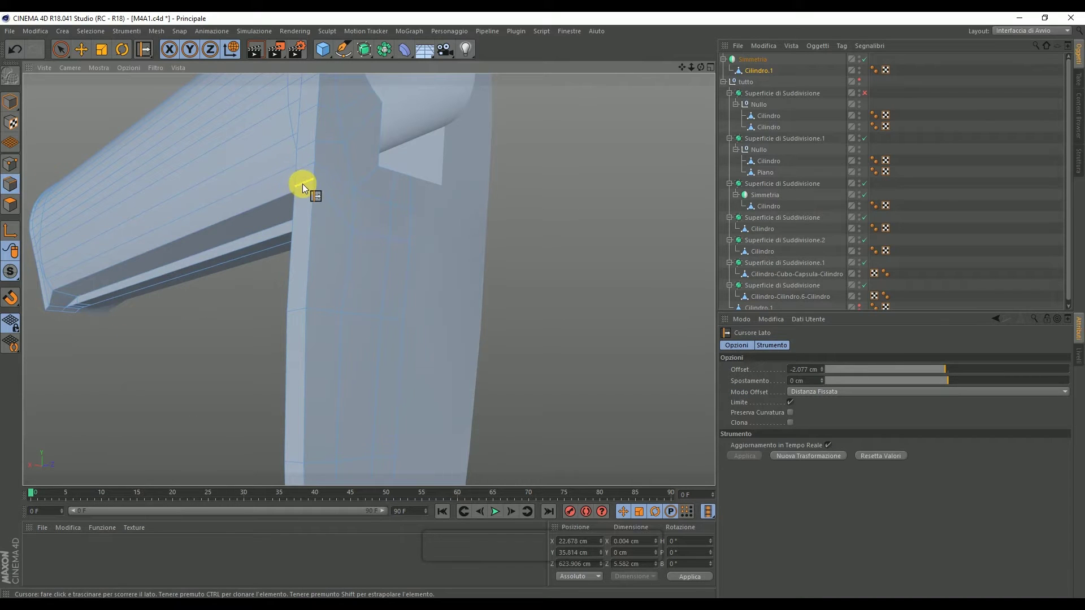
click(304, 218)
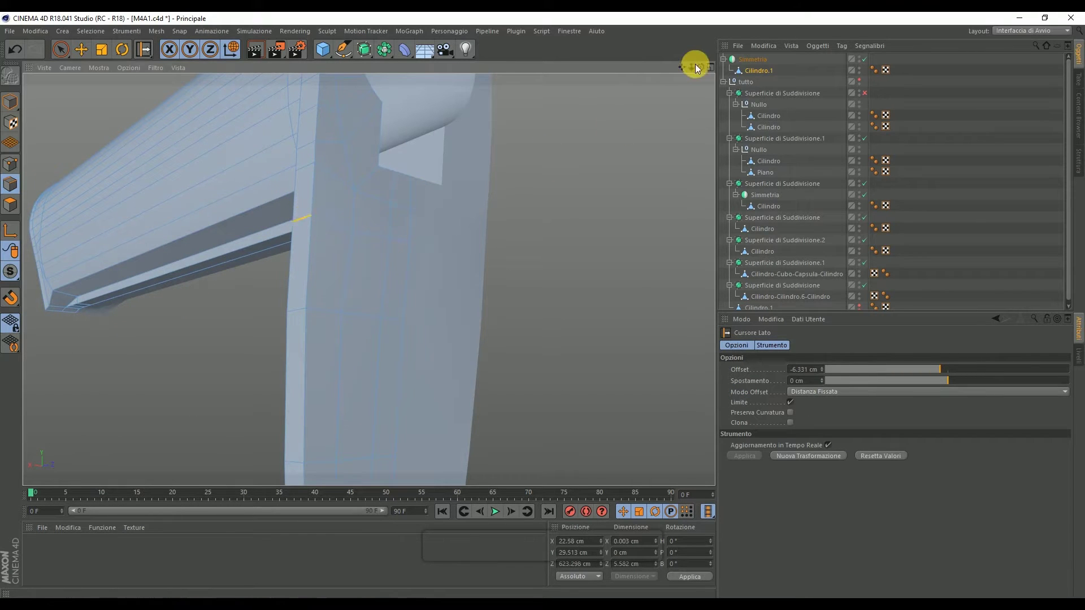
Step: Slide a vertex near the tube to 19.3% along its edge, then review the stock
drag(701, 67, 655, 85)
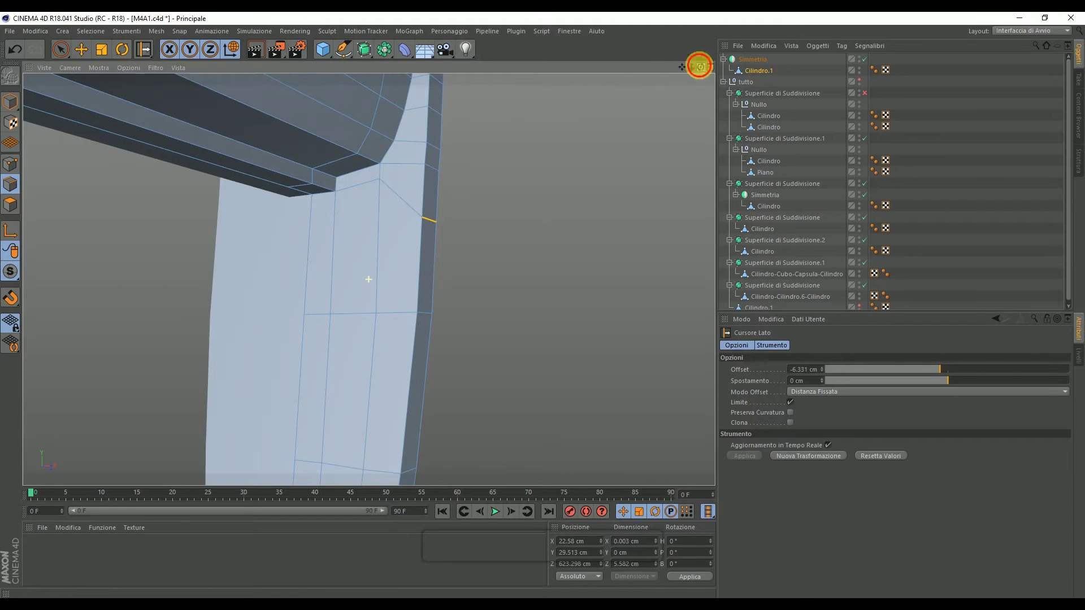
click(10, 164)
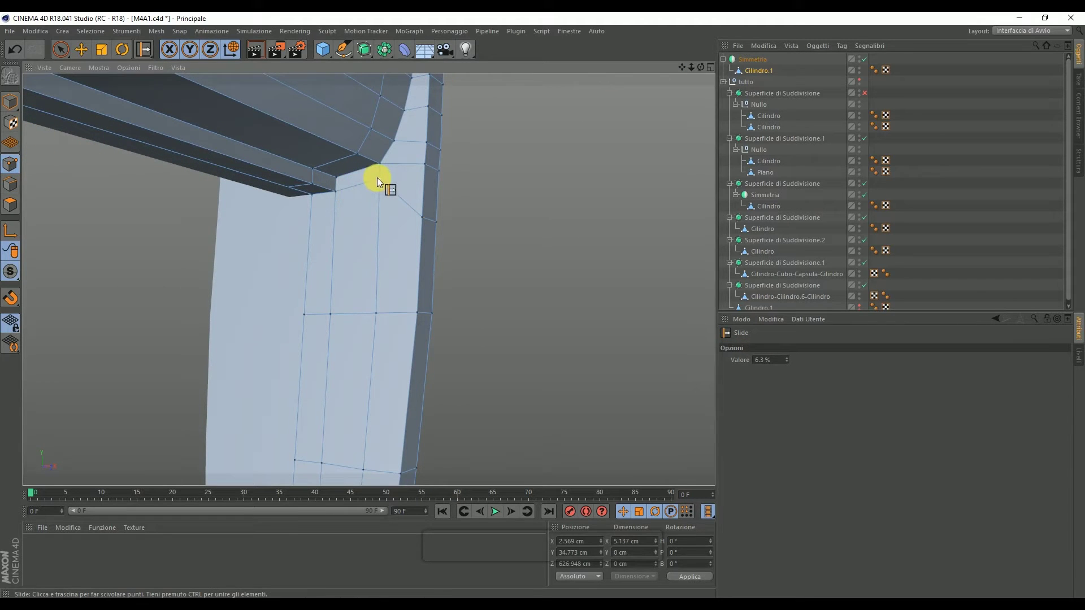
drag(380, 180, 383, 205)
drag(690, 67, 734, 73)
alt+drag(369, 279, 369, 279)
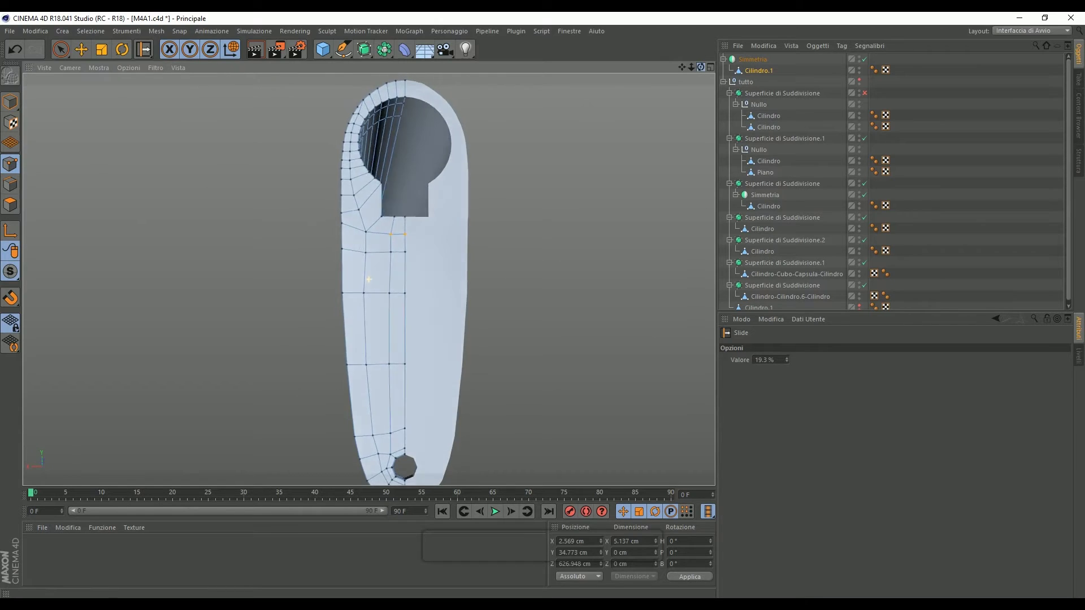
drag(688, 69, 687, 69)
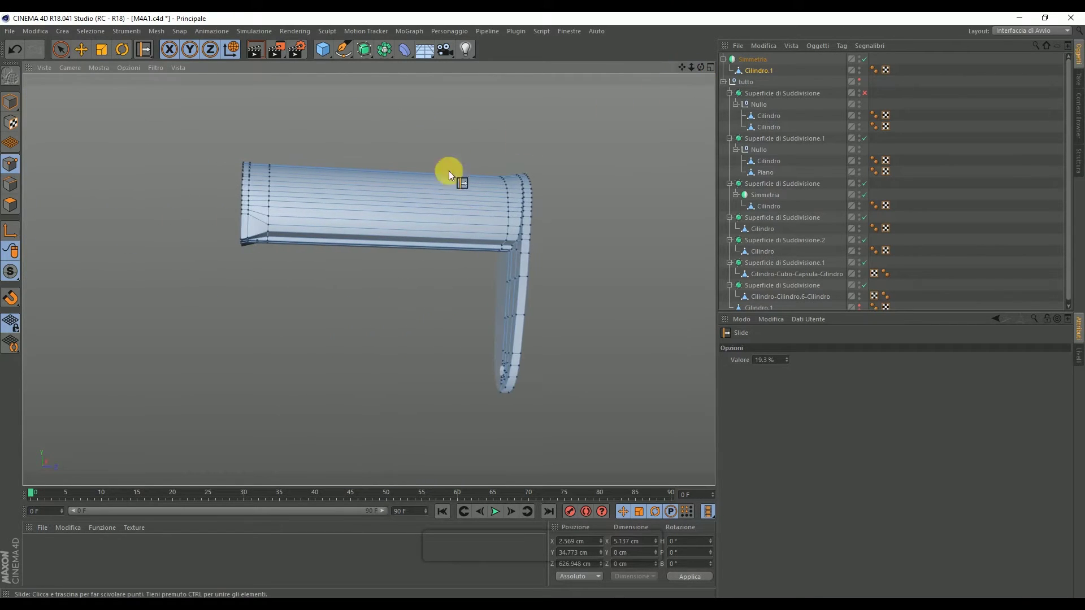
scroll(347, 202, up, 1)
scroll(347, 202, up, 1)
Step: Save M4A1.c4d and cut a new XY-plane loop across the lower plate
key(ctrl+s)
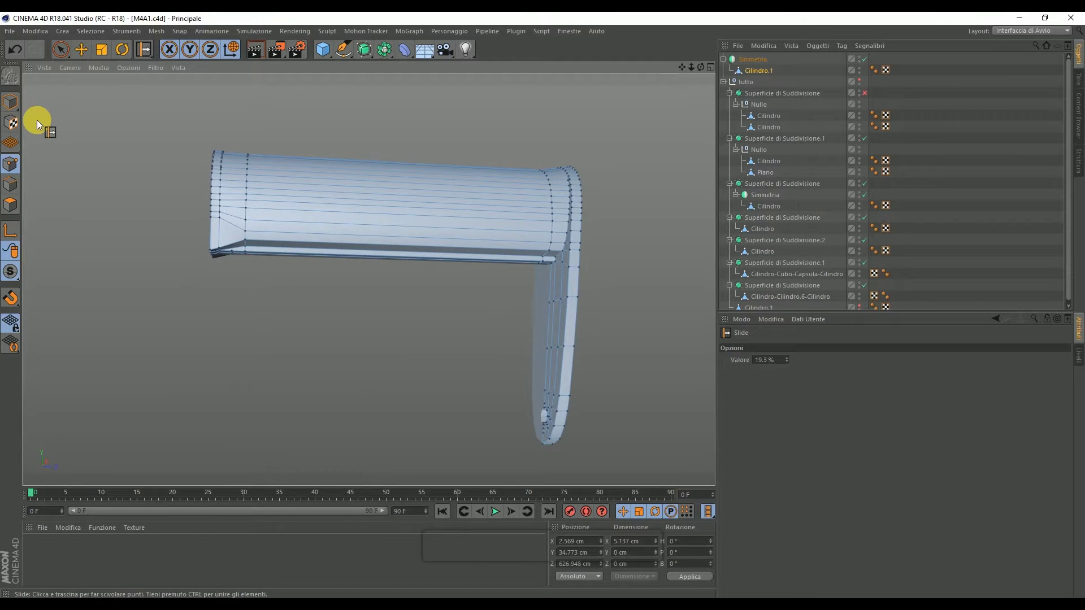
middle_click(364, 297)
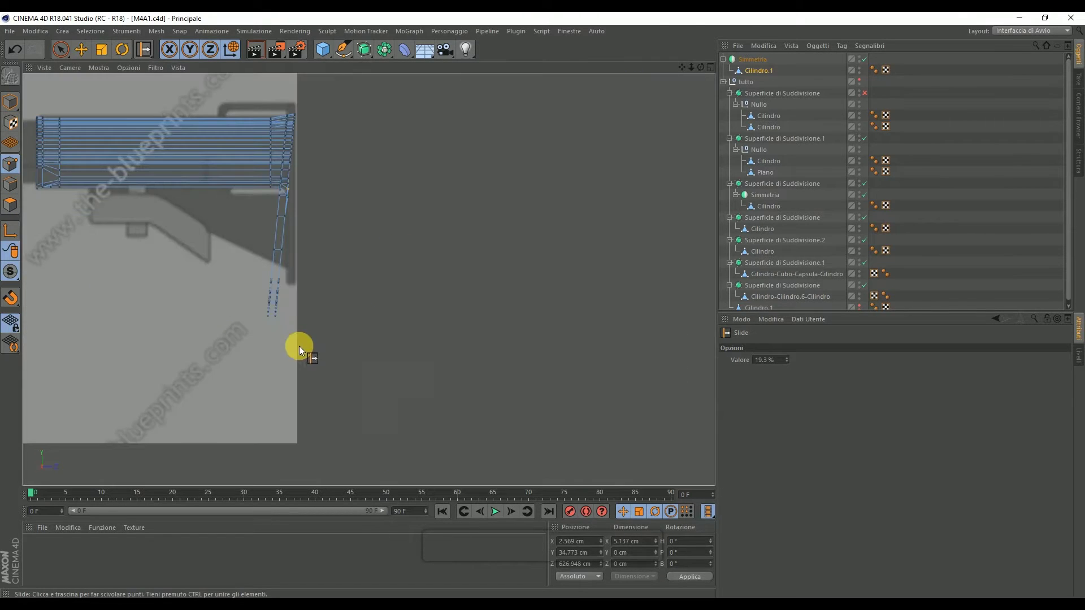
scroll(224, 243, up, 1)
scroll(293, 242, up, 1)
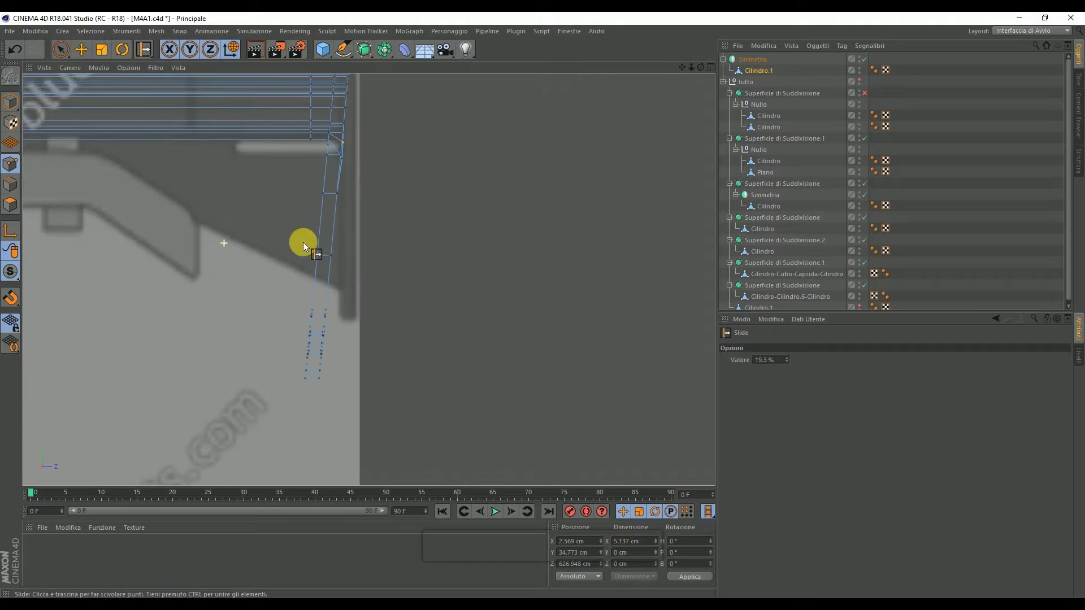
right_click(433, 254)
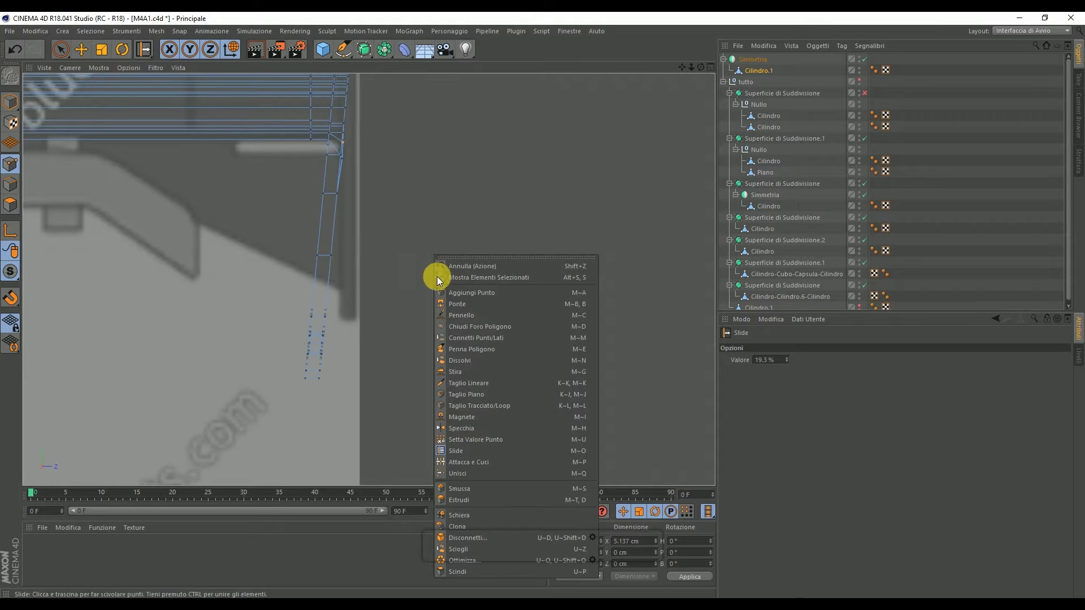
click(519, 395)
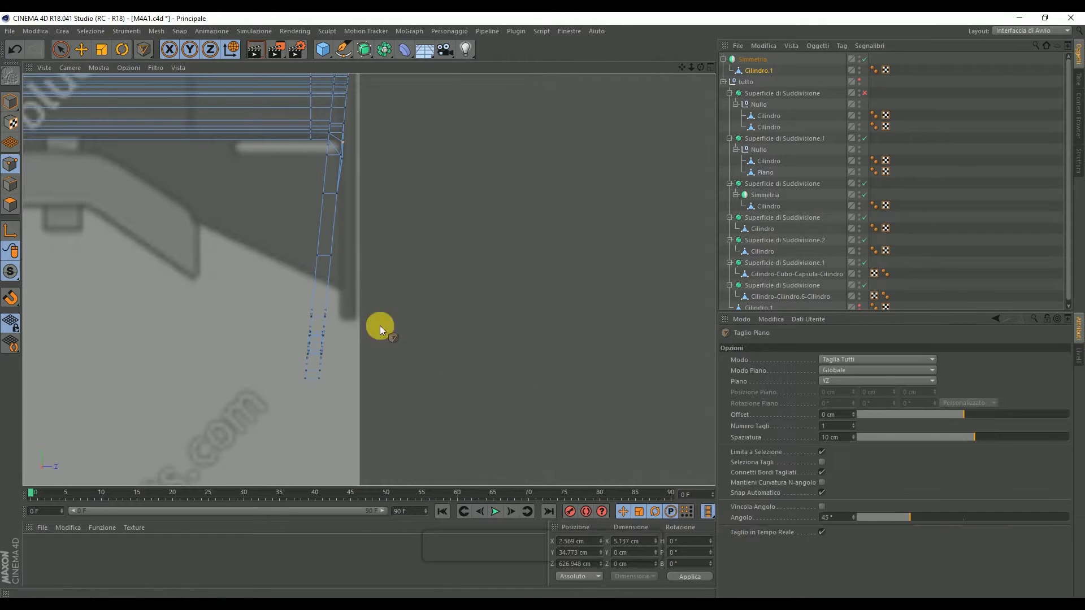
click(842, 382)
click(841, 389)
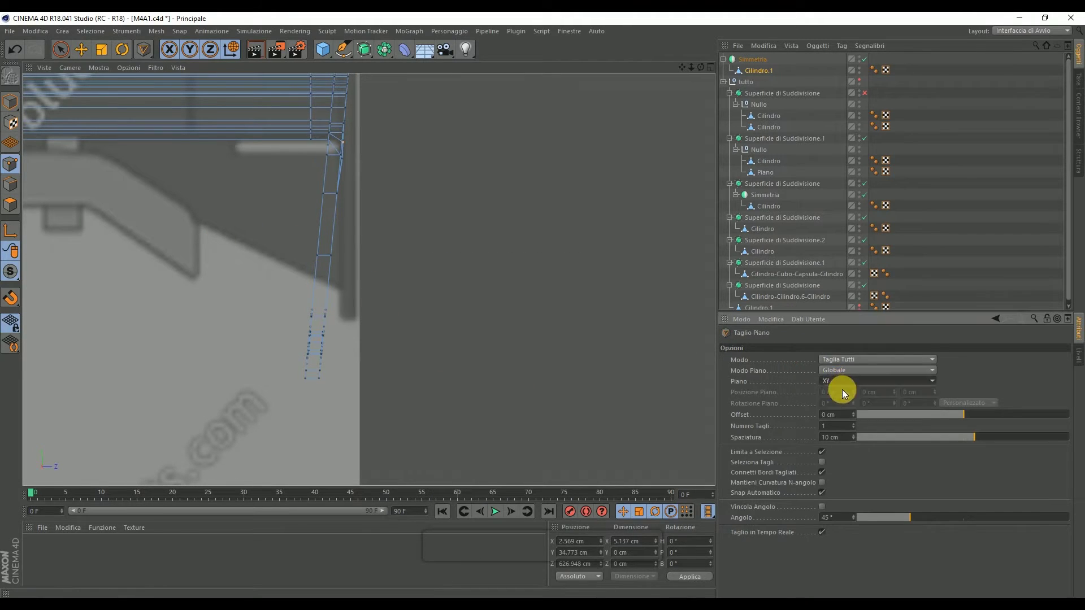
click(327, 277)
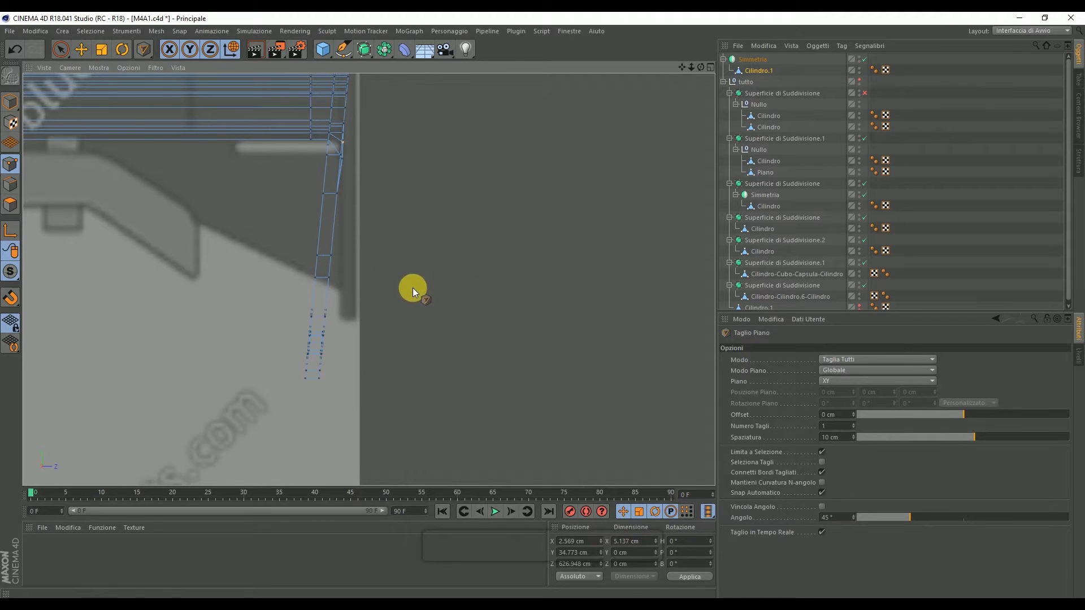
Step: Check the cut in the perspective view, then maximize the stock's side view
middle_click(411, 286)
middle_click(324, 253)
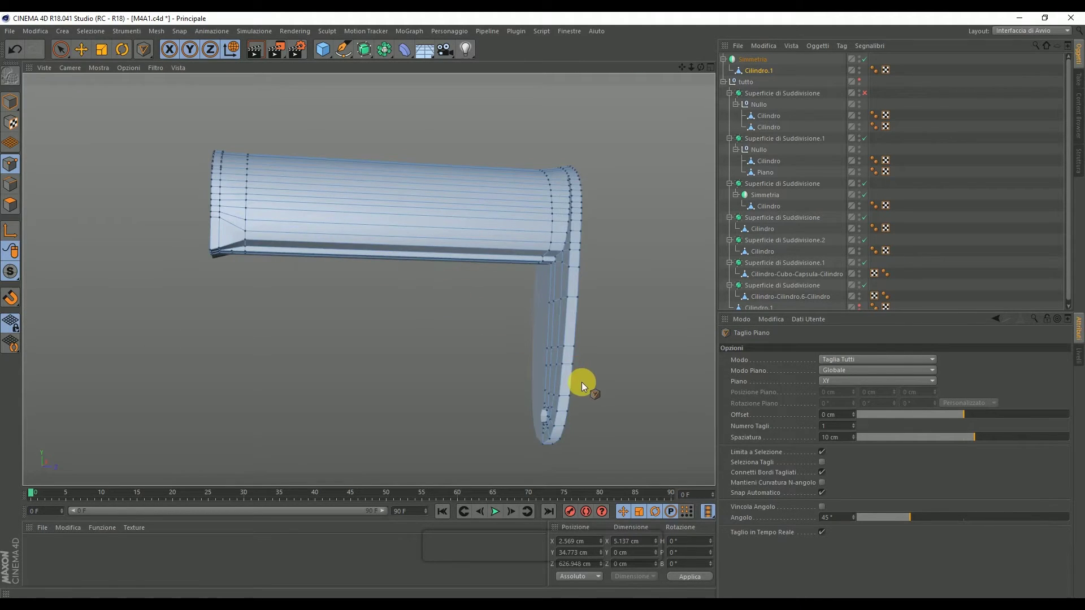
scroll(582, 382, up, 3)
drag(700, 66, 650, 80)
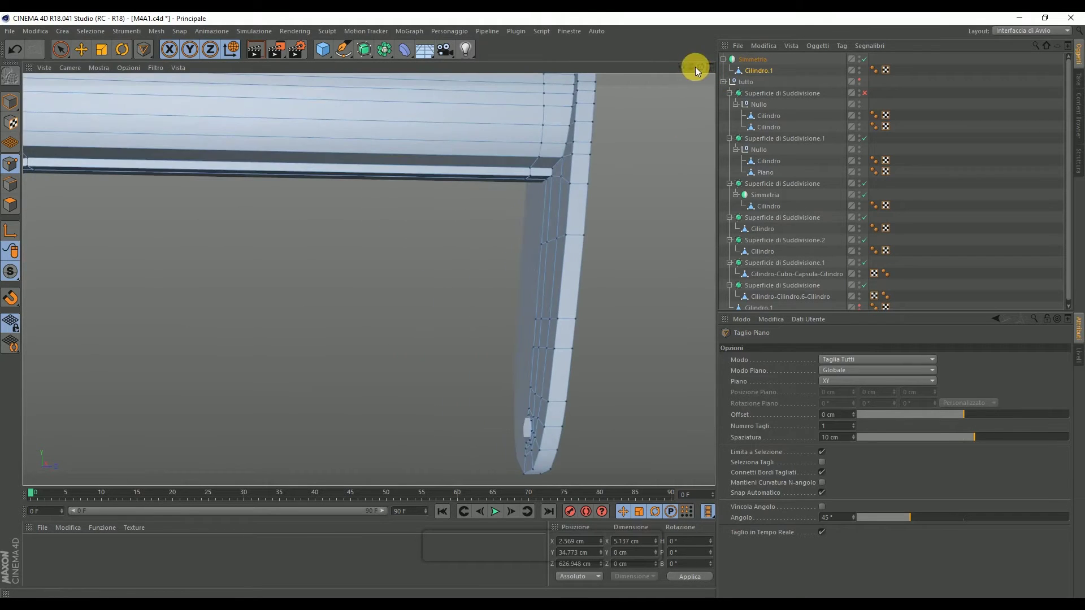
drag(695, 68, 681, 68)
middle_click(491, 191)
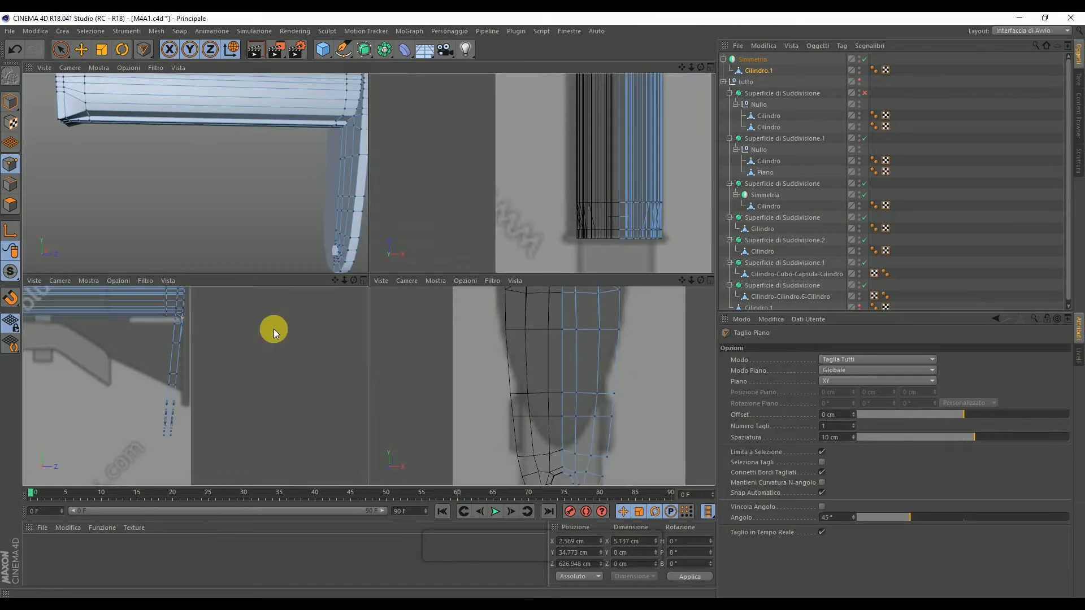
middle_click(273, 329)
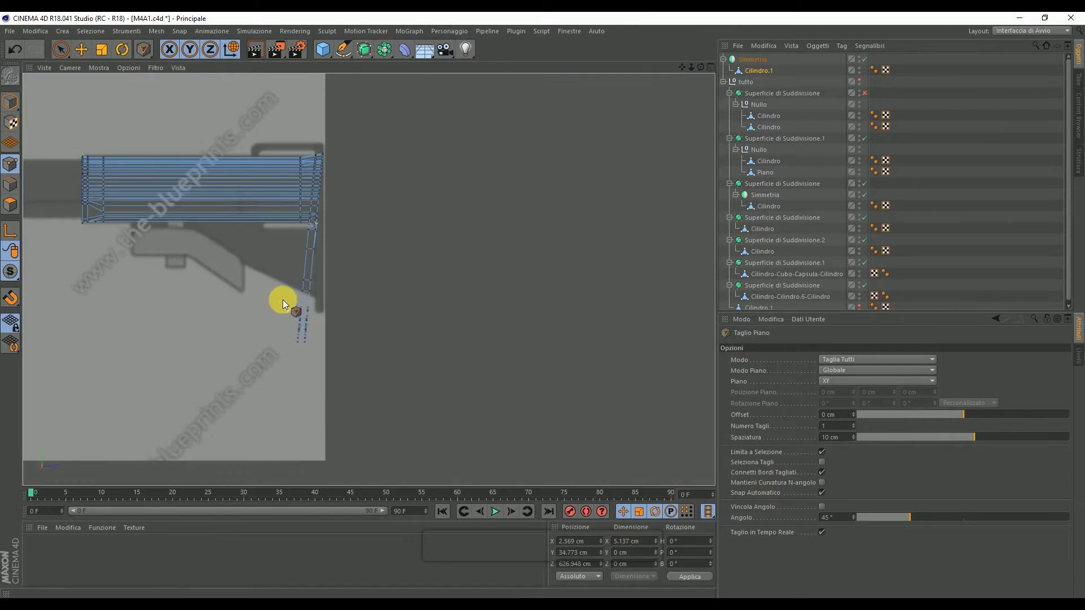
Step: Set the plane cut to YZ and slice a vertical edge across the stock tube
click(833, 381)
click(835, 396)
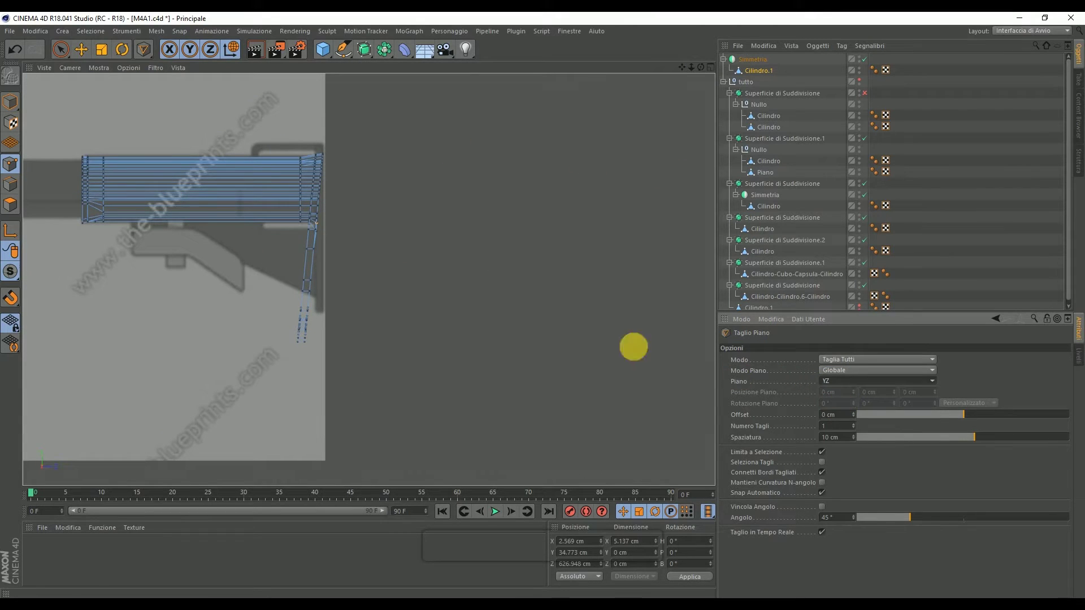
click(130, 185)
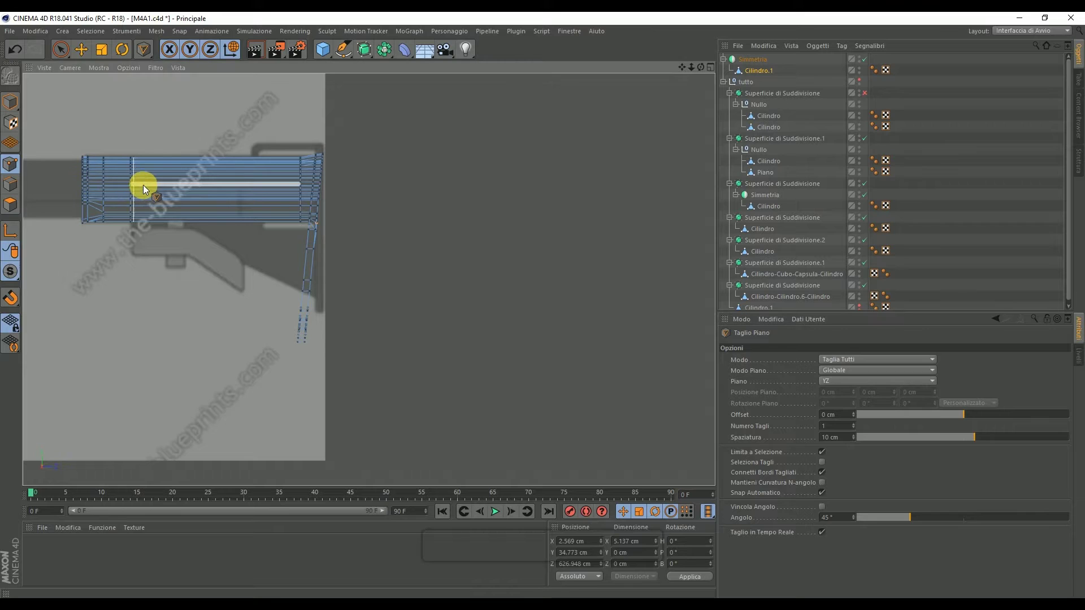
mouse_move(677, 74)
mouse_down()
mouse_move(368, 281)
mouse_move(376, 202)
mouse_up()
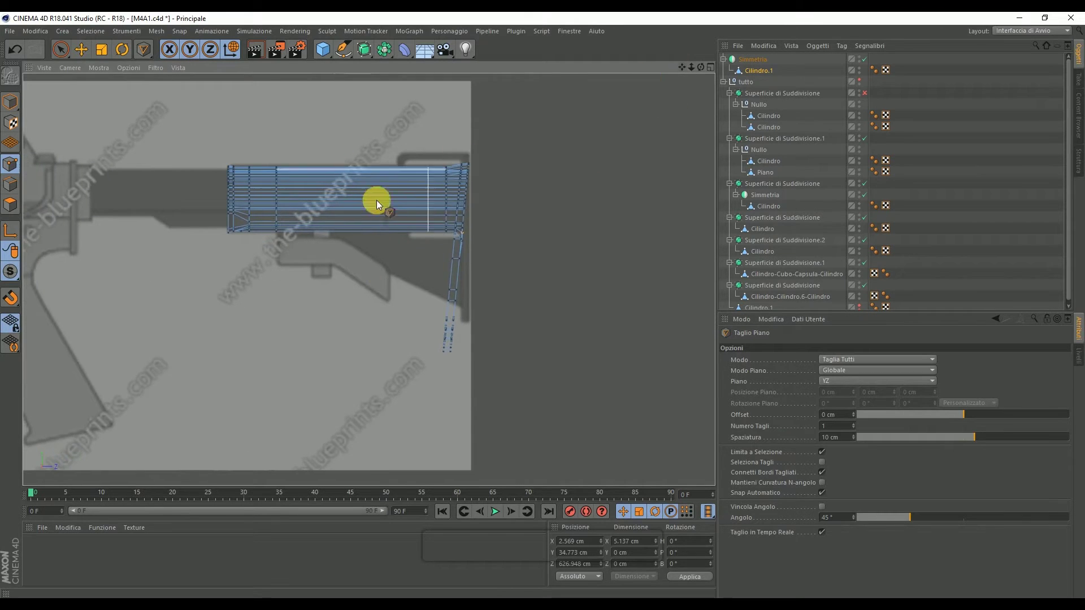
scroll(310, 240, up, 3)
scroll(313, 239, up, 2)
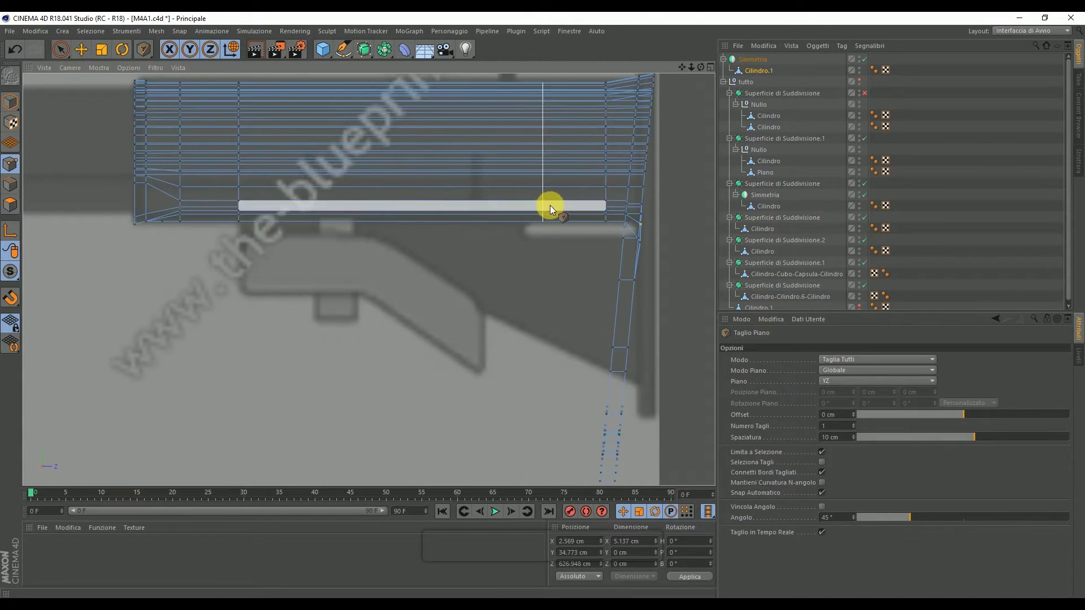
Step: Maximize the perspective view and orbit to inspect the tube and lower plate
middle_click(609, 171)
middle_click(270, 165)
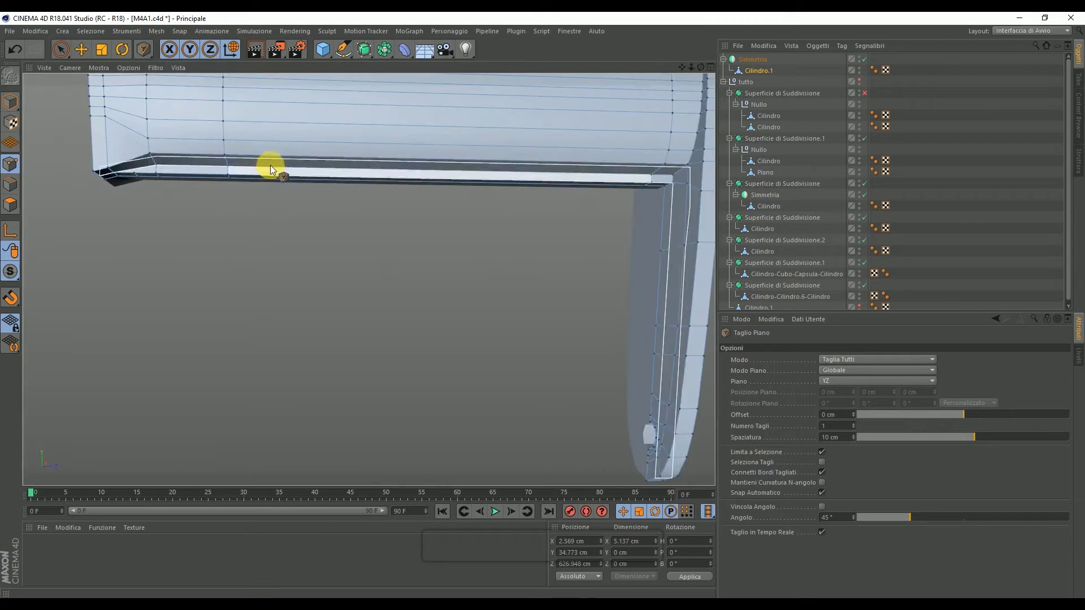
alt+drag(368, 279, 369, 279)
drag(682, 69, 682, 69)
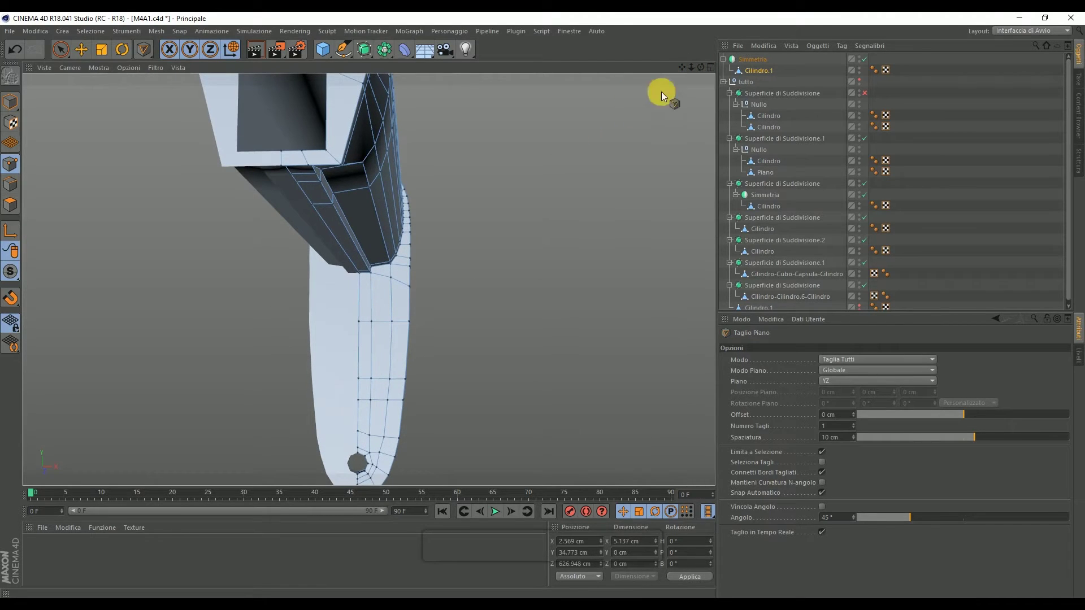
drag(680, 73, 679, 73)
Step: Brush-select the polygons around the bolt hole on the lower plate
click(69, 55)
click(10, 204)
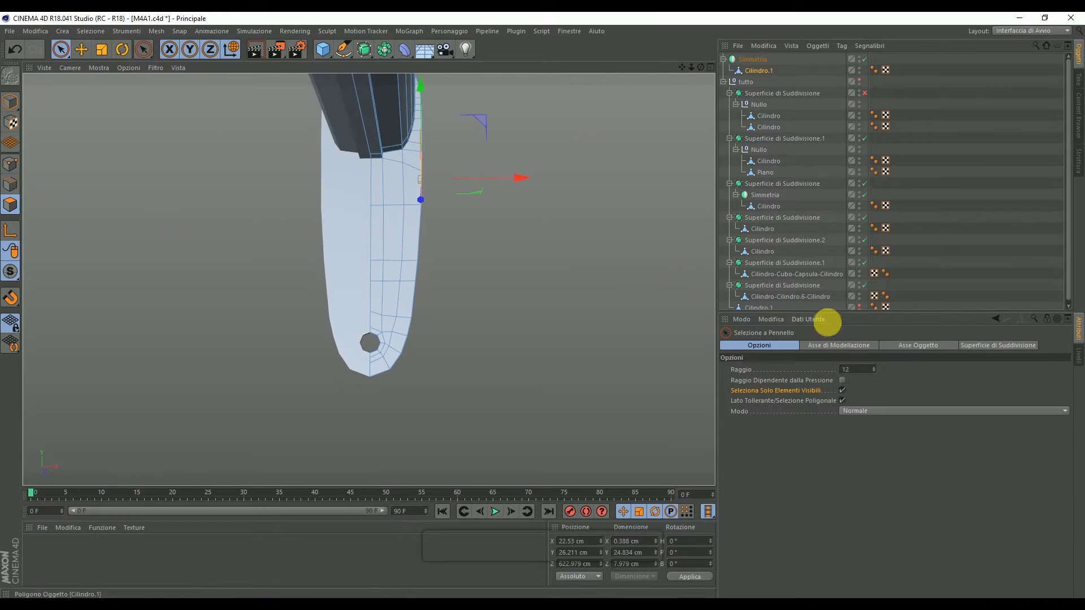
click(395, 227)
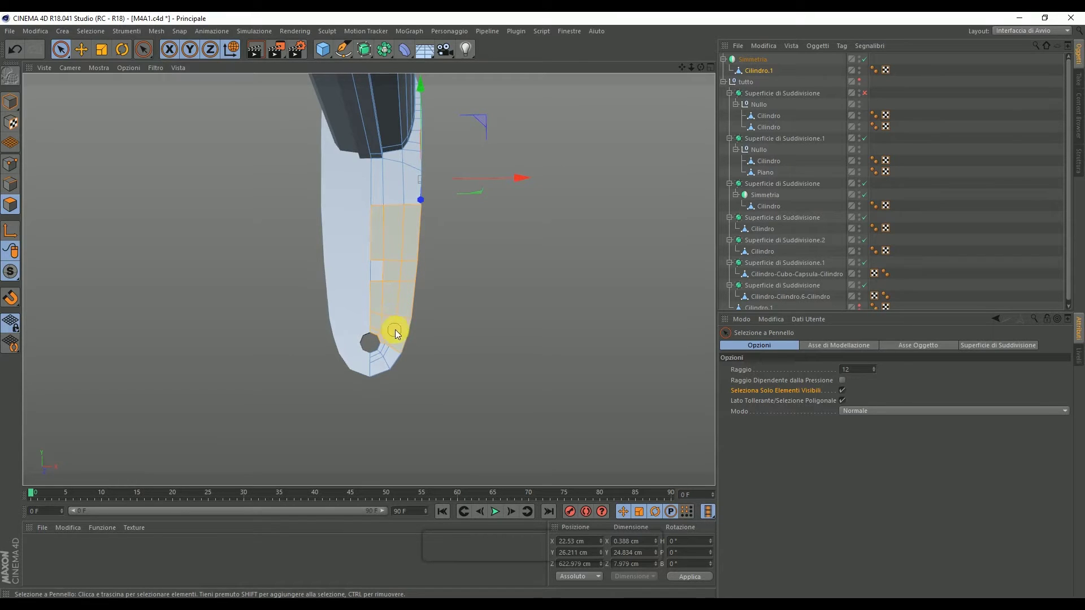
drag(384, 357, 381, 270)
Step: Hide the unselected polygons with Nascondi Deselezione and orbit toward the bolt hole
click(64, 31)
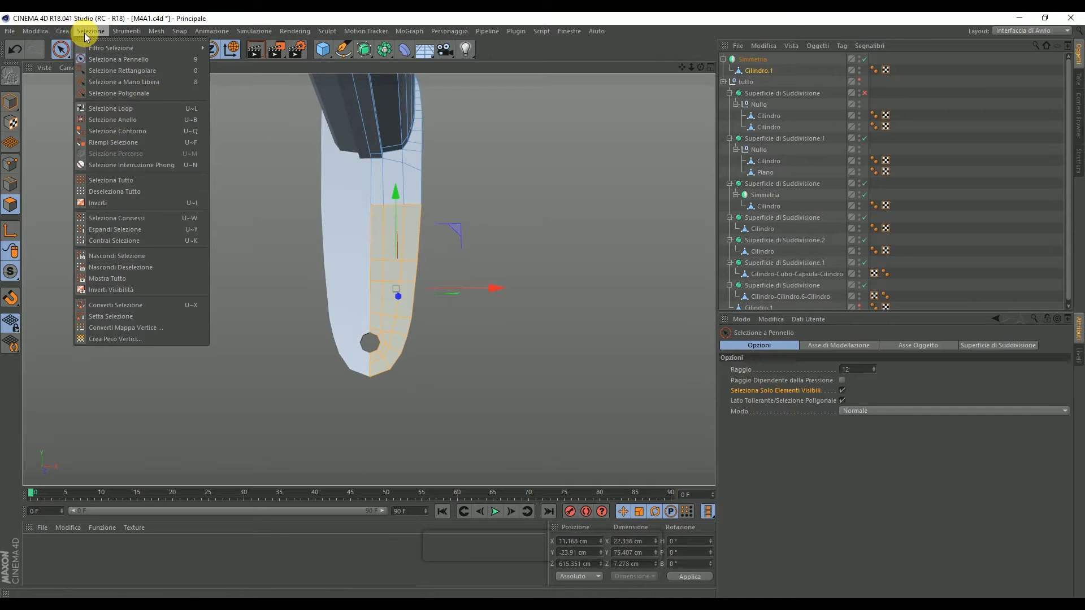
mouse_move(90, 30)
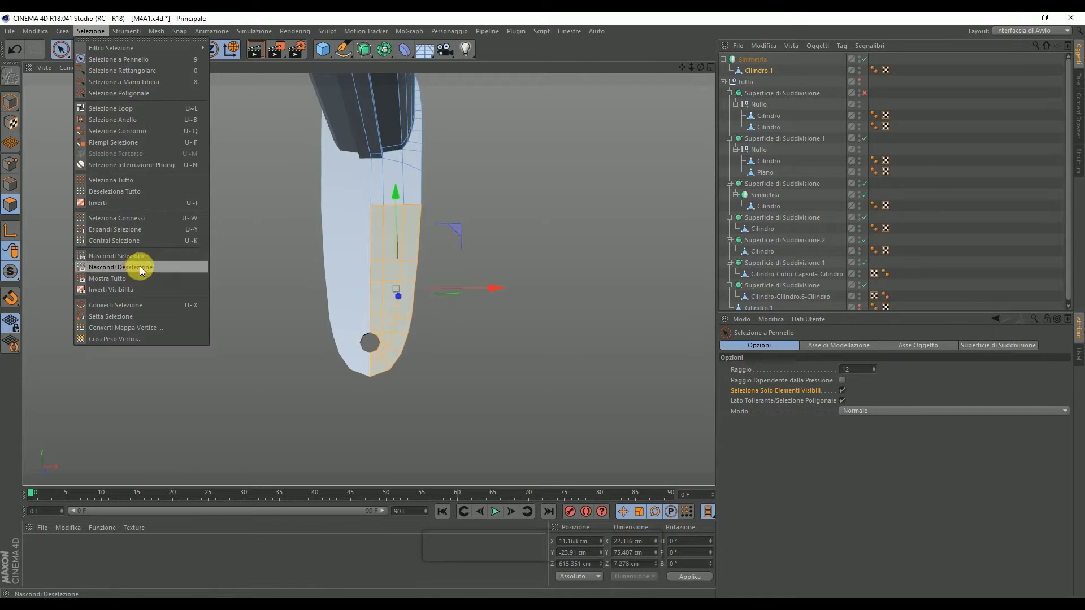
click(135, 255)
drag(702, 66, 700, 65)
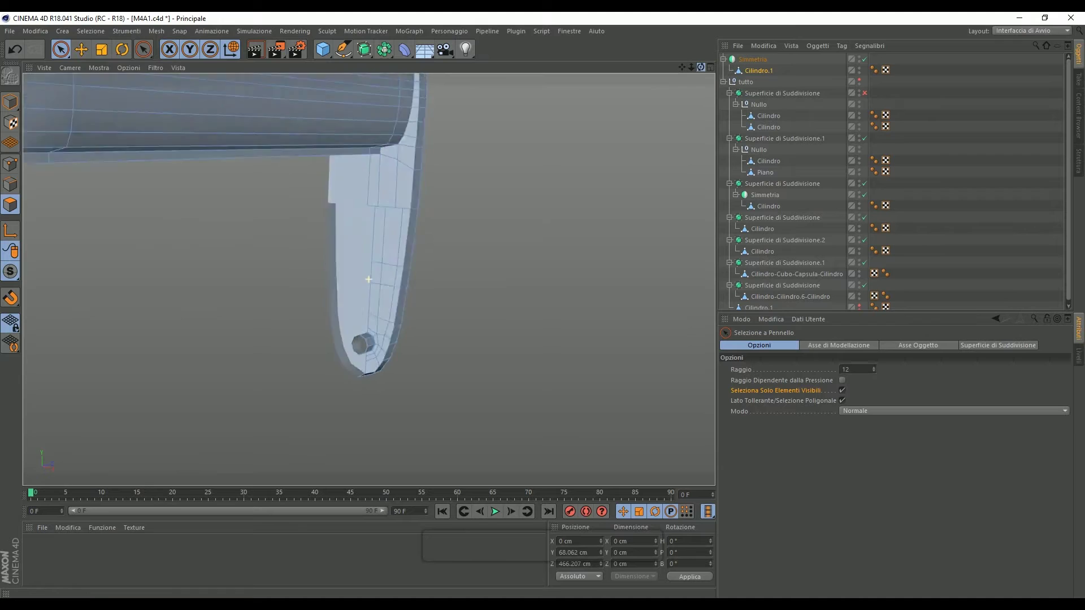
alt+drag(406, 368, 358, 350)
scroll(359, 350, up, 3)
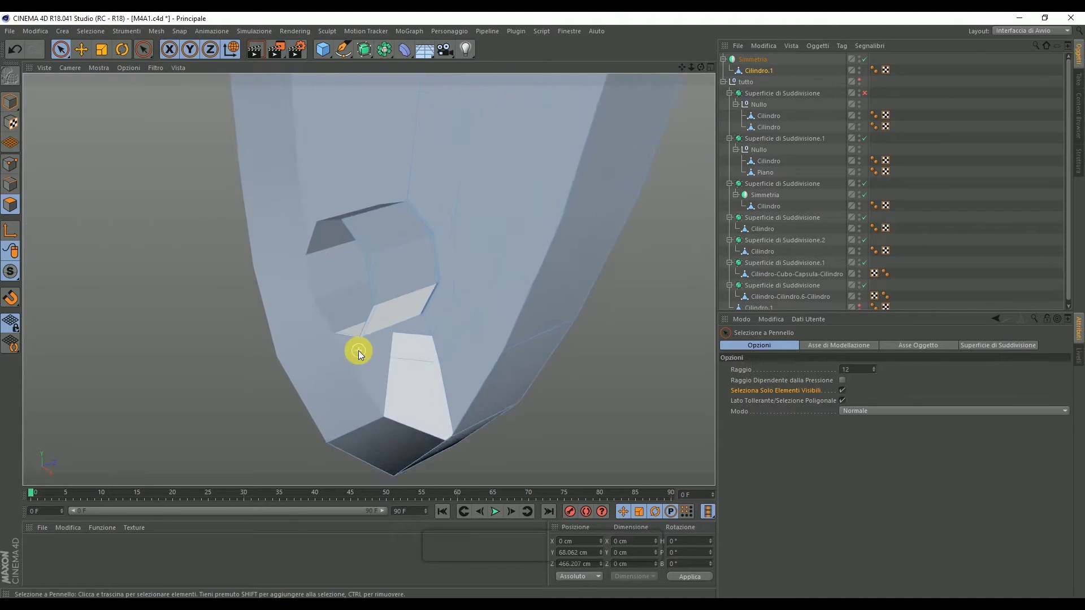
scroll(418, 291, up, 3)
Step: Add a loop cut inside the bolt hole at about 90% offset
scroll(439, 276, up, 2)
right_click(439, 276)
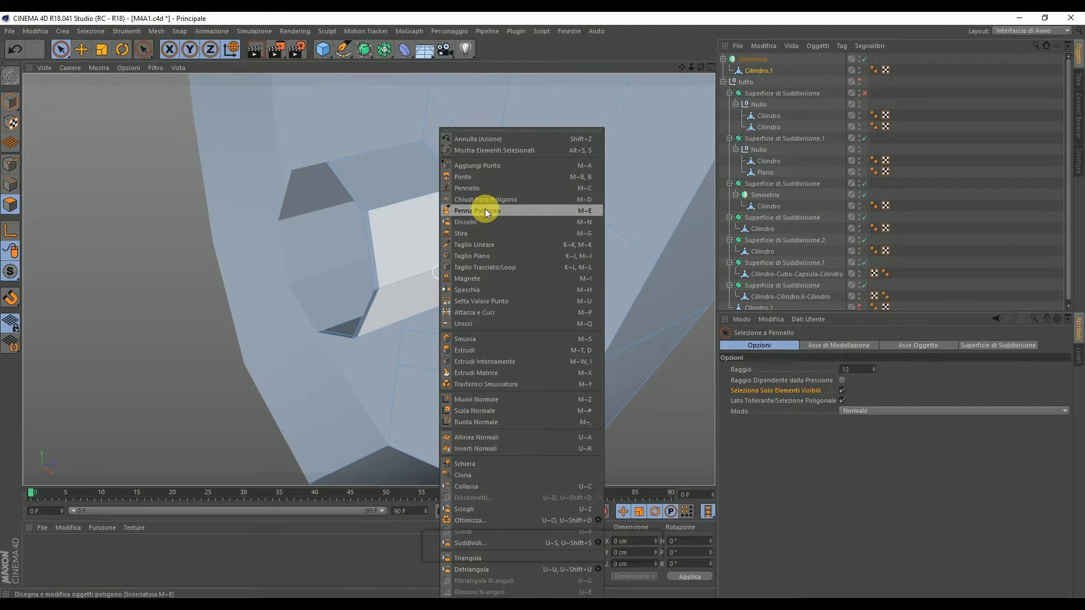
click(497, 267)
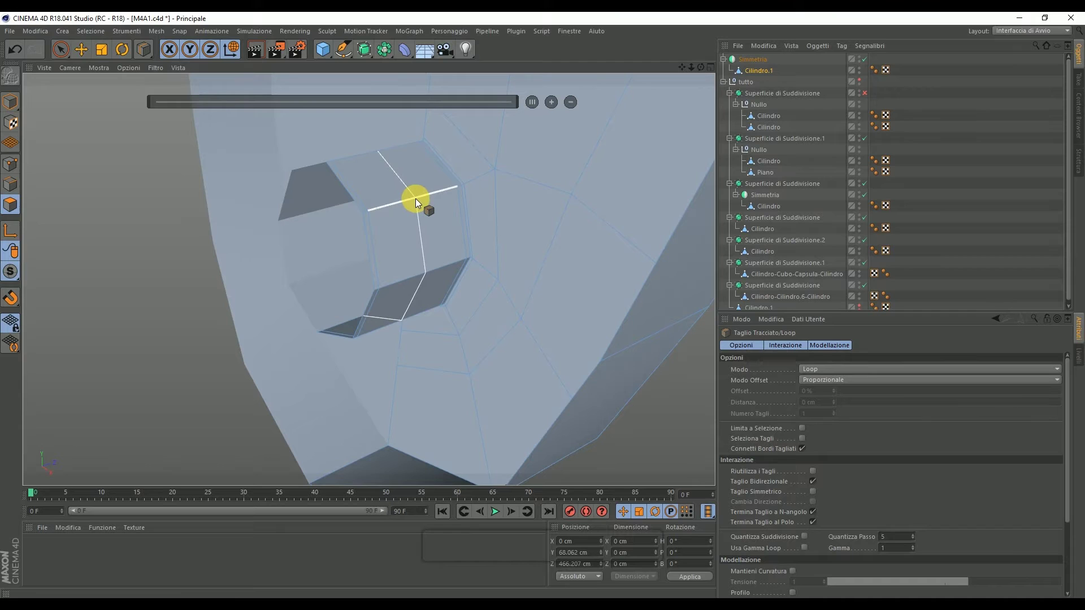
drag(418, 198, 423, 197)
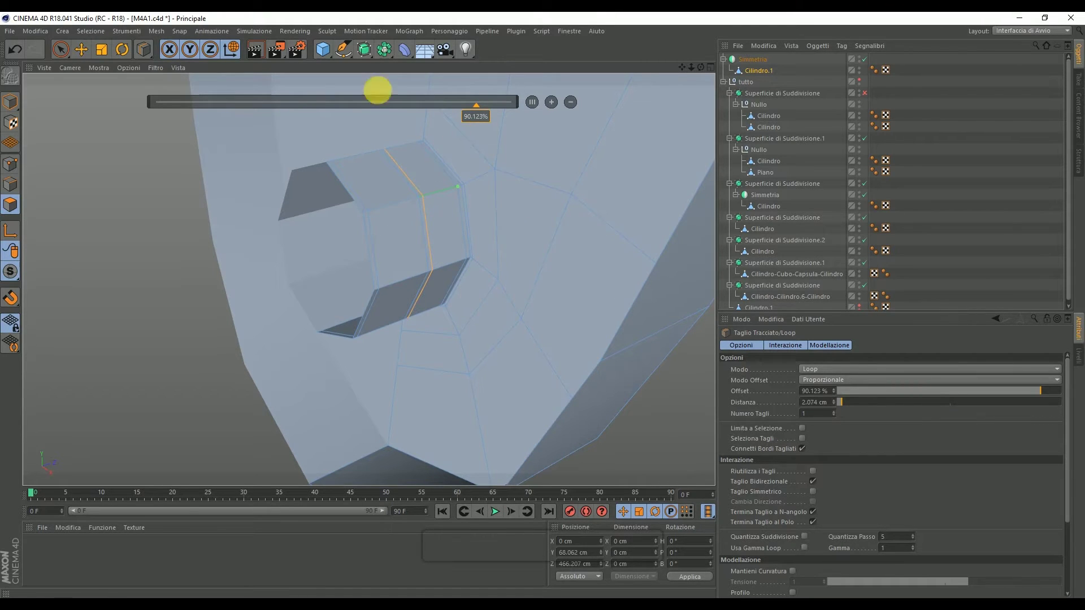
Step: Select the edge loop around the hole's rim with loop selection and delete it
click(90, 31)
click(111, 108)
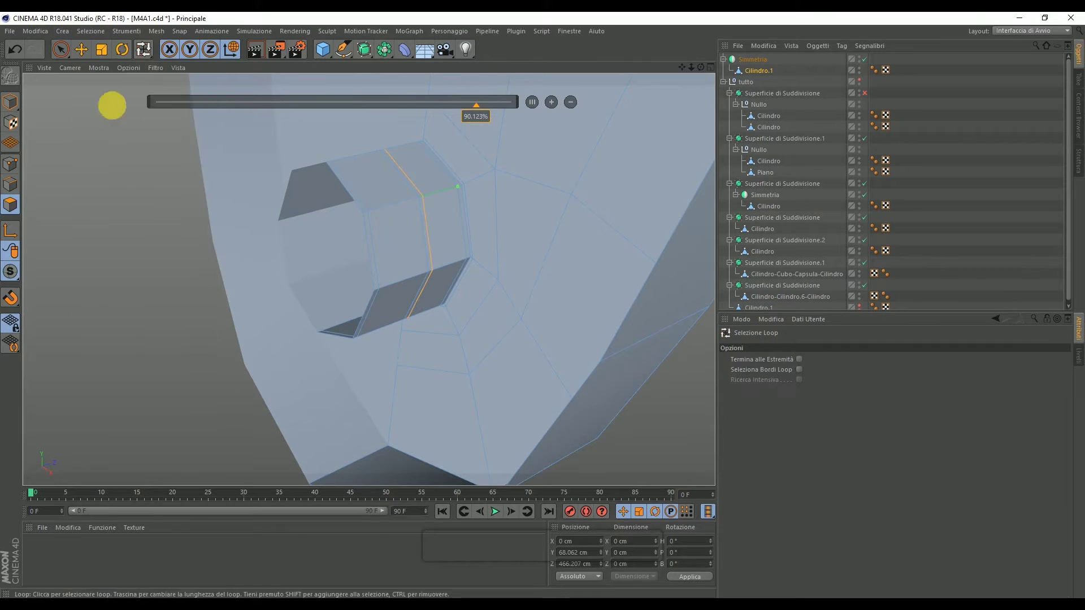
click(364, 212)
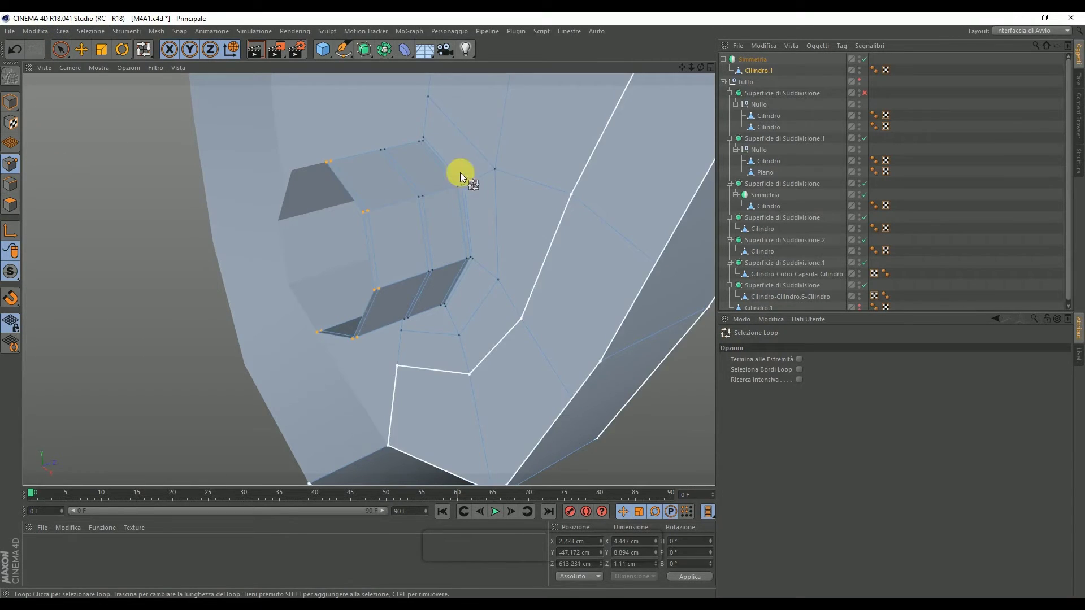
key(Delete)
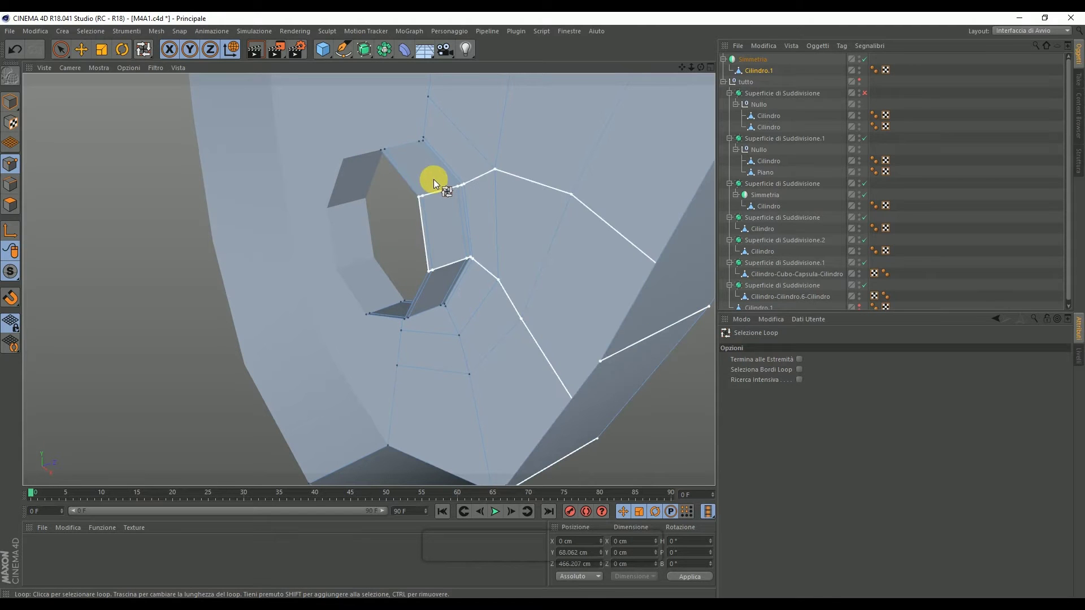
mouse_move(700, 67)
mouse_down()
mouse_move(666, 90)
mouse_move(697, 68)
mouse_up()
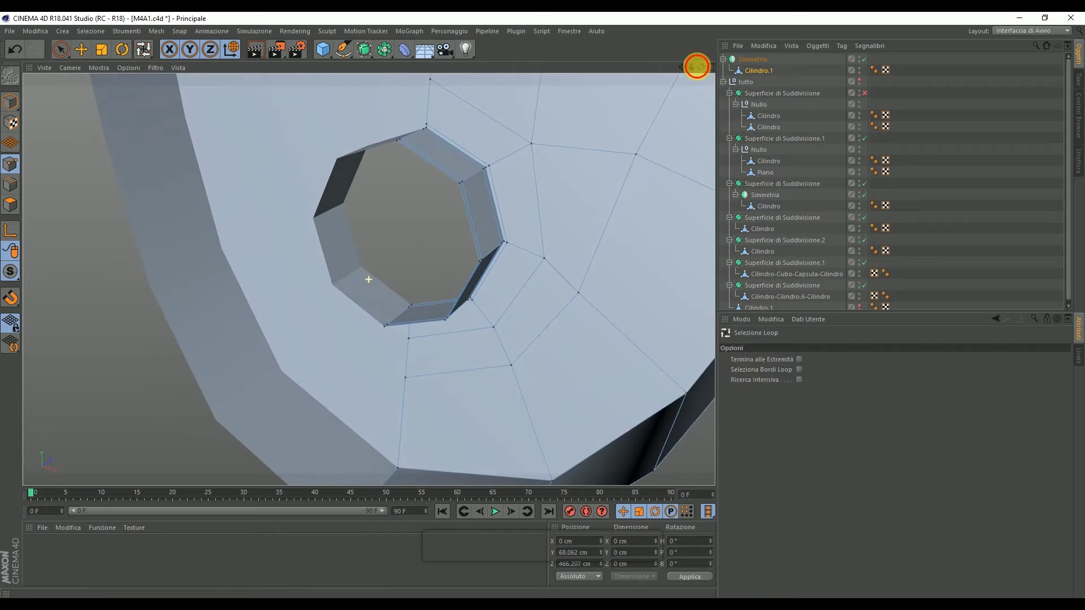
Step: Bridge the hole's lower edge to its top edge and fill the lower triangular gap
right_click(571, 127)
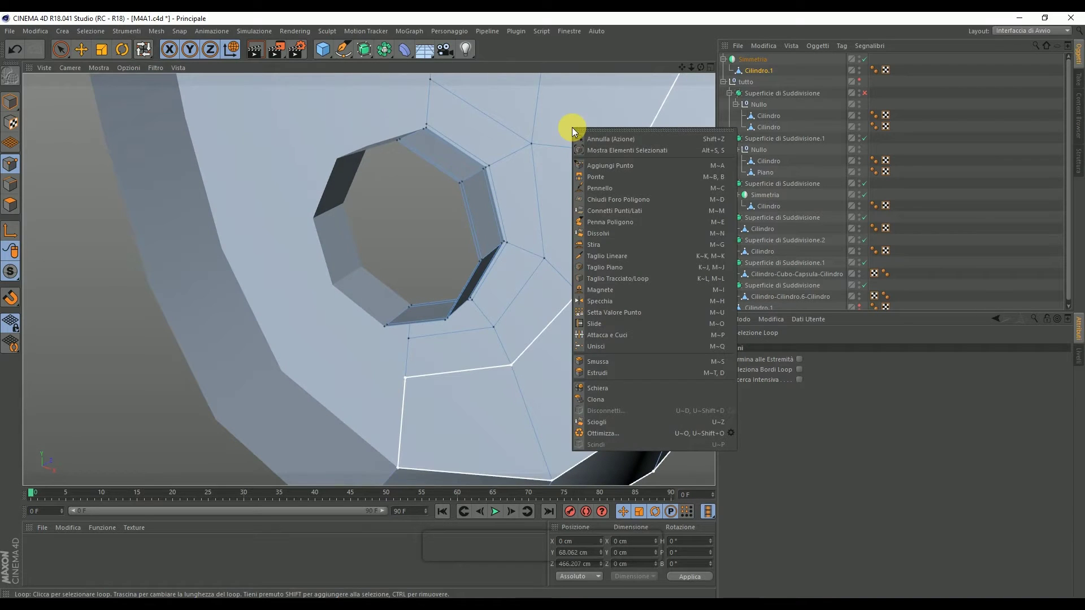
click(606, 177)
click(11, 184)
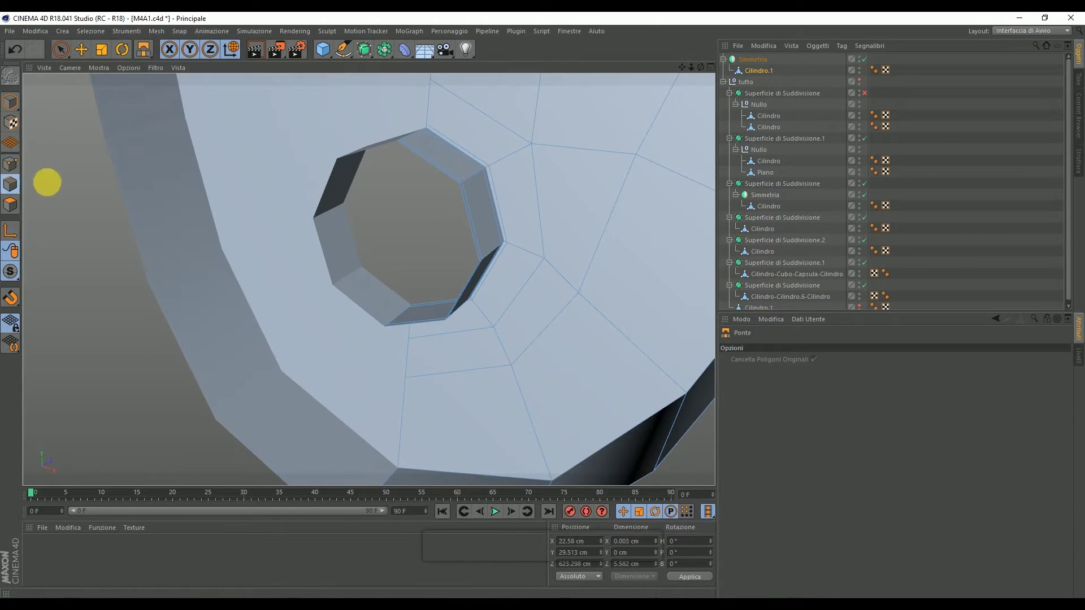
drag(405, 325, 412, 183)
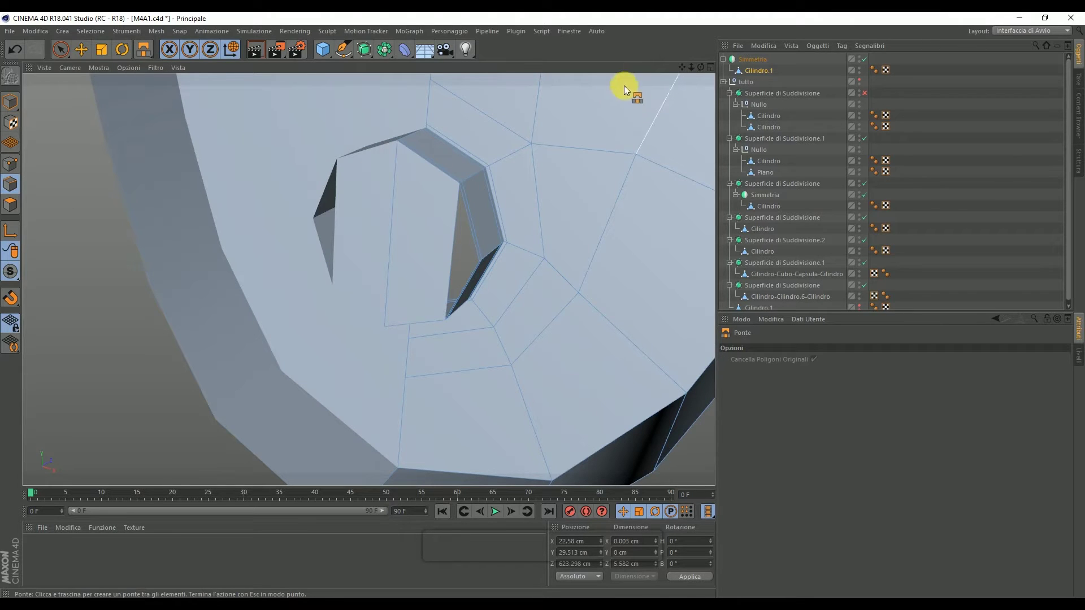
drag(701, 67, 452, 273)
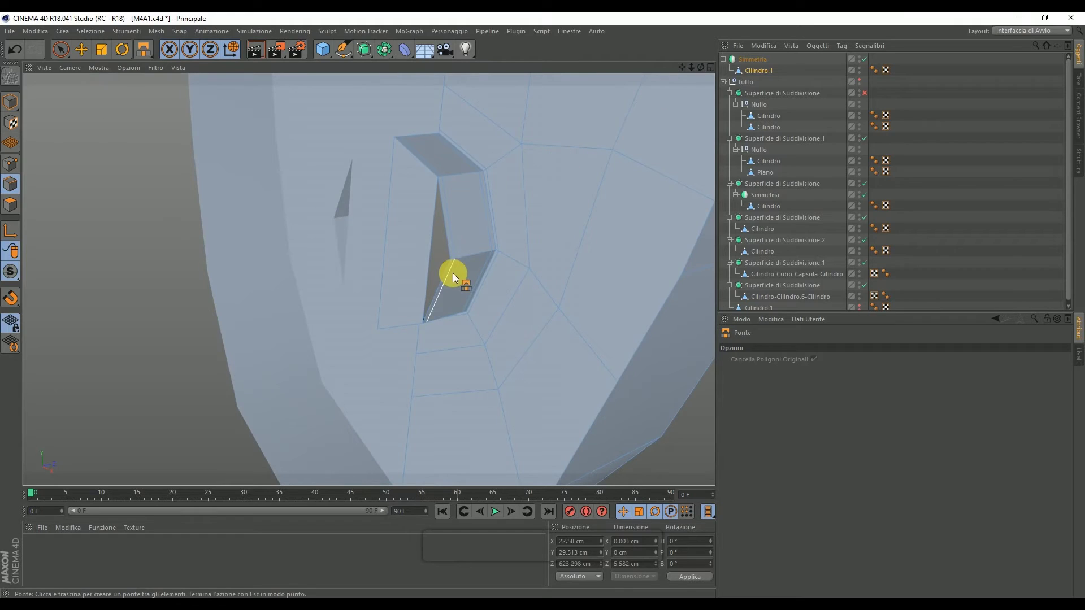
drag(453, 273, 446, 243)
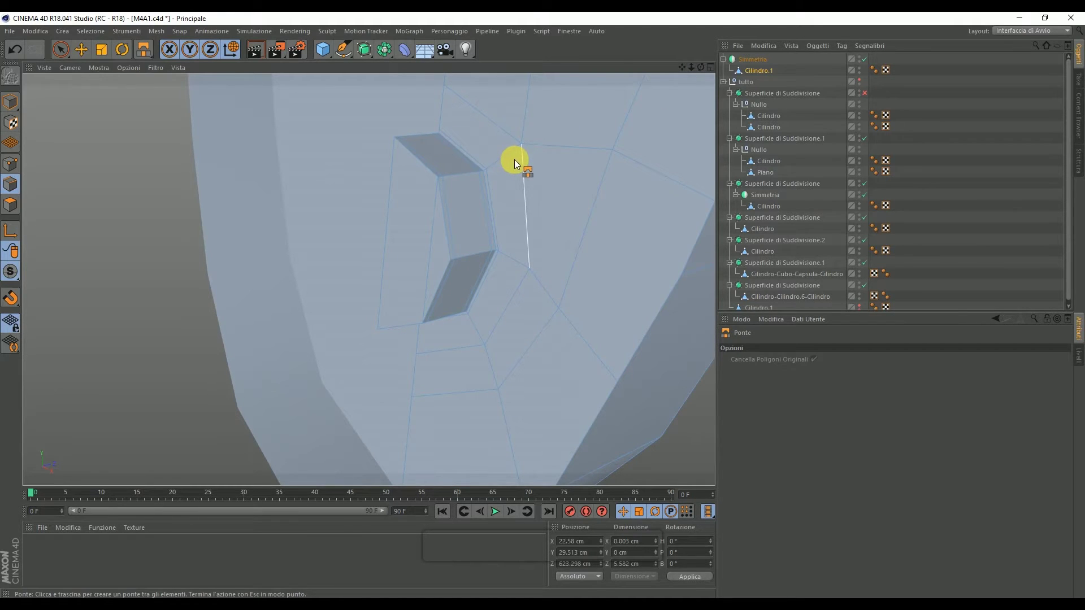
drag(60, 49, 79, 61)
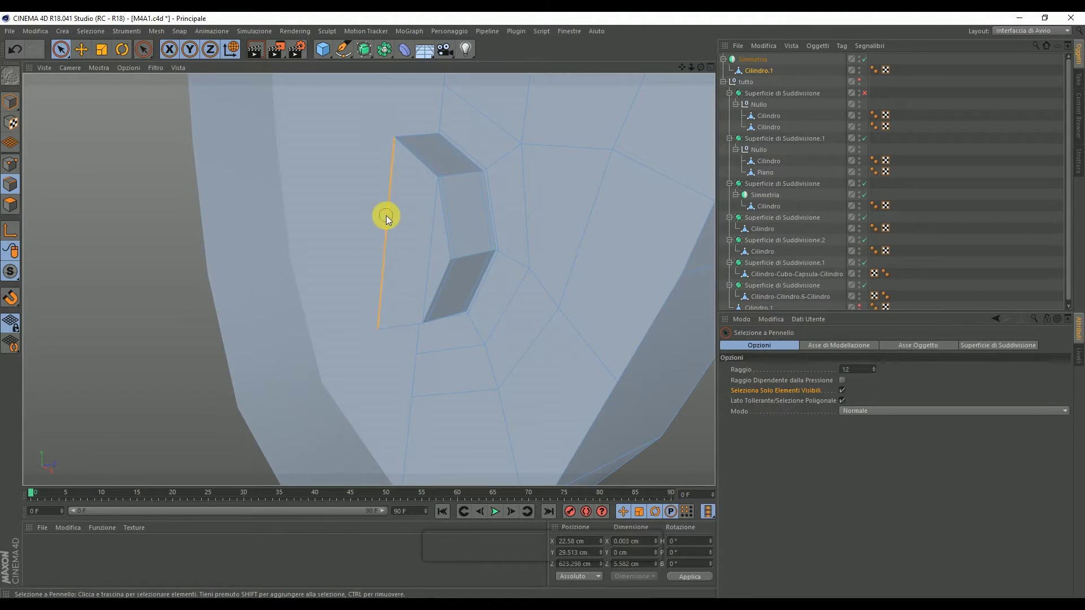
Step: Split the left edge of the hole's side panel at its midpoint with Edge Cut
right_click(304, 167)
click(351, 285)
click(881, 425)
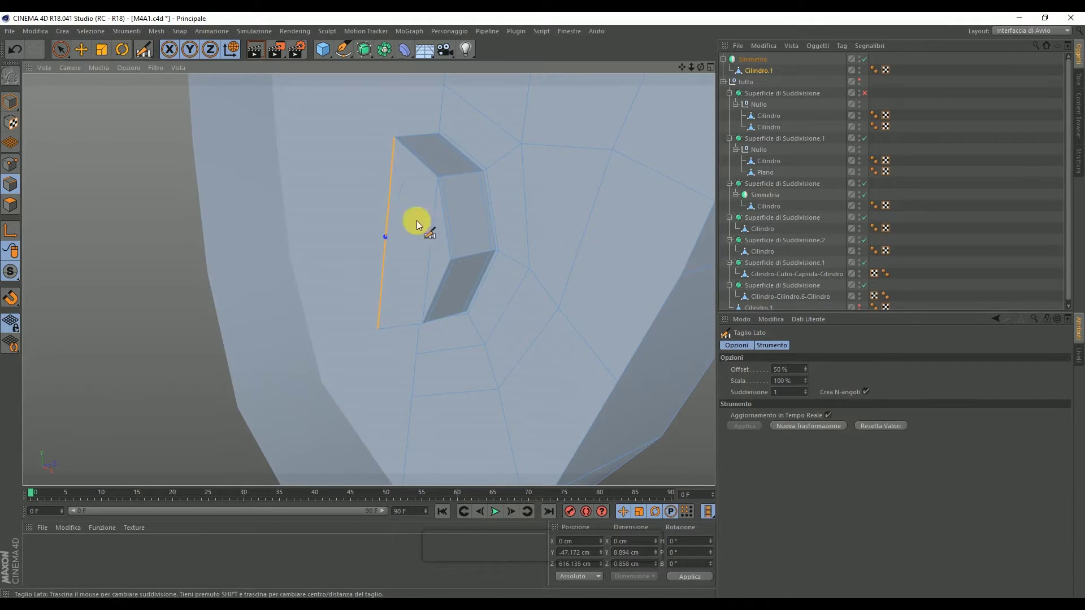
click(60, 49)
click(79, 108)
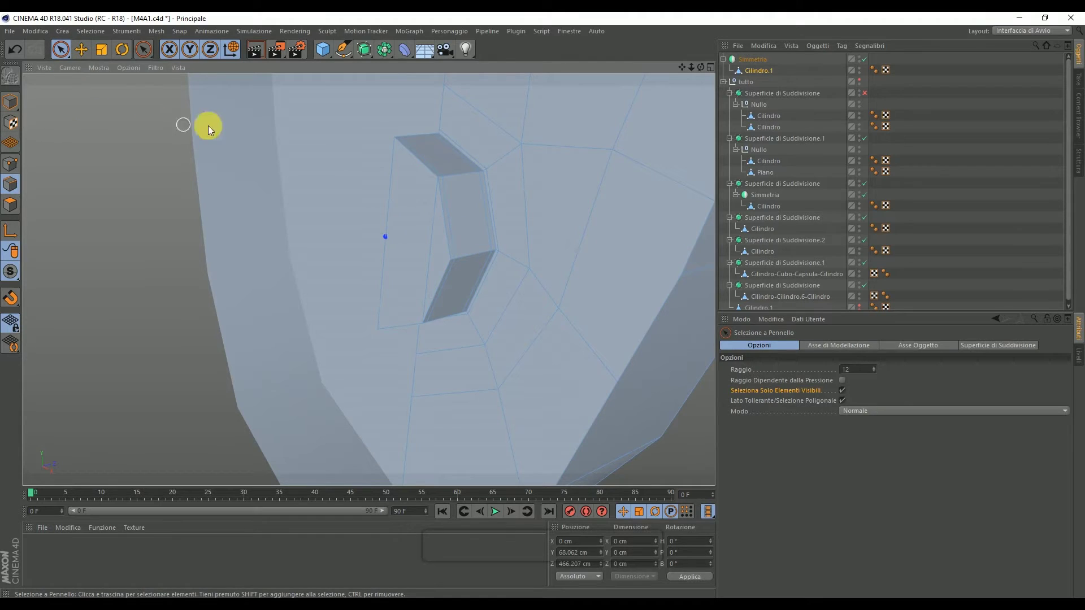
Step: Select the side panel left of the hole and set the Line Cut knife to Single Line
right_click(386, 150)
click(422, 288)
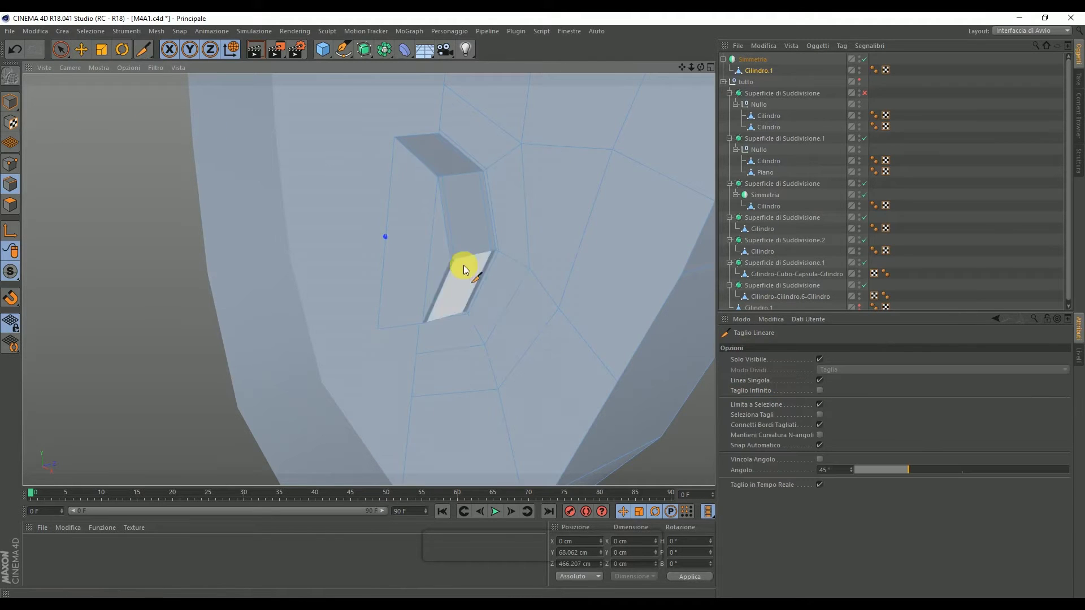
click(61, 49)
click(10, 204)
click(412, 235)
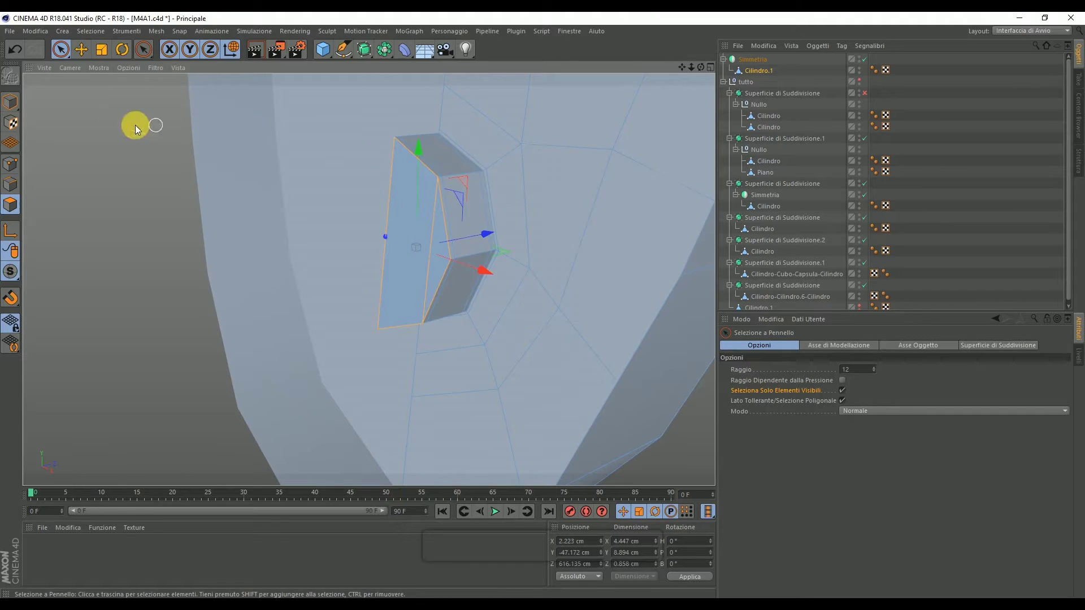
right_click(114, 121)
click(136, 239)
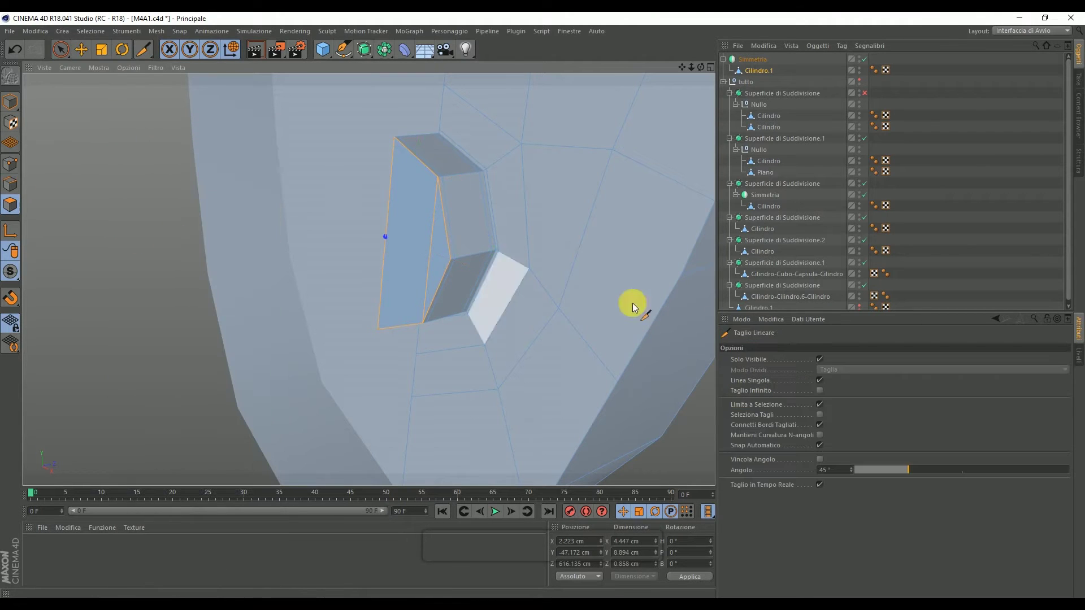
click(819, 380)
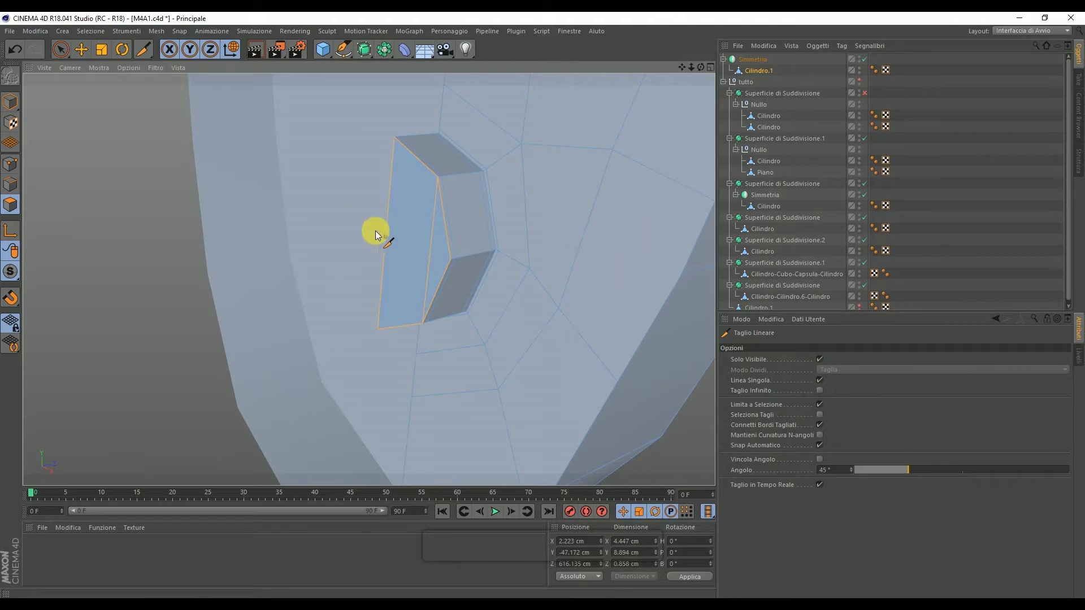
Step: Cut a line across the selected panel, then try dissolving the edge beside the hole and undo it
click(445, 259)
click(65, 52)
click(14, 181)
click(423, 238)
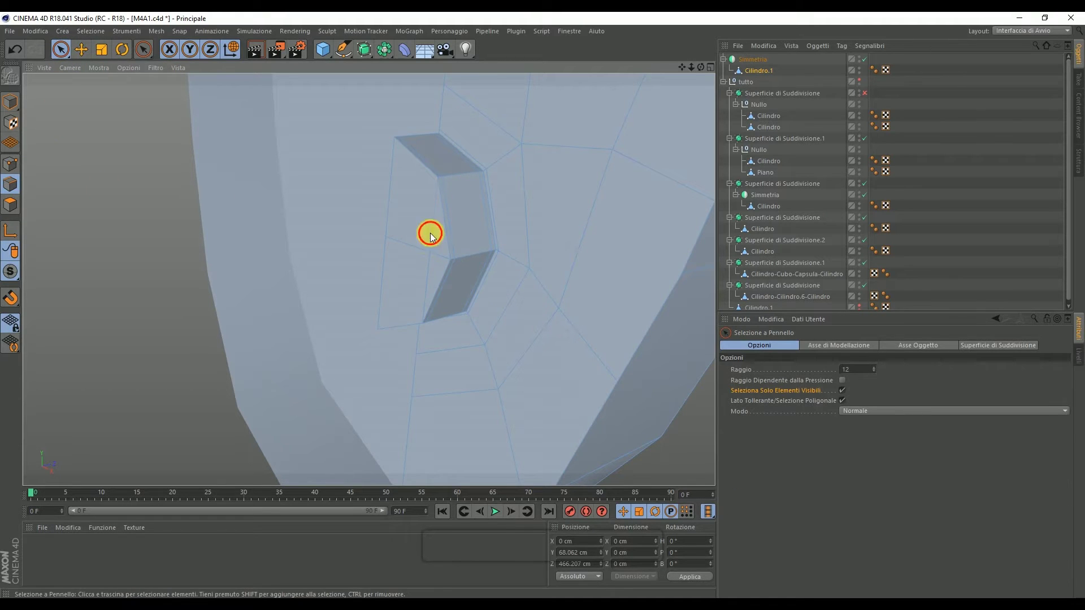
right_click(429, 233)
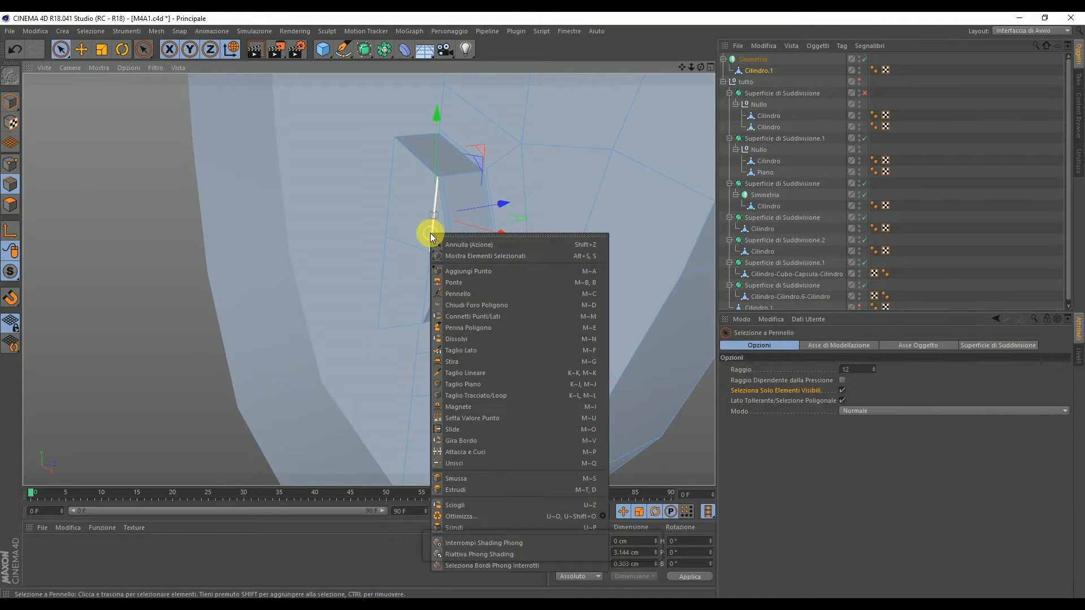
click(487, 336)
right_click(425, 280)
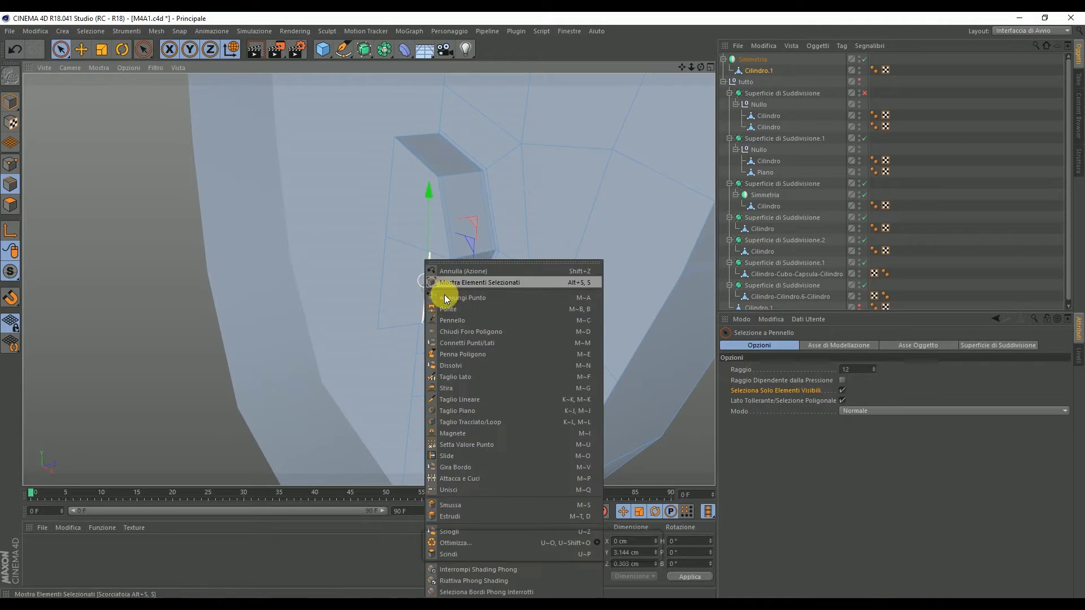
click(475, 361)
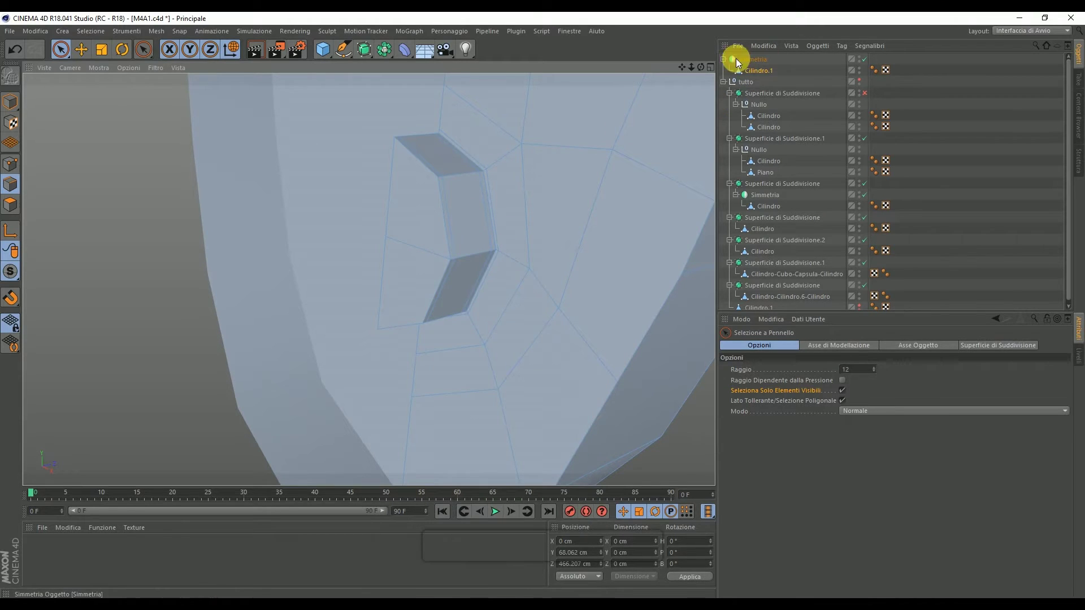
Step: Select the polygon at the hole and grow the selection around it
drag(700, 68, 587, 82)
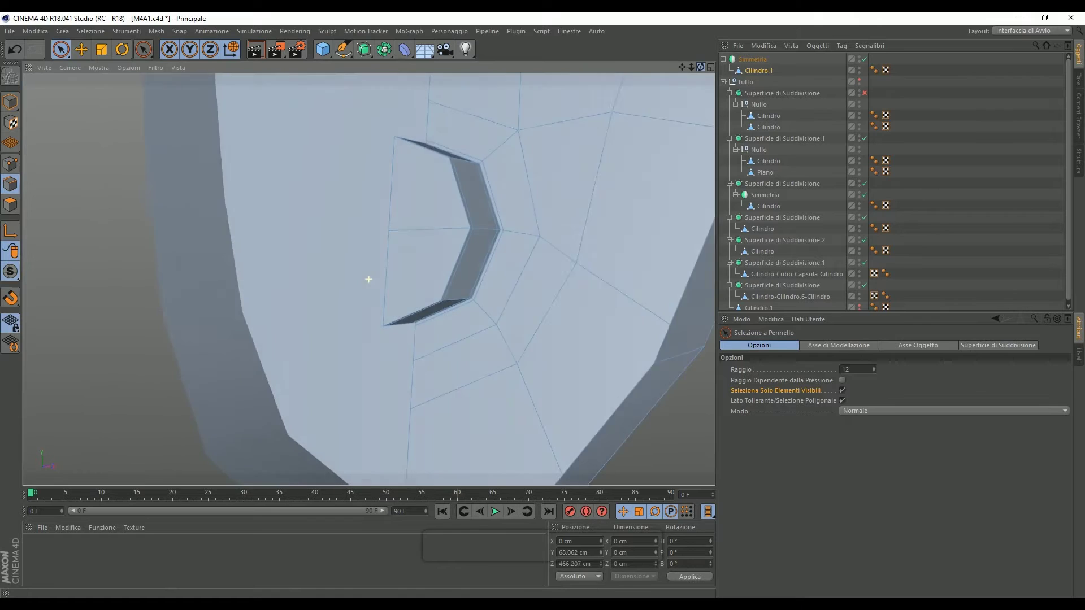
mouse_move(690, 67)
mouse_down()
mouse_move(690, 79)
mouse_move(689, 67)
mouse_up()
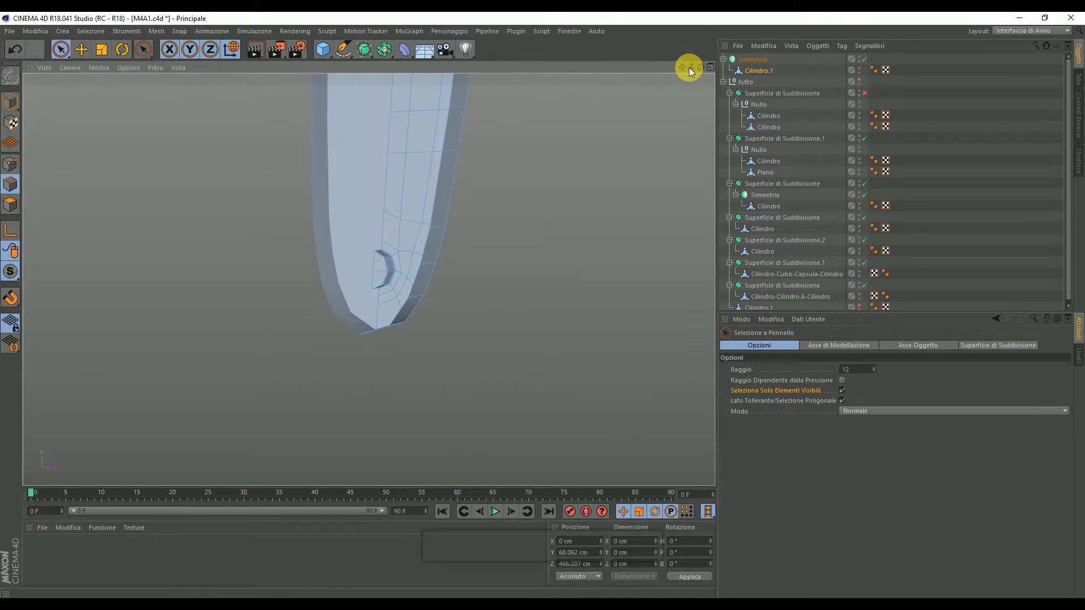
click(10, 204)
click(91, 31)
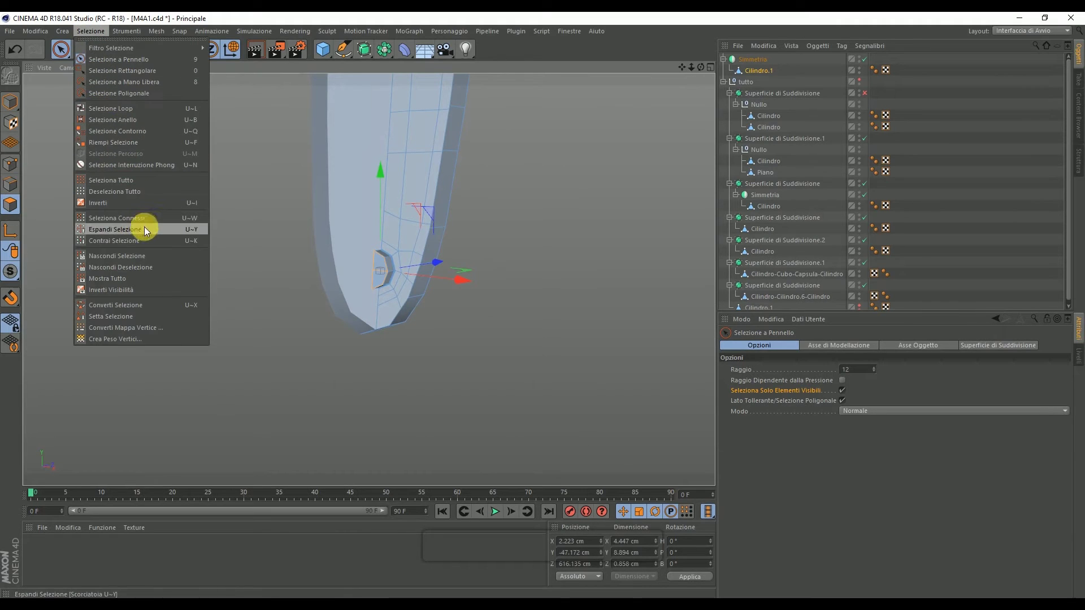
click(146, 276)
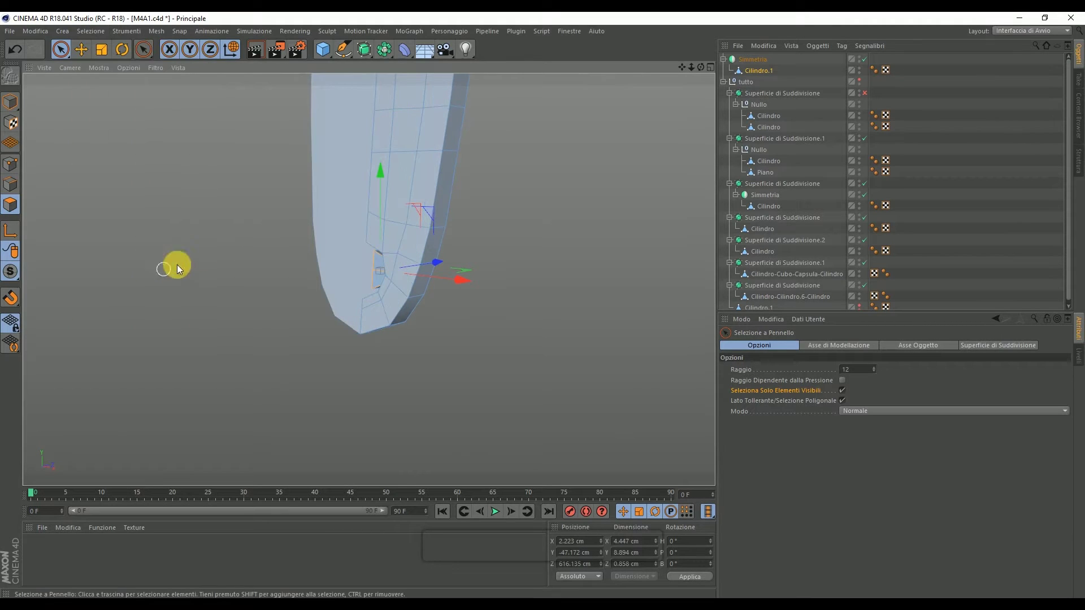
alt+drag(362, 272, 368, 279)
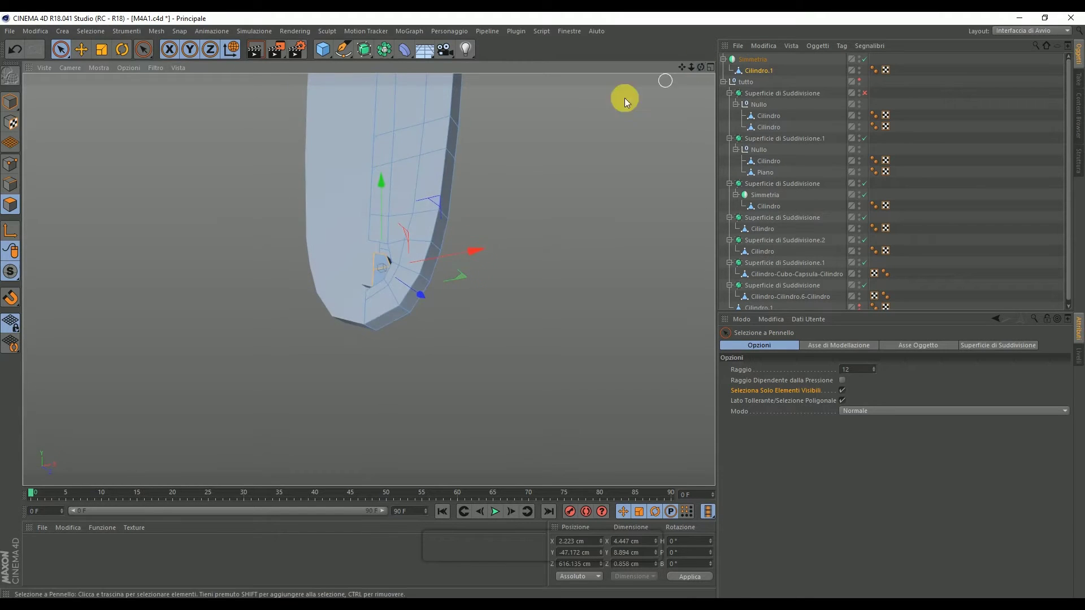
scroll(392, 239, up, 3)
scroll(413, 235, up, 2)
Step: Bridge opposite edge pairs across the hole to close its remaining slivers
right_click(612, 157)
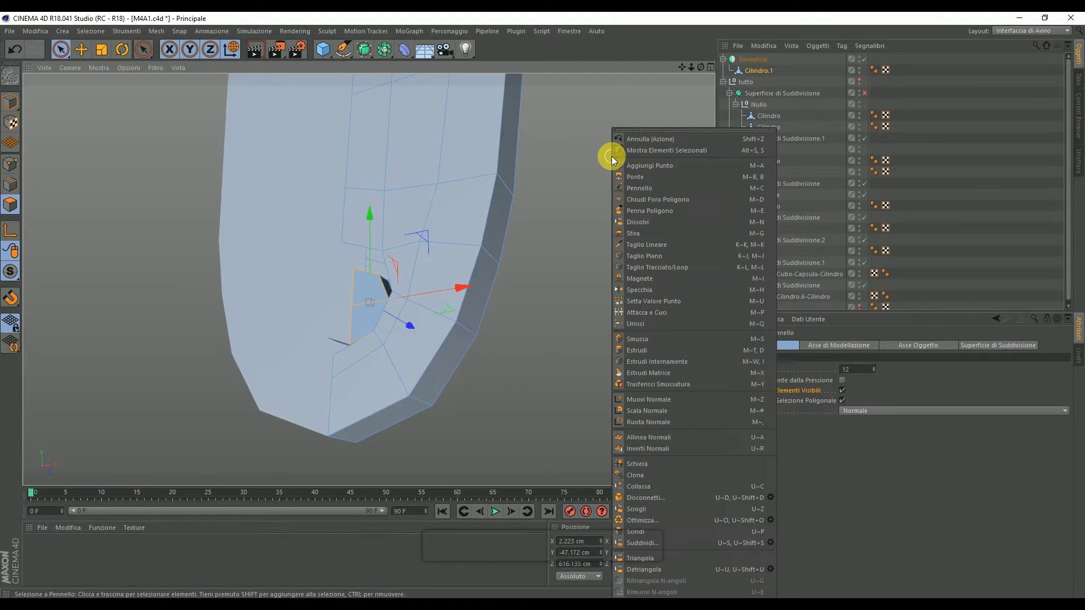
click(633, 179)
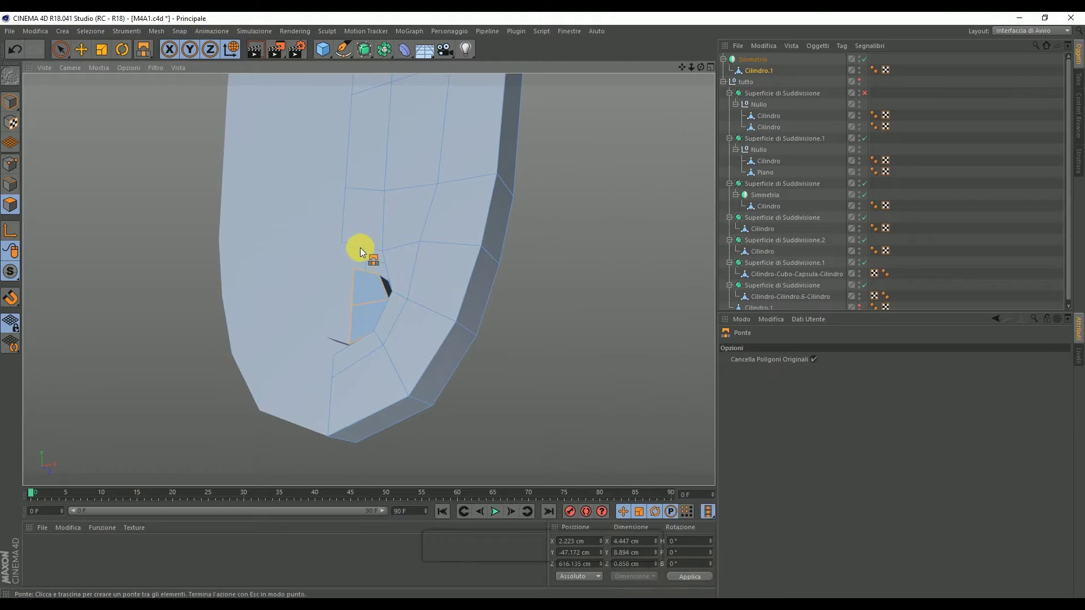
click(10, 184)
drag(358, 248, 345, 345)
drag(383, 252, 385, 307)
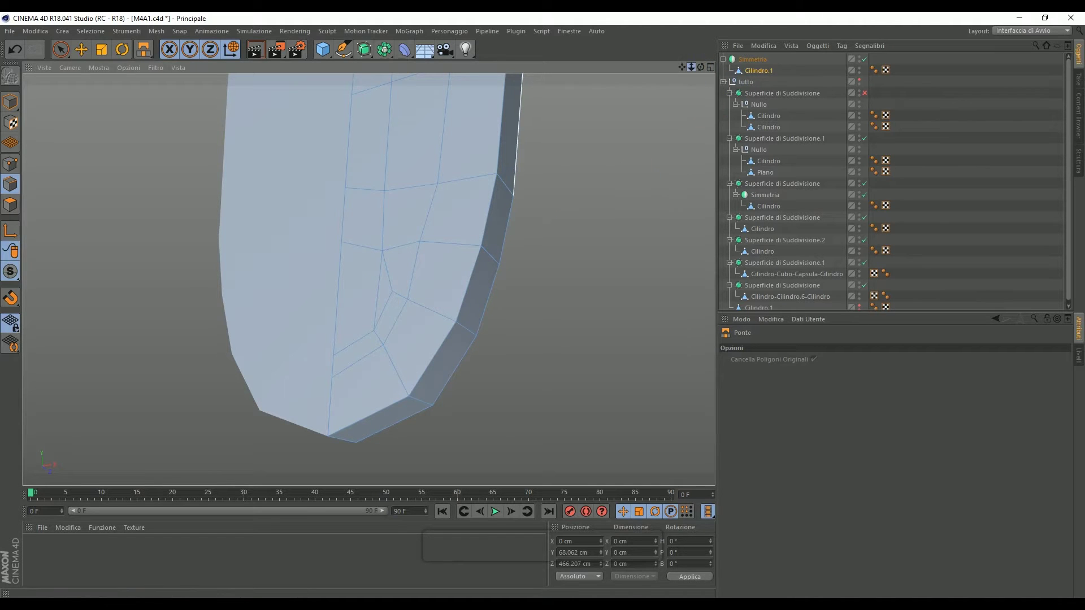
scroll(369, 279, down, 3)
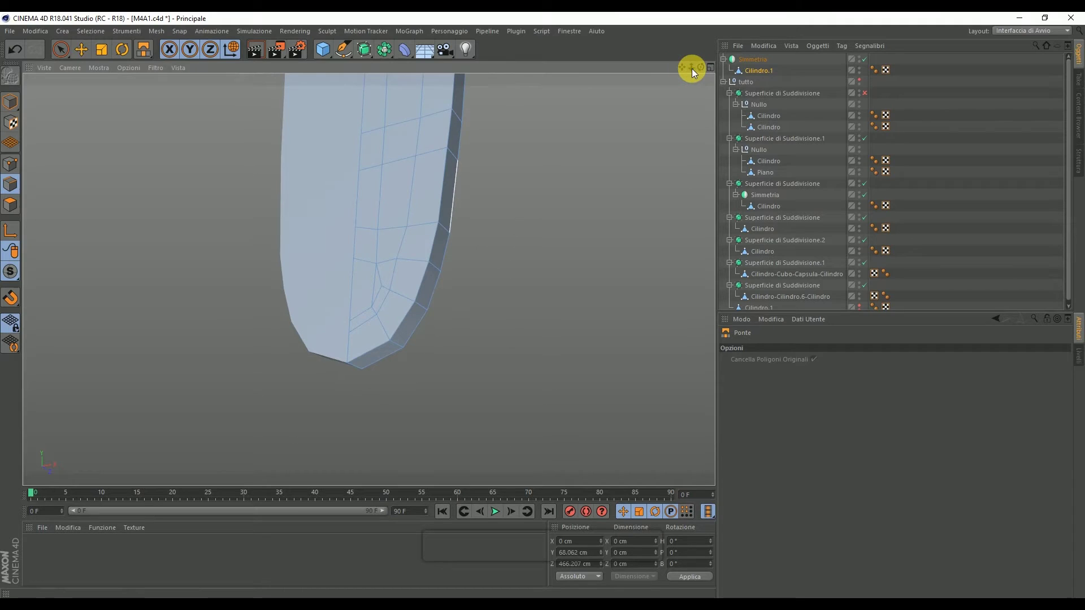
scroll(469, 271, up, 2)
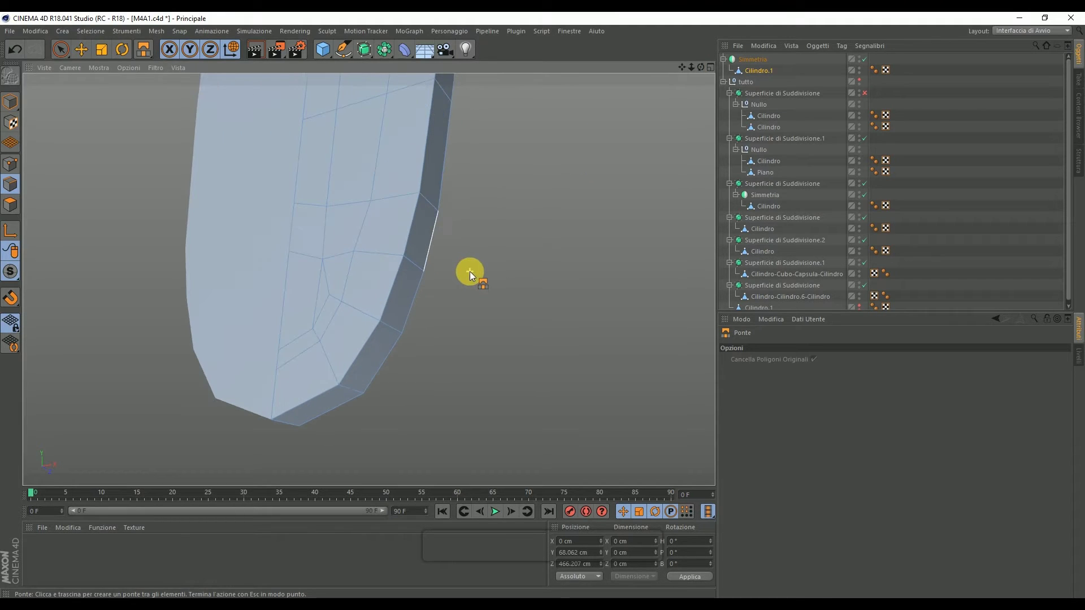
drag(689, 76, 740, 27)
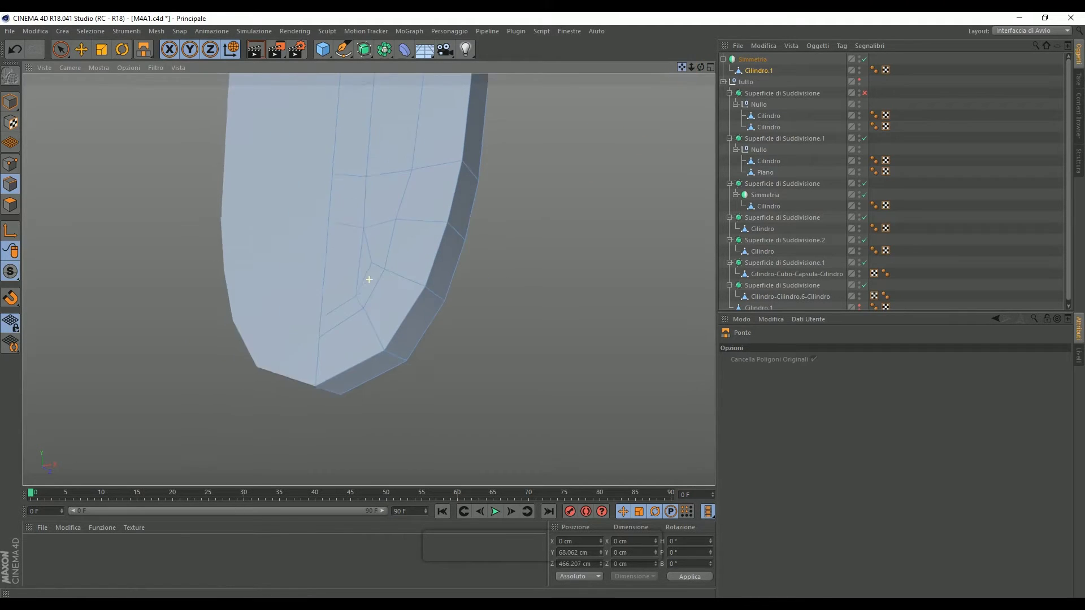
Step: Select the patched polygon and knife a straight cut across it
right_click(560, 156)
click(592, 296)
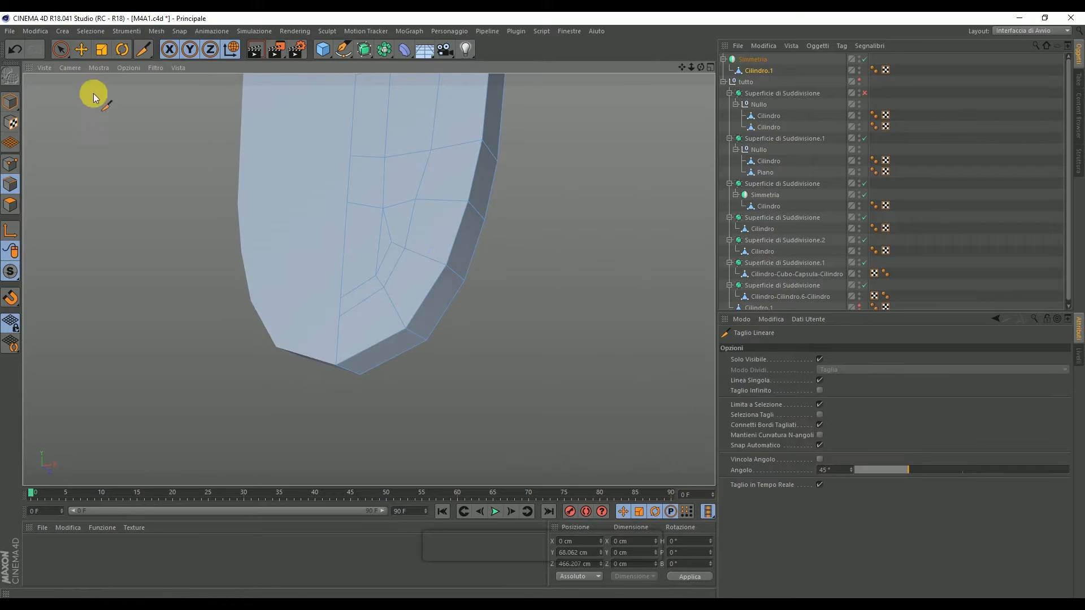
click(60, 49)
click(12, 204)
click(368, 247)
right_click(595, 212)
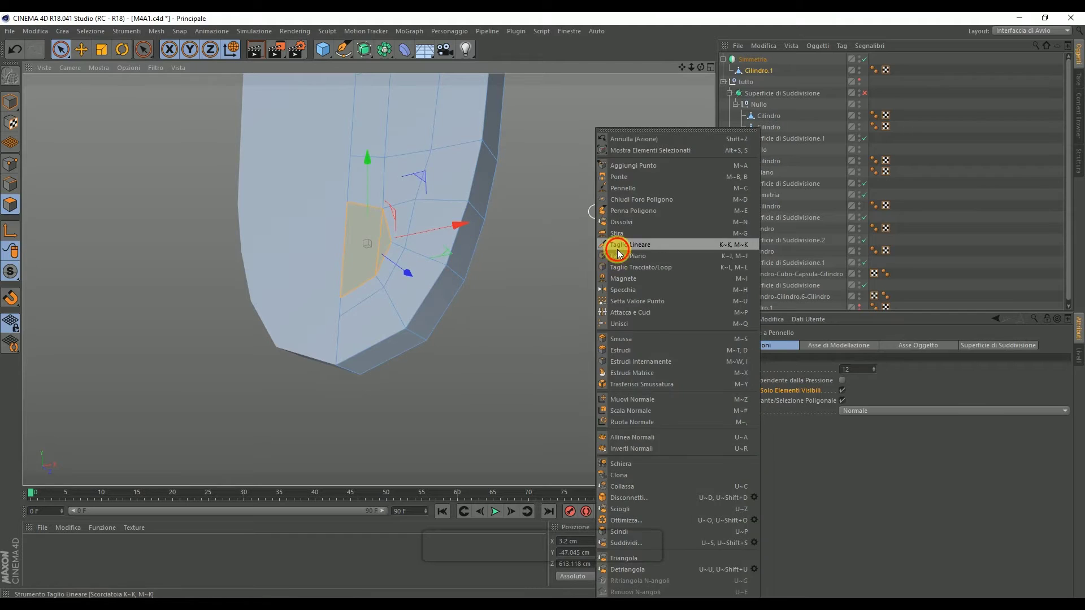
click(616, 244)
click(392, 245)
click(346, 243)
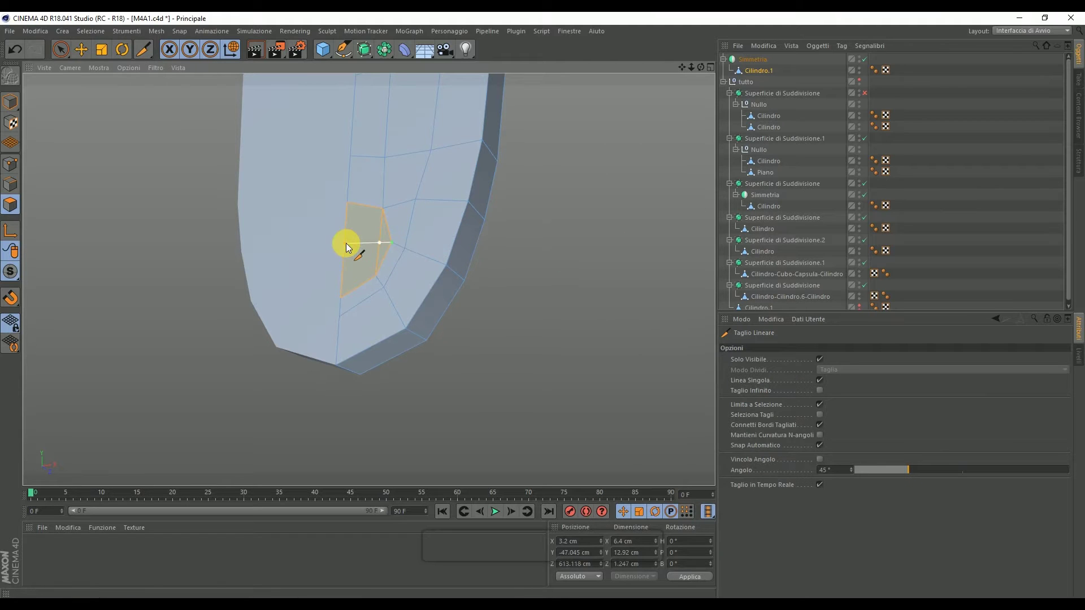
key(Escape)
Step: Dissolve the stray edge at the central vertex and zoom out to the whole stock
scroll(361, 218, up, 5)
key(space)
click(3, 181)
drag(401, 238, 430, 273)
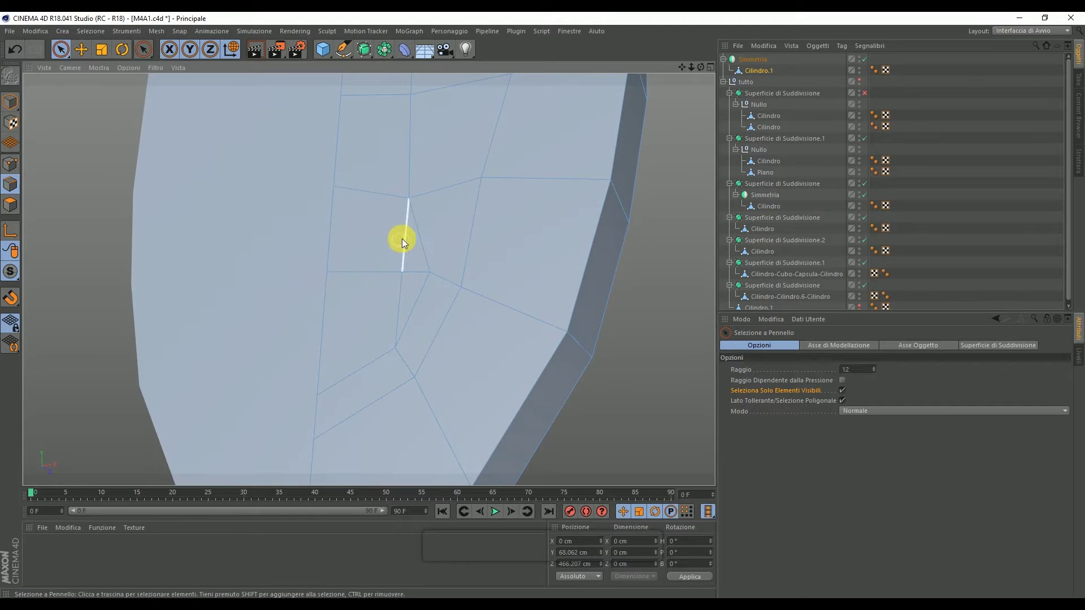
click(441, 281)
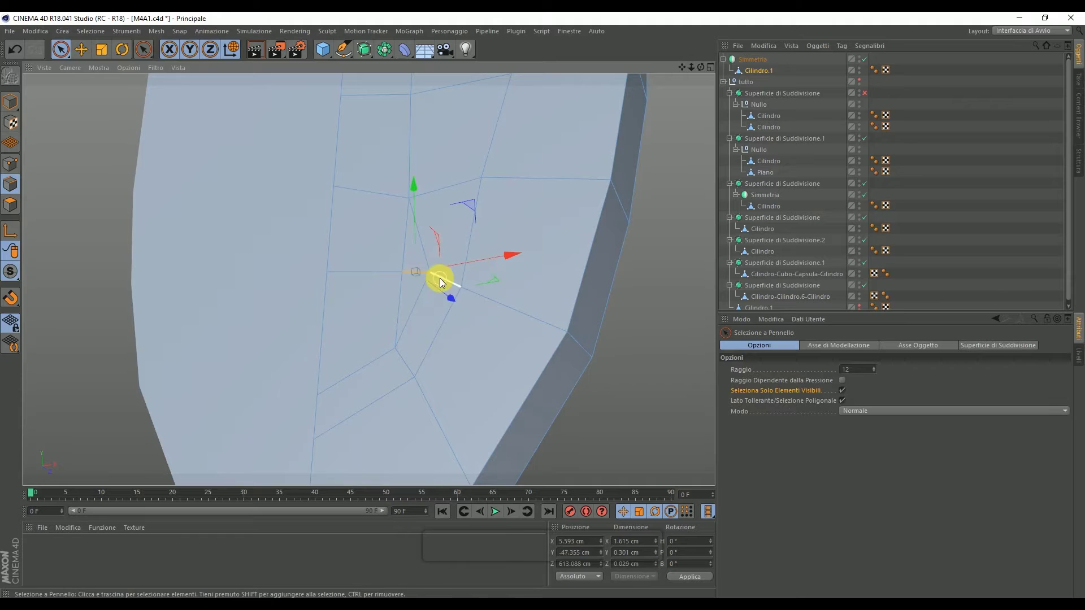
click(422, 290)
right_click(422, 290)
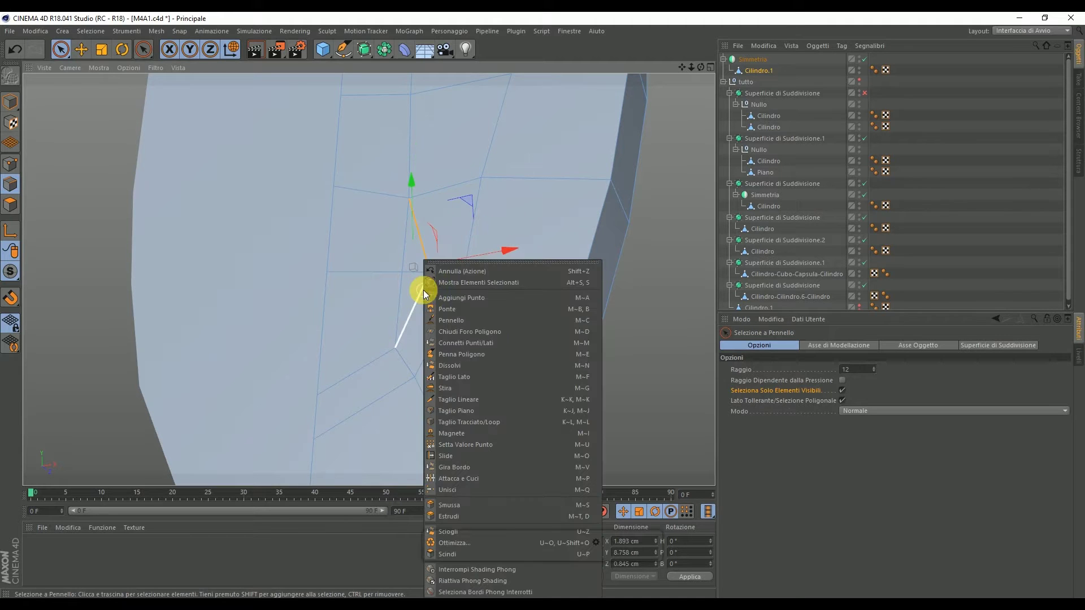
click(463, 366)
scroll(521, 237, down, 3)
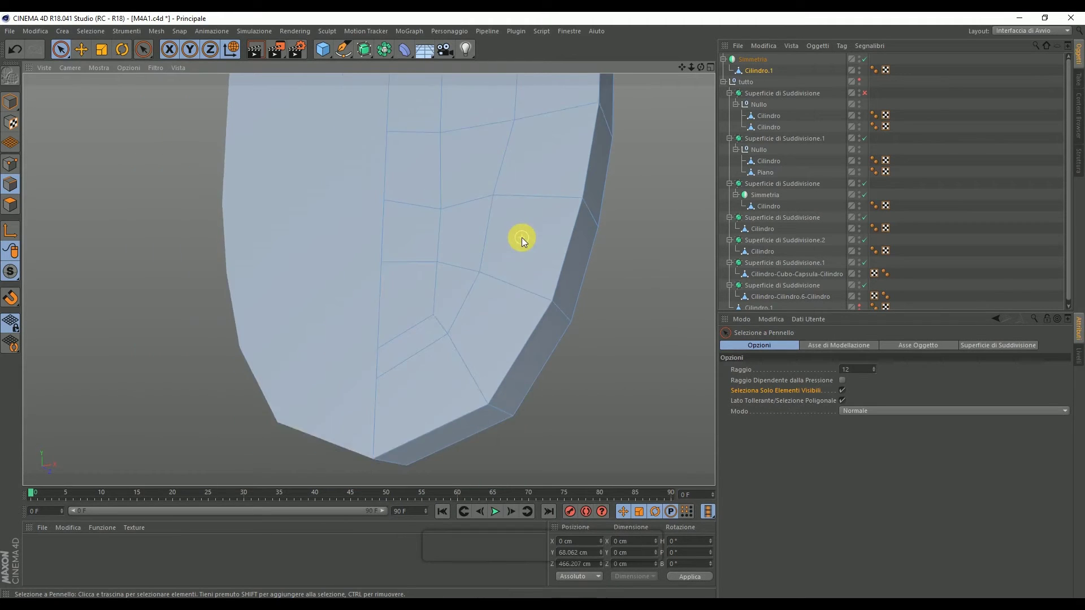
scroll(521, 237, down, 3)
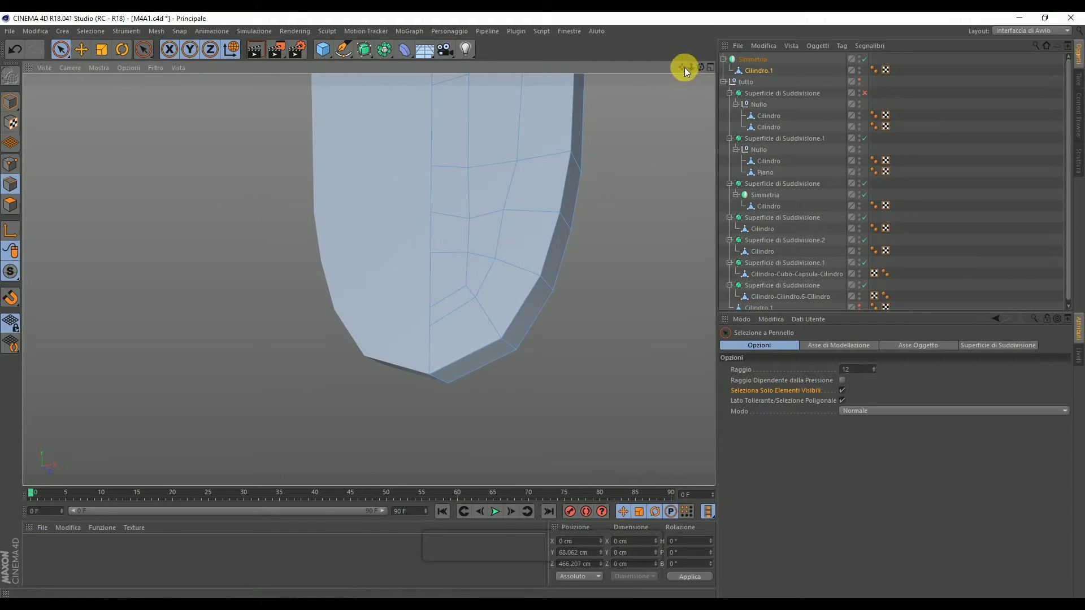
drag(687, 76, 369, 279)
drag(693, 67, 702, 69)
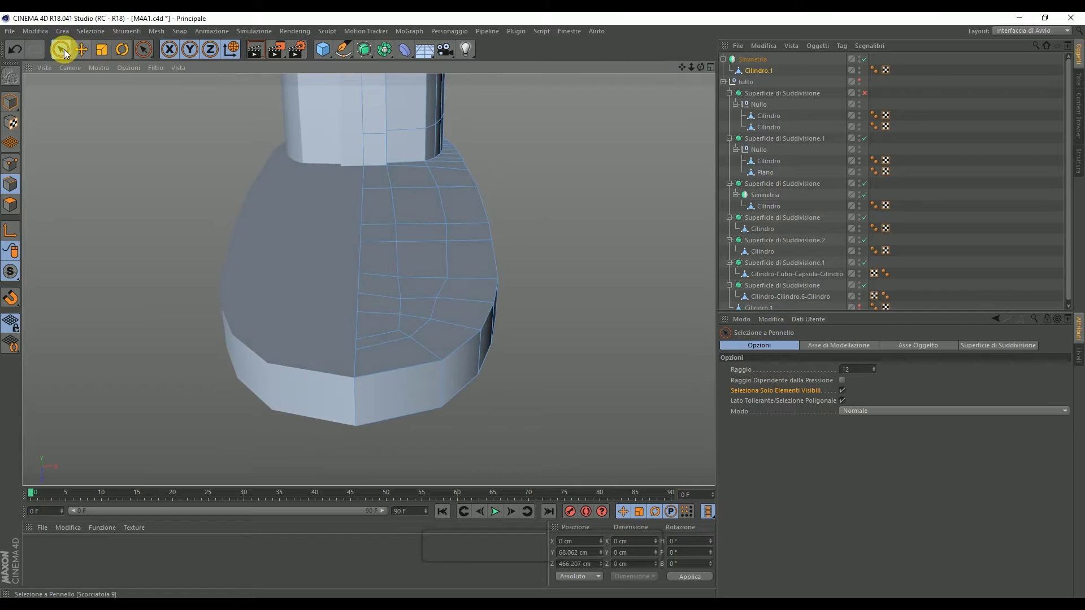
Step: Select a vertex on the stock's side plus the vertical row of vertices below it
click(11, 163)
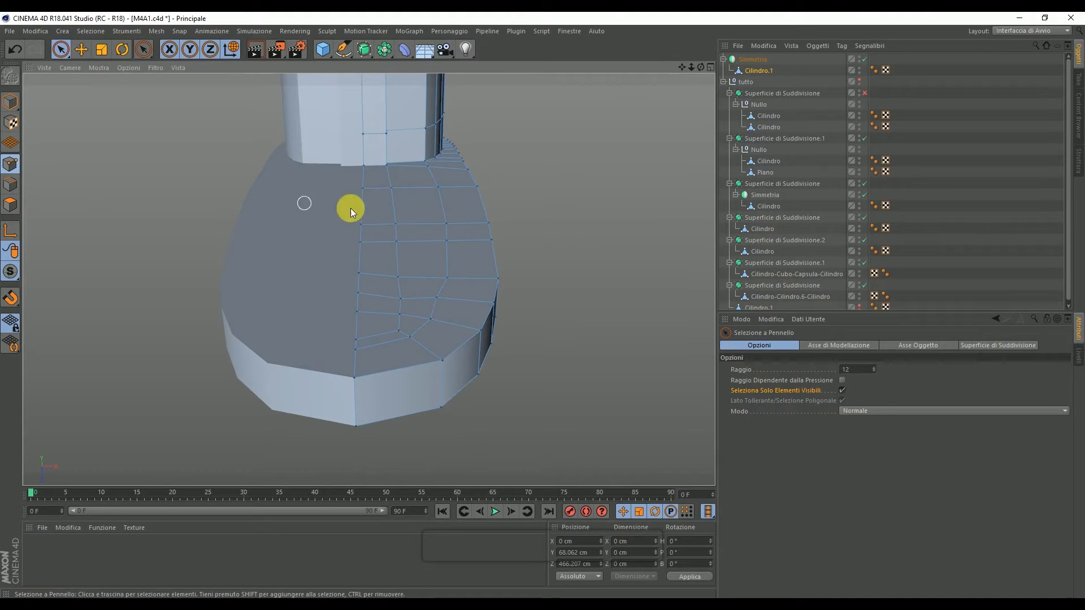
drag(389, 191, 396, 198)
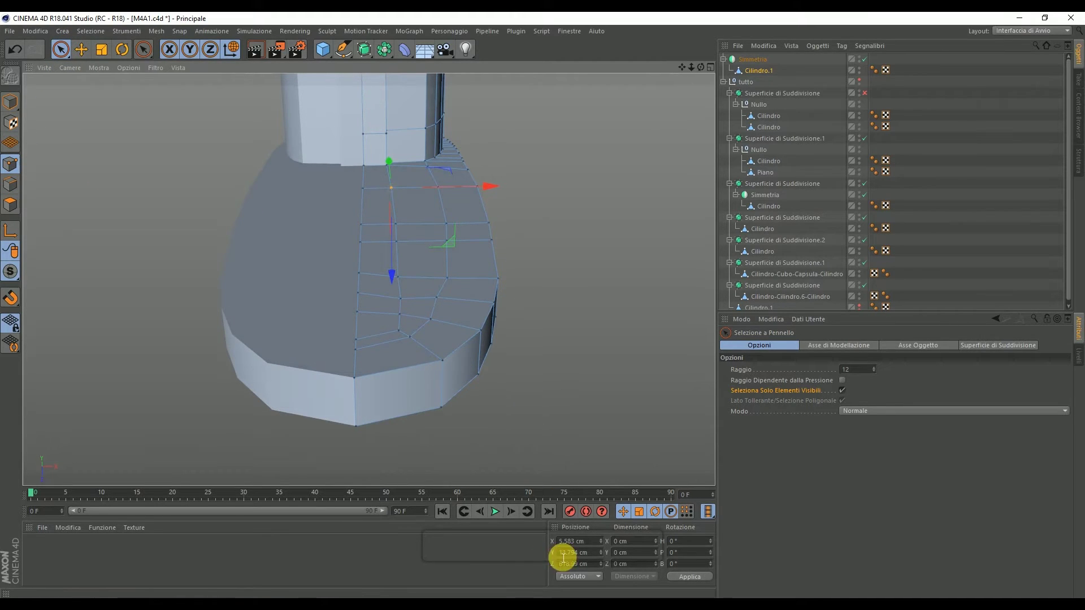
click(573, 540)
drag(408, 334, 399, 275)
shift+click(393, 191)
Step: Align the selected vertices to a fixed X position of 5.583 cm with Set Point Value
right_click(431, 213)
click(475, 399)
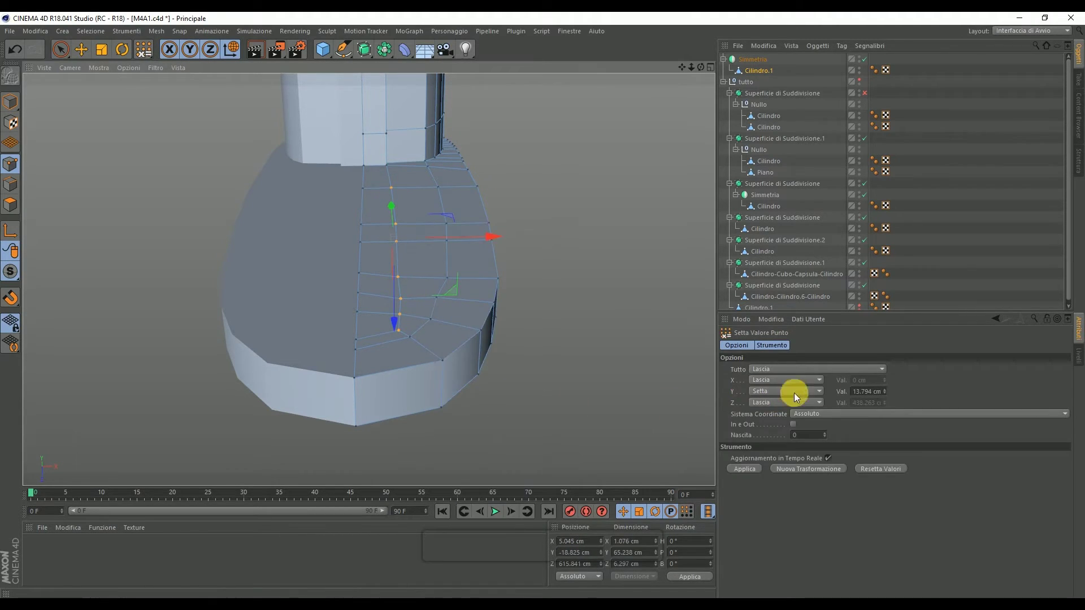
click(792, 390)
click(768, 381)
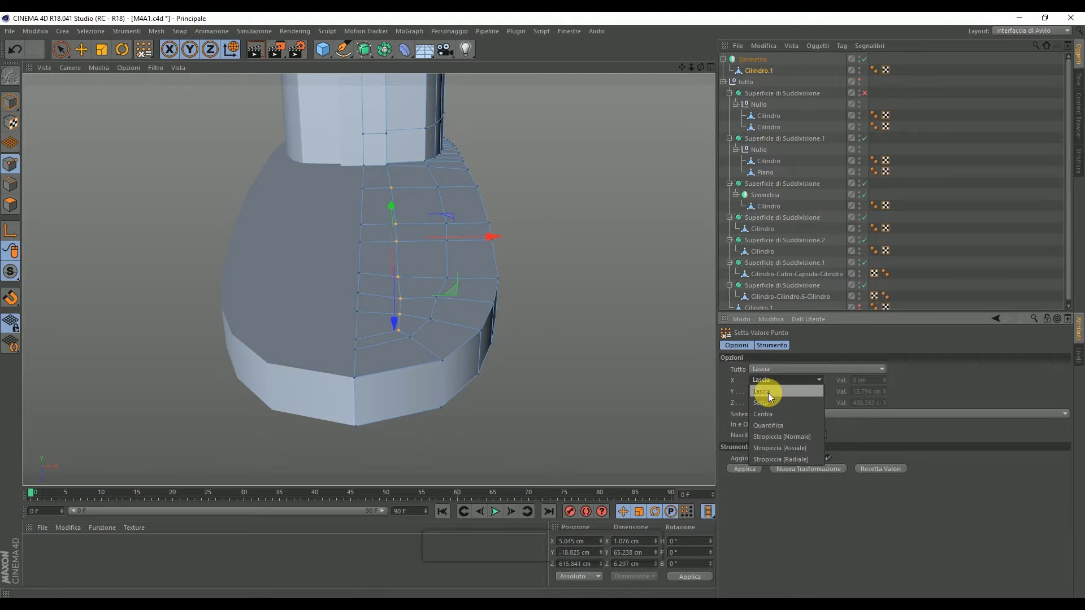
click(768, 402)
click(858, 381)
text(5.583)
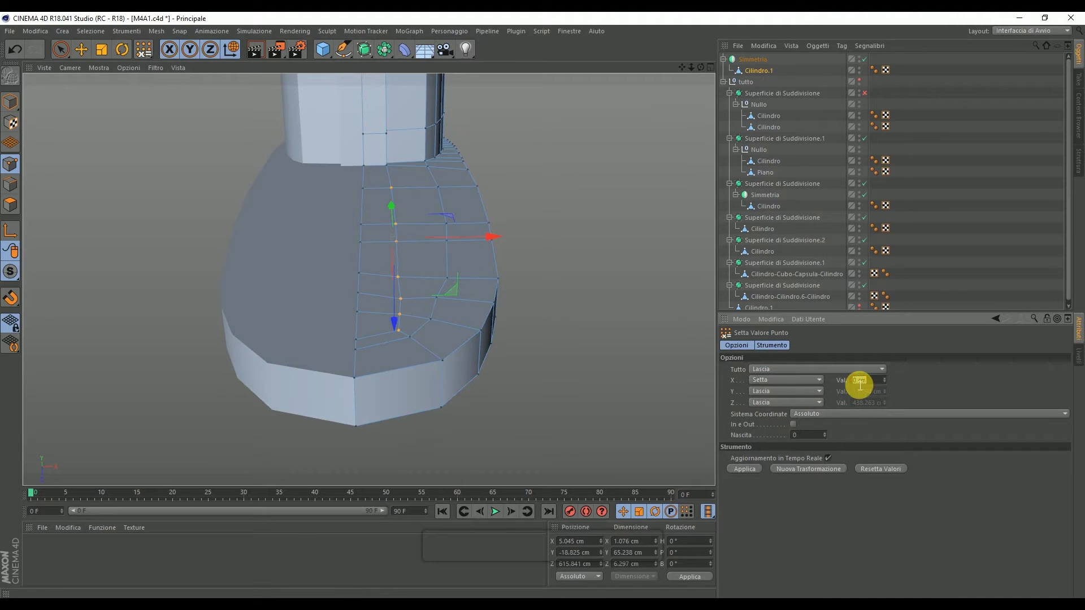
key(Return)
click(741, 468)
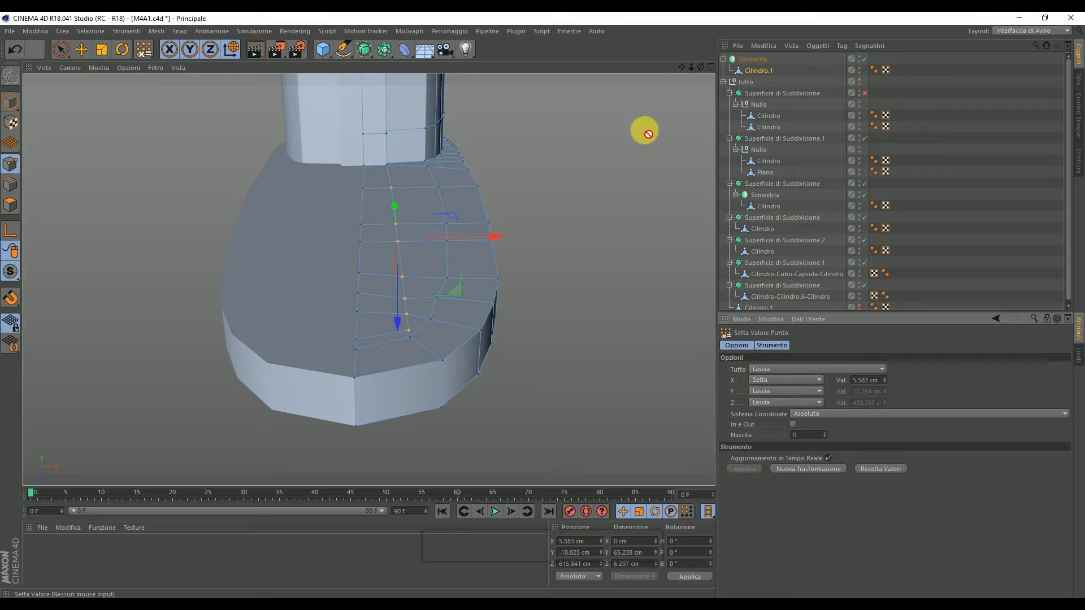
Step: Inspect the aligned vertices from several angles and undo the alignment
drag(703, 70, 703, 112)
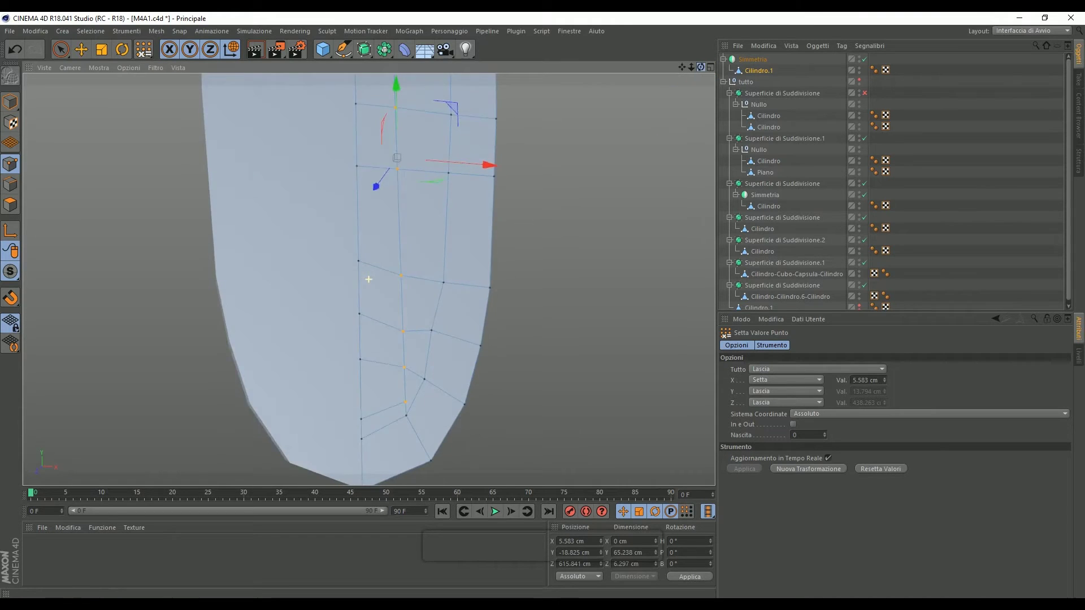
mouse_move(369, 279)
alt+mouse_down()
mouse_move(673, 70)
mouse_move(368, 279)
alt+mouse_up()
click(16, 50)
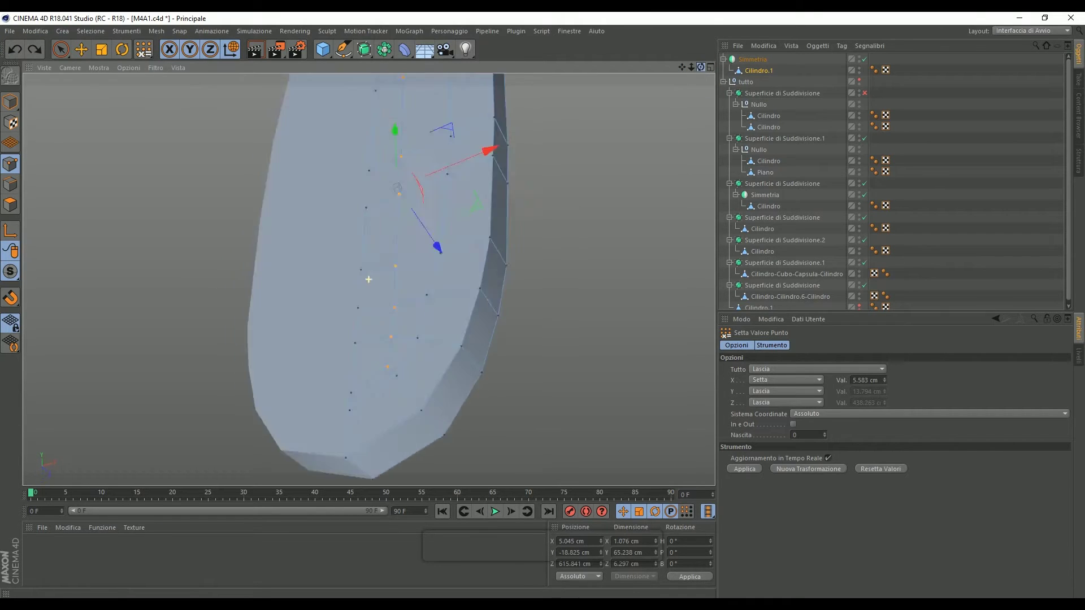
drag(576, 274, 425, 249)
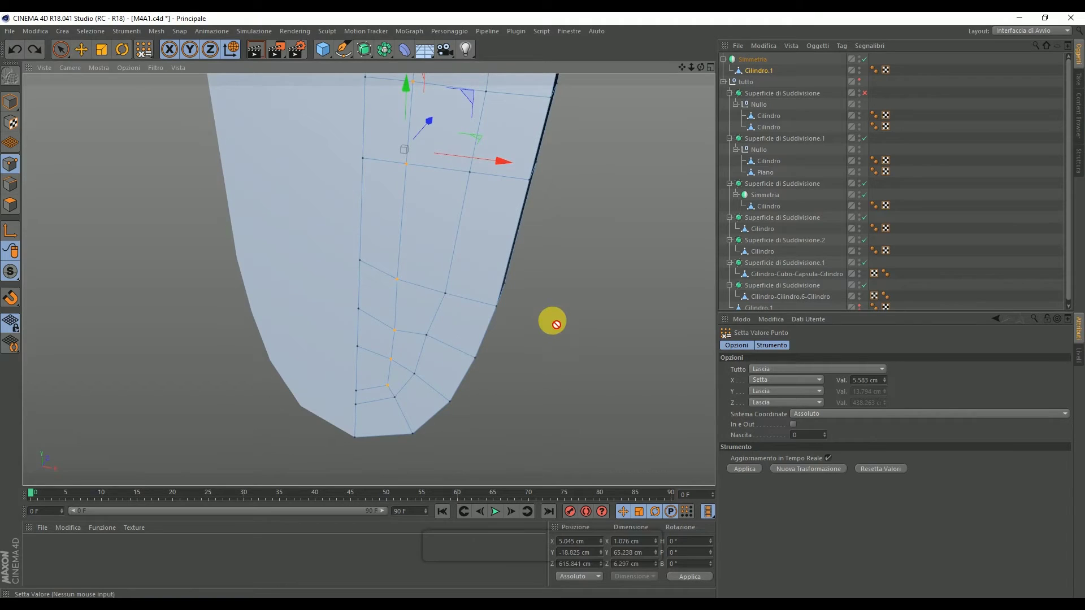
Step: Move individual points at the grip's rounded tip, raising the lower centre point, to smooth the curve
click(81, 49)
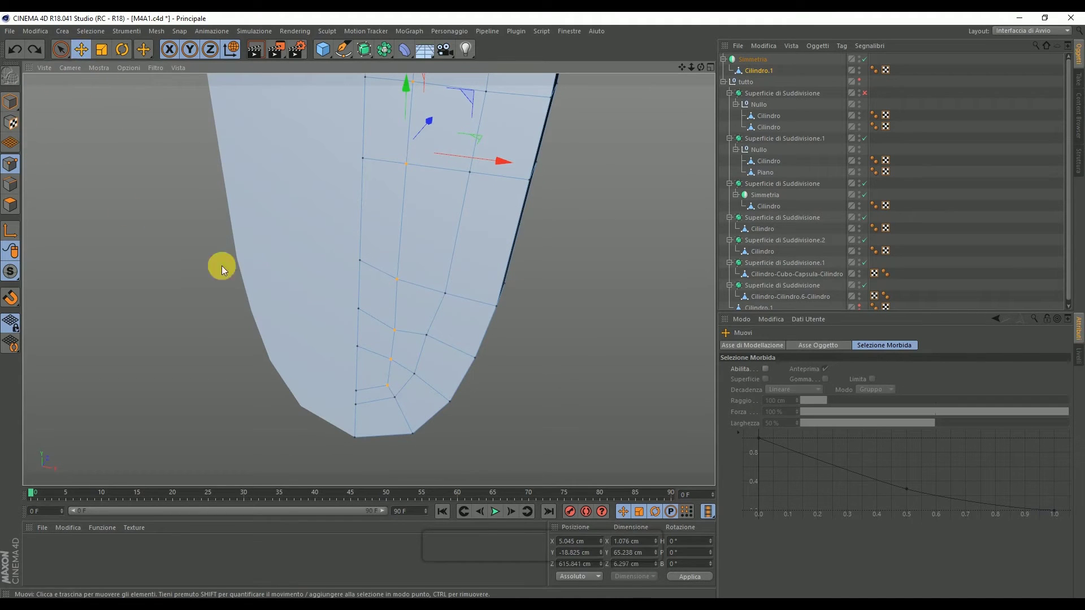
click(389, 385)
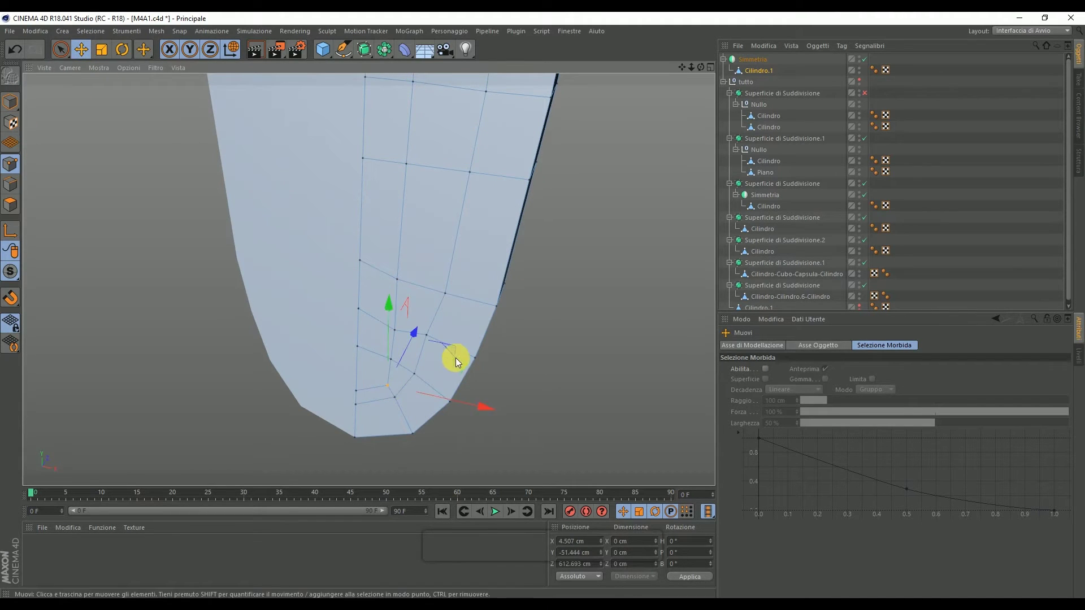
drag(453, 351, 445, 344)
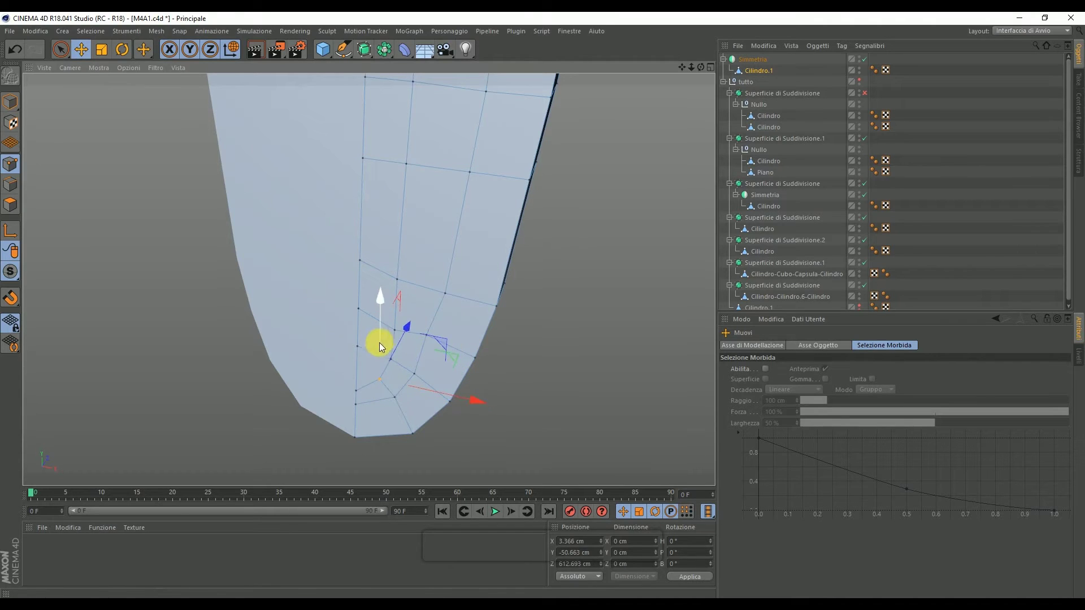
drag(379, 347, 391, 359)
drag(452, 327, 448, 318)
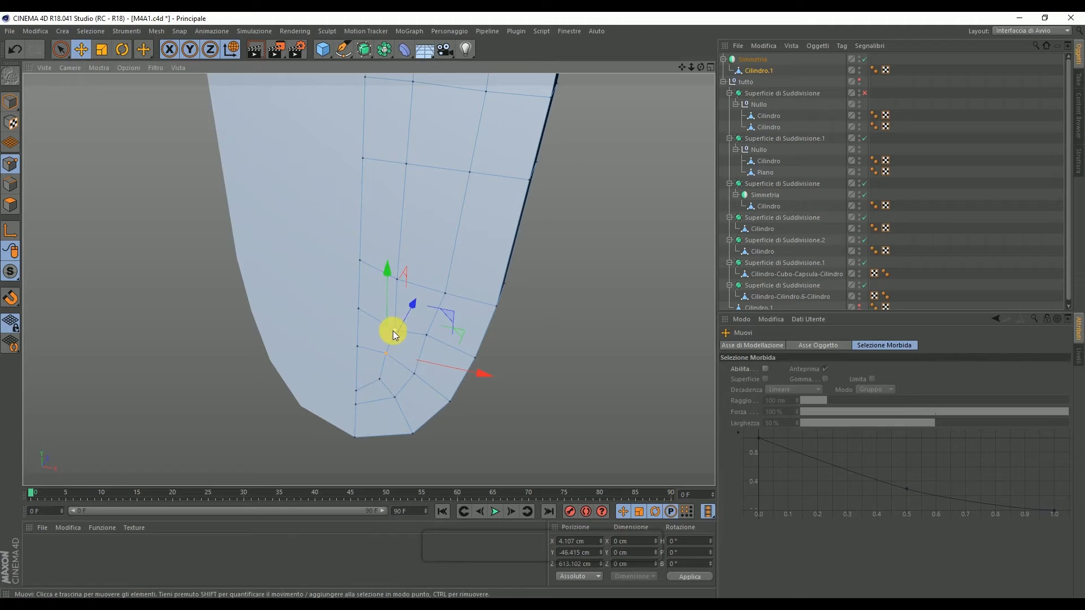
drag(448, 315, 459, 229)
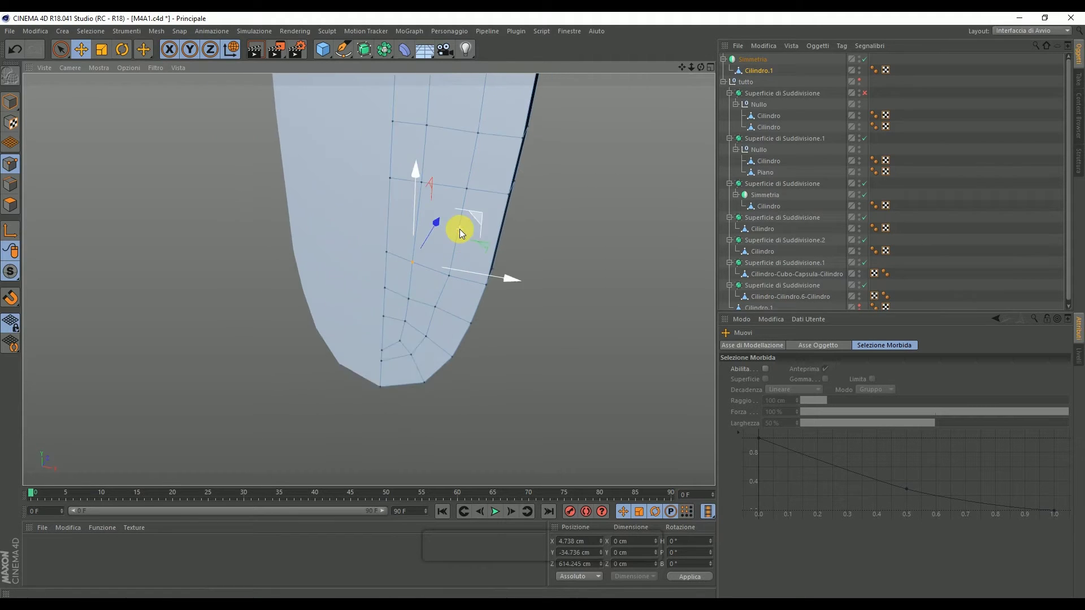
click(391, 334)
drag(391, 334, 391, 269)
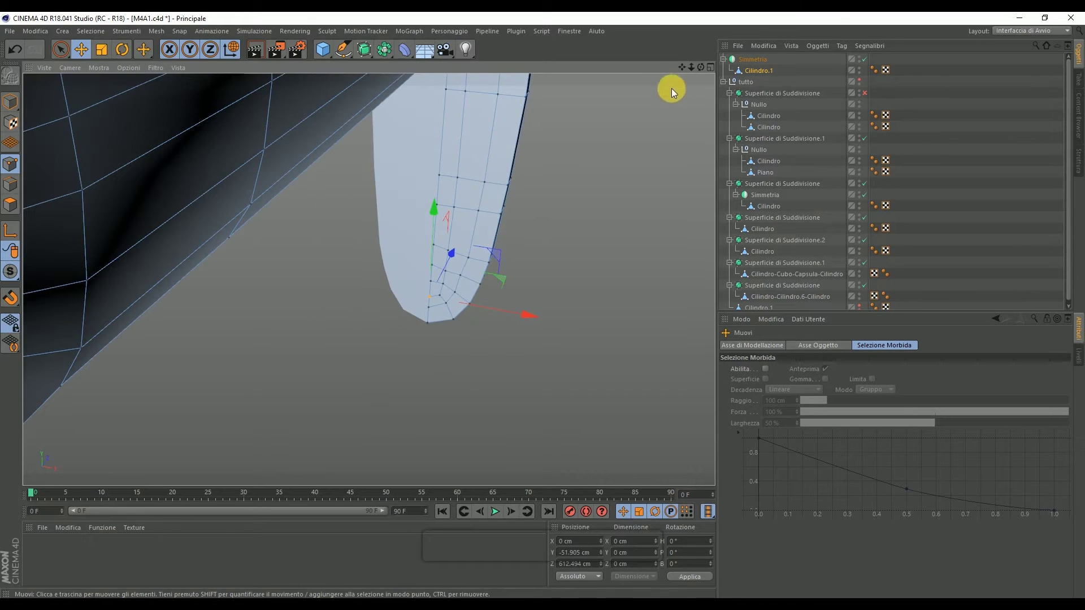
mouse_move(702, 66)
mouse_down()
mouse_move(682, 66)
mouse_move(701, 66)
mouse_up()
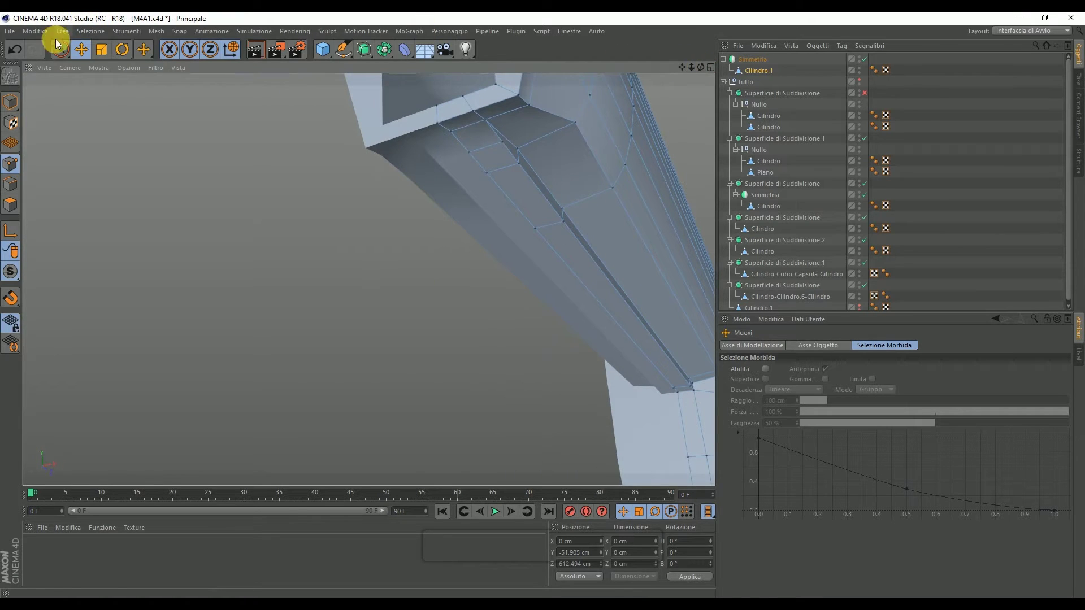
Step: Select the polygons of the stock's upper beam with Live Selection in polygon mode
drag(60, 49, 85, 63)
click(11, 204)
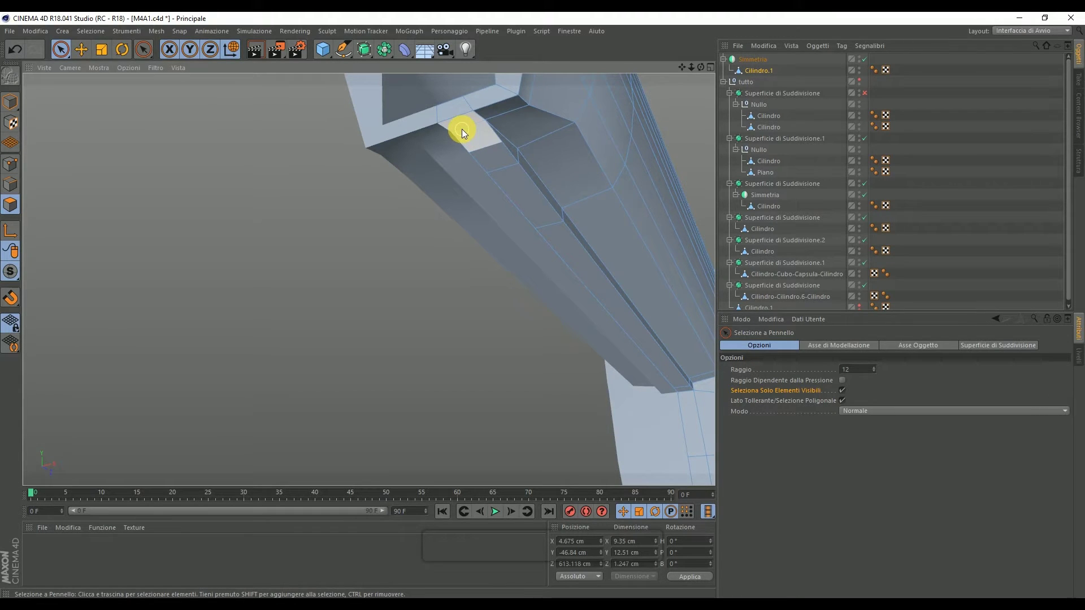
drag(690, 67, 690, 67)
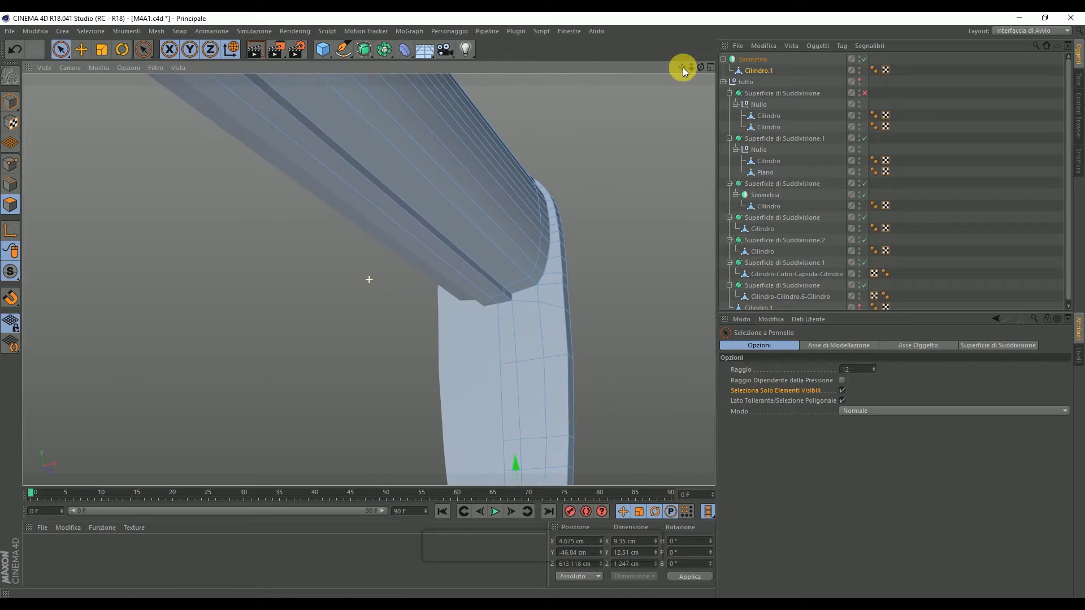
scroll(542, 320, down, 3)
drag(543, 446, 538, 322)
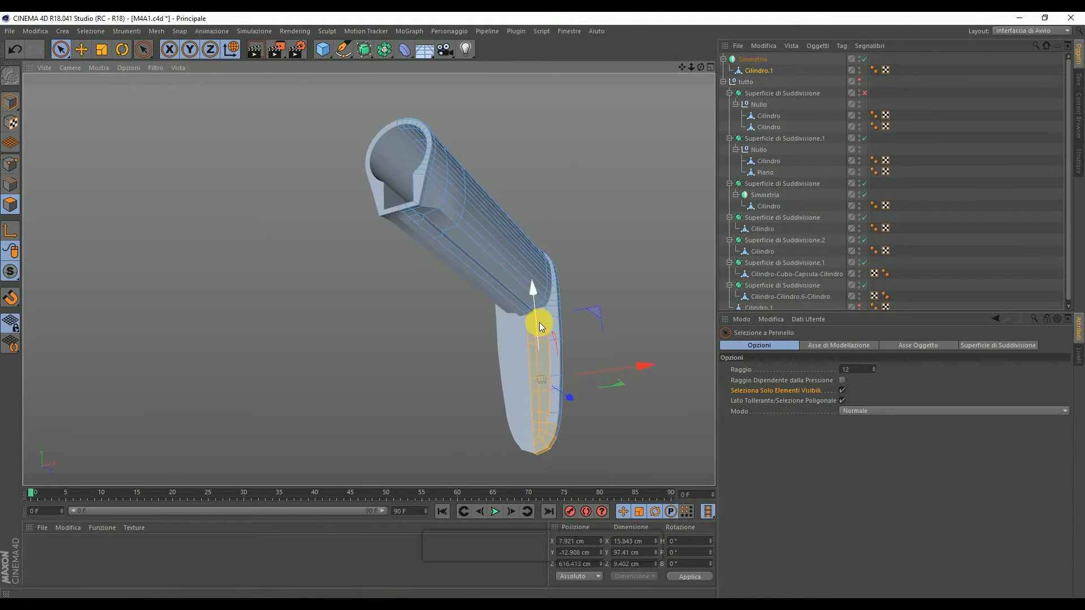
click(90, 31)
click(134, 198)
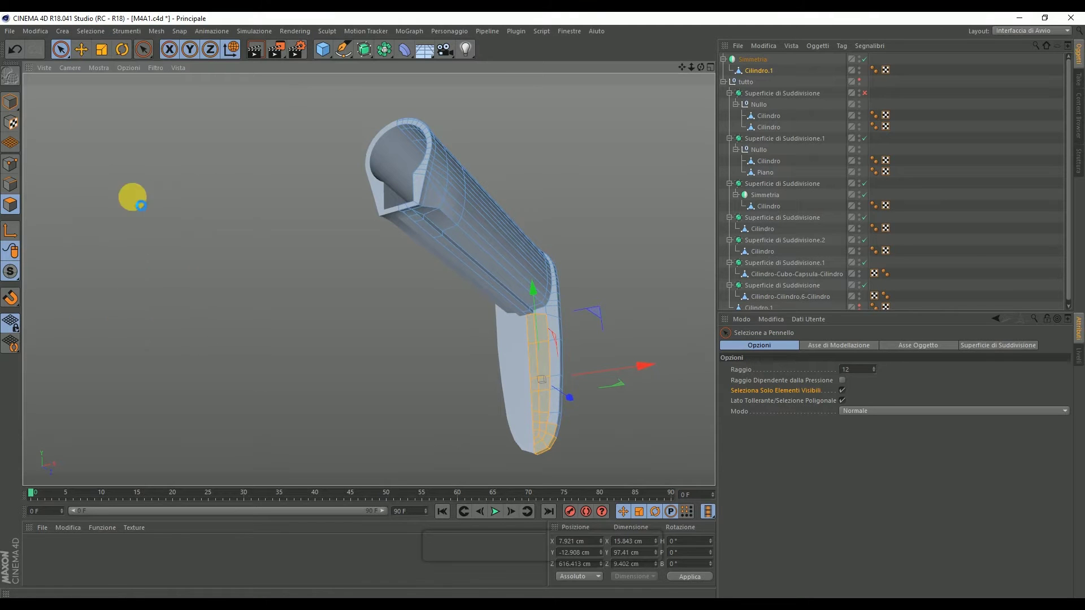
key(ctrl+a)
Step: Add two lengthwise edge loops along the beam with Loop/Path Cut, then clear the selection
right_click(219, 191)
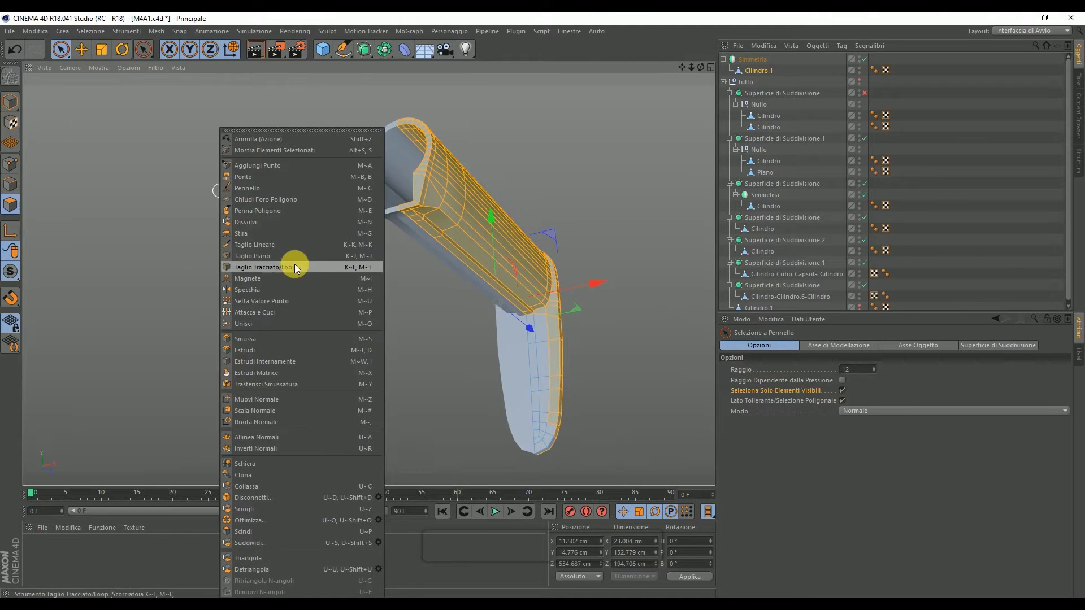
click(294, 264)
scroll(394, 221, up, 5)
click(435, 173)
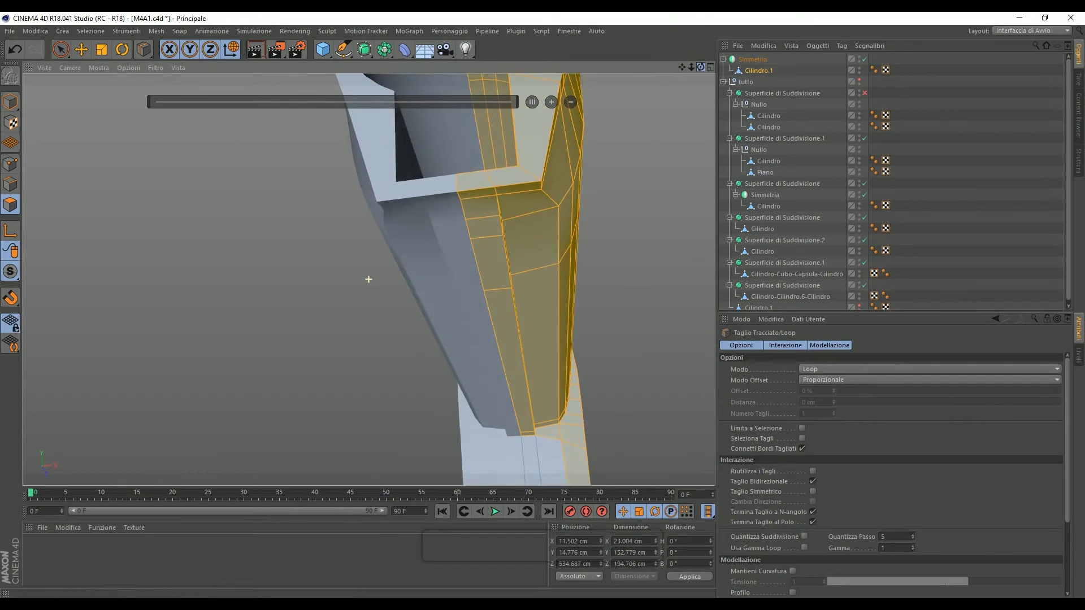
drag(700, 69, 534, 148)
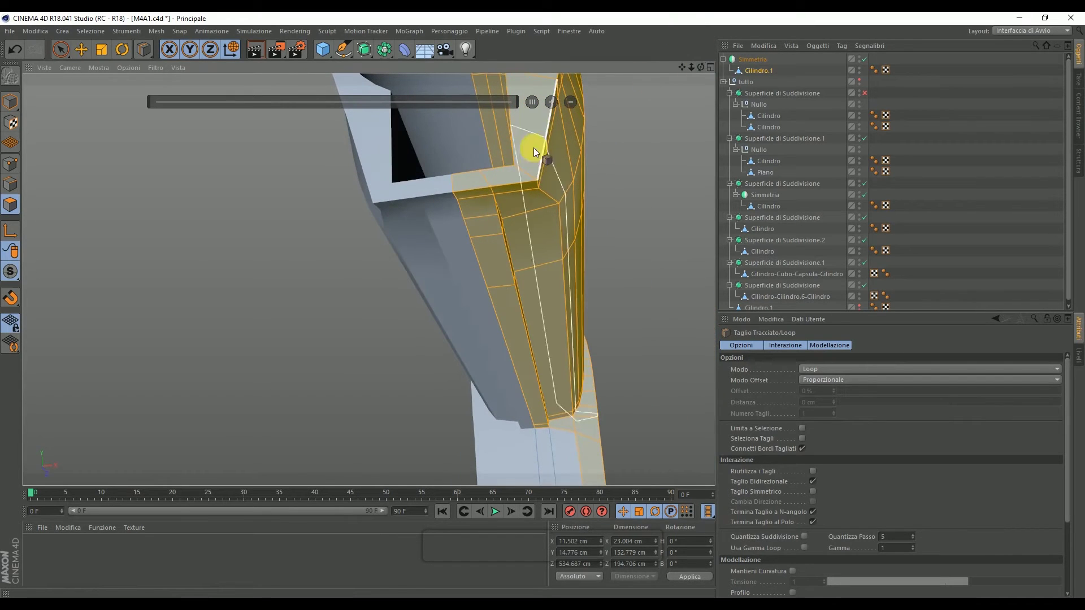
click(466, 187)
click(61, 49)
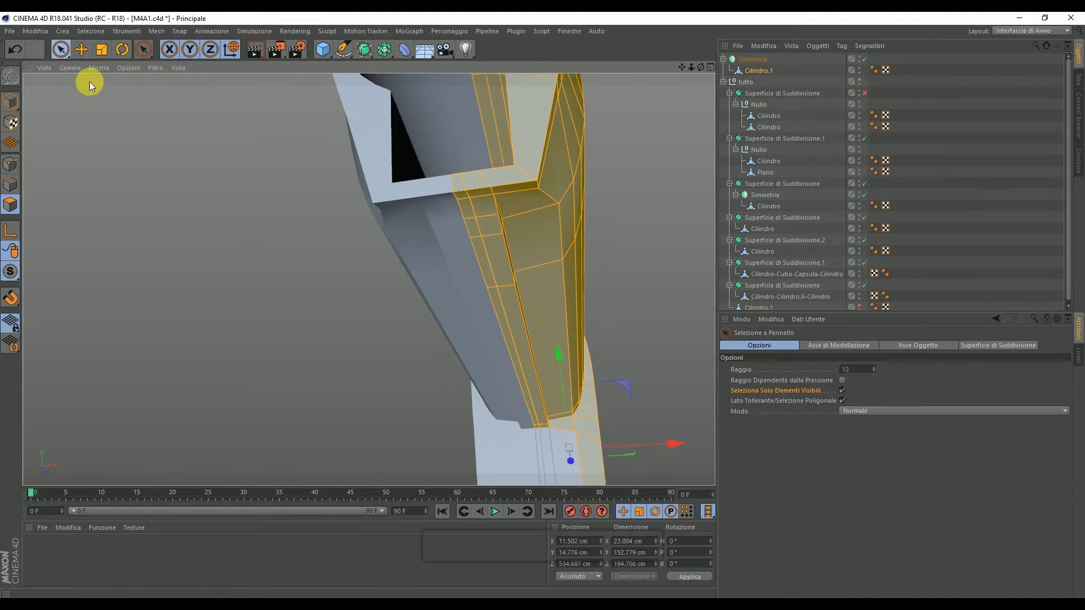
click(89, 85)
alt+drag(369, 280, 368, 280)
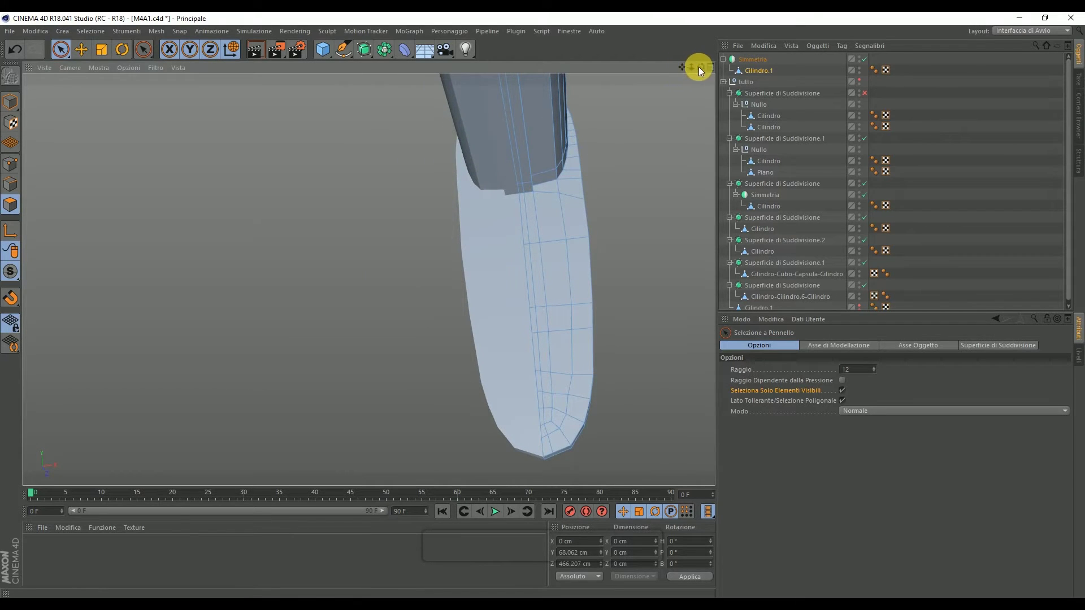
Step: Move an edge at the rounded lower end up about 2.6 cm on Y
drag(698, 67, 368, 278)
drag(689, 65, 386, 113)
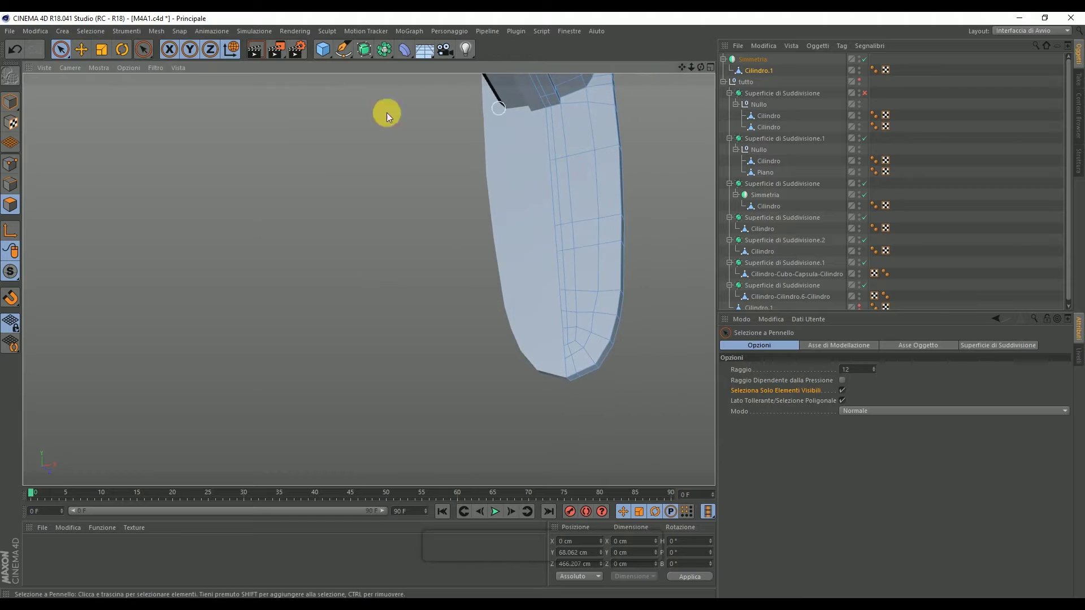
click(84, 50)
scroll(626, 385, up, 3)
scroll(565, 373, up, 3)
click(512, 361)
click(575, 293)
click(516, 362)
drag(569, 295, 595, 292)
Step: Orbit around the part to a top-down view of the octagonal ring near the tip
drag(690, 73, 368, 279)
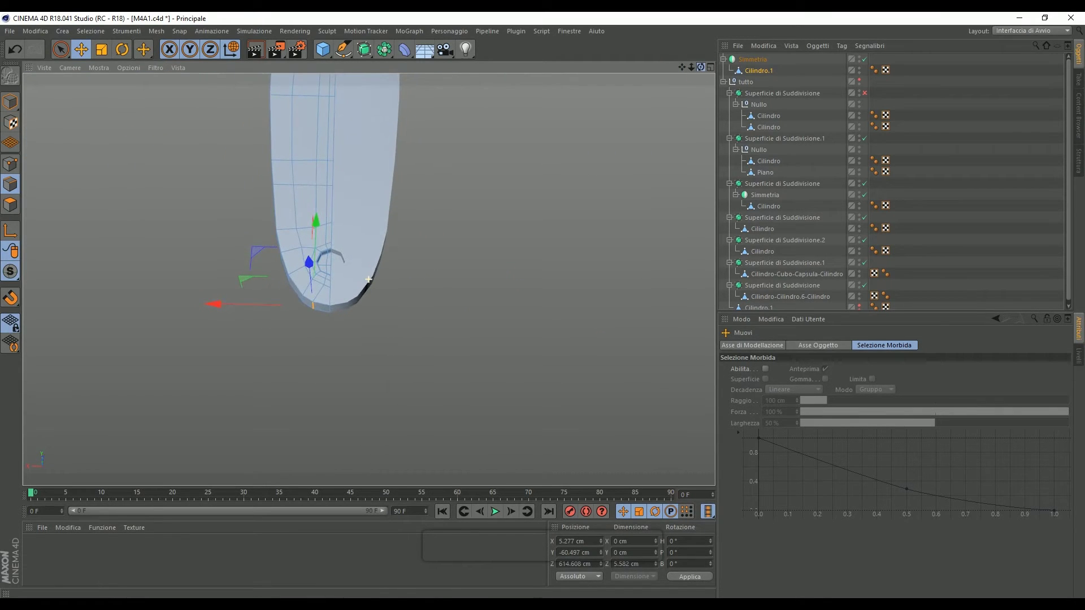
drag(686, 65, 369, 280)
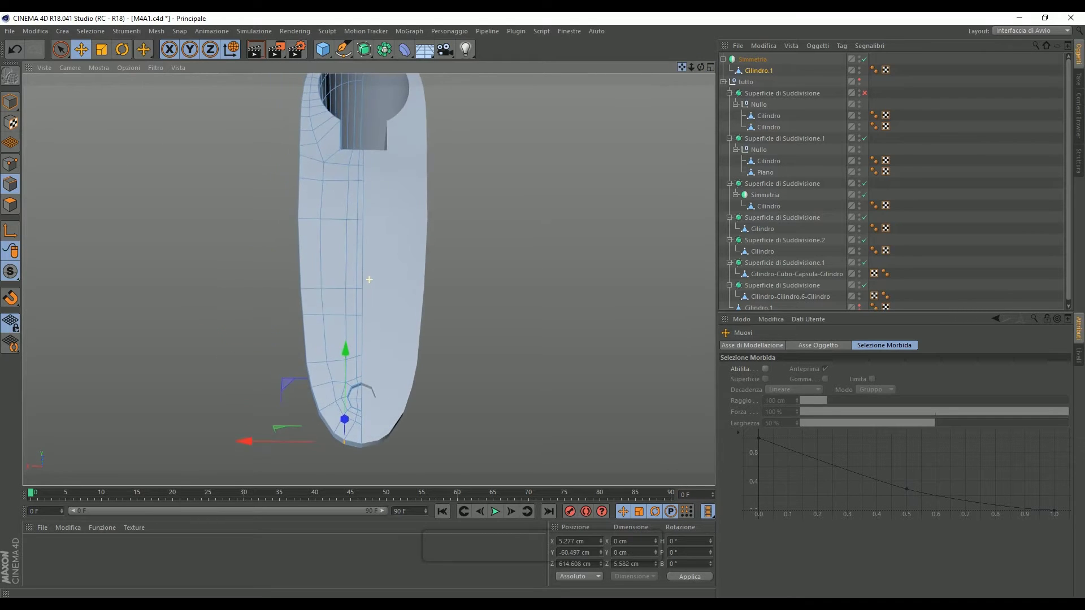
drag(700, 67, 368, 279)
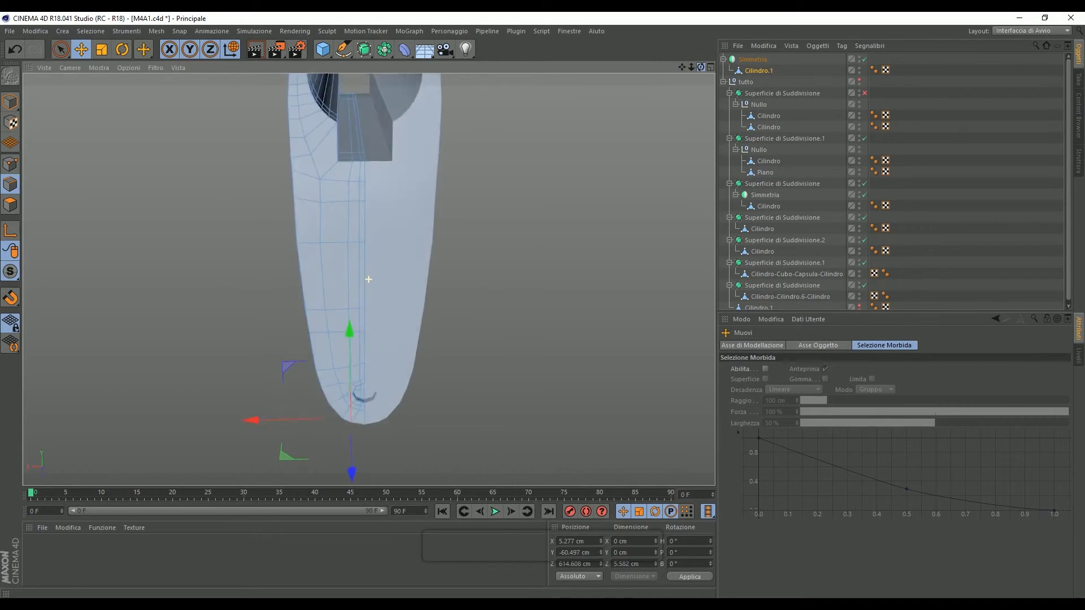
scroll(355, 418, up, 5)
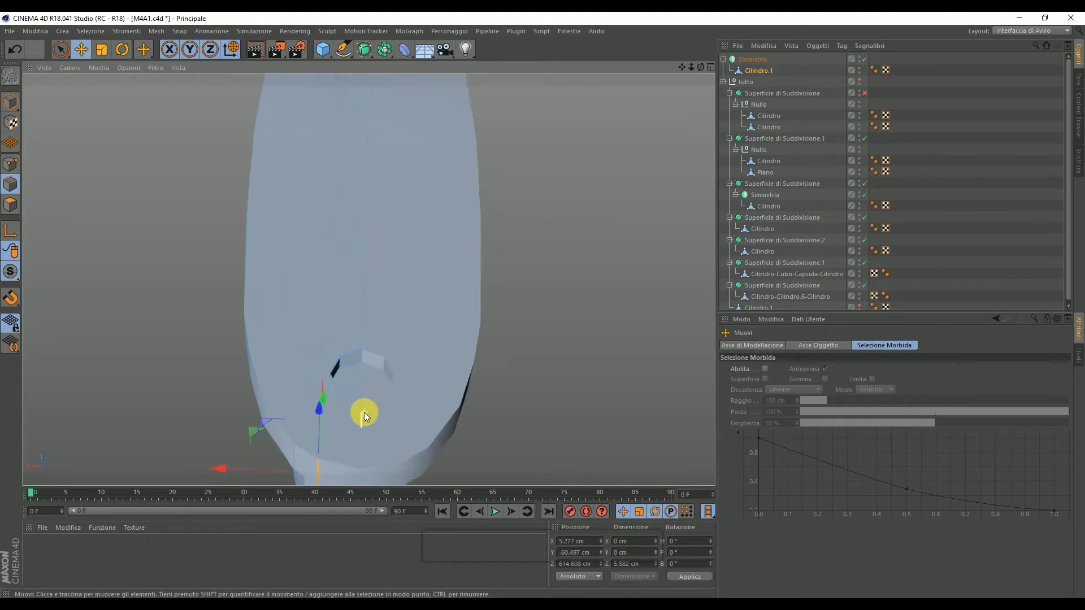
scroll(364, 416, up, 3)
scroll(364, 416, up, 3)
mouse_move(701, 67)
mouse_down()
mouse_move(368, 279)
mouse_move(273, 106)
mouse_up()
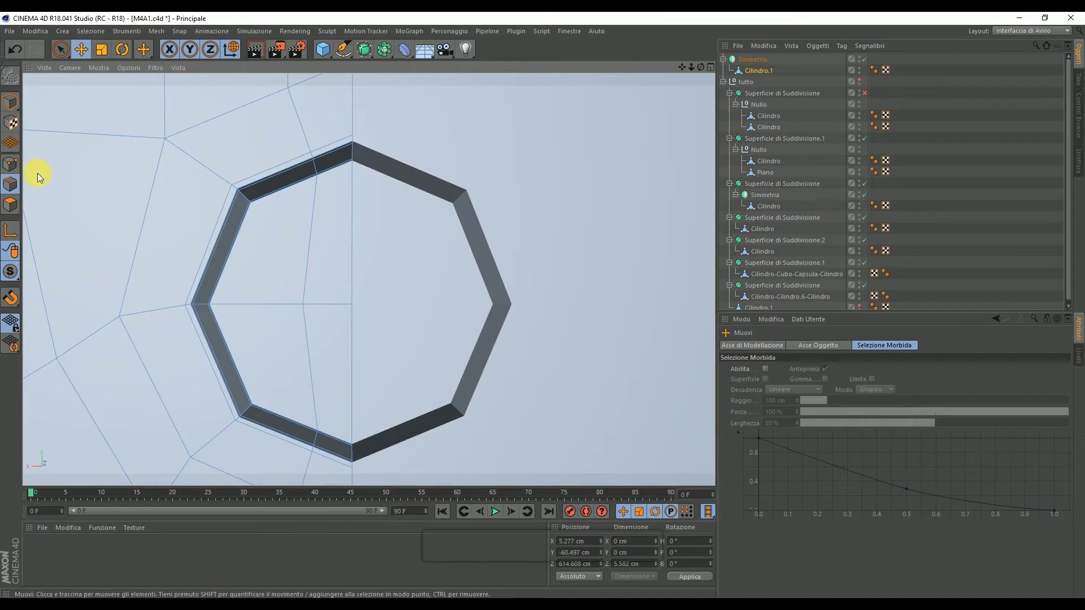
Step: Select the edge on the ring's top side and nudge it slightly upward
click(317, 175)
scroll(317, 176, up, 5)
click(321, 168)
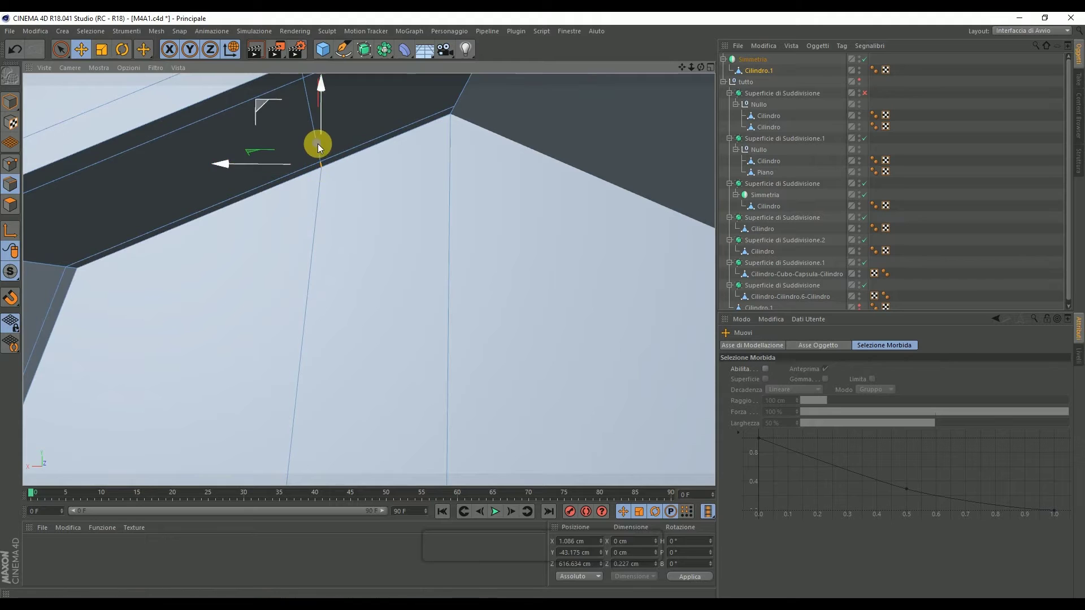
scroll(310, 119, down, 3)
drag(307, 92, 306, 86)
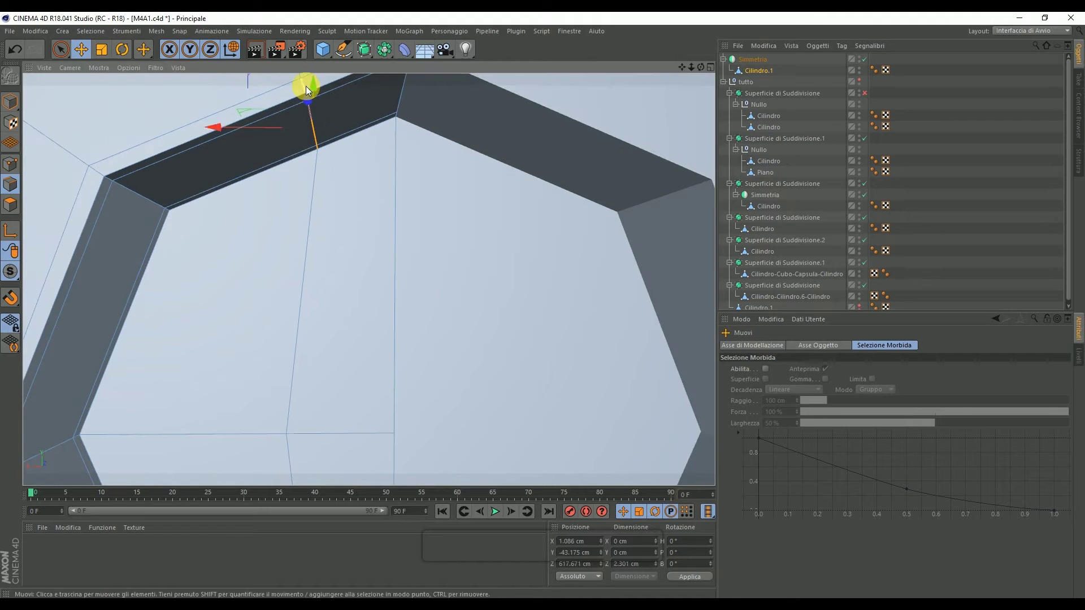
scroll(370, 279, down, 3)
scroll(318, 130, up, 3)
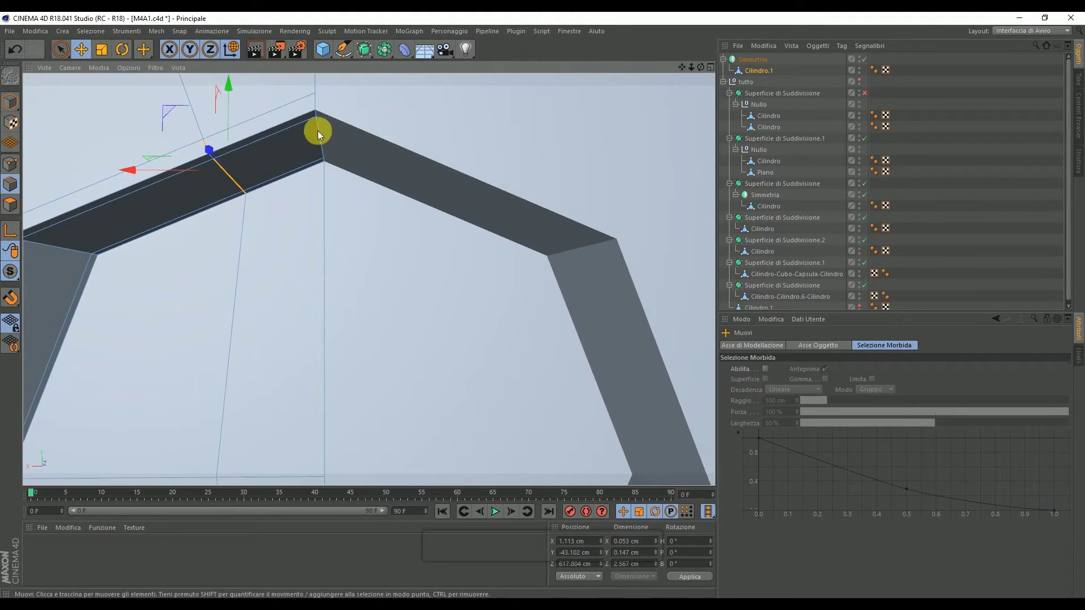
scroll(246, 137, up, 2)
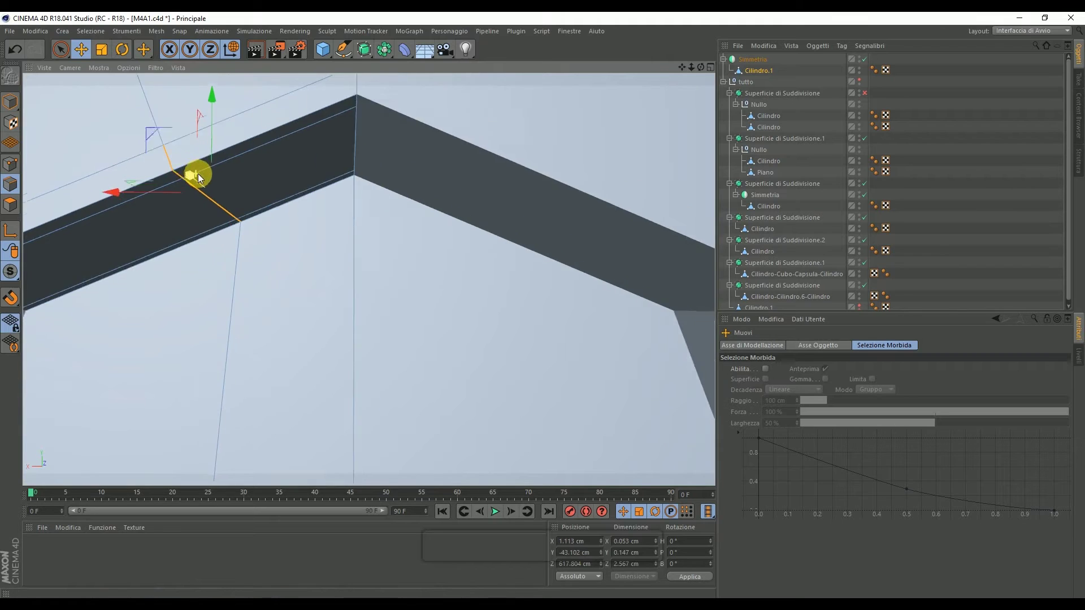
scroll(207, 173, down, 3)
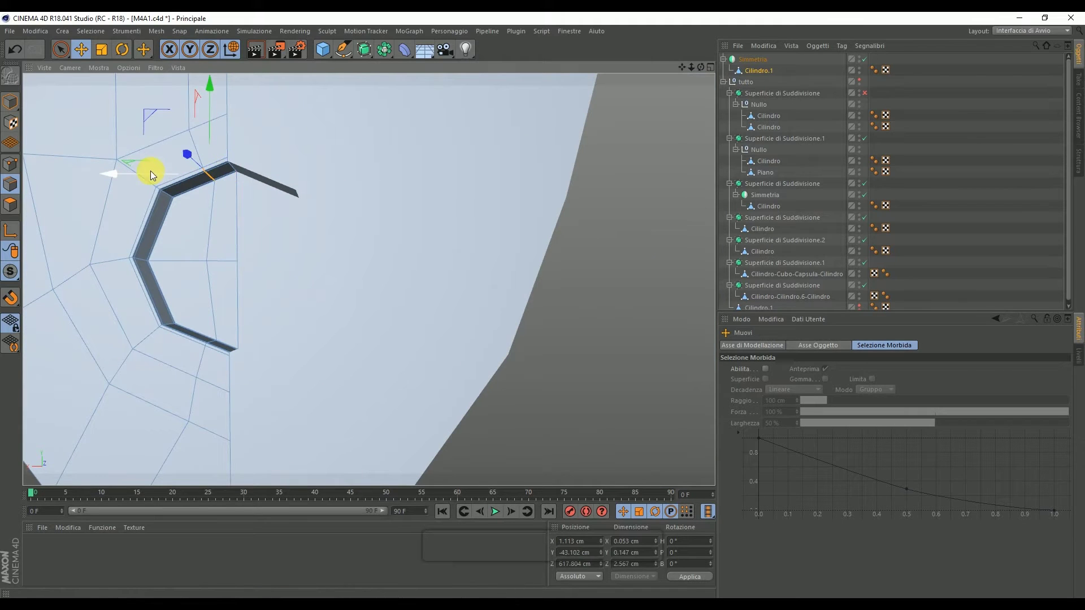
right_click(227, 310)
click(325, 257)
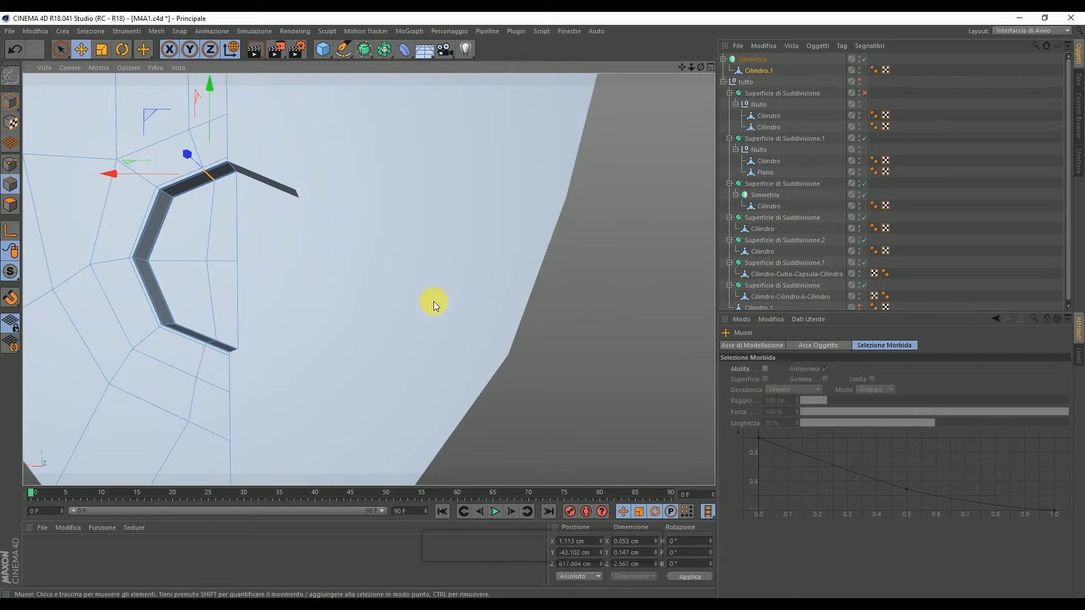
Step: Slide the ring edge with Edge Slide to an offset of about 0.49 cm
right_click(565, 303)
click(570, 455)
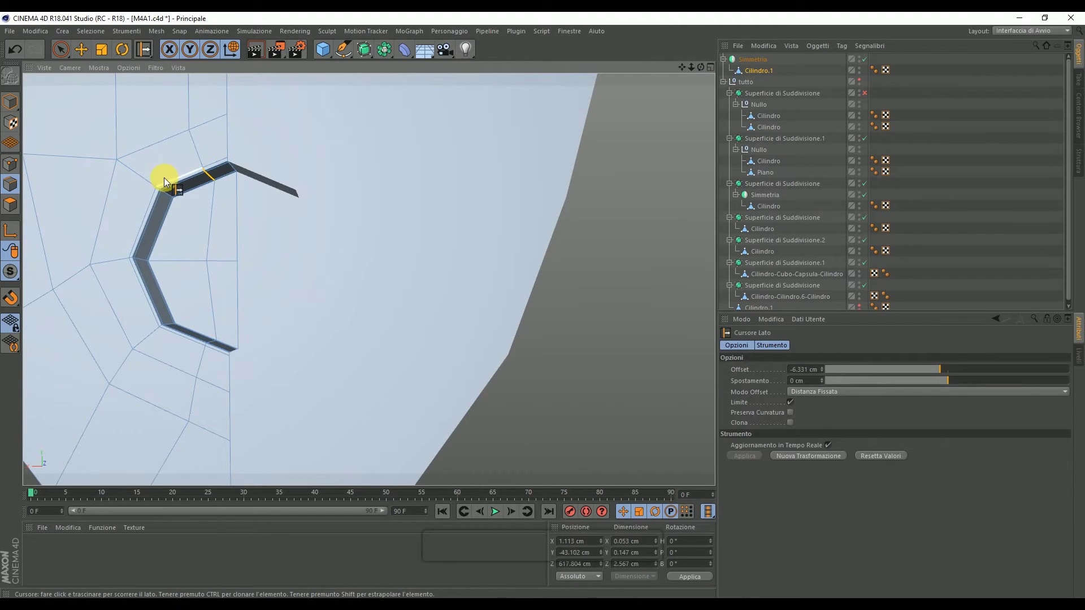
scroll(164, 177, up, 5)
drag(256, 181, 239, 182)
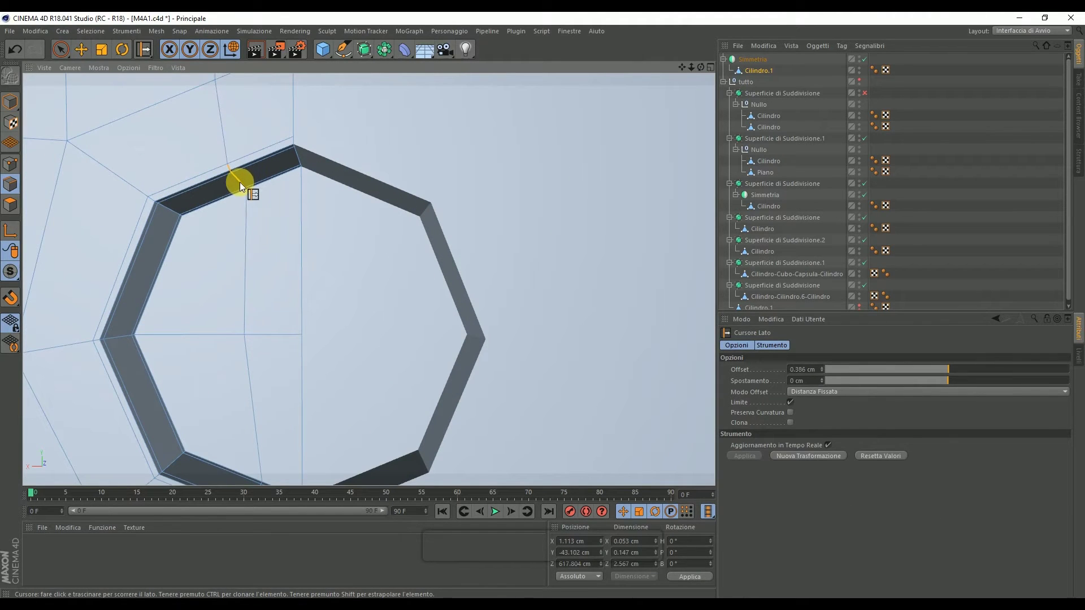
drag(239, 182, 236, 183)
Step: Slide the edge further along the ring's inner wall to a 0.55 cm offset
mouse_move(701, 67)
mouse_down()
mouse_move(667, 91)
mouse_move(692, 64)
mouse_up()
key(ctrl+shift+z)
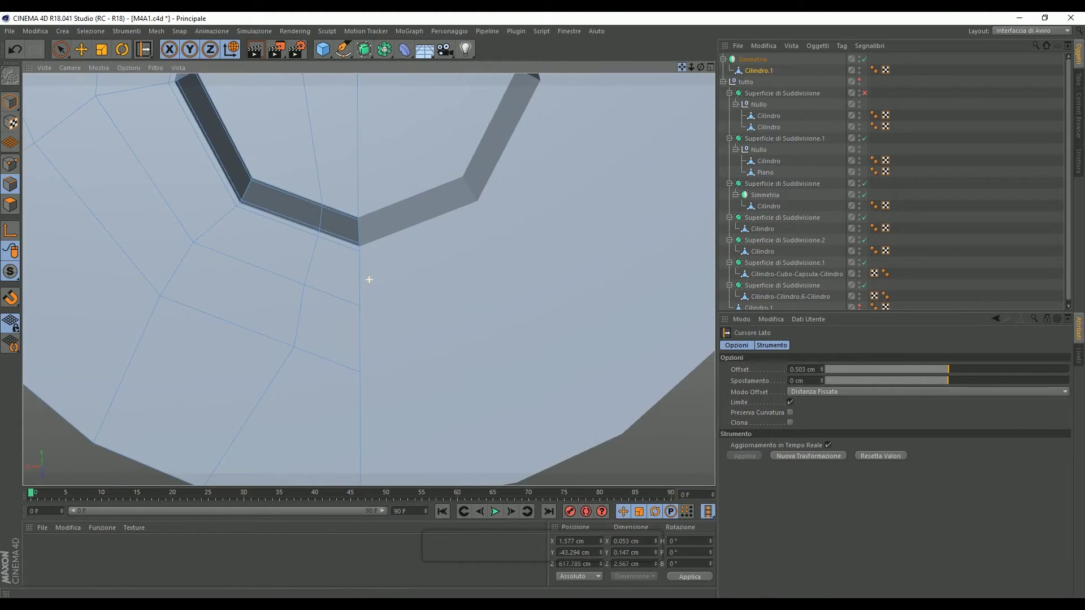
scroll(323, 204, up, 3)
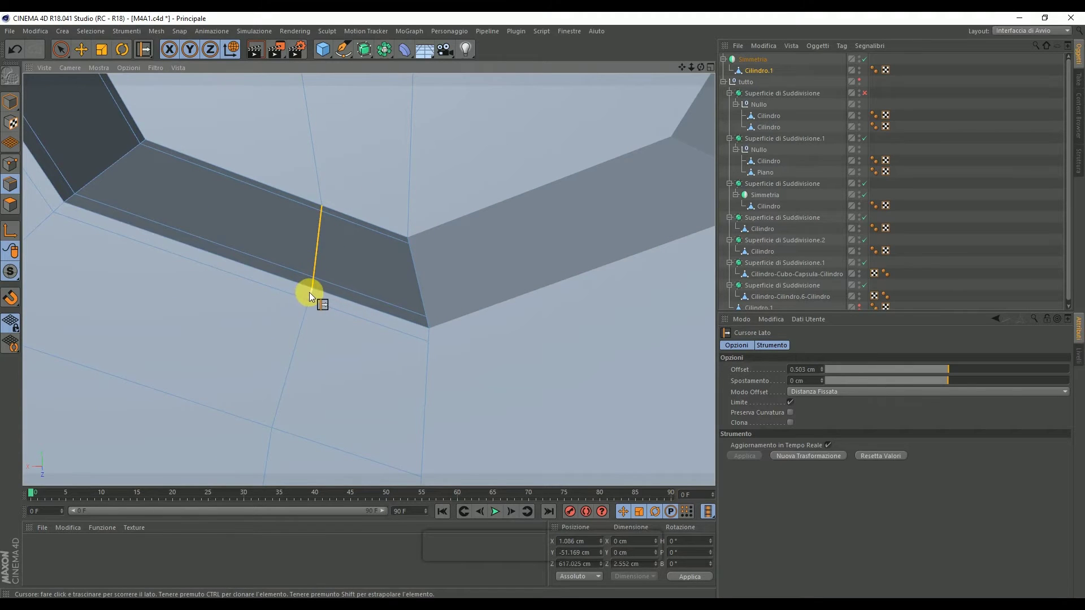
scroll(325, 283, down, 5)
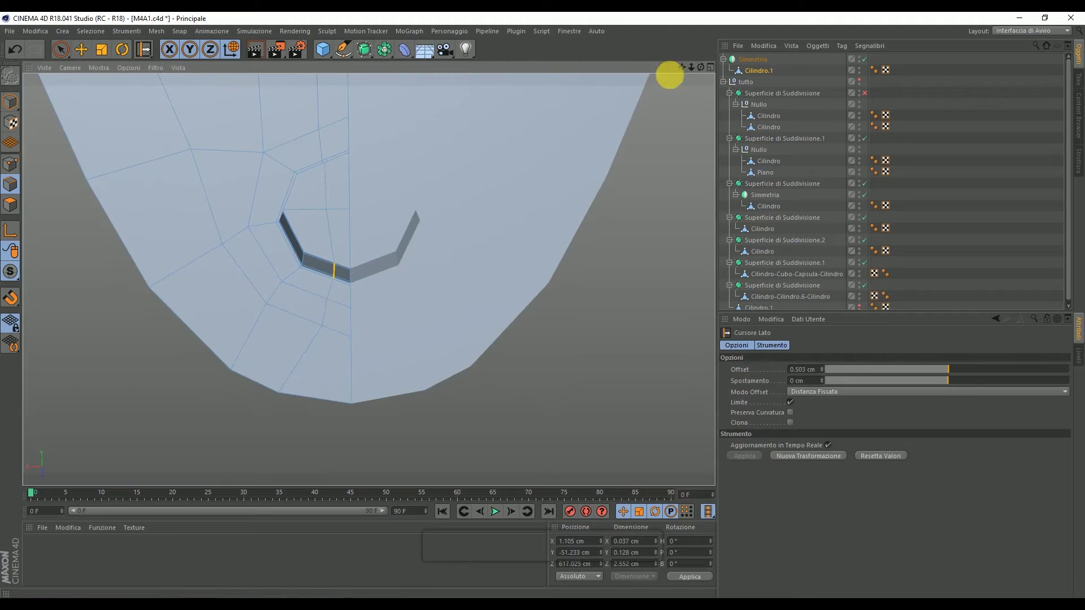
drag(700, 67, 700, 69)
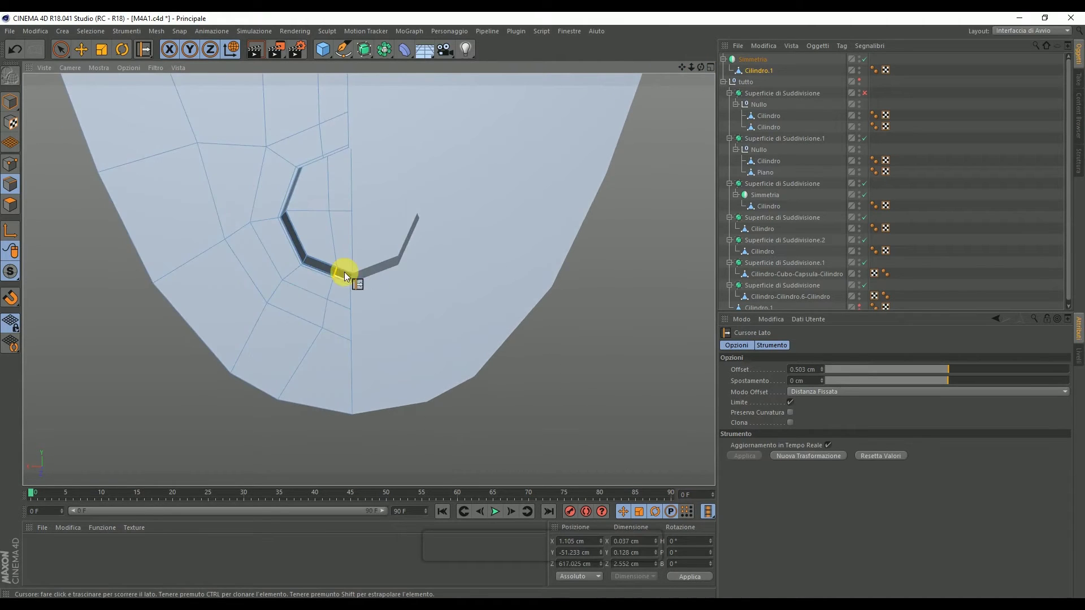
scroll(344, 273, up, 3)
drag(327, 276, 310, 268)
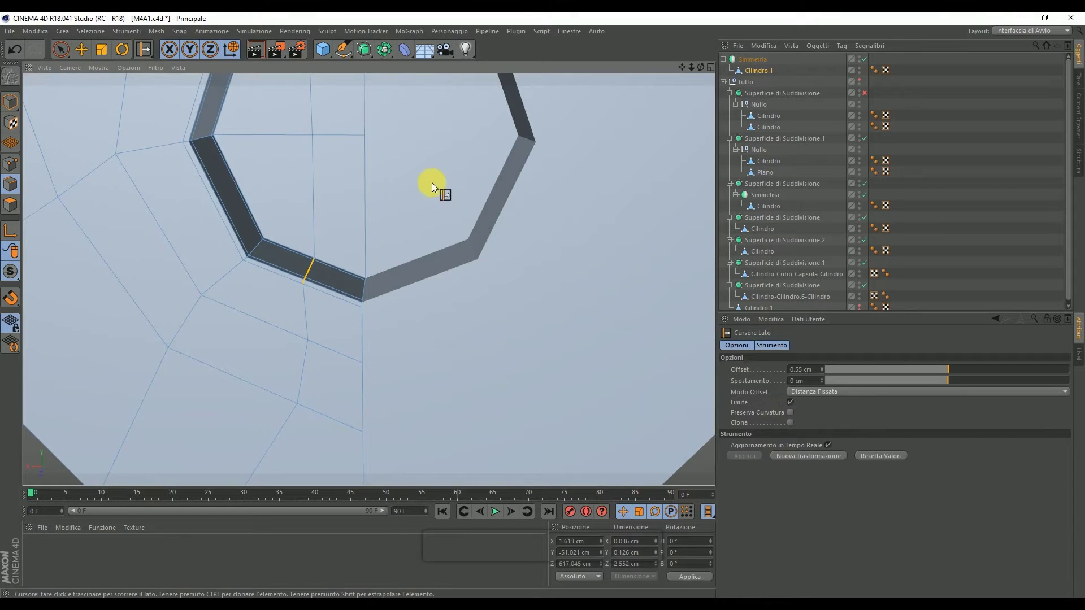
drag(699, 66, 650, 147)
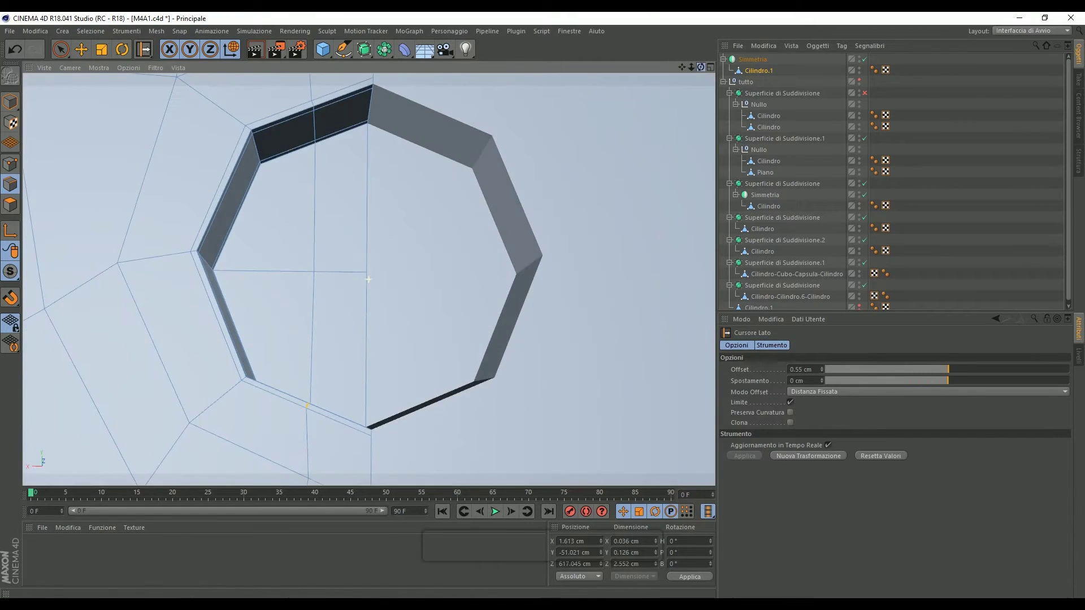
Step: Select the ring's vertical edge and scale it taller in the maximised front view
click(314, 141)
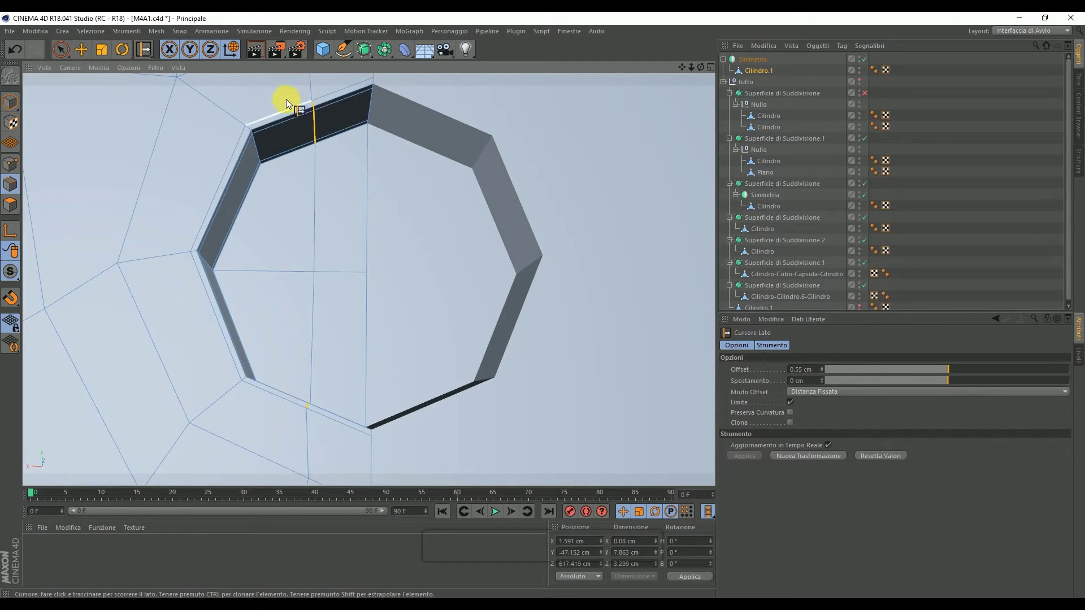
click(102, 49)
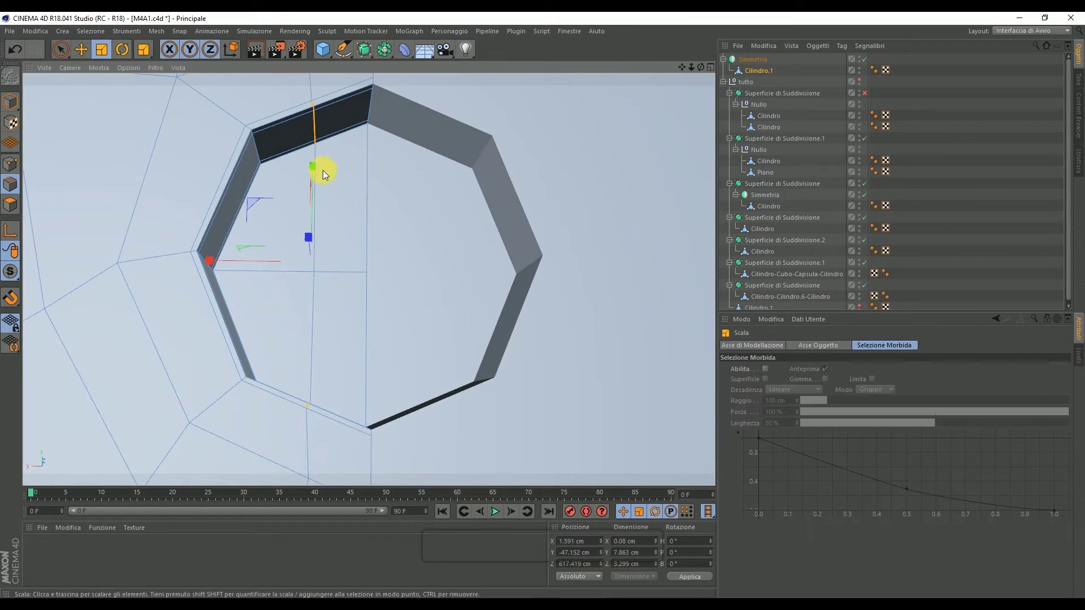
drag(313, 168, 313, 164)
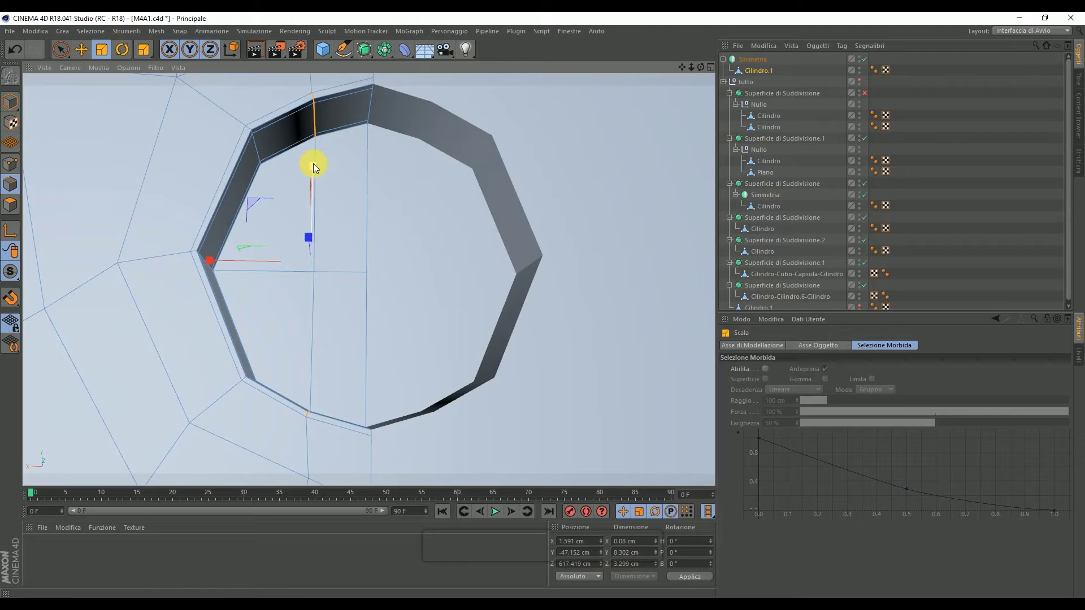
middle_click(367, 164)
middle_click(589, 299)
scroll(572, 326, down, 5)
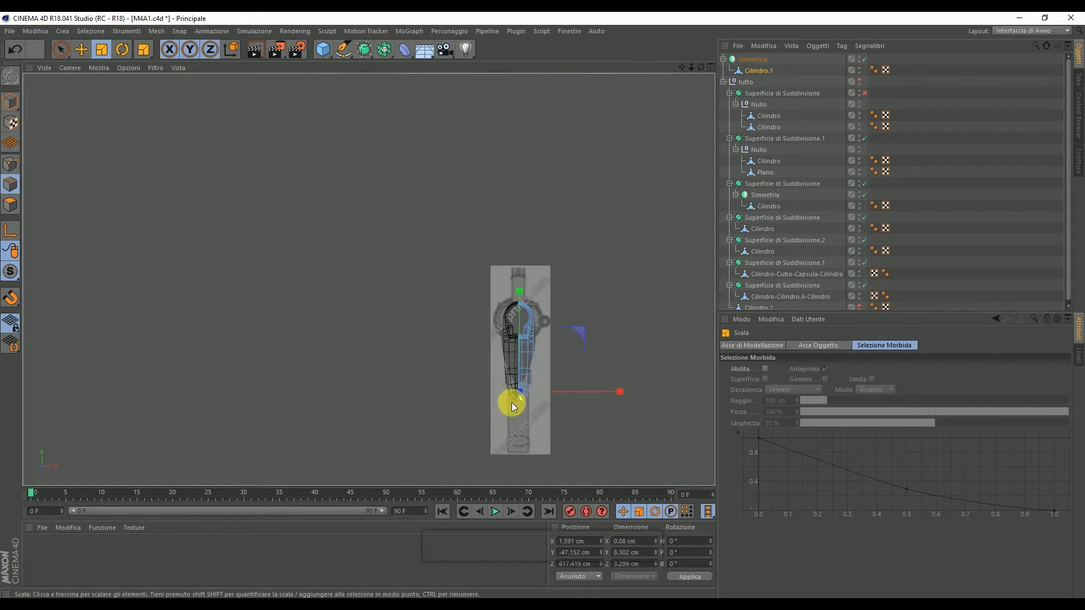
scroll(524, 393, up, 2)
scroll(525, 393, up, 3)
scroll(540, 391, up, 3)
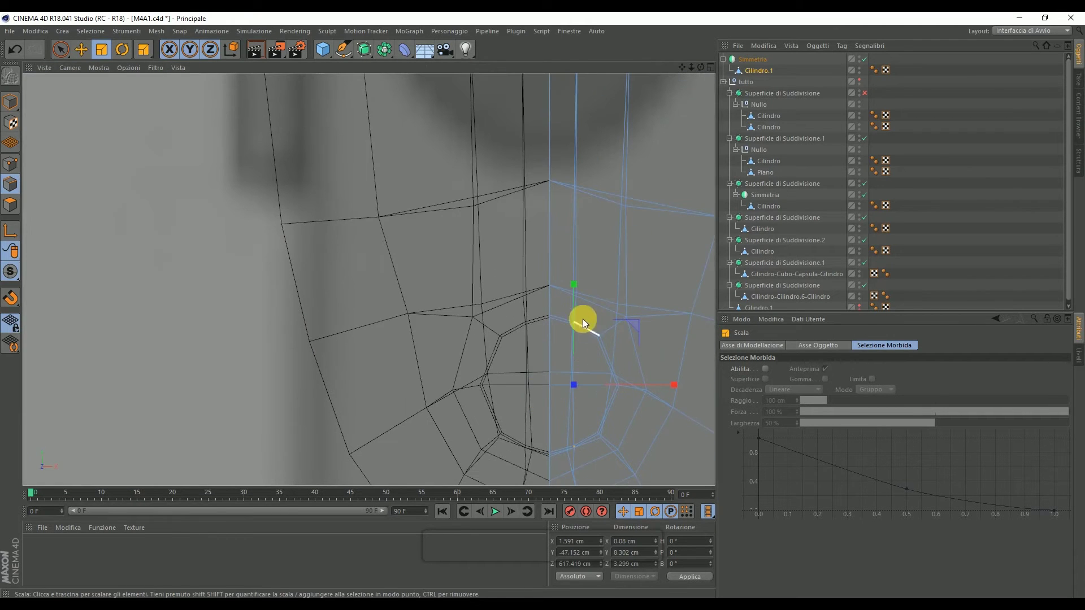
drag(575, 286, 571, 284)
Step: Nudge the edge sideways along X, then scale its height to 8.718 cm
click(76, 50)
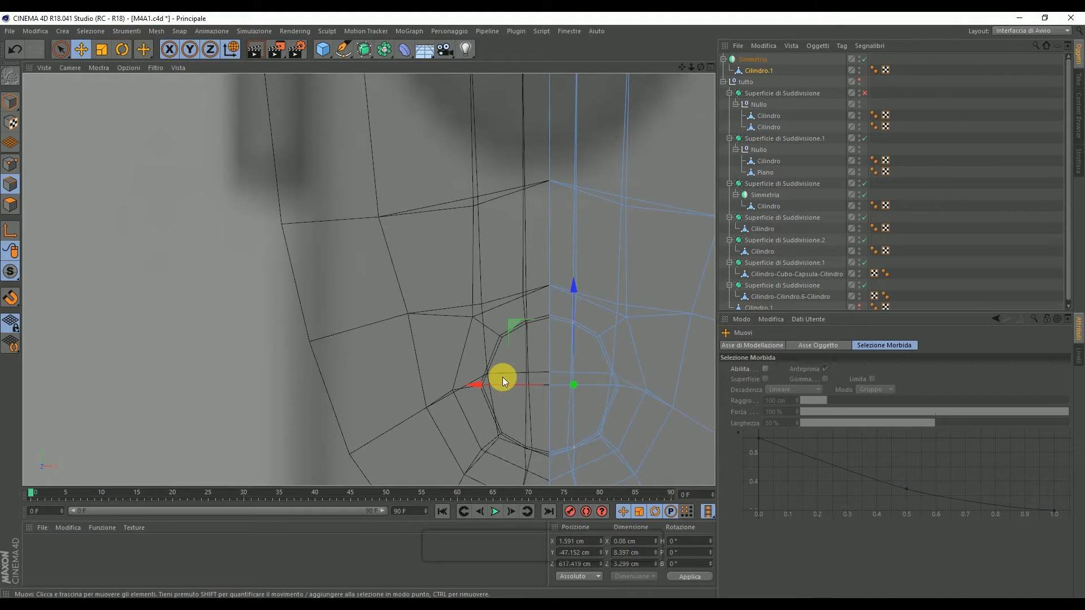
drag(493, 383, 495, 383)
click(102, 47)
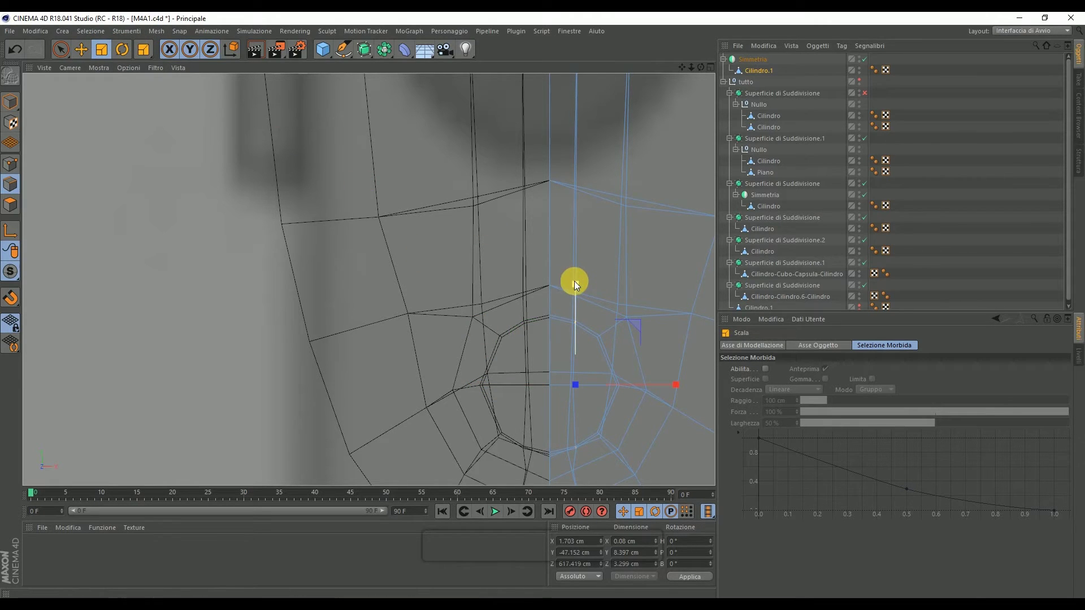
drag(575, 281, 578, 278)
drag(579, 278, 582, 277)
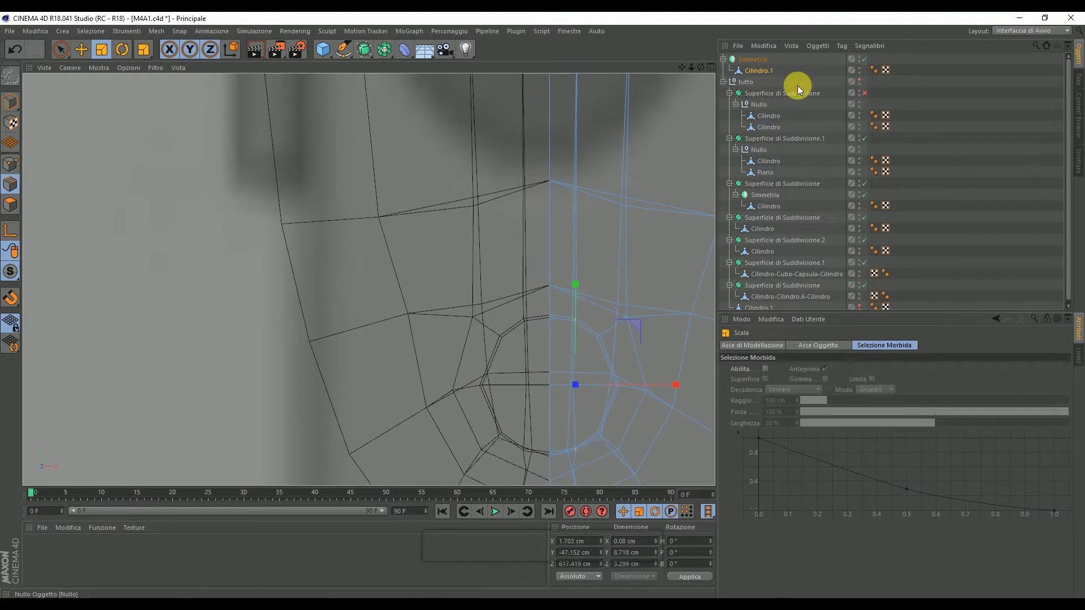
Step: Clear the object selection and return to a framed view of the ring
click(911, 149)
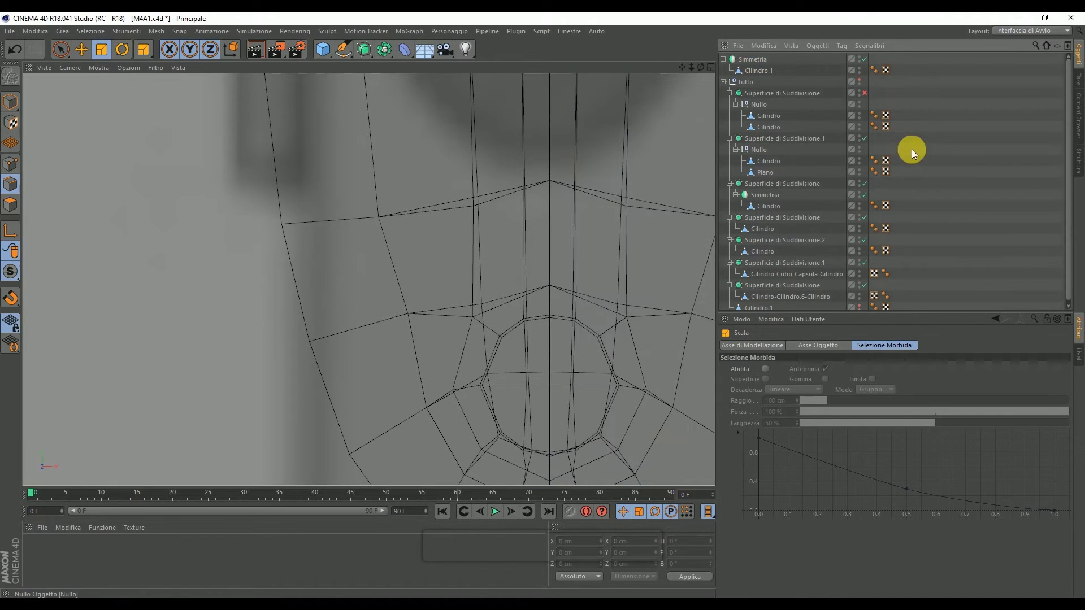
middle_click(531, 110)
middle_click(305, 119)
middle_click(351, 114)
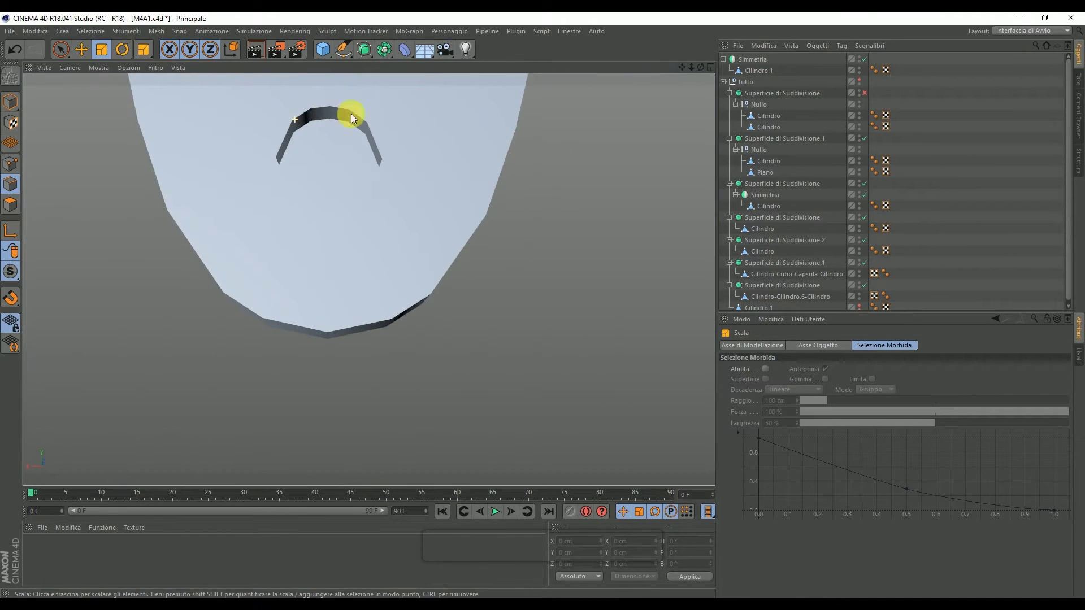
drag(682, 69, 681, 65)
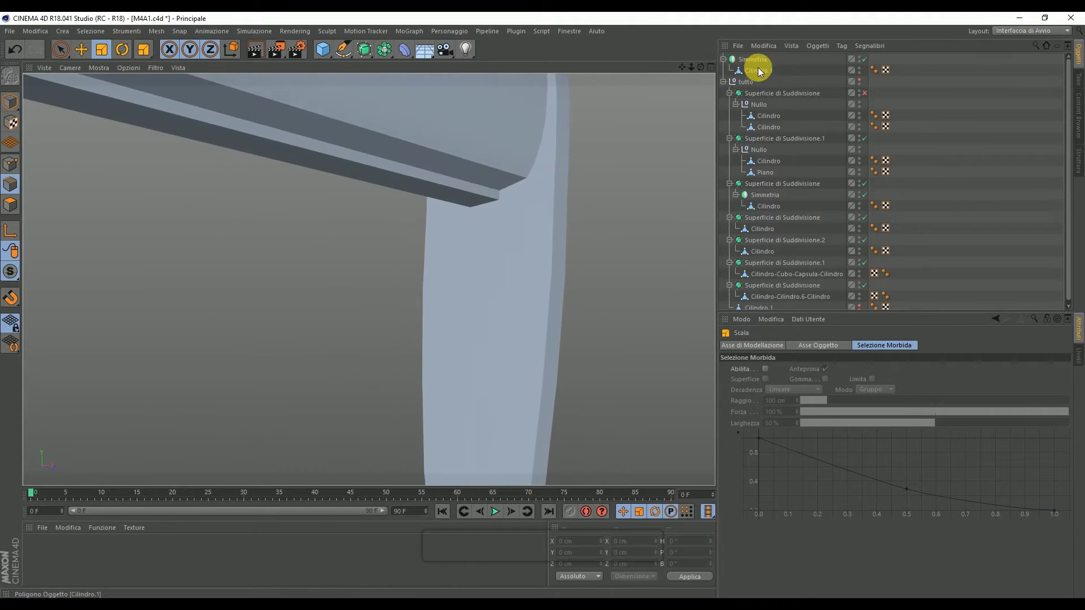
Step: In Points mode on Cilindro.1, pick a side vertex and check it against the blueprint
click(758, 69)
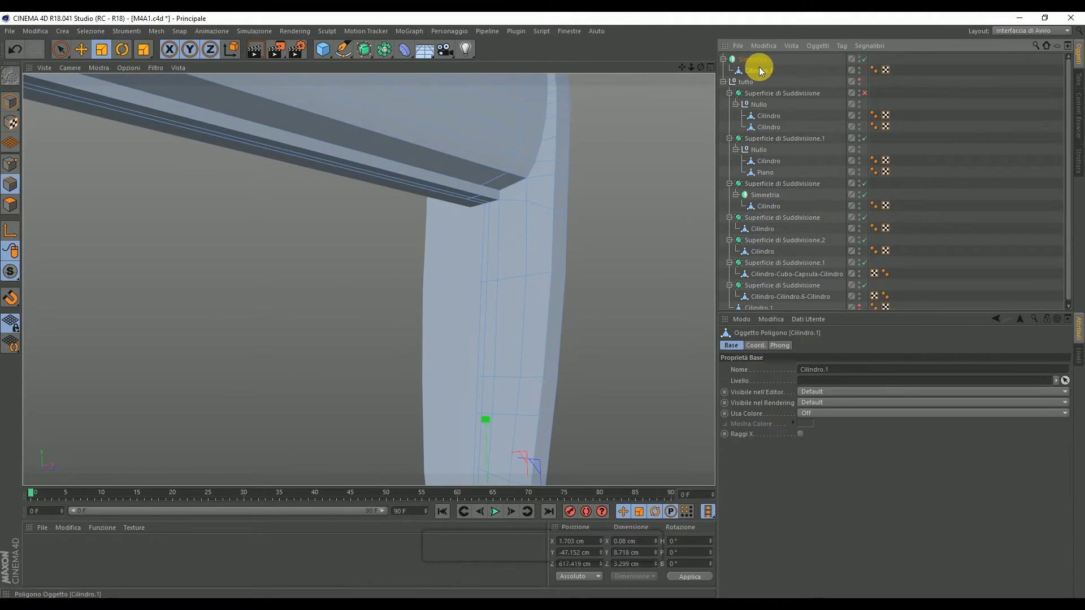
alt+drag(369, 279, 369, 279)
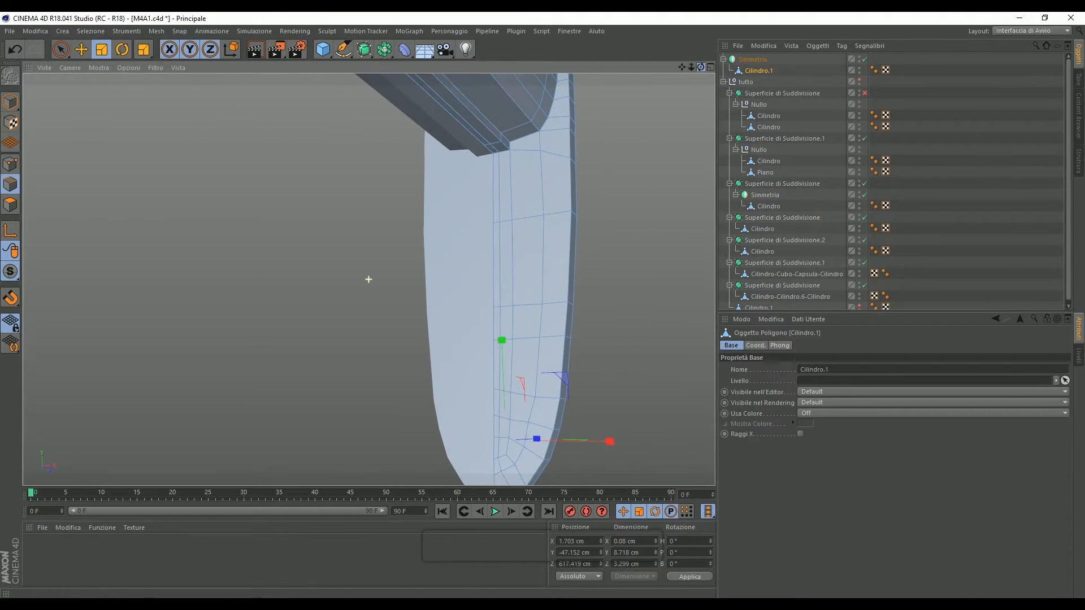
click(61, 50)
click(10, 164)
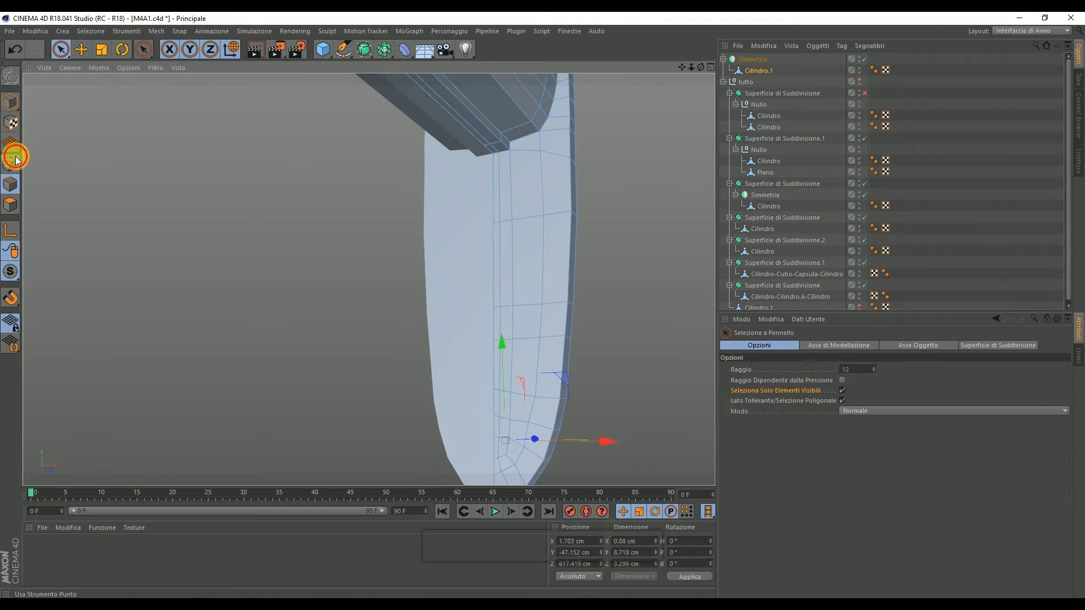
click(499, 160)
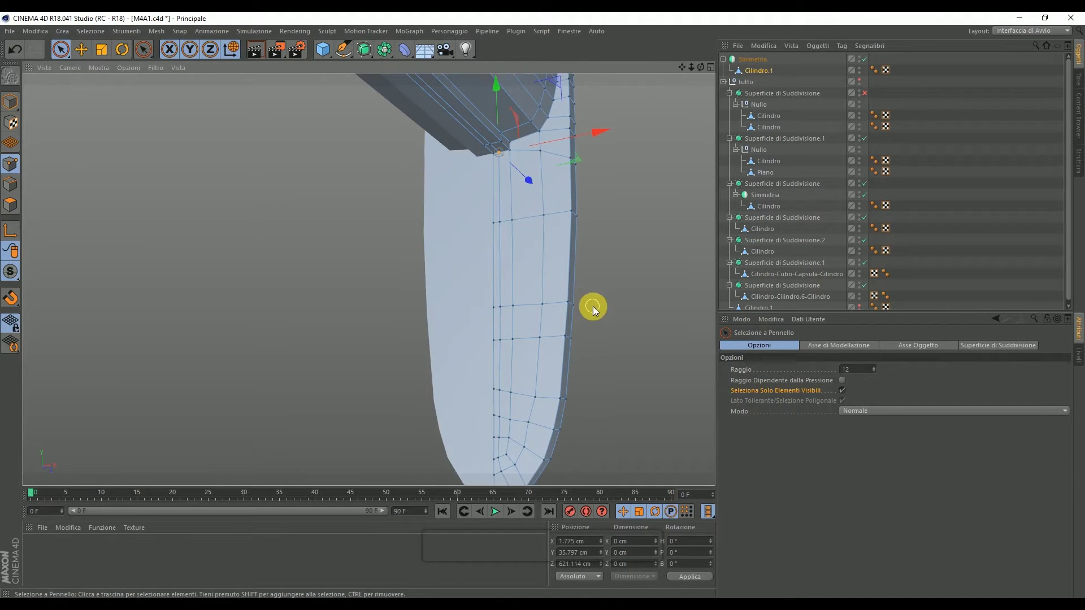
click(577, 541)
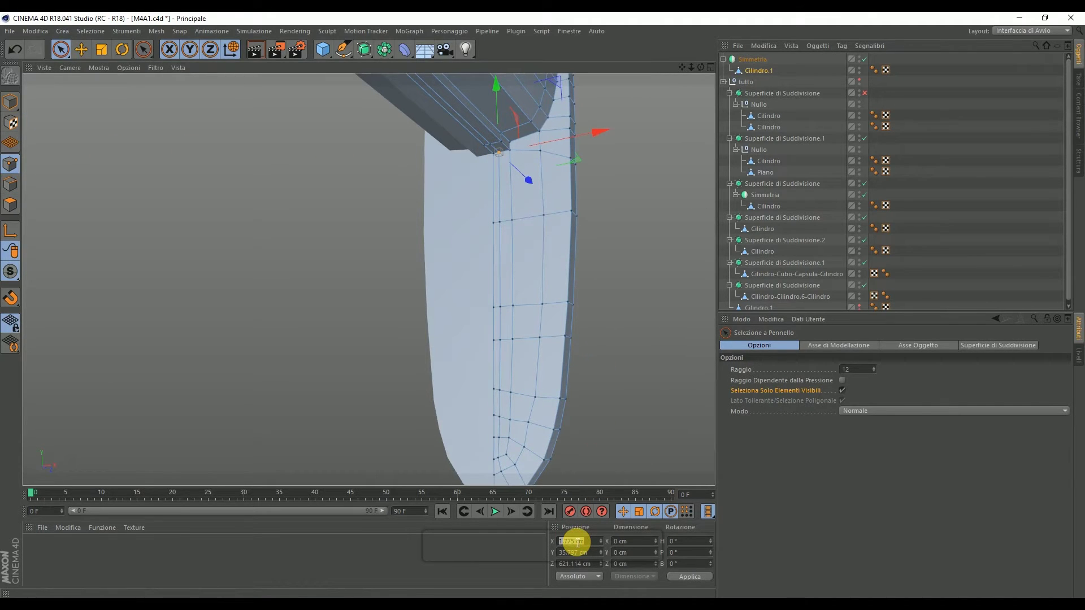
middle_click(500, 415)
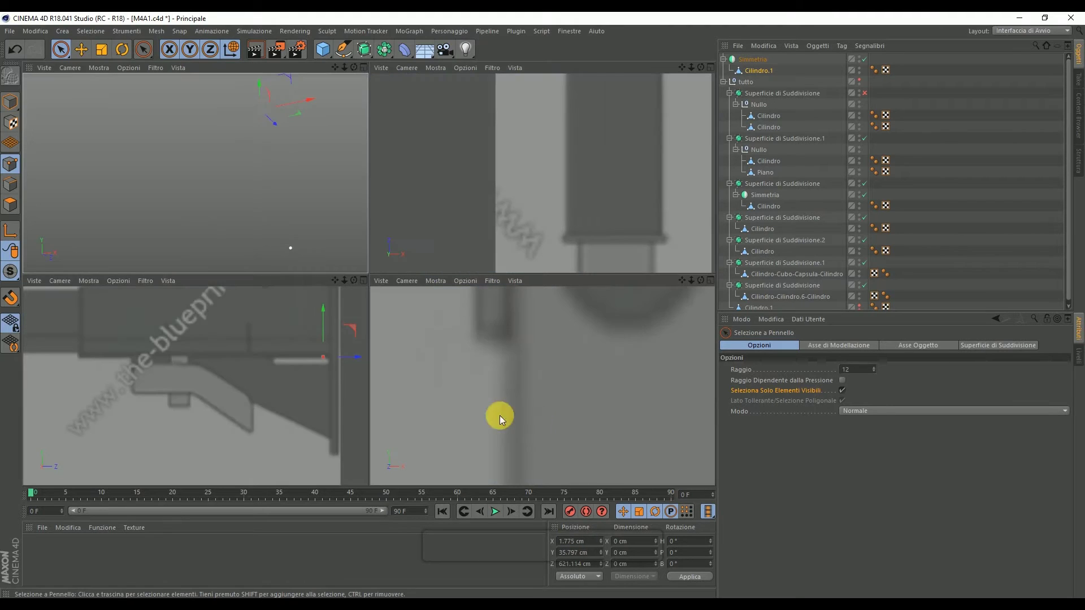
middle_click(305, 385)
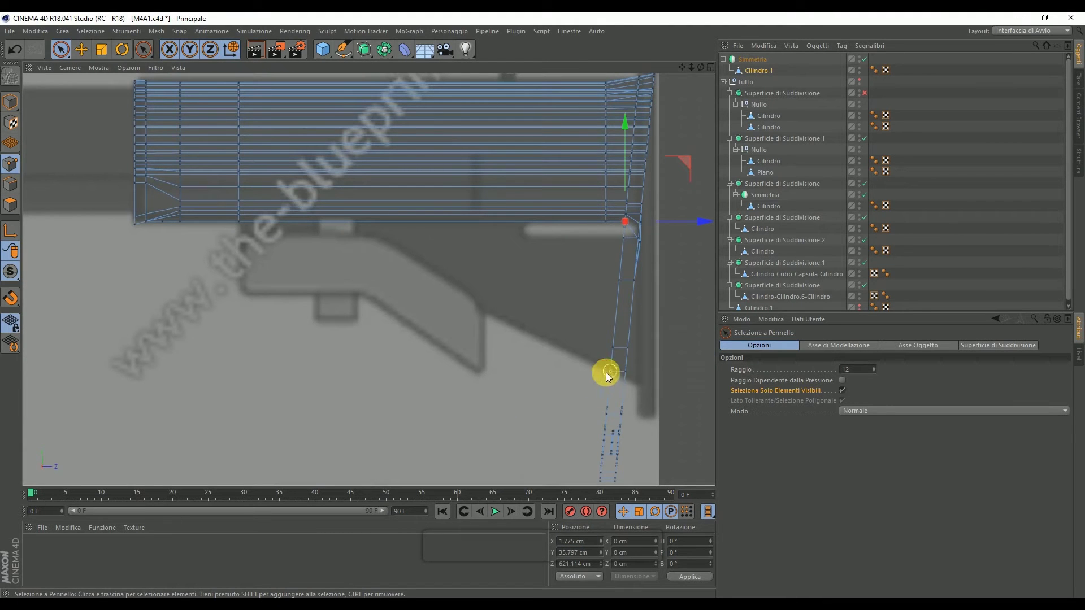
middle_click(396, 328)
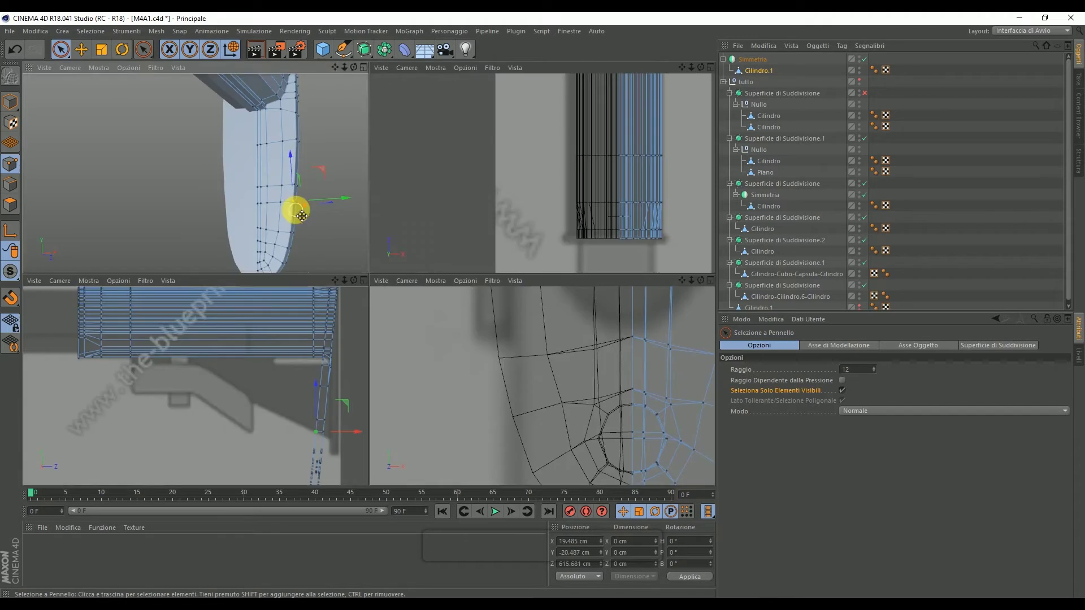
middle_click(316, 212)
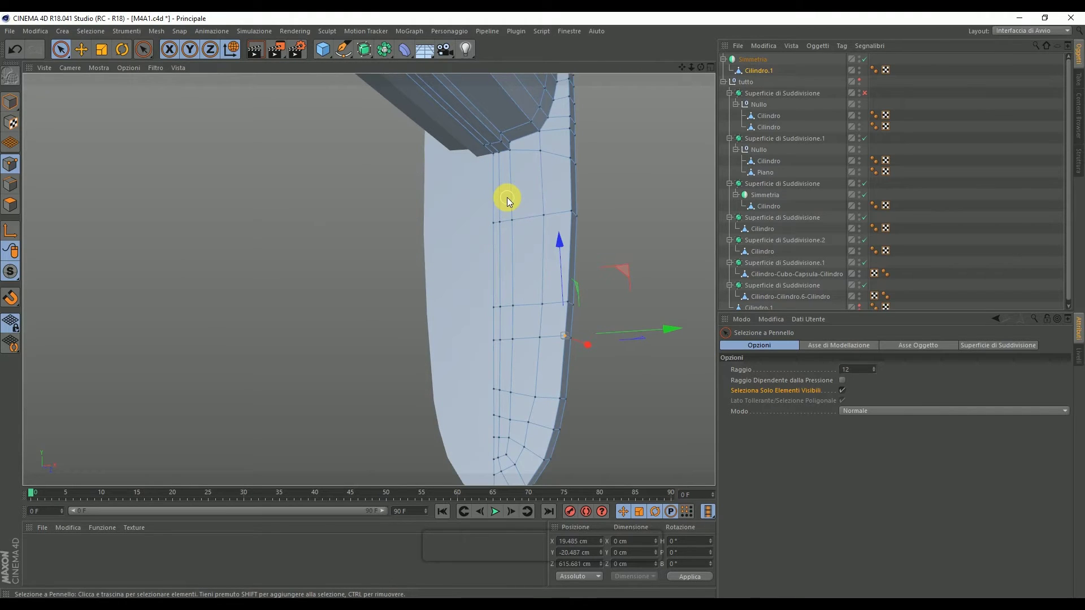
Step: Select the upper and lower column vertices and set their X to 1.775 cm
click(500, 155)
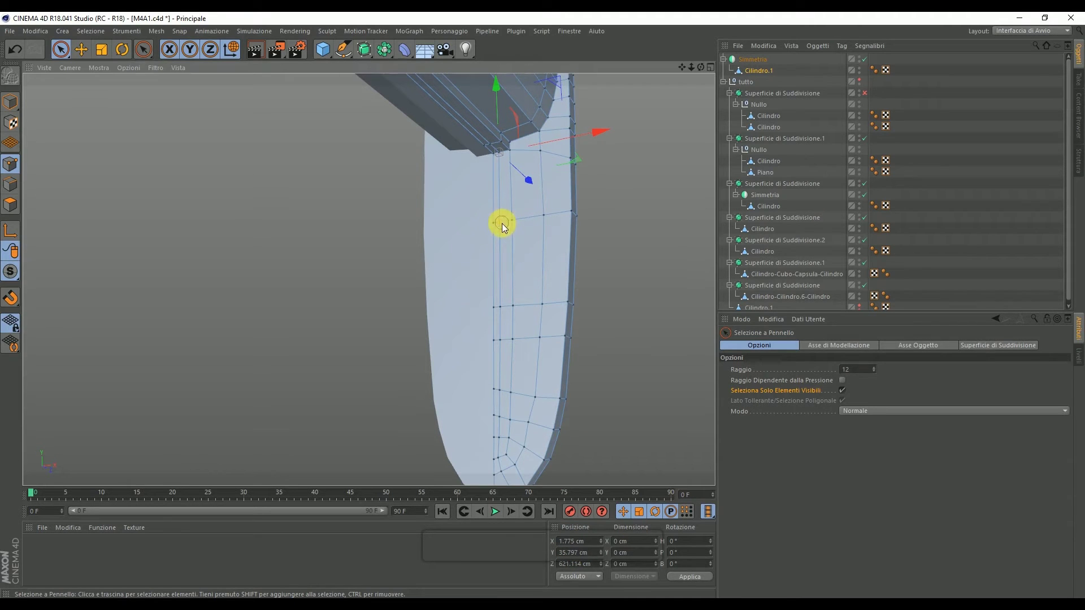
shift+click(504, 341)
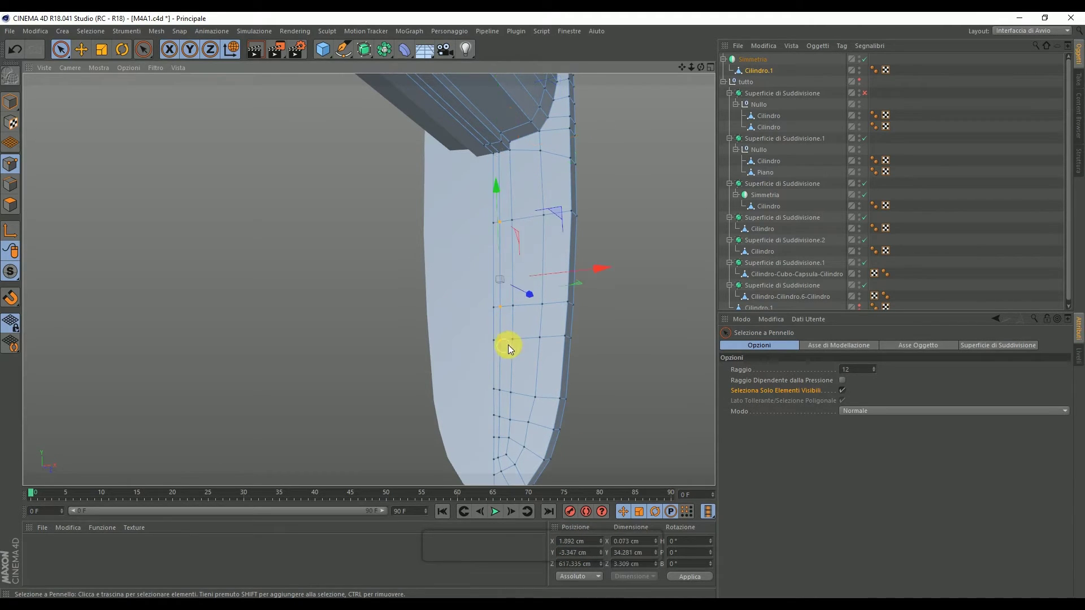
right_click(638, 263)
click(675, 449)
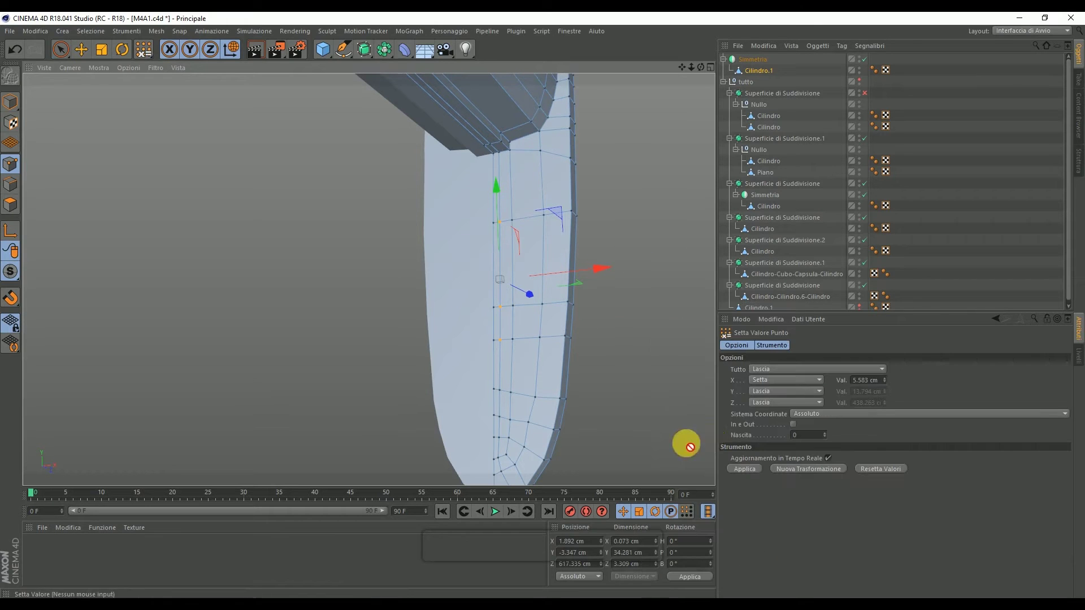
click(864, 381)
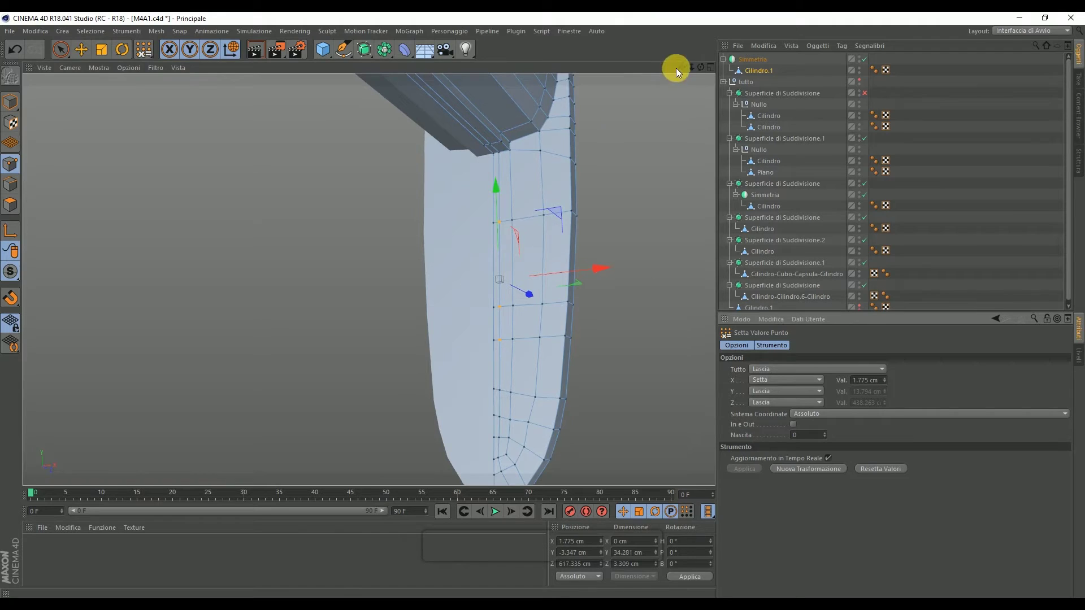
drag(675, 68, 678, 34)
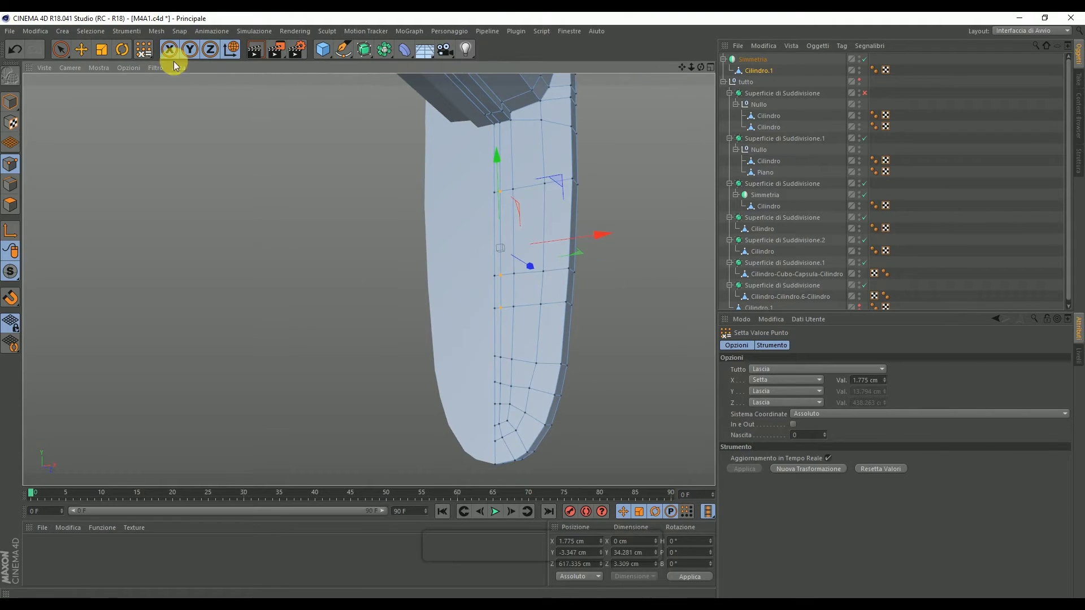
drag(65, 49, 80, 67)
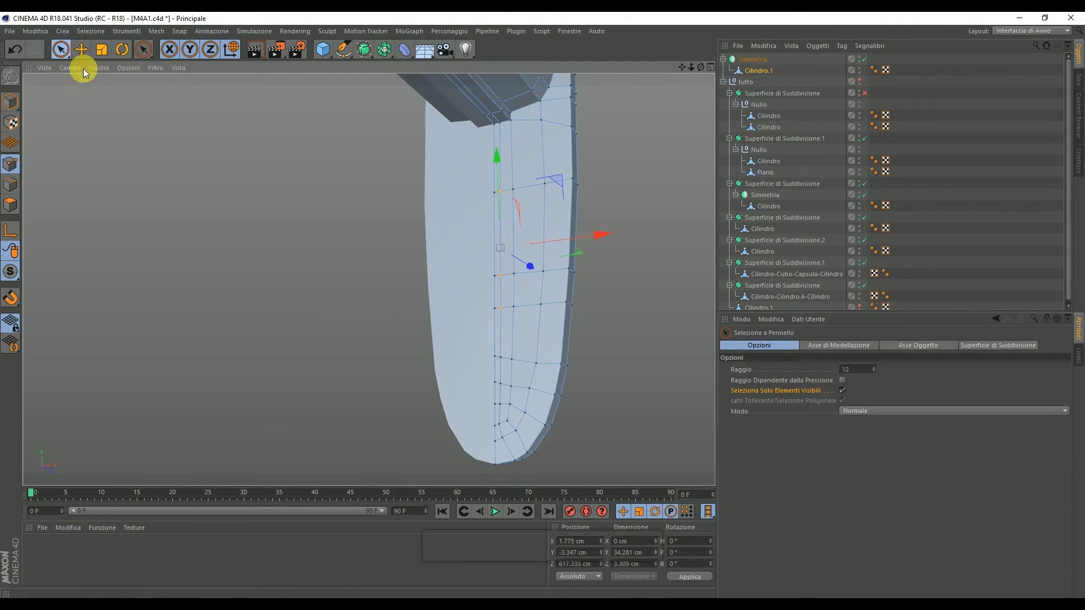
Step: Select a vertical polygon strip and then an edge loop on the stock
click(4, 208)
drag(489, 185, 486, 229)
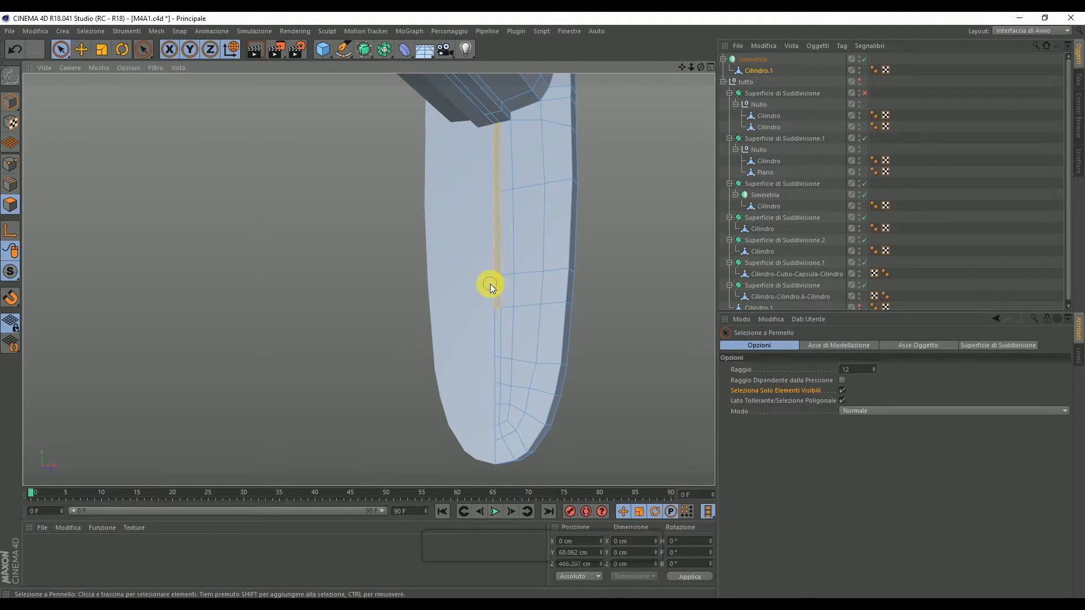
scroll(491, 96, up, 5)
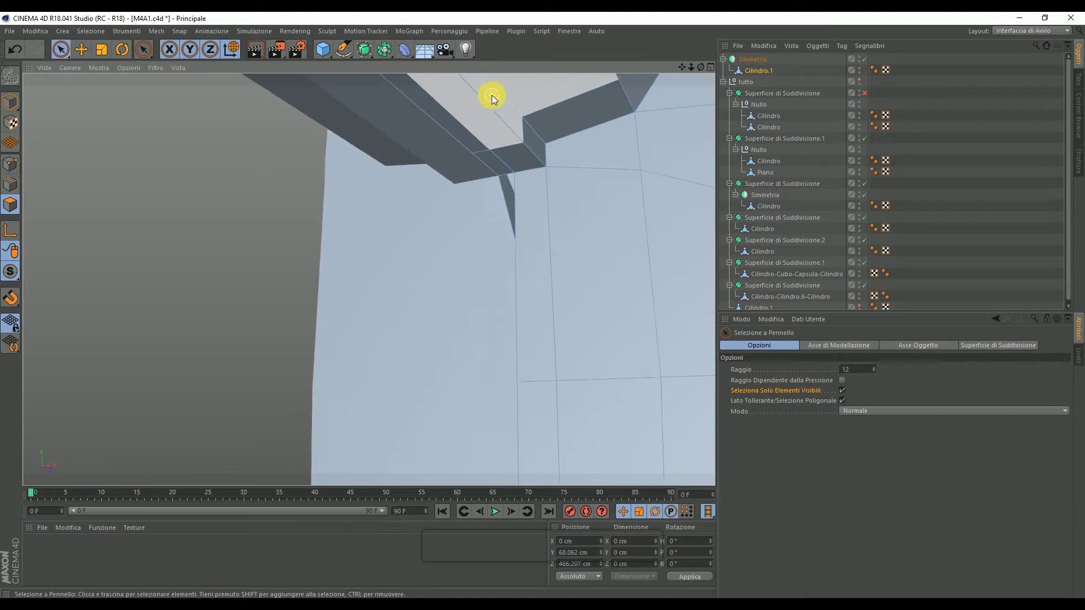
click(478, 166)
scroll(502, 162, down, 5)
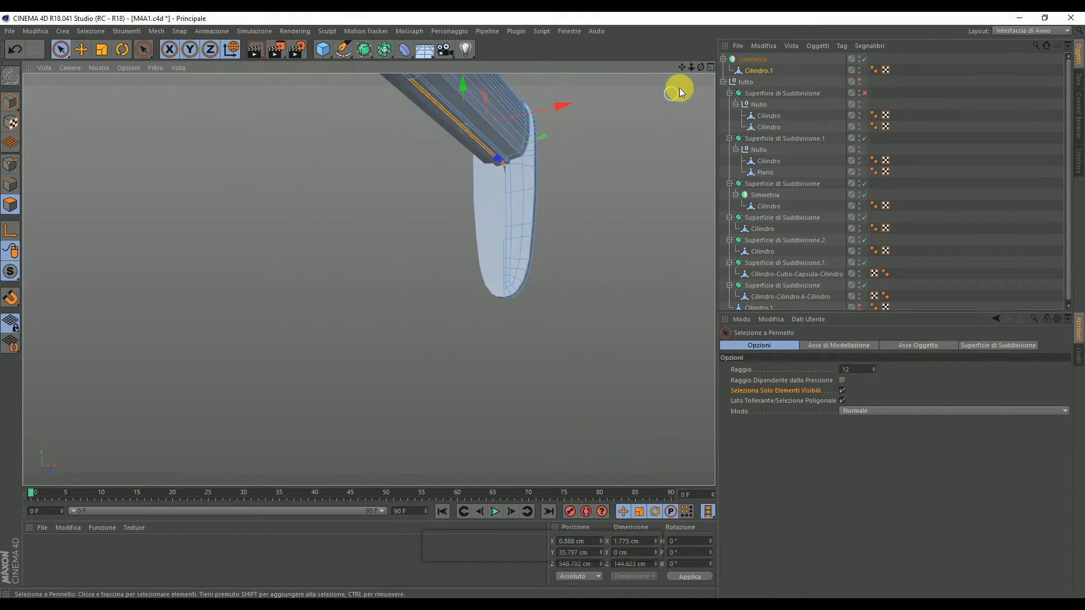
drag(700, 68, 514, 189)
scroll(493, 190, up, 3)
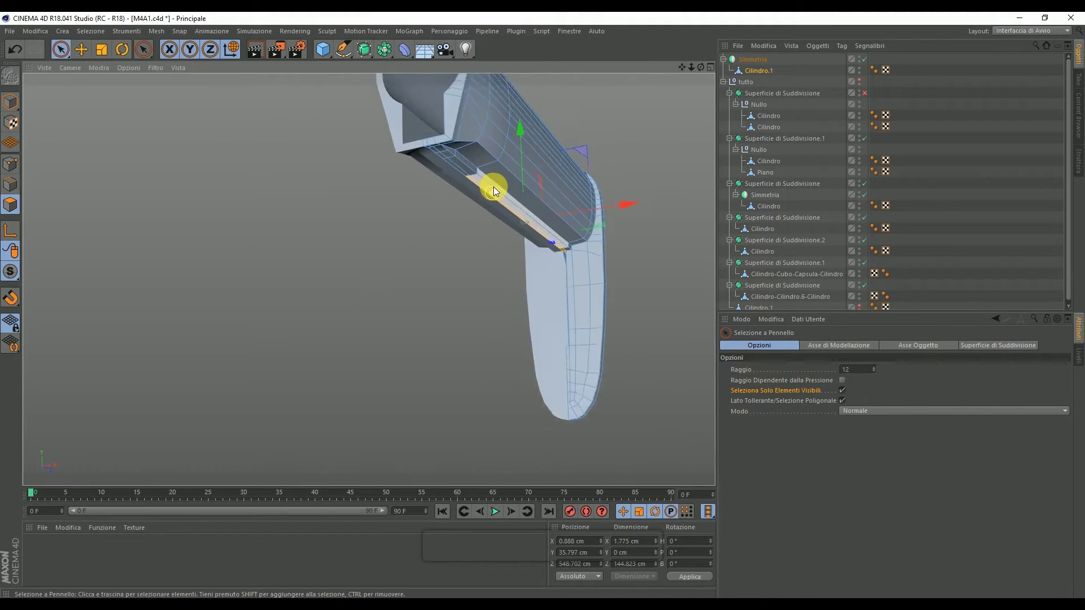
scroll(493, 186, up, 2)
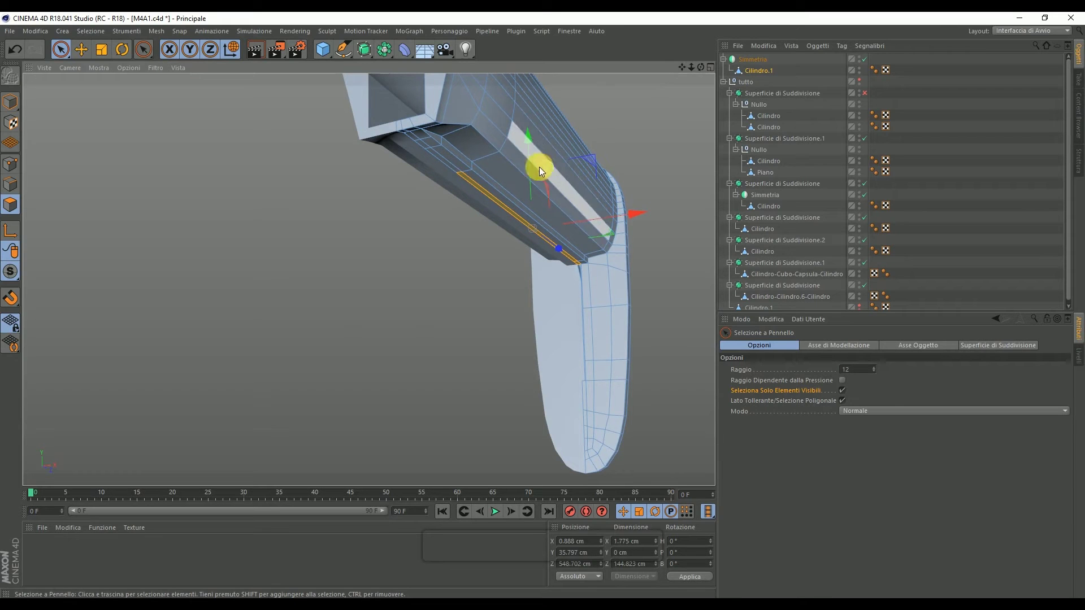
Step: Extrude the selected edge about 58 cm downward into a flat panel
mouse_move(546, 188)
ctrl+mouse_down()
mouse_move(540, 314)
mouse_move(562, 303)
ctrl+mouse_up()
drag(696, 70, 693, 70)
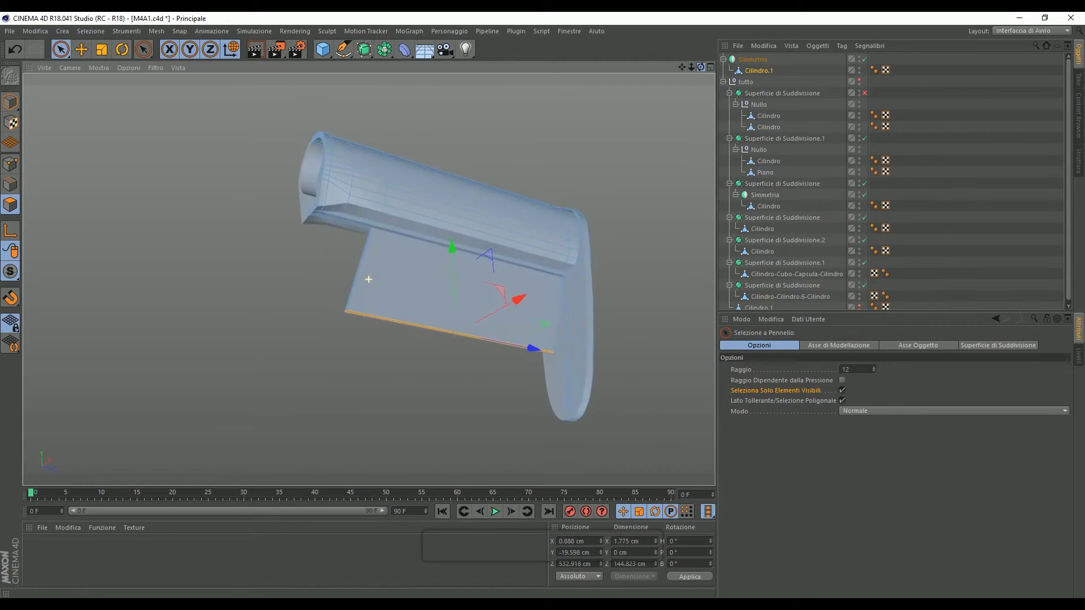
scroll(567, 376, up, 5)
scroll(570, 376, up, 3)
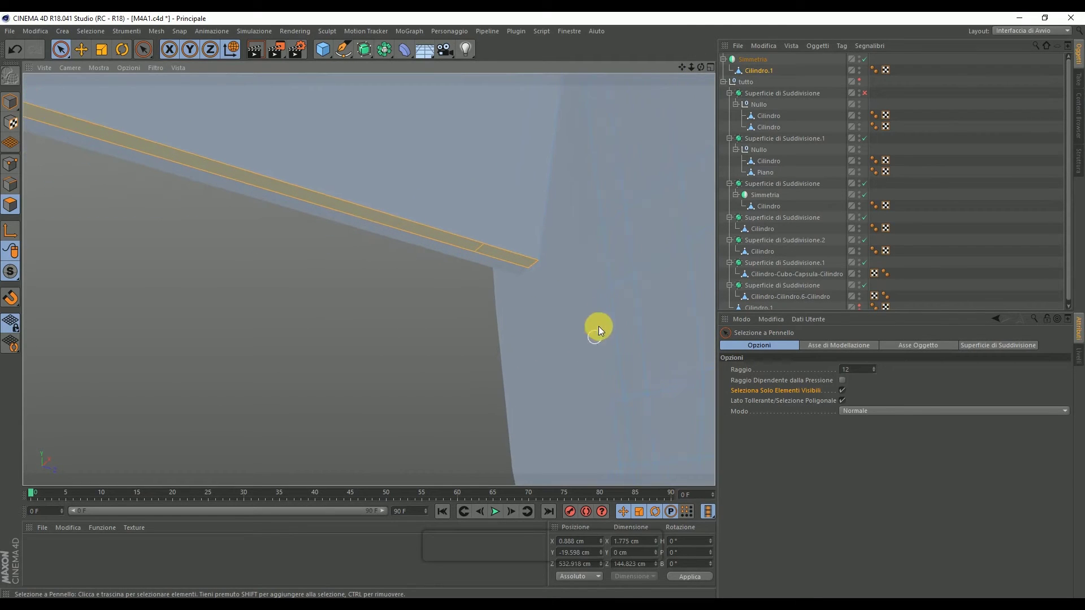
Step: Inspect the panel's thin side polygon, confirming its 1.775 cm width
click(11, 185)
drag(700, 67, 631, 62)
click(24, 203)
click(435, 187)
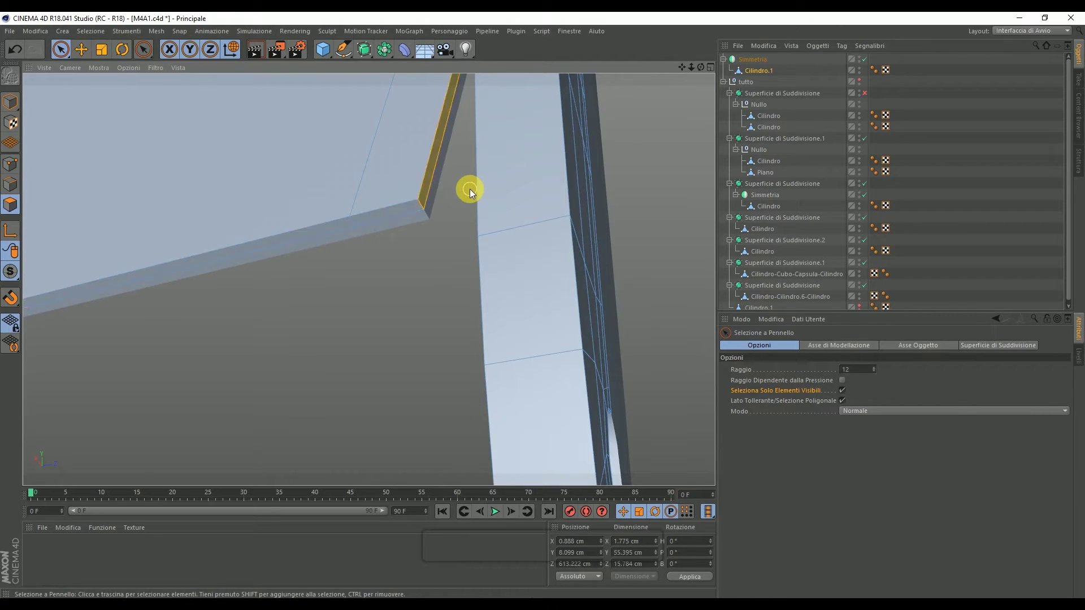
click(12, 164)
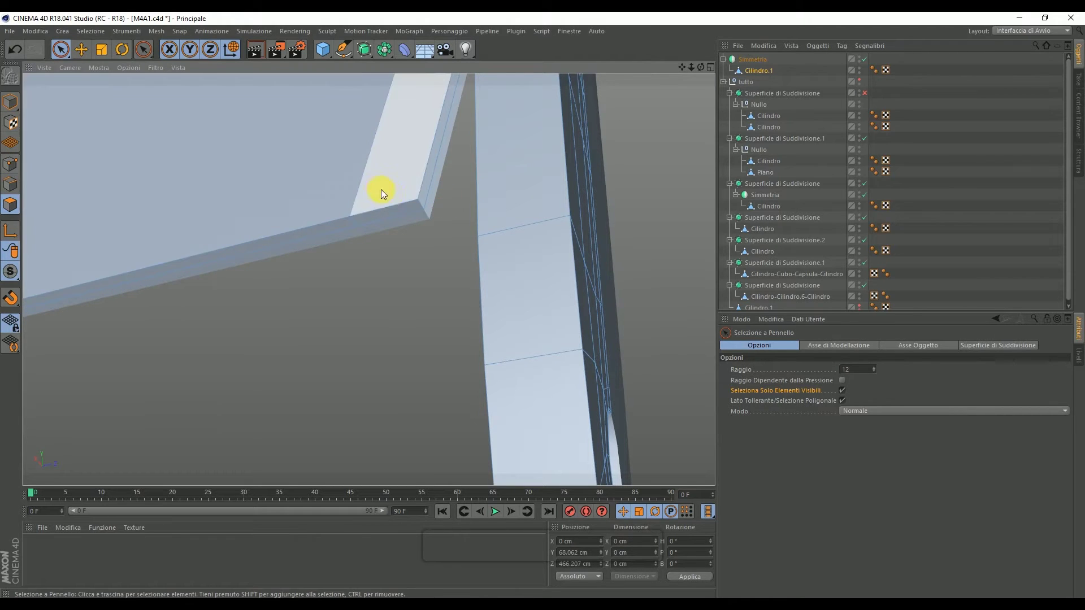
Step: In Points mode, box-select points at the stock's rounded end
click(22, 165)
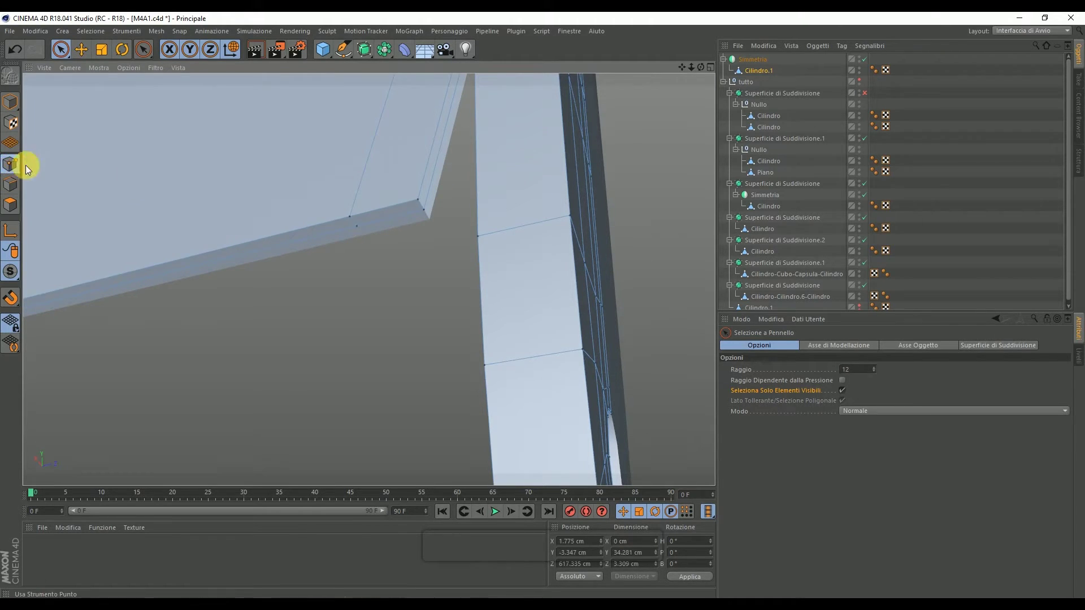
click(424, 211)
drag(700, 67, 368, 279)
scroll(611, 284, down, 2)
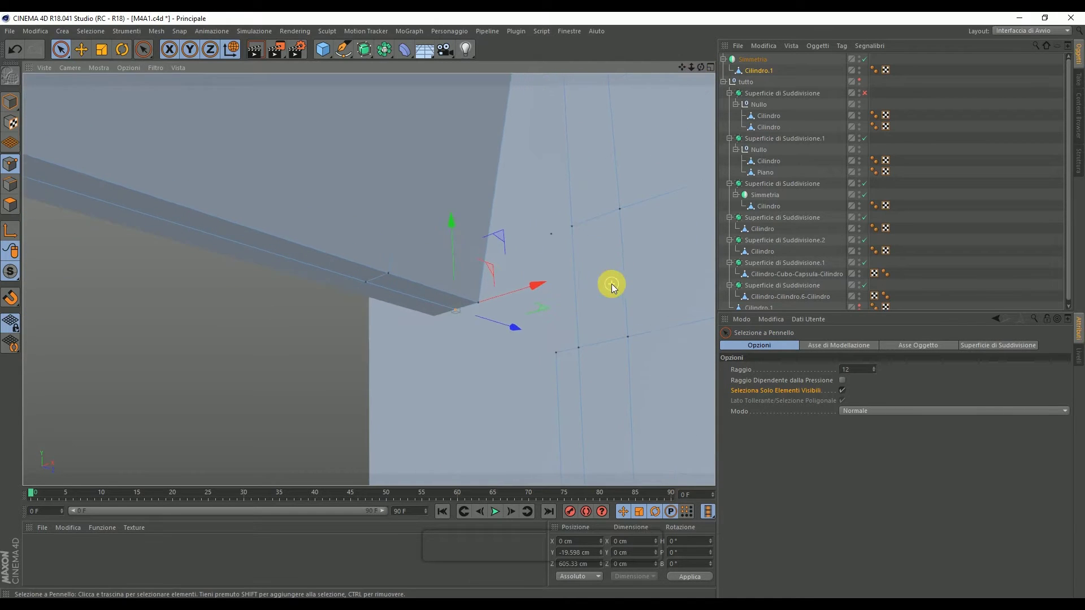
scroll(601, 205, down, 5)
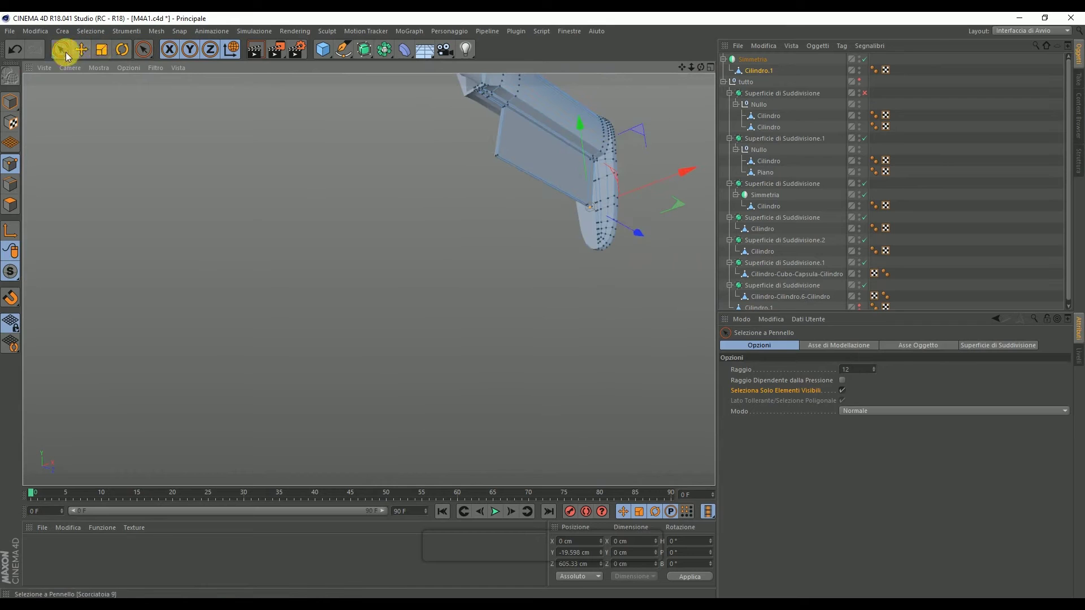
drag(61, 49, 113, 79)
mouse_move(307, 318)
mouse_down()
mouse_move(631, 186)
mouse_move(693, 93)
mouse_up()
right_click(692, 93)
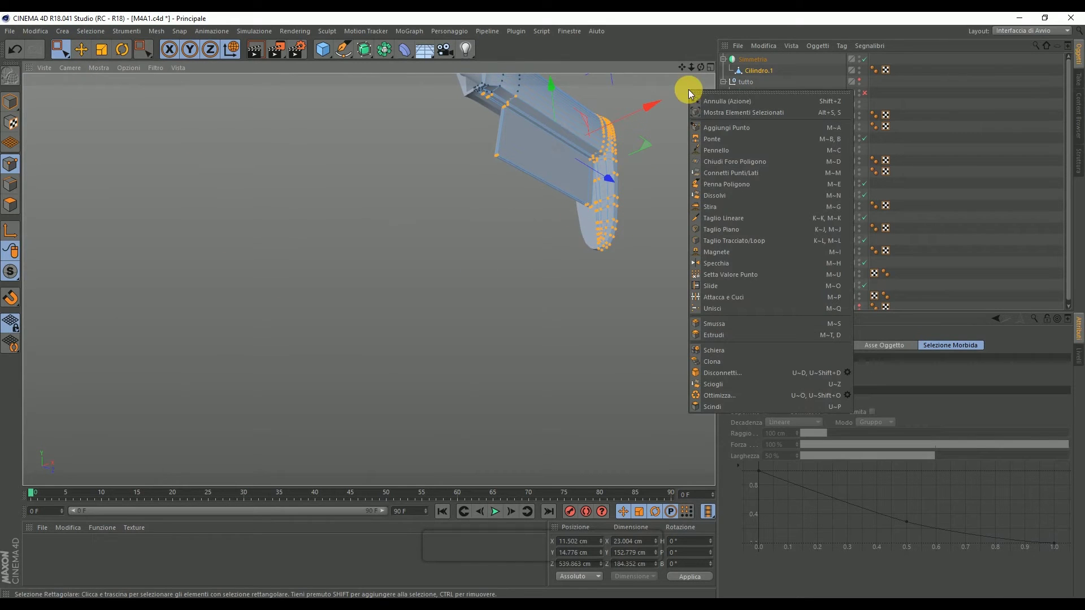
click(730, 395)
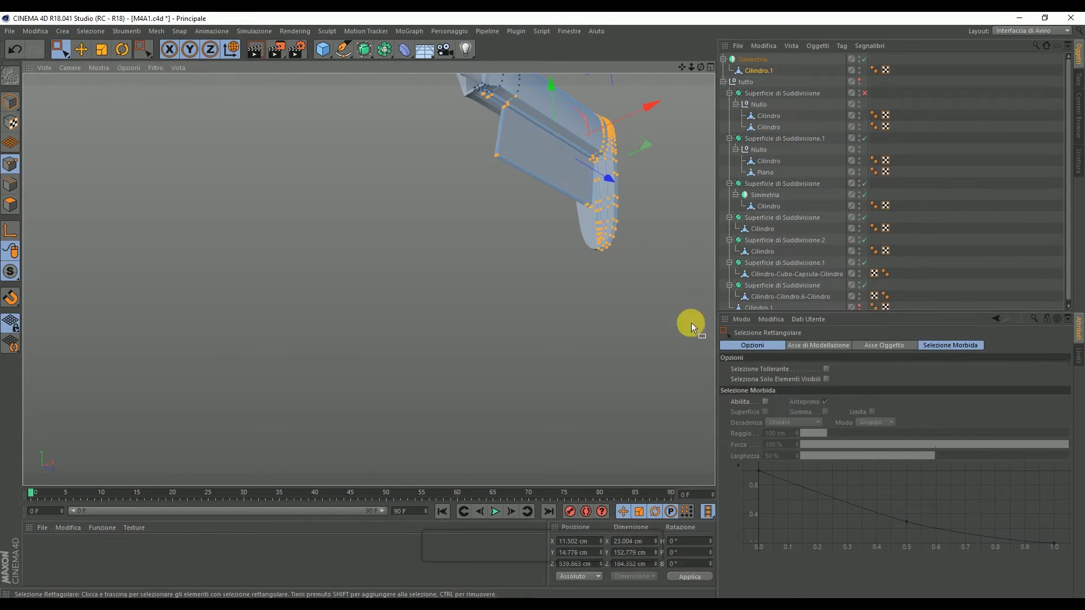
Step: Weld the panel's corner point onto the neighbouring body point
scroll(594, 211, up, 5)
scroll(594, 212, up, 3)
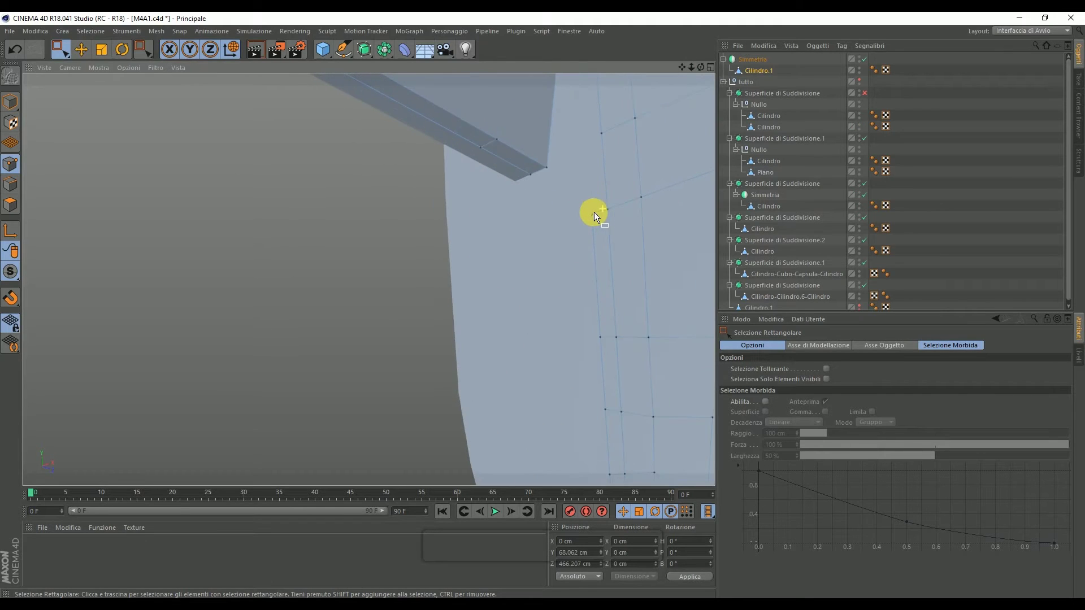
drag(515, 166, 599, 236)
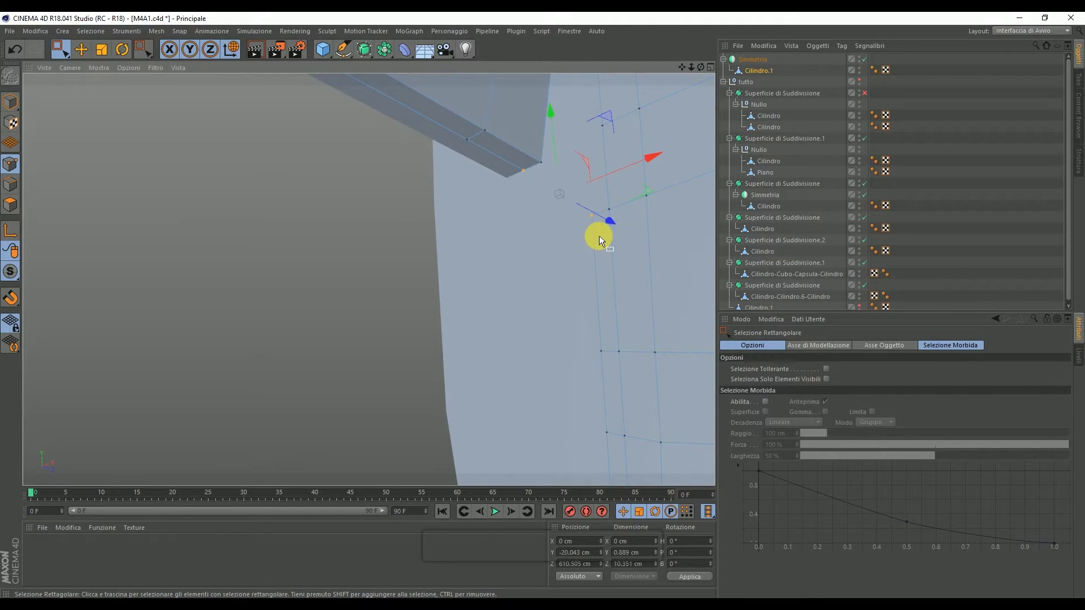
right_click(599, 236)
click(635, 454)
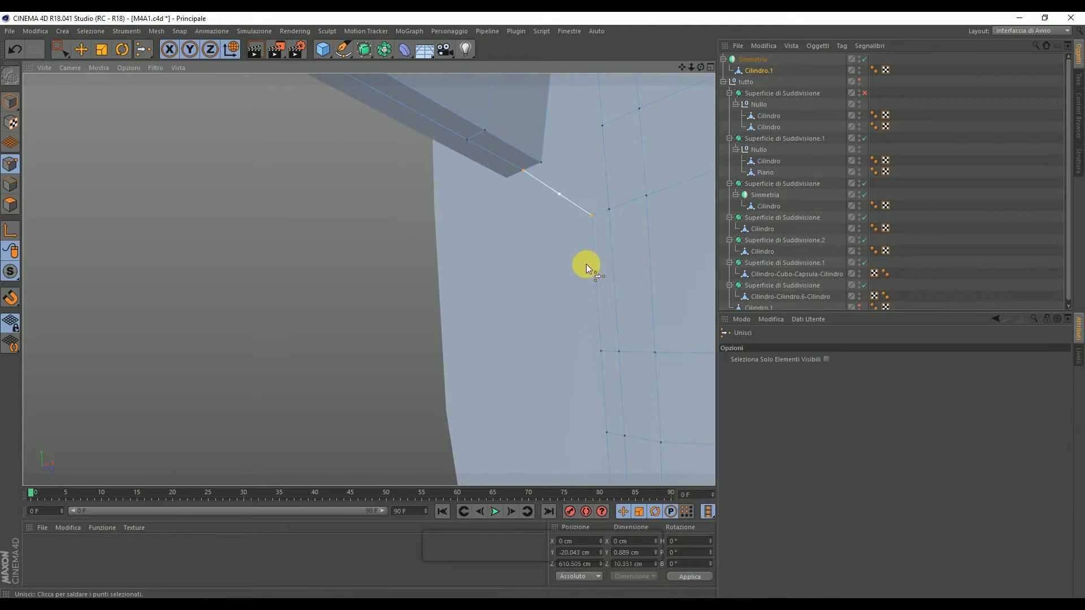
click(592, 216)
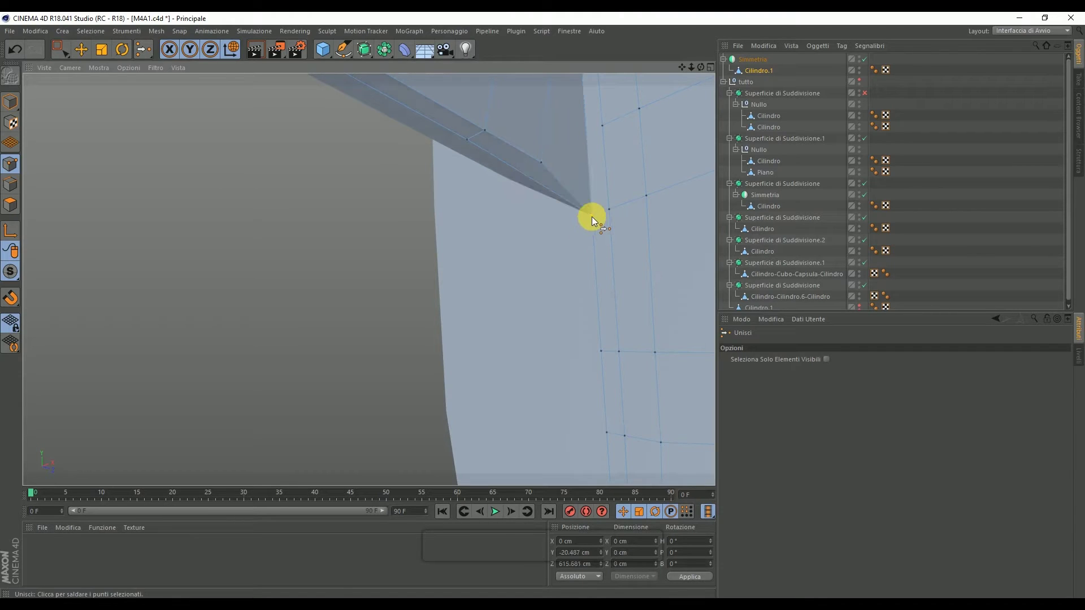
Step: Select another corner point and inspect the triangle polygon at the panel top
click(58, 50)
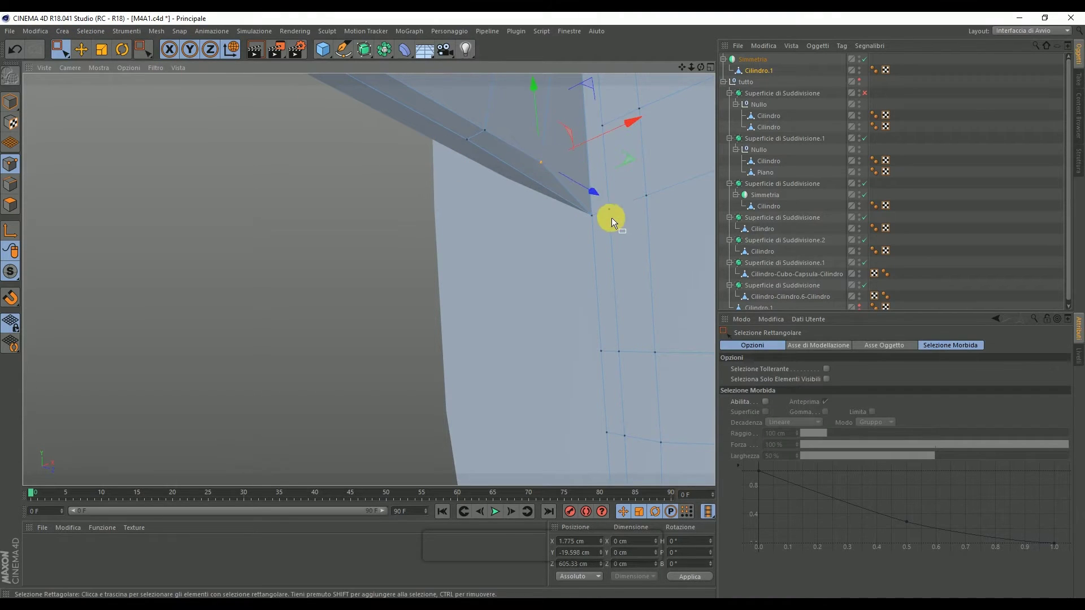
drag(608, 207, 628, 230)
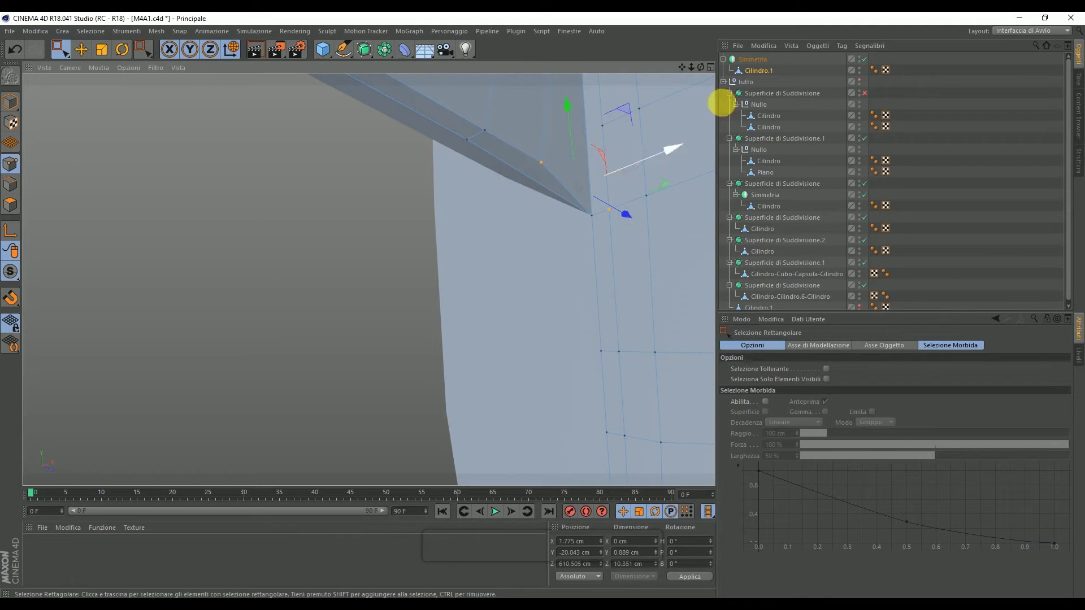
drag(703, 67, 369, 279)
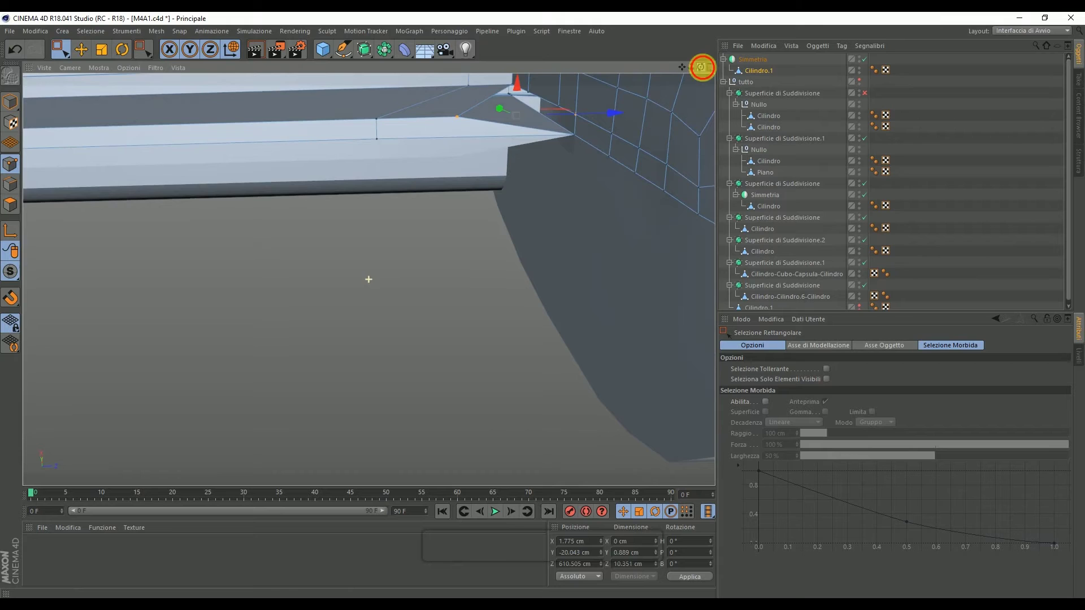
drag(684, 70, 368, 278)
drag(60, 49, 85, 71)
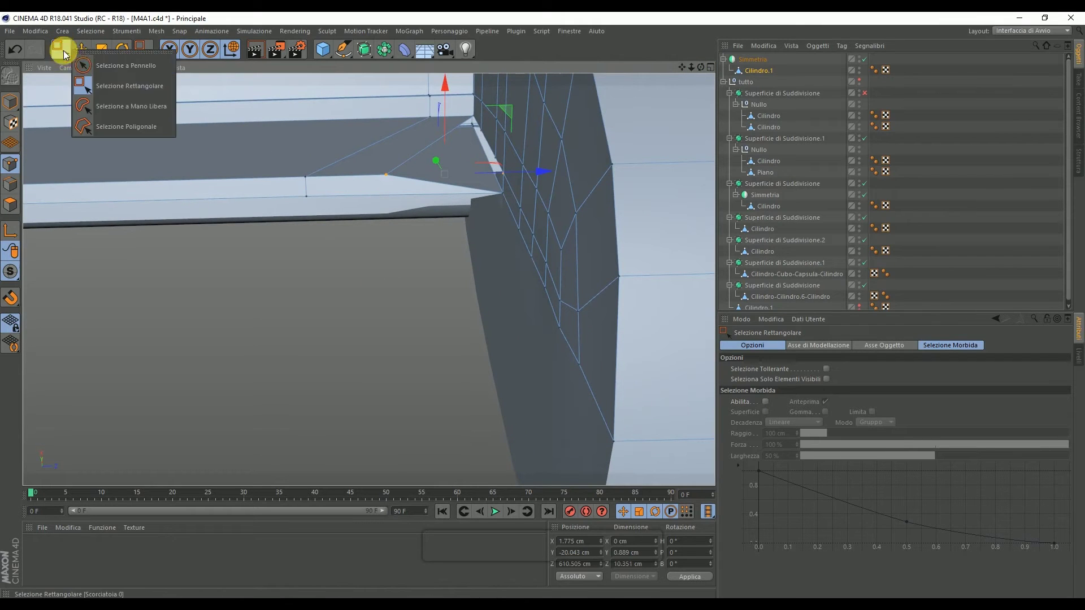
click(11, 202)
click(442, 168)
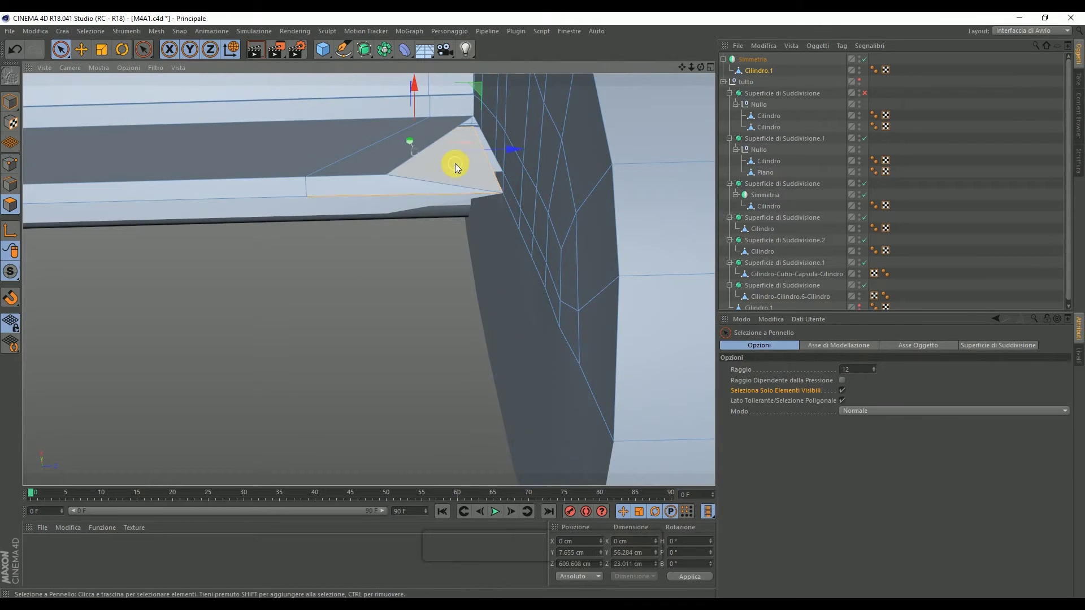
key(s)
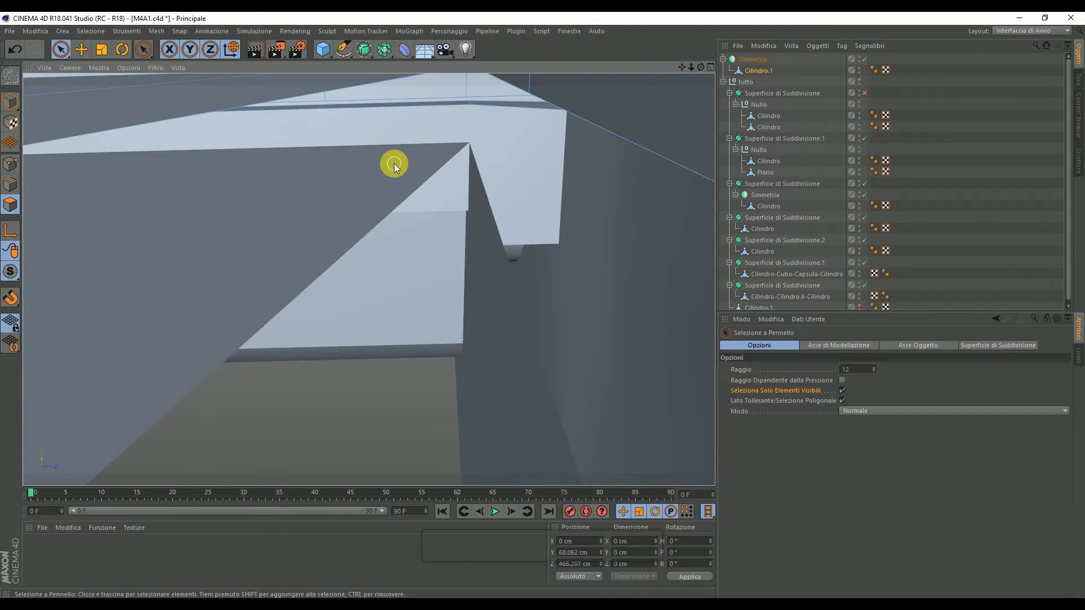
key(ctrl+shift+z)
key(ctrl+shift+z)
key(ctrl+shift+z)
key(ctrl+shift+z)
key(ctrl+shift+z)
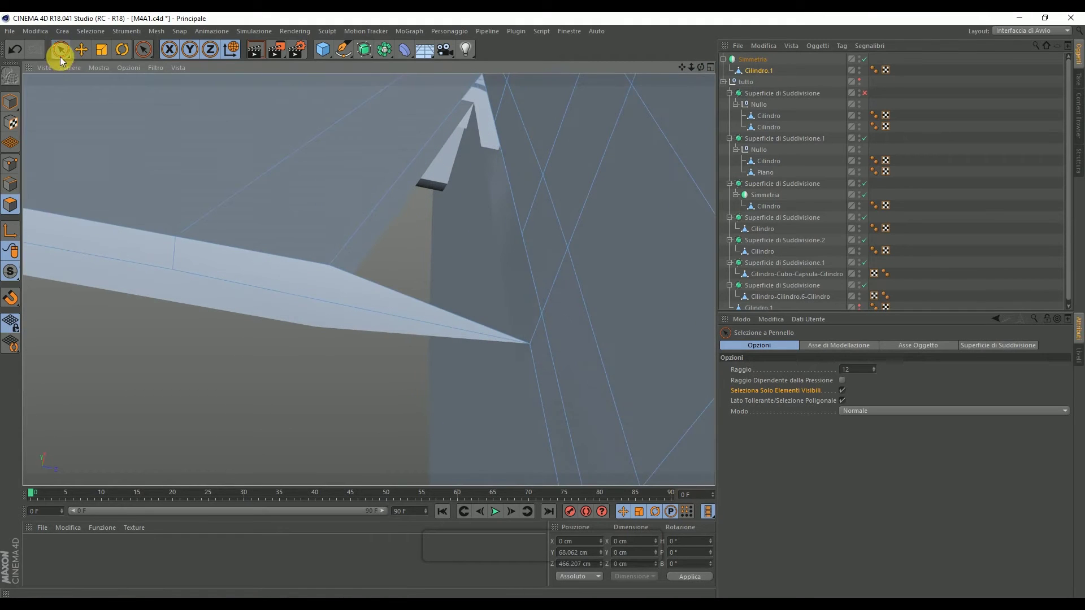
Step: Weld the panel tip onto the neighbouring body point
click(10, 164)
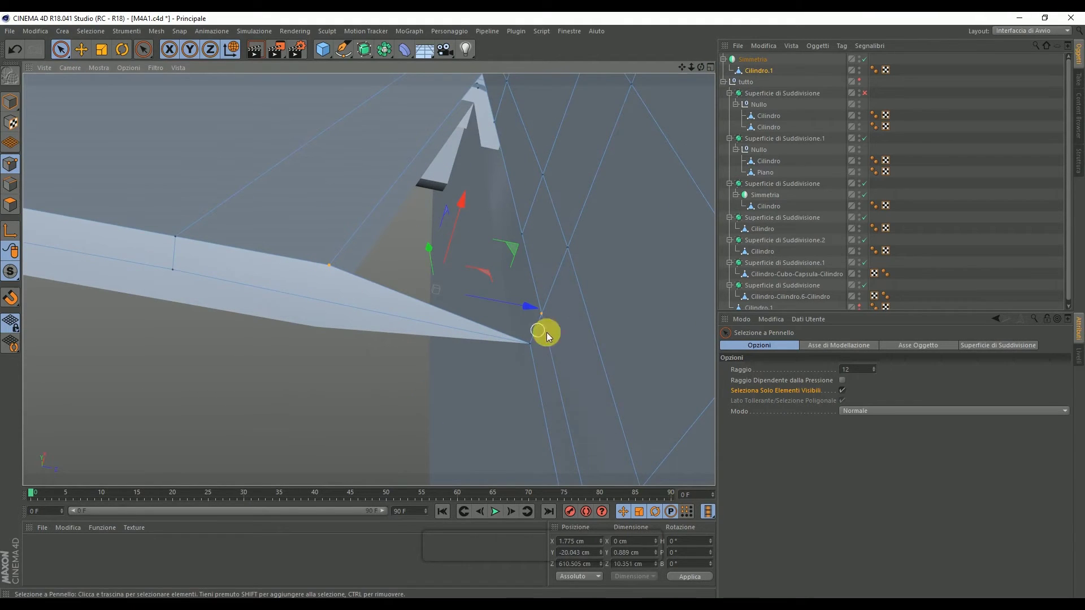
right_click(577, 341)
click(618, 487)
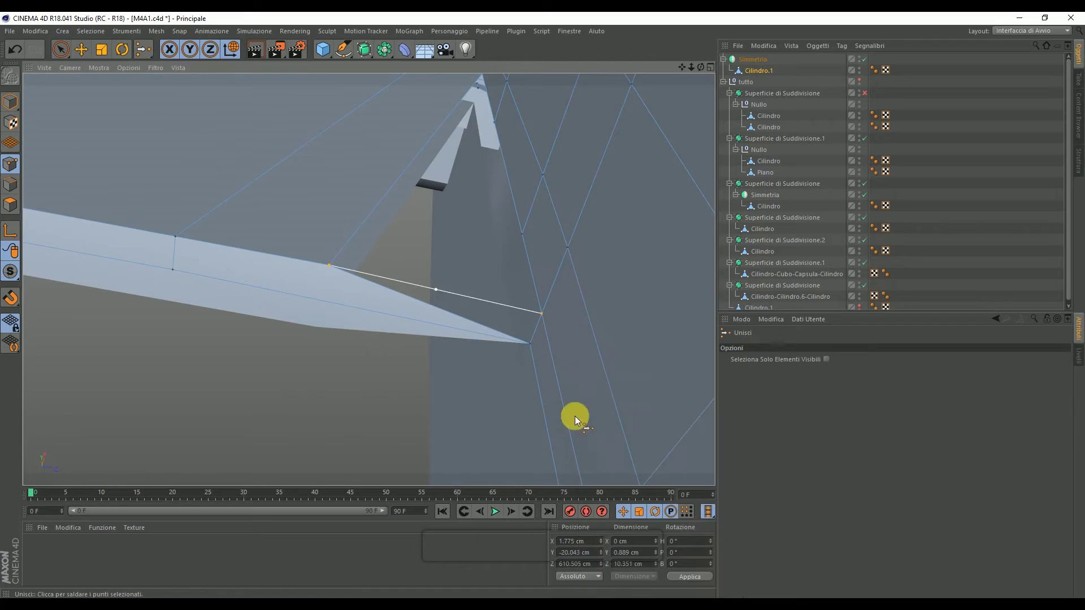
click(544, 317)
scroll(546, 310, down, 3)
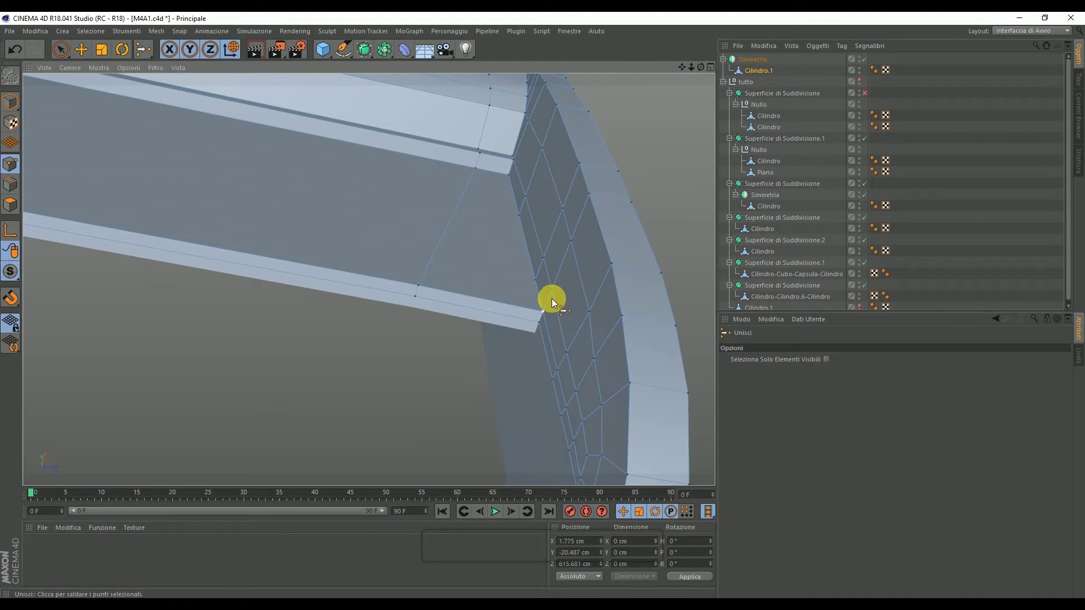
drag(60, 49, 113, 70)
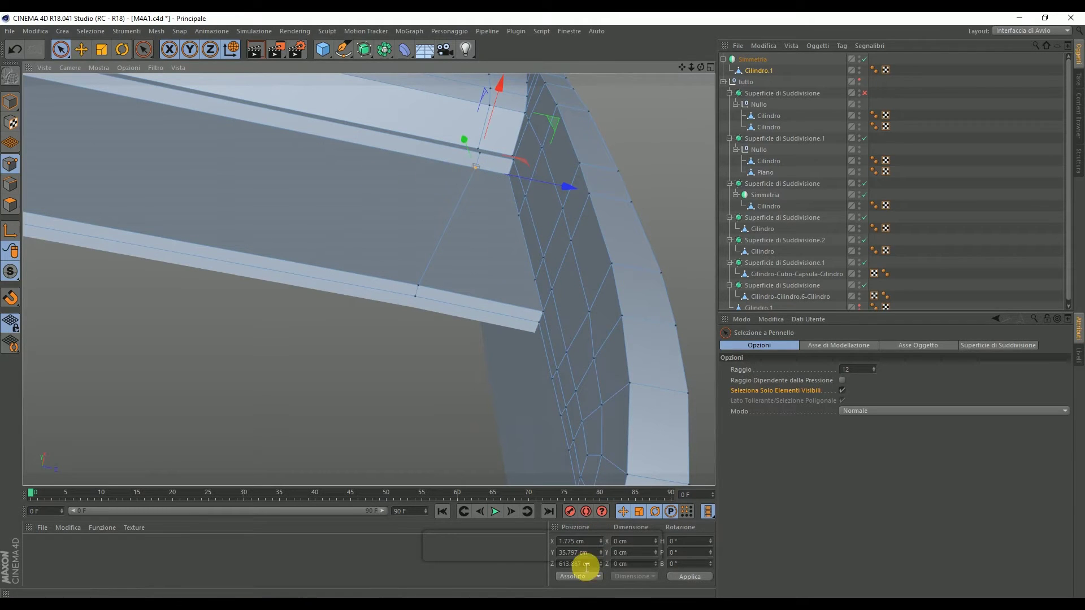
Step: Apply a fixed Z value to the panel's upper corner point with Set Point Value
click(414, 305)
right_click(414, 305)
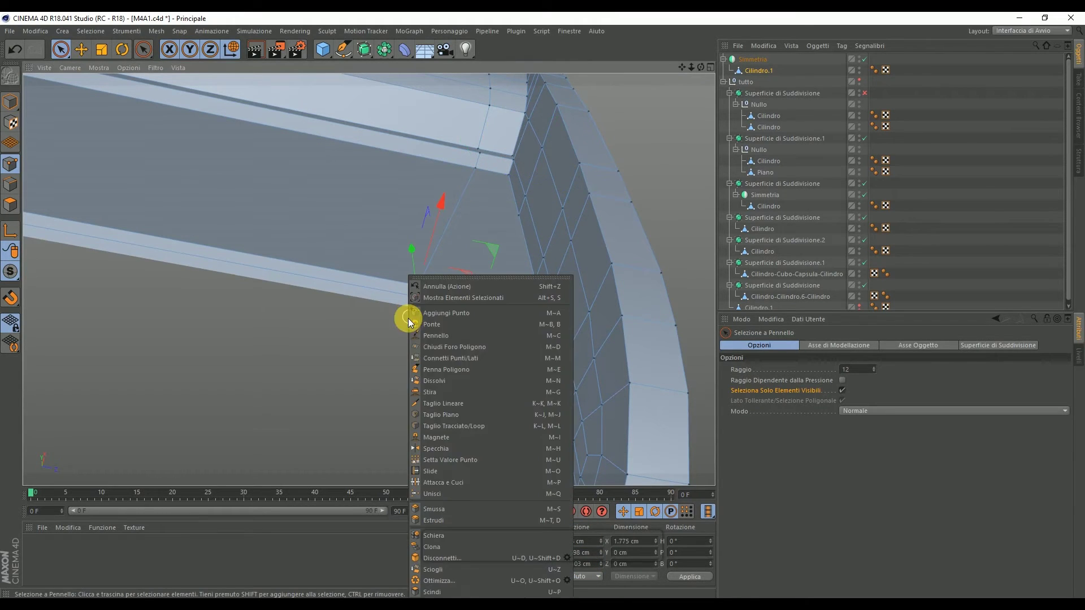
click(435, 450)
click(796, 382)
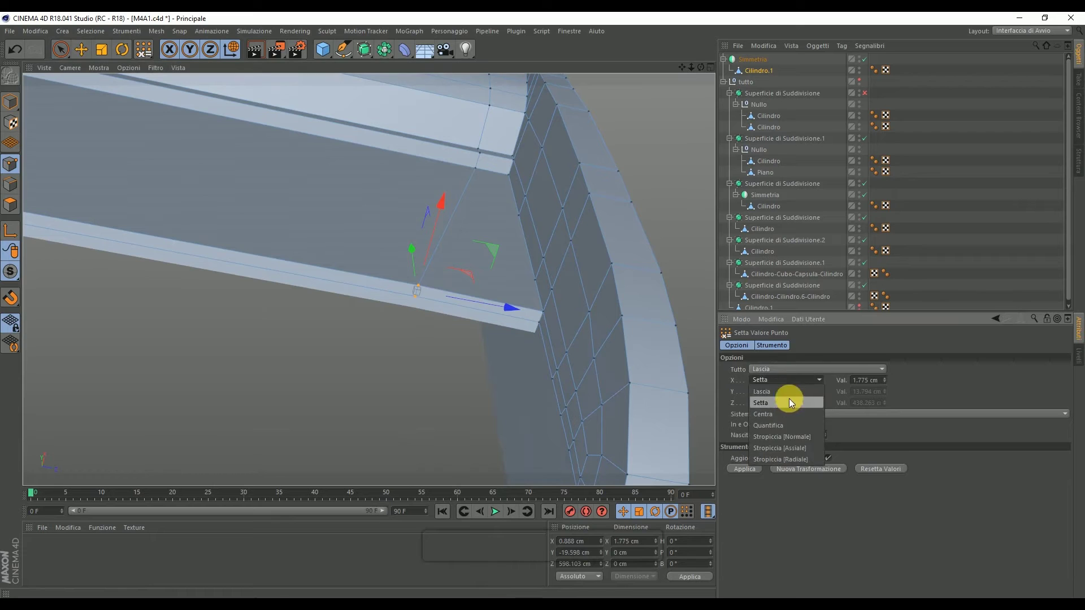
click(785, 393)
click(774, 414)
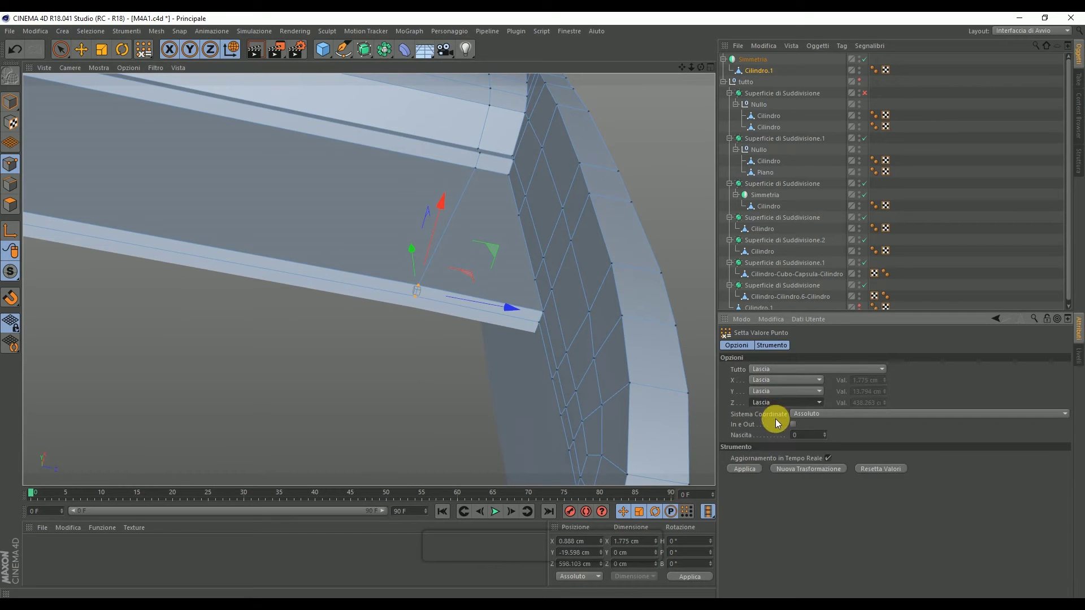
click(775, 425)
click(863, 404)
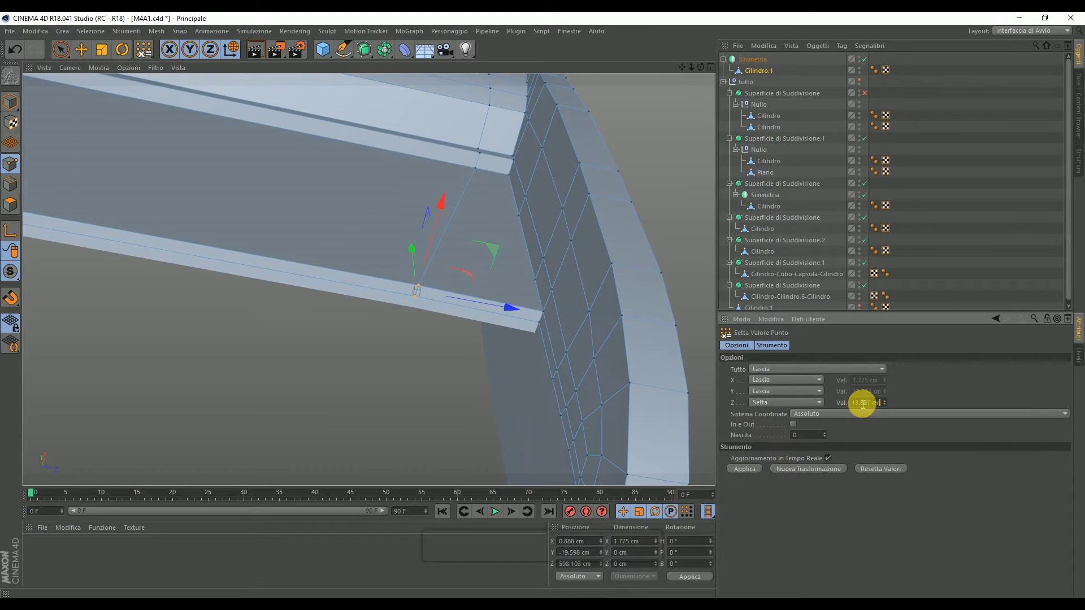
click(745, 469)
drag(701, 69, 690, 68)
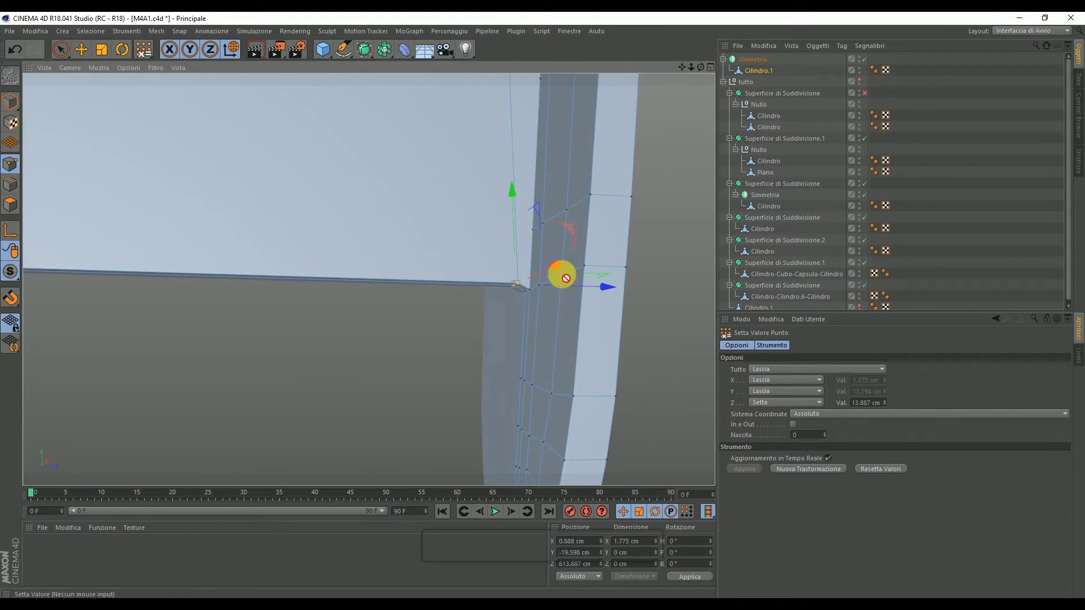
Step: Set the corner point's Y to -20.487 cm, leaving Z unchanged
click(60, 49)
click(532, 294)
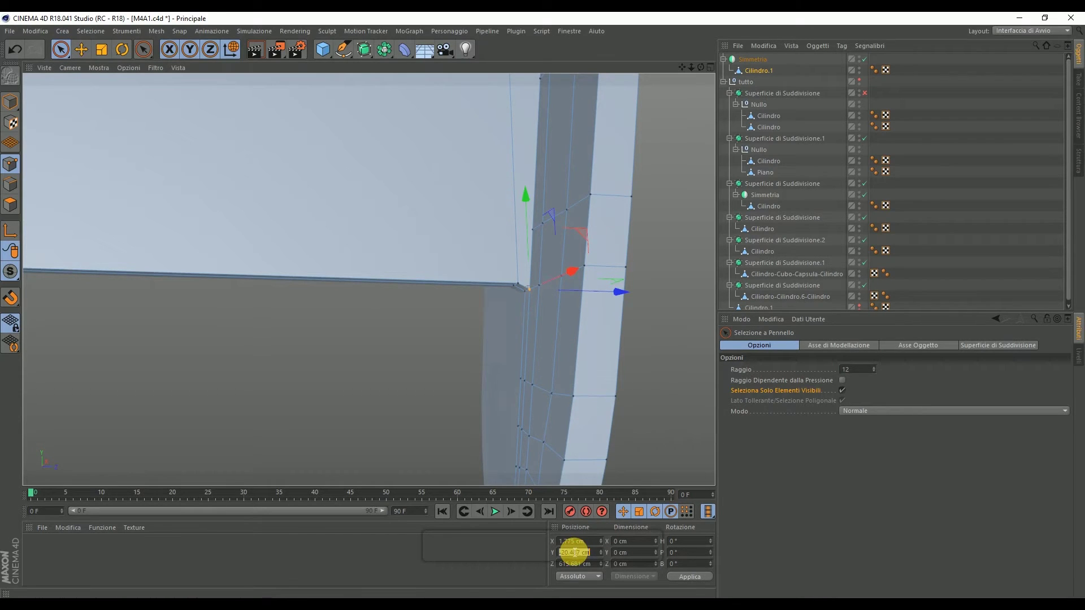
click(510, 294)
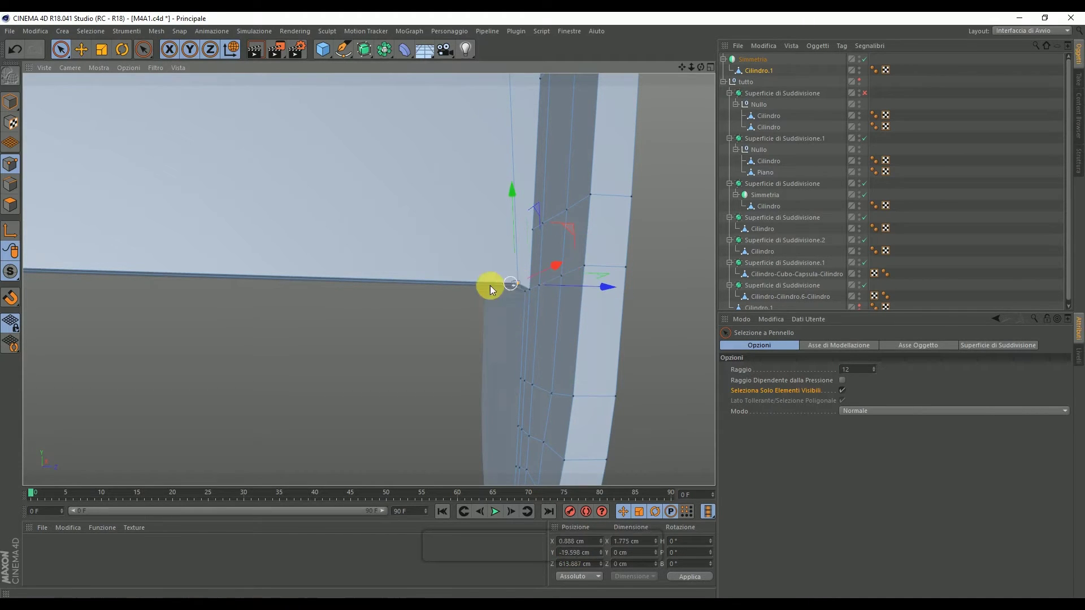
right_click(418, 278)
click(456, 458)
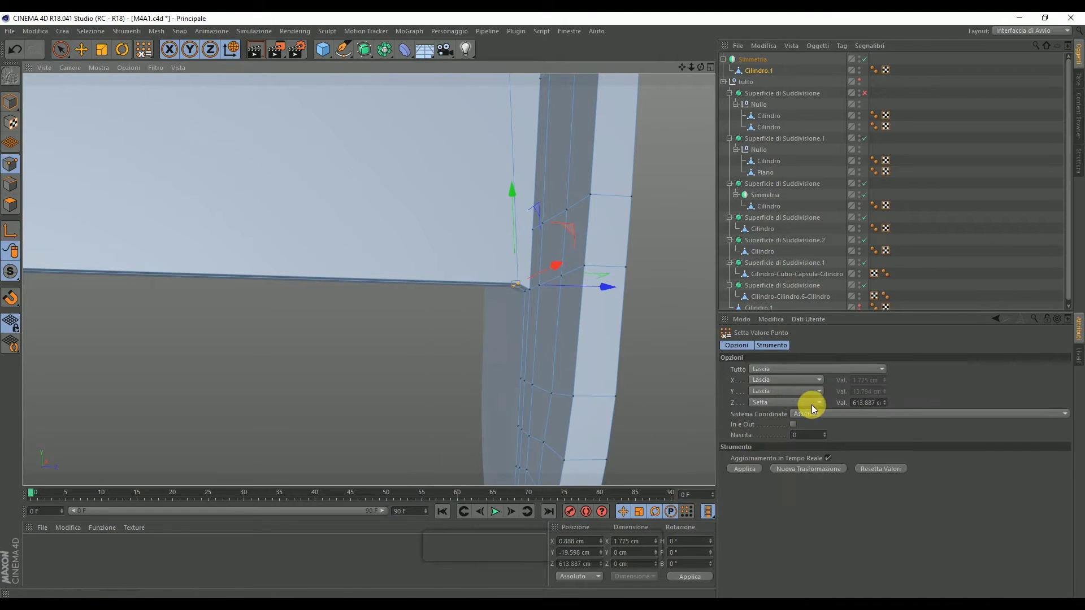
click(811, 405)
click(811, 391)
click(775, 415)
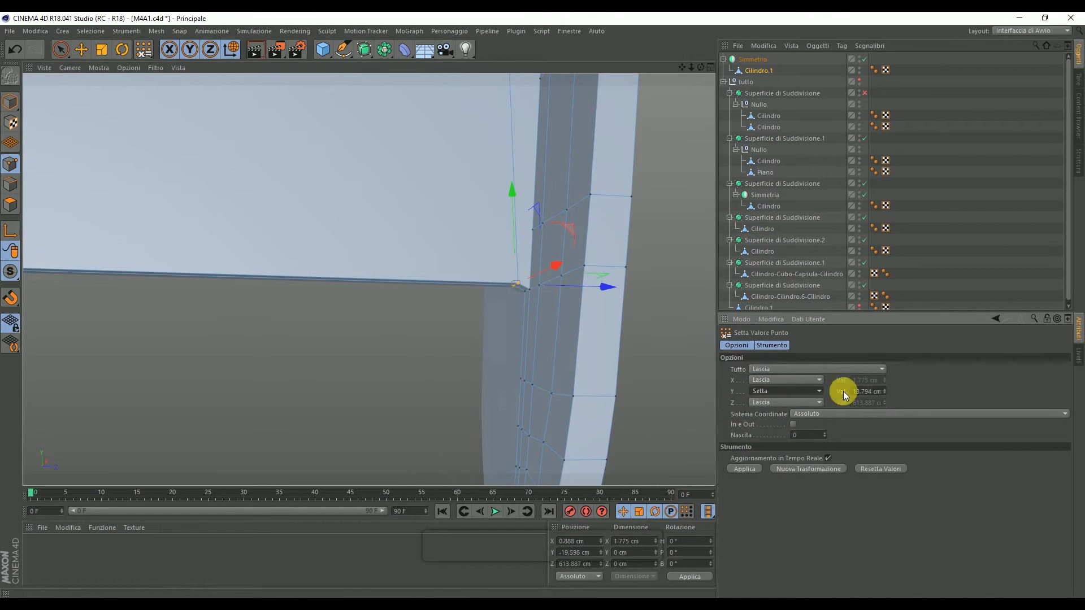
double_click(859, 391)
text(20.487)
click(744, 469)
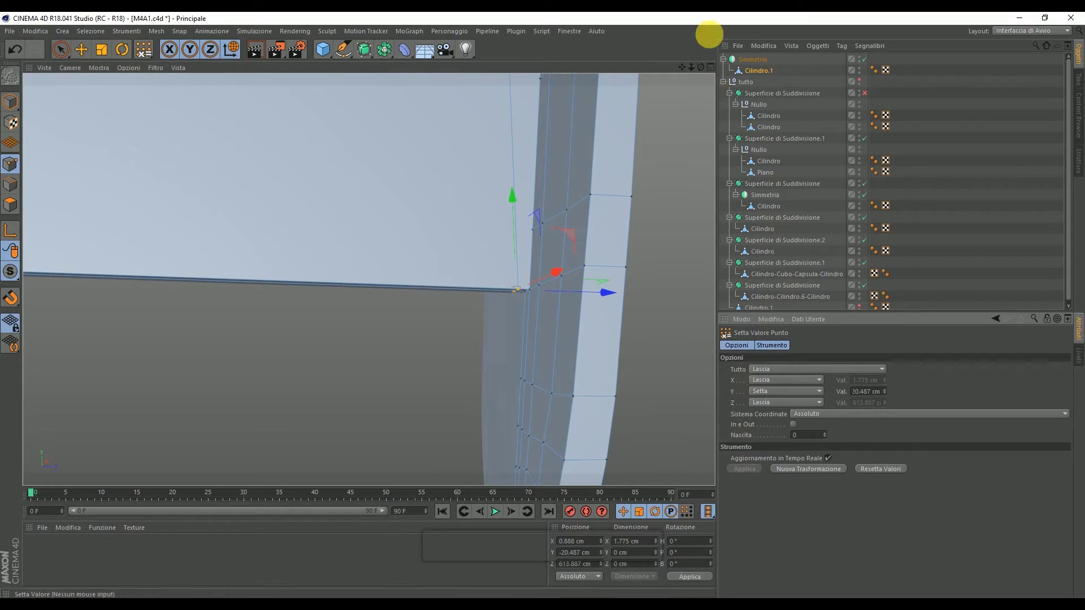
mouse_move(690, 66)
mouse_down()
mouse_move(699, 71)
mouse_move(686, 70)
mouse_up()
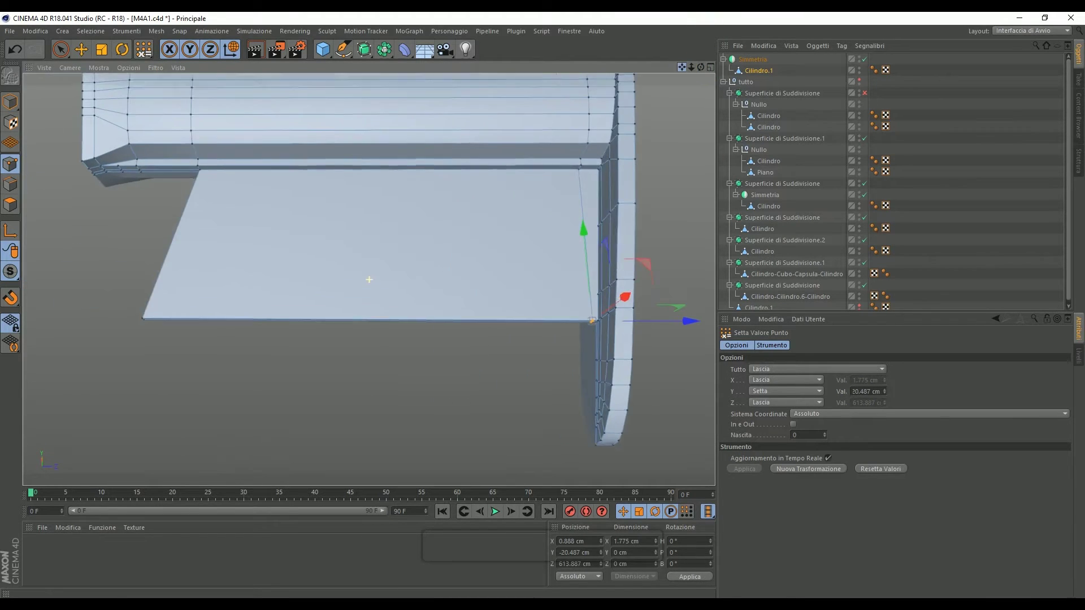
Step: Maximize the side view and set the plate's lower-left corner point to X 2.569
middle_click(511, 164)
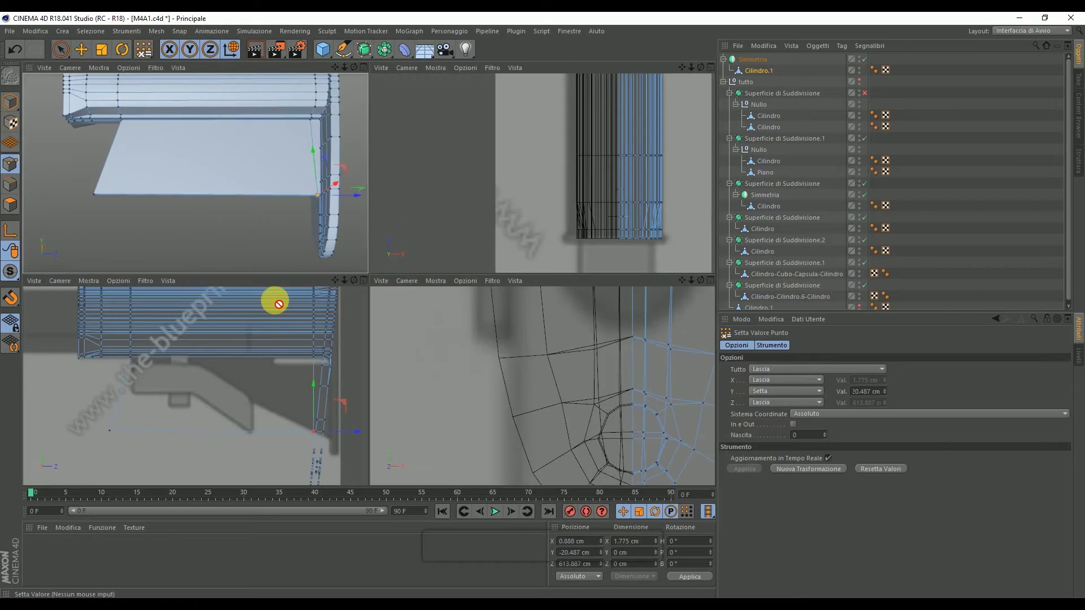
middle_click(278, 303)
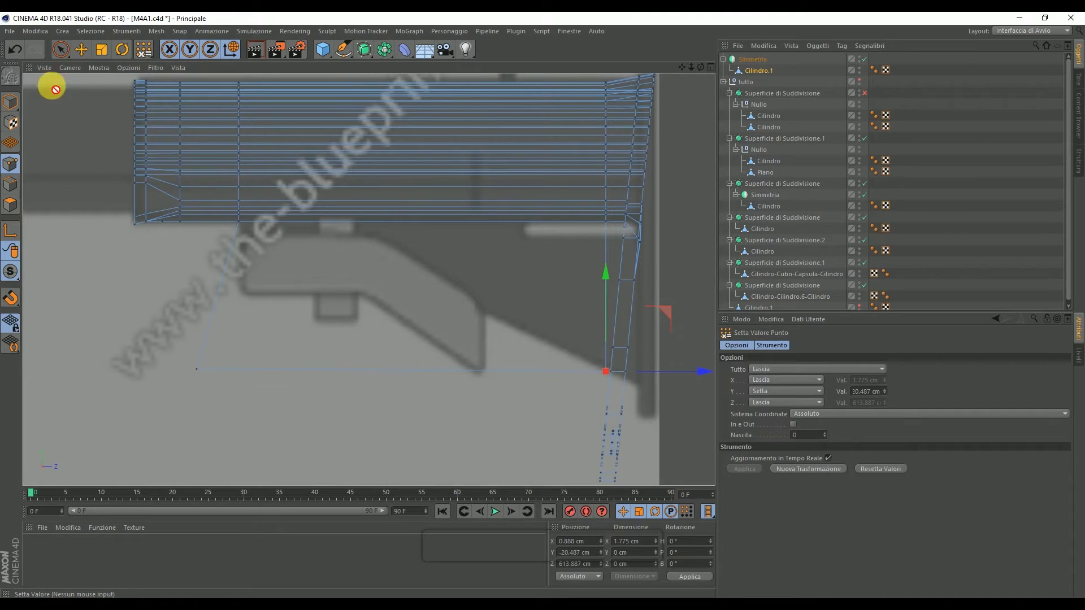
drag(59, 50, 86, 84)
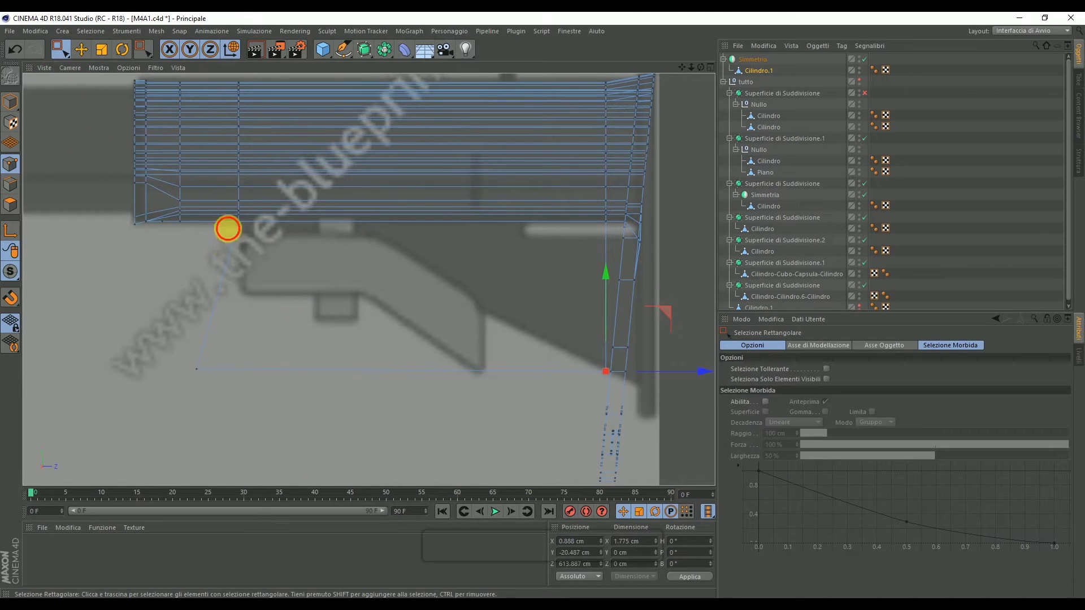
click(239, 222)
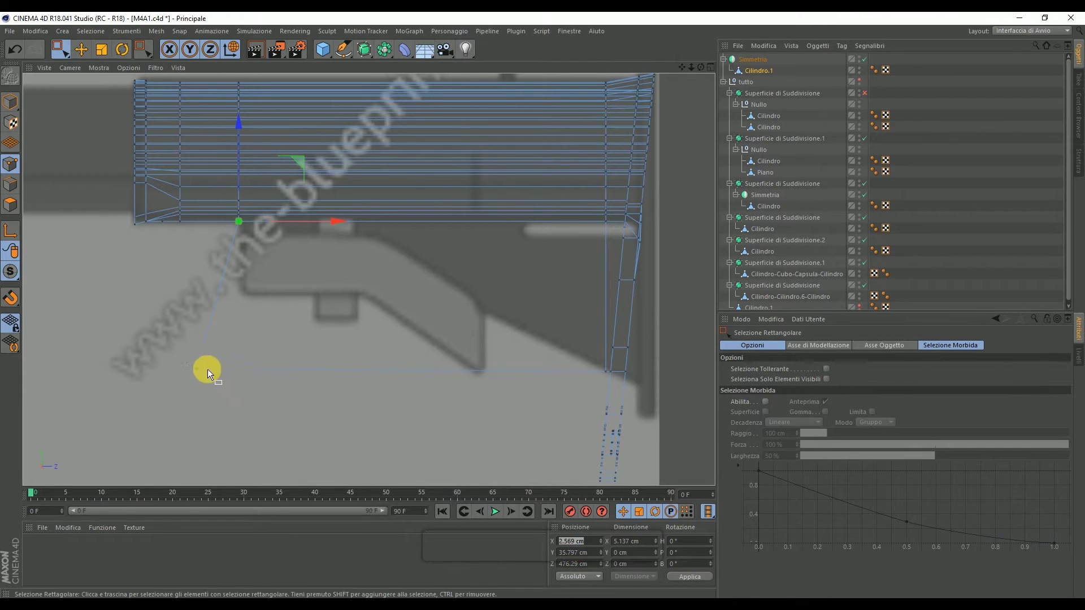
click(196, 369)
text(2.569)
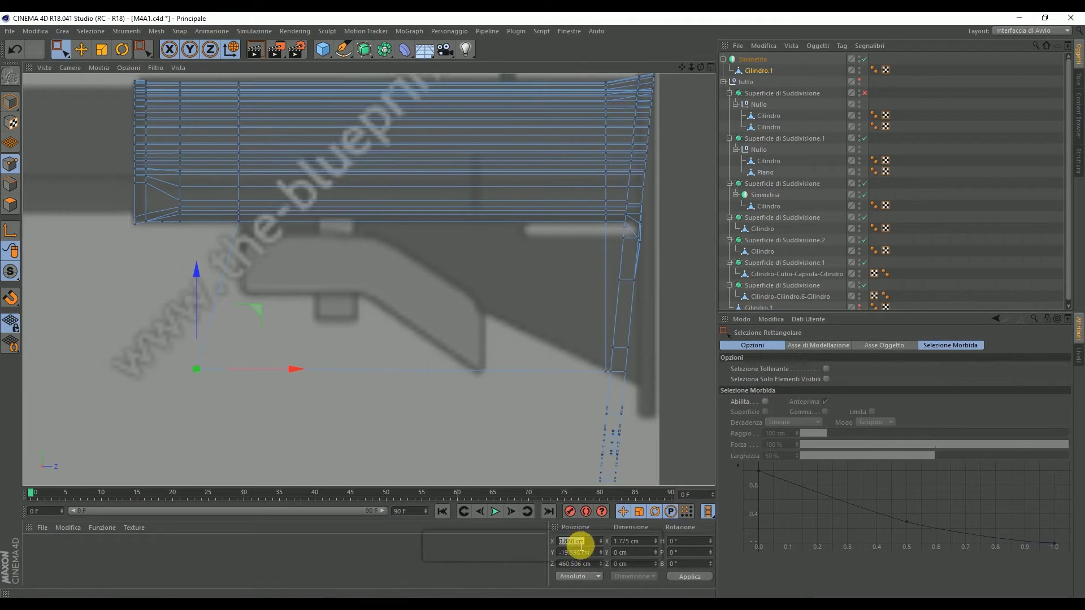
key(Return)
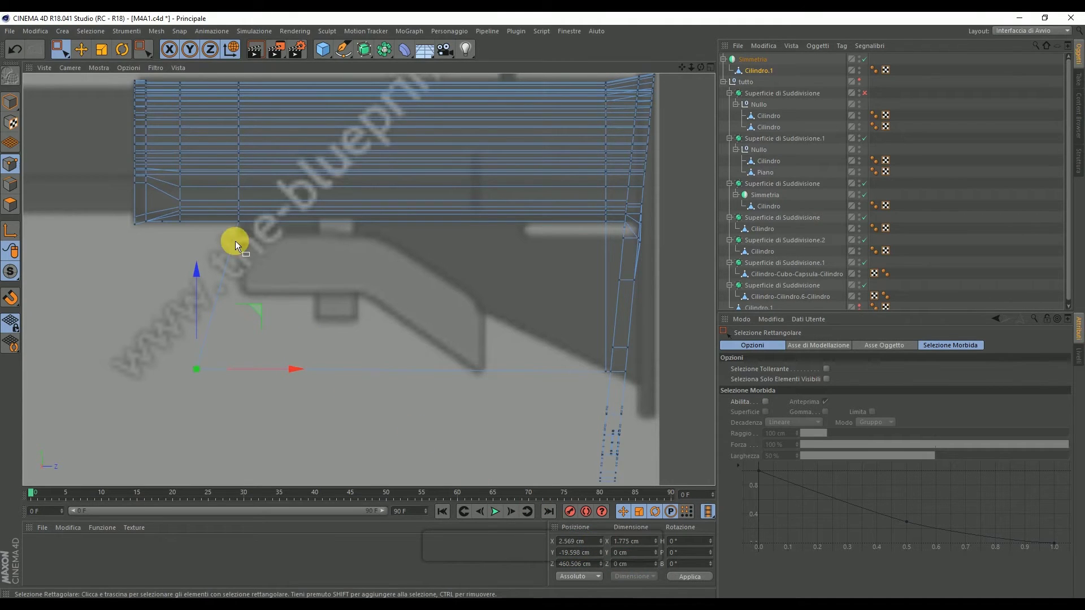
Step: Give the corner point the stock vertex's Z of 476.29 and raise it along Y
drag(235, 240, 261, 219)
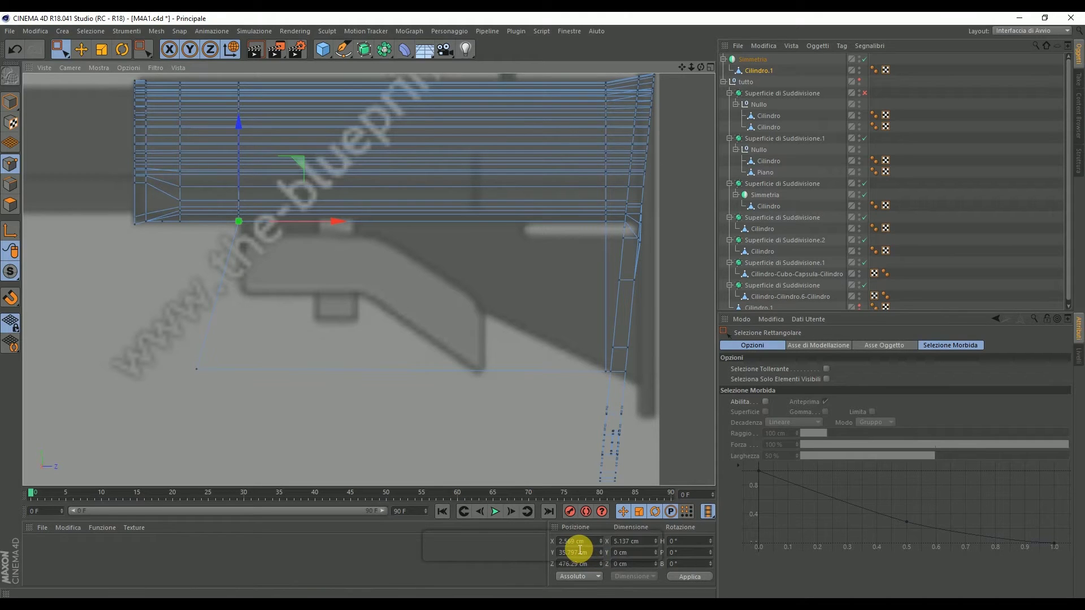
click(573, 564)
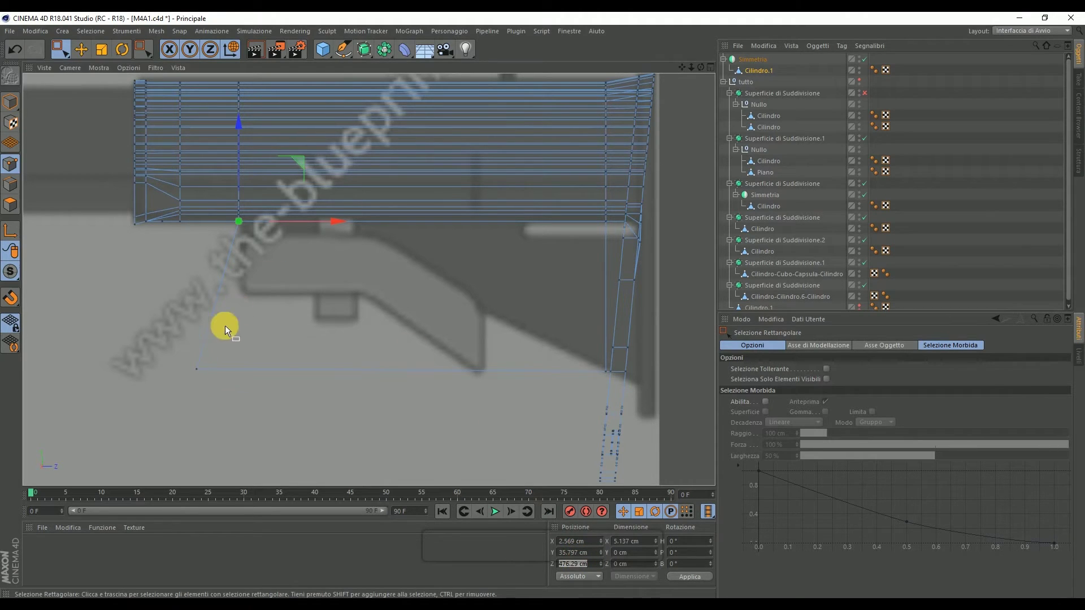
key(ctrl+z)
click(687, 578)
drag(241, 274, 246, 191)
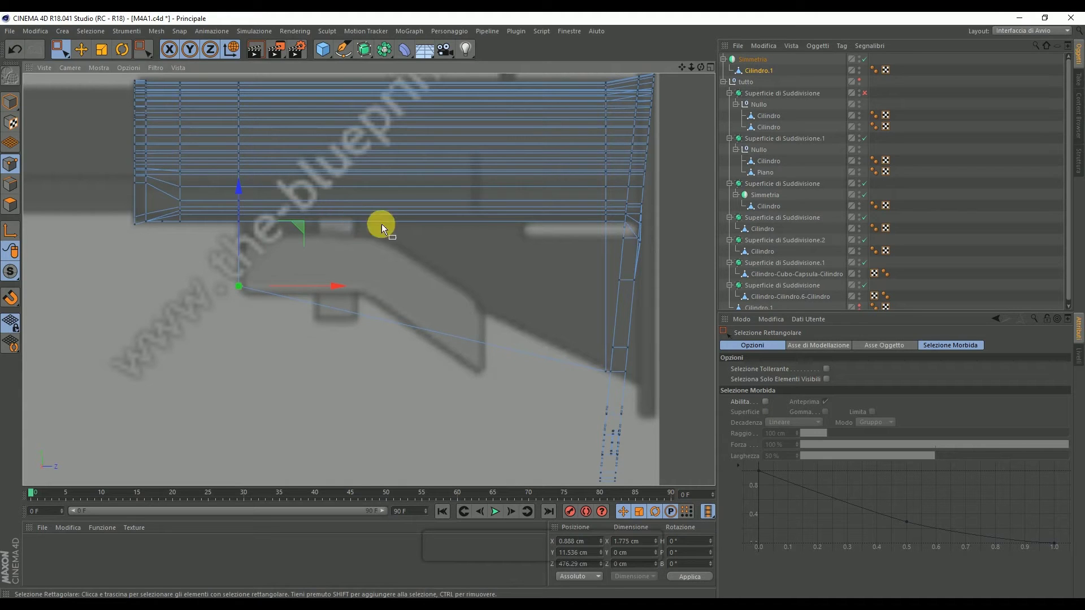
Step: Cut a vertical edge loop at 35.202% through stock and plate, then raise its lower point
right_click(419, 242)
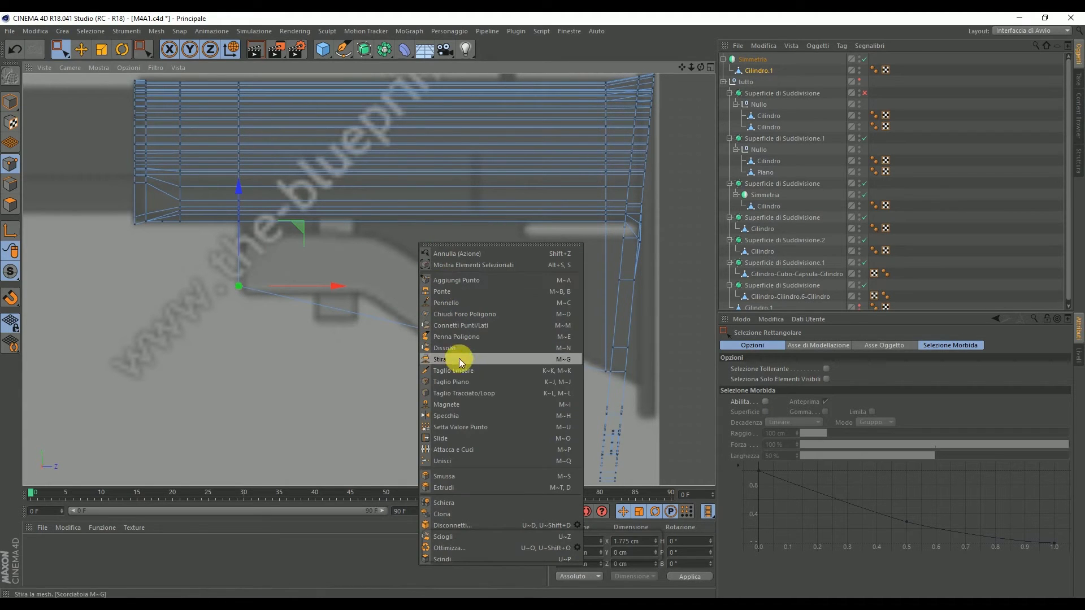
click(482, 393)
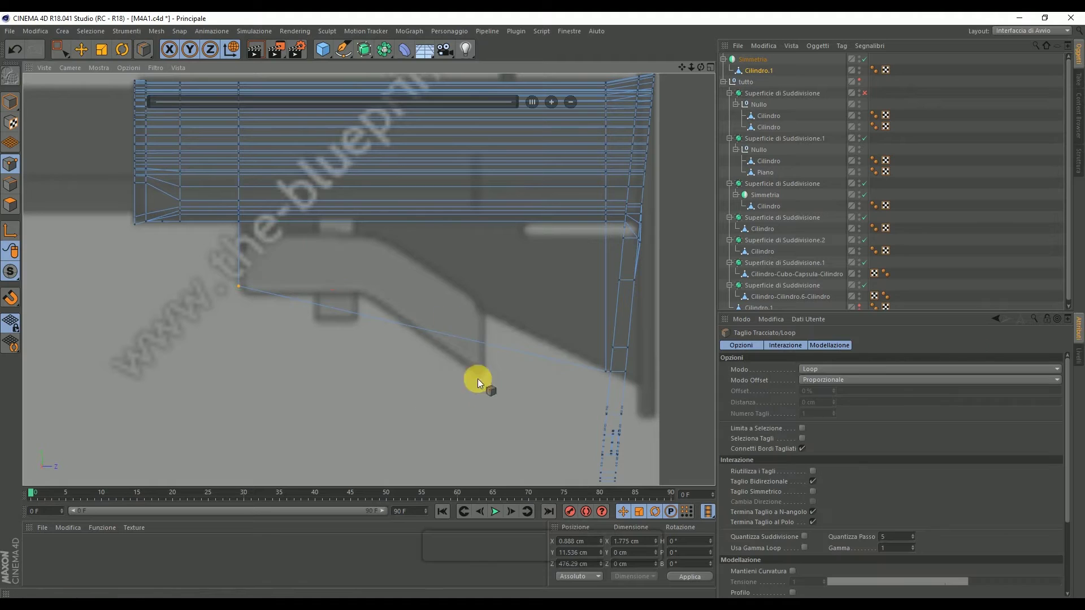
click(368, 184)
drag(60, 50, 88, 77)
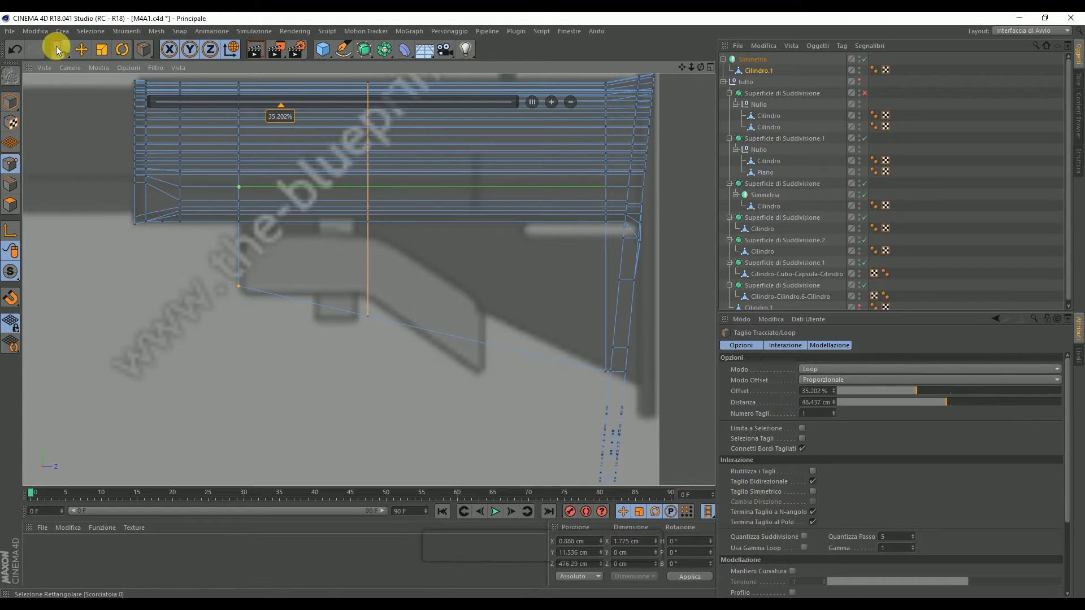
click(90, 85)
mouse_move(387, 328)
mouse_down()
mouse_move(369, 168)
mouse_move(384, 191)
mouse_up()
Step: Set the new loop's plate point to Y 11.536 and slide it back to Z 549.507
drag(227, 271, 313, 314)
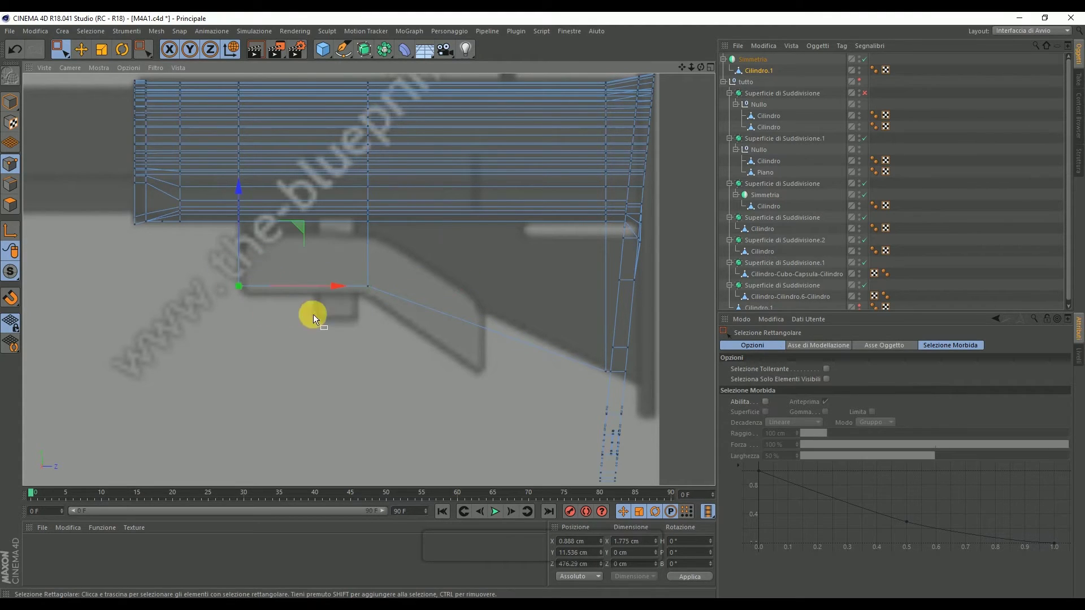
drag(362, 313, 398, 269)
click(579, 553)
text(11.536)
key(Return)
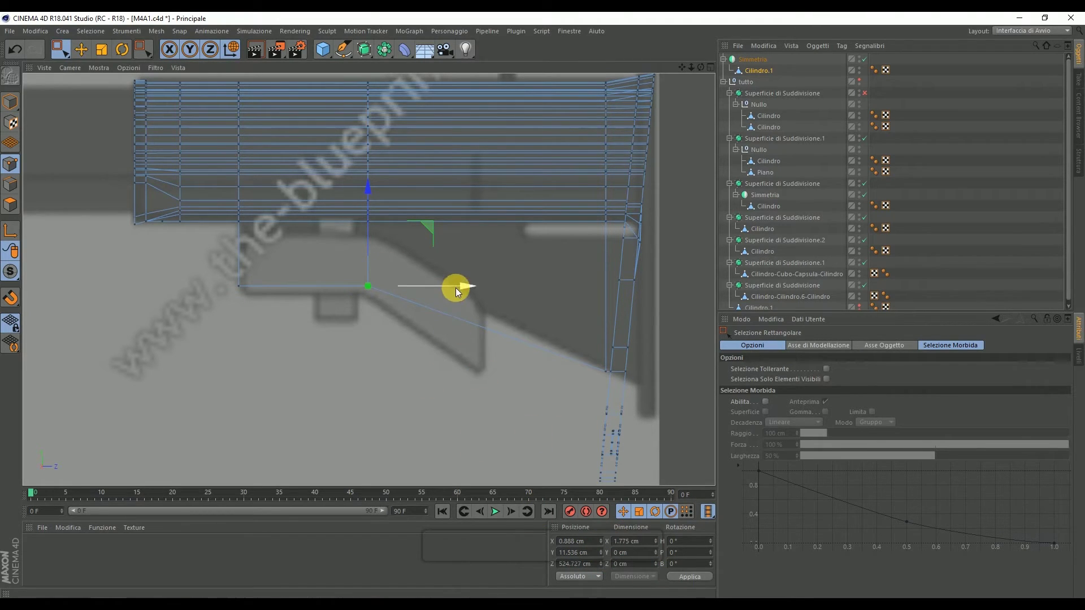
drag(455, 287, 517, 286)
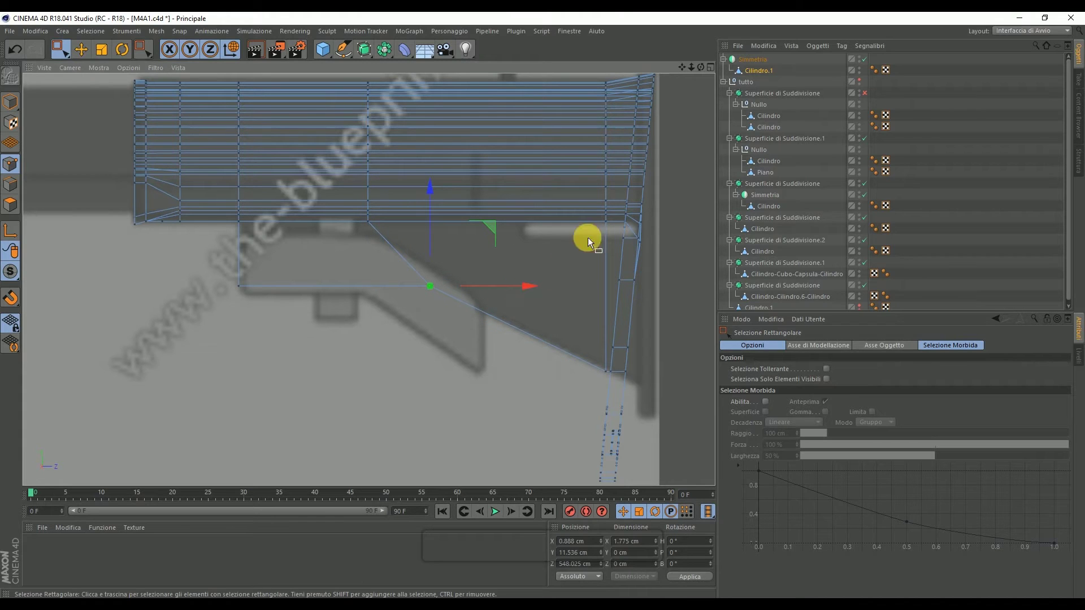
drag(530, 286, 534, 284)
click(575, 563)
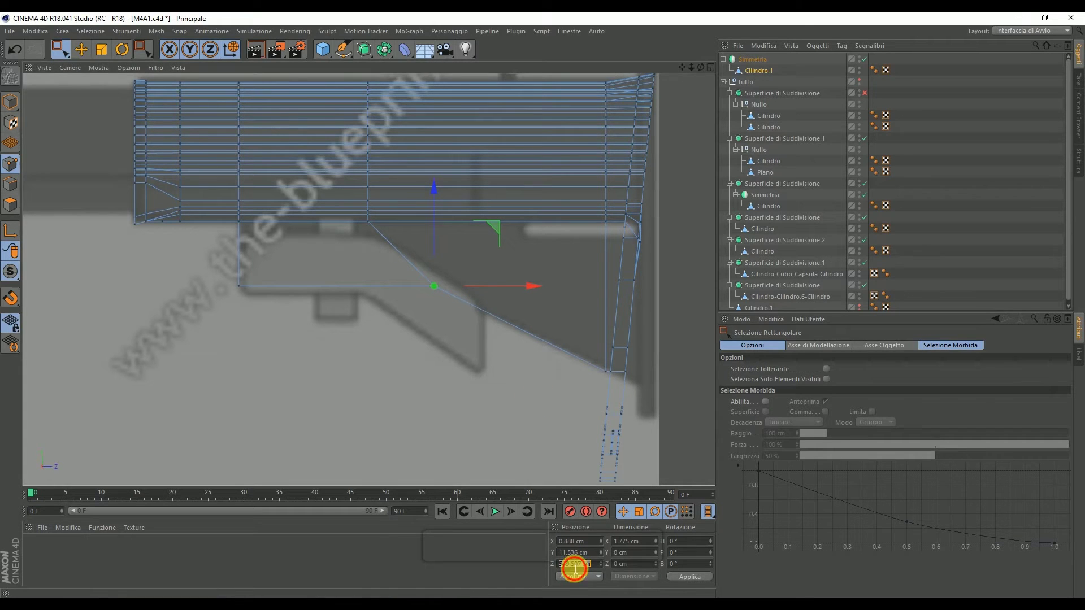
Step: Select the whole vertical loop and set all its points to Z 549.507 with Set Point Value
drag(350, 232, 388, 84)
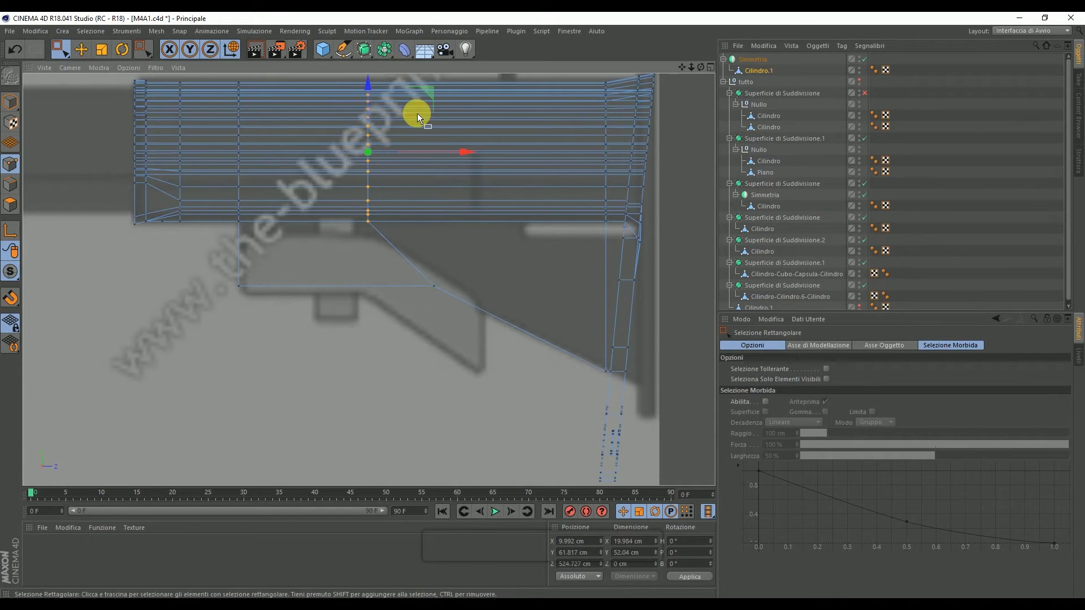
right_click(417, 113)
click(461, 297)
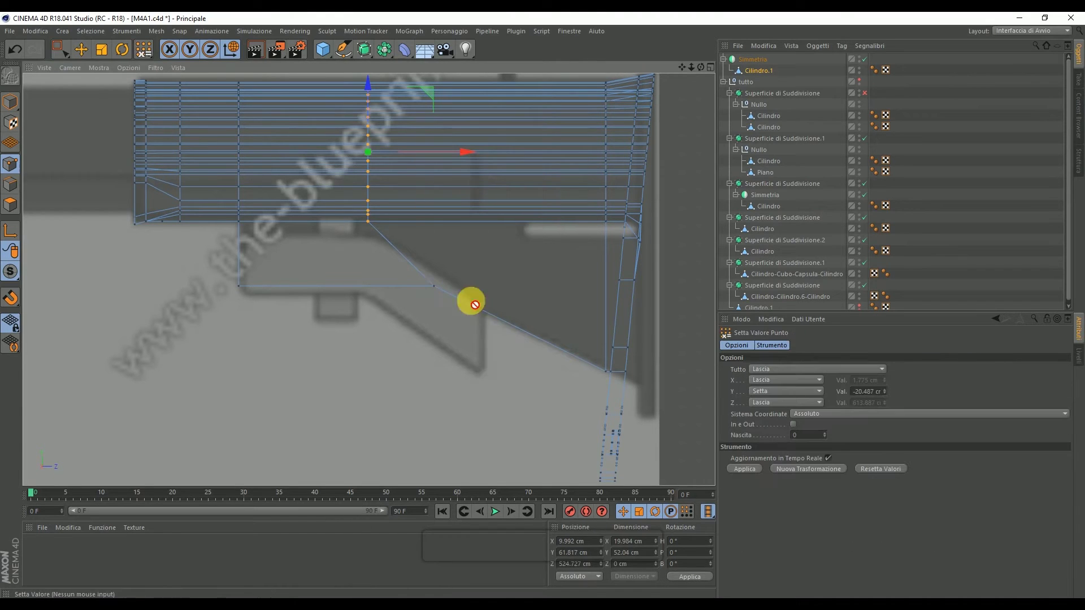
click(808, 392)
click(802, 402)
click(786, 427)
text(549.507)
click(744, 469)
Step: Inspect the straightened loop in the perspective view, then return to the side view
middle_click(522, 255)
middle_click(315, 170)
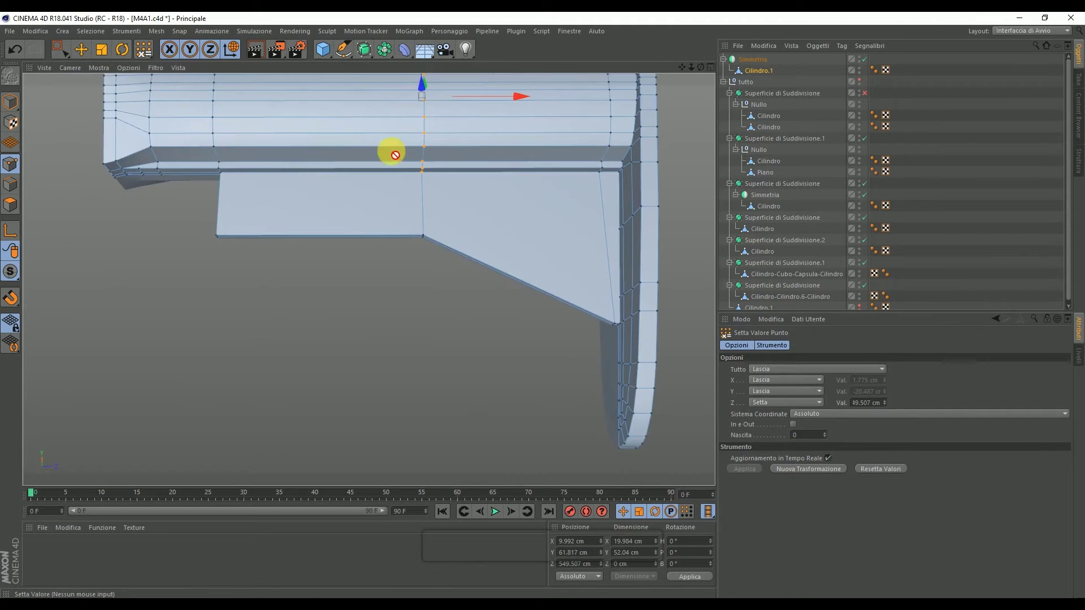
mouse_move(690, 66)
mouse_down()
mouse_move(734, 84)
mouse_move(697, 68)
mouse_up()
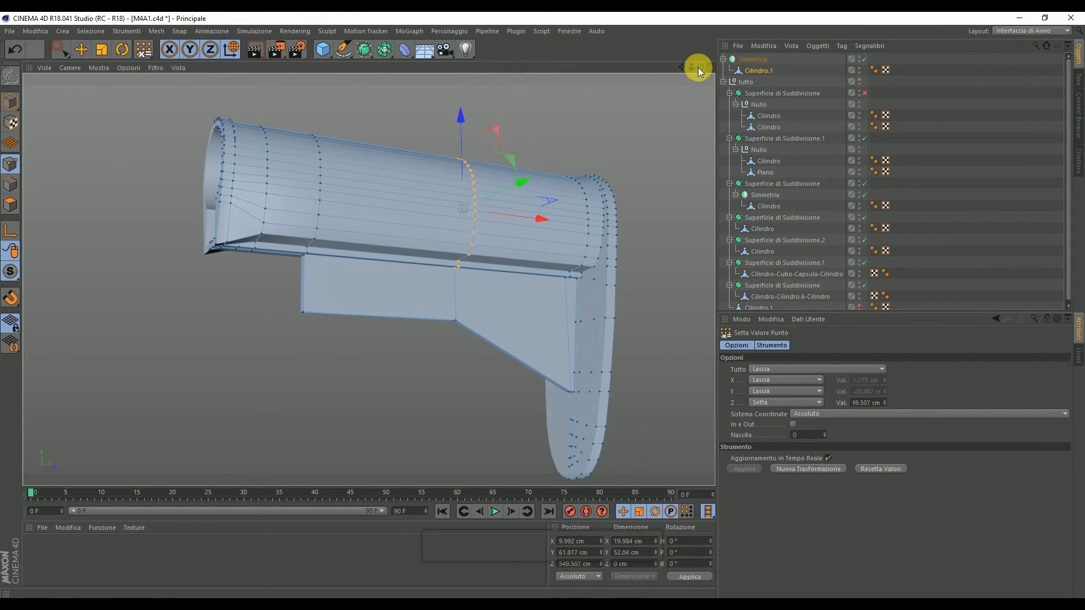
scroll(496, 333, up, 3)
scroll(496, 333, down, 2)
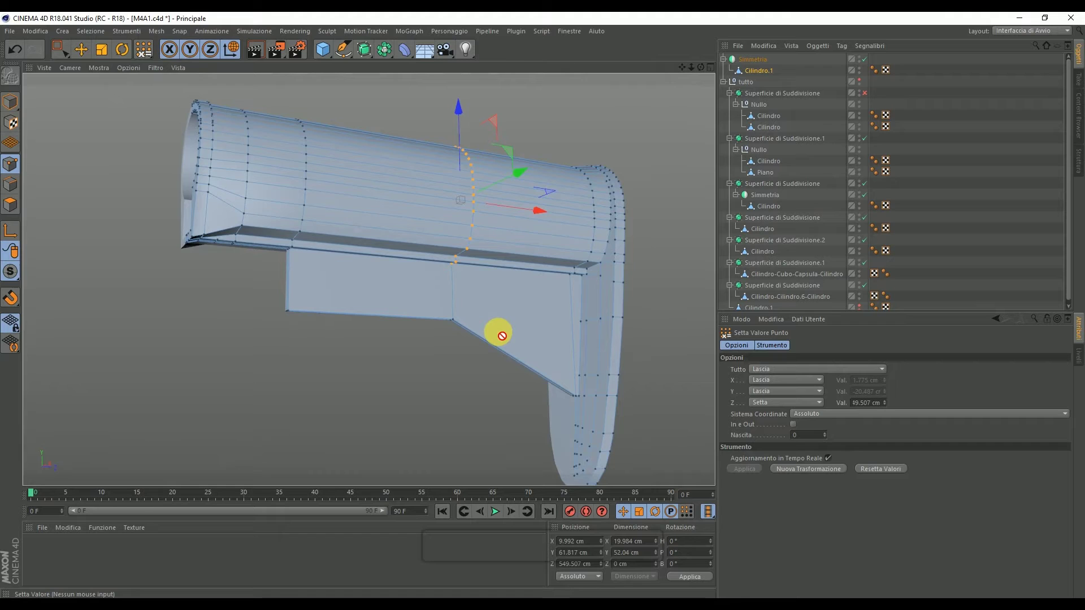
middle_click(502, 335)
middle_click(453, 332)
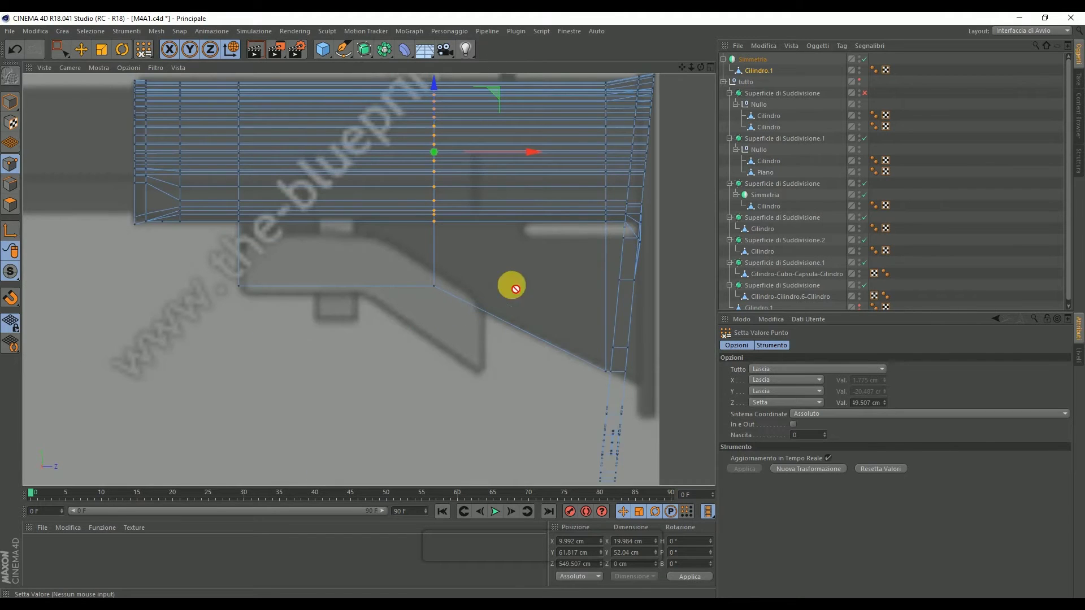
Step: Cut a horizontal edge loop at about 5.7% across the plate's slanted edge
right_click(533, 256)
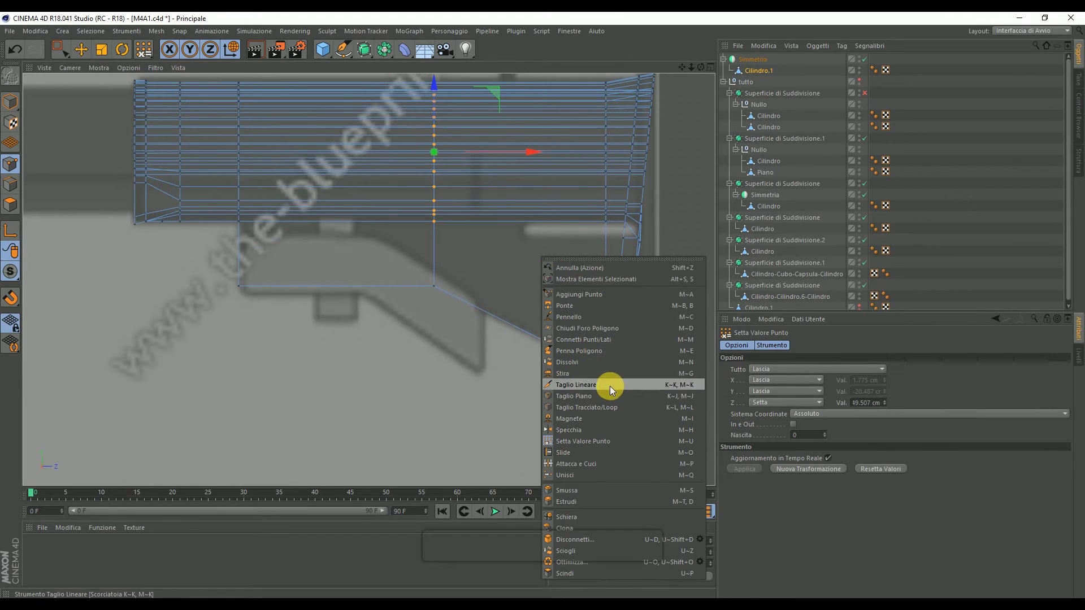
click(609, 405)
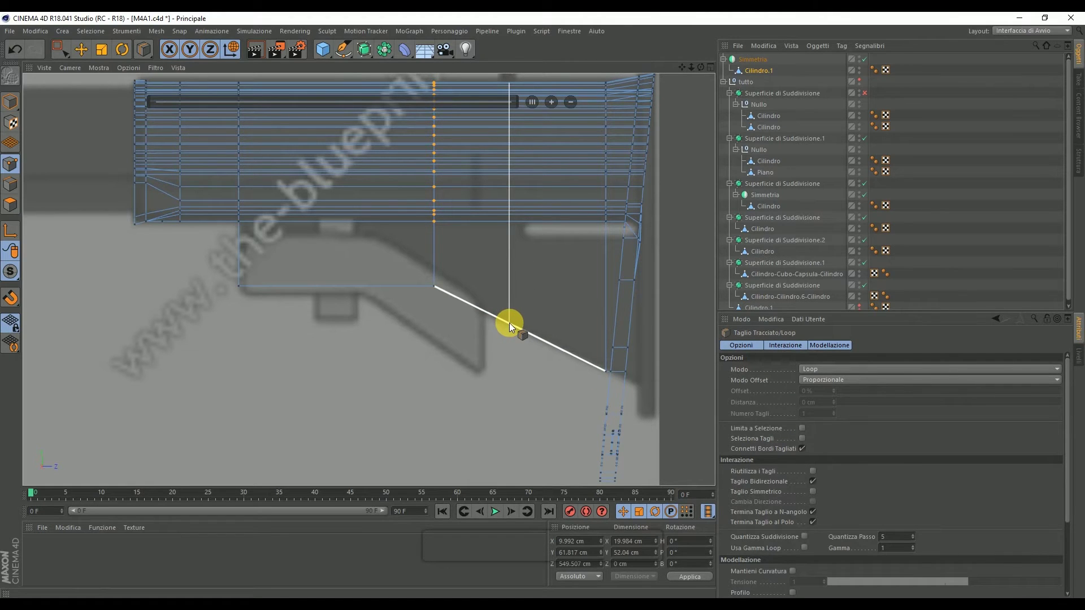
click(510, 323)
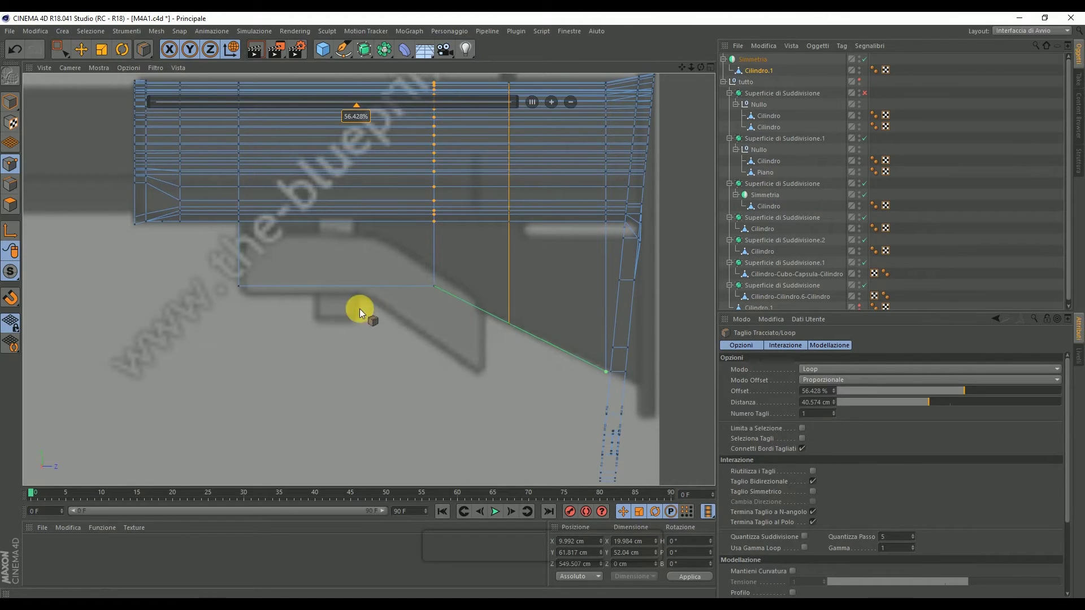
middle_click(235, 279)
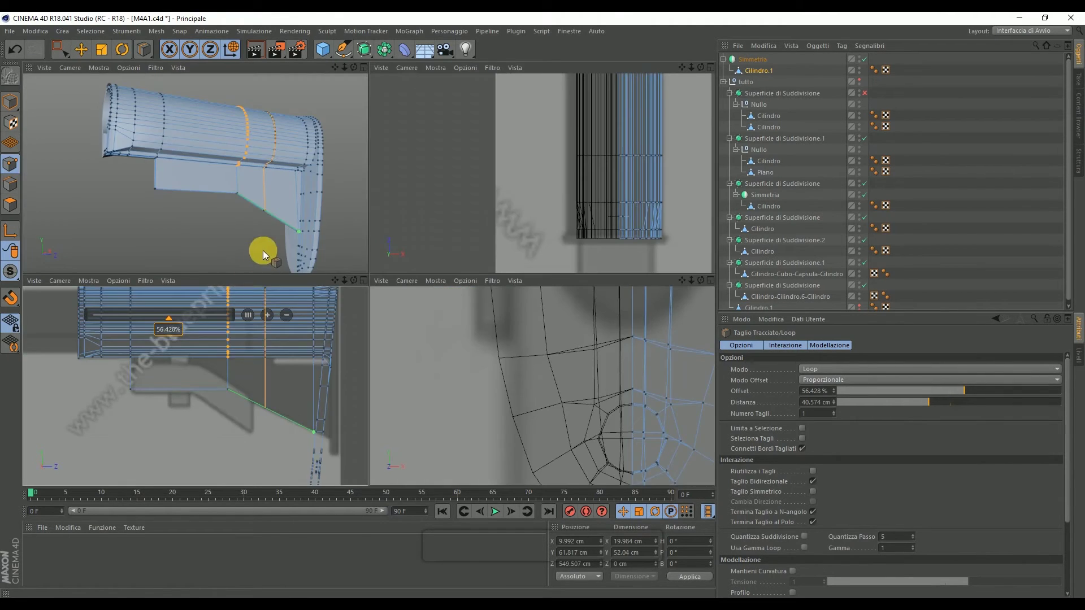
middle_click(262, 250)
scroll(275, 310, up, 5)
click(698, 120)
Step: Add further horizontal edge loops across the panel at about 11.6% and 46.4%
drag(701, 68, 700, 69)
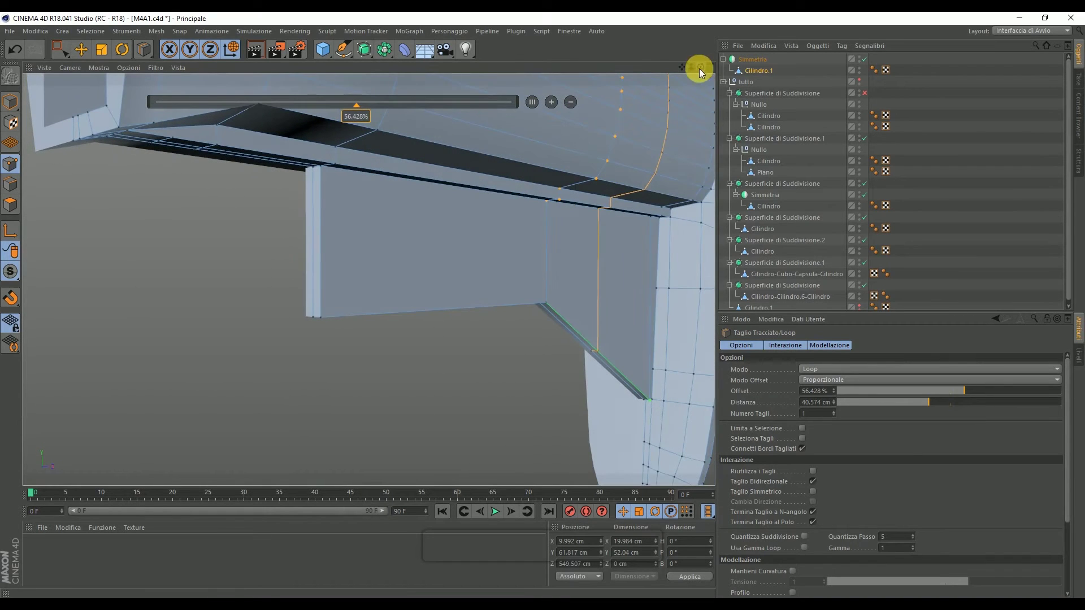
click(314, 308)
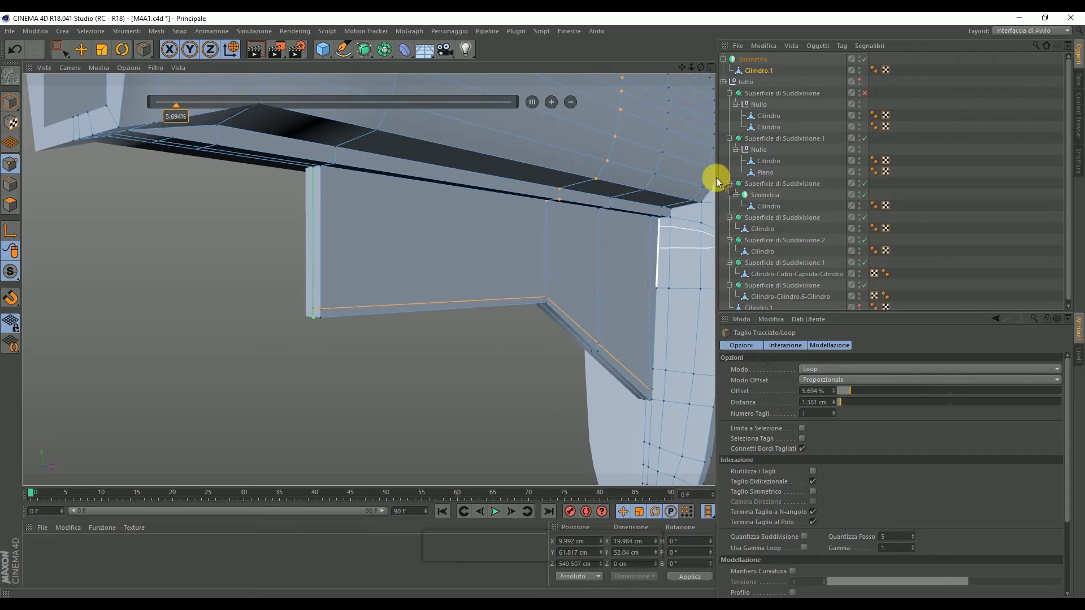
drag(691, 72, 498, 82)
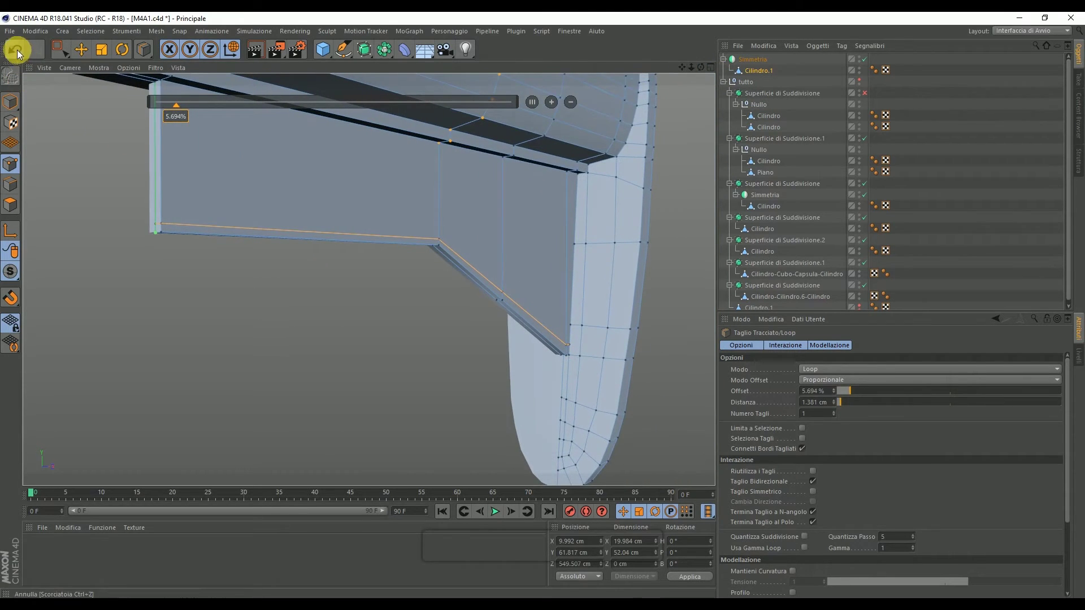
click(154, 208)
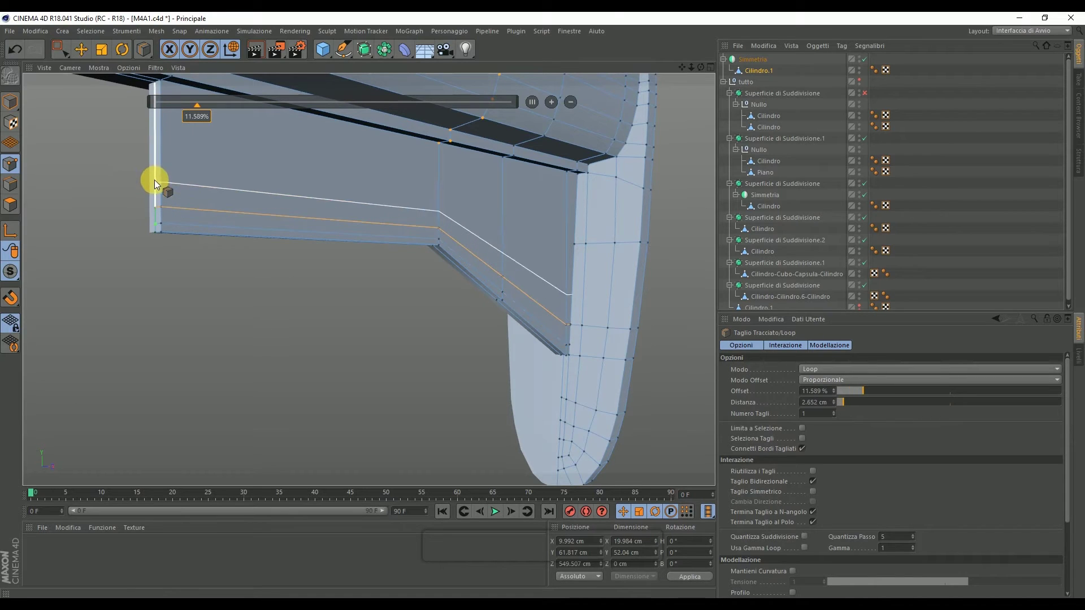
click(161, 139)
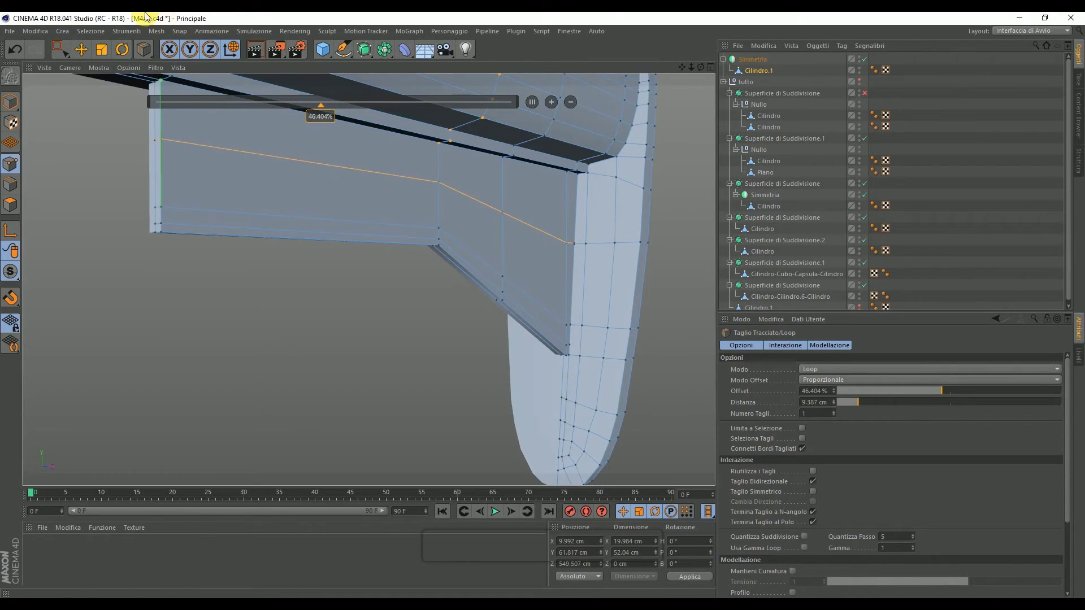
click(60, 52)
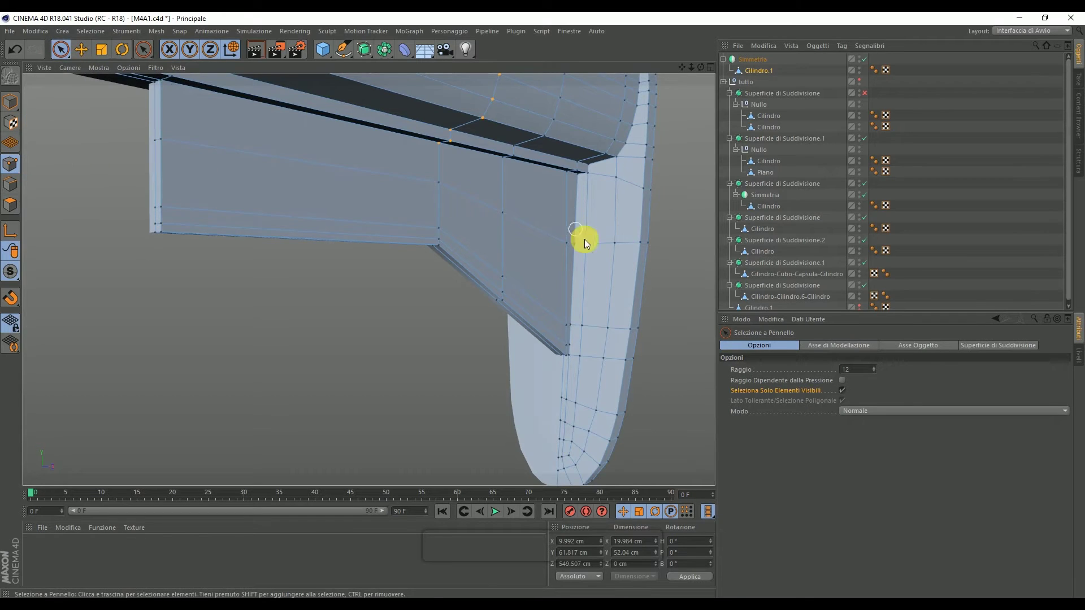
Step: Select the overlapping joint points with visible-only selection off, weld them, then undo
scroll(582, 242, up, 5)
scroll(579, 245, up, 3)
click(517, 232)
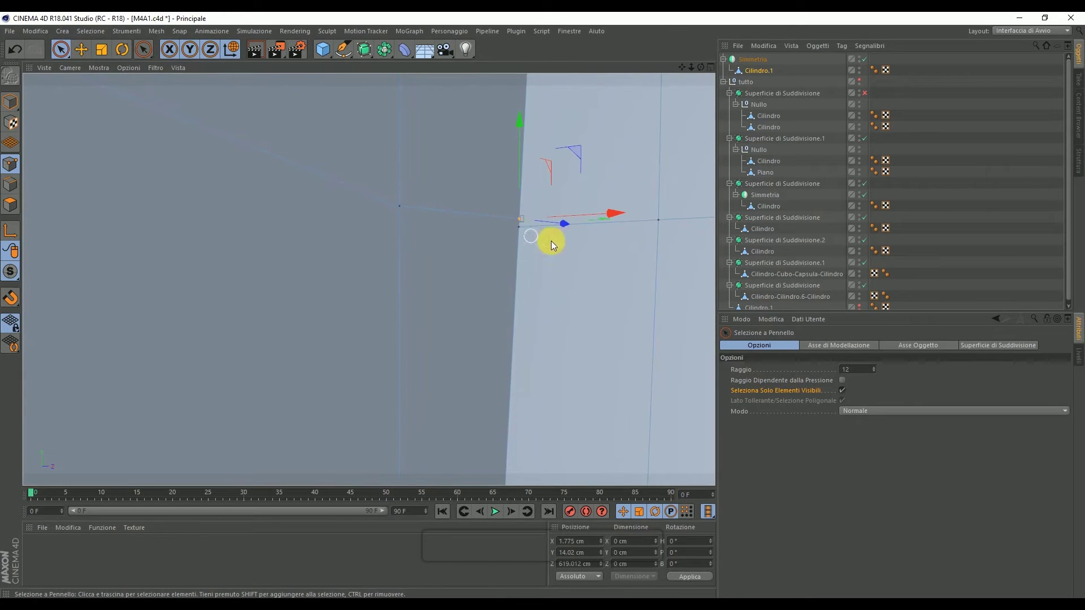
click(842, 390)
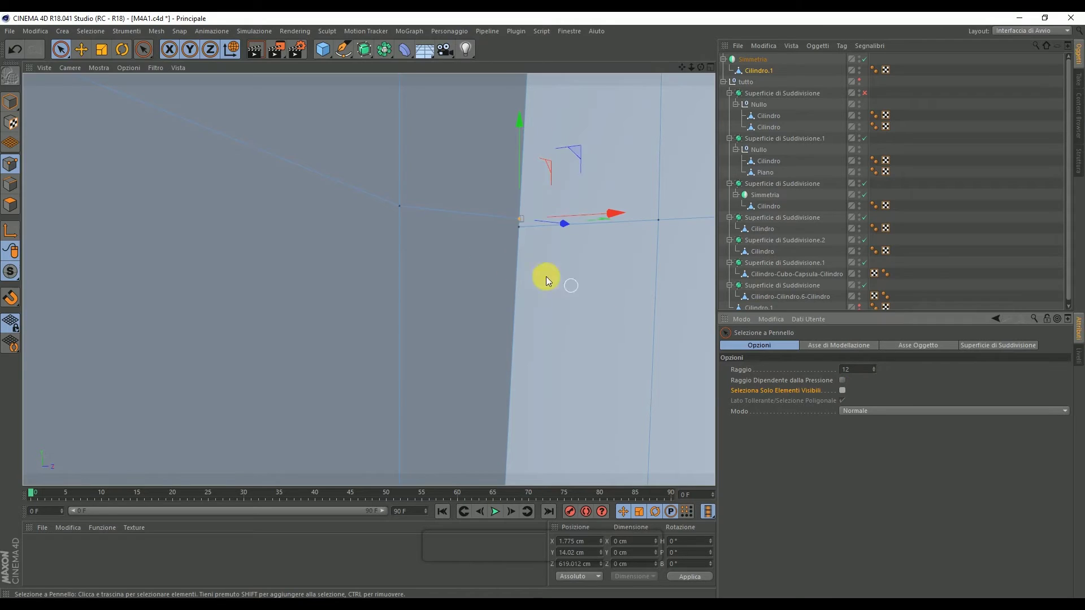
click(516, 219)
right_click(541, 241)
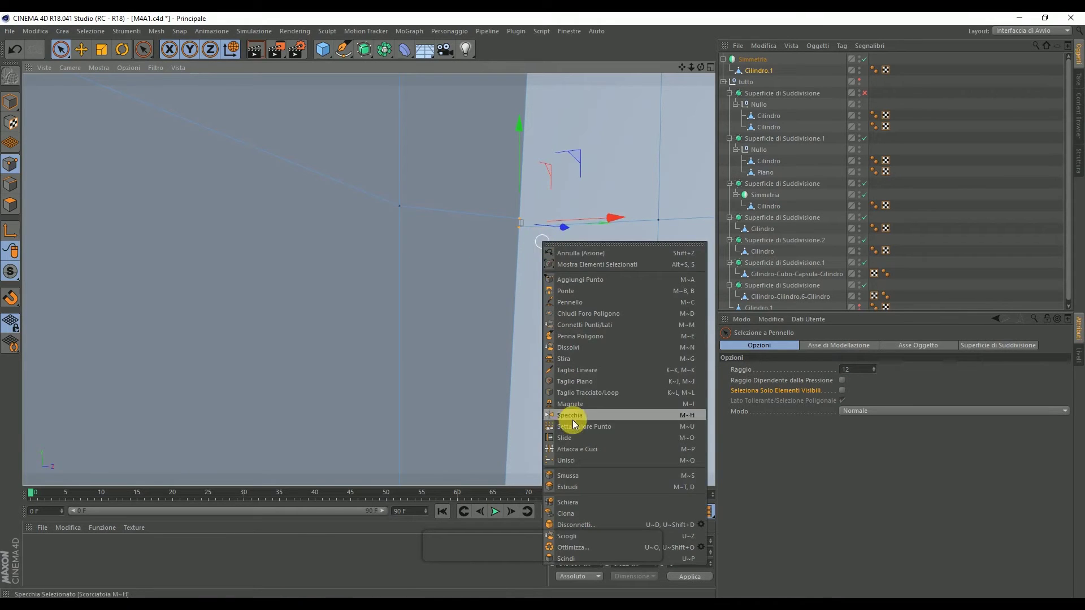
click(584, 433)
click(516, 228)
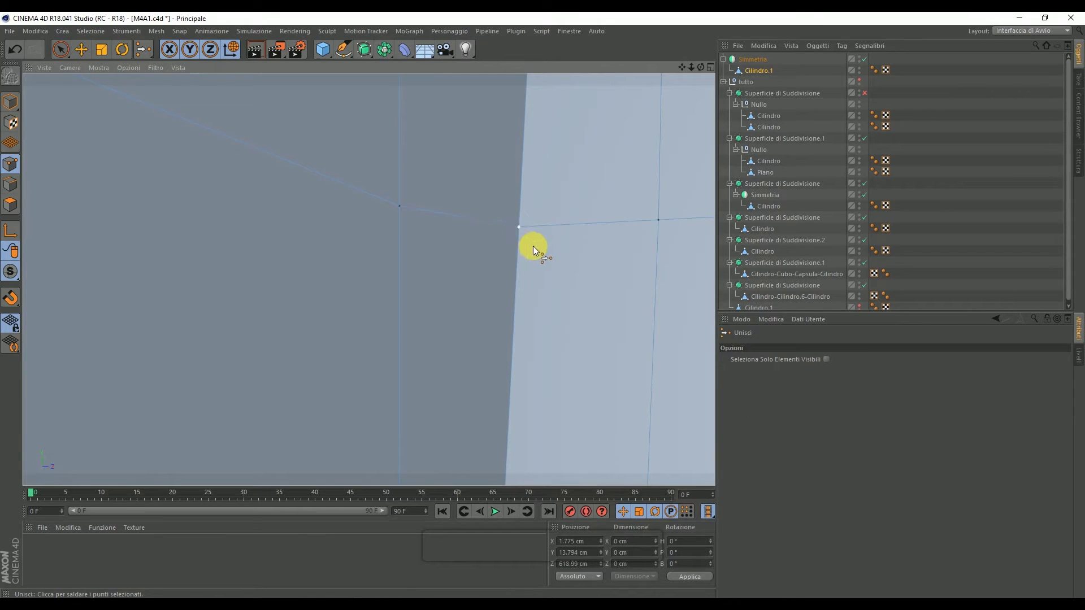
click(17, 50)
Step: Orbit around the rear-fin joint and pick the Weld tool again
key(e)
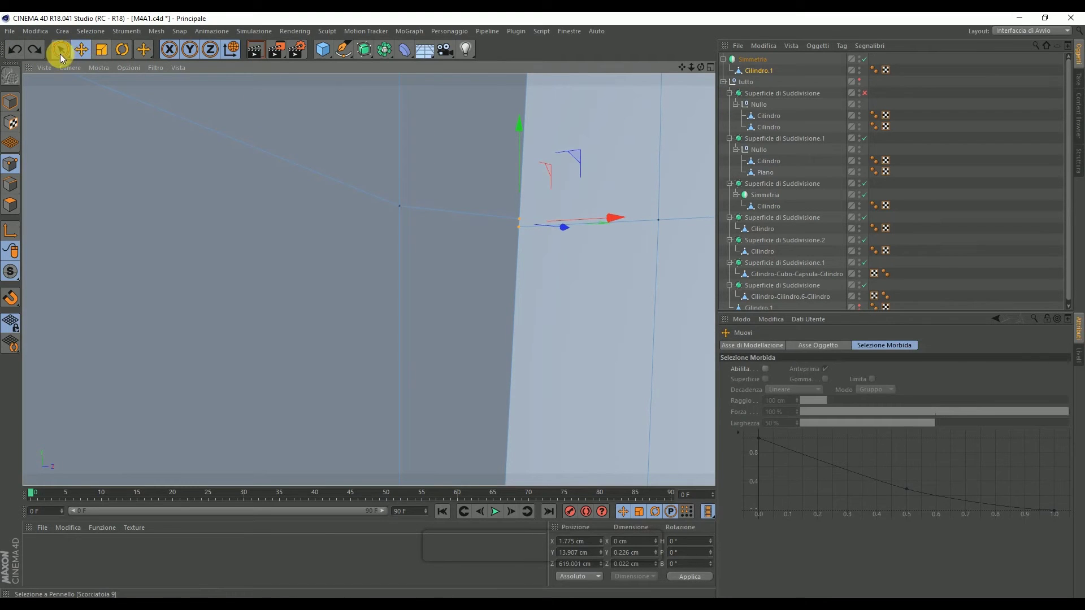
click(60, 51)
drag(701, 71, 369, 279)
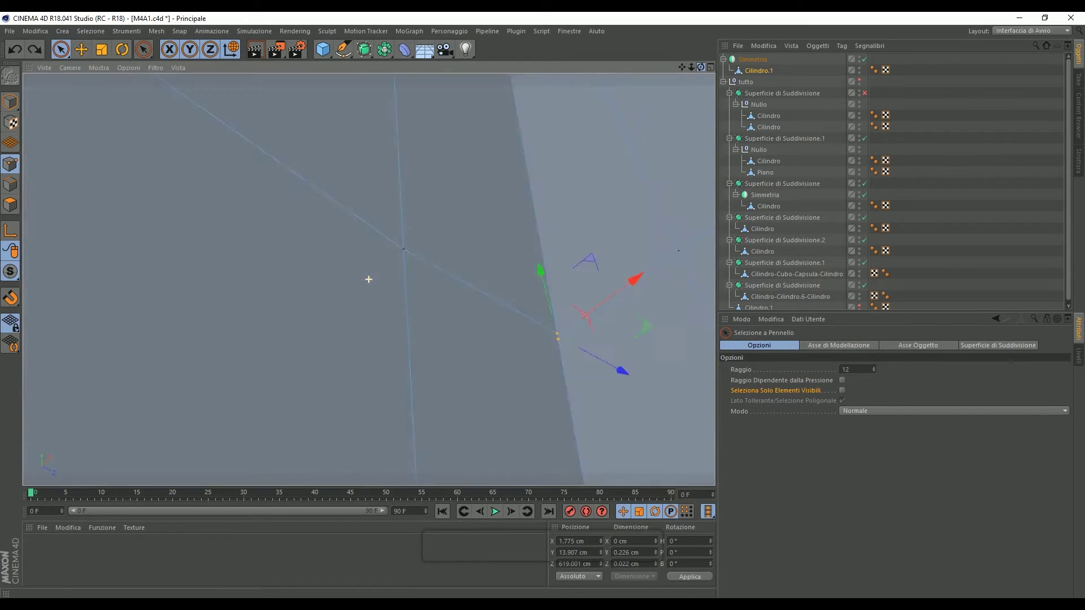
right_click(652, 128)
click(694, 345)
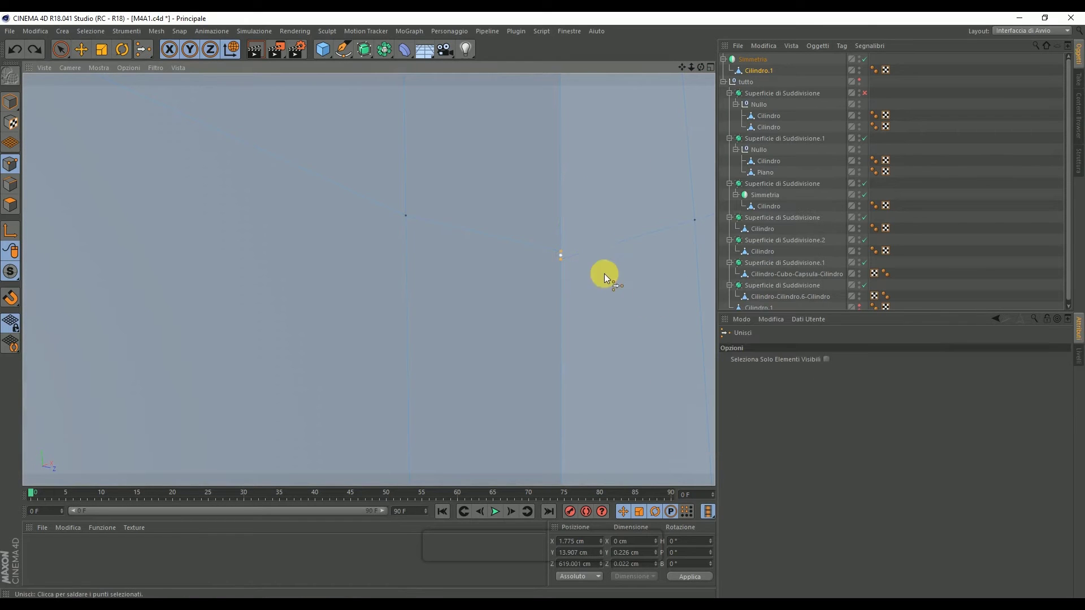
scroll(562, 259, down, 3)
scroll(561, 260, down, 3)
scroll(571, 302, up, 2)
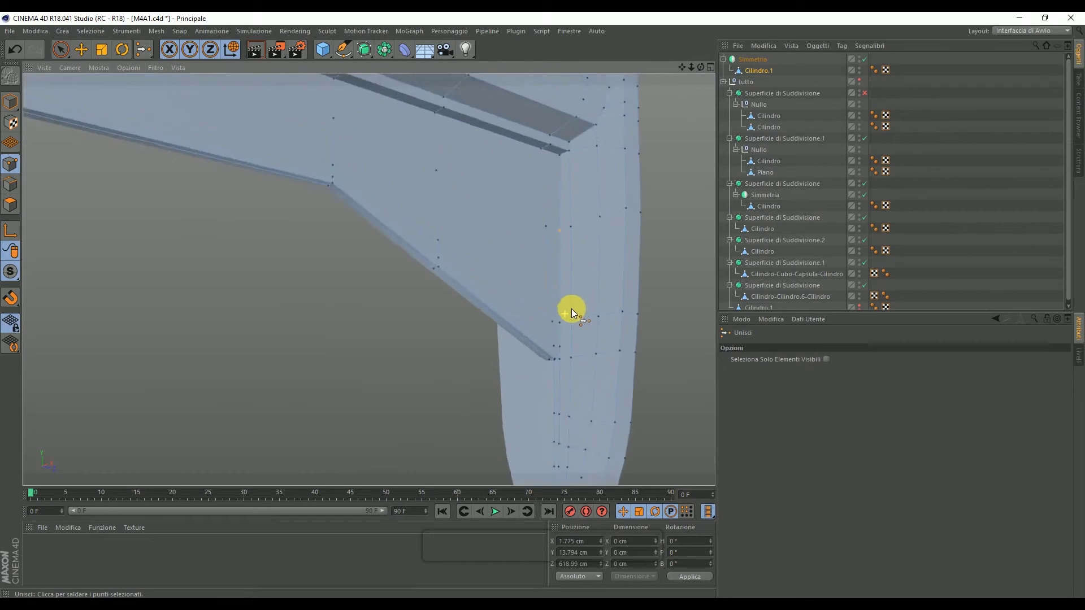
scroll(571, 308, up, 2)
scroll(552, 344, up, 2)
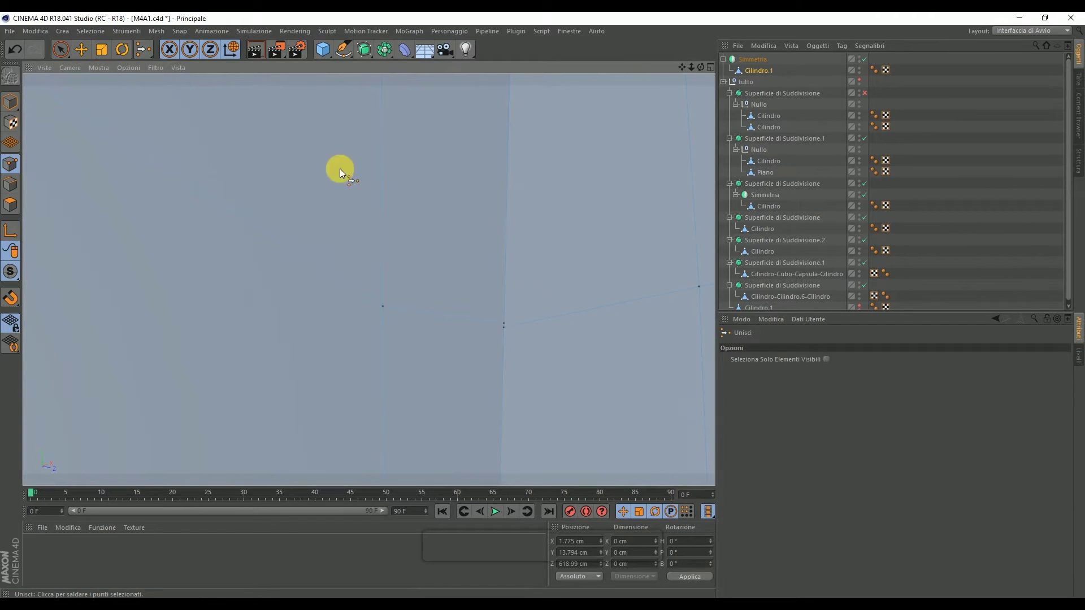
Step: Select the point at the joint and weld it into a single vertex, then zoom to check
click(60, 49)
scroll(497, 325, up, 1)
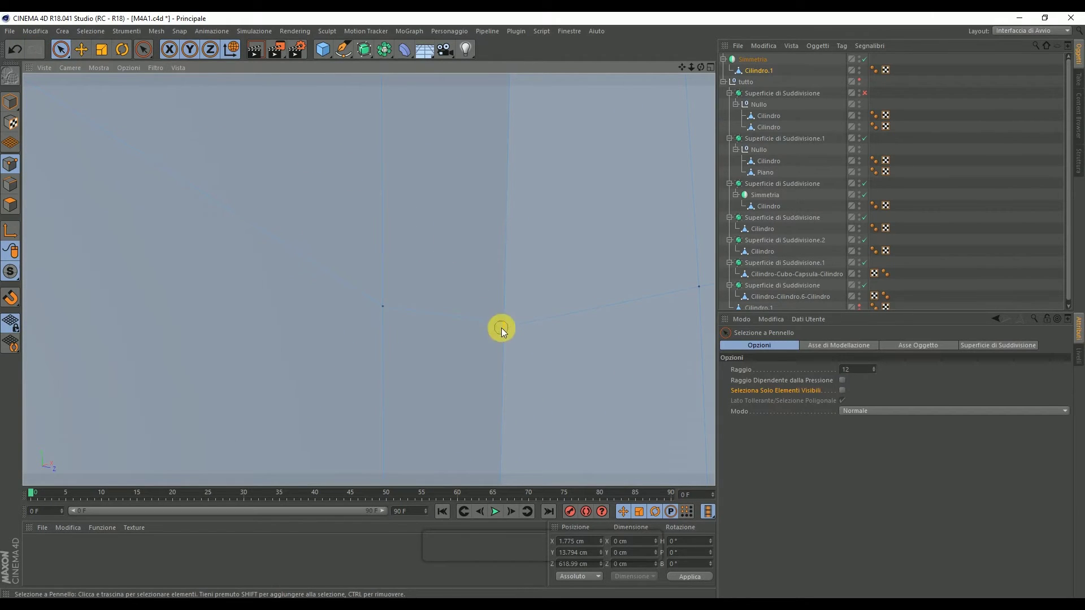
click(497, 326)
drag(700, 66, 695, 68)
alt+drag(369, 279, 369, 279)
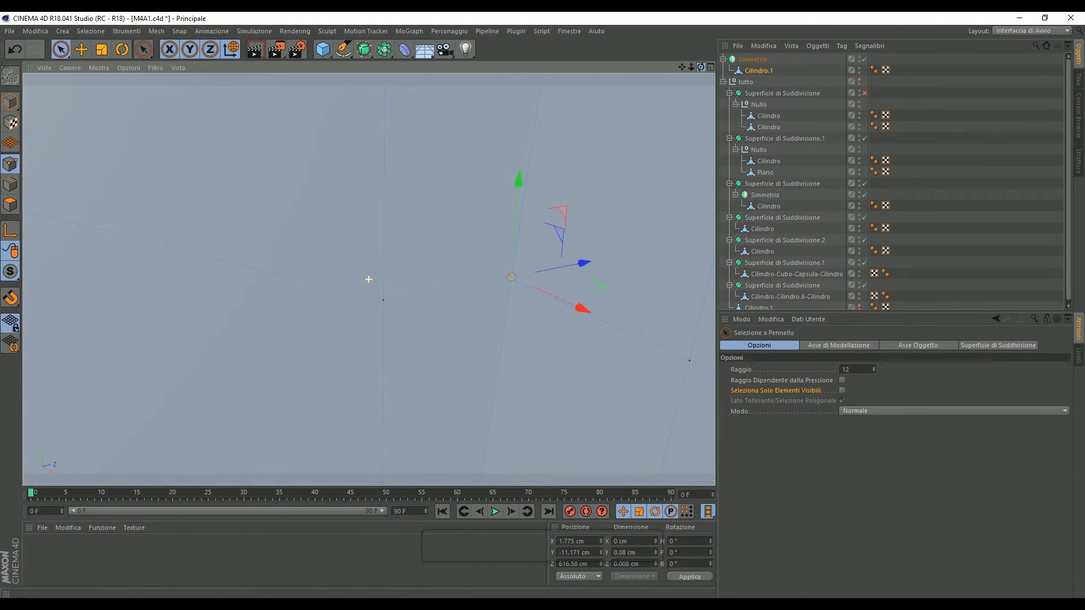
alt+drag(516, 298, 514, 302)
right_click(469, 225)
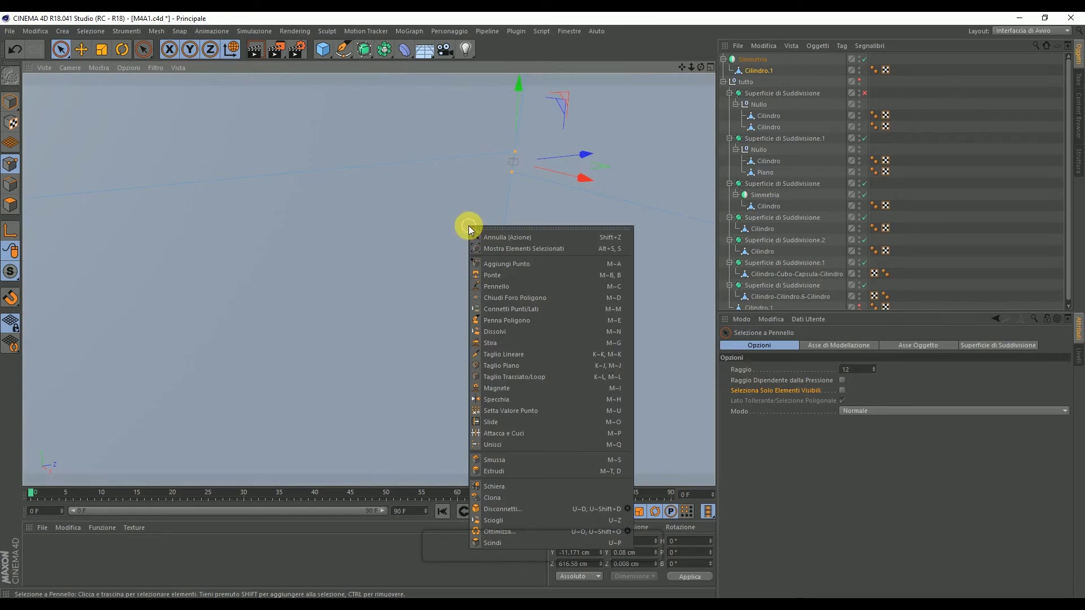
click(506, 438)
click(517, 174)
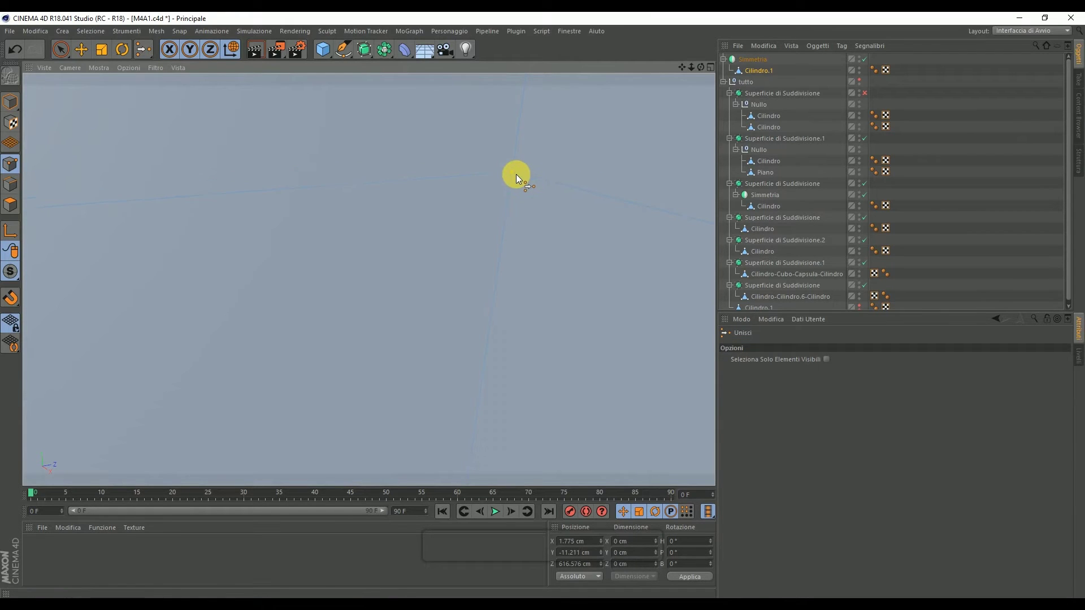
scroll(516, 174, down, 5)
scroll(509, 206, up, 4)
scroll(530, 197, up, 2)
scroll(530, 197, down, 2)
scroll(529, 196, down, 2)
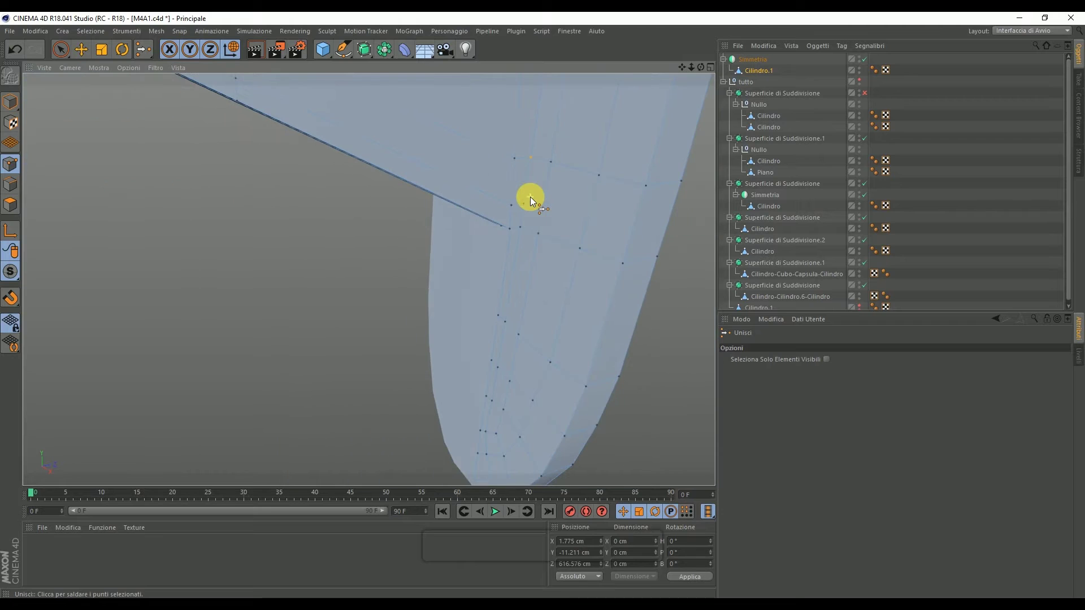
right_click(597, 168)
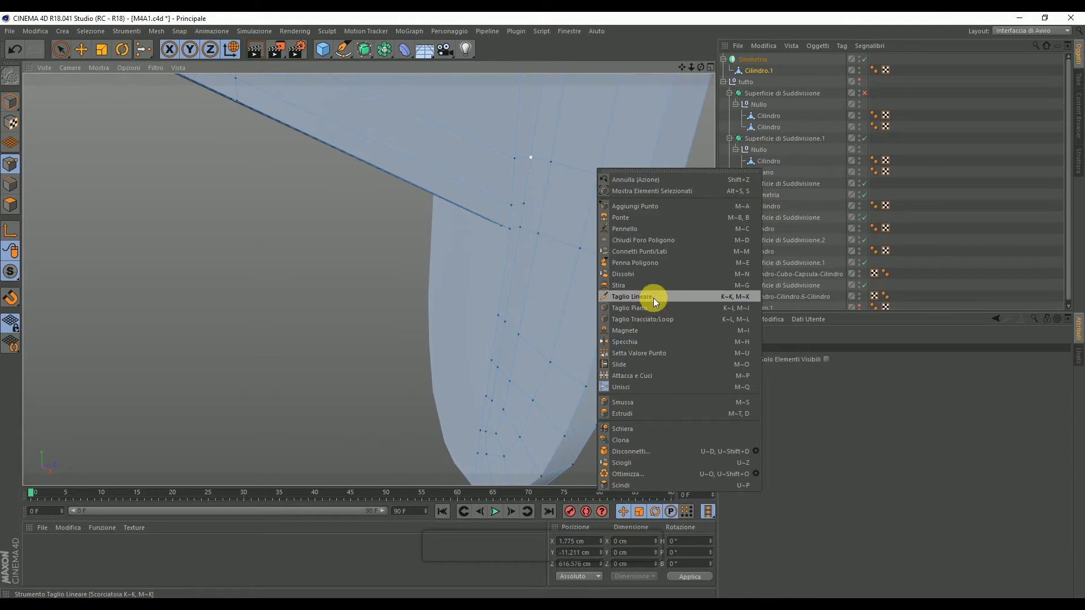
Step: Cut another edge loop across the lower grip
click(658, 318)
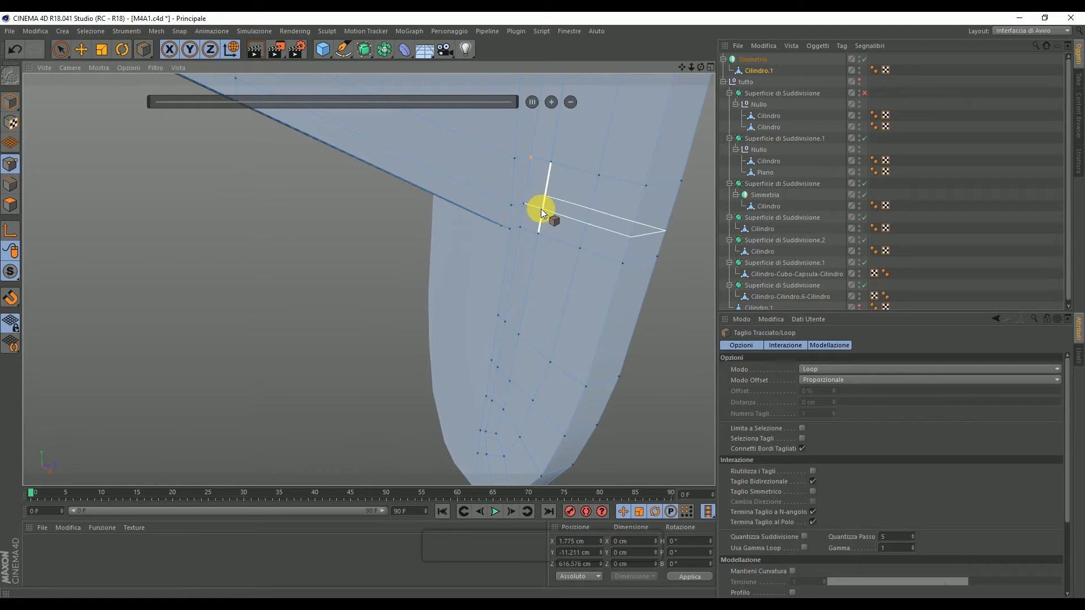
click(540, 208)
scroll(540, 209, up, 5)
click(67, 52)
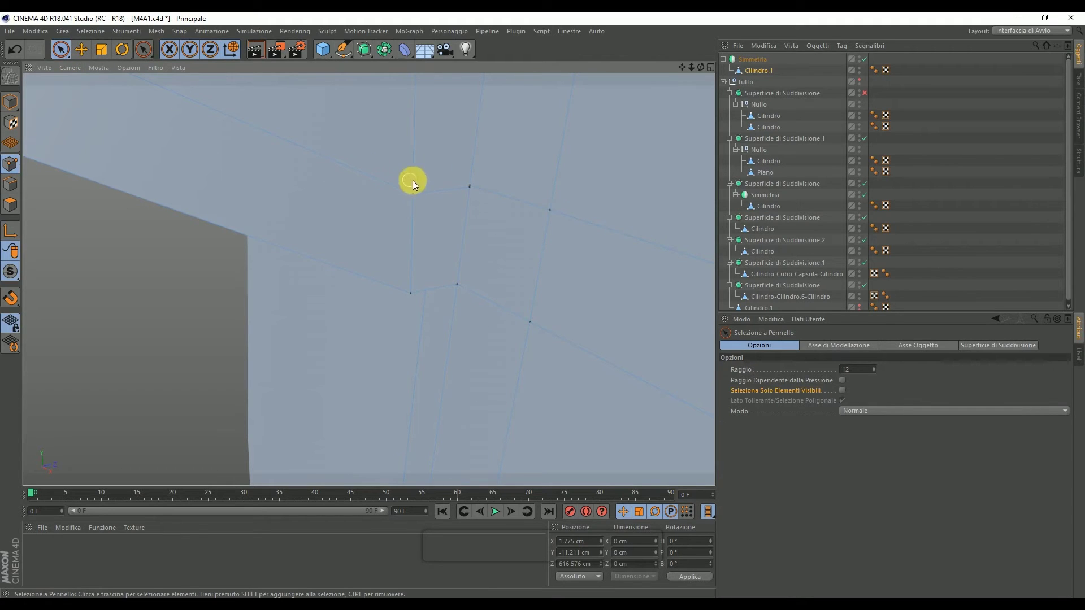
Step: Weld the new loop's end point onto its neighbouring vertex near the rounded tip
click(469, 186)
scroll(473, 191, up, 3)
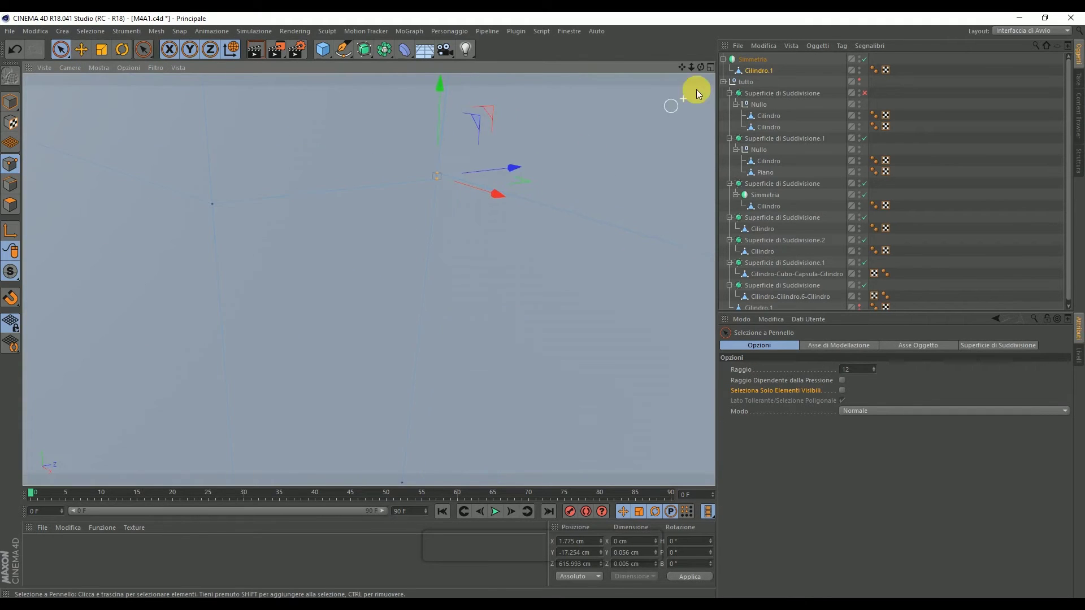
scroll(368, 279, up, 3)
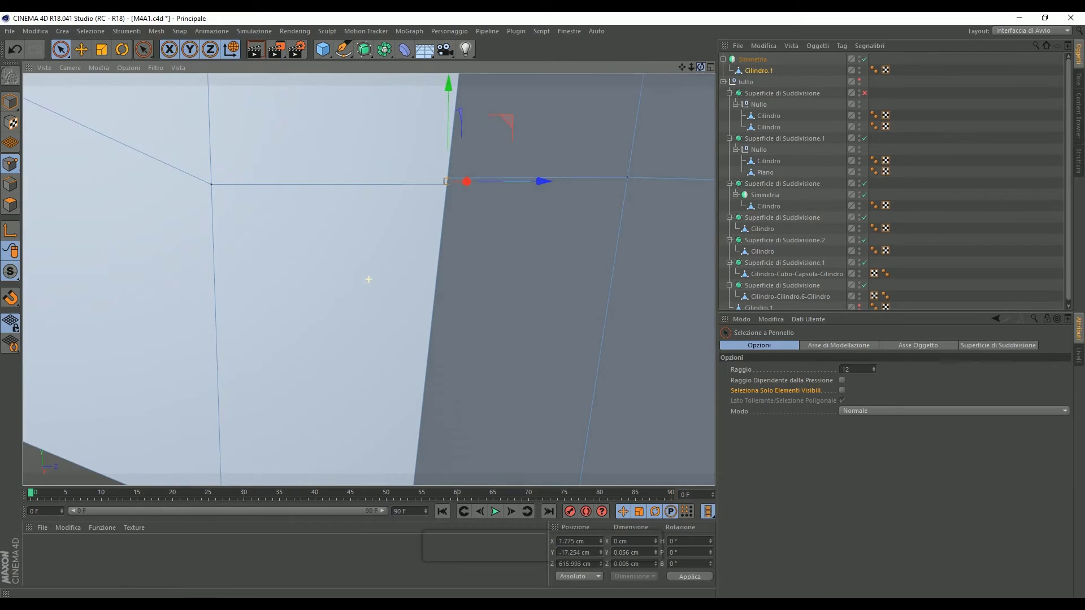
right_click(619, 93)
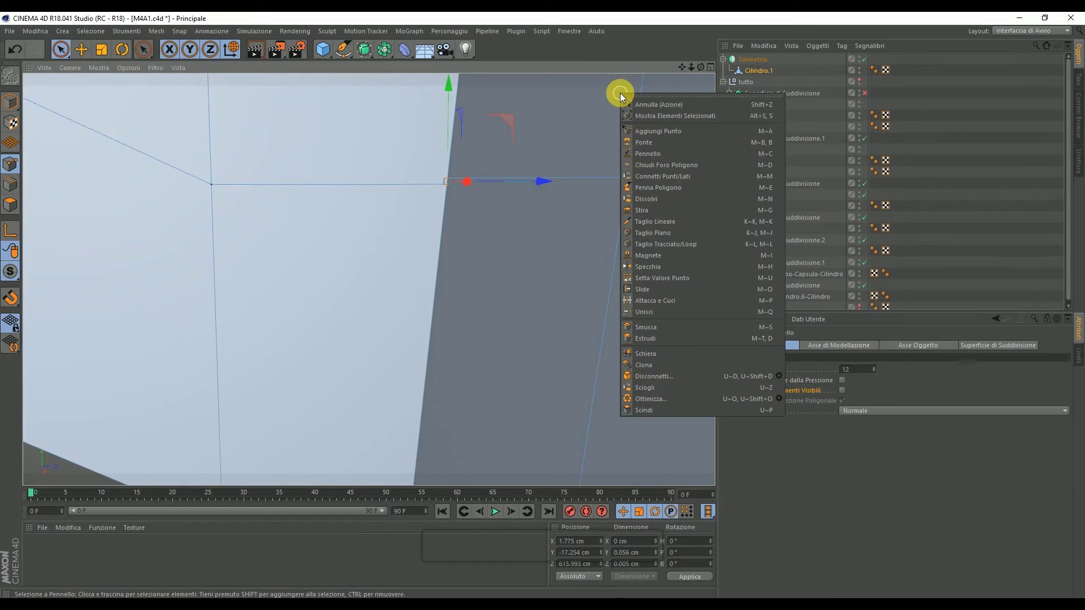
click(650, 311)
click(452, 179)
scroll(457, 176, down, 4)
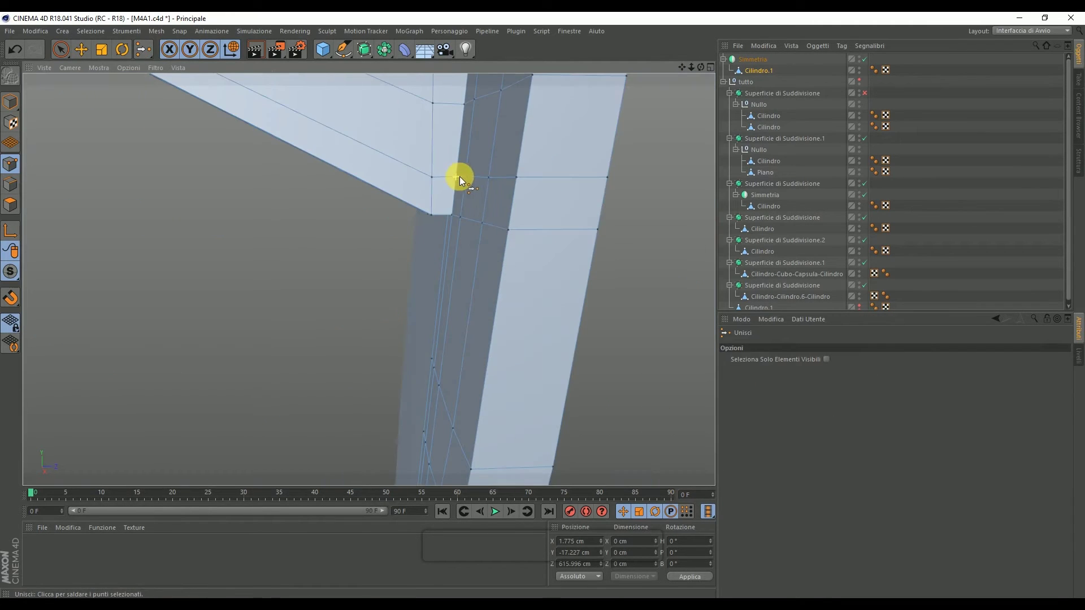
drag(697, 62, 696, 66)
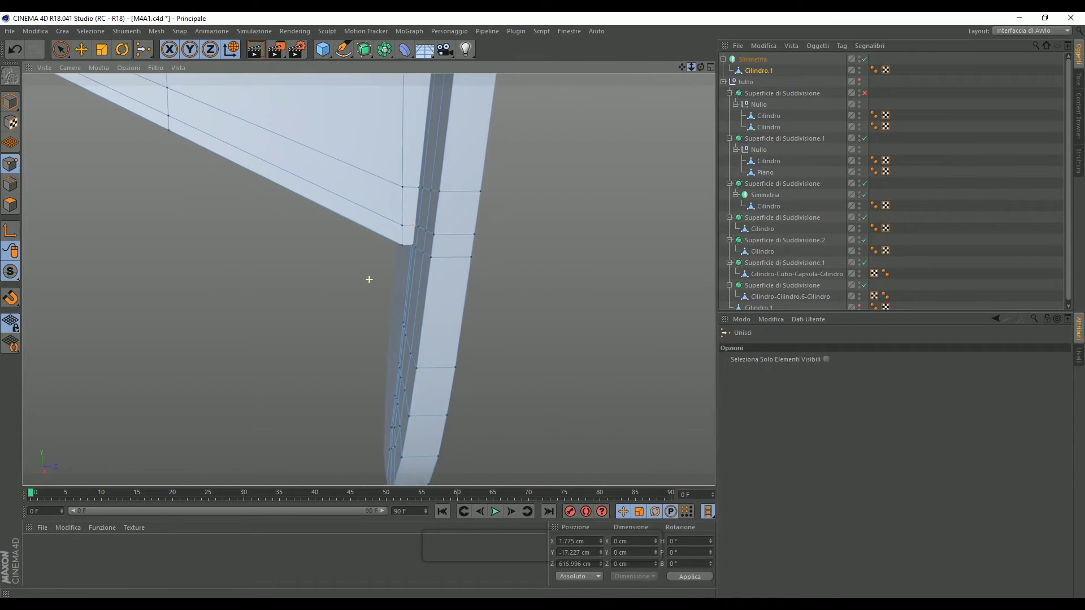
mouse_move(695, 66)
mouse_down()
mouse_move(666, 85)
mouse_move(699, 65)
mouse_up()
click(402, 239)
scroll(404, 239, up, 3)
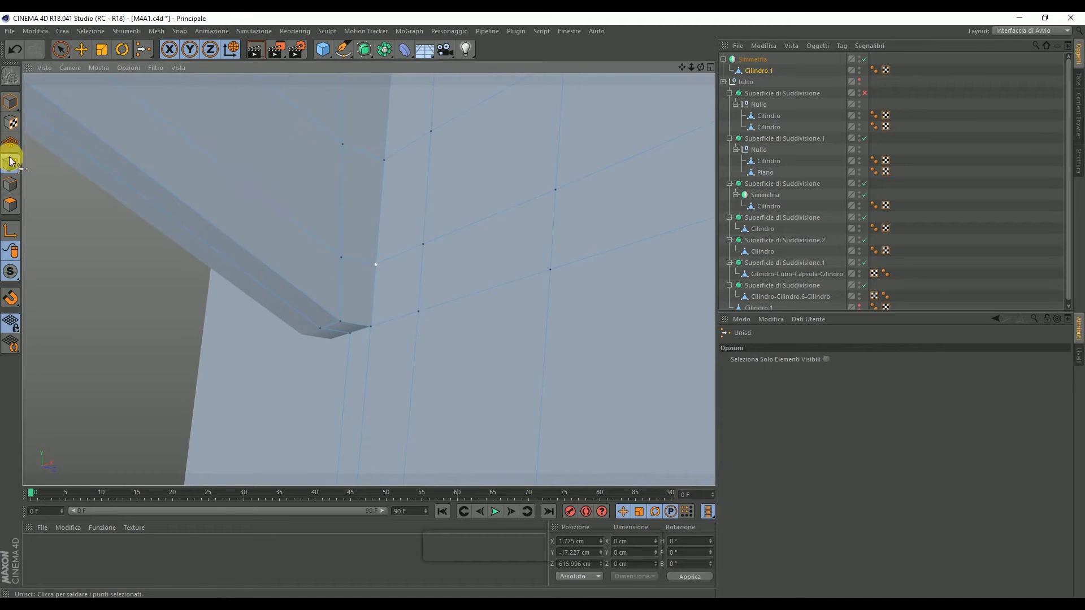
Step: Slide the panel's corner edge 0.993 cm, then slide a point along the bottom edge to 13.3%
click(13, 183)
right_click(41, 192)
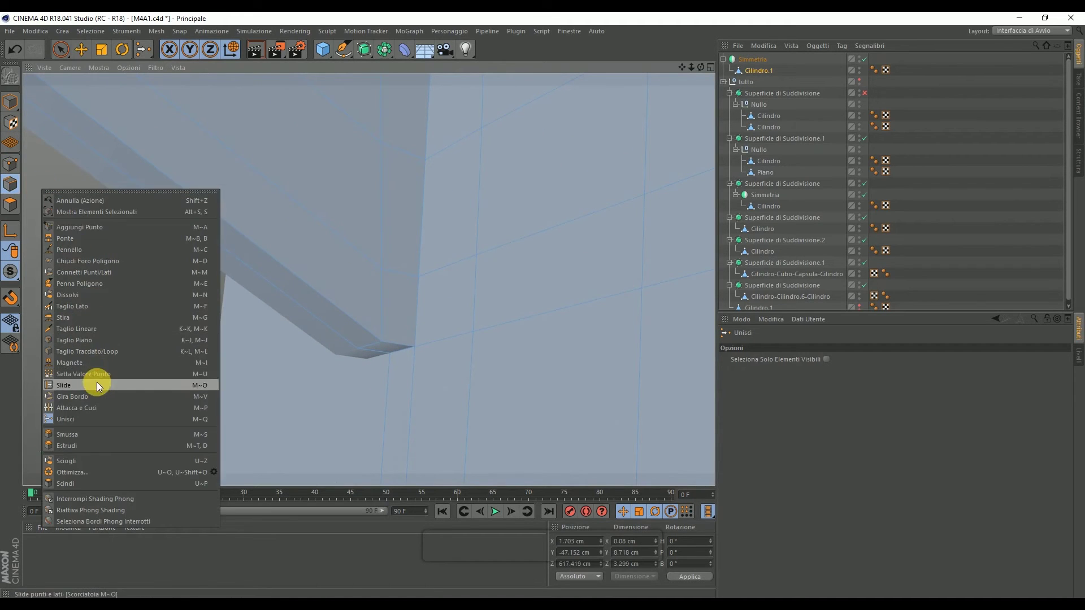
click(97, 384)
drag(396, 276, 368, 279)
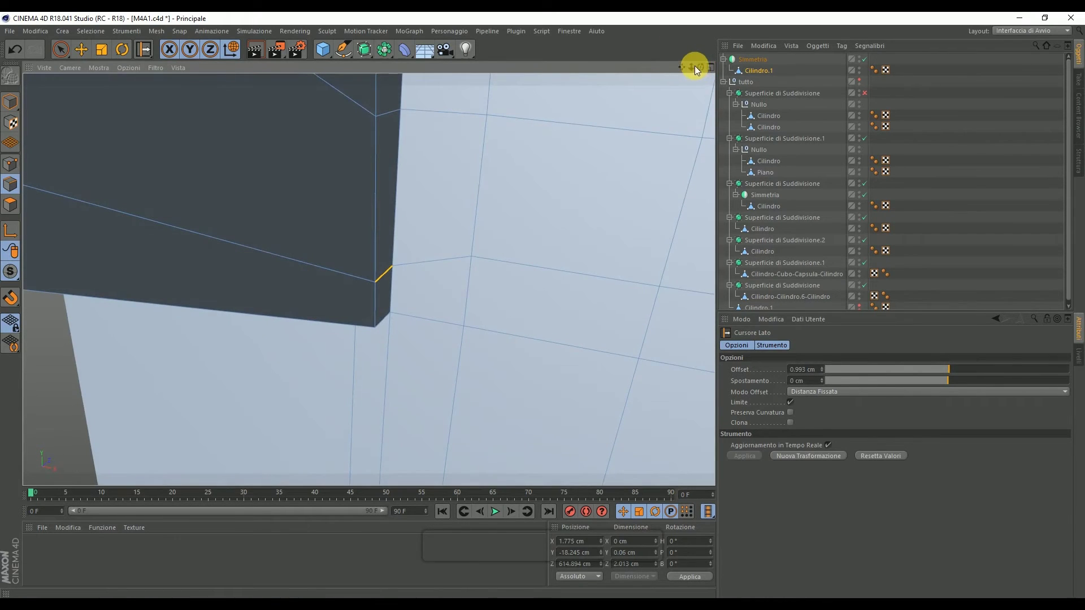
drag(690, 68, 684, 71)
alt+drag(369, 279, 369, 279)
click(10, 163)
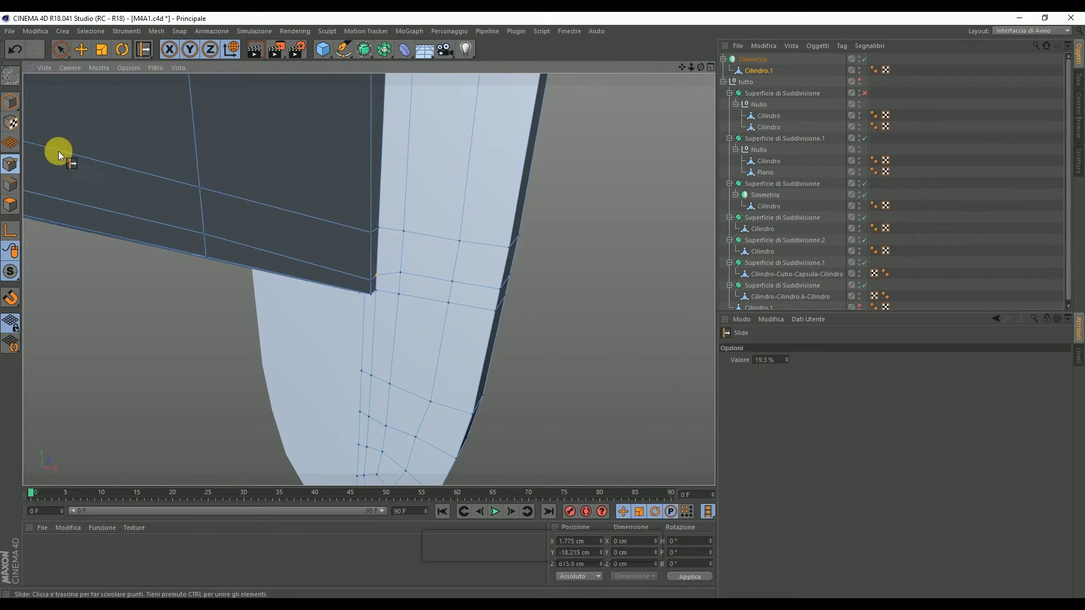
drag(205, 235, 205, 236)
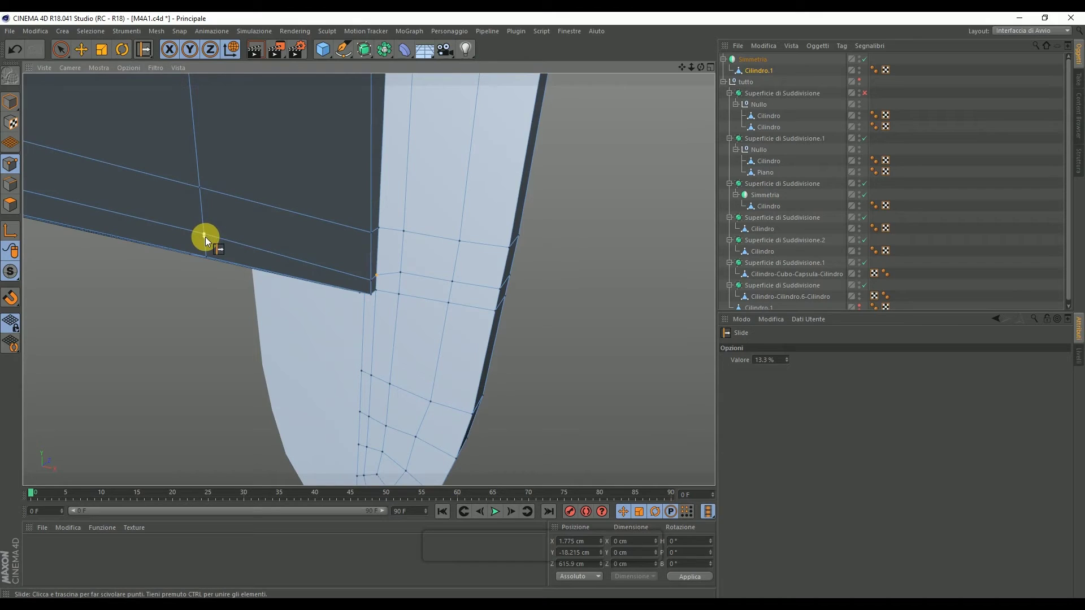
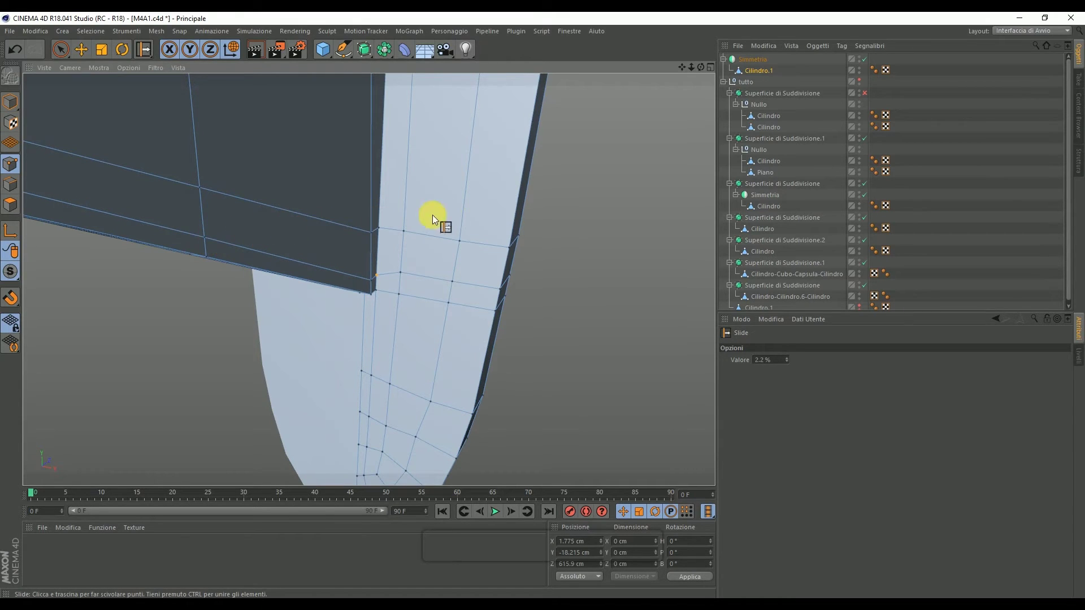
Step: Slide the grip's edge vertex 21.6% down the edge to meet the plate's lower corner
drag(699, 66, 666, 90)
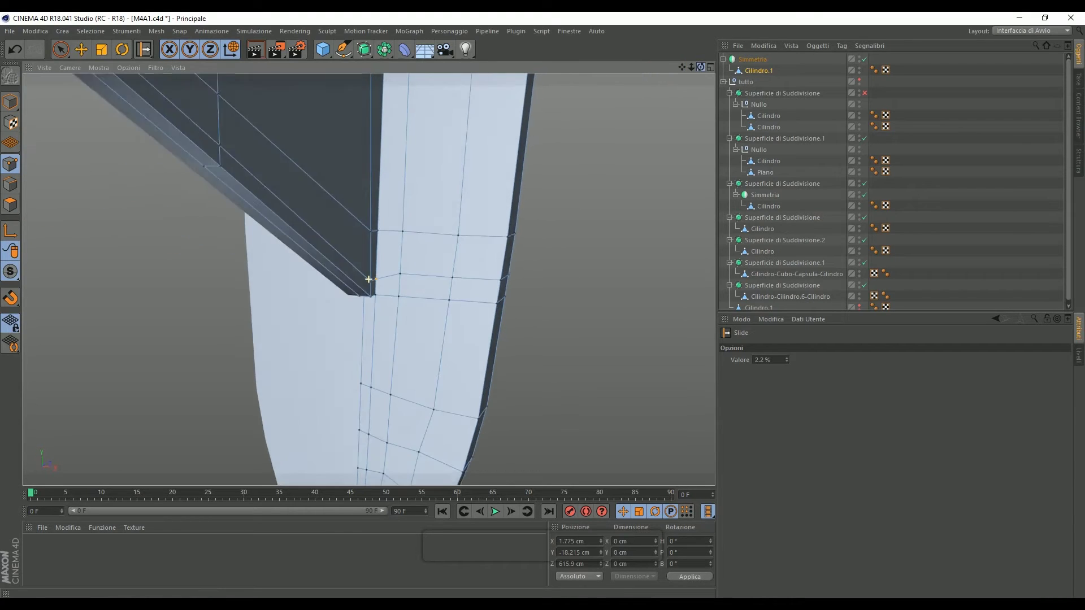
scroll(420, 295, up, 1)
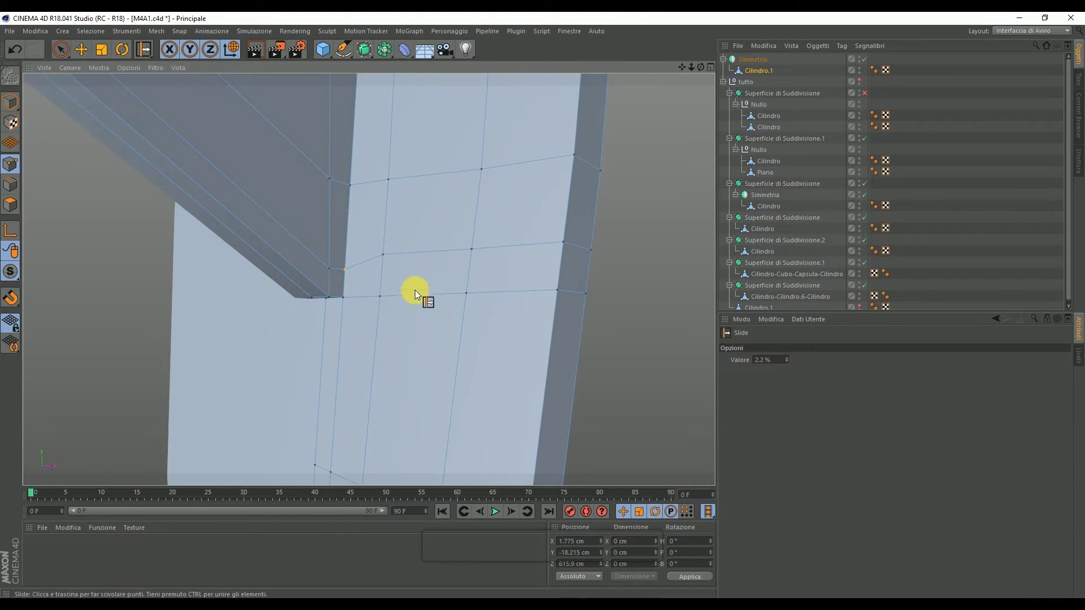
drag(384, 254, 382, 268)
click(470, 262)
drag(702, 70, 347, 286)
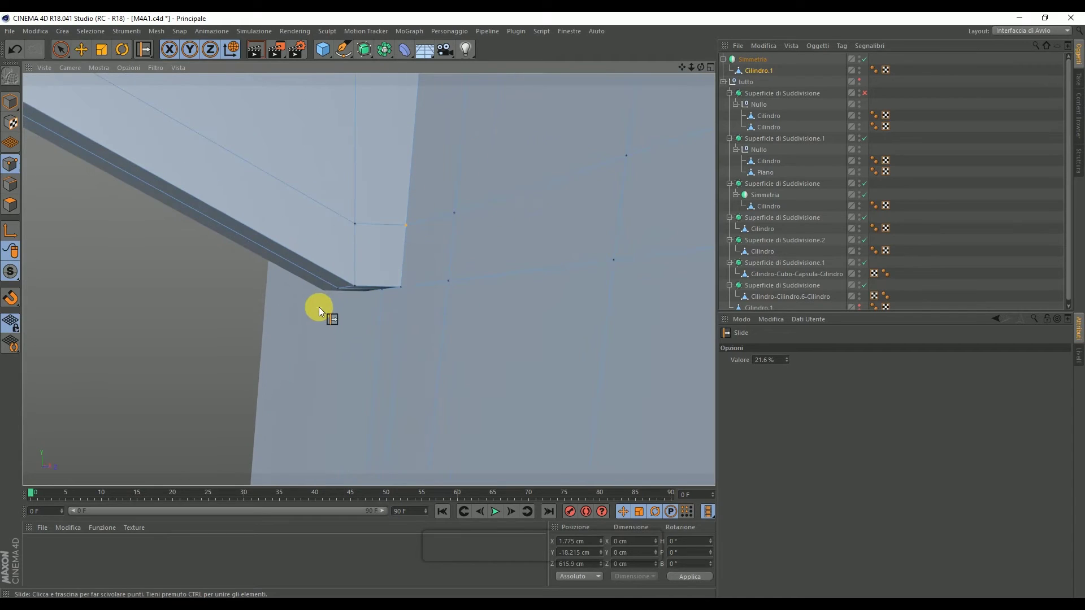
drag(61, 49, 93, 89)
Step: Box-select the plate's corner points and raise them 0.9 cm
click(93, 89)
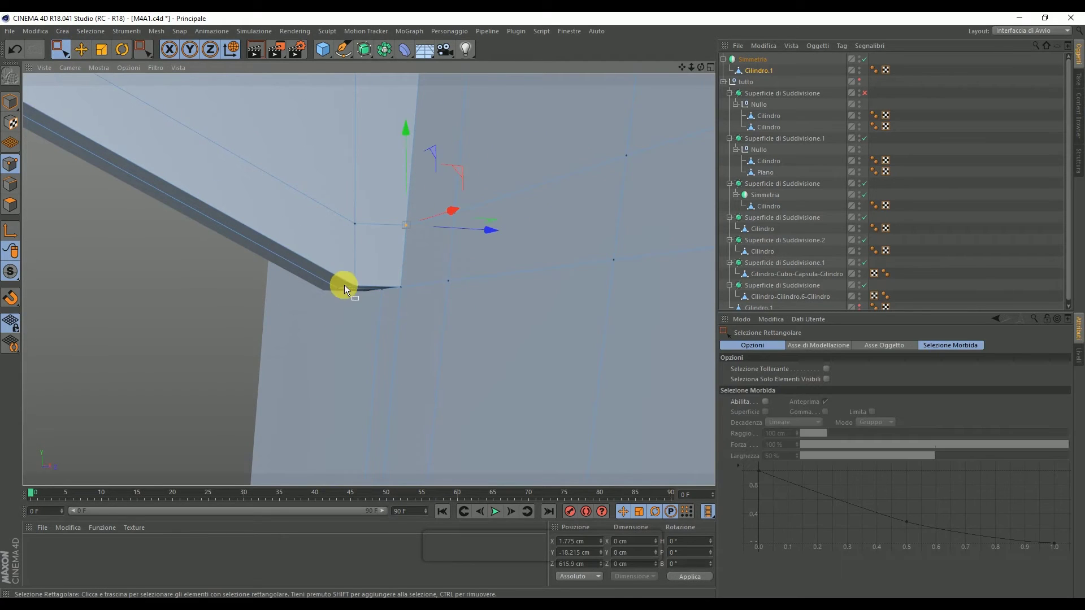
drag(351, 290, 355, 294)
drag(345, 196, 357, 174)
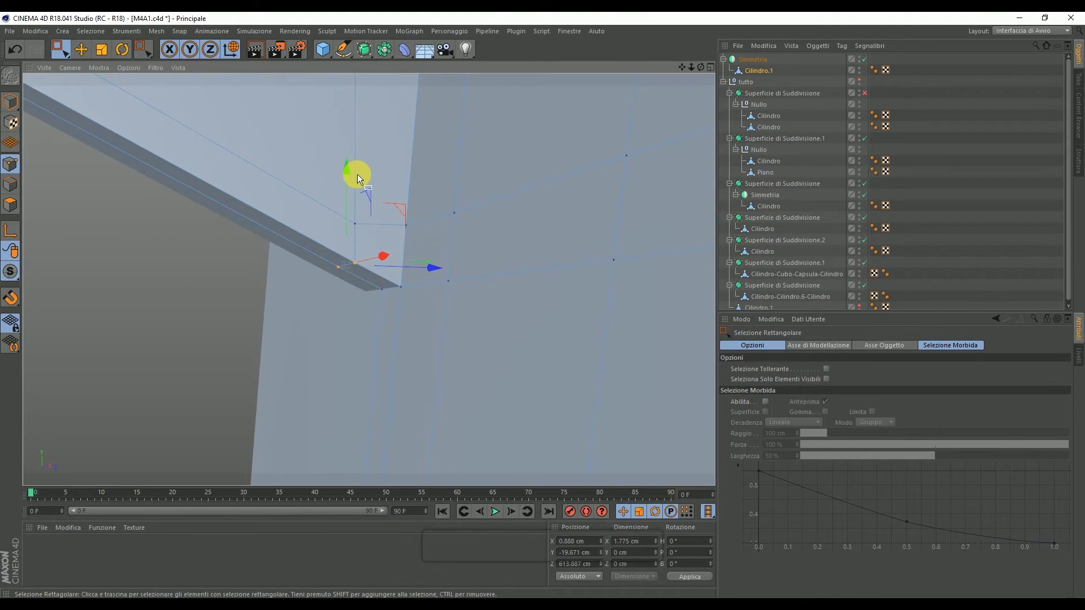
Step: In the side view, adjust the plate's single corner vertex to match the blueprint
middle_click(357, 174)
middle_click(329, 310)
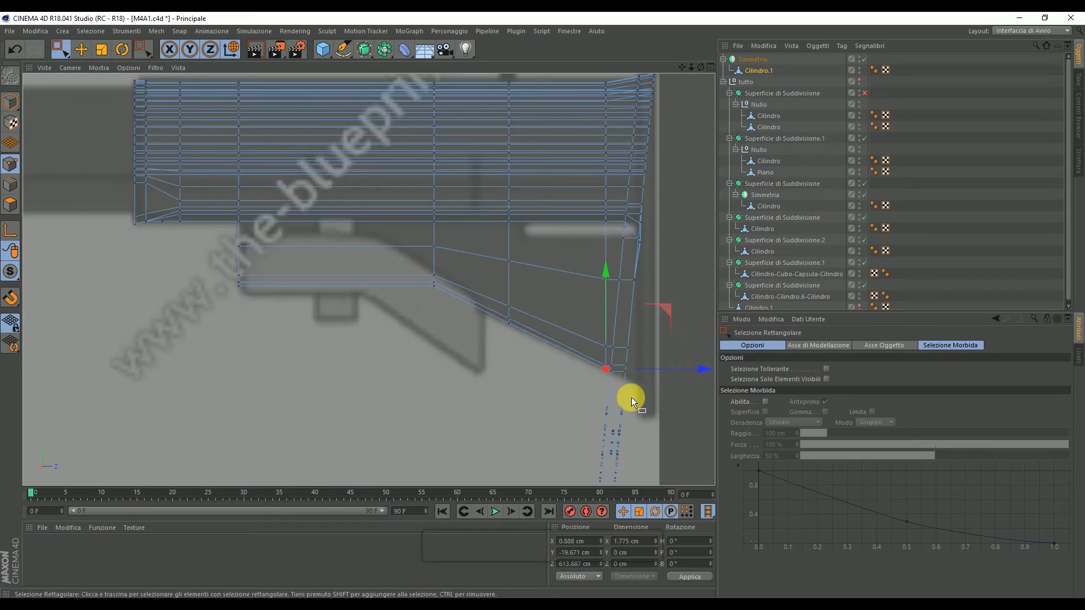
scroll(631, 398, up, 2)
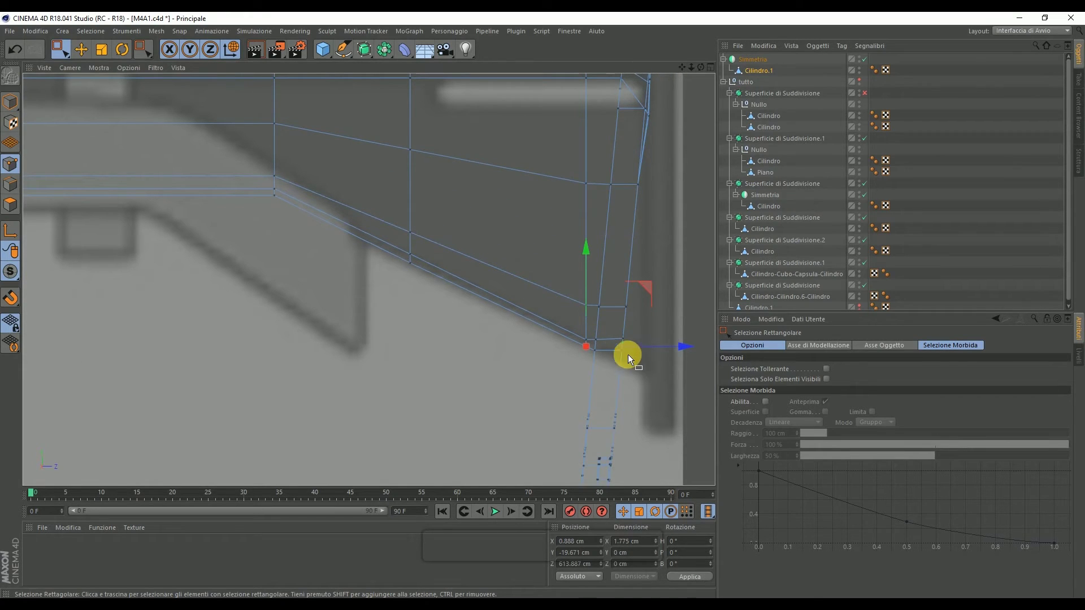
scroll(591, 343, up, 2)
click(581, 336)
drag(582, 258, 582, 248)
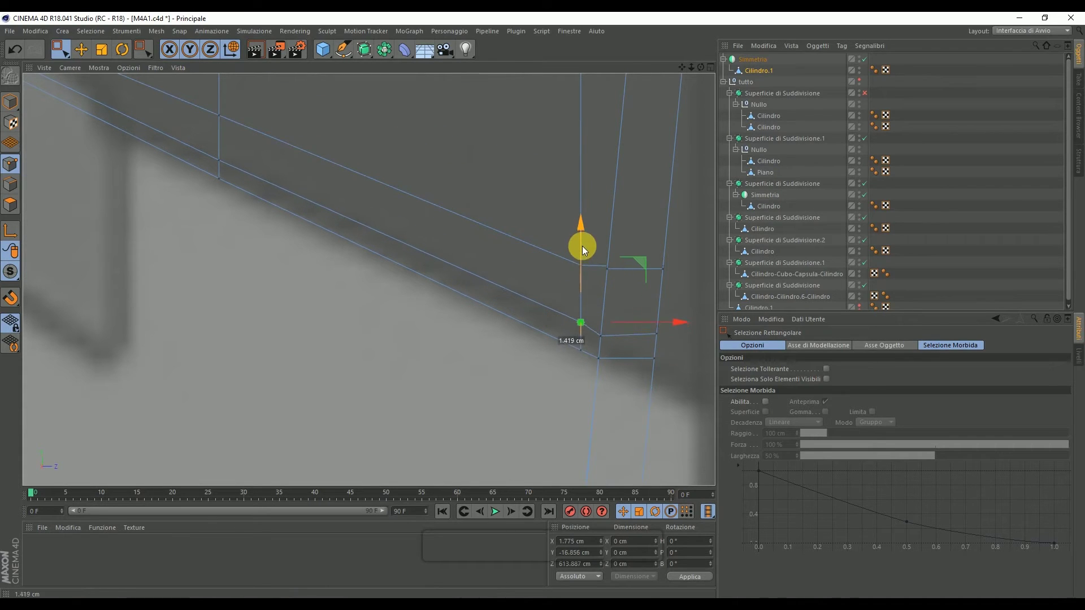
drag(582, 249, 582, 252)
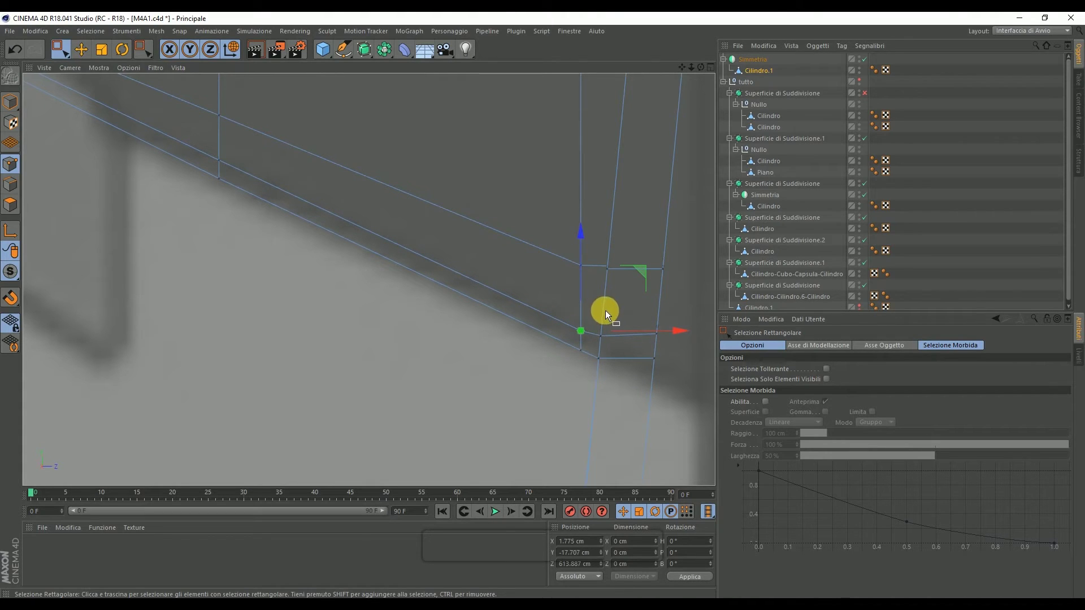
Step: Nudge the neighbouring corner points 0.13 cm and line up the right-hand point with the edge
scroll(598, 351, up, 2)
drag(595, 302, 616, 352)
drag(661, 263, 660, 268)
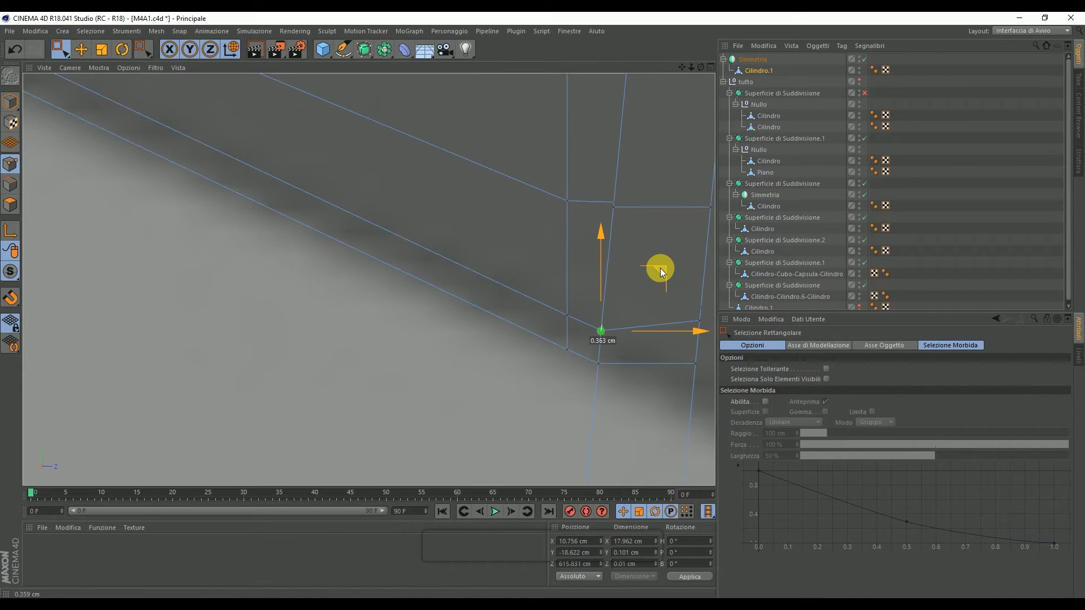
drag(707, 333, 706, 299)
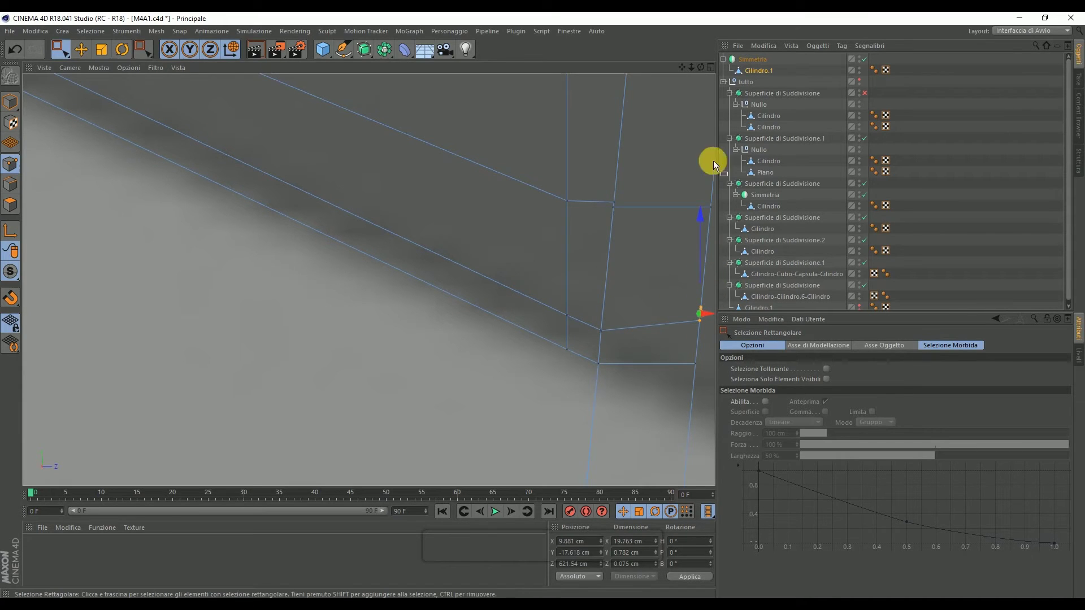
drag(683, 67, 567, 283)
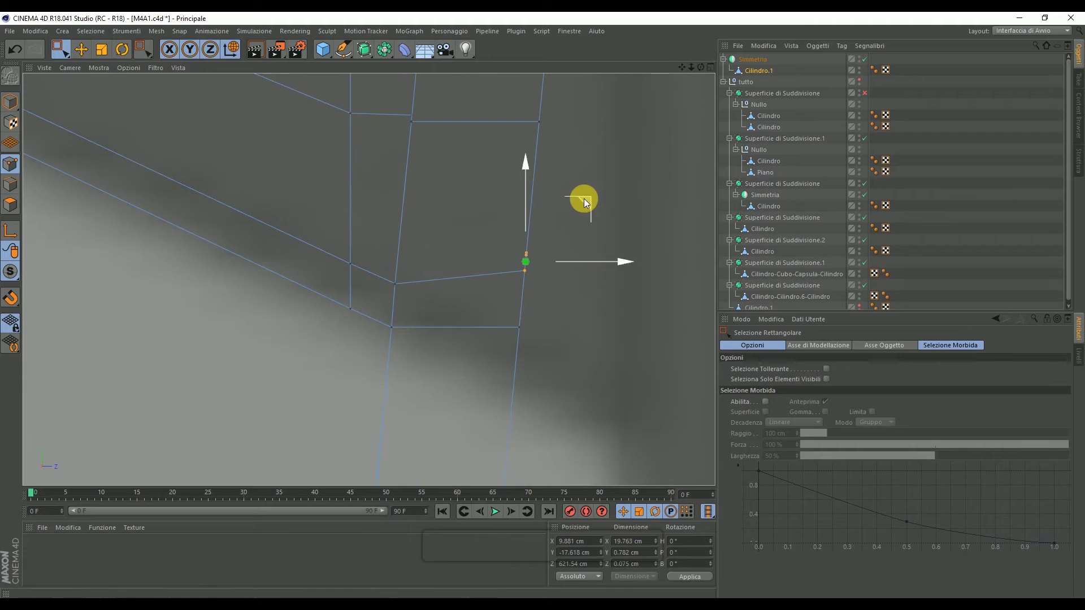
drag(588, 201, 587, 216)
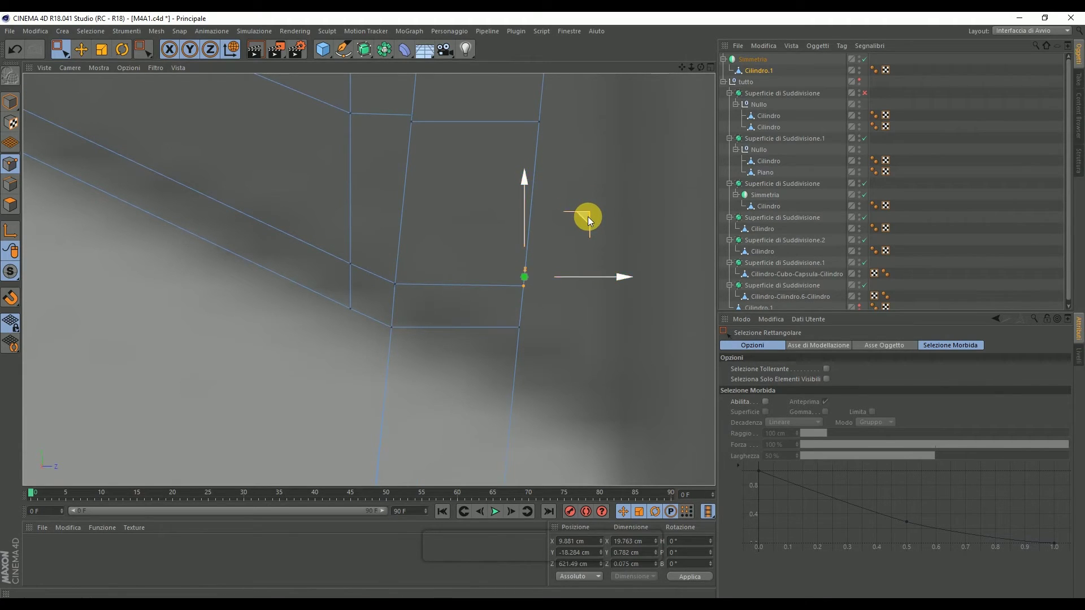
Step: In perspective, Live-select the plate's underside strip of polygons in Polygon mode
middle_click(370, 250)
middle_click(293, 211)
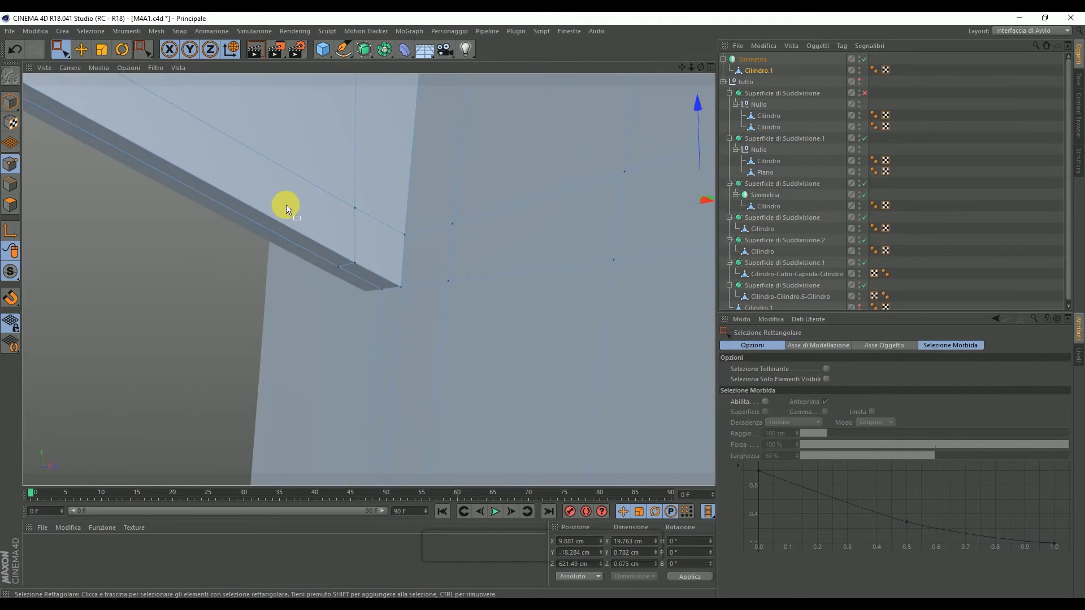
alt+drag(286, 204, 290, 204)
drag(703, 72, 368, 280)
drag(691, 67, 369, 279)
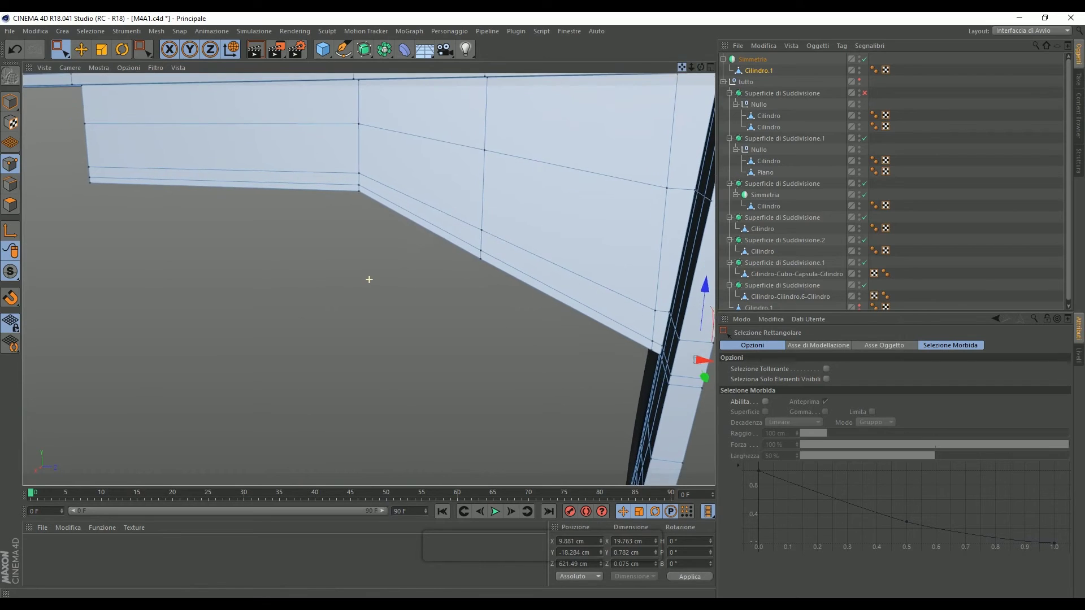
drag(701, 66, 369, 279)
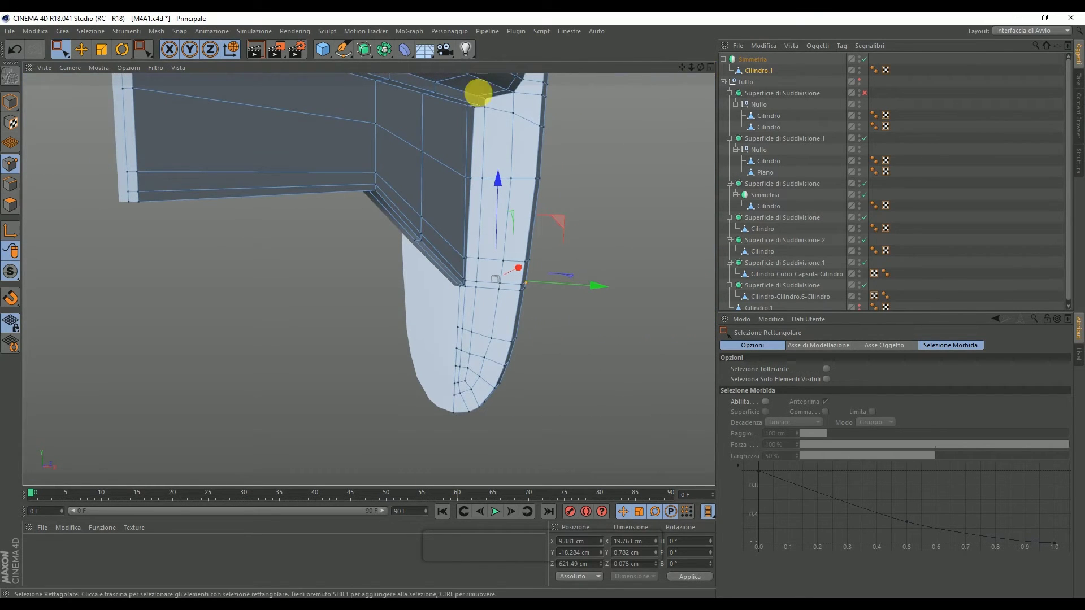
drag(61, 49, 76, 63)
click(10, 204)
scroll(383, 189, up, 5)
drag(348, 187, 341, 181)
Step: Paint-select the visible bottom-edge faces and extrude them outward about 2.49 cm
click(842, 390)
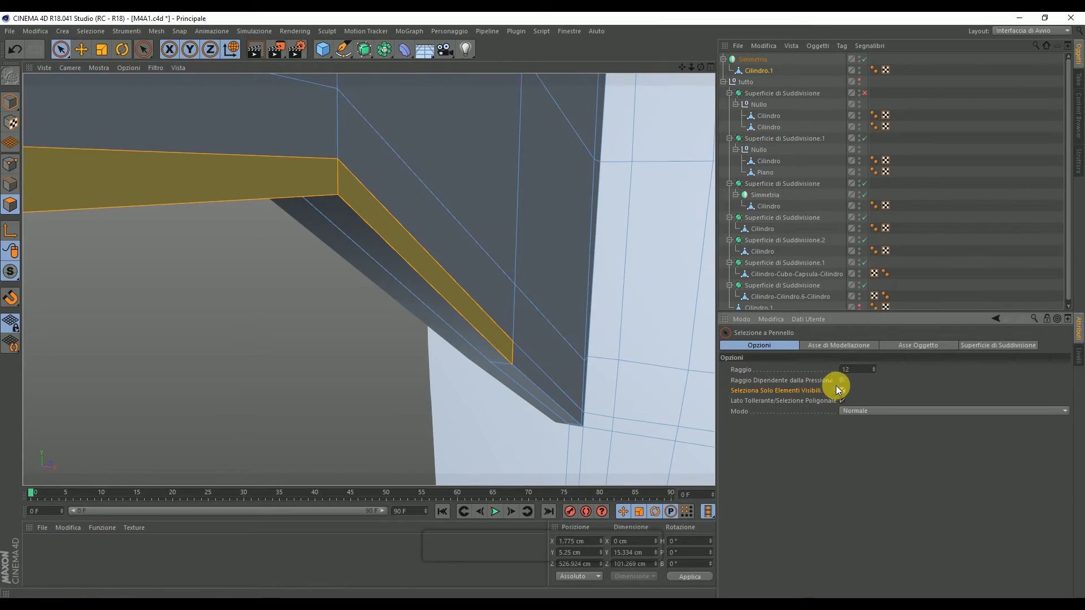
drag(303, 244, 337, 206)
right_click(305, 283)
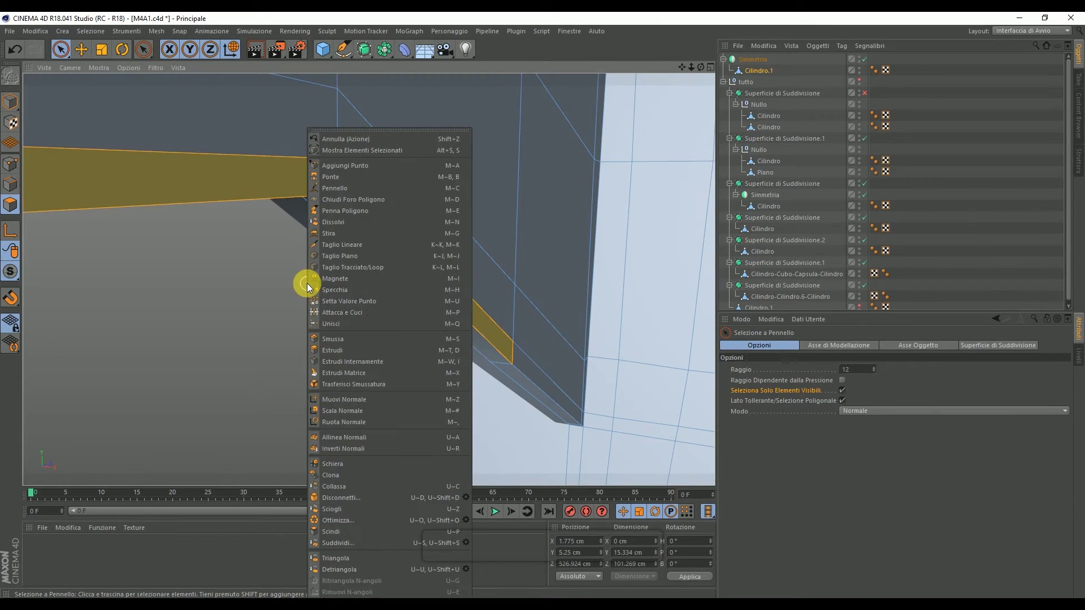
click(358, 351)
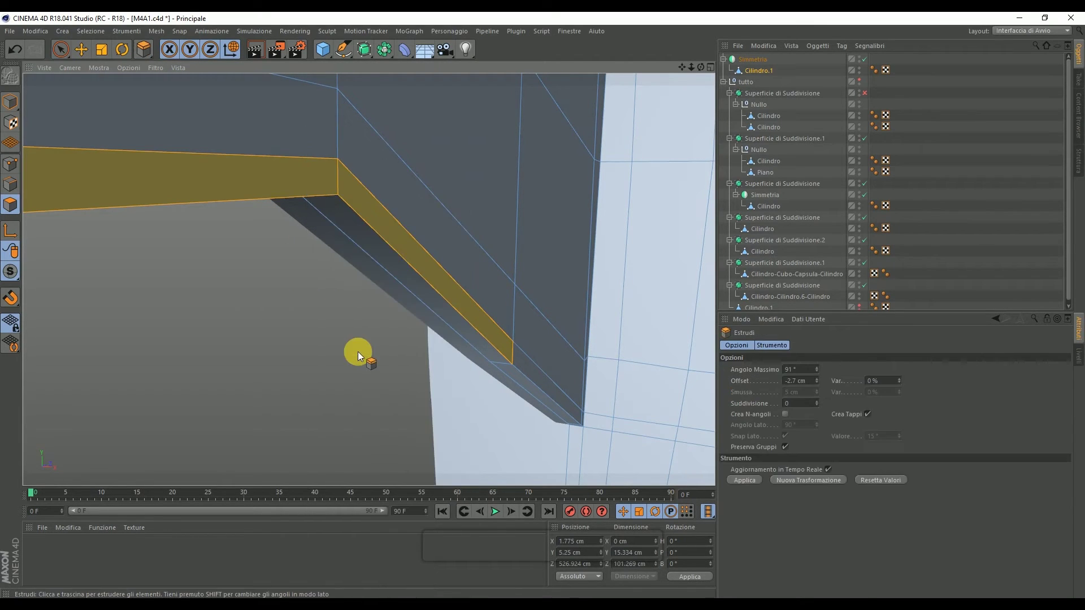
alt+drag(375, 365, 263, 393)
alt+right_drag(113, 458, 165, 452)
drag(165, 452, 192, 449)
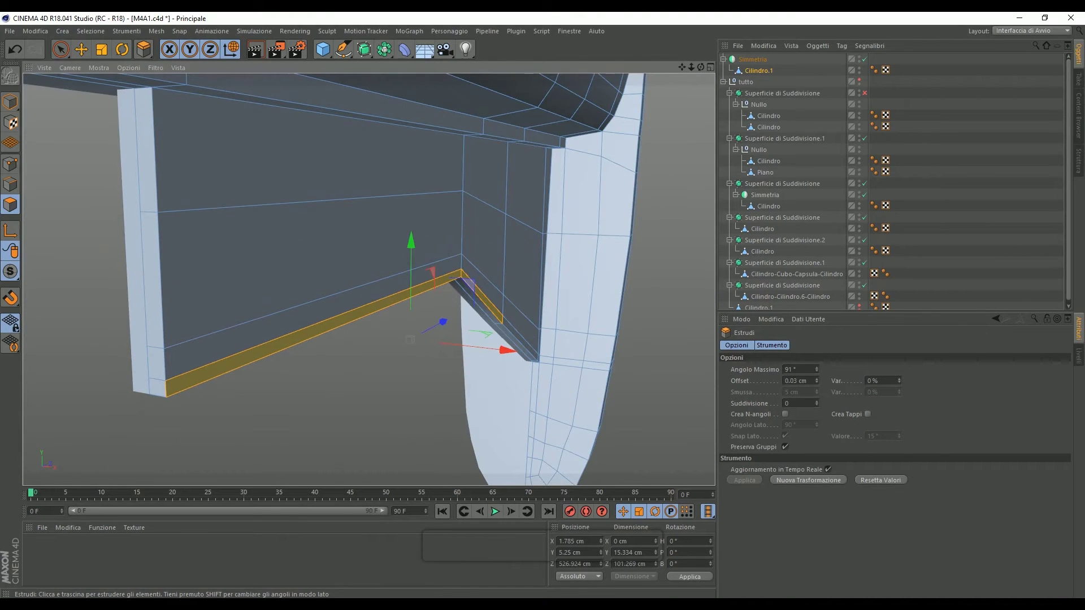
drag(421, 339, 425, 341)
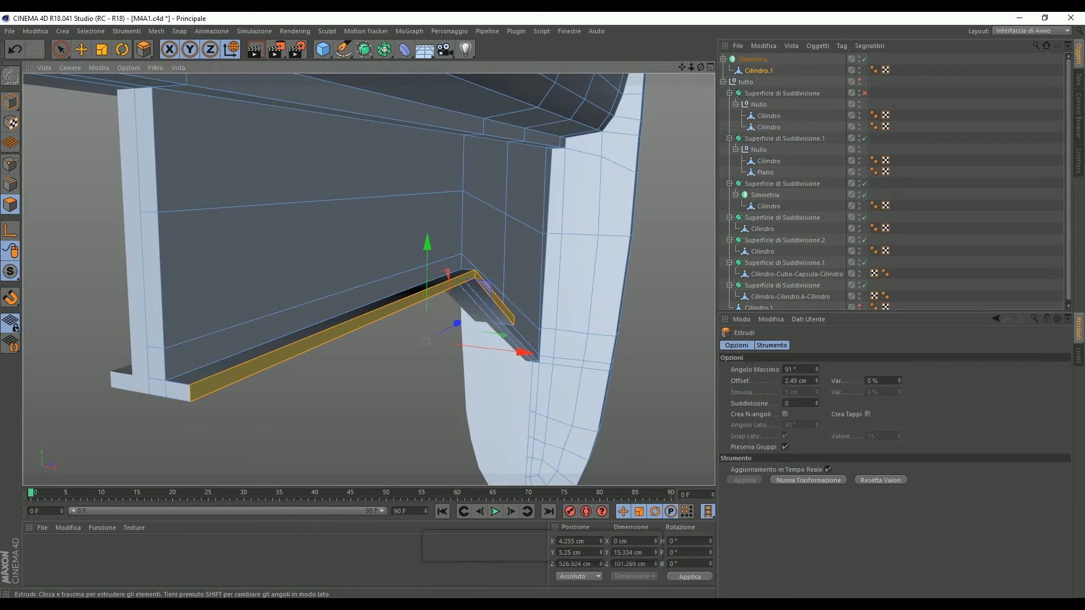
Step: Shift the extruded lip slightly along X
scroll(265, 393, down, 4)
alt+drag(362, 282, 368, 279)
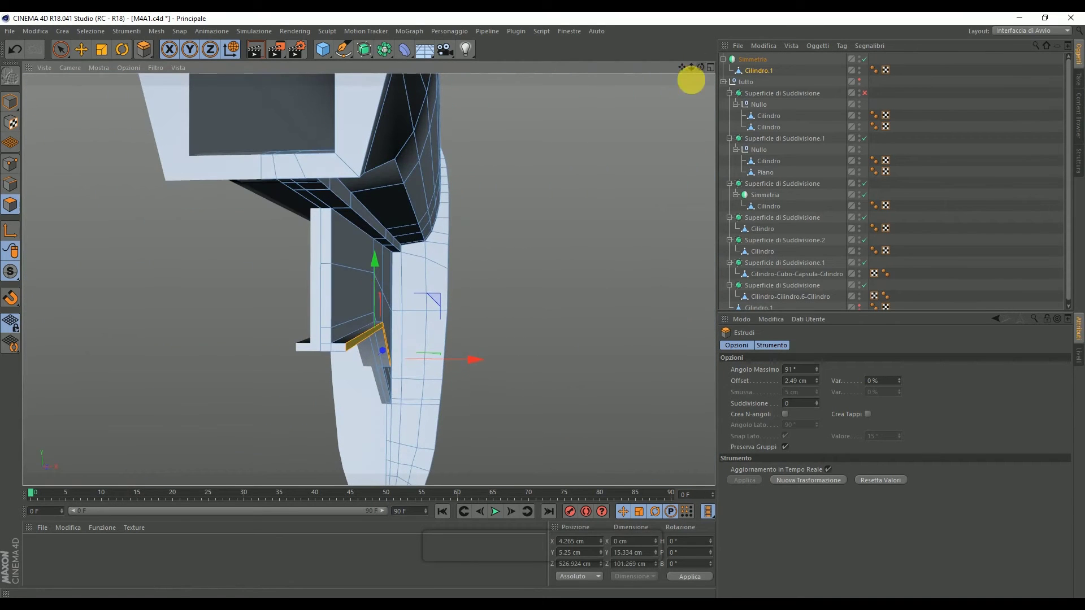
drag(483, 361, 487, 361)
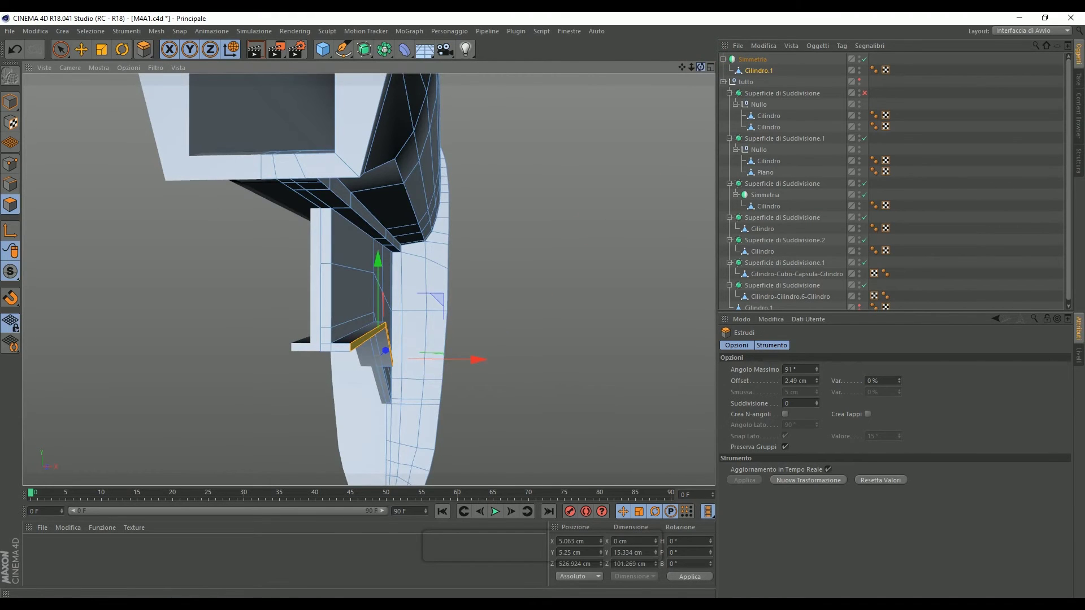
alt+drag(368, 279, 339, 265)
Step: Paint-select the lip's end face, then maximise the side blueprint view
click(61, 48)
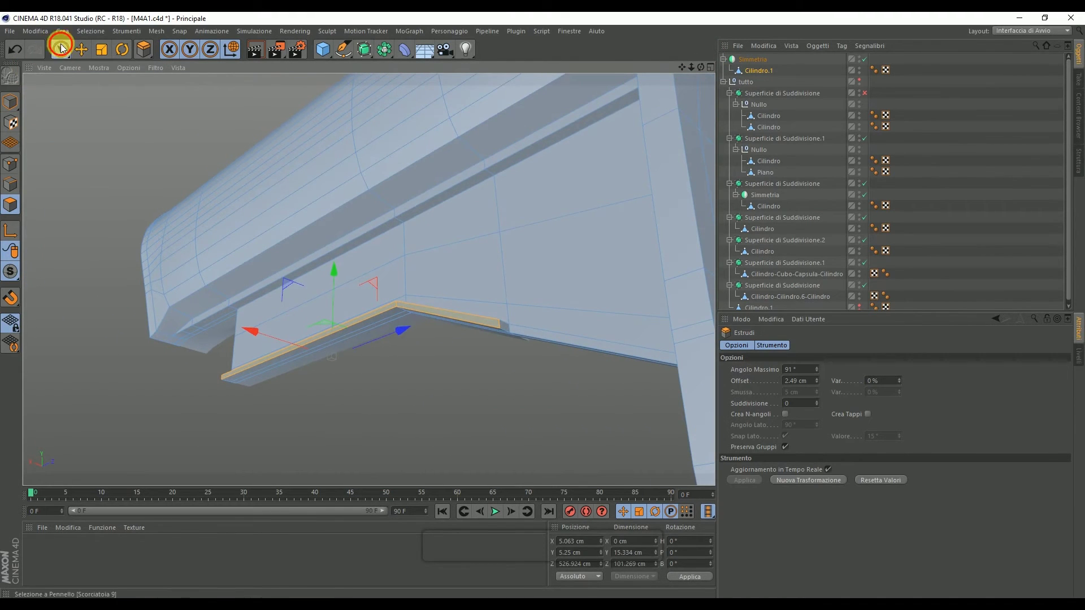
scroll(518, 360, up, 3)
scroll(518, 353, up, 2)
click(476, 235)
click(567, 249)
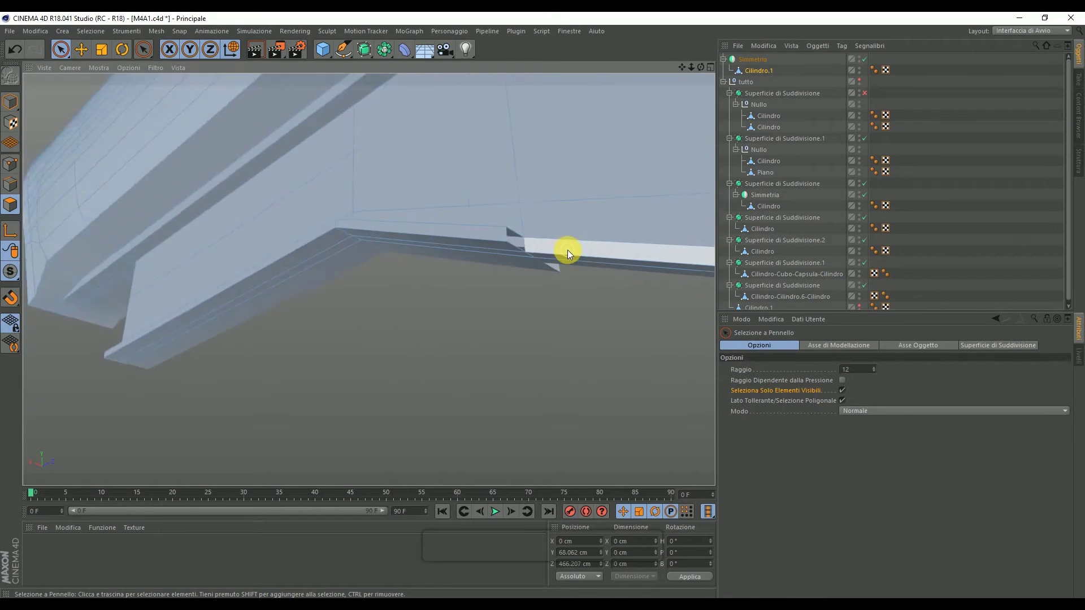
scroll(567, 250, down, 5)
drag(701, 67, 611, 112)
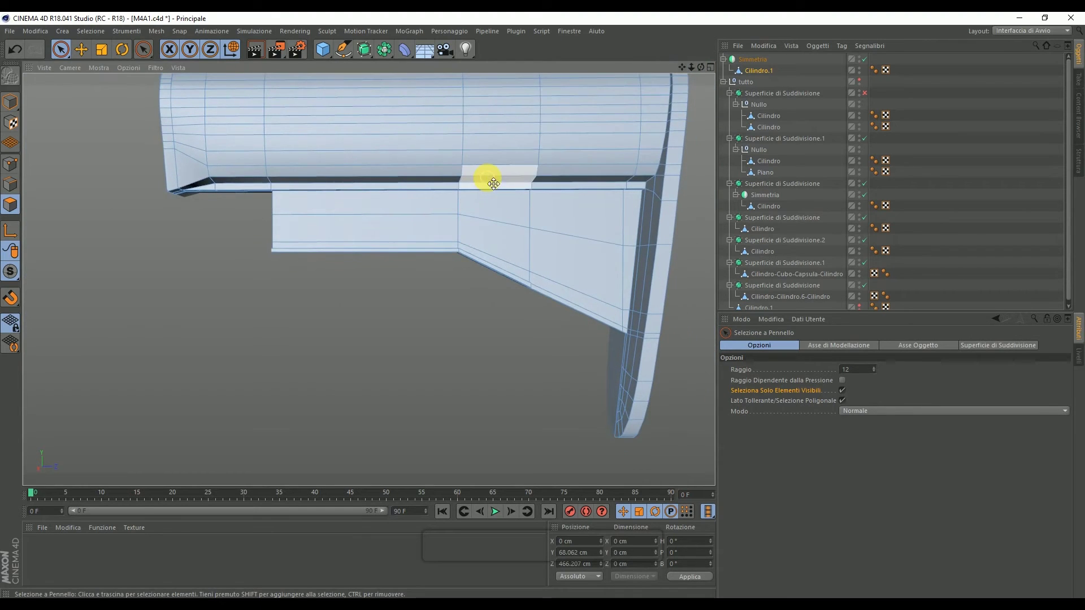
middle_click(486, 177)
middle_click(273, 337)
scroll(274, 336, down, 8)
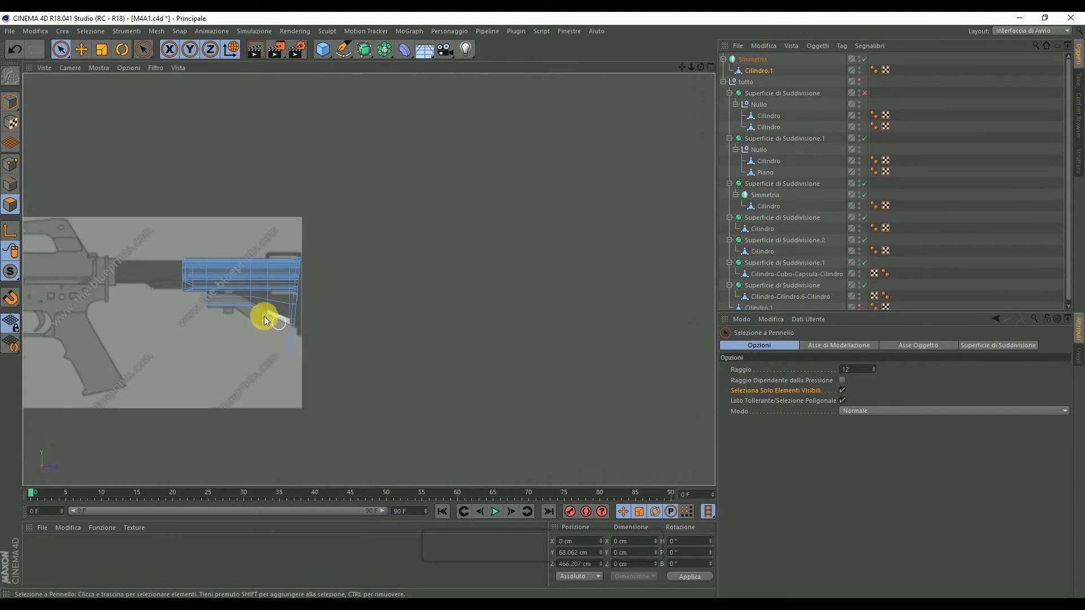
Step: Add a cylinder, place it over the stock, and scale it to about 15.7 cm wide
drag(325, 52, 484, 73)
click(81, 49)
click(10, 105)
drag(236, 174, 483, 144)
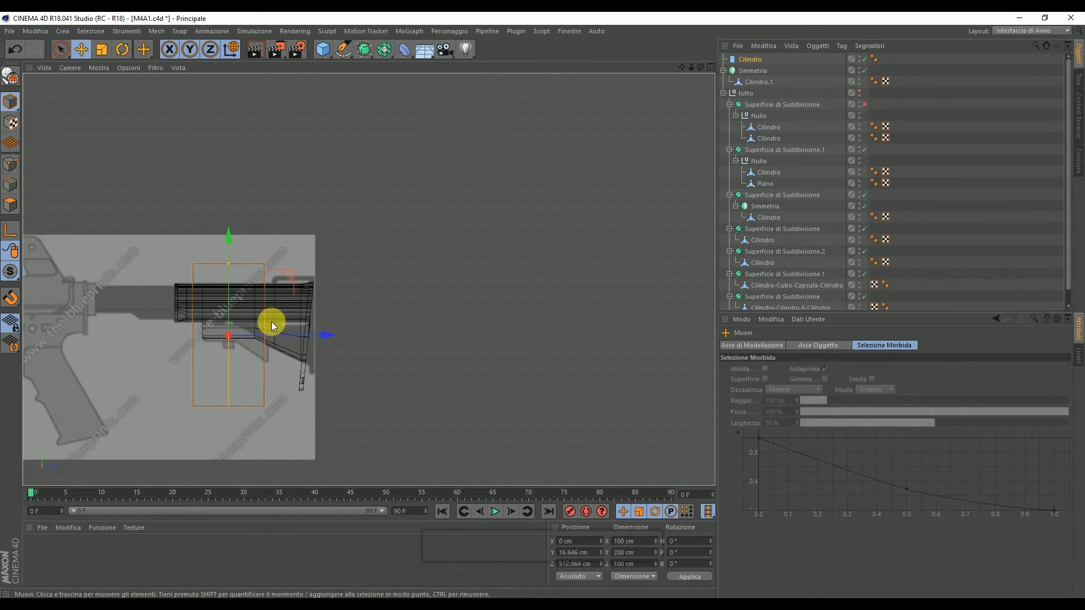
scroll(226, 333, up, 10)
click(102, 49)
drag(547, 162, 145, 211)
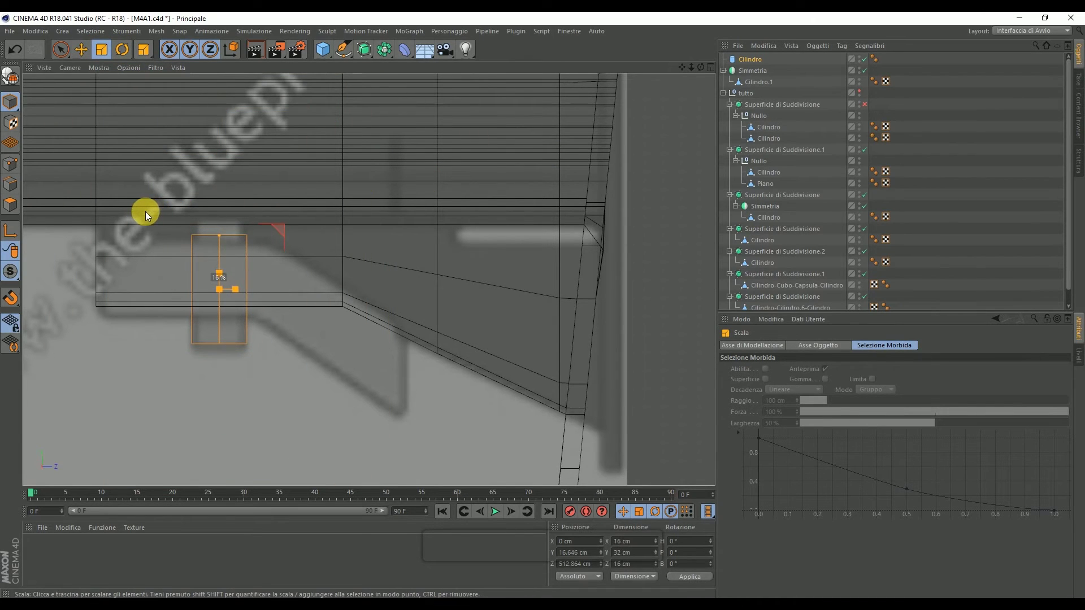
drag(294, 222, 306, 225)
Step: Make the cylinder editable, raise its top ring, and lower its bottom ring to -2.22 cm
click(60, 49)
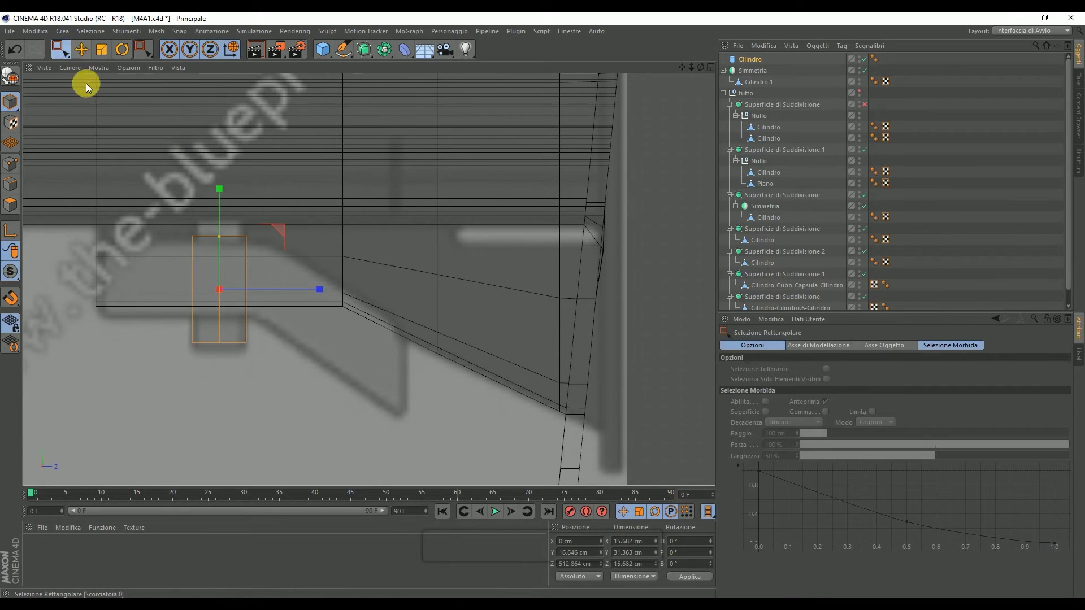
click(8, 77)
click(10, 164)
drag(126, 181, 267, 223)
drag(221, 160, 218, 164)
drag(179, 316, 305, 395)
drag(225, 266, 222, 262)
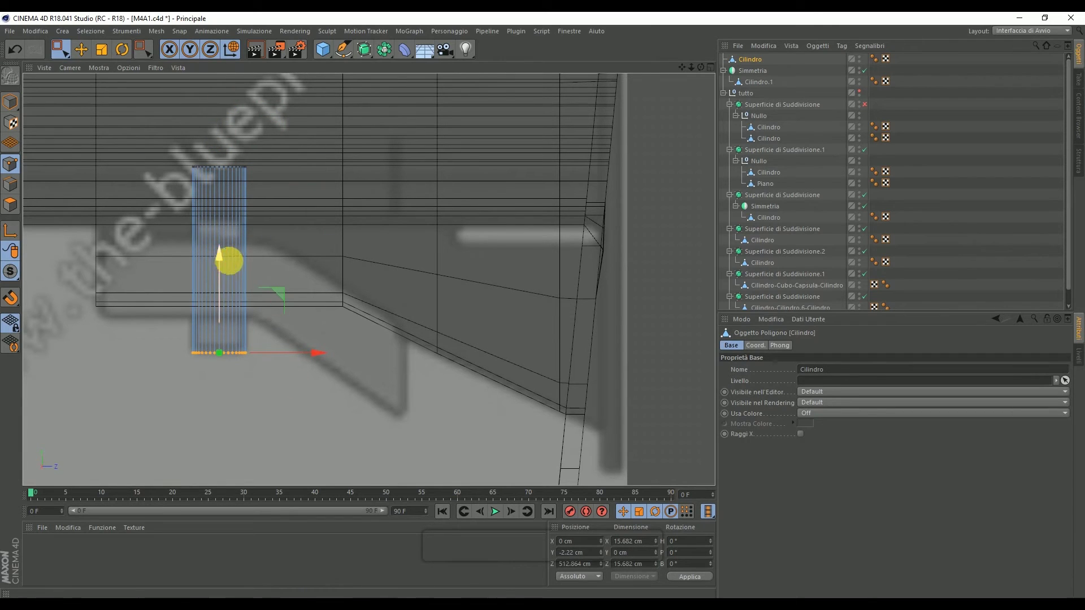
middle_click(293, 248)
middle_click(252, 219)
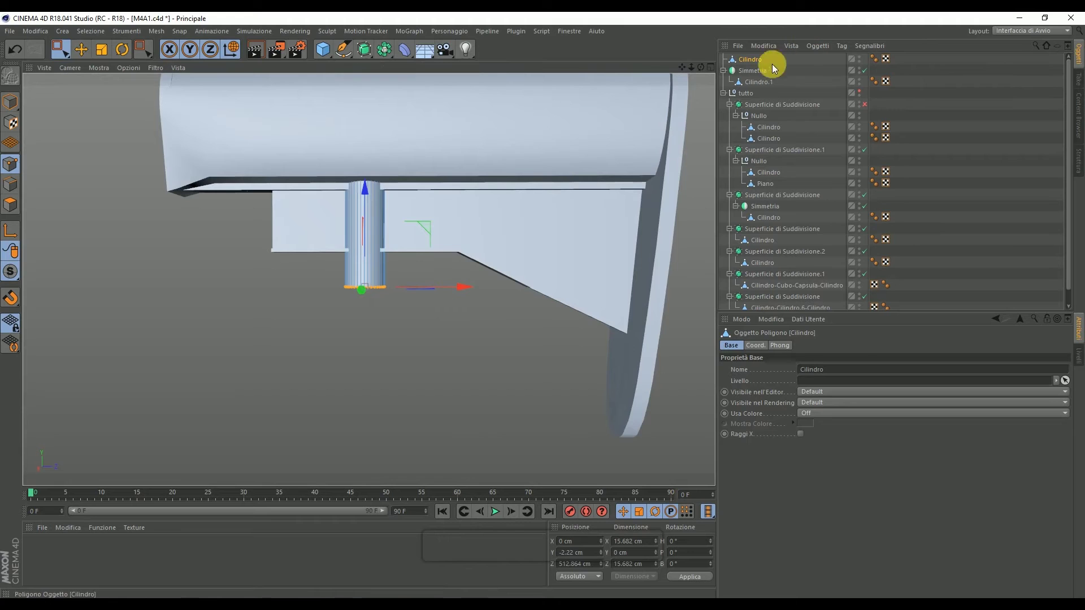
mouse_move(701, 67)
mouse_down()
mouse_move(678, 79)
mouse_move(691, 70)
mouse_up()
Step: Add a cube and move it along Z and up toward the stock in the side view
click(322, 50)
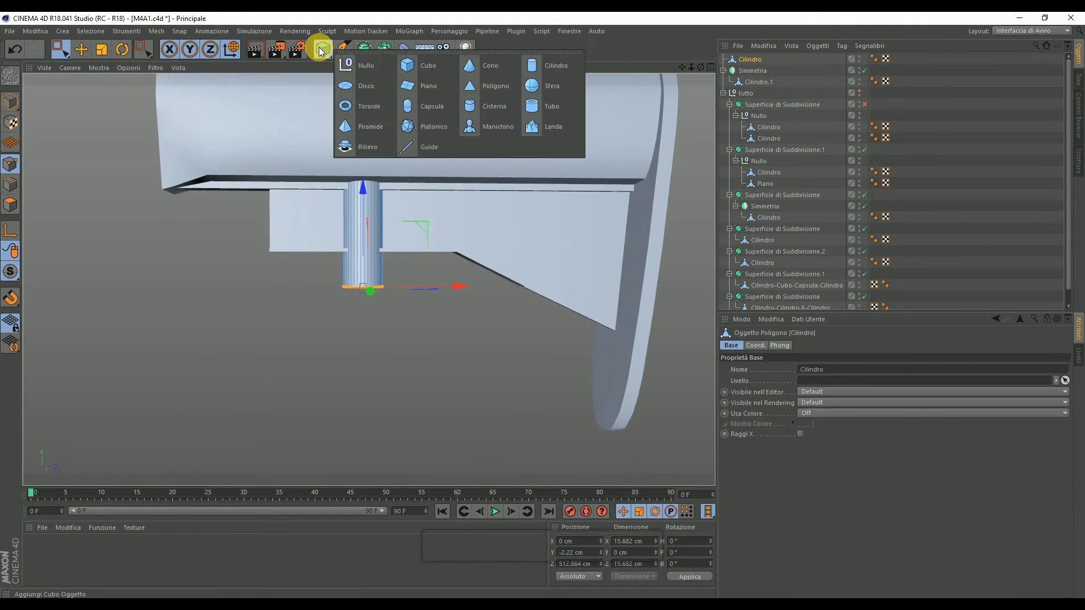
click(409, 66)
middle_click(418, 181)
middle_click(306, 284)
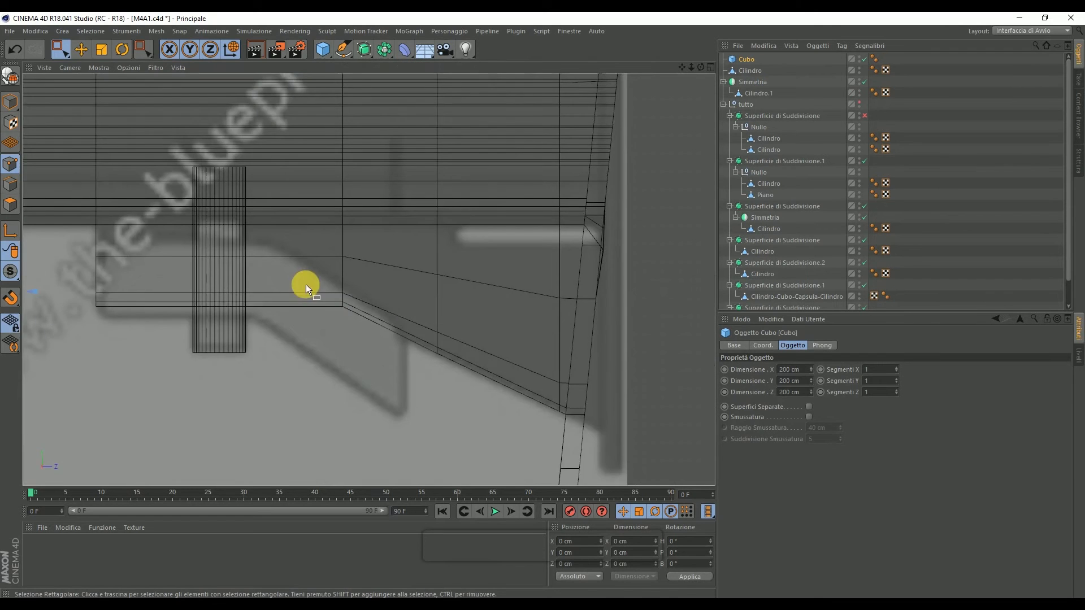
scroll(321, 263, down, 5)
drag(267, 265, 409, 265)
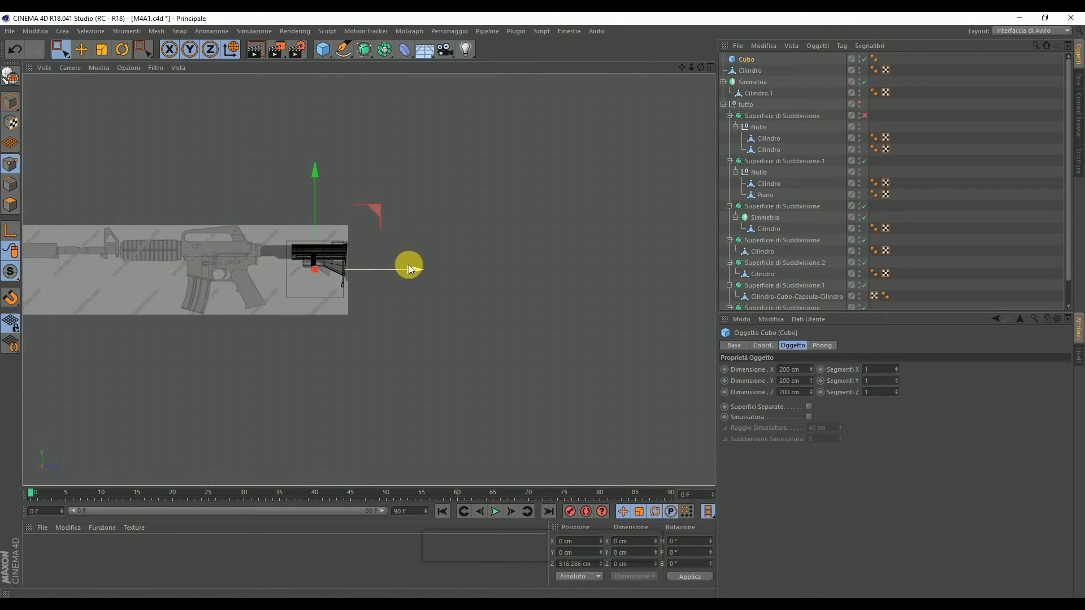
scroll(331, 259, up, 3)
scroll(323, 257, up, 3)
scroll(368, 278, down, 2)
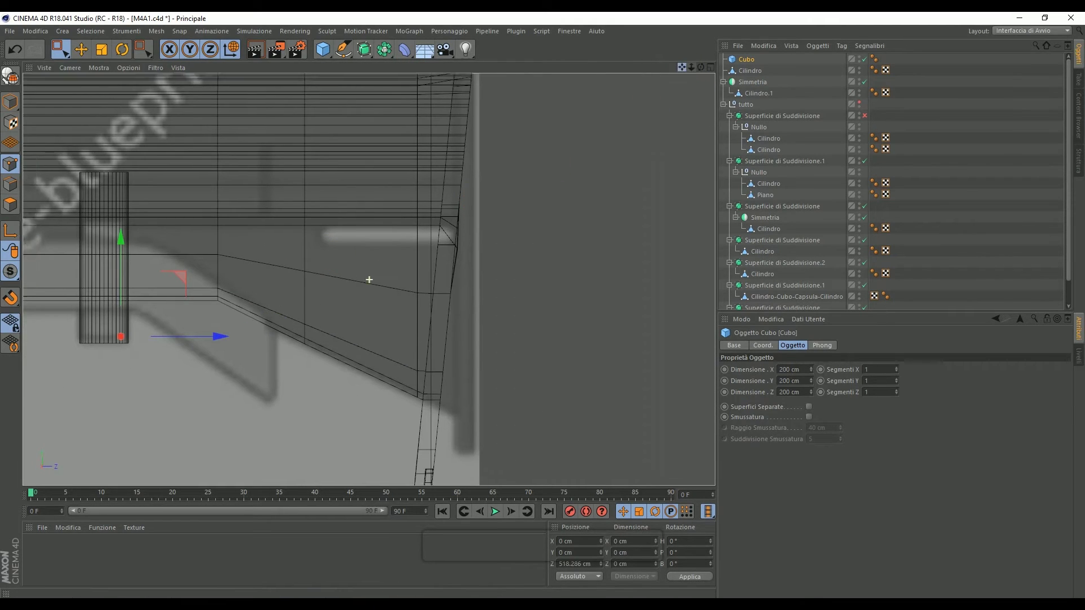
scroll(368, 279, down, 3)
drag(375, 201, 384, 147)
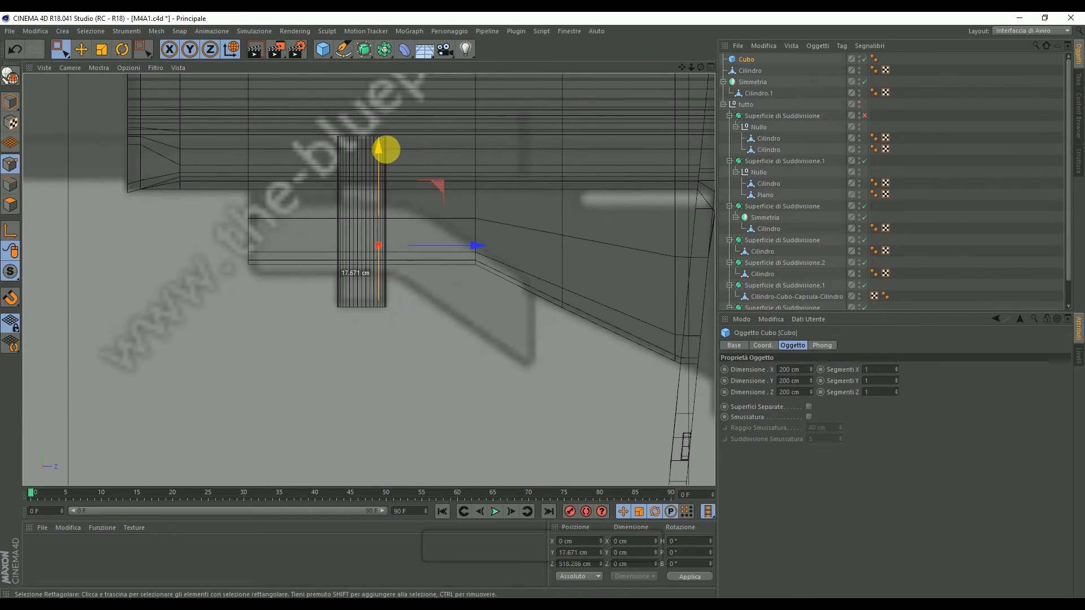
Step: Scale the cube down to 20.7 cm, seated against the stock's underside
click(101, 49)
drag(307, 131, 141, 171)
drag(316, 136, 307, 131)
click(80, 49)
drag(381, 146, 380, 142)
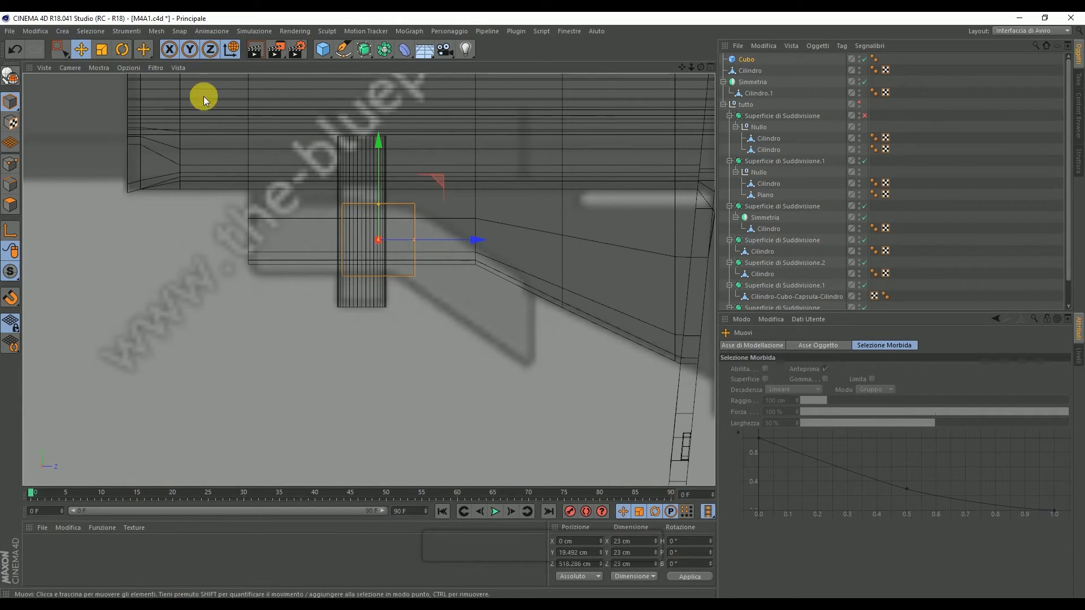
click(101, 49)
drag(266, 105, 210, 110)
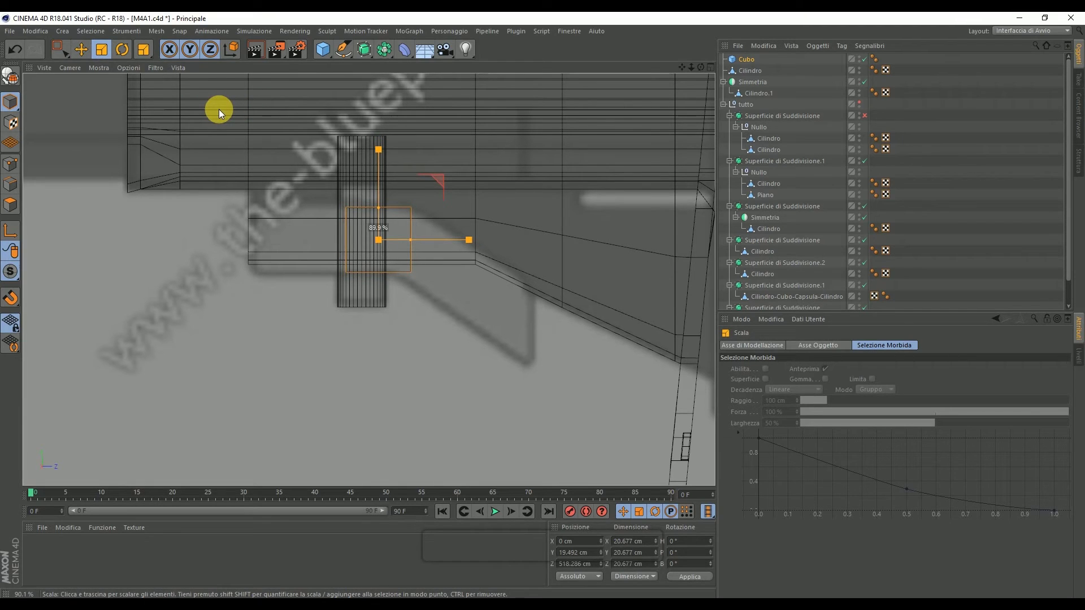
drag(212, 109, 218, 107)
Step: Make the cube editable and move its side points (about 5.8 cm on X) along the stock
click(15, 79)
drag(61, 49, 89, 75)
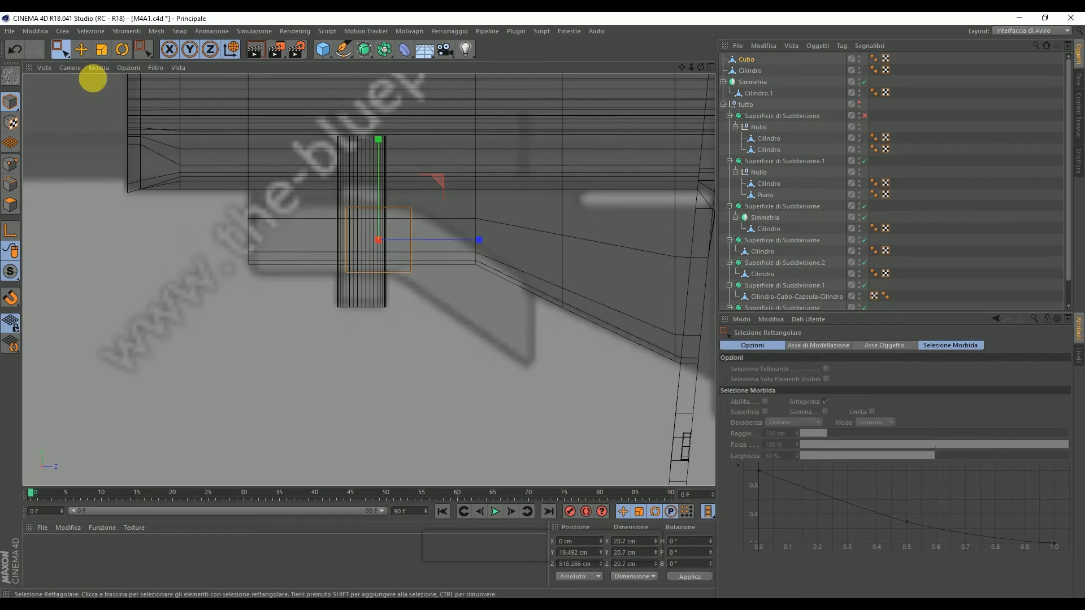
click(11, 164)
drag(348, 281, 351, 280)
drag(392, 237, 294, 233)
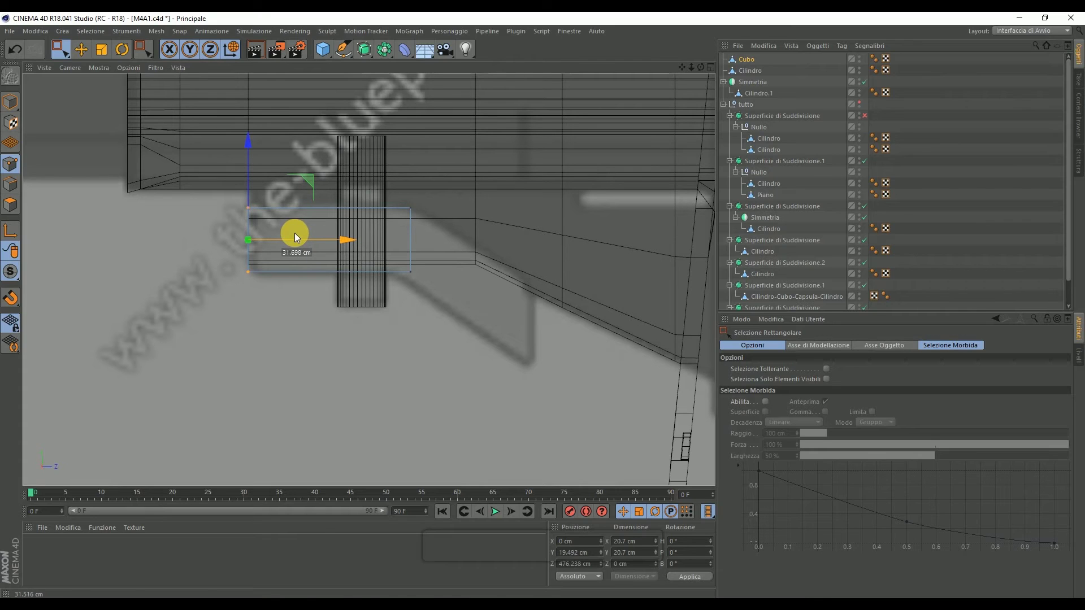
drag(293, 233, 293, 233)
drag(404, 182, 507, 342)
drag(500, 239, 489, 237)
drag(377, 188, 453, 247)
drag(505, 208, 506, 208)
Step: Angle the plate's end polygon down along the stock's slanted underside
middle_click(513, 236)
middle_click(312, 184)
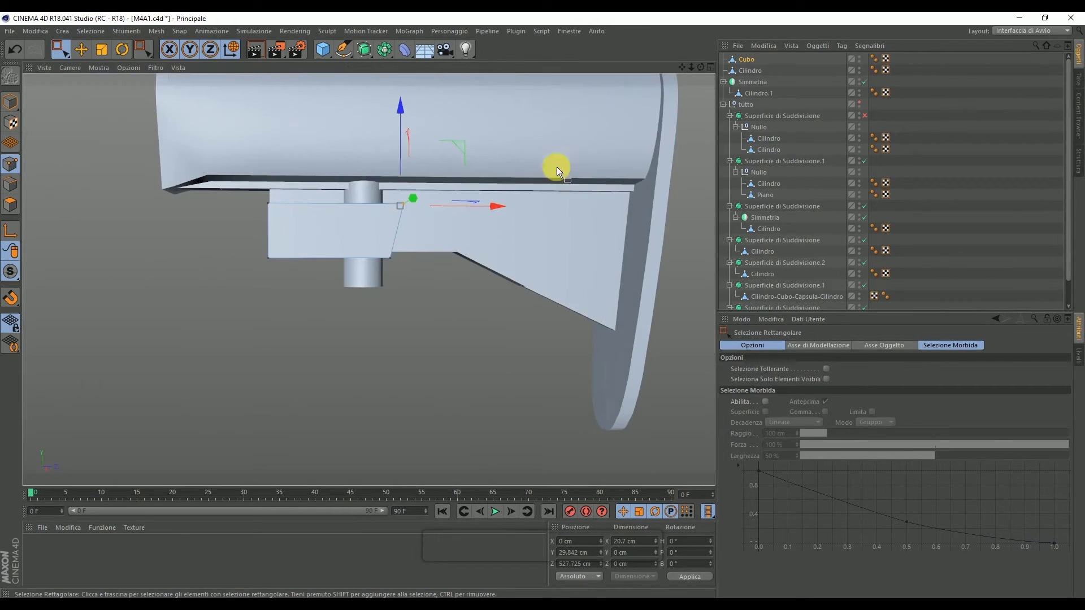
drag(701, 66, 701, 65)
click(60, 49)
click(91, 68)
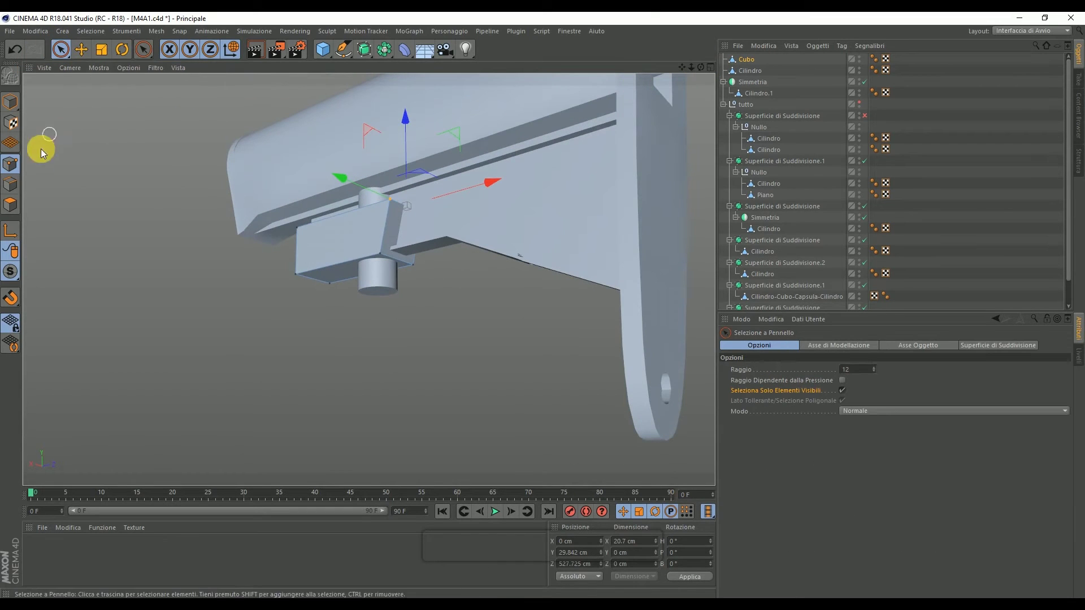
click(399, 232)
middle_click(509, 232)
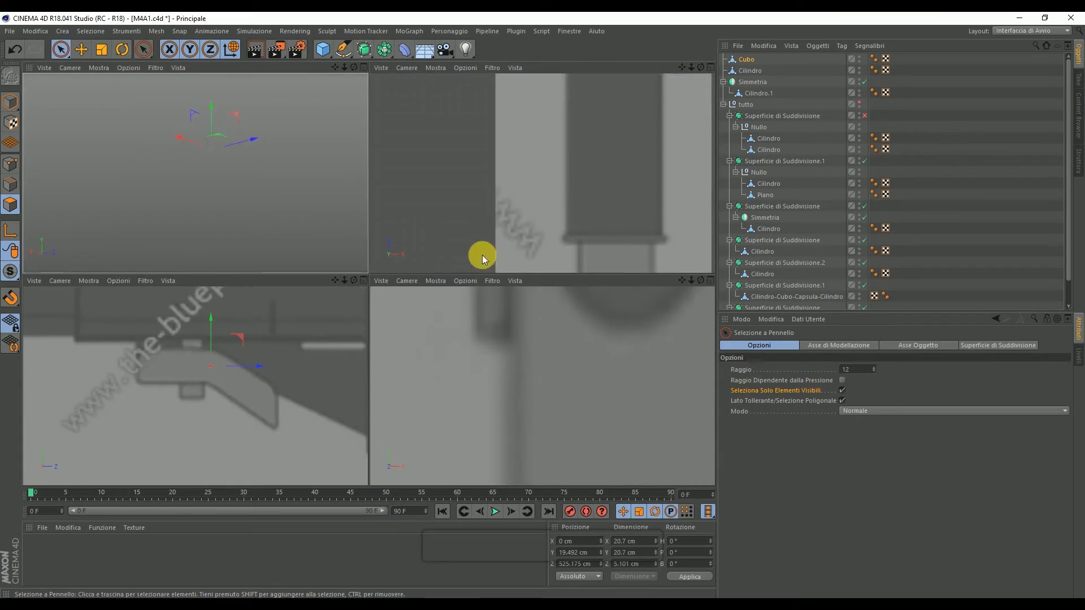
middle_click(317, 339)
drag(464, 178, 579, 250)
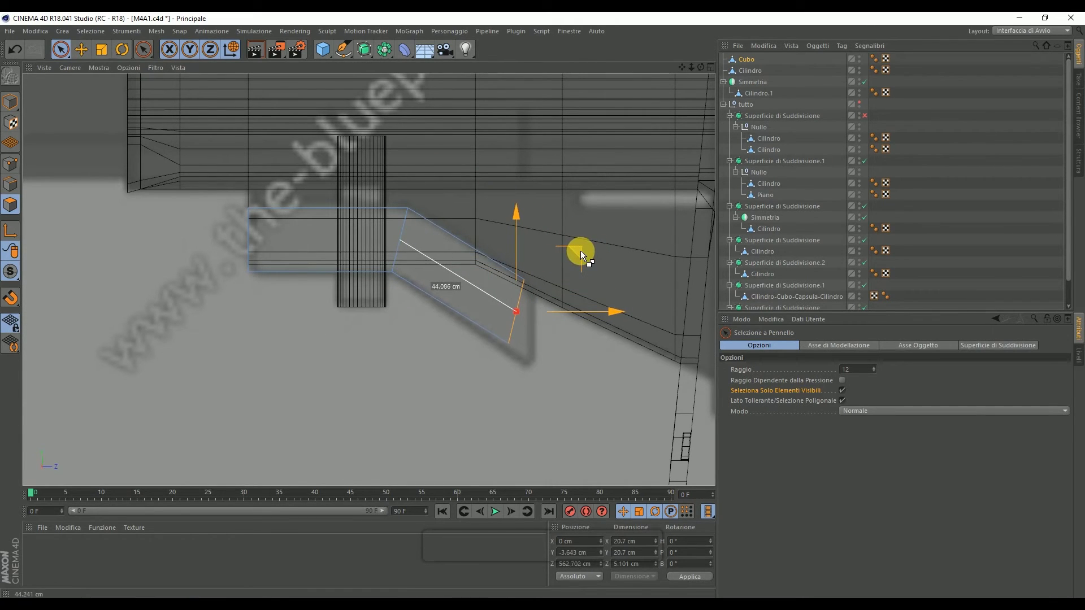
Step: Place the plate's lower-right end point at Y -19.276 cm, Z 564.888 cm
drag(61, 50, 94, 87)
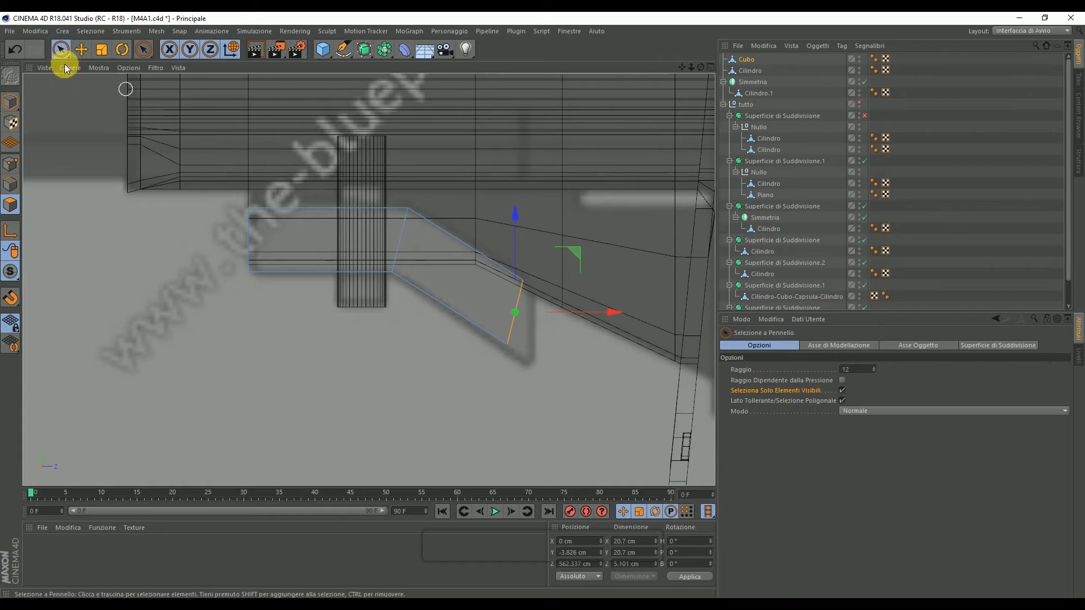
click(11, 164)
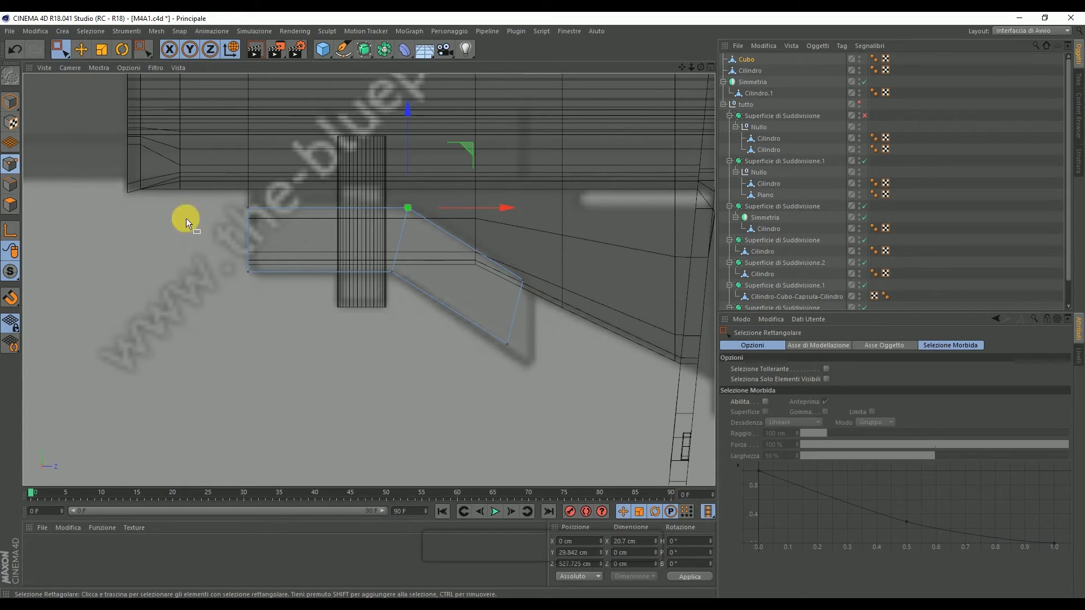
drag(463, 321, 607, 384)
drag(567, 293, 583, 297)
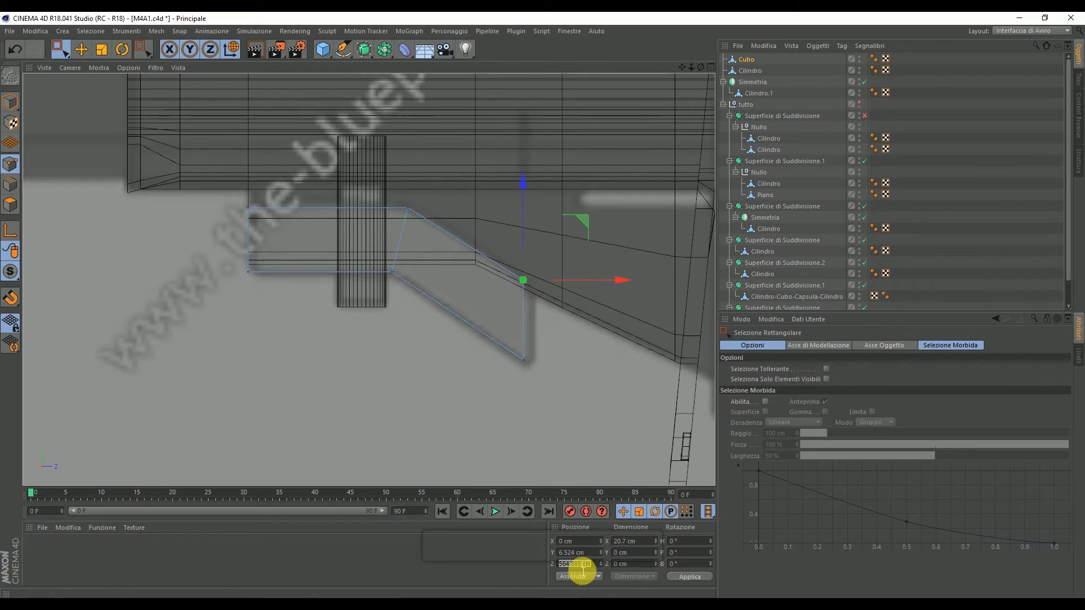
key(ctrl+z)
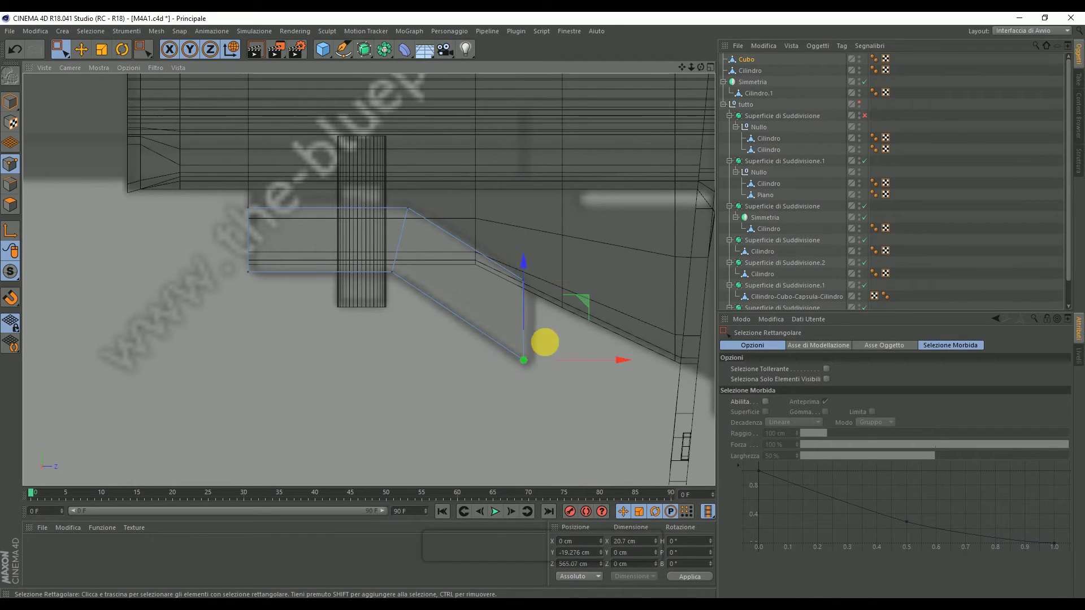
click(582, 565)
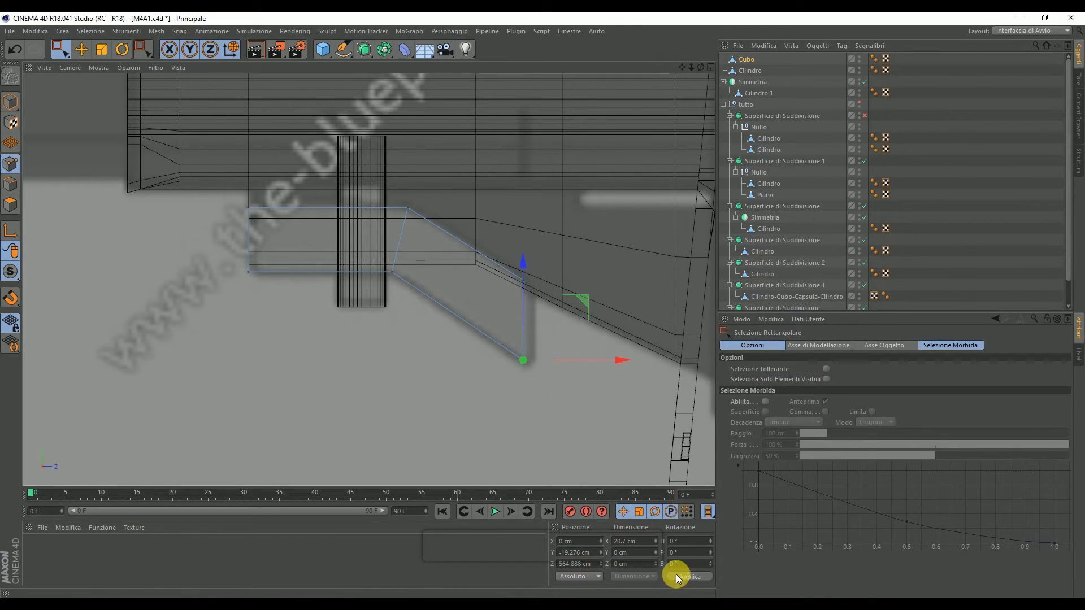
scroll(530, 375, up, 5)
scroll(528, 363, up, 3)
Step: Slide the plate's vertex to line up with the stock edge
drag(531, 362, 524, 346)
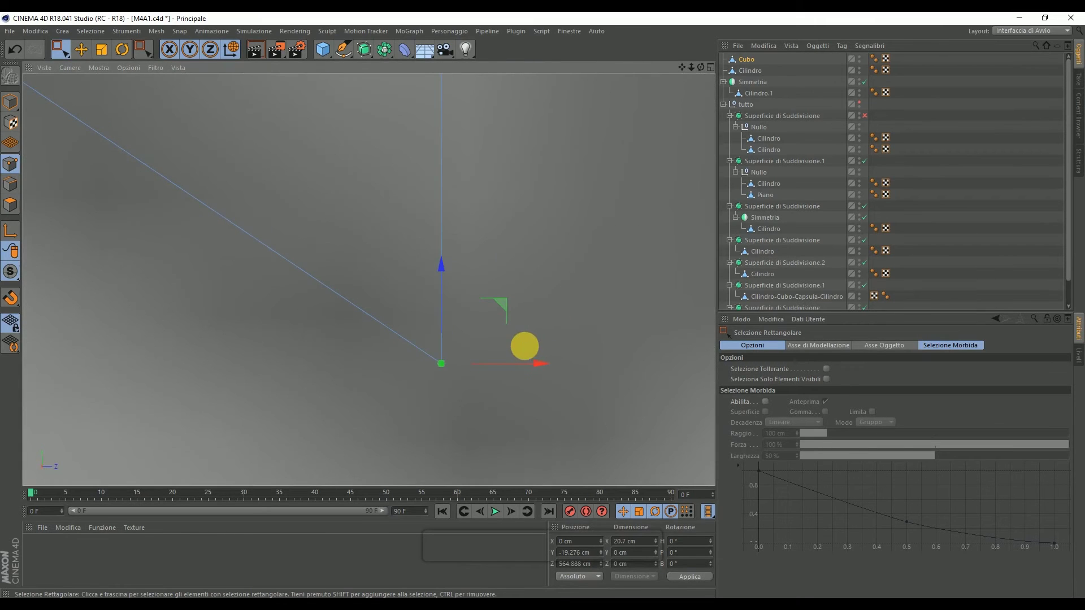
scroll(554, 353, down, 3)
scroll(557, 354, down, 3)
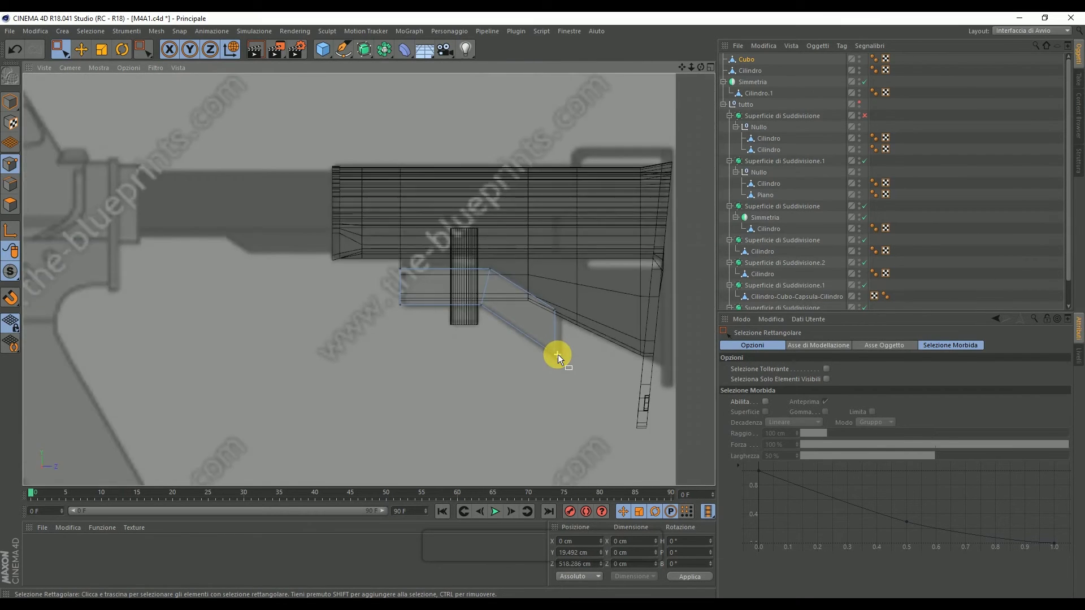
scroll(558, 354, up, 3)
scroll(458, 239, up, 2)
Step: Select the Cubo plate in perspective and turn on its X-Ray display
middle_click(458, 239)
middle_click(253, 188)
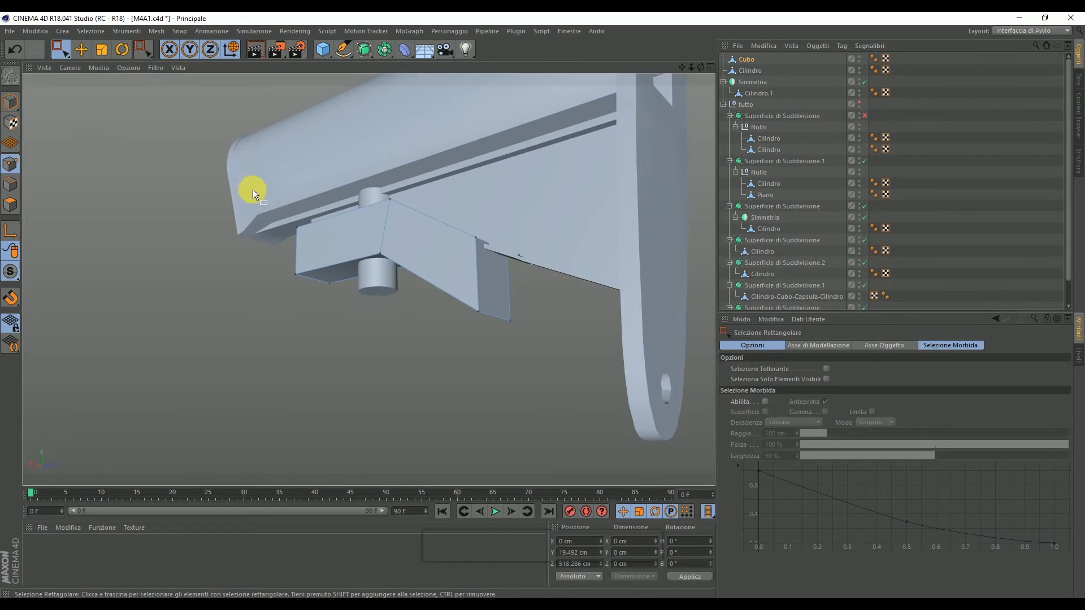
drag(703, 66, 650, 113)
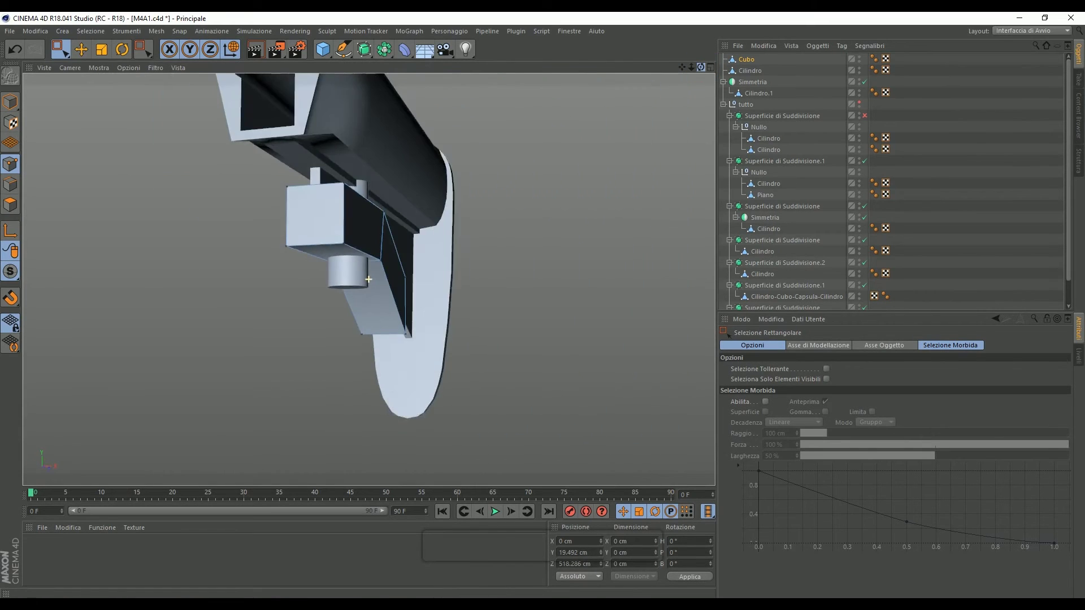
click(745, 59)
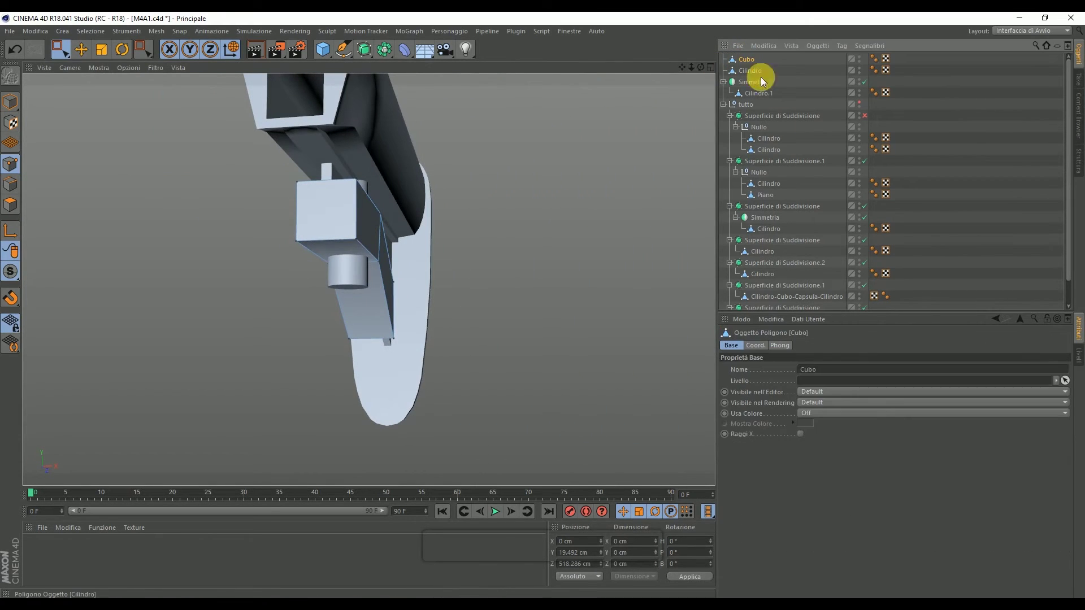
click(800, 434)
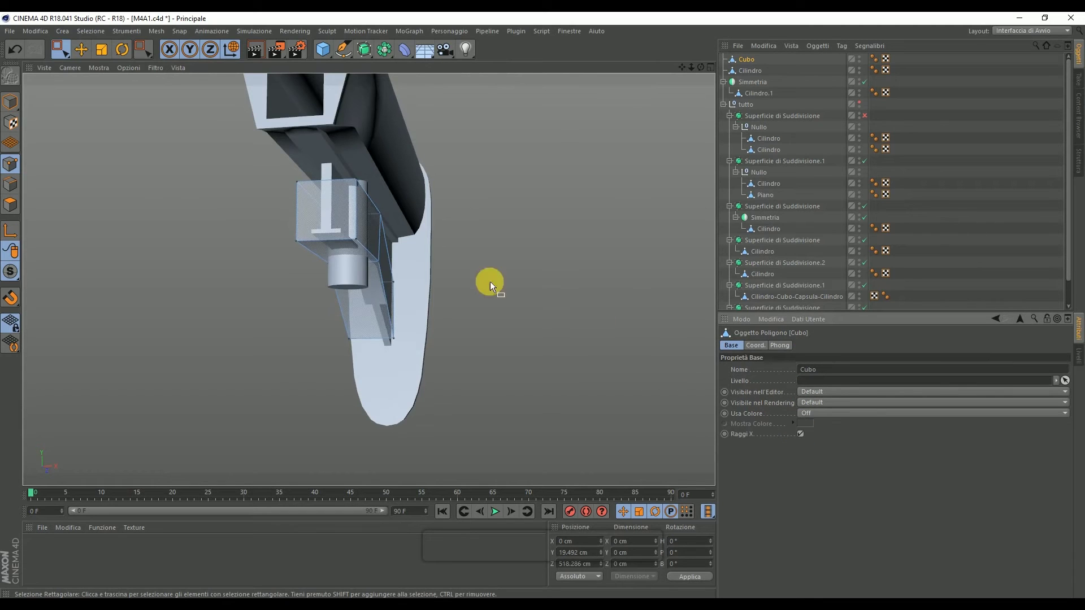
scroll(323, 226, up, 3)
scroll(323, 226, up, 3)
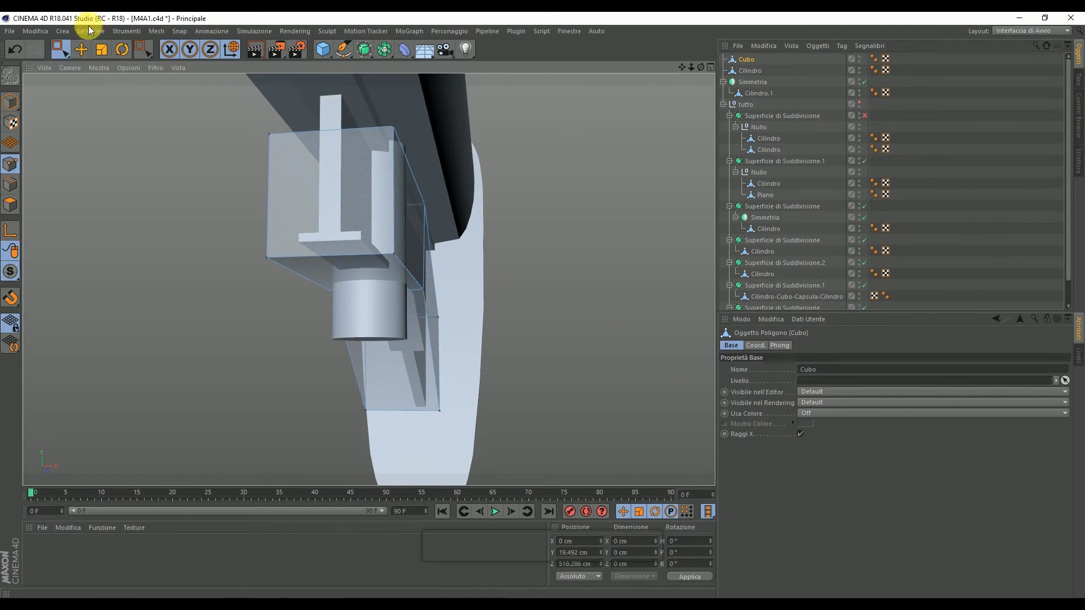
Step: Scale the Cubo plate along X to 13.115 cm wide, then turn X-Ray off
click(103, 50)
click(10, 101)
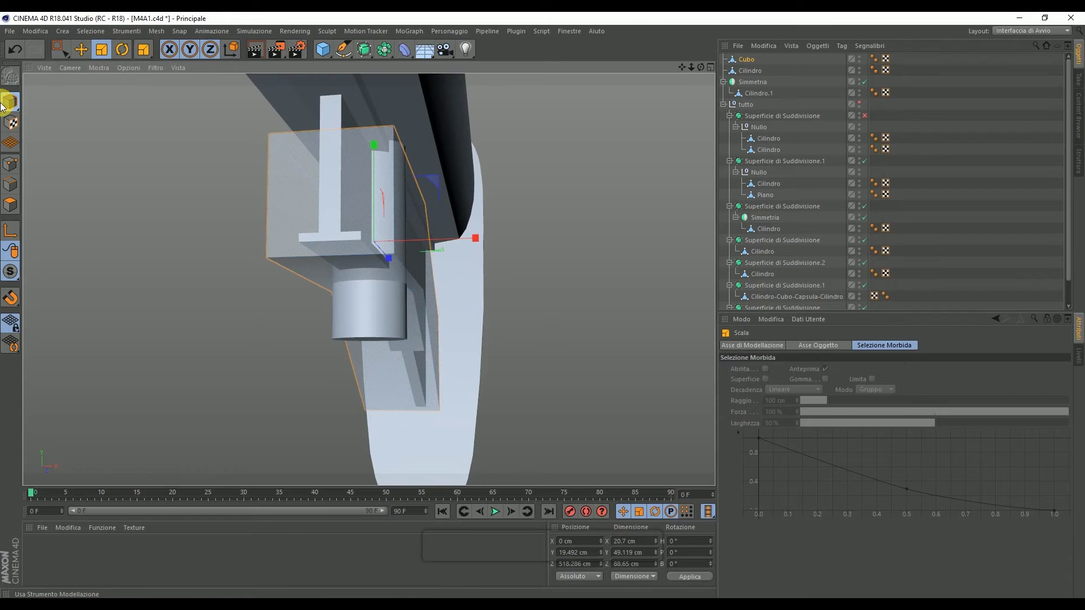
mouse_move(475, 238)
mouse_down()
mouse_move(420, 232)
mouse_move(439, 233)
mouse_up()
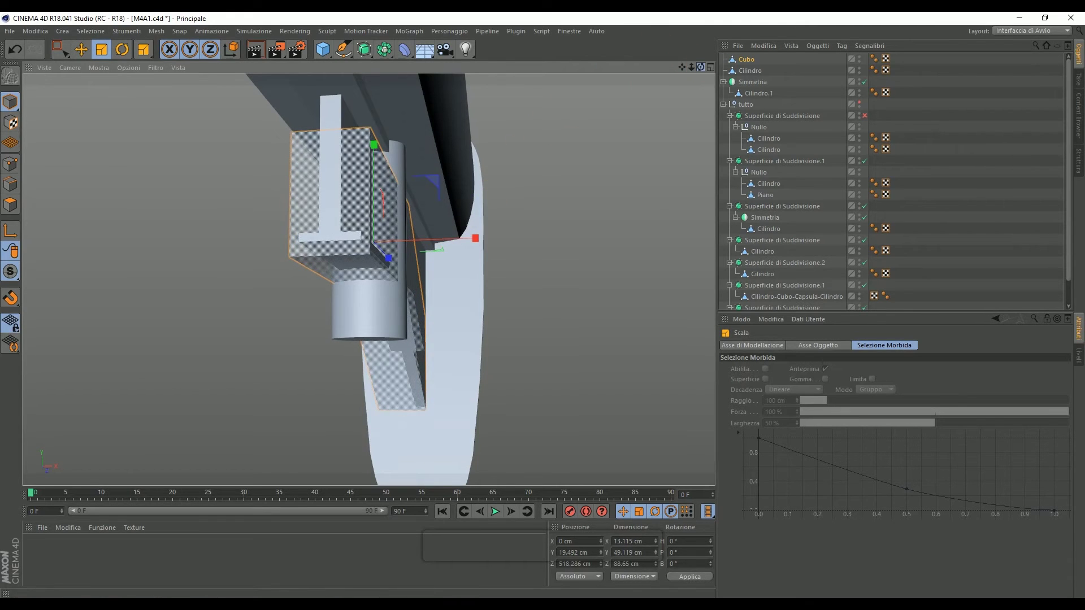
drag(701, 67, 701, 66)
click(744, 60)
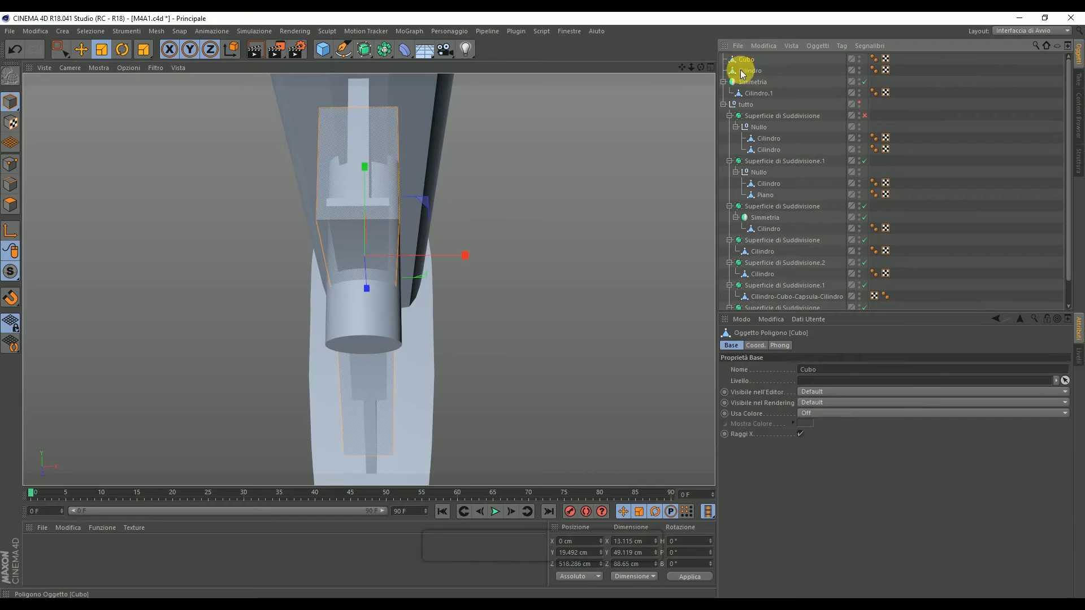
click(799, 433)
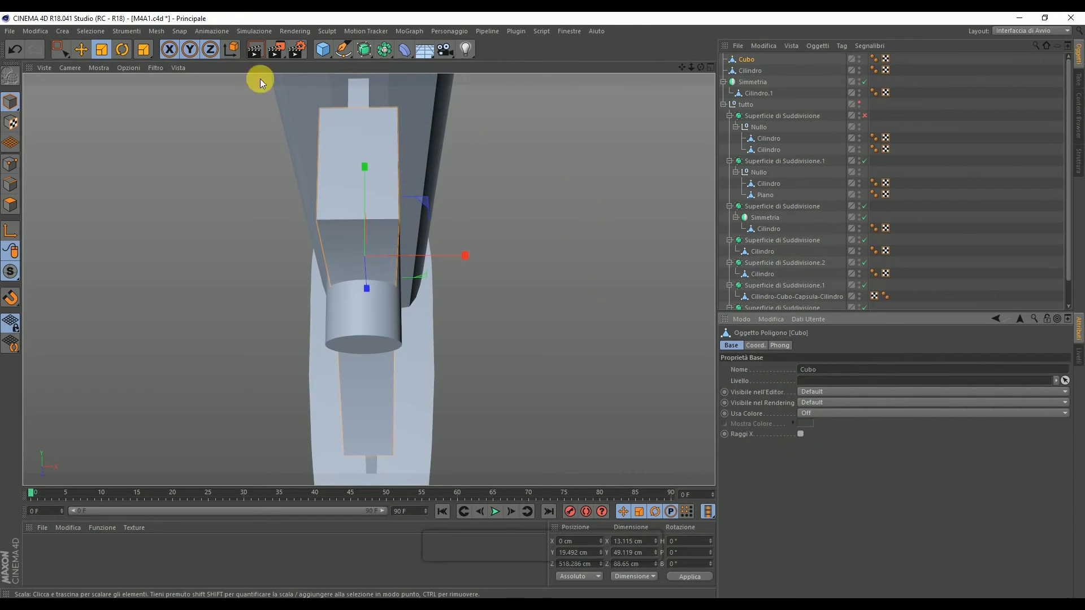
Step: Ring-select the plate edges and cut a new edge loop down its middle, without n-gons
click(11, 184)
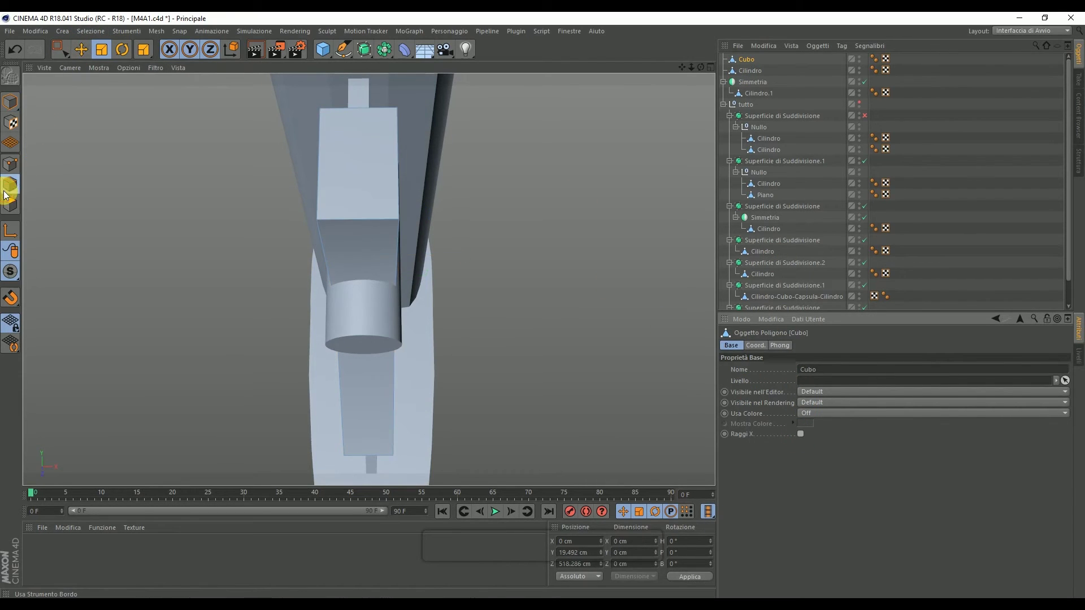
click(91, 31)
click(113, 119)
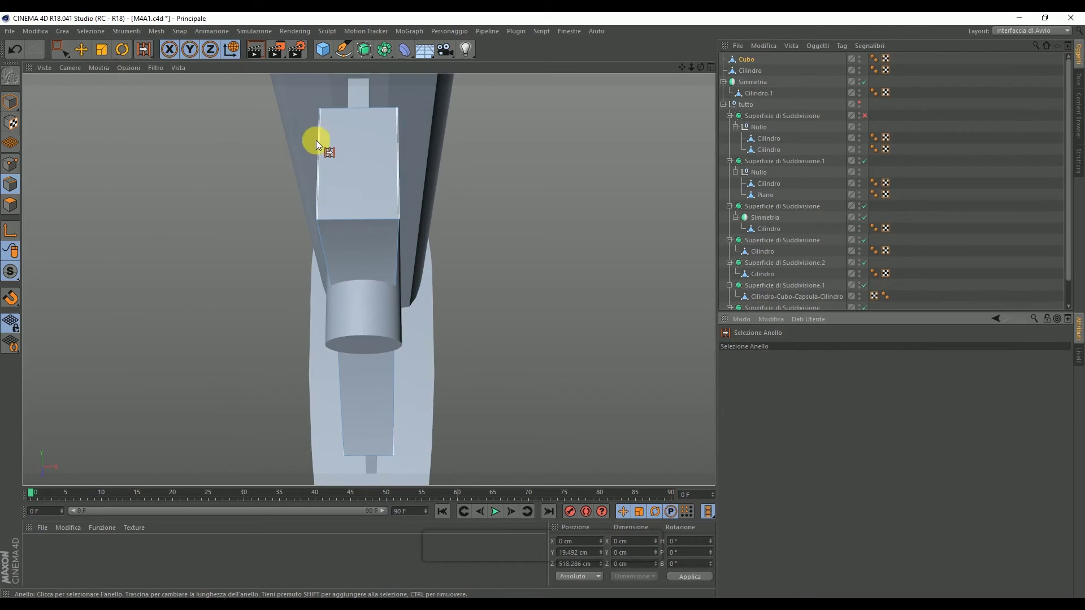
click(350, 116)
right_click(571, 156)
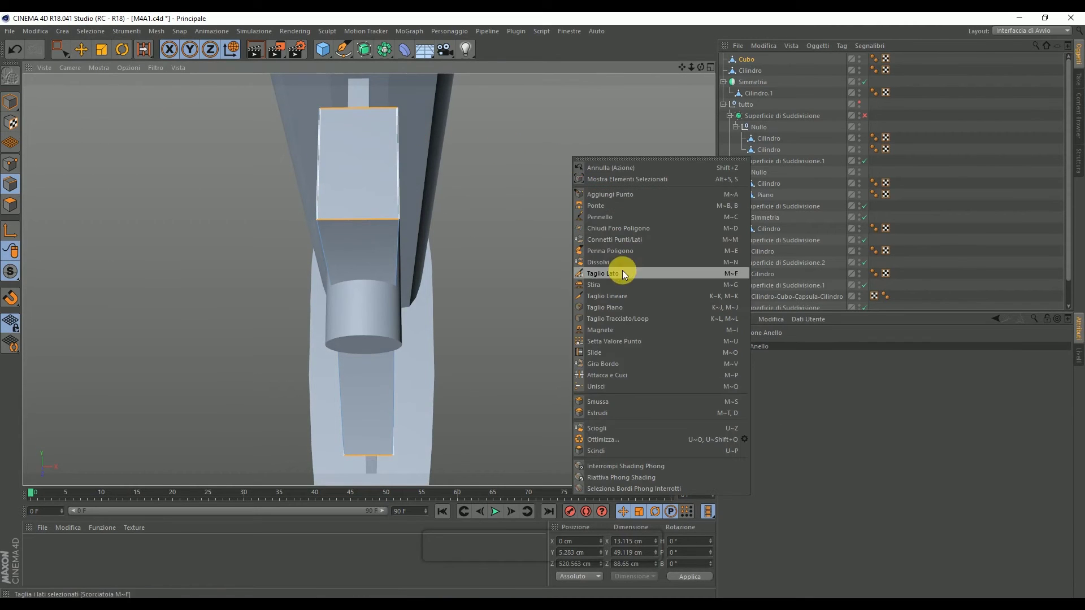
click(622, 273)
click(870, 393)
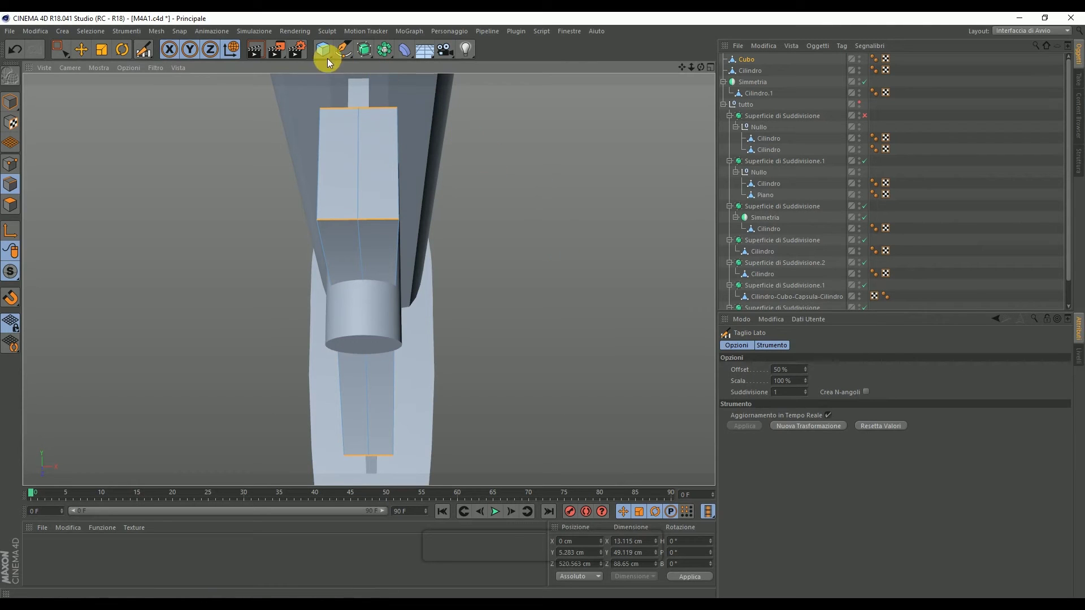
Step: Box-select the bracket plate's points in the maximised front wireframe view
middle_click(269, 79)
middle_click(574, 151)
scroll(574, 151, down, 2)
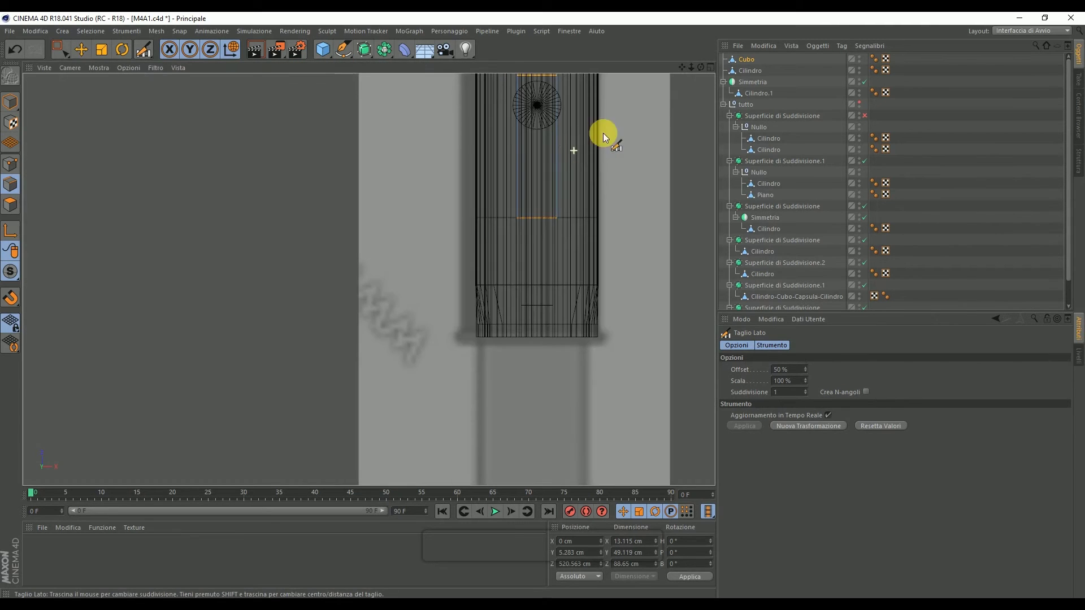
drag(681, 67, 593, 226)
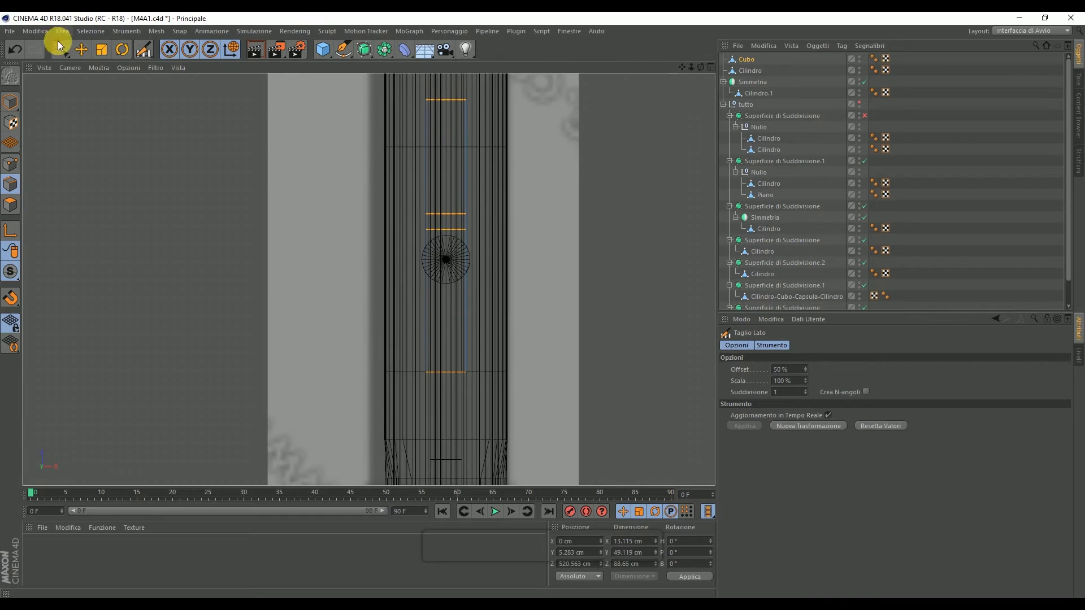
drag(59, 48, 90, 83)
click(11, 164)
drag(323, 87, 436, 356)
Step: Hide Cilindro.1 in the perspective view to isolate the post and its two plates
middle_click(401, 187)
middle_click(297, 160)
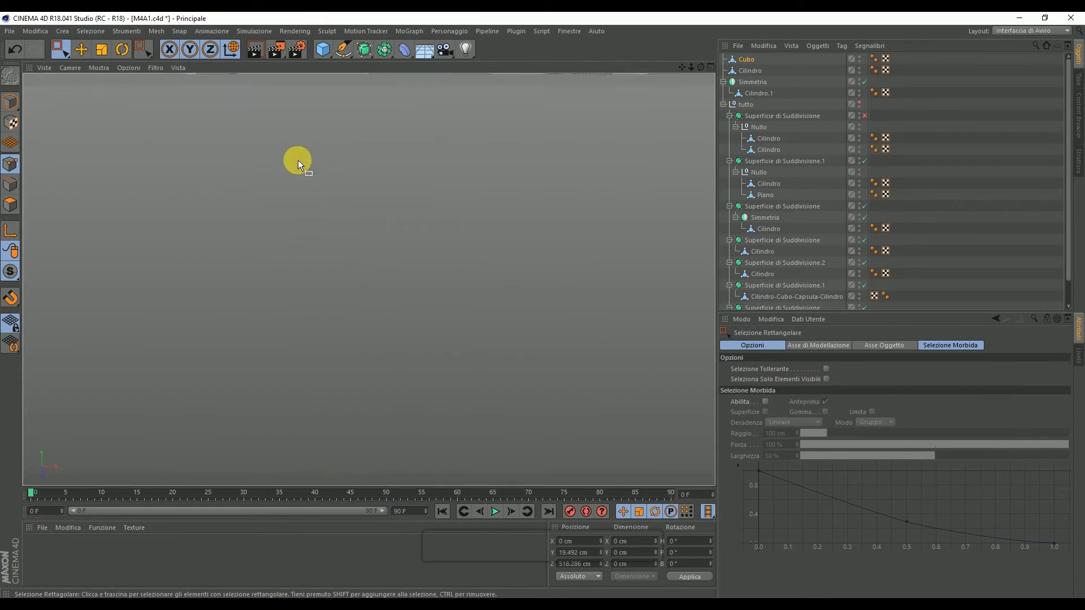
drag(702, 66, 702, 66)
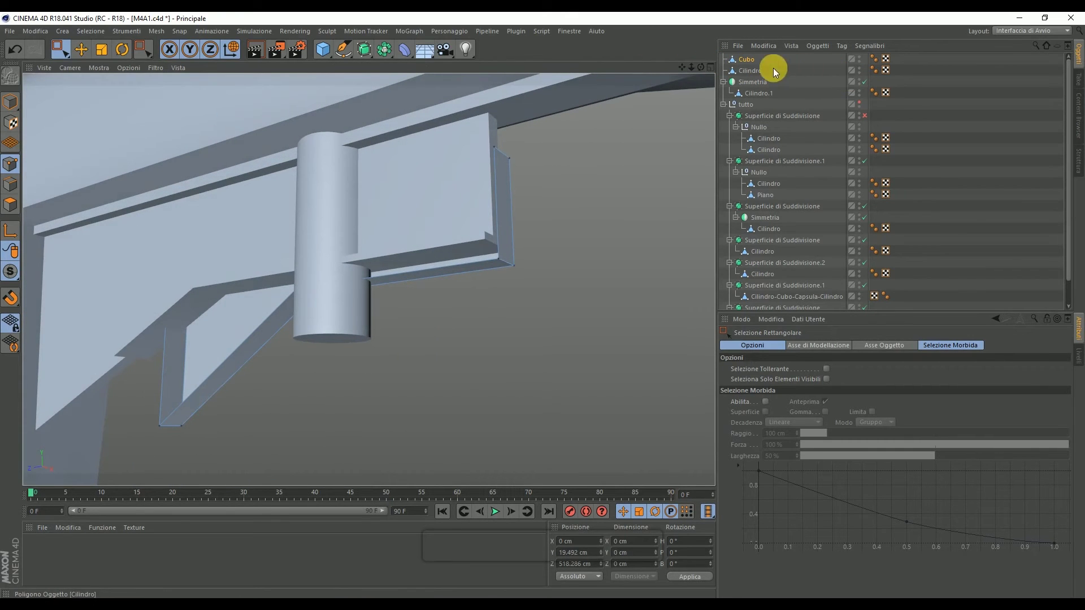
click(859, 91)
mouse_move(700, 67)
mouse_down()
mouse_move(616, 63)
mouse_move(621, 79)
mouse_up()
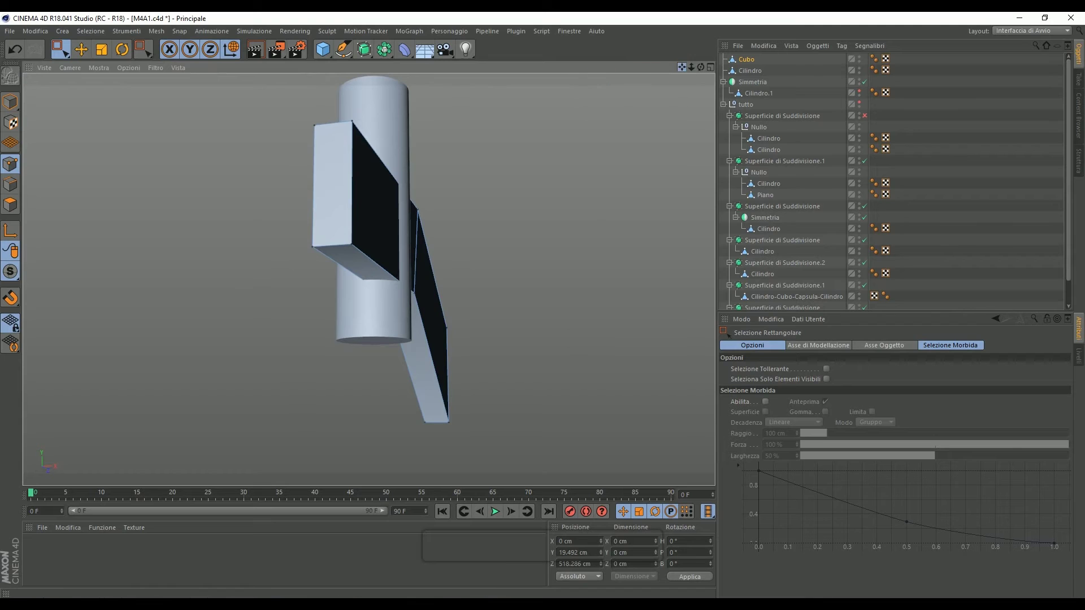
Step: Ring-select the plate edges and cut a new edge loop along the bracket plate (Taglio Lato)
click(89, 31)
click(109, 114)
click(10, 183)
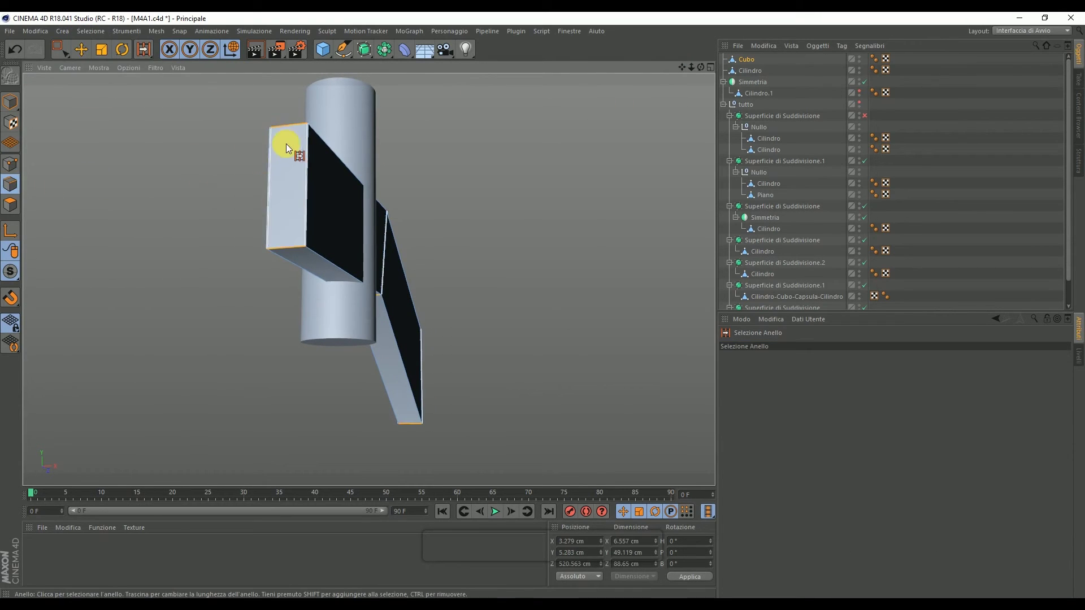
right_click(496, 107)
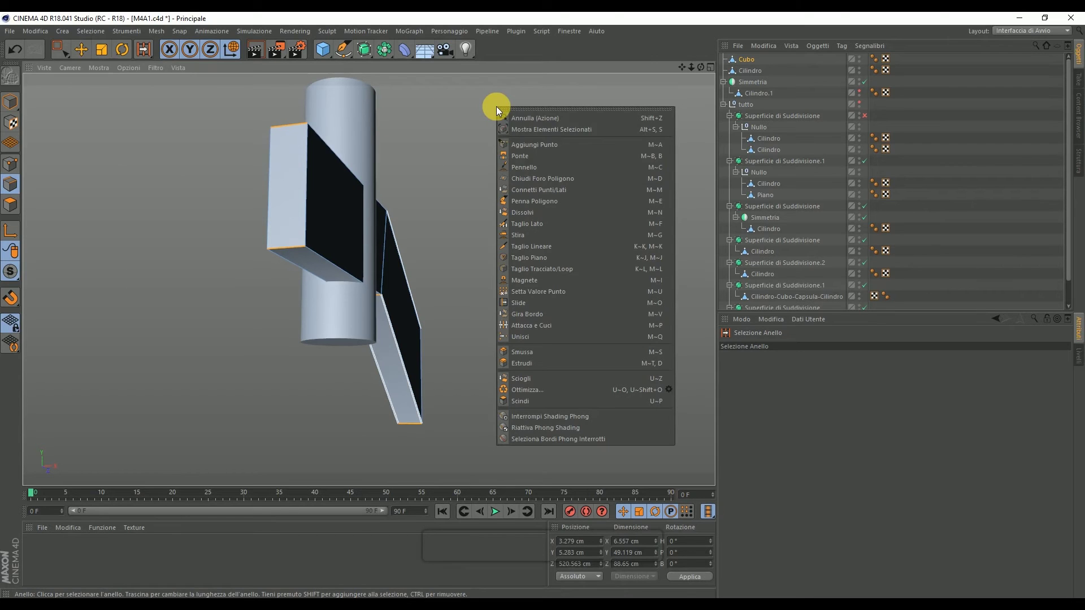
click(551, 224)
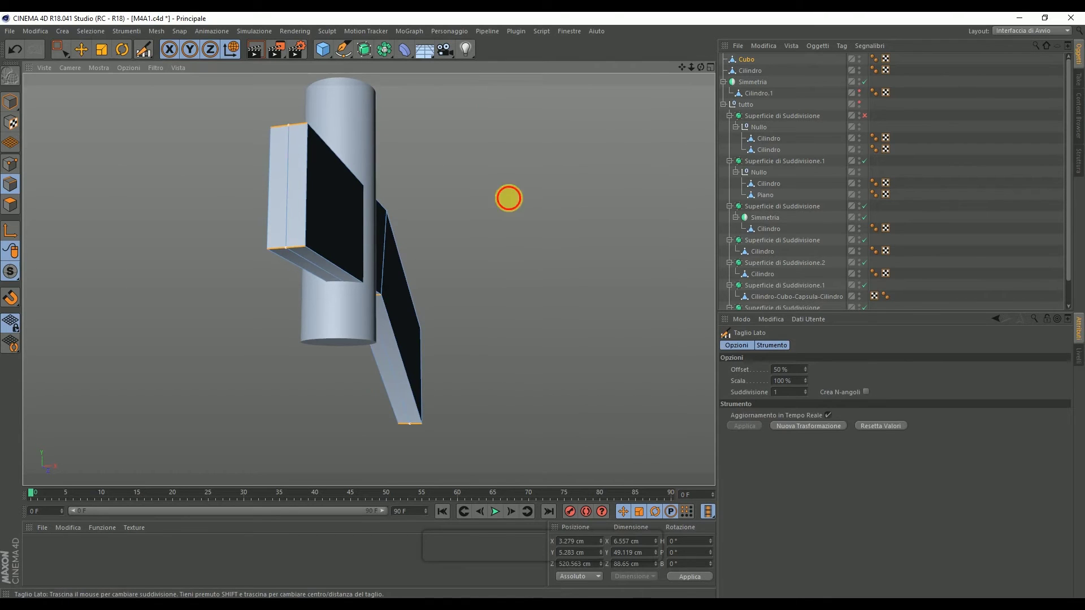
click(81, 50)
Step: Slide the new edge loop toward the dark face with Cursore Lato
right_click(67, 185)
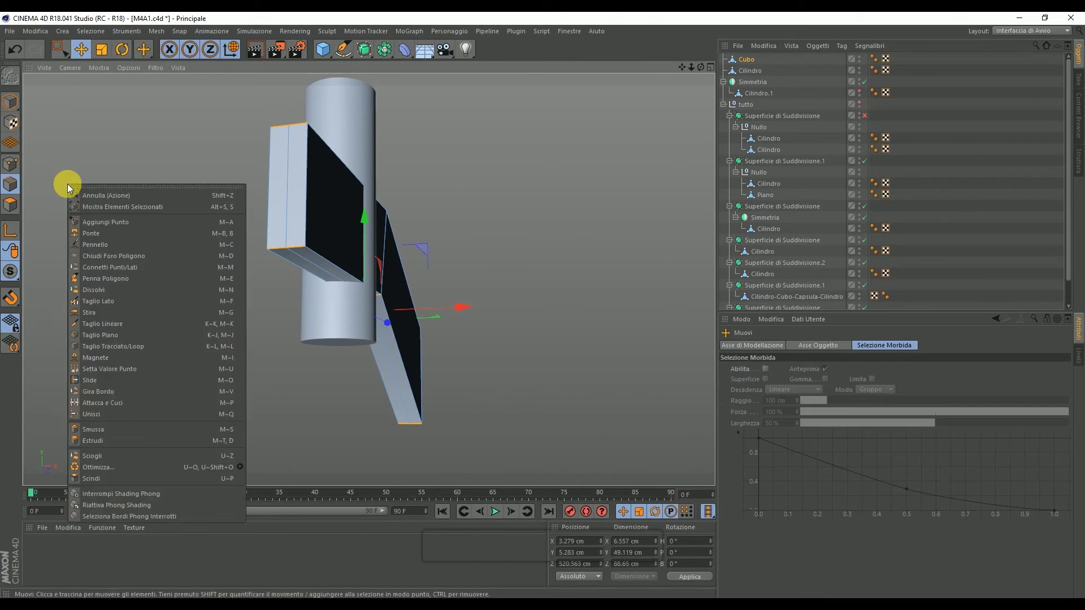
click(107, 380)
drag(284, 219, 300, 218)
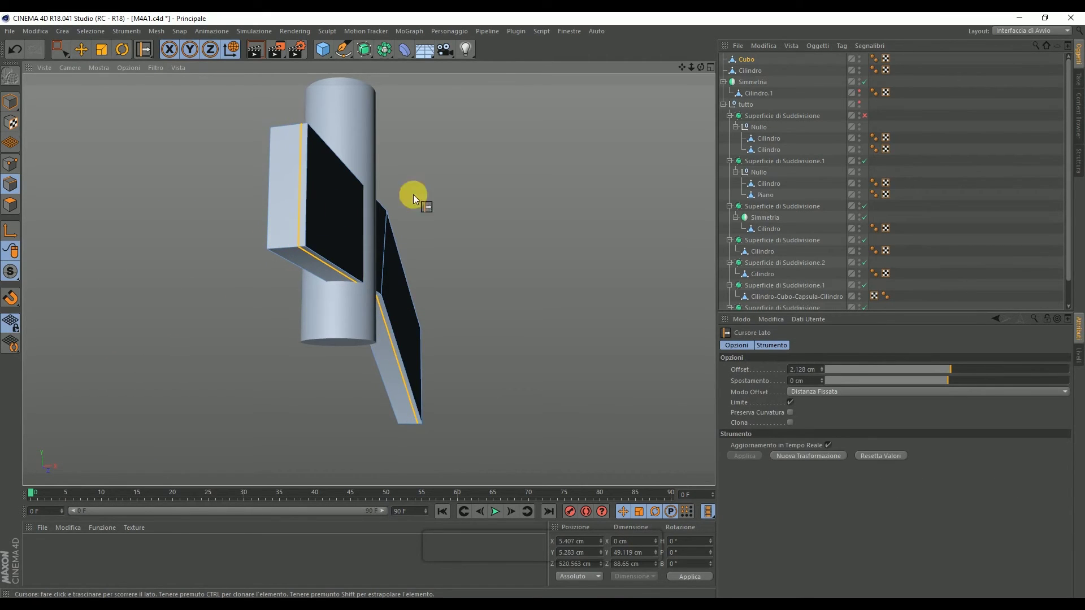
Step: Unhide the tutto group and turn on Raggi X for the Cubo plate
click(858, 103)
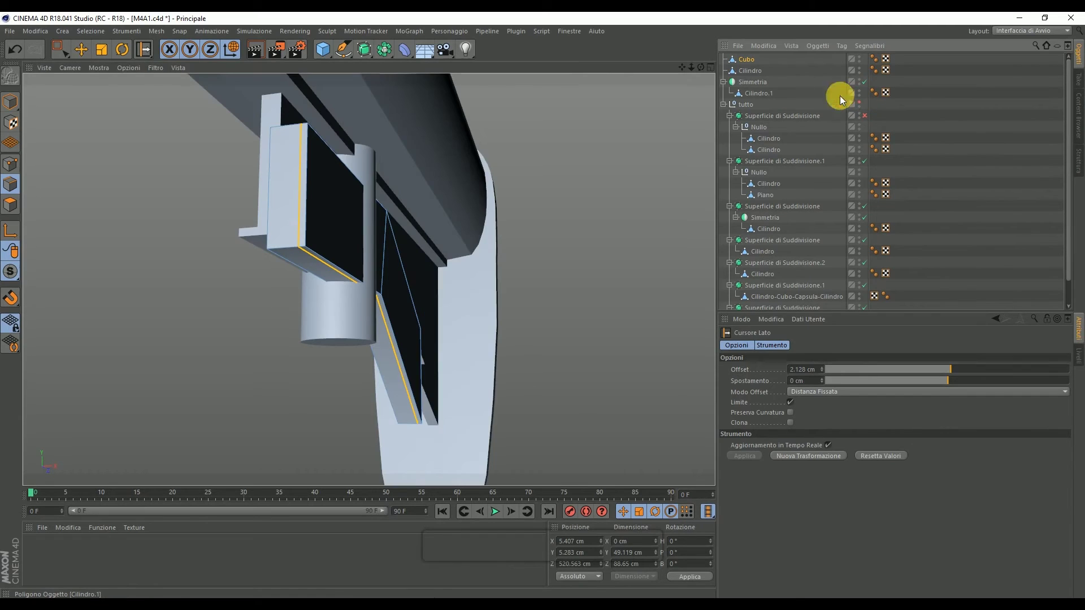
click(741, 58)
click(800, 434)
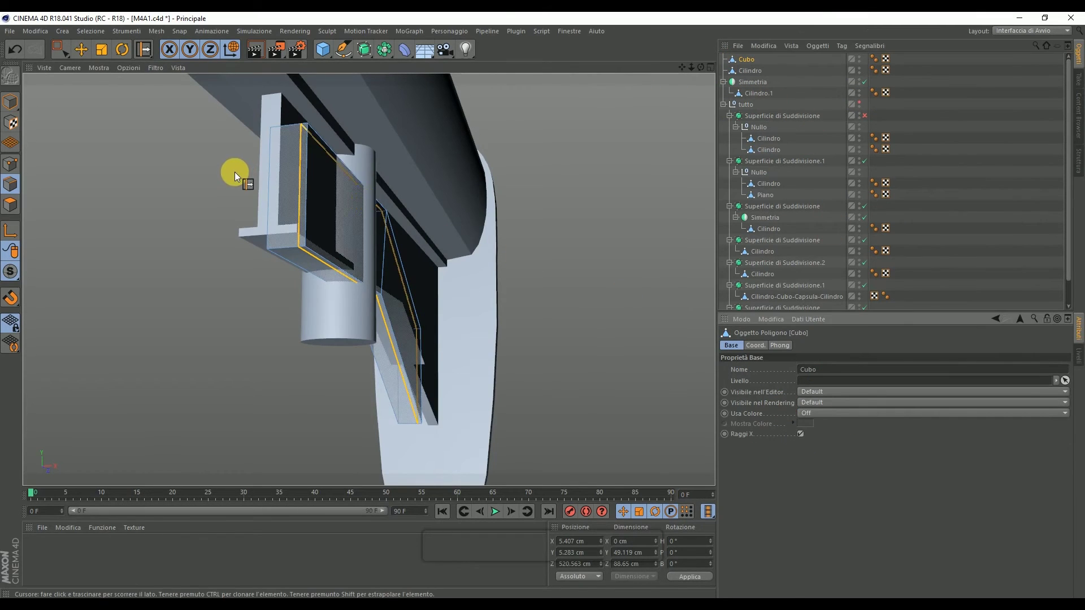
Step: Slide the edge loop to X 5.255 cm so it lines up with the grip
scroll(235, 173, up, 5)
mouse_move(477, 237)
mouse_down()
mouse_move(500, 204)
mouse_move(601, 140)
mouse_up()
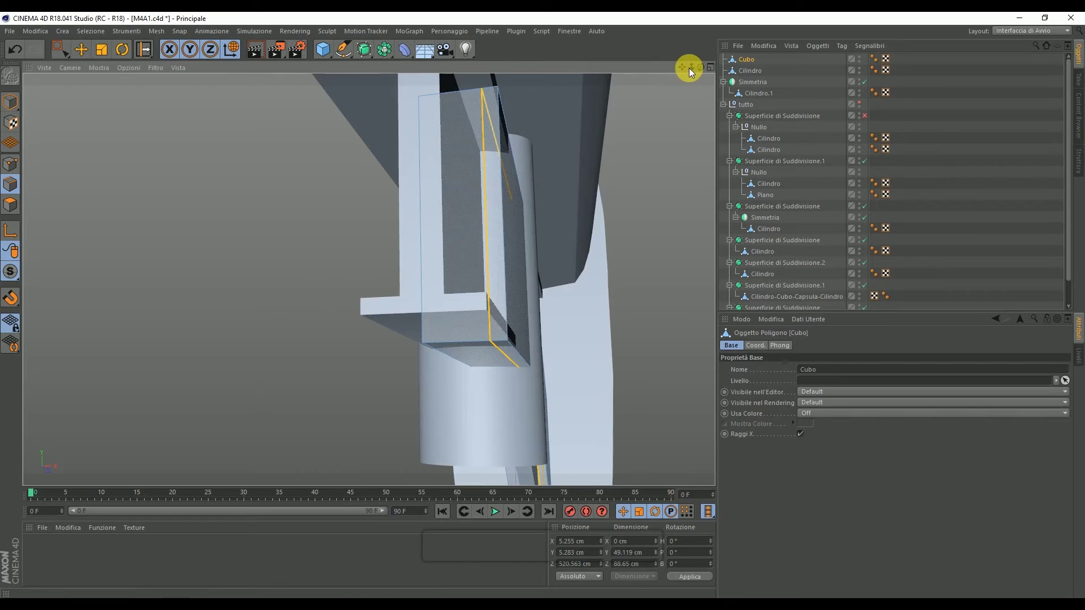
drag(690, 68, 655, 85)
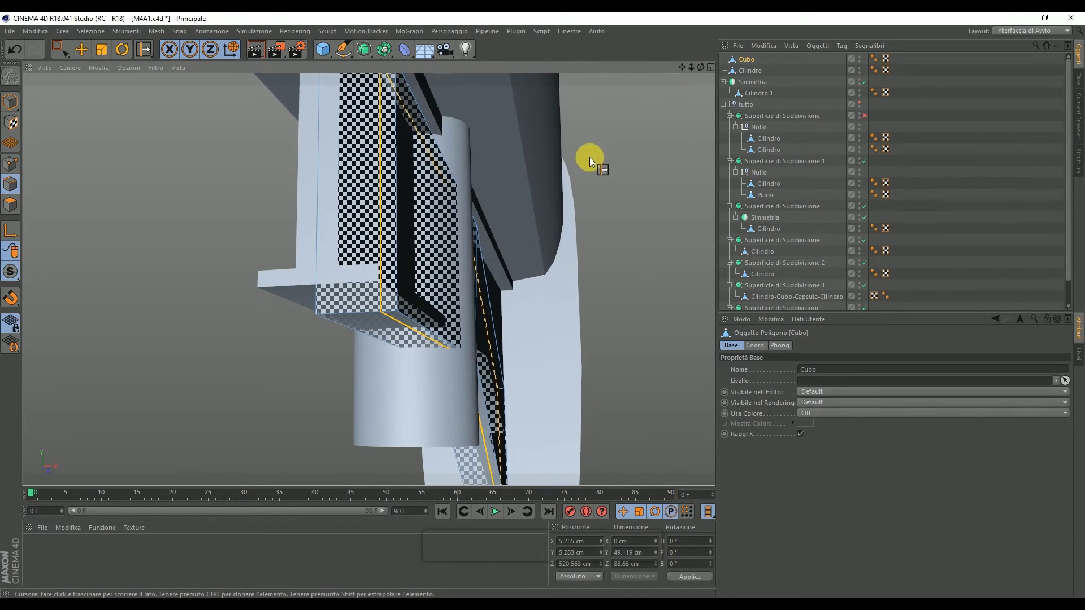
Step: Ring-select edges across the bracket plate and cut a new edge loop
click(81, 32)
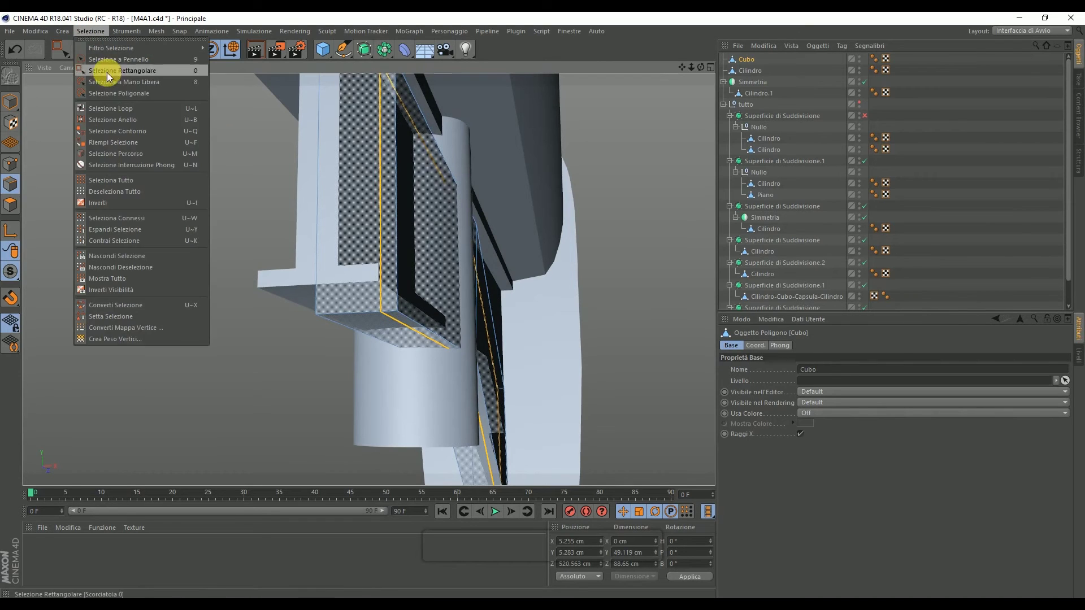
click(121, 107)
click(395, 187)
right_click(111, 168)
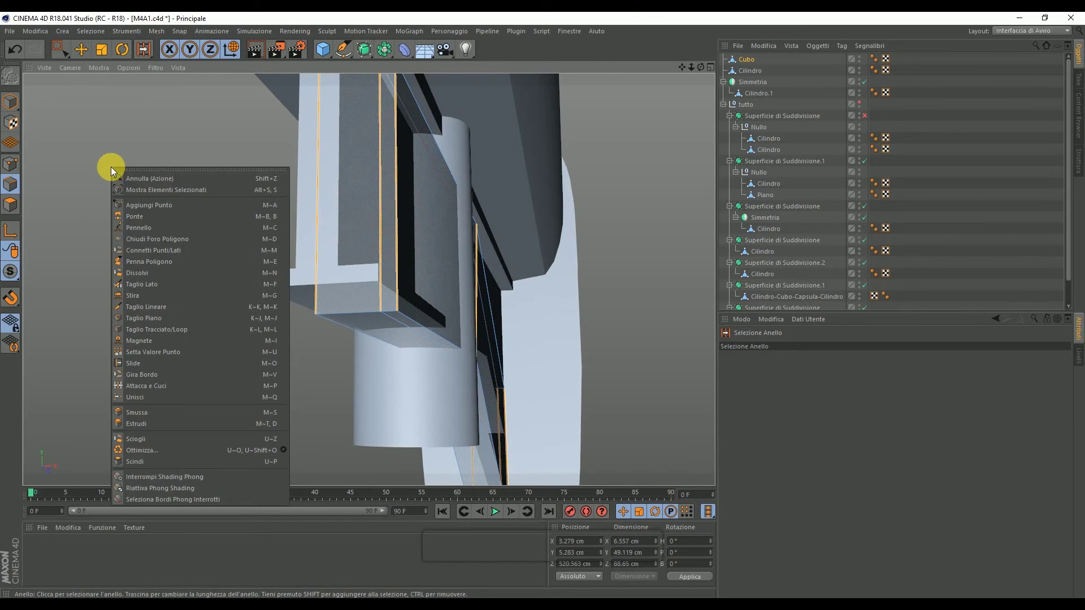
click(218, 283)
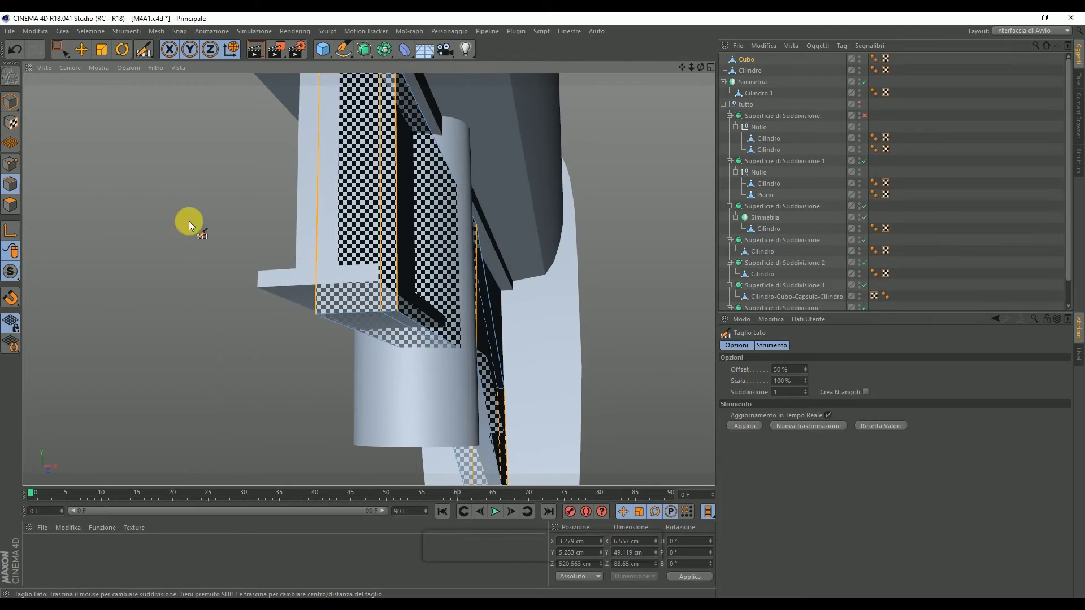
Step: Slide the new horizontal edge down the plate face to Y -17.268 cm
right_click(55, 167)
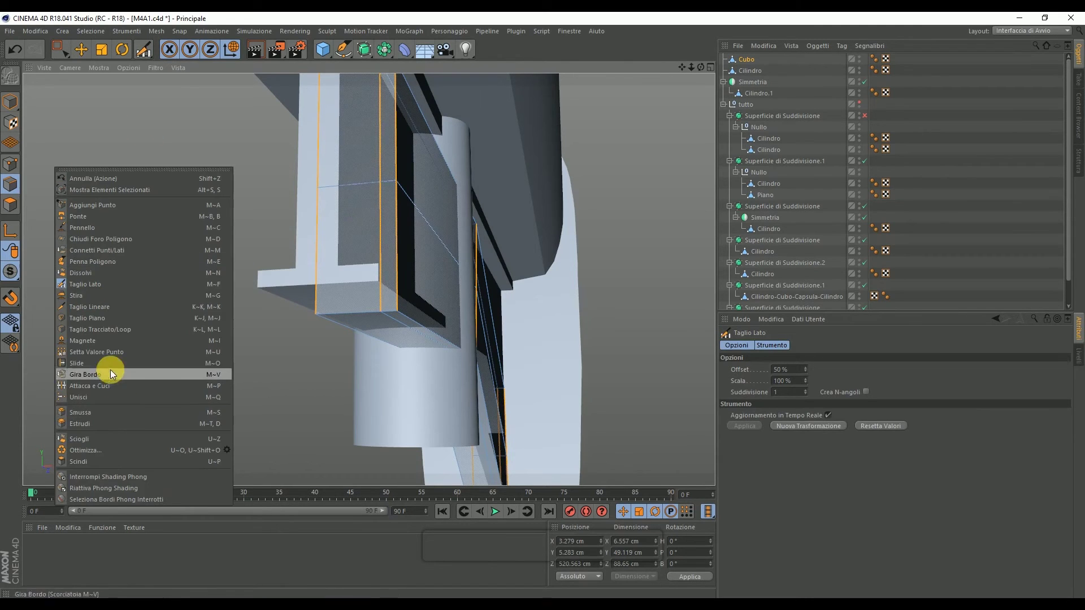
click(110, 367)
click(345, 187)
drag(355, 184, 368, 291)
mouse_move(704, 72)
mouse_down()
mouse_move(695, 63)
mouse_move(618, 192)
mouse_move(510, 222)
mouse_up()
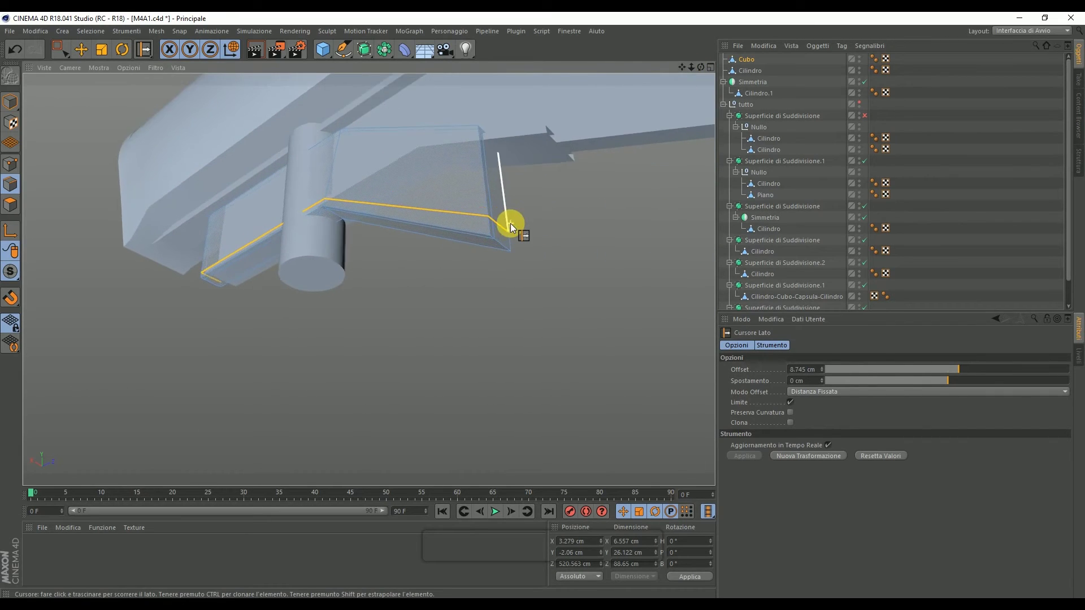
scroll(510, 223, up, 3)
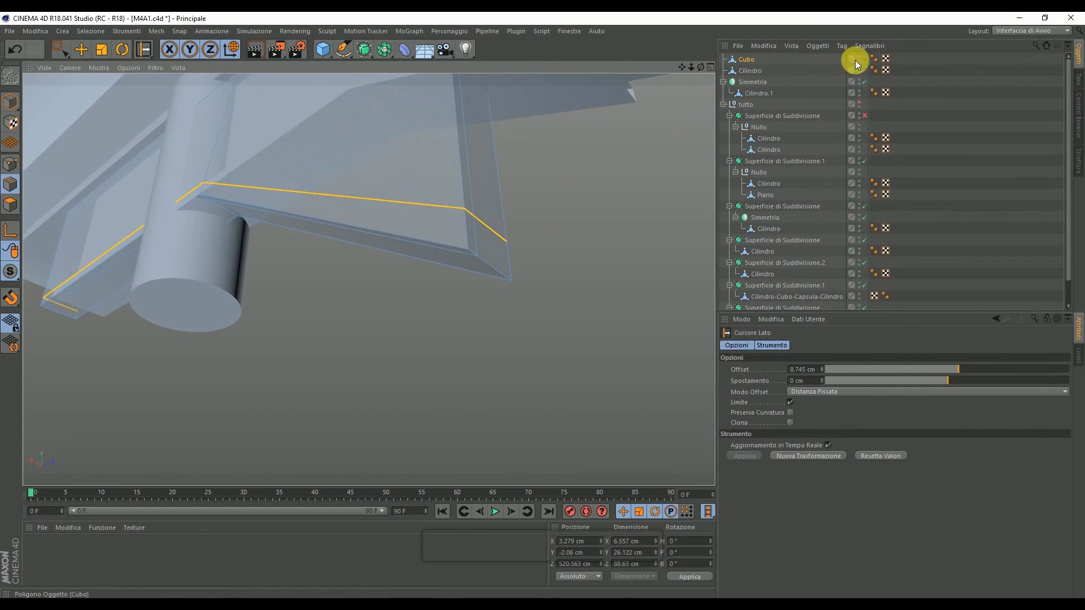
Step: Hide both Cilindro and Cilindro.1 to view the whole bent plate
click(746, 60)
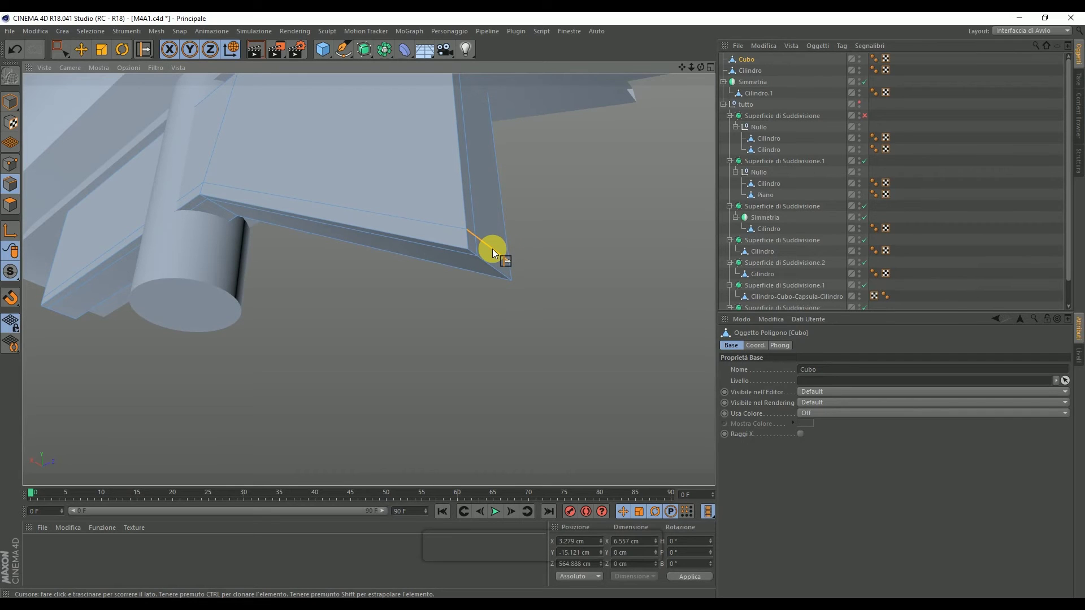
click(859, 70)
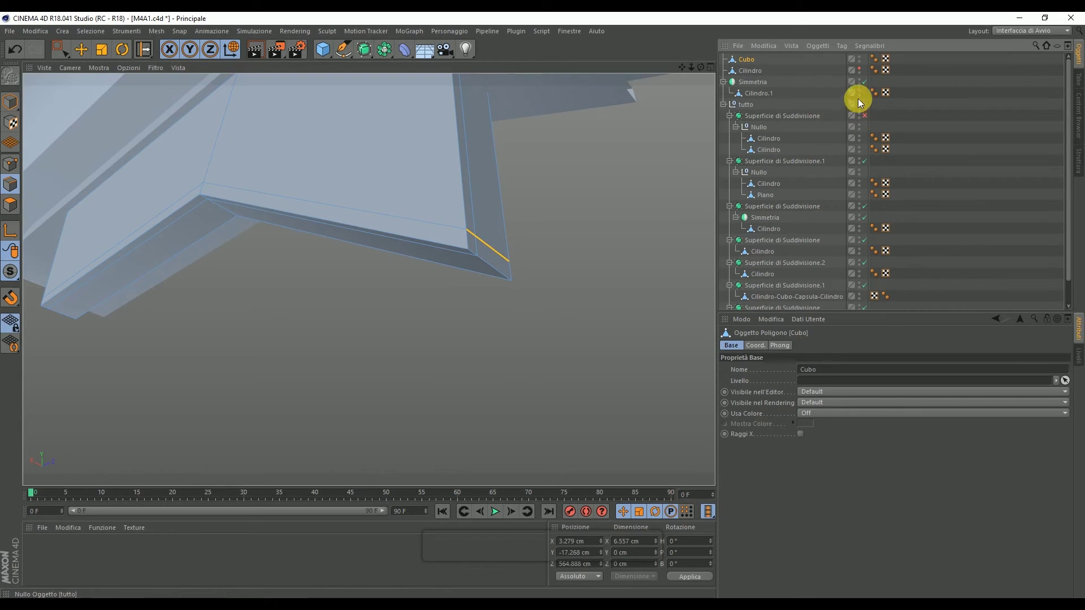
click(859, 93)
drag(693, 73, 678, 63)
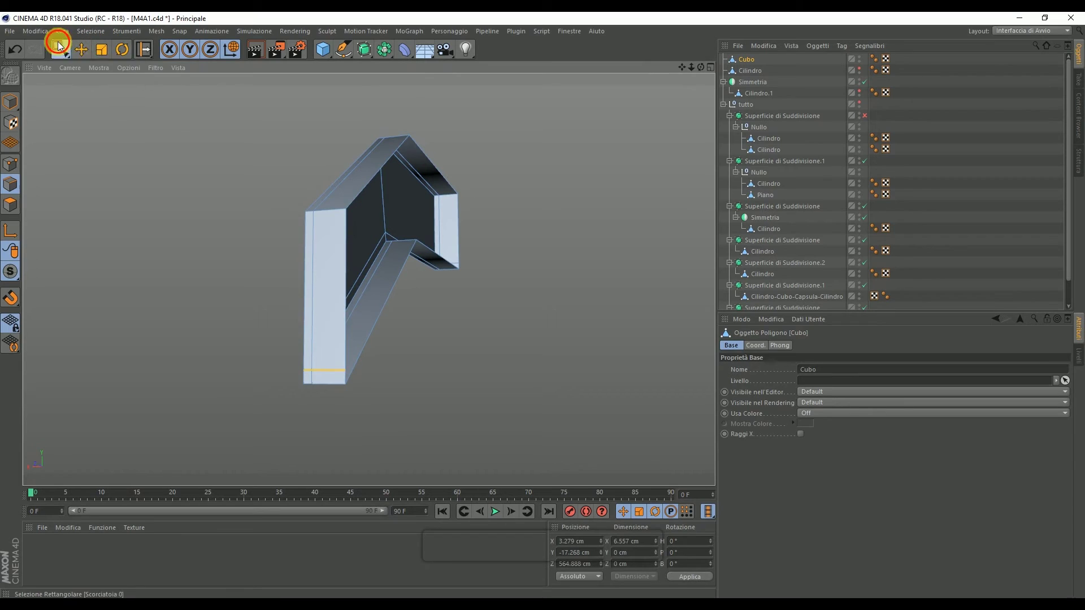
Step: Select the plate's front face and slanted top face polygons
drag(58, 45, 74, 56)
click(11, 204)
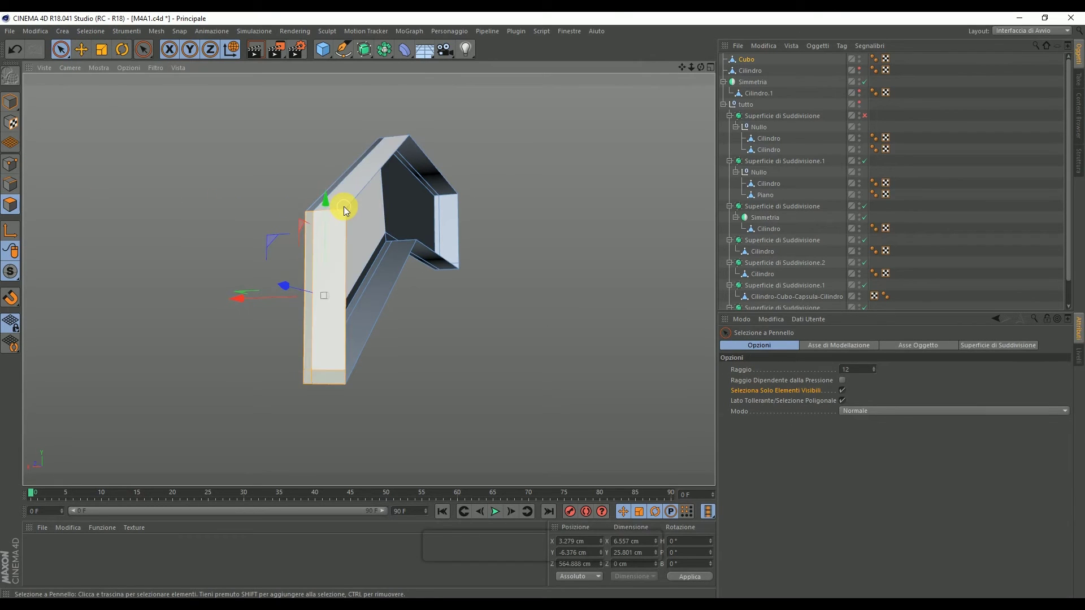
click(334, 208)
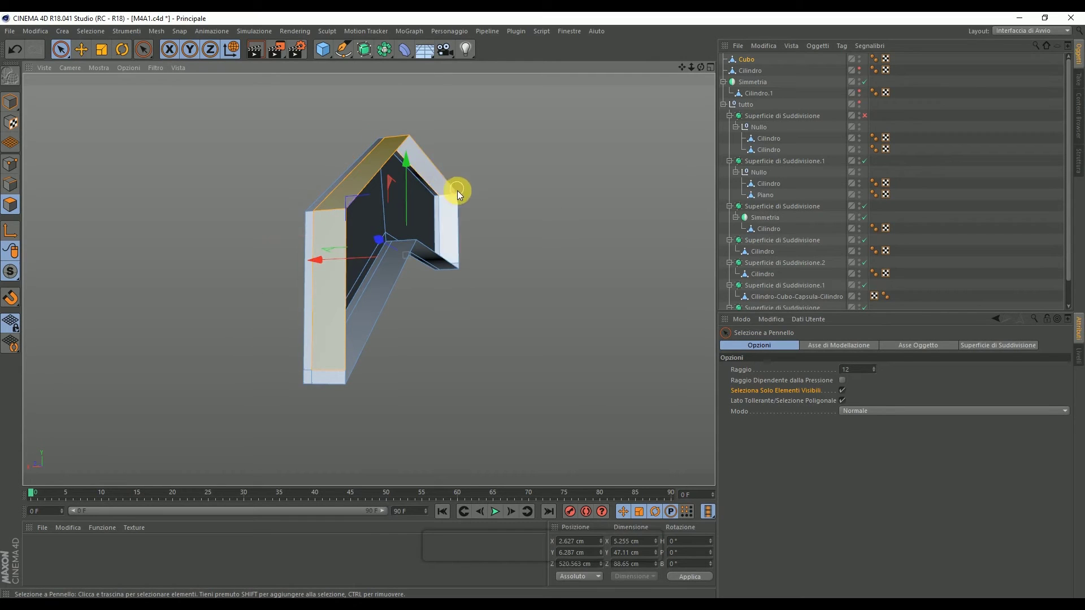
mouse_move(701, 68)
mouse_down()
mouse_move(661, 73)
mouse_move(673, 71)
mouse_up()
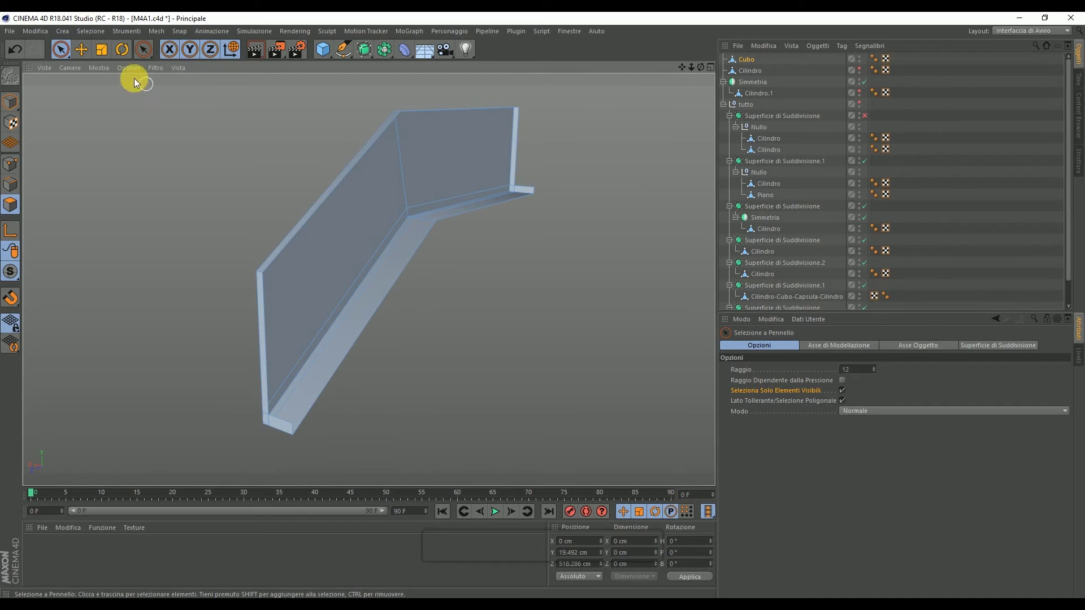
Step: Select a corner point at the bend and check its object and absolute coordinates
click(12, 165)
scroll(388, 198, up, 3)
click(465, 235)
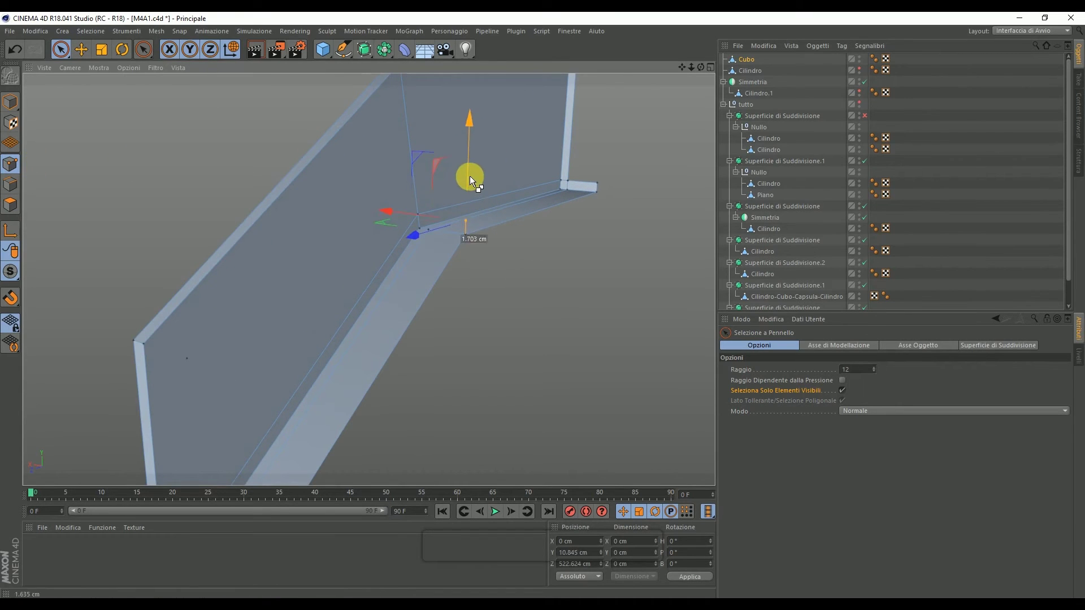
click(423, 208)
drag(423, 208, 420, 212)
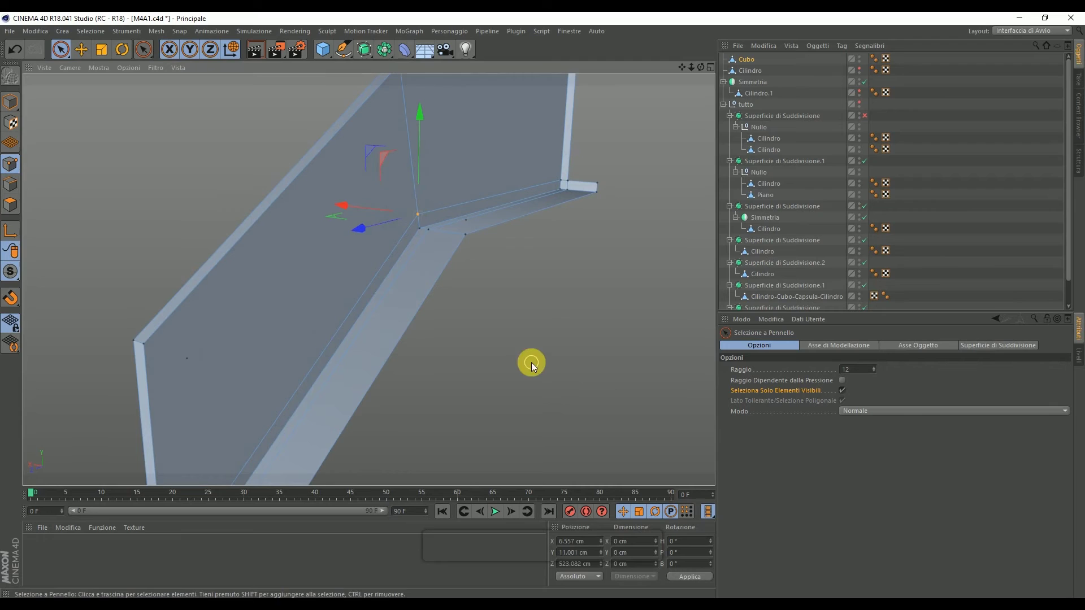
click(568, 572)
click(568, 559)
click(574, 576)
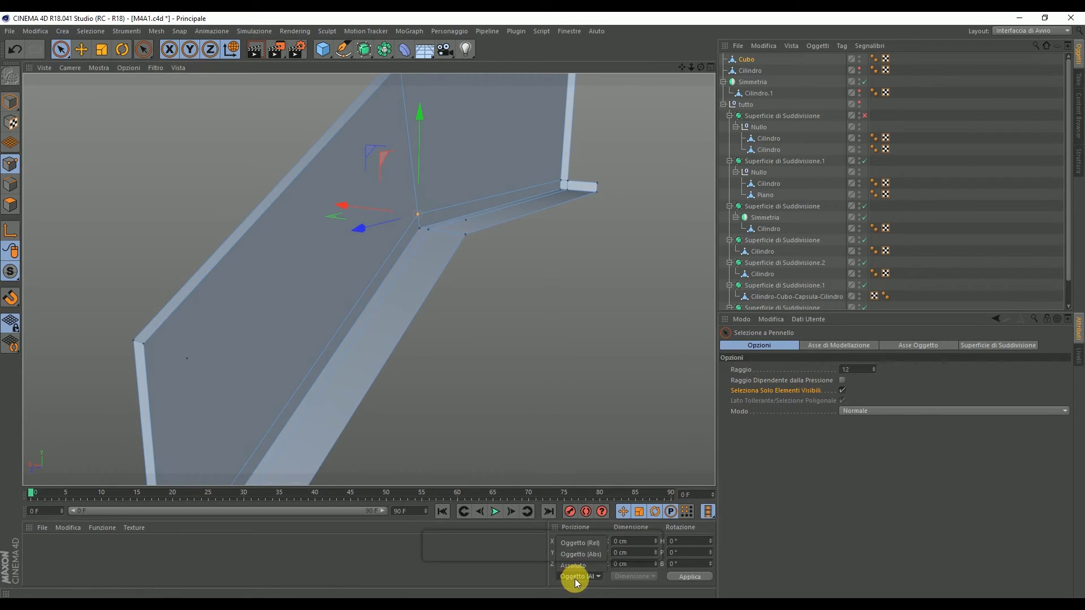
click(579, 564)
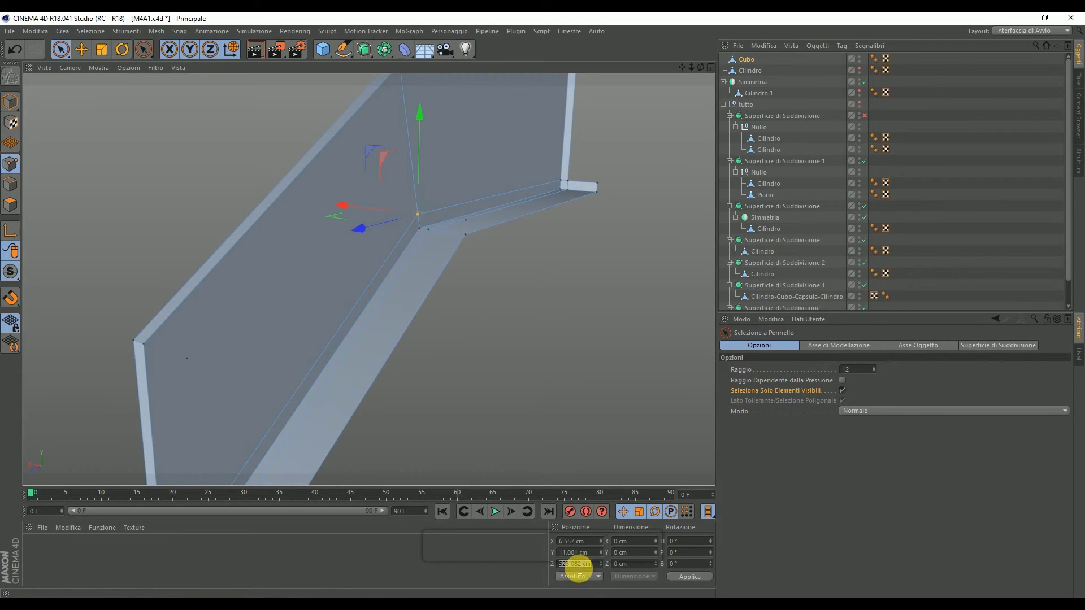
Step: Set the inner bend point's Y to 10.912 cm to match its neighbour
click(466, 221)
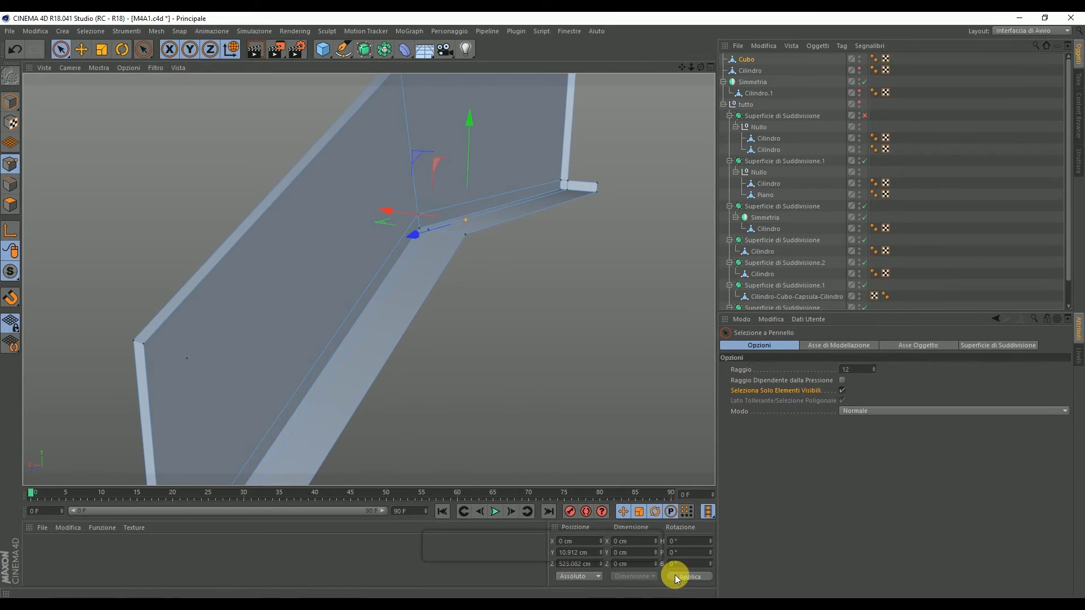
drag(431, 211, 429, 211)
click(417, 213)
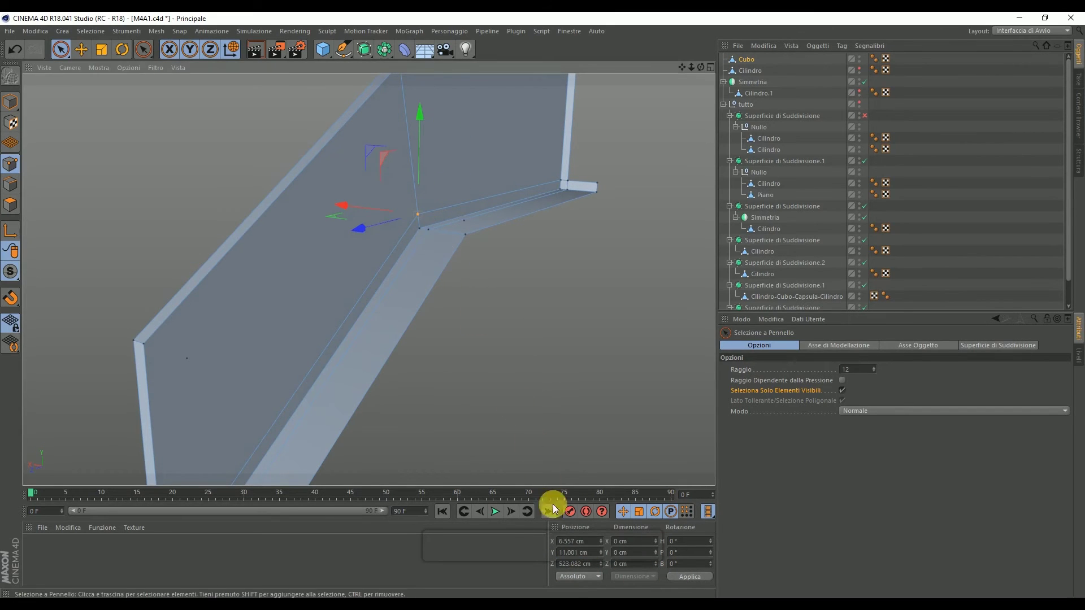
click(572, 553)
click(465, 220)
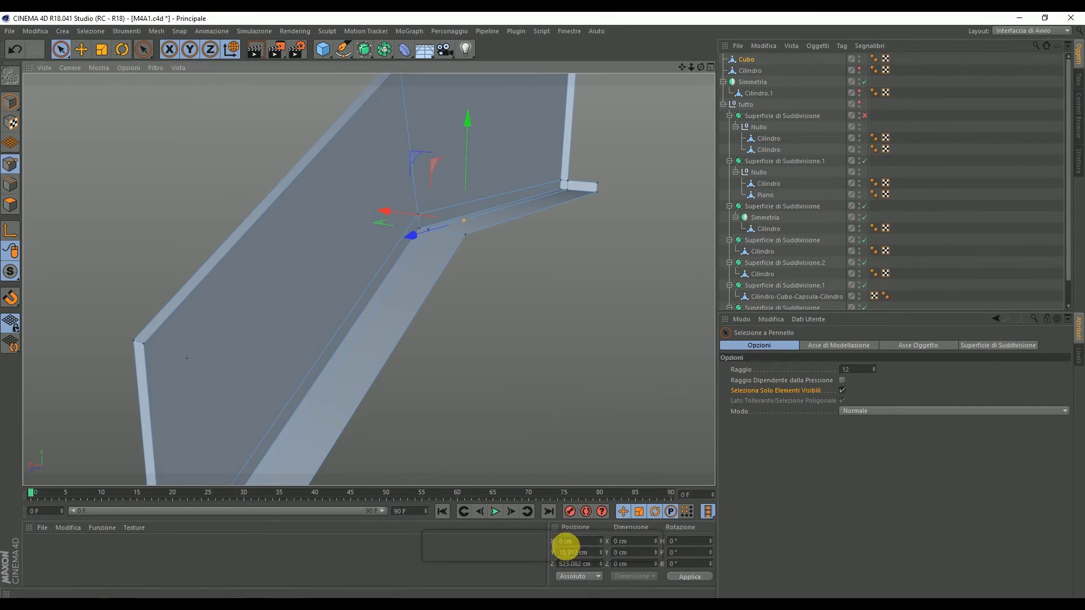
click(690, 576)
drag(680, 68, 549, 167)
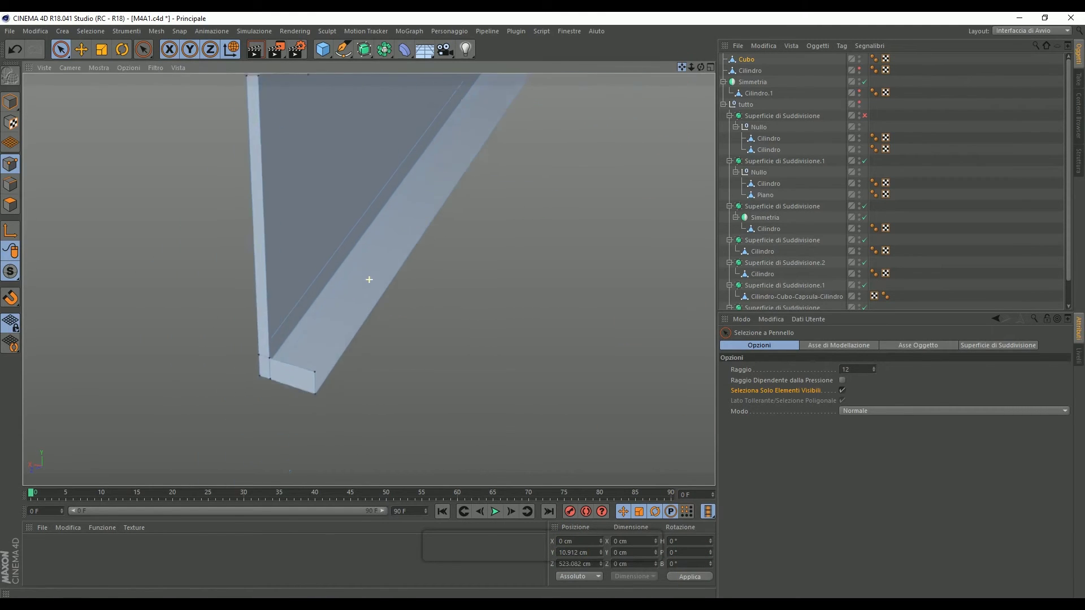
drag(680, 68, 633, 109)
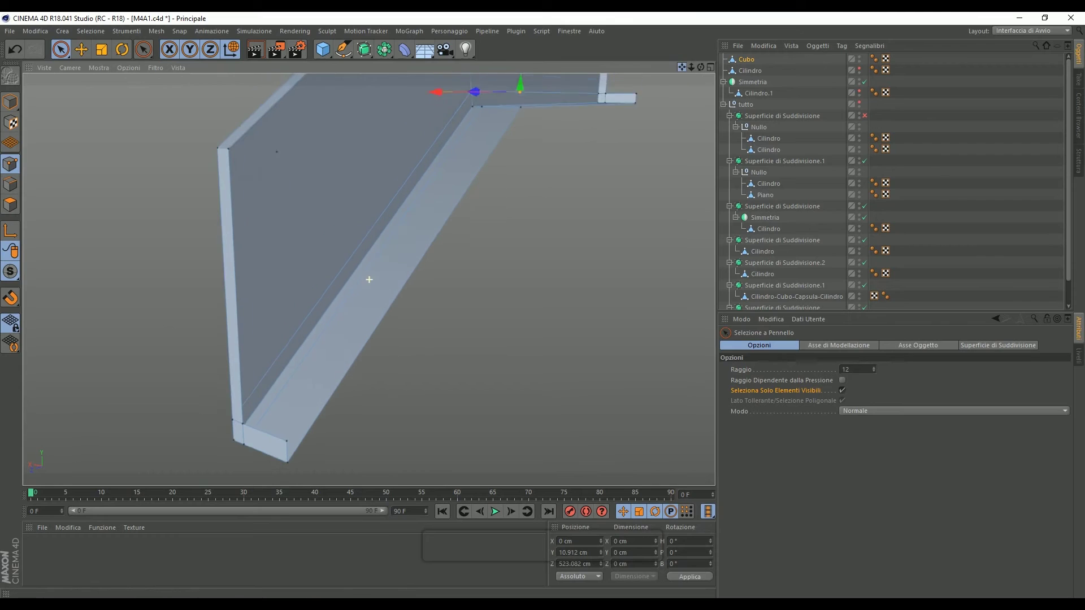
Step: Draw a new edge with Penna Poligono from the bottom vertex to the top corner
right_click(578, 154)
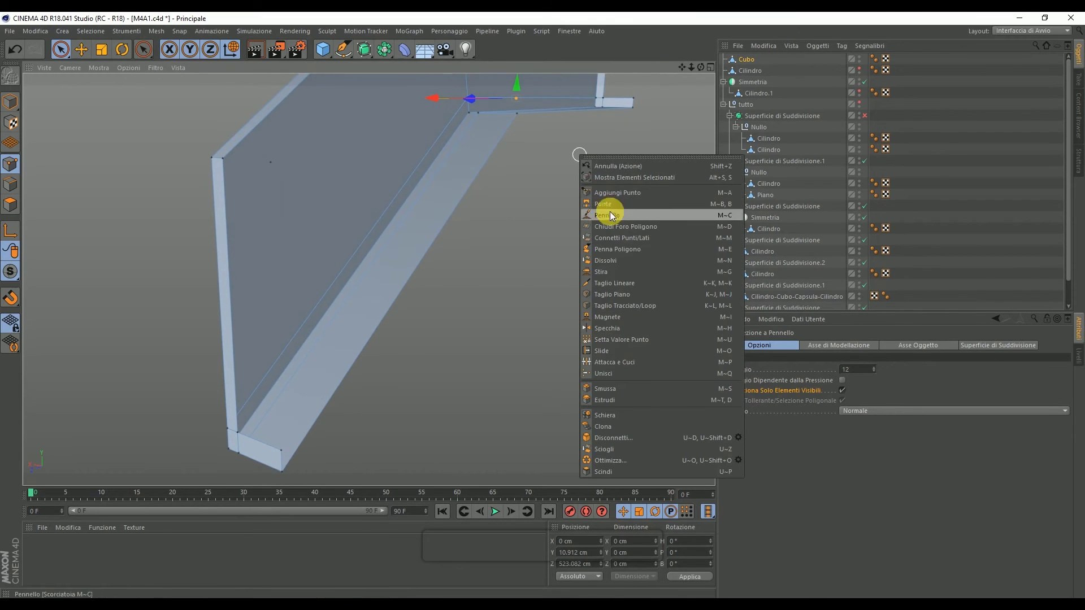
click(612, 249)
click(239, 430)
click(477, 98)
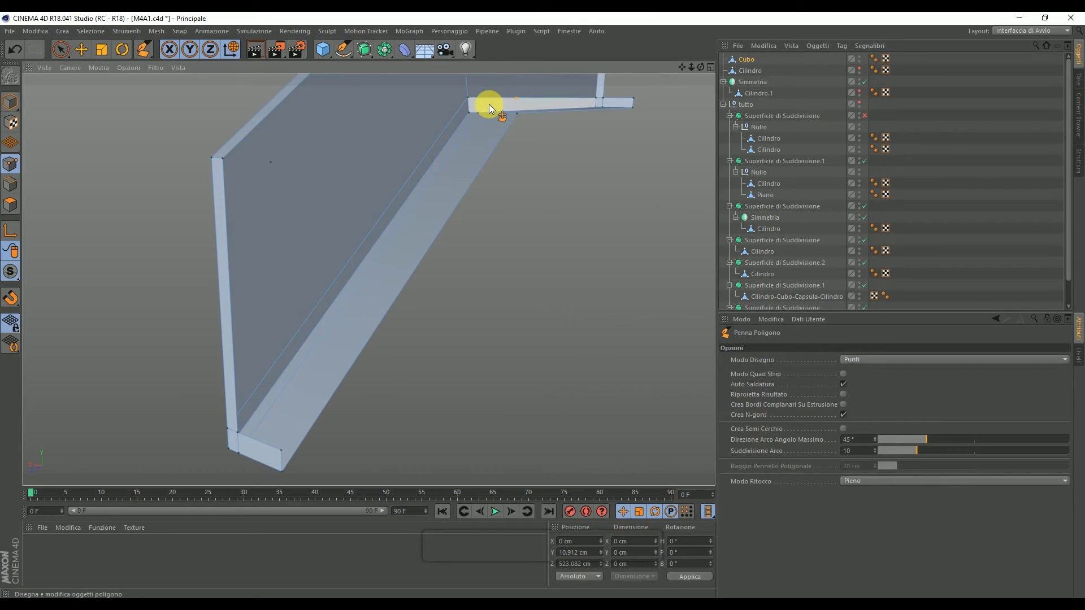
mouse_move(704, 67)
mouse_down()
mouse_move(692, 76)
mouse_move(670, 67)
mouse_up()
scroll(419, 158, up, 3)
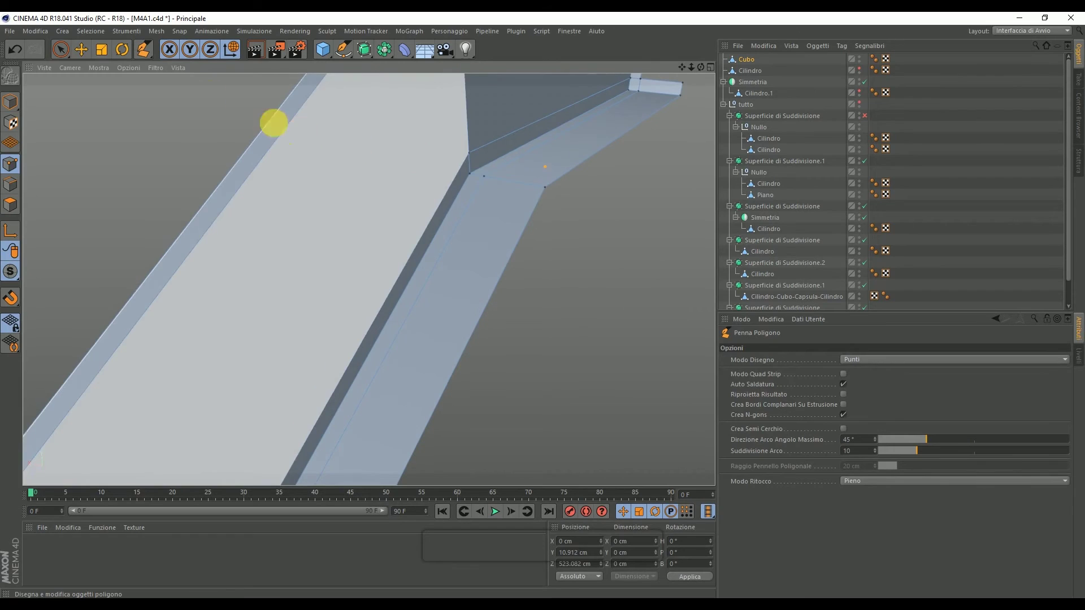
Step: Compare the bend vertices' positions and move the misaligned vertex to X 5.255 cm
click(61, 49)
click(484, 176)
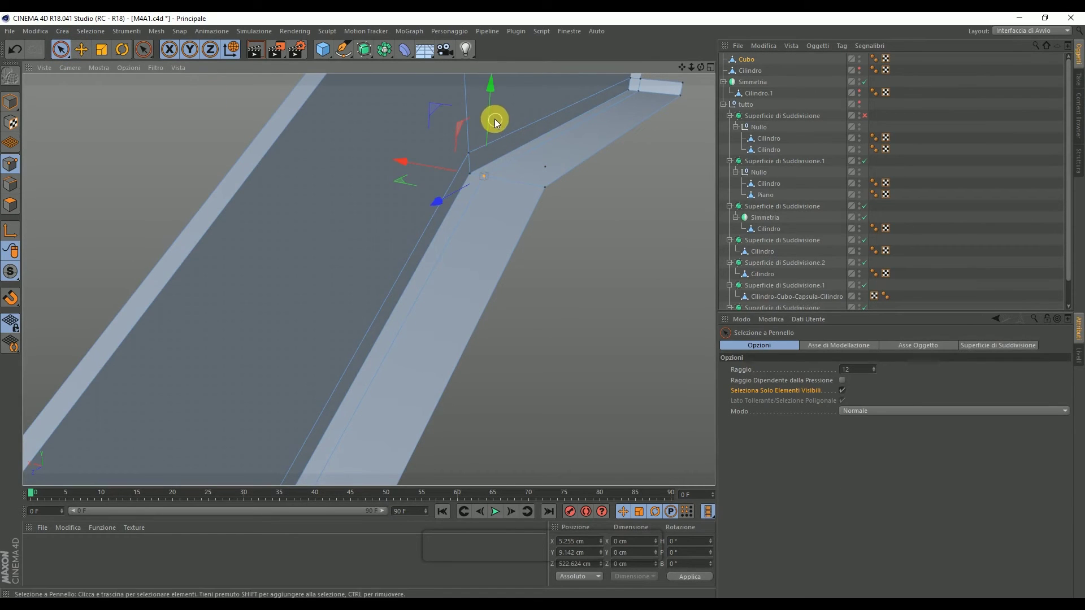
click(545, 167)
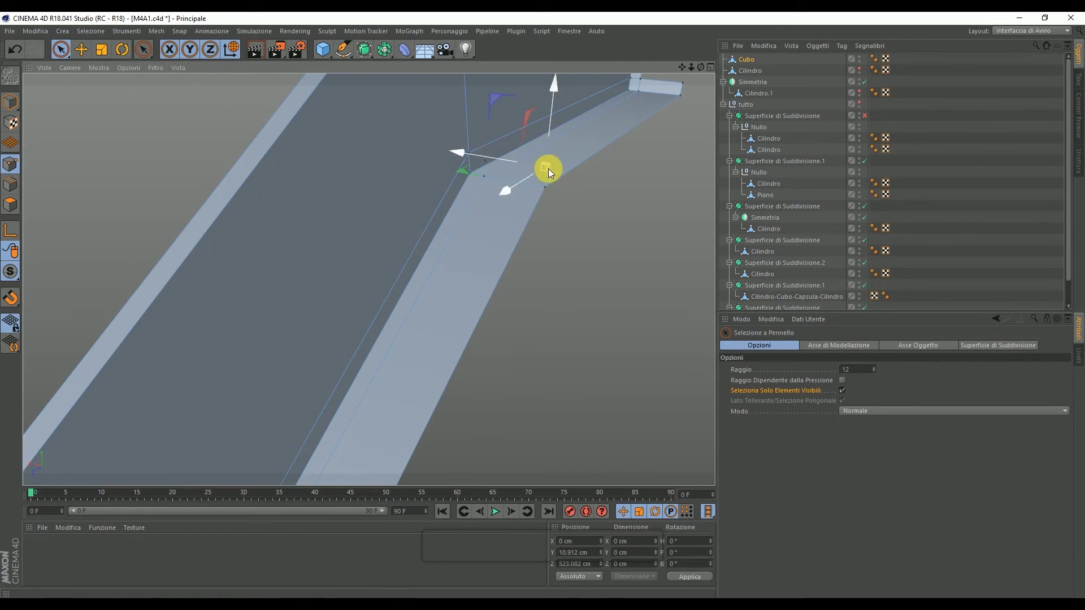
click(574, 563)
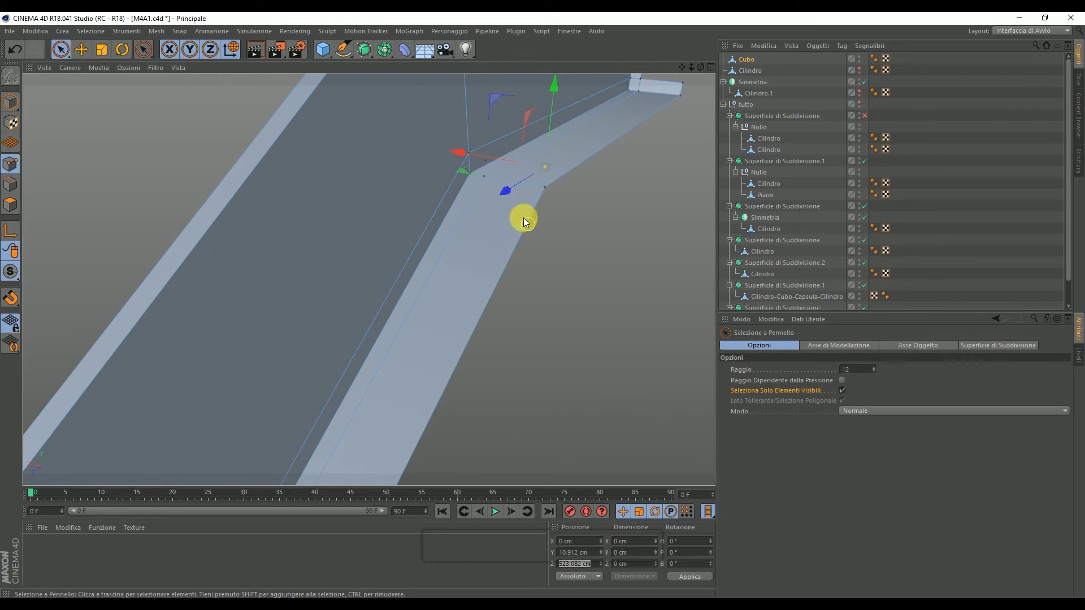
click(489, 170)
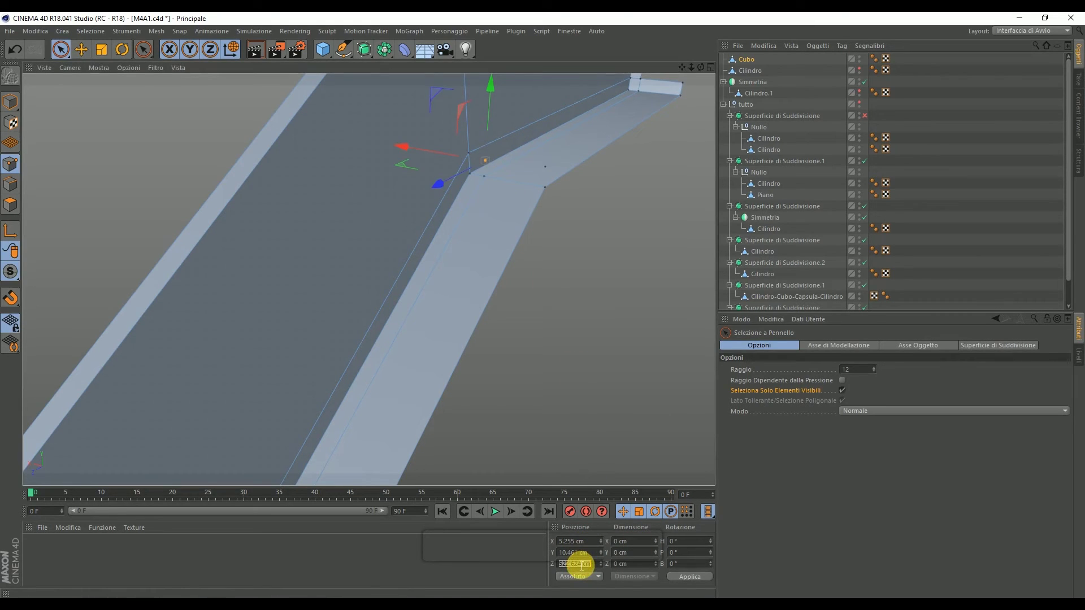
click(469, 154)
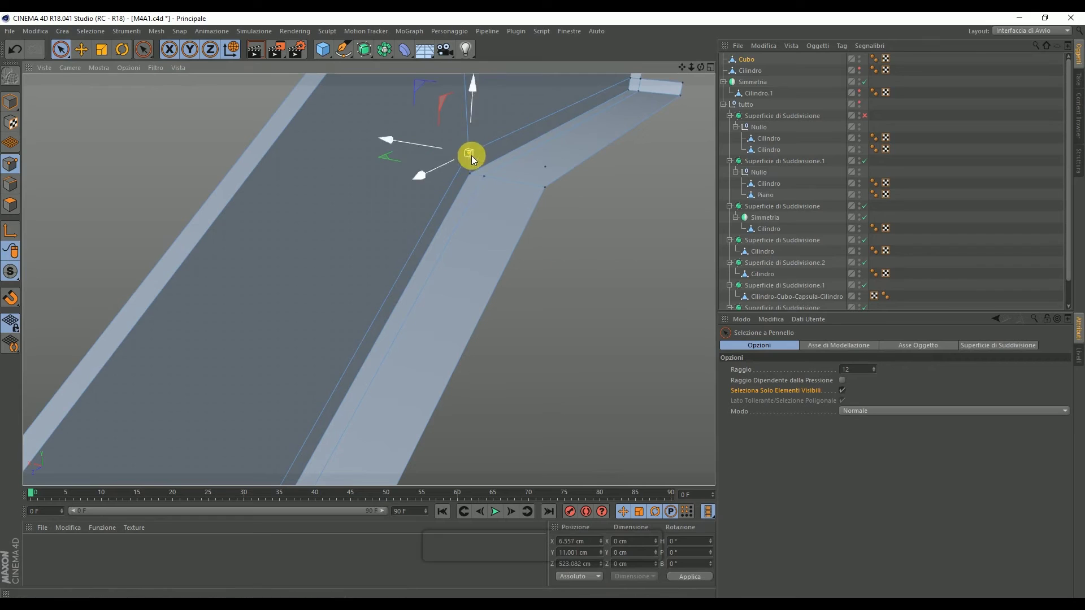
click(562, 551)
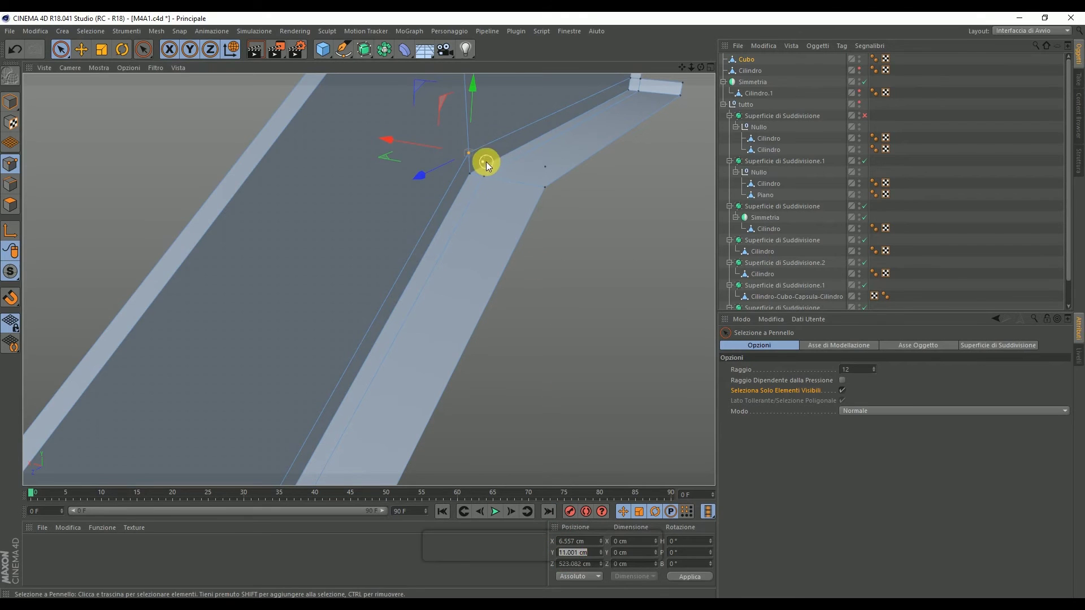
double_click(573, 541)
text(5.255)
click(687, 578)
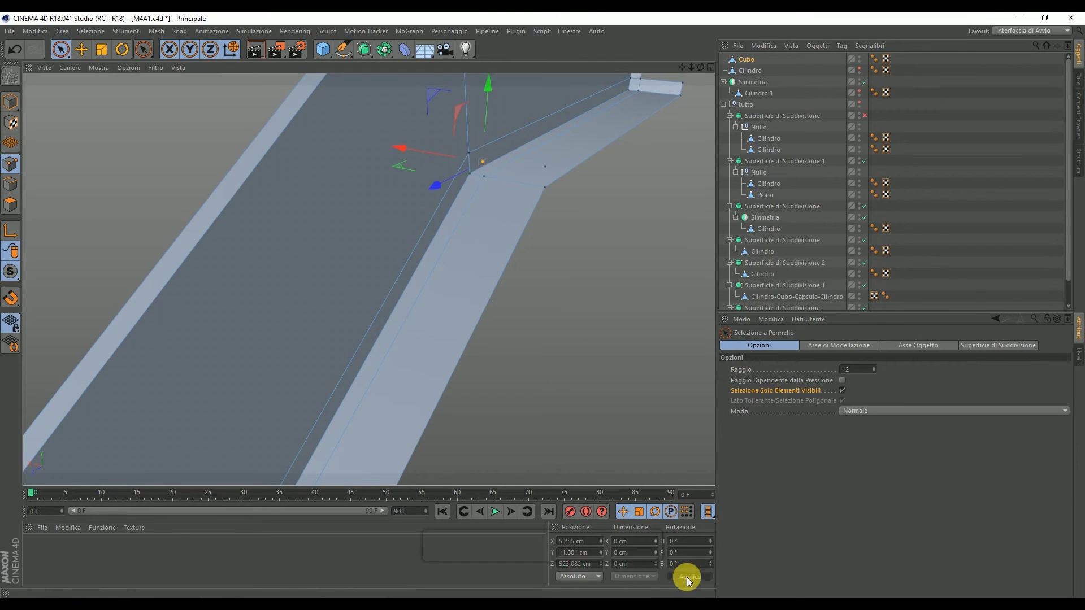
right_click(608, 249)
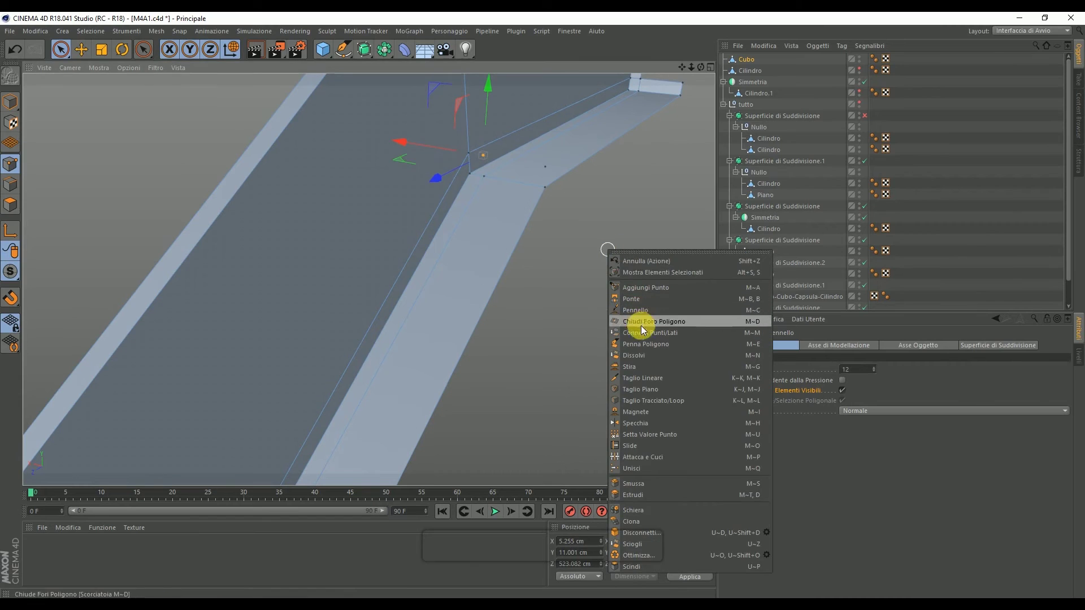
Step: Pull the ledge's end edge into a new face with the polygon pen
click(645, 344)
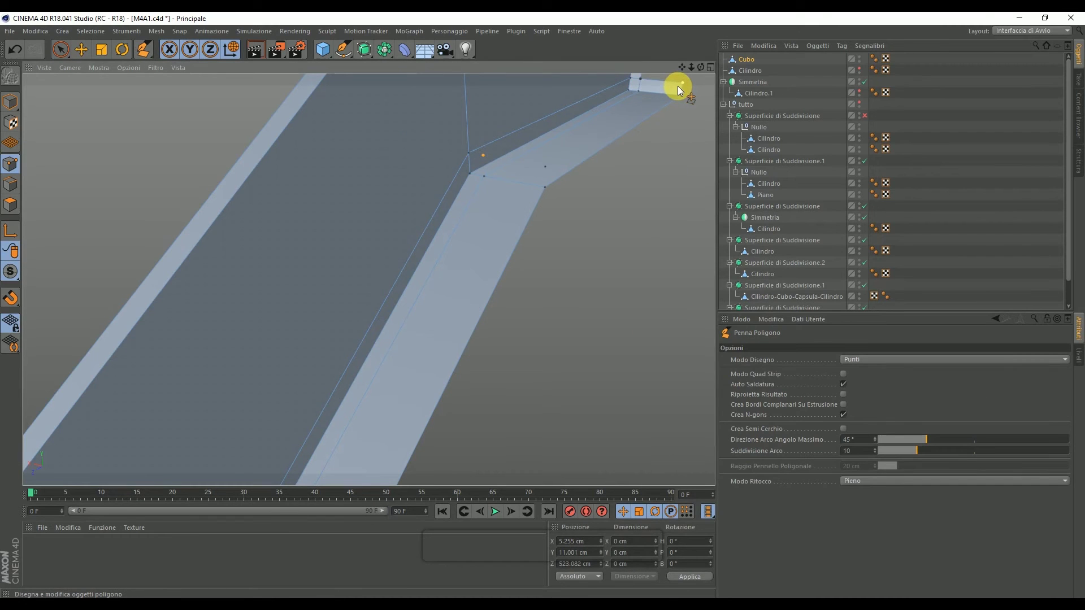
mouse_move(683, 85)
mouse_down()
mouse_move(520, 162)
mouse_move(483, 155)
mouse_up()
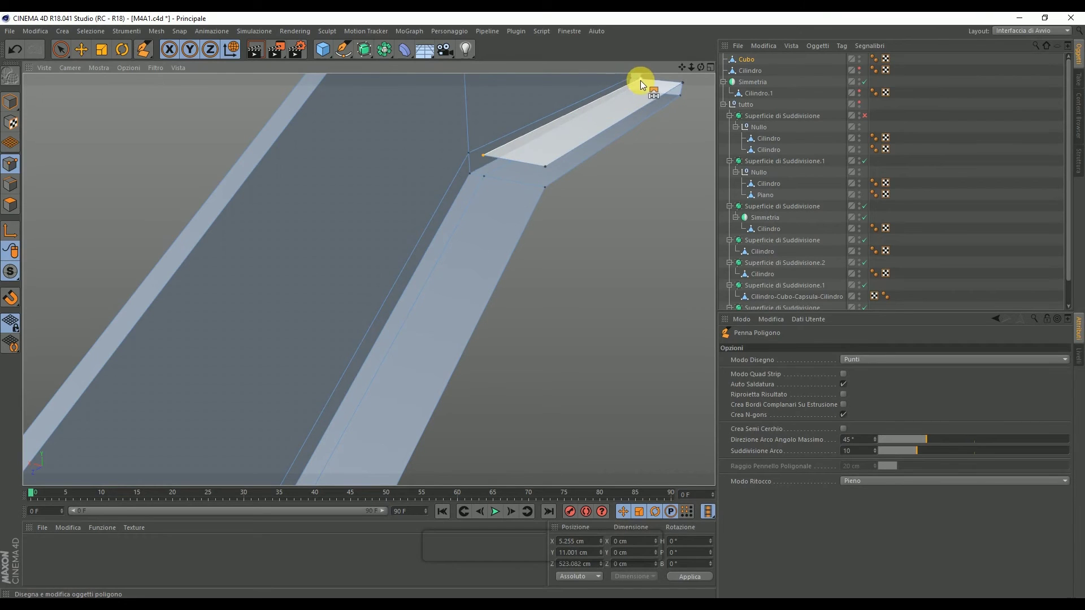
drag(683, 68, 368, 278)
mouse_move(683, 69)
mouse_down()
mouse_move(368, 280)
mouse_move(664, 96)
mouse_up()
Step: Cut an edge down the strip and extend its long edge into a face meeting the ledge
drag(479, 151, 498, 144)
click(327, 462)
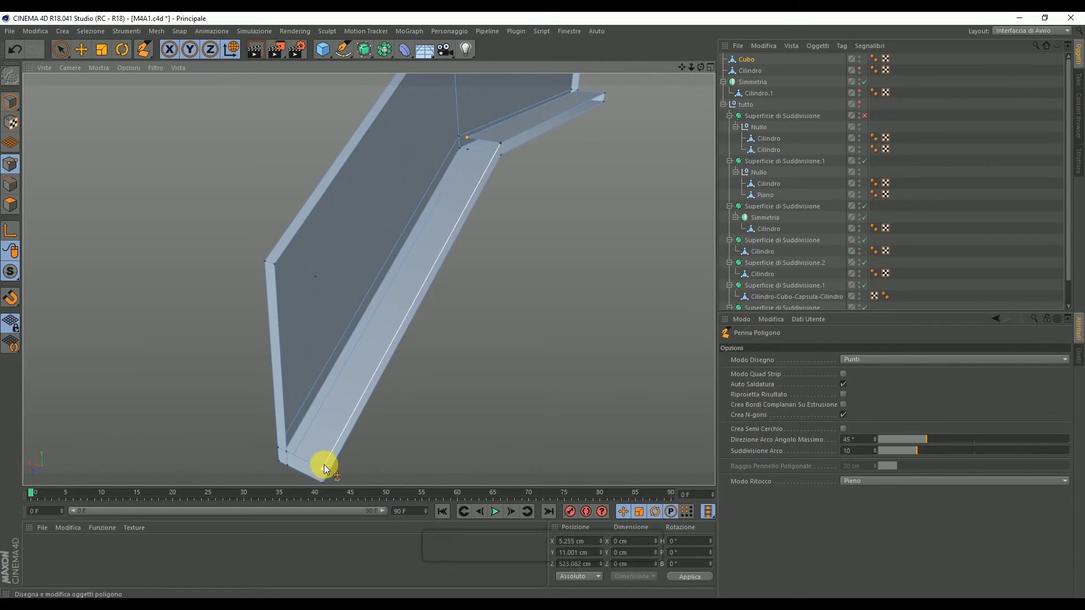
click(324, 464)
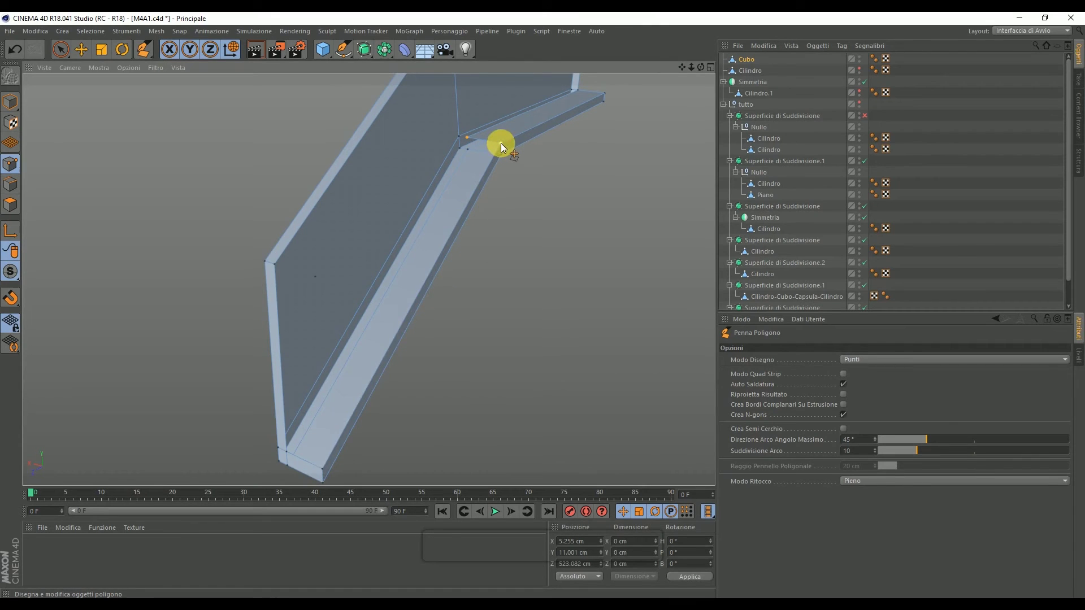
drag(324, 468, 305, 455)
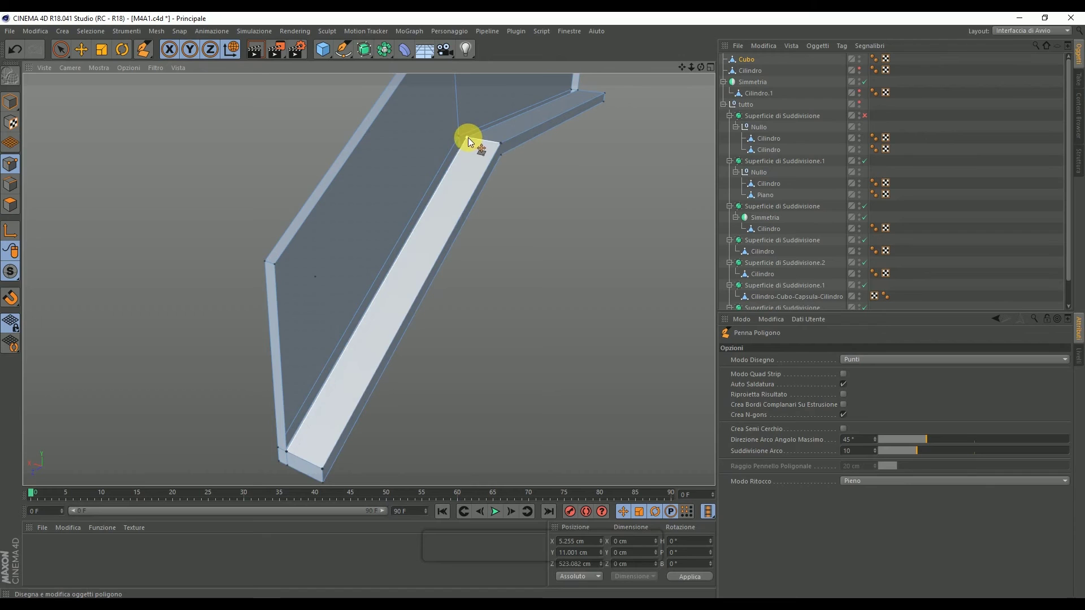
click(501, 145)
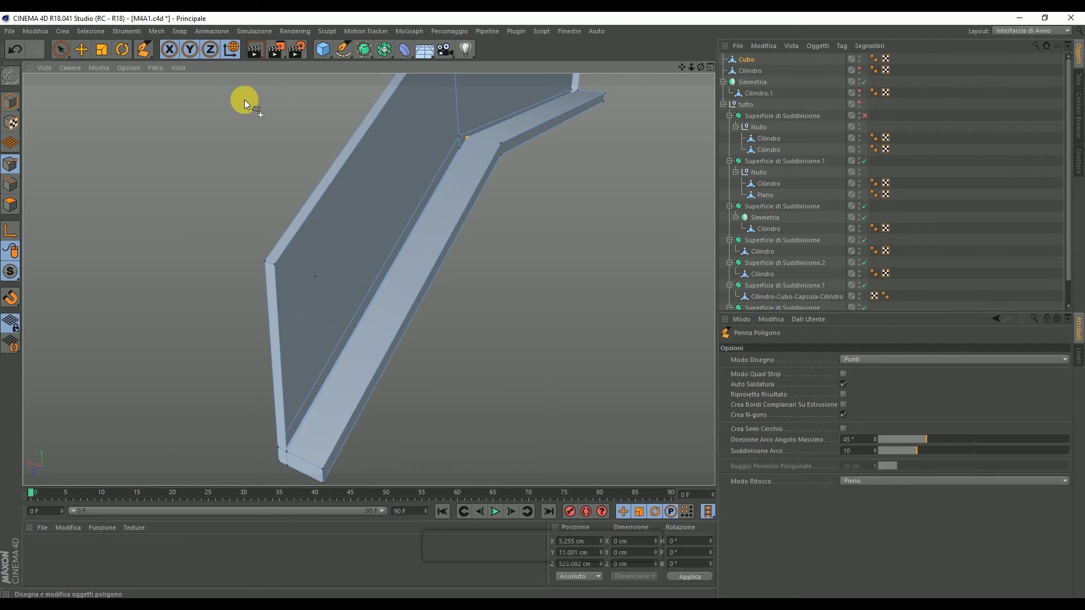
Step: Select the strip's top polygons in polygon mode
click(58, 50)
click(10, 204)
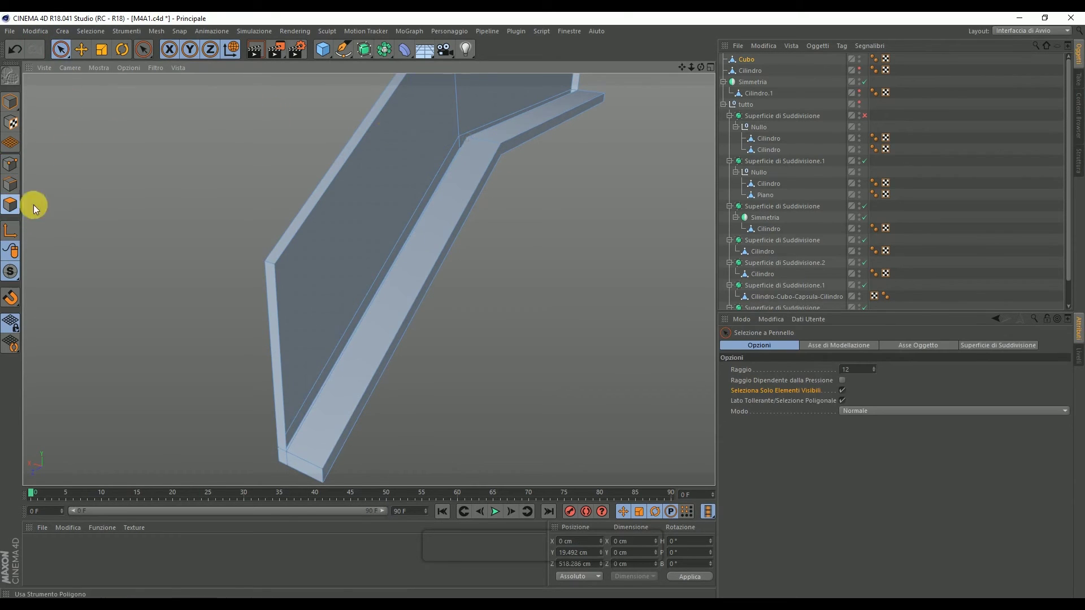
scroll(507, 142, up, 5)
scroll(496, 154, down, 5)
click(493, 155)
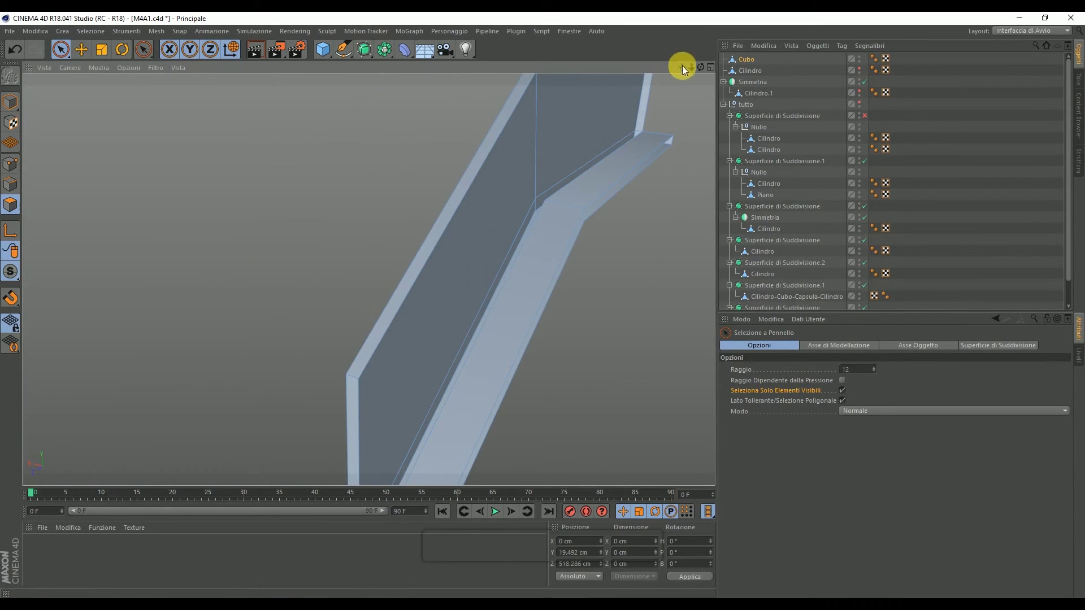
drag(682, 65, 639, 89)
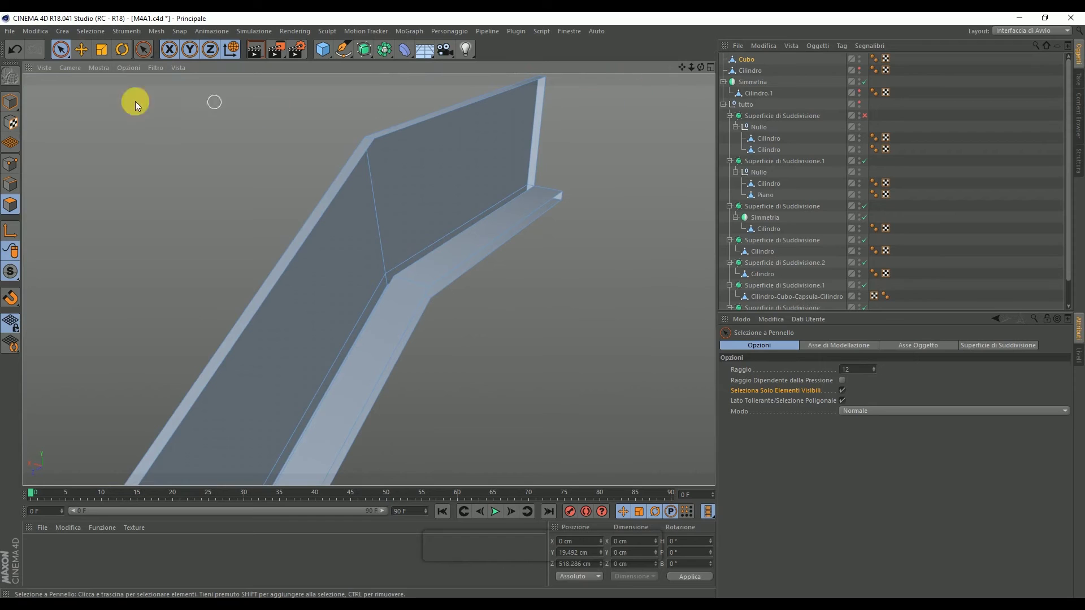
Step: Bridge the ledge edge to the wall edge, closing the plate's inner corner at the bend
click(10, 184)
right_click(94, 160)
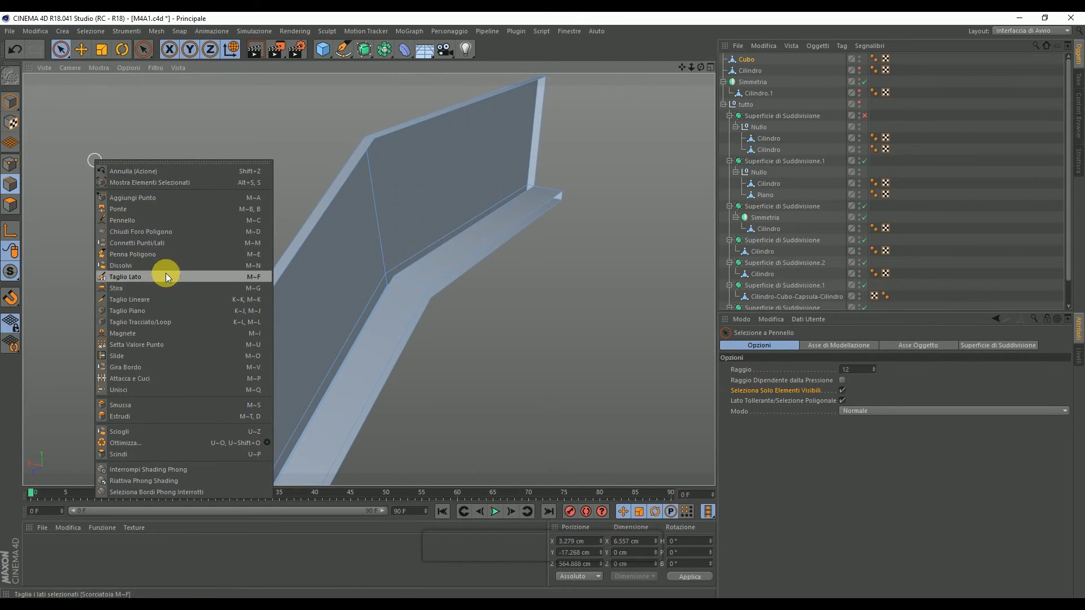
click(151, 211)
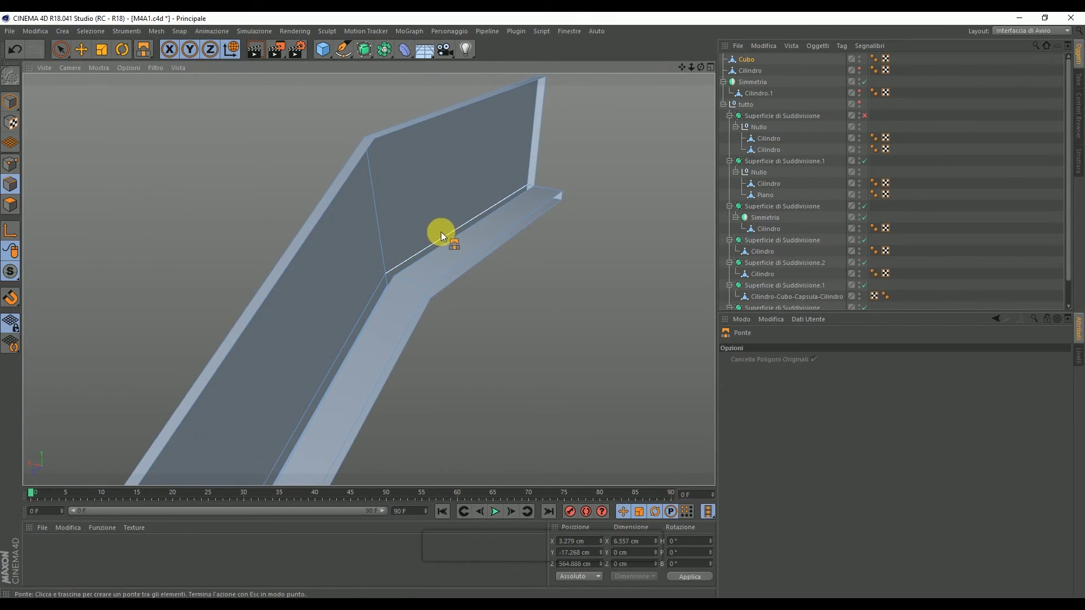
drag(453, 236, 465, 124)
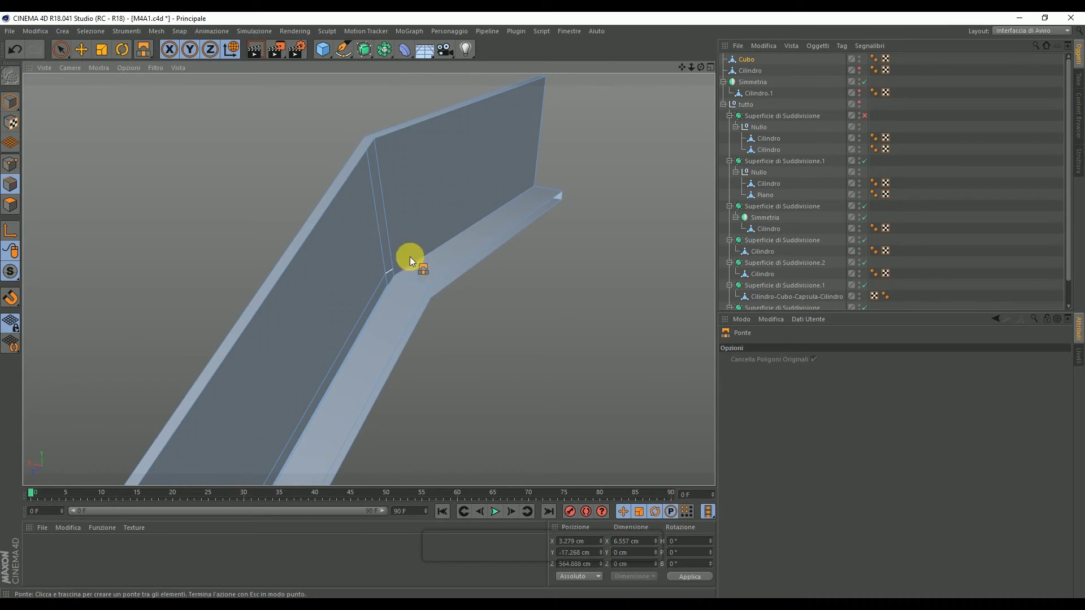
drag(381, 298, 347, 202)
scroll(348, 201, down, 3)
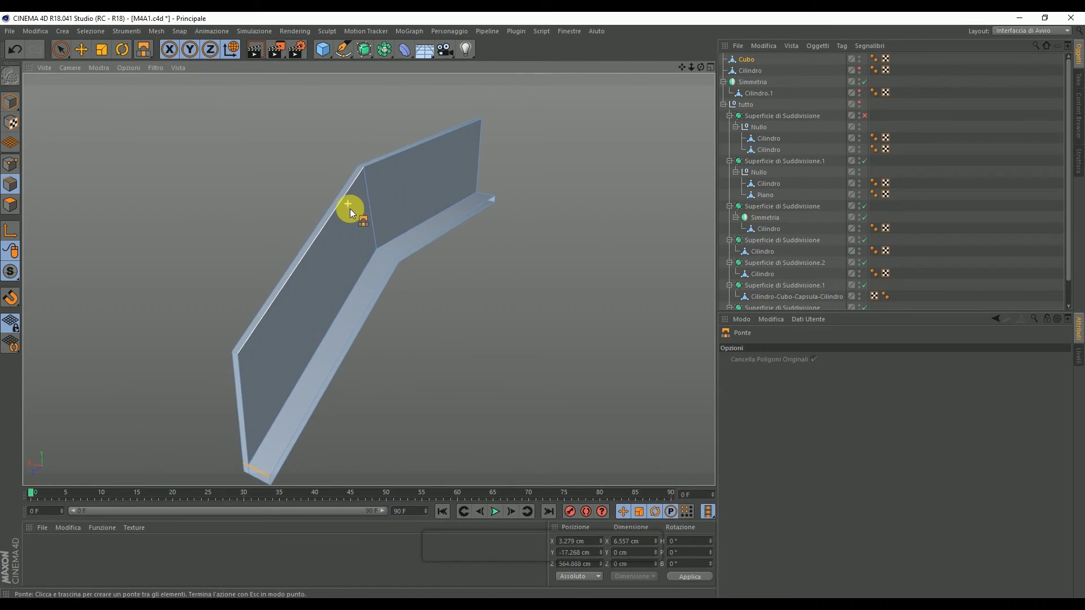
mouse_move(692, 67)
mouse_down()
mouse_move(666, 85)
mouse_move(701, 67)
mouse_up()
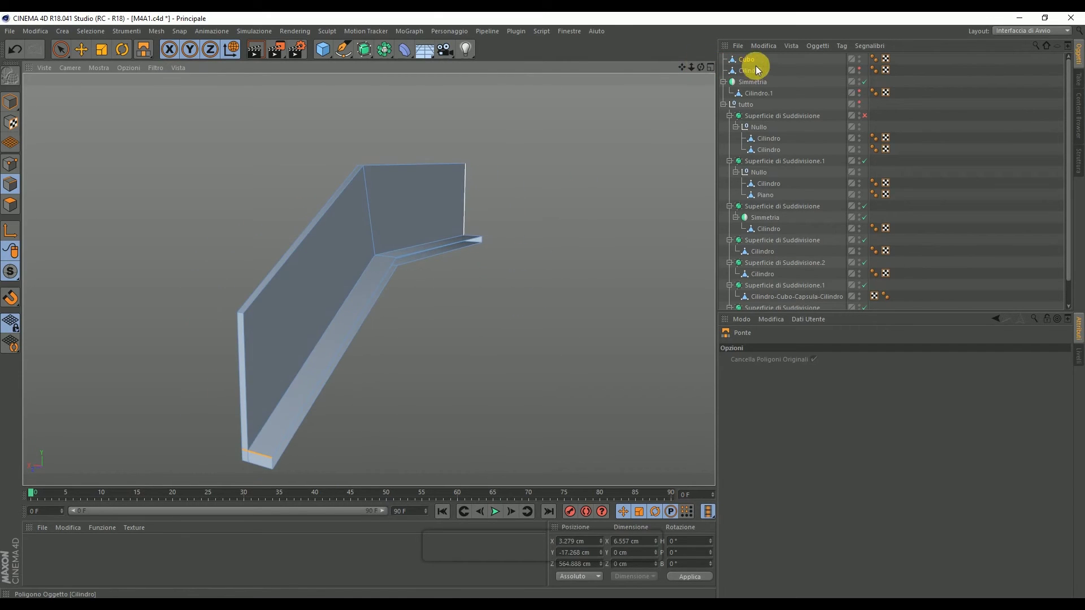
Step: Add a Null inside Simmetria and group Cubo under it
drag(325, 49, 365, 63)
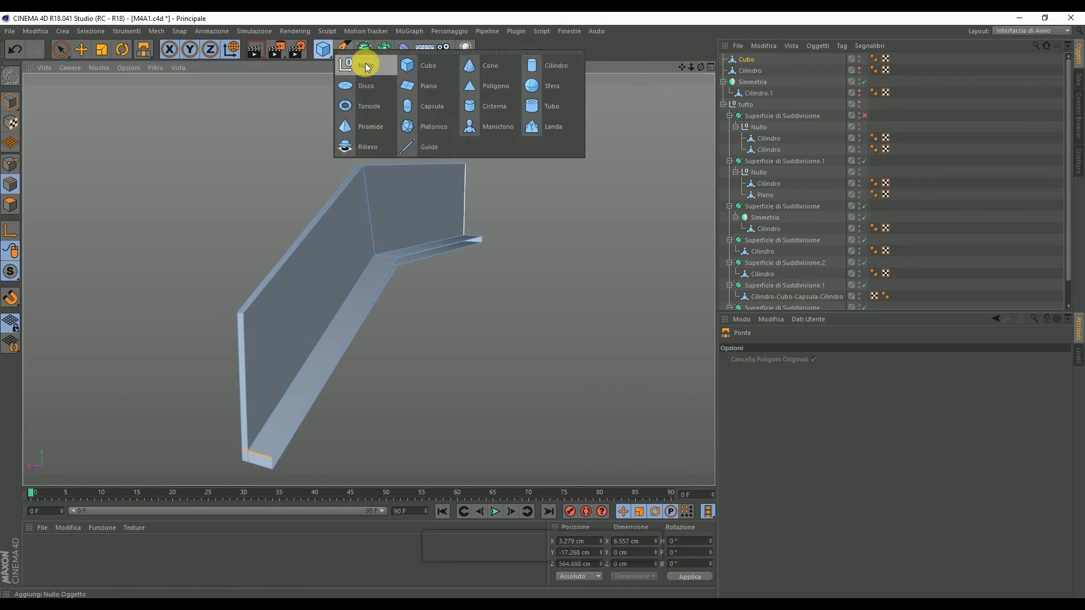
click(365, 63)
drag(744, 59, 757, 92)
click(748, 59)
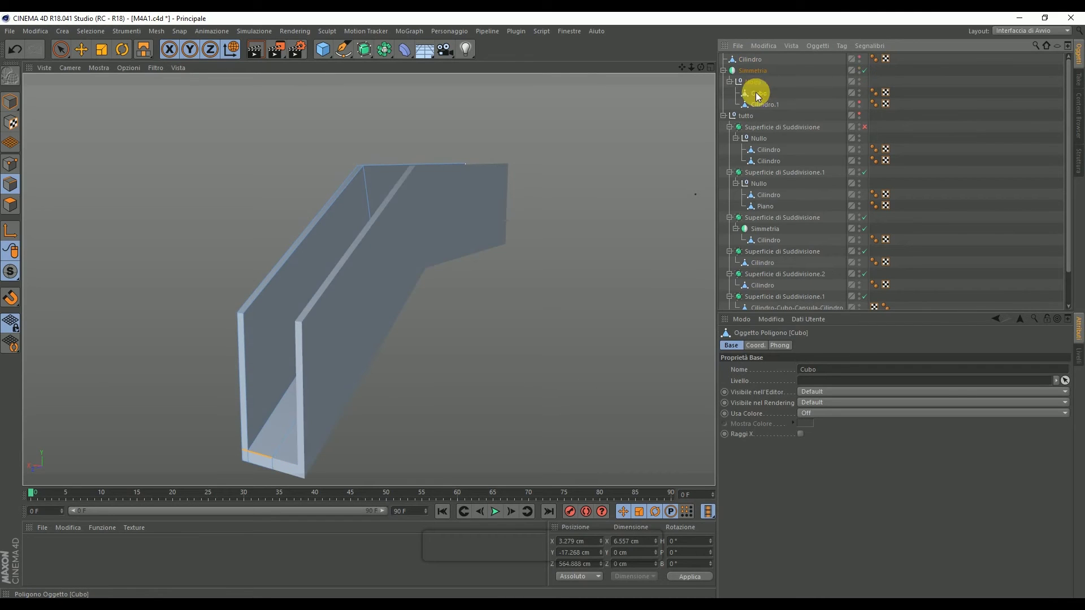
Step: Hide the tutto group in the viewport
click(858, 104)
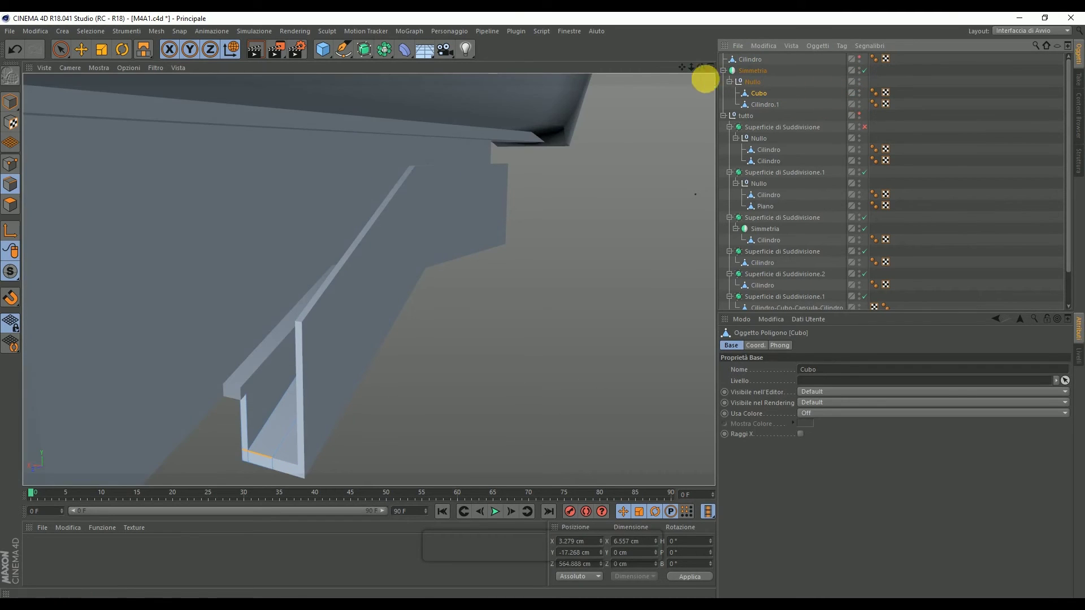
scroll(368, 279, up, 5)
scroll(368, 280, up, 2)
scroll(368, 279, up, 2)
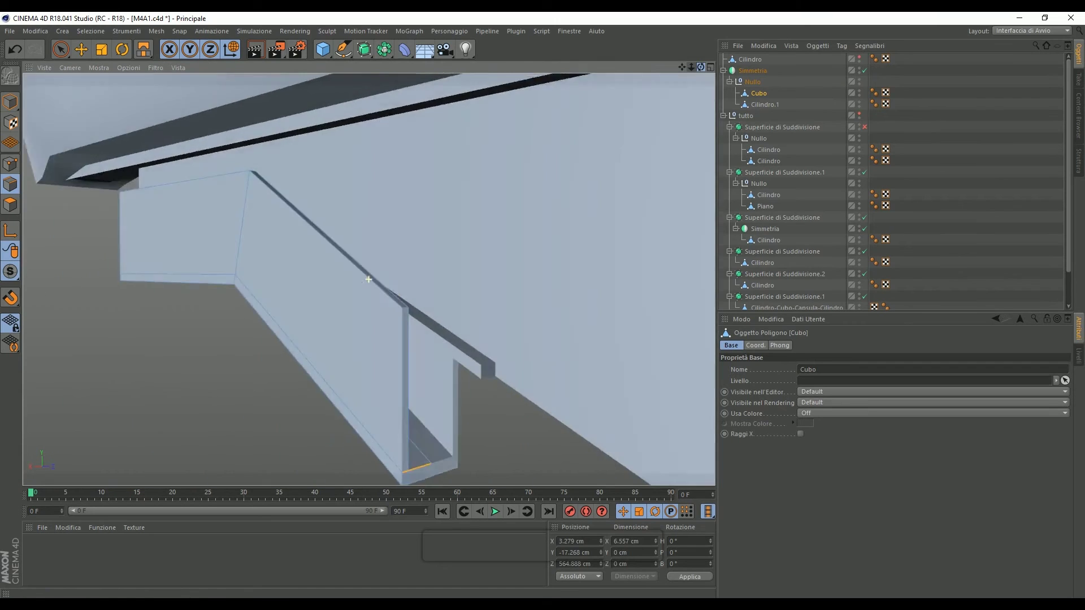
scroll(369, 279, up, 2)
scroll(368, 280, up, 2)
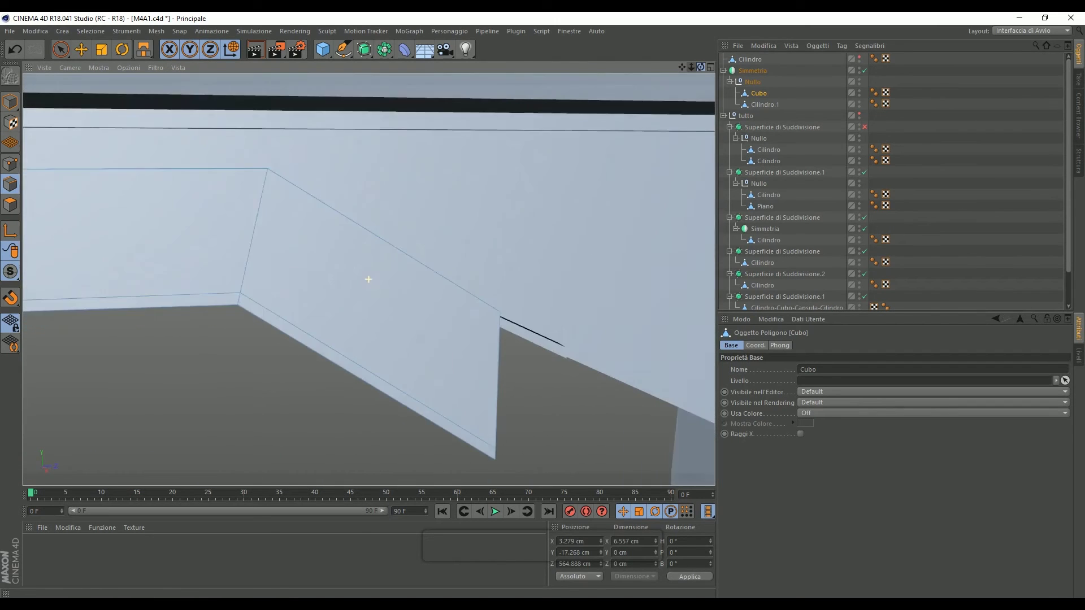
scroll(368, 279, down, 6)
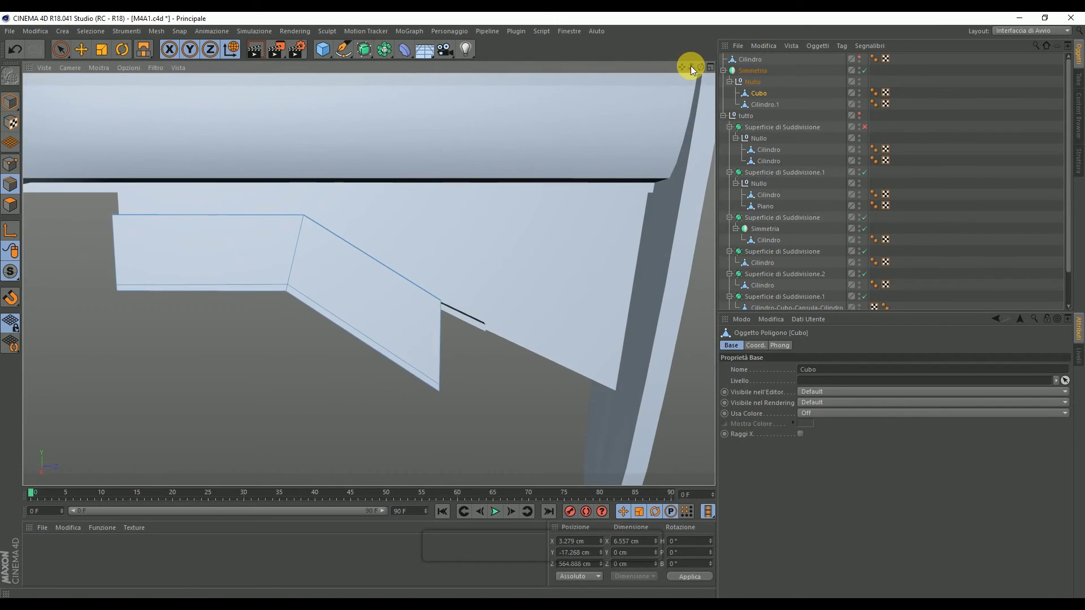
Step: In the maximised side view, raise a bracket corner point to Y 7.767 cm
middle_click(480, 225)
middle_click(293, 350)
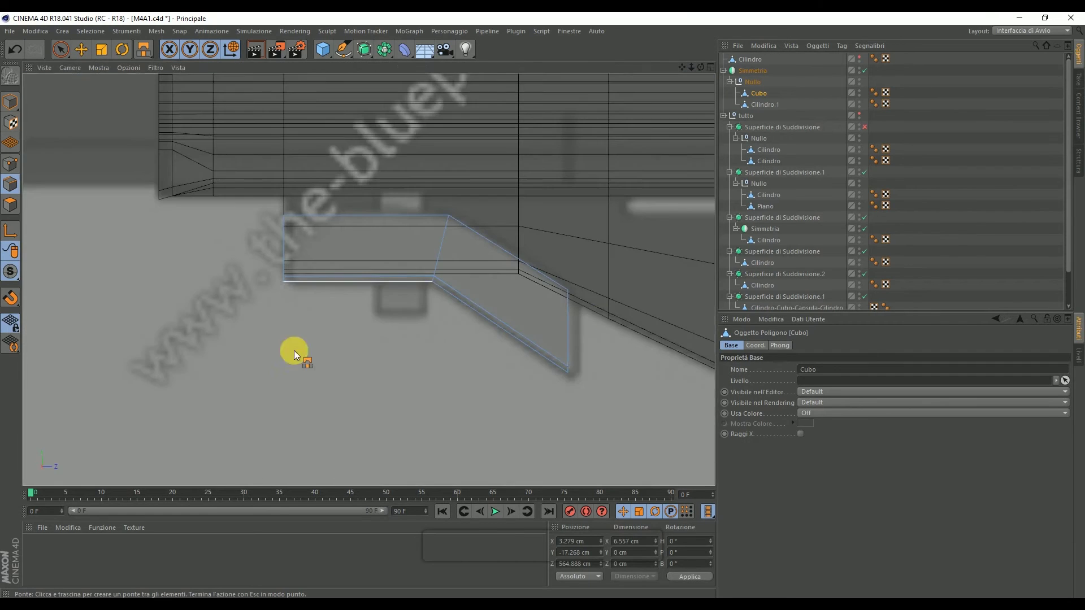
scroll(603, 310, up, 3)
drag(62, 50, 90, 80)
click(14, 164)
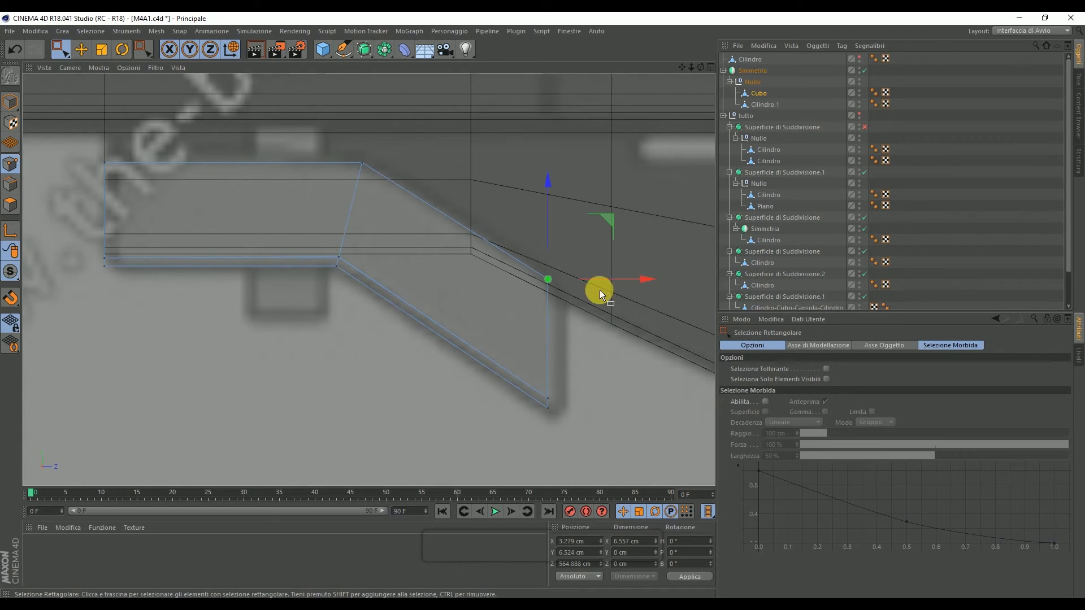
drag(548, 182, 552, 175)
Step: Return to the single perspective view and reframe around the bracket edge
middle_click(431, 161)
middle_click(323, 137)
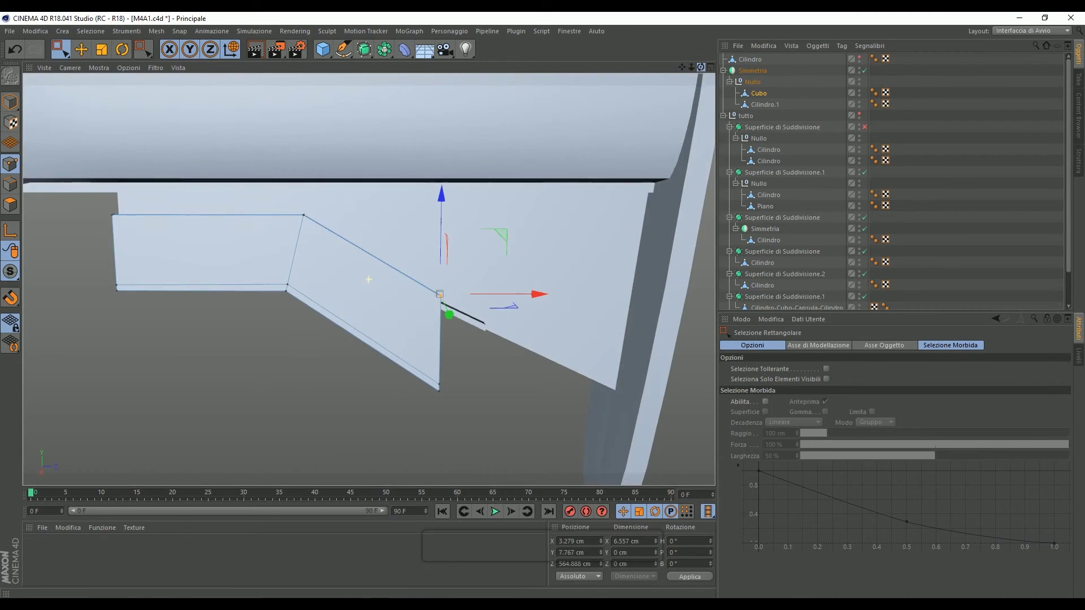
key(ctrl+shift+z)
key(ctrl+shift+y)
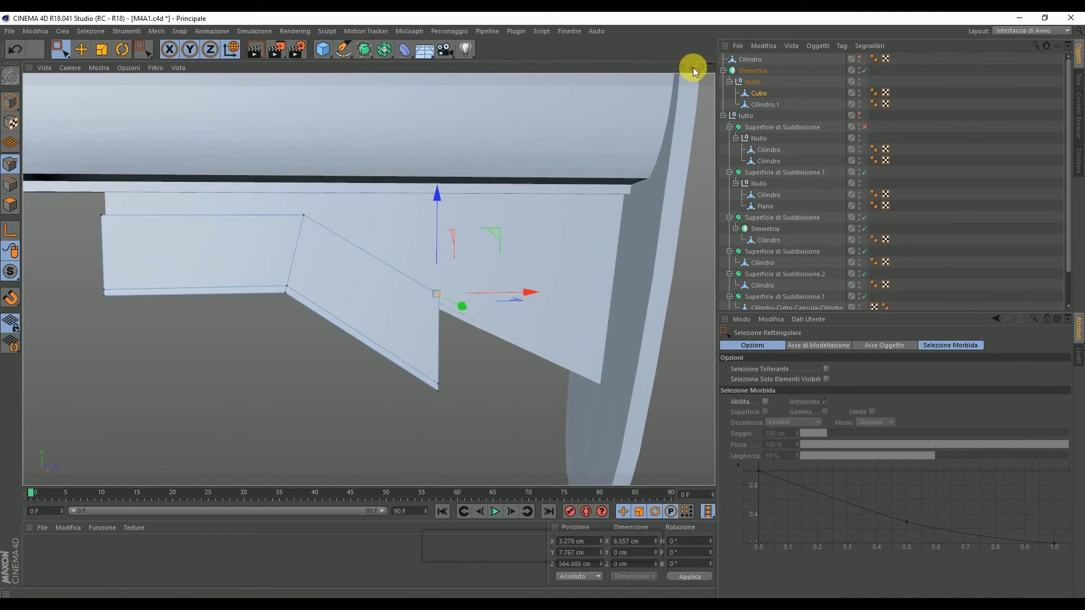
drag(692, 67, 683, 67)
alt+drag(368, 276, 396, 265)
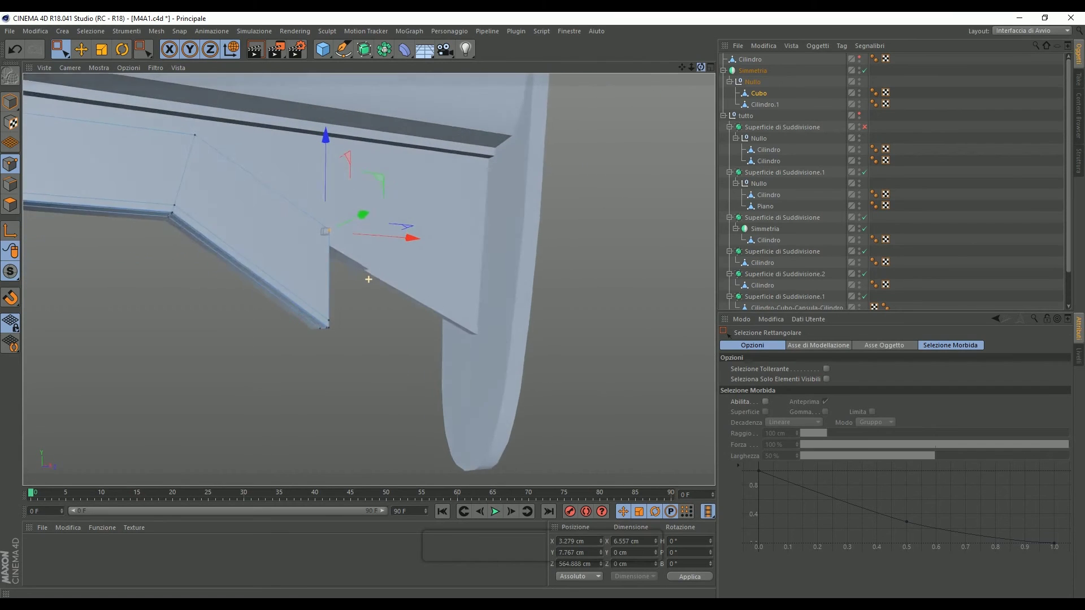
Step: Select the grip object Cilindro.1 and knife-cut a new edge into it
click(765, 104)
scroll(416, 401, up, 2)
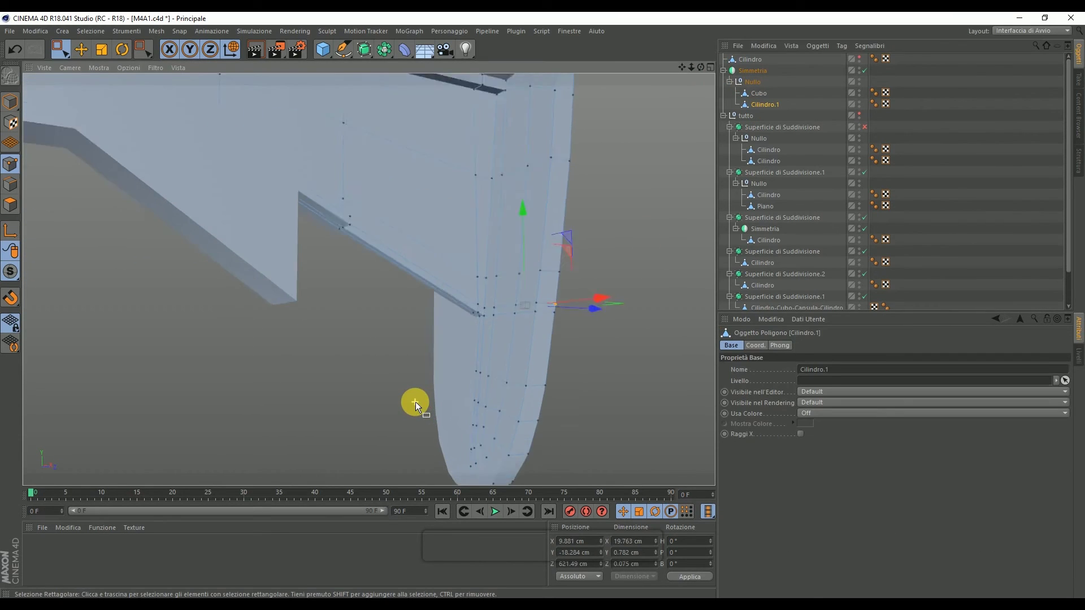
scroll(415, 402, up, 3)
click(326, 153)
Step: Brush-select the grip polygons where the bracket bar joins and delete them
drag(63, 54, 66, 96)
click(10, 204)
click(526, 328)
scroll(548, 319, up, 2)
alt+drag(547, 319, 460, 246)
click(459, 246)
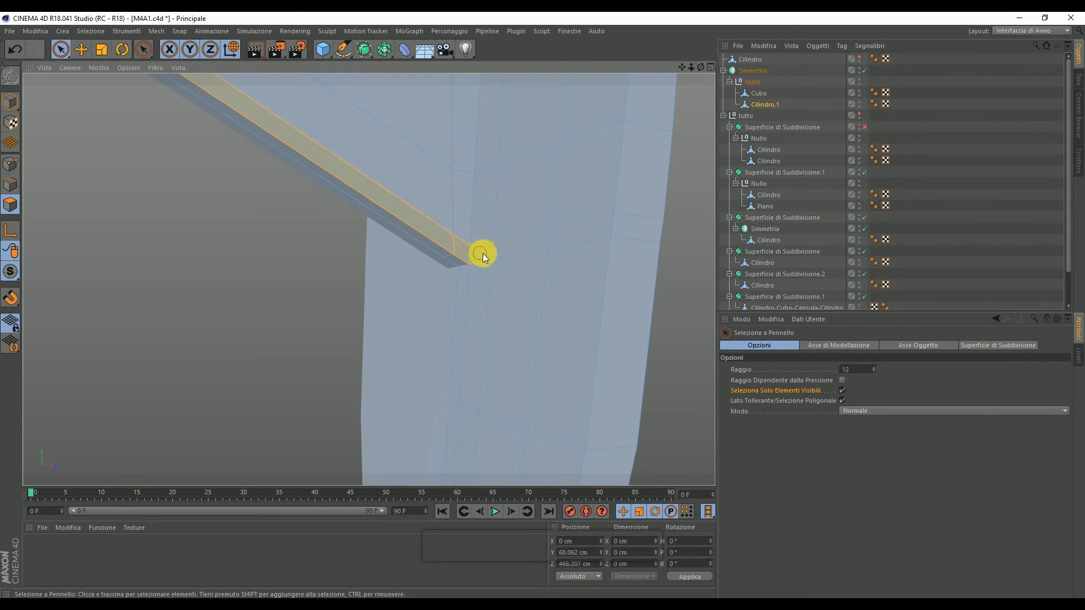
mouse_move(499, 267)
mouse_down()
mouse_move(507, 316)
mouse_move(495, 412)
mouse_up()
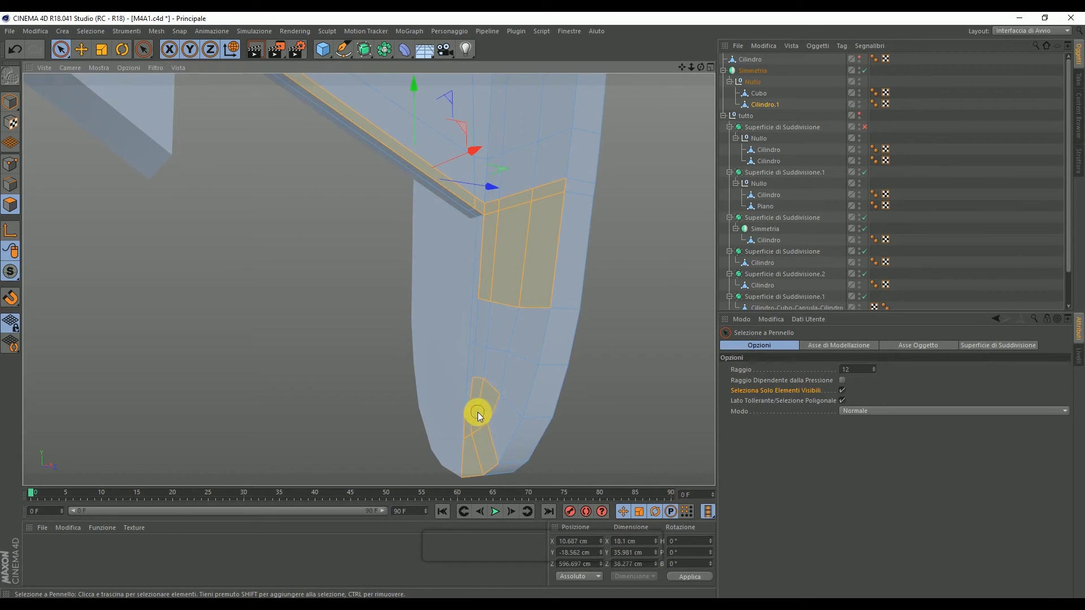
shift+drag(476, 400, 482, 371)
shift+drag(513, 400, 515, 402)
key(Delete)
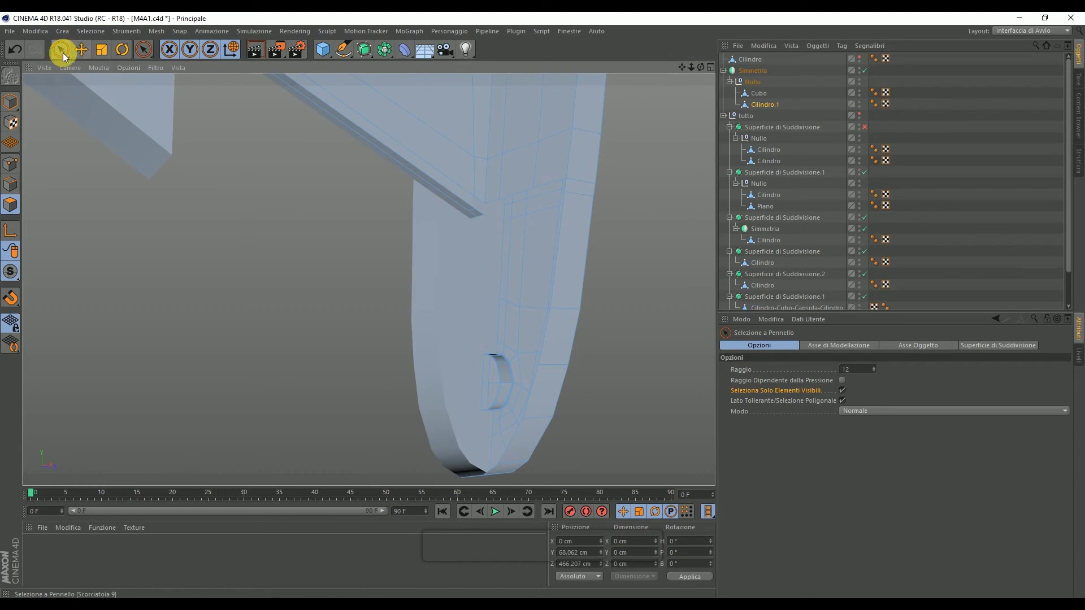
Step: Box-select the grip's points and run Ottimizza to merge overlapping points
drag(63, 52, 96, 73)
click(10, 164)
alt+drag(156, 182, 283, 202)
drag(566, 389, 231, 79)
right_click(453, 159)
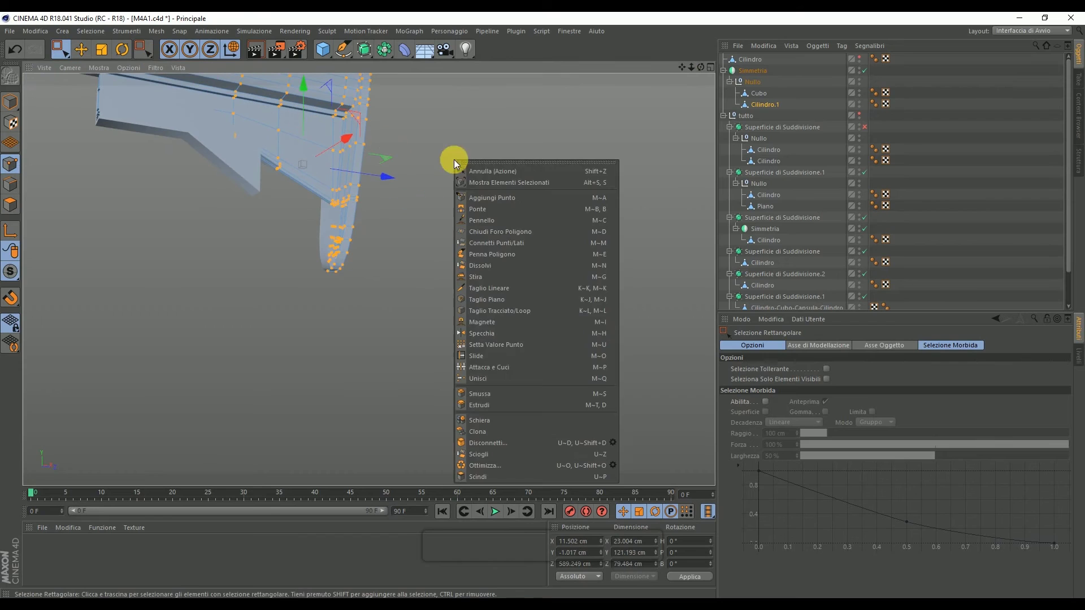
click(511, 467)
scroll(237, 178, up, 3)
scroll(277, 184, up, 3)
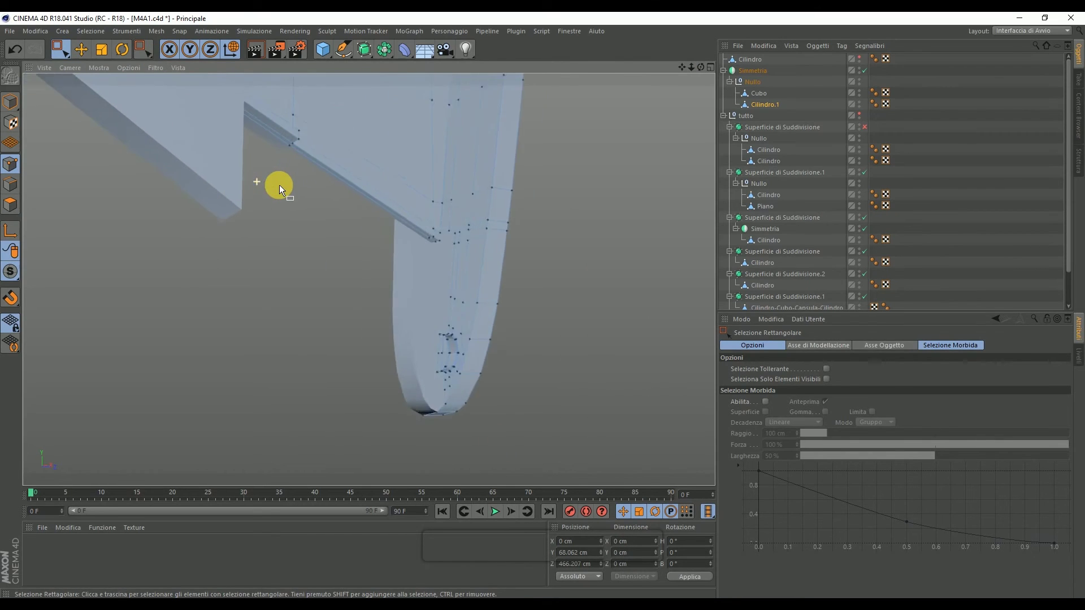
scroll(279, 185, up, 2)
scroll(432, 137, up, 4)
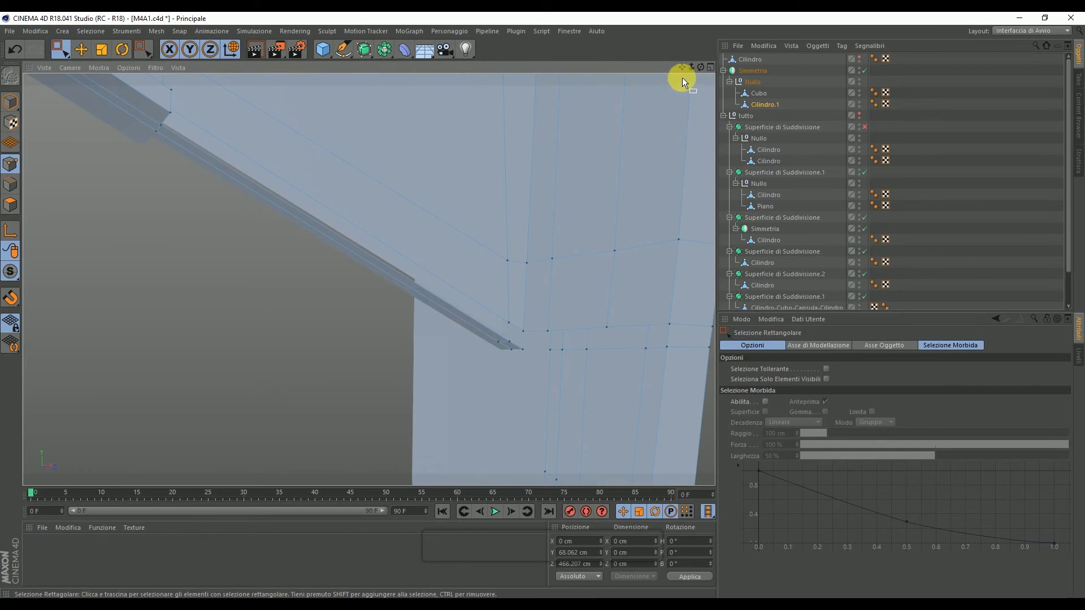
Step: Brush-select the ledge face on the bracket plate in polygon mode
mouse_move(700, 67)
mouse_down()
mouse_move(650, 96)
mouse_move(627, 57)
mouse_move(674, 72)
mouse_up()
click(63, 53)
click(69, 75)
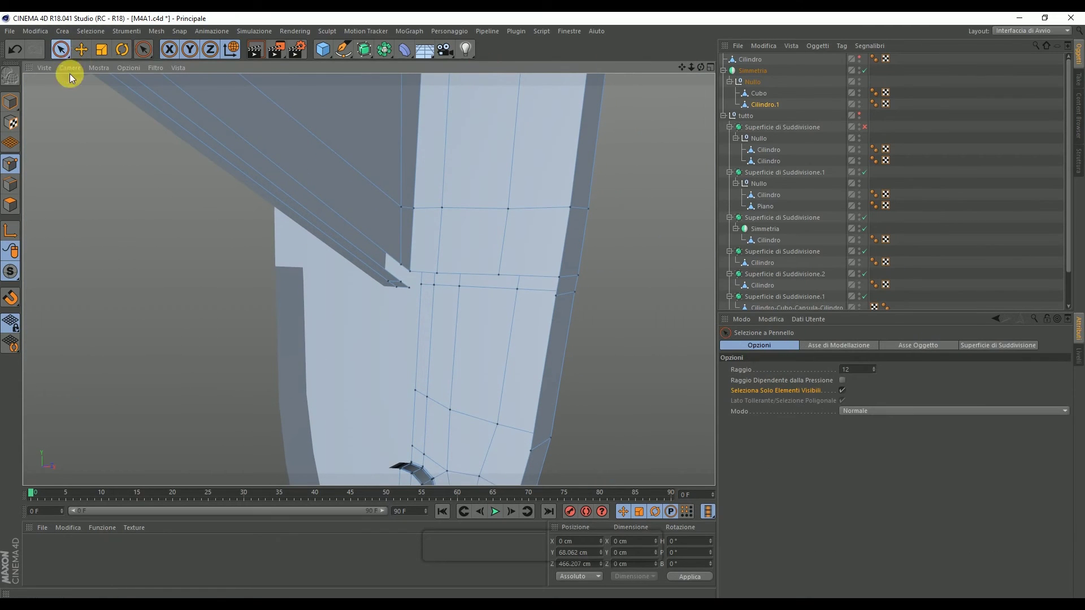
click(7, 205)
drag(681, 66, 369, 279)
drag(689, 70, 273, 151)
click(273, 151)
scroll(413, 288, up, 3)
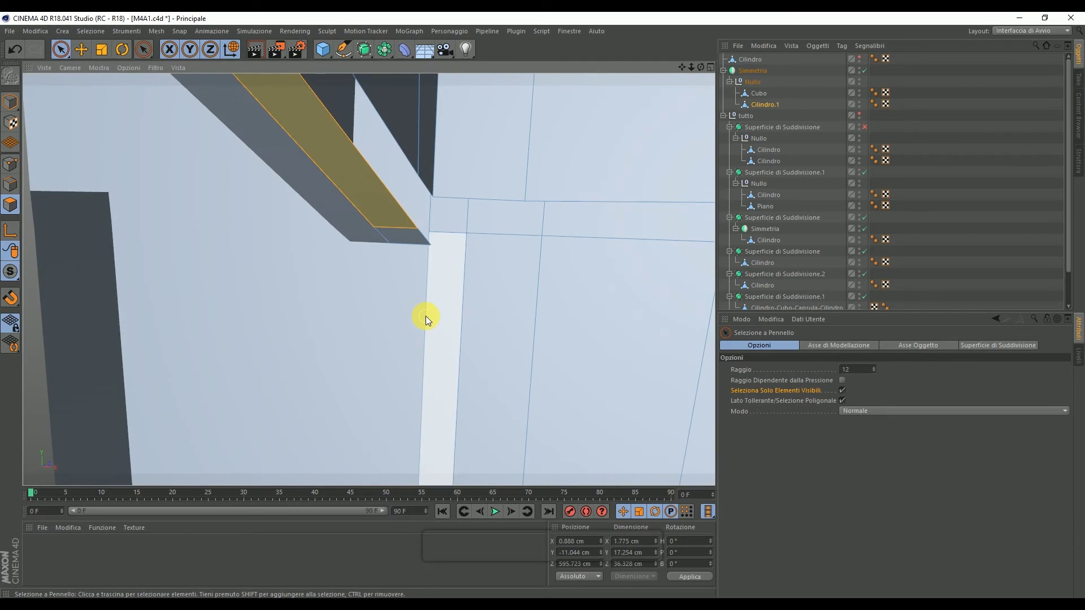
scroll(422, 286, up, 1)
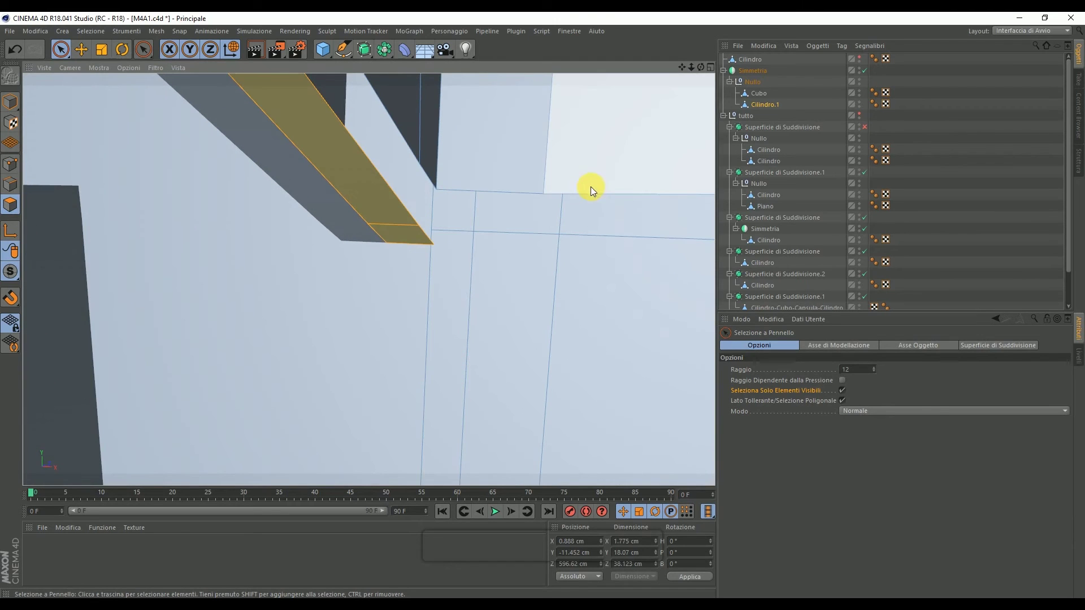
drag(700, 67, 700, 69)
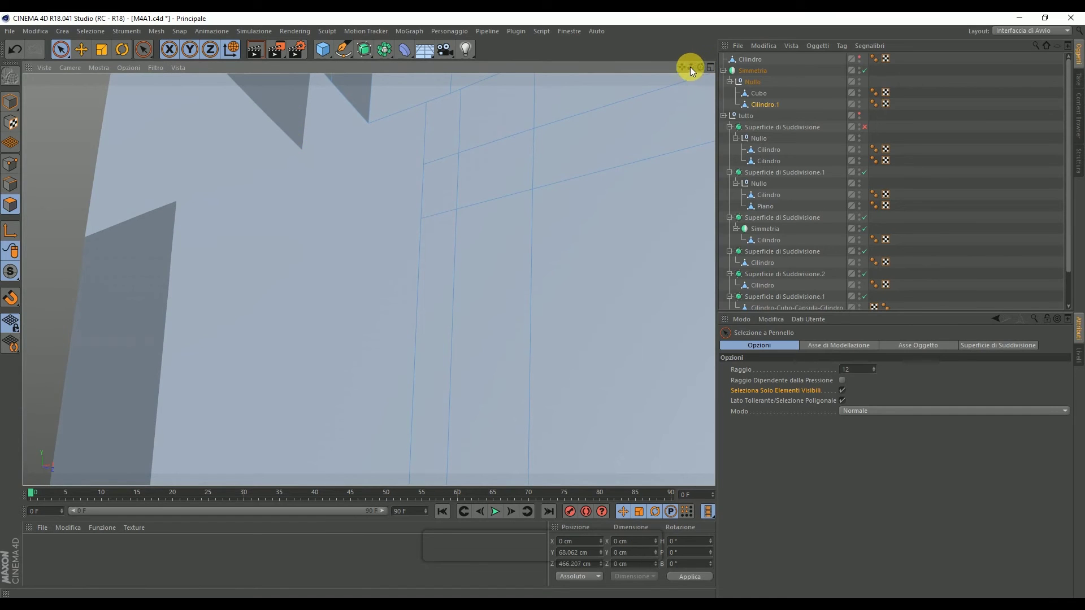
drag(690, 66, 690, 69)
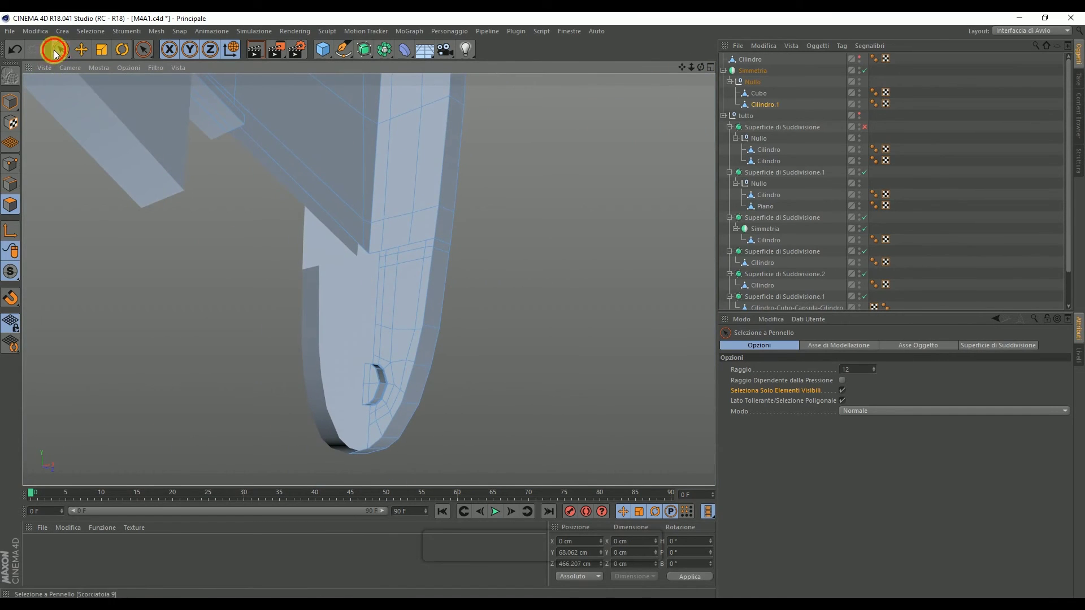
Step: Box-select the grip's lower points and weld them with Ottimizza
drag(60, 50, 79, 93)
click(17, 170)
drag(153, 114, 558, 497)
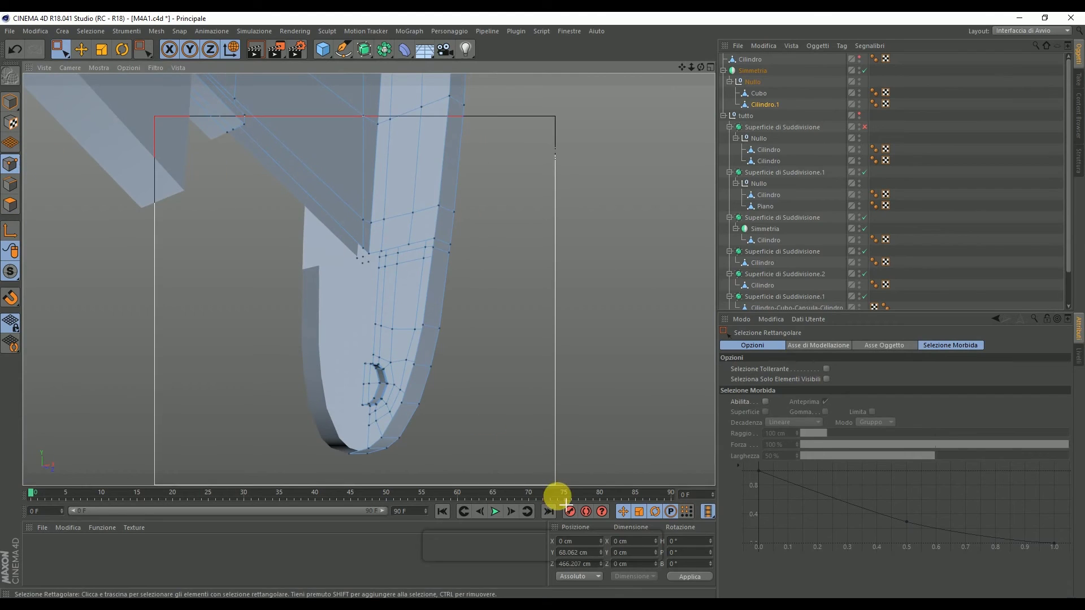
right_click(526, 310)
click(587, 580)
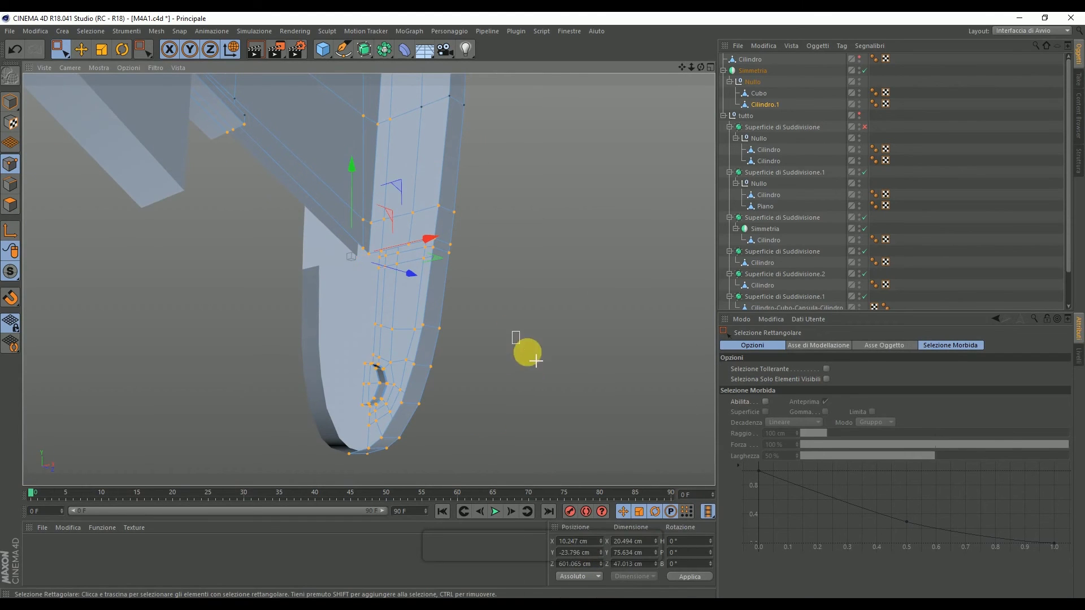
scroll(307, 233, up, 3)
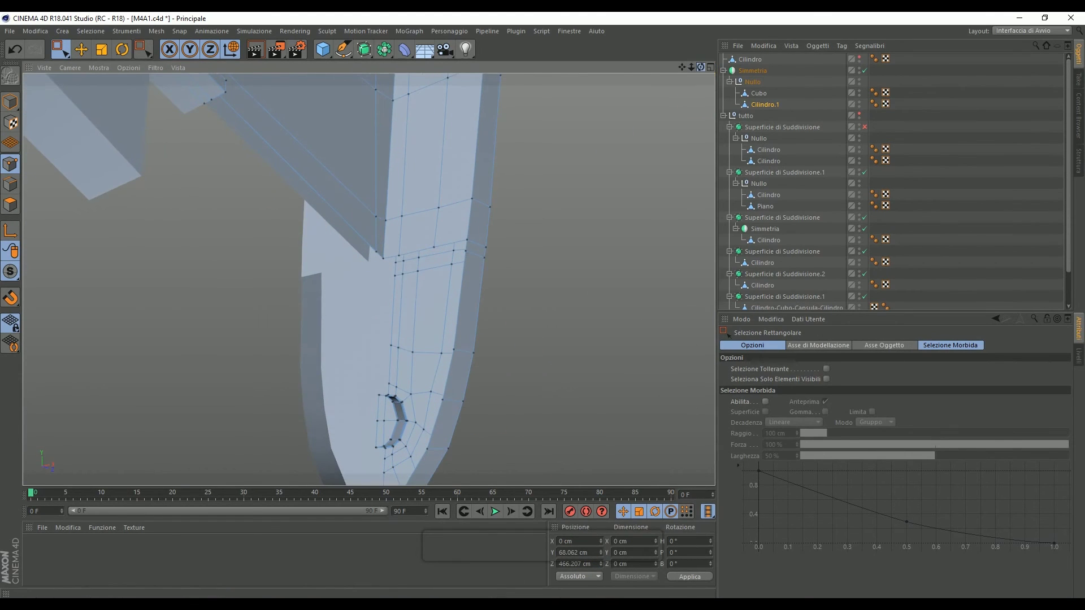
Step: Inspect the grip and bracket, then make Selezione Anello the active selection tool
drag(700, 67, 368, 279)
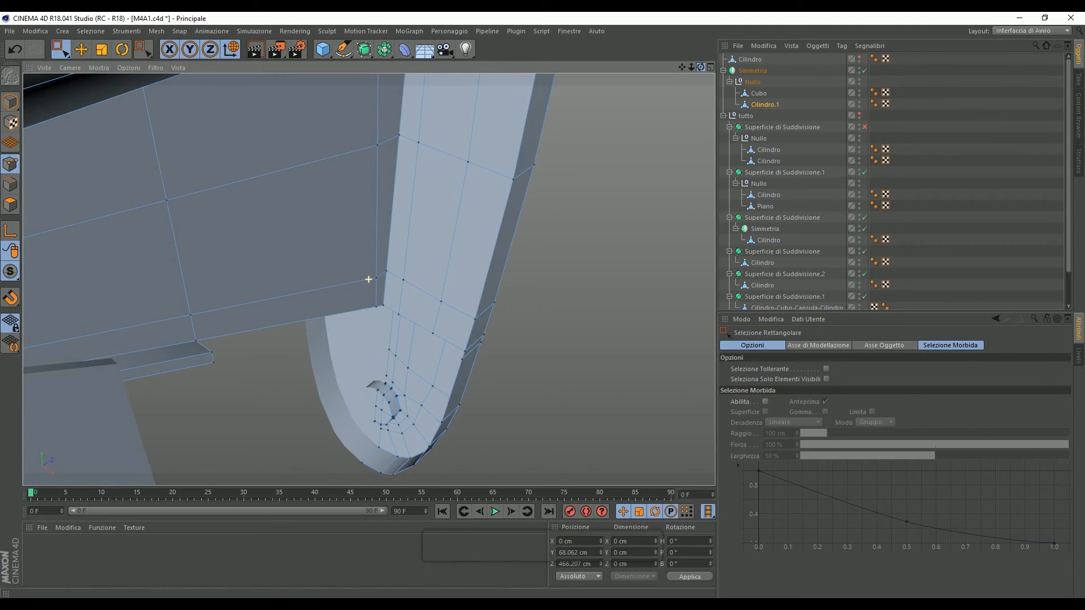
mouse_move(697, 68)
mouse_down()
mouse_move(697, 85)
mouse_move(672, 70)
mouse_move(712, 74)
mouse_move(700, 70)
mouse_up()
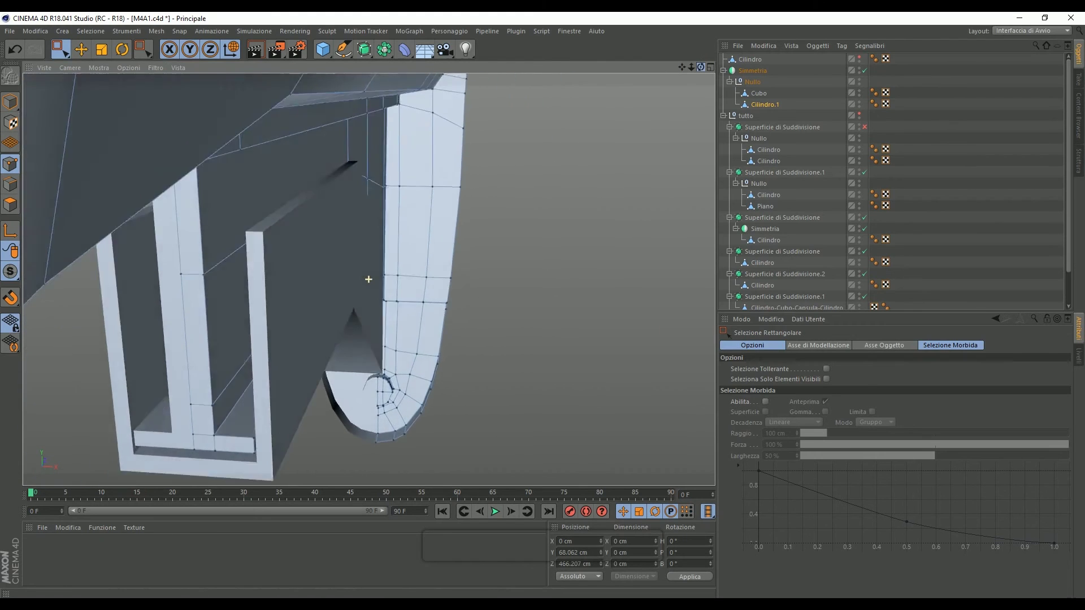
click(90, 31)
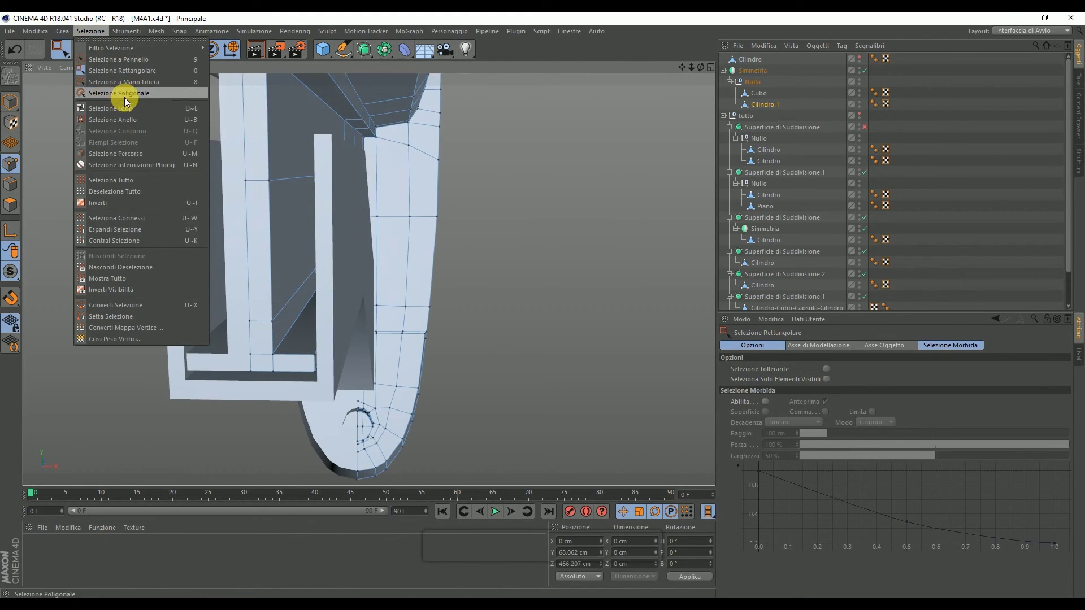
click(127, 119)
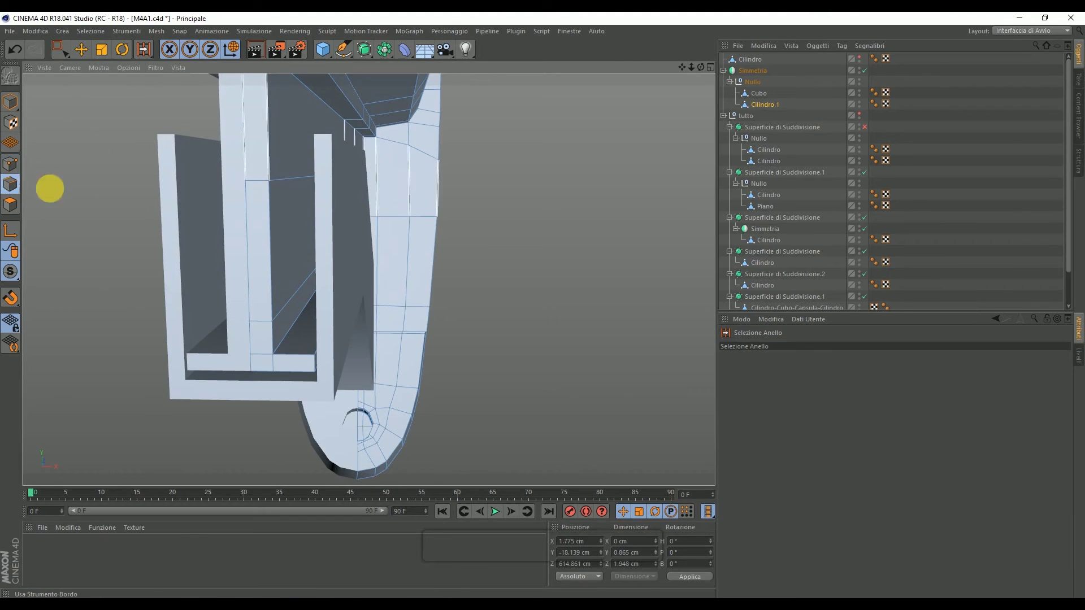
Step: Apply Taglio Lato to the ledge's edge ring with Suddivisione 2
scroll(209, 372, up, 5)
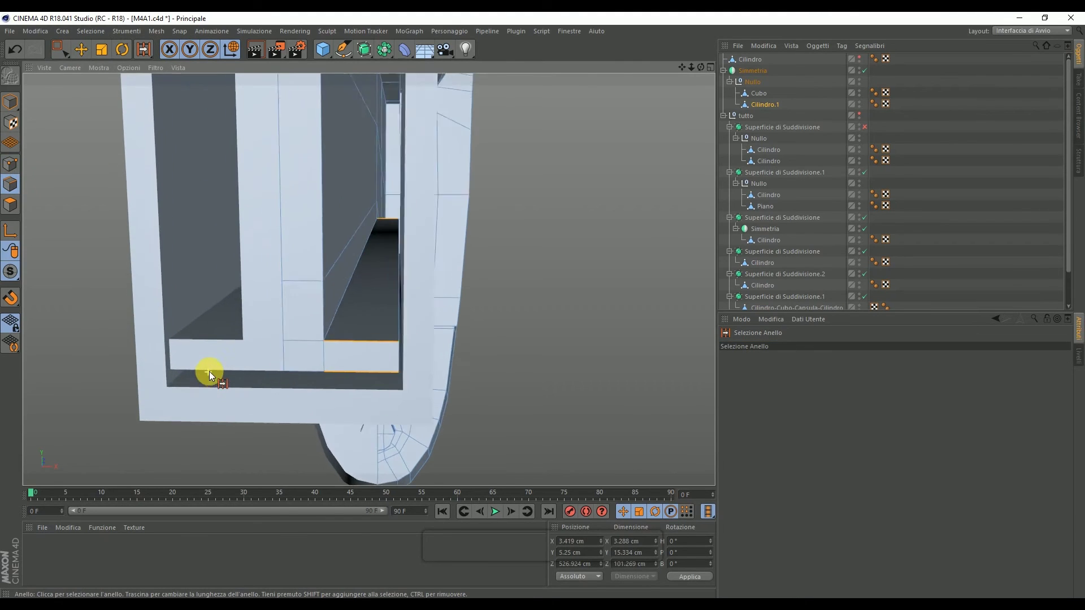
right_click(263, 345)
click(300, 381)
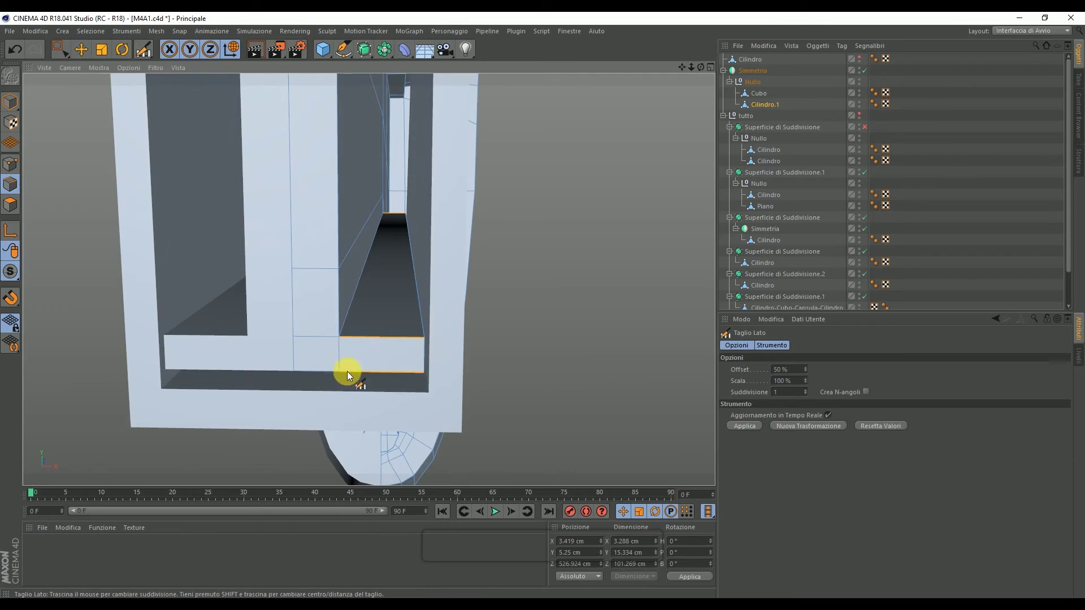
click(534, 374)
mouse_move(534, 373)
mouse_down()
mouse_move(551, 374)
mouse_move(533, 369)
mouse_up()
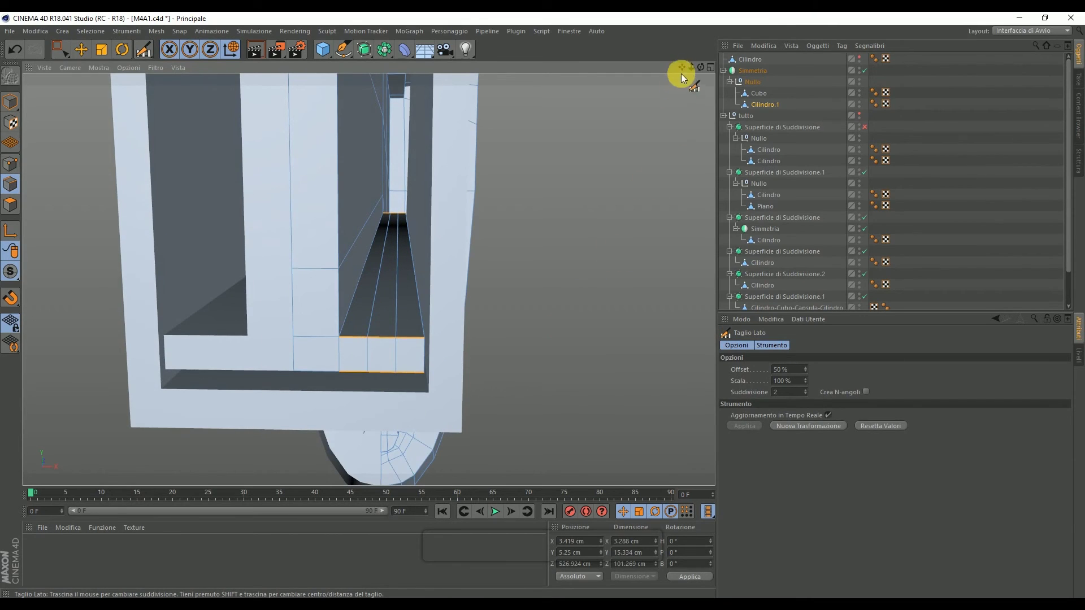
drag(700, 69, 701, 69)
scroll(622, 168, up, 3)
scroll(622, 168, up, 3)
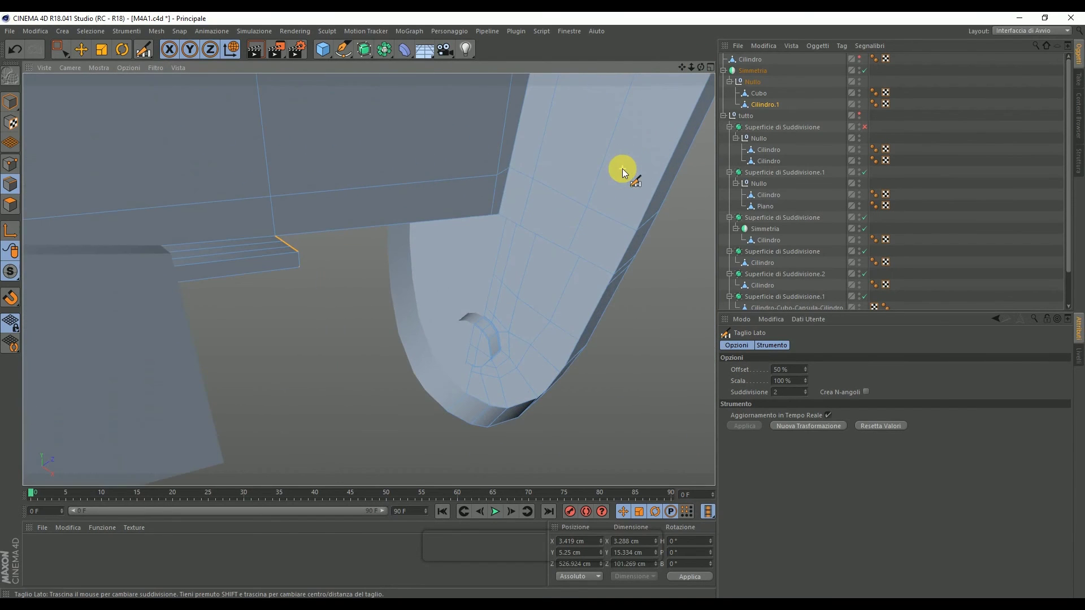
right_click(471, 144)
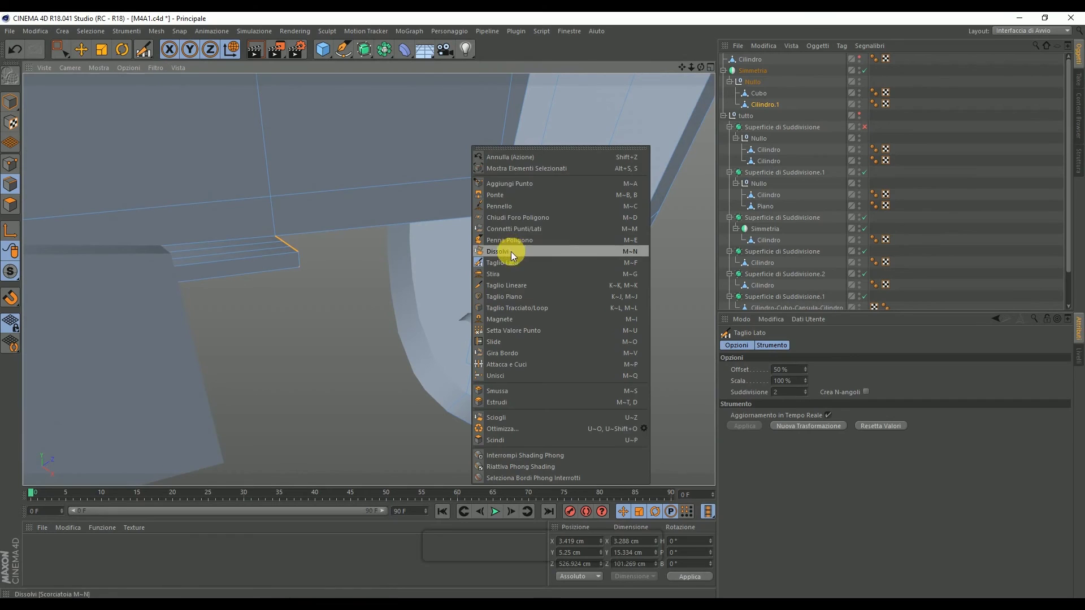
Step: Bridge the ledge edge to the grip's edge with Ponte to form an angled face
click(493, 198)
drag(278, 239, 382, 233)
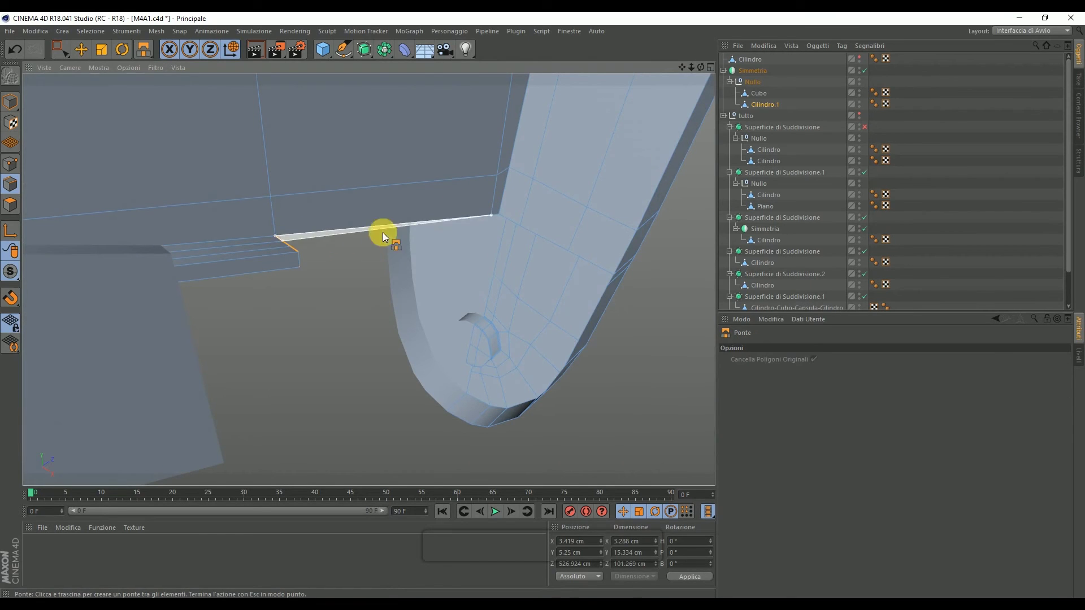
drag(497, 218, 503, 218)
mouse_move(286, 245)
mouse_down()
mouse_move(544, 239)
mouse_move(330, 250)
mouse_move(591, 266)
mouse_up()
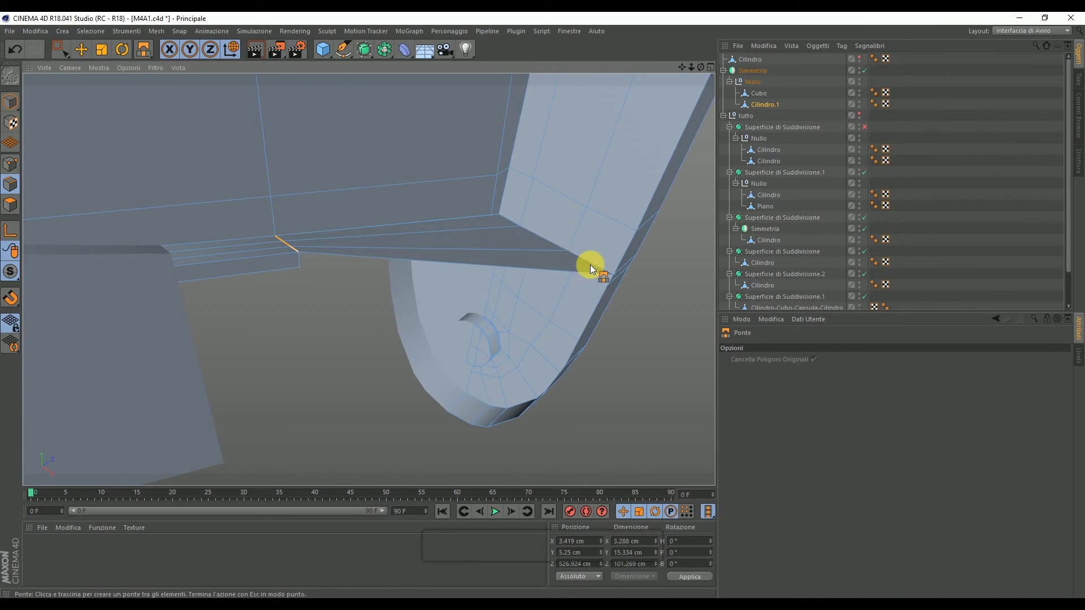
drag(690, 68, 368, 280)
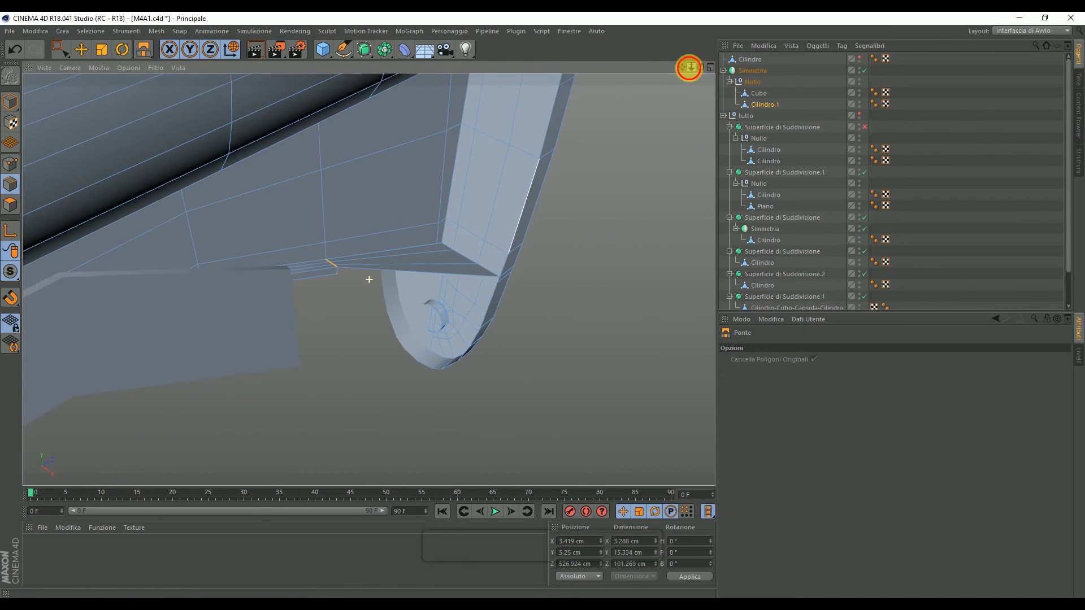
drag(699, 72, 368, 279)
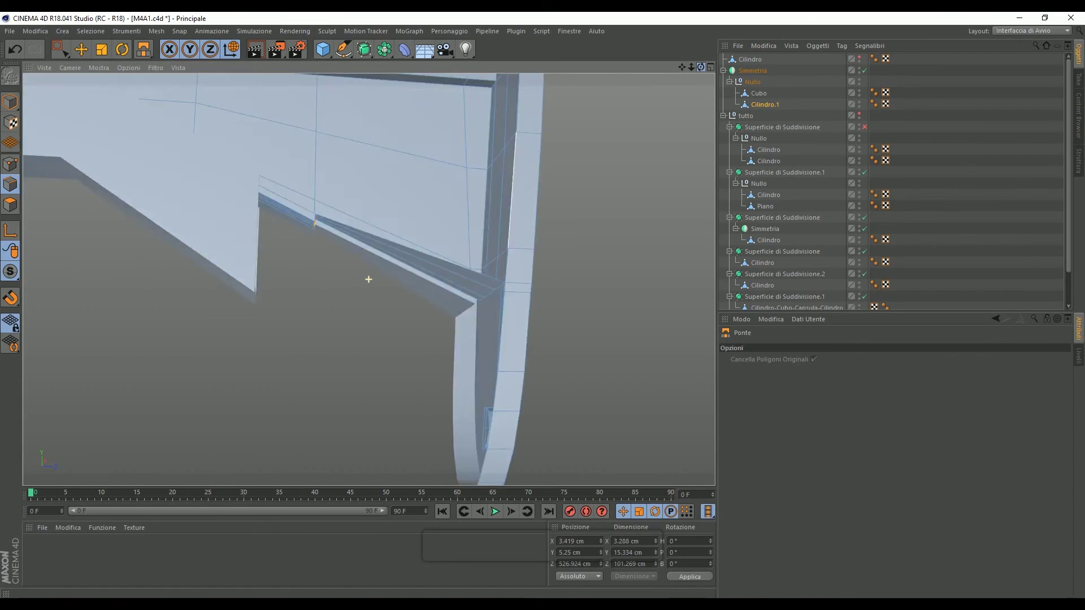
drag(368, 279, 368, 279)
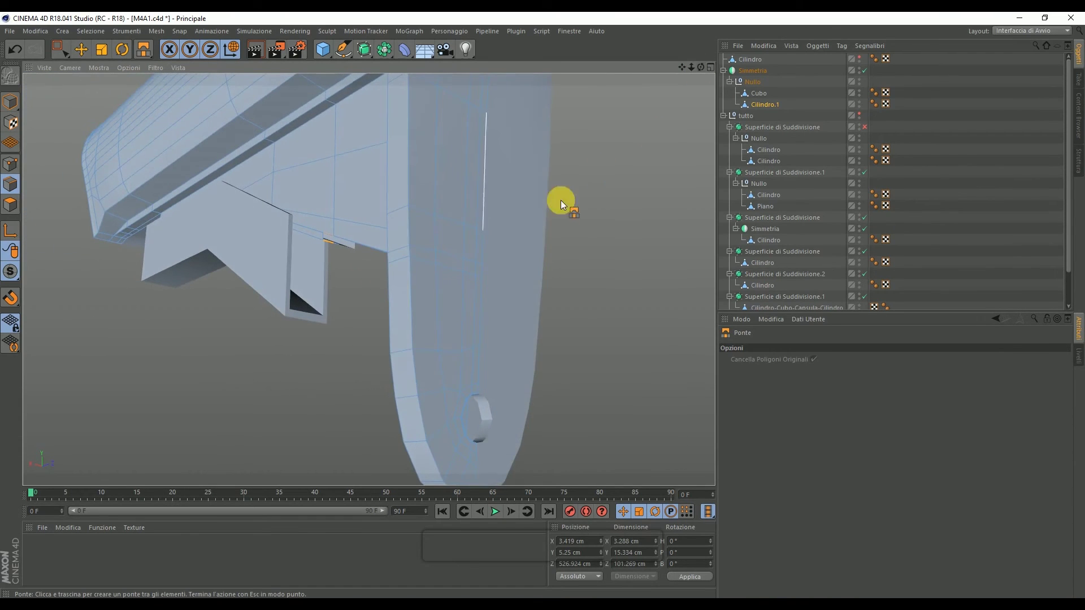
scroll(455, 254, up, 3)
Step: Dissolve the stray vertical edge on the grip
click(75, 53)
click(389, 276)
right_click(402, 266)
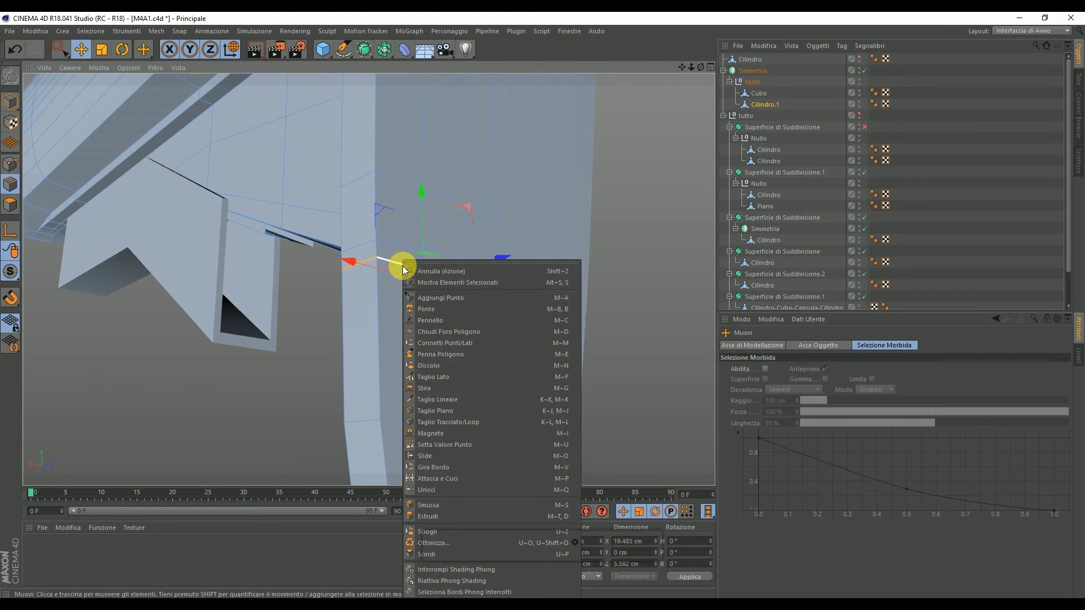
click(439, 365)
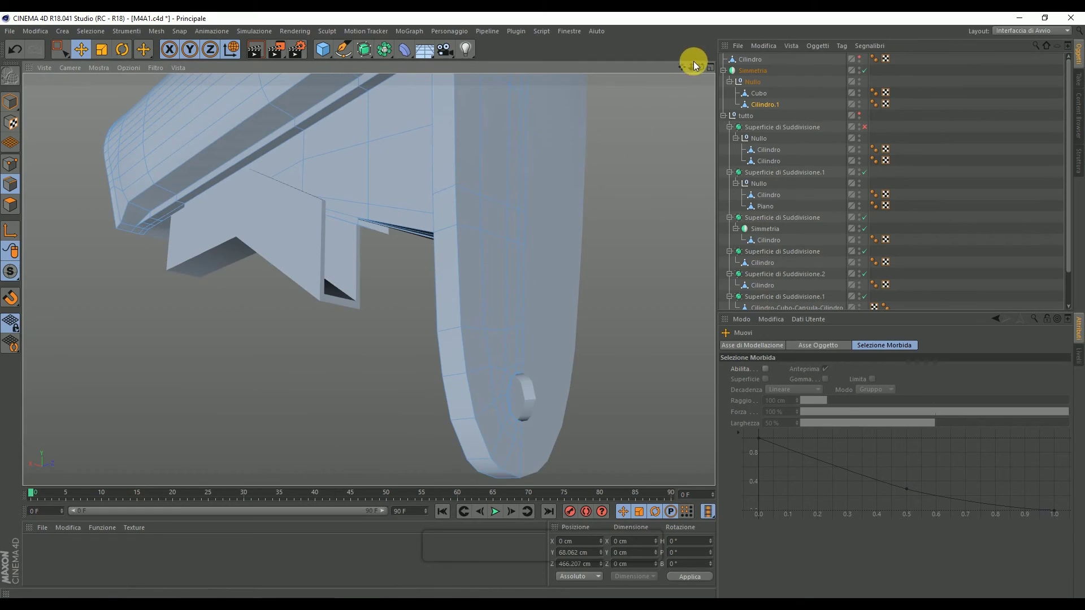
drag(701, 67, 650, 90)
drag(701, 67, 650, 91)
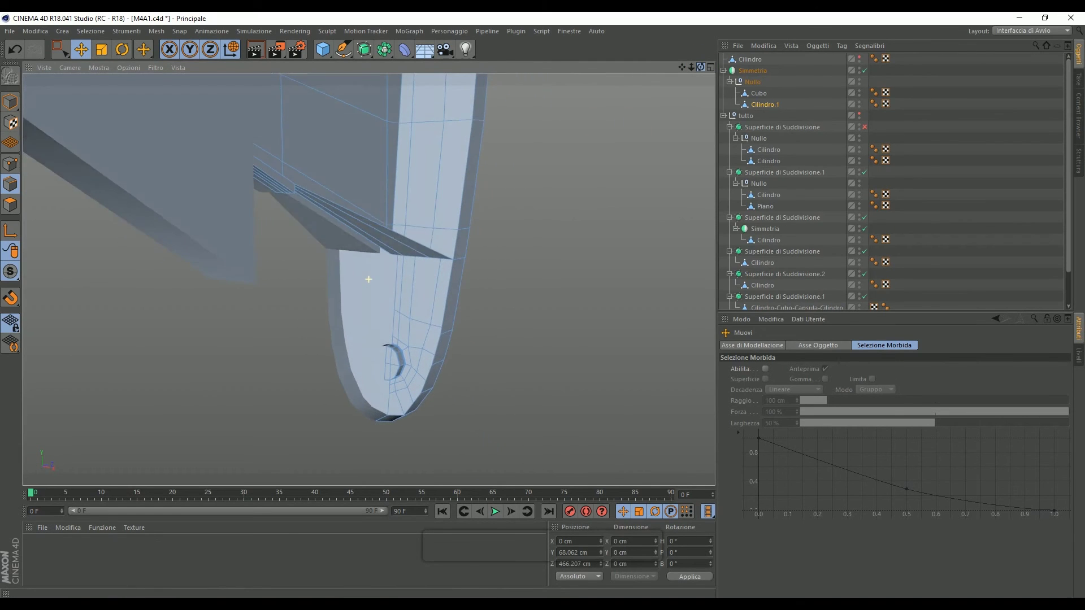
drag(686, 60, 687, 34)
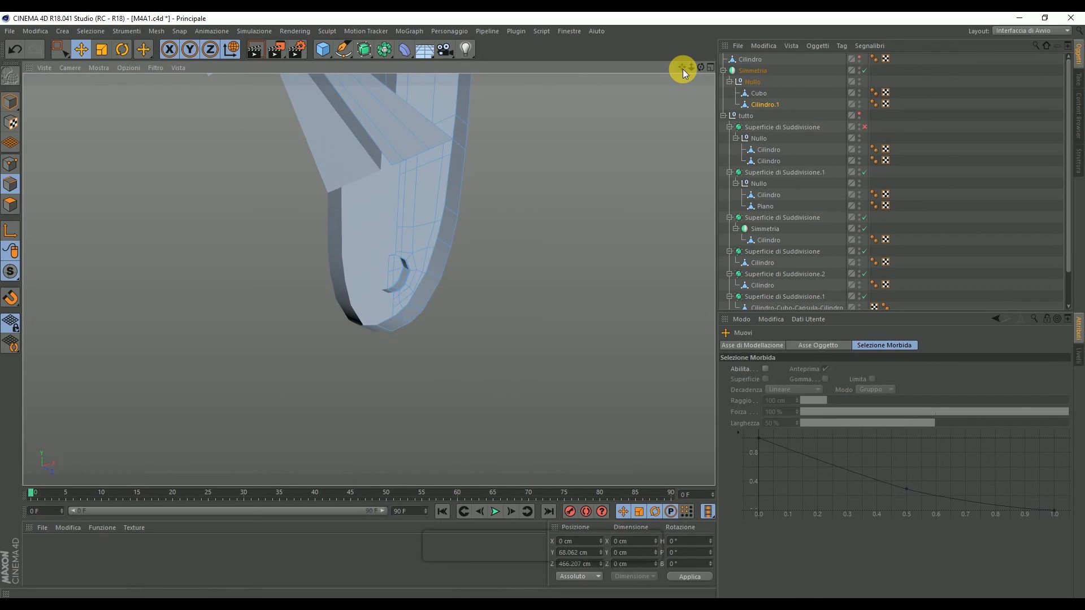
mouse_move(690, 67)
mouse_down()
mouse_move(712, 79)
mouse_move(678, 79)
mouse_up()
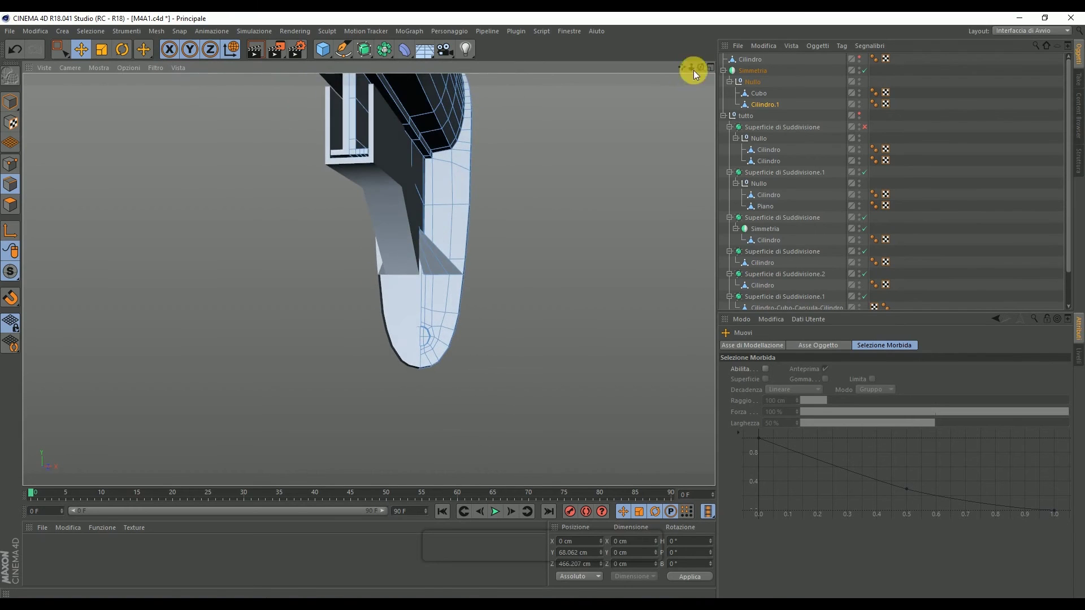
scroll(361, 143, up, 3)
scroll(361, 143, up, 3)
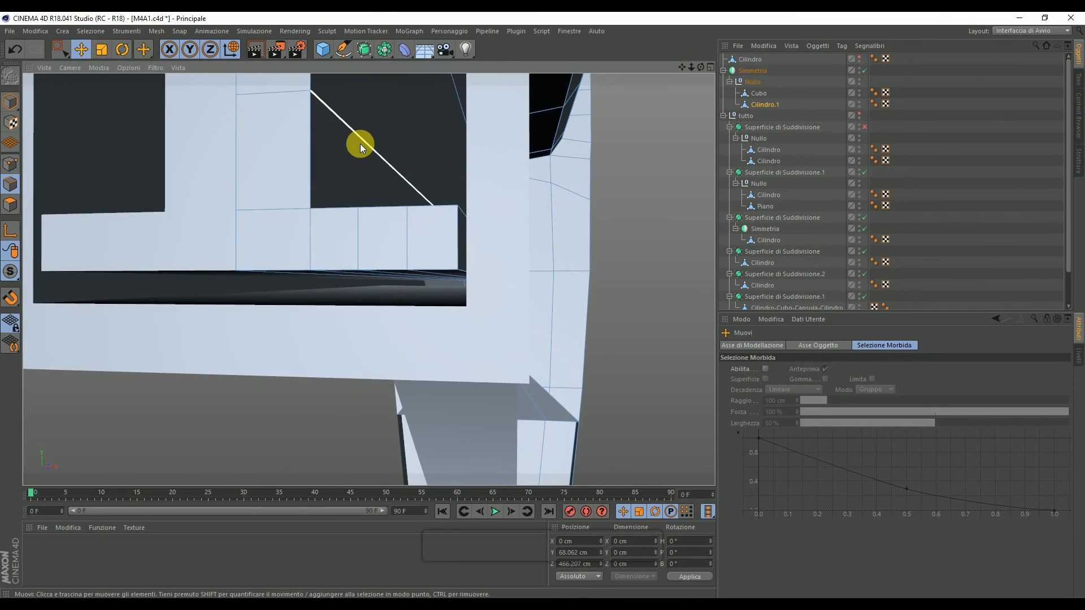
Step: Ring-select the vertical edges across the bracket's inner ledge
click(345, 137)
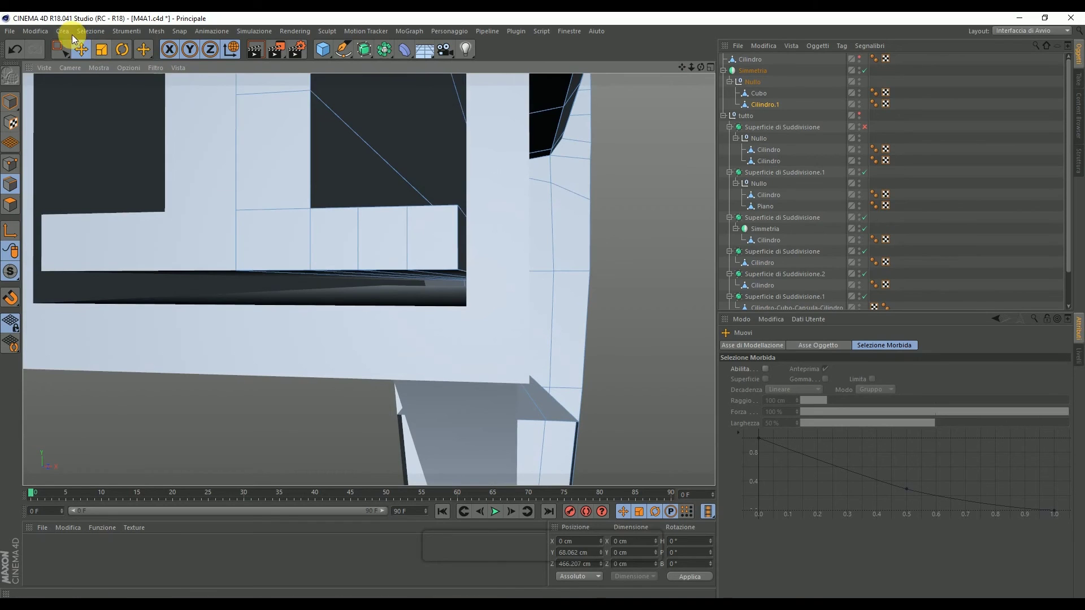
click(91, 30)
click(109, 119)
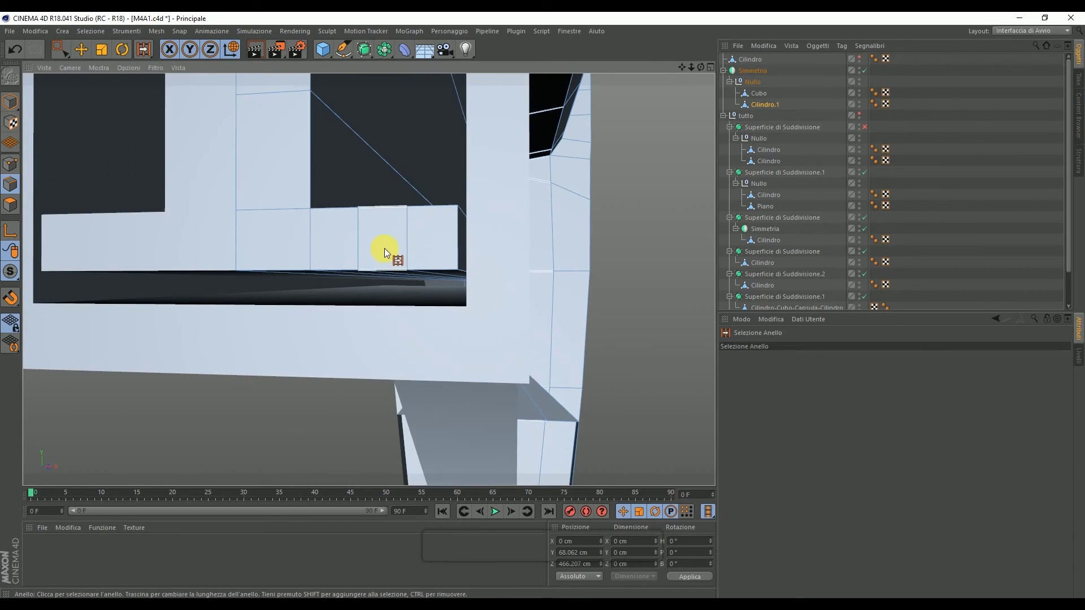
click(402, 245)
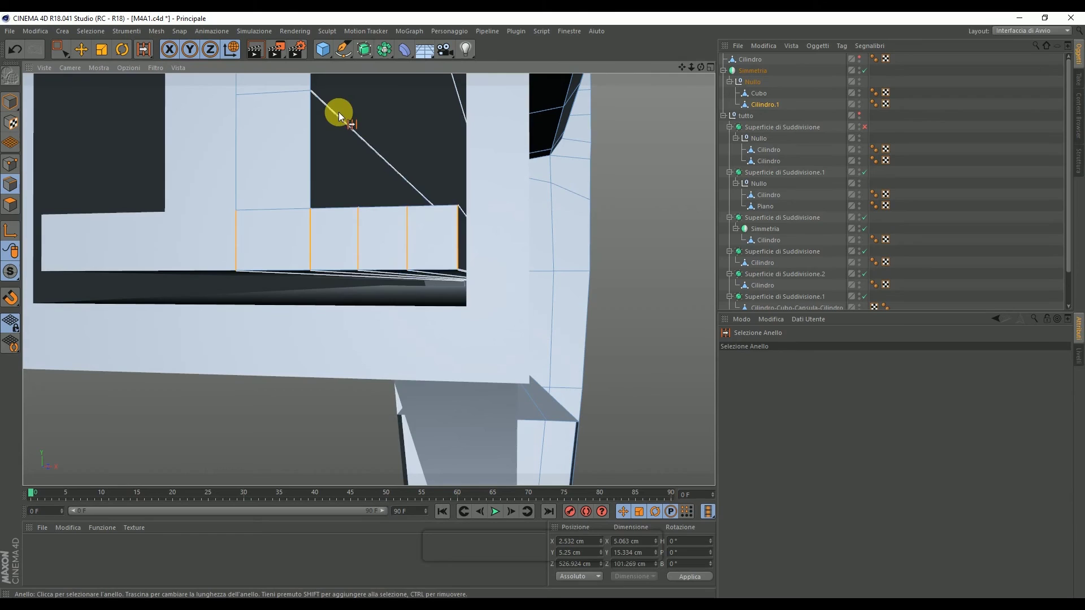
Step: Cut the ledge's edge ring with Taglio Lato, Suddivisione 5
right_click(338, 112)
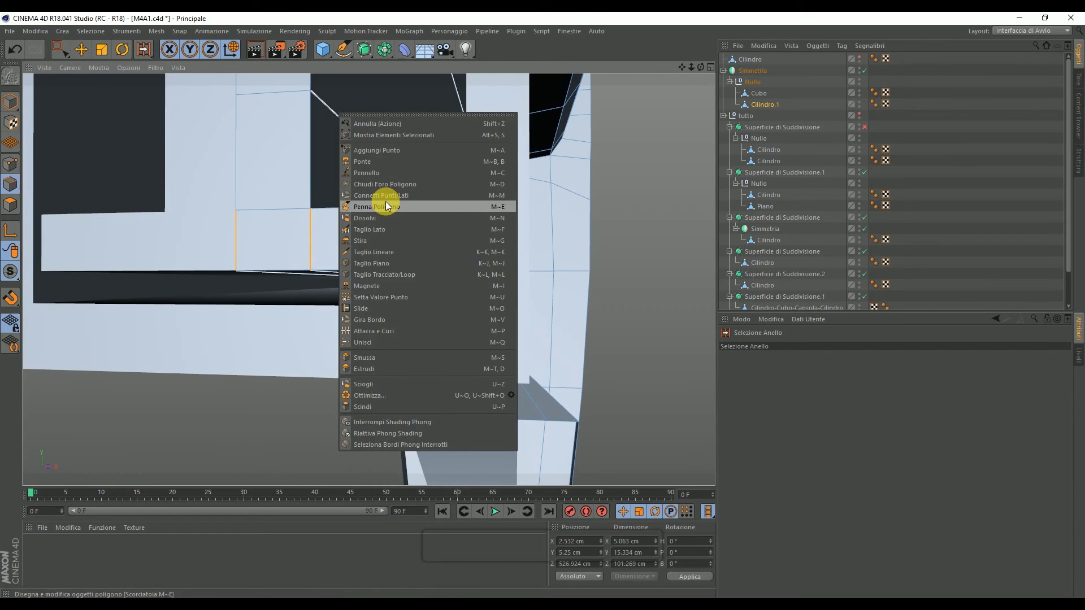
click(385, 229)
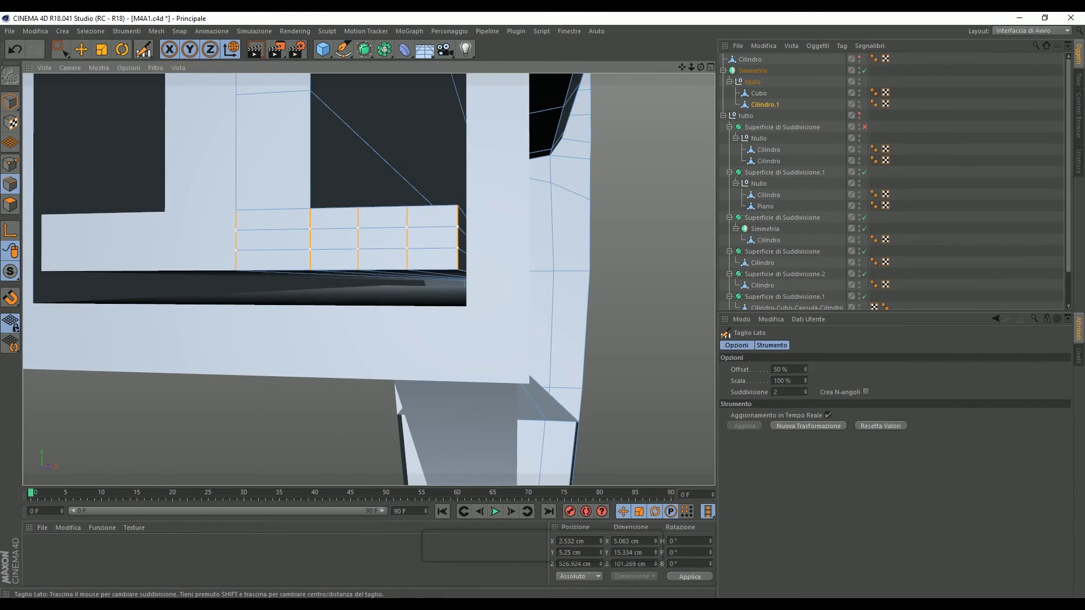
drag(385, 229, 418, 229)
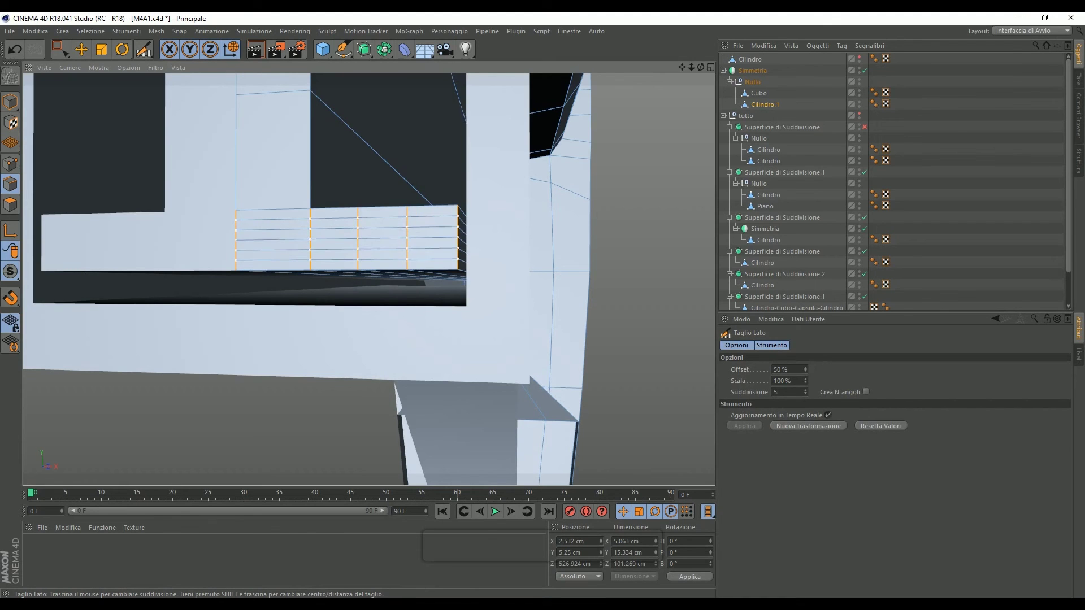
mouse_move(691, 68)
mouse_down()
mouse_move(701, 90)
mouse_move(686, 67)
mouse_move(617, 175)
mouse_up()
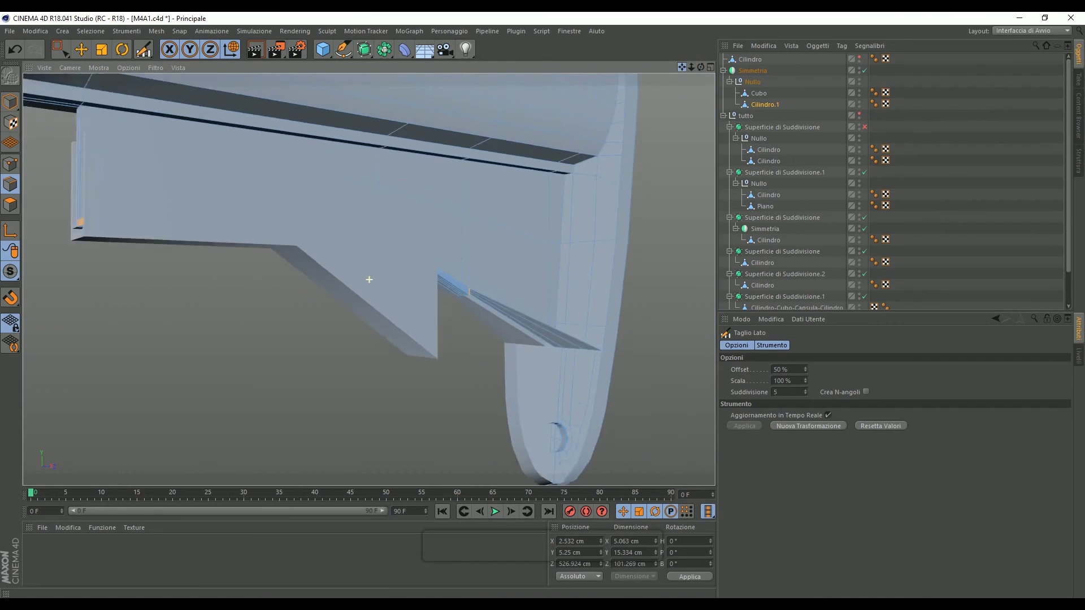
scroll(431, 303, up, 2)
scroll(431, 303, up, 2)
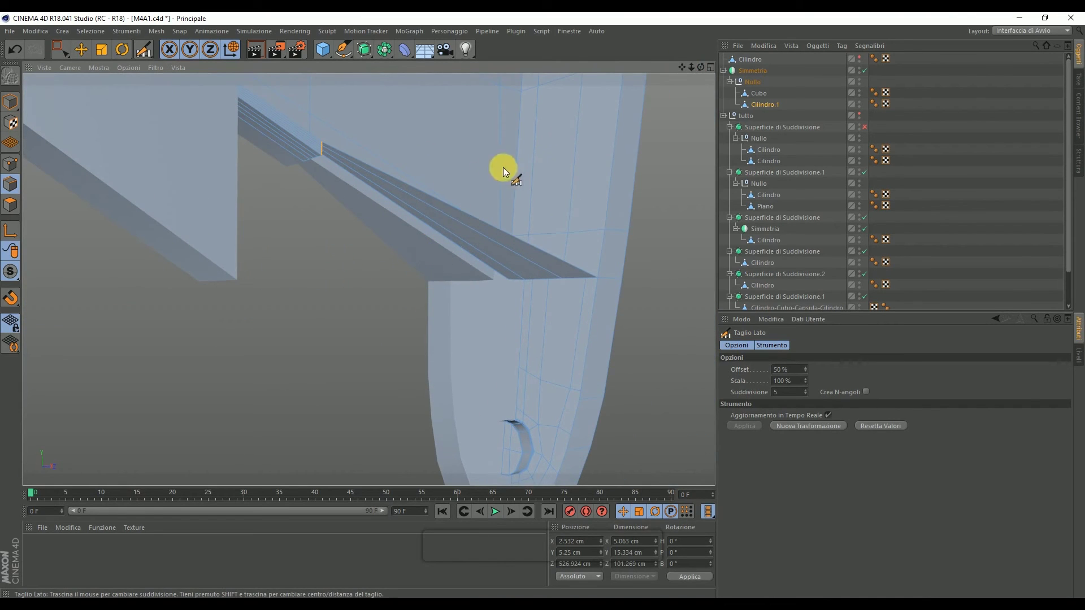
drag(700, 68, 702, 69)
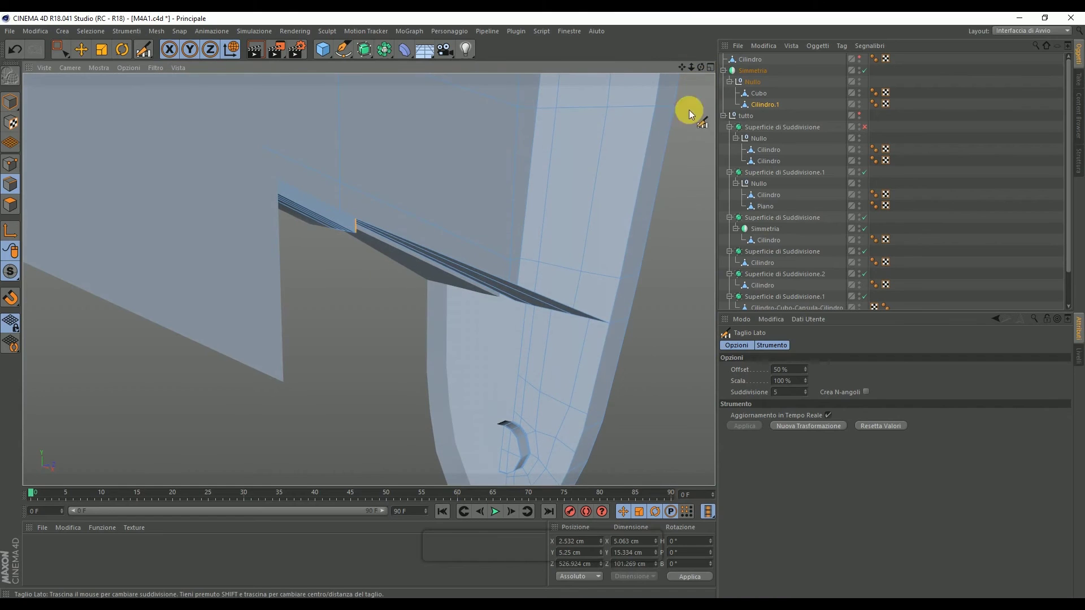
scroll(404, 215, up, 3)
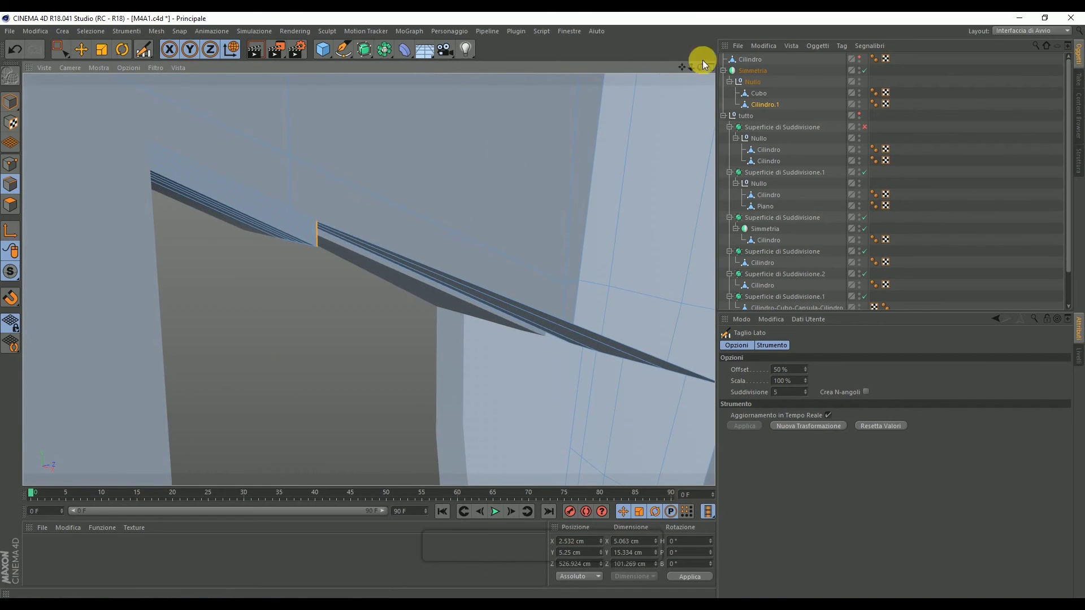
drag(703, 66, 672, 111)
Step: Try bridging the fin edge down to the grip, then undo it
right_click(673, 113)
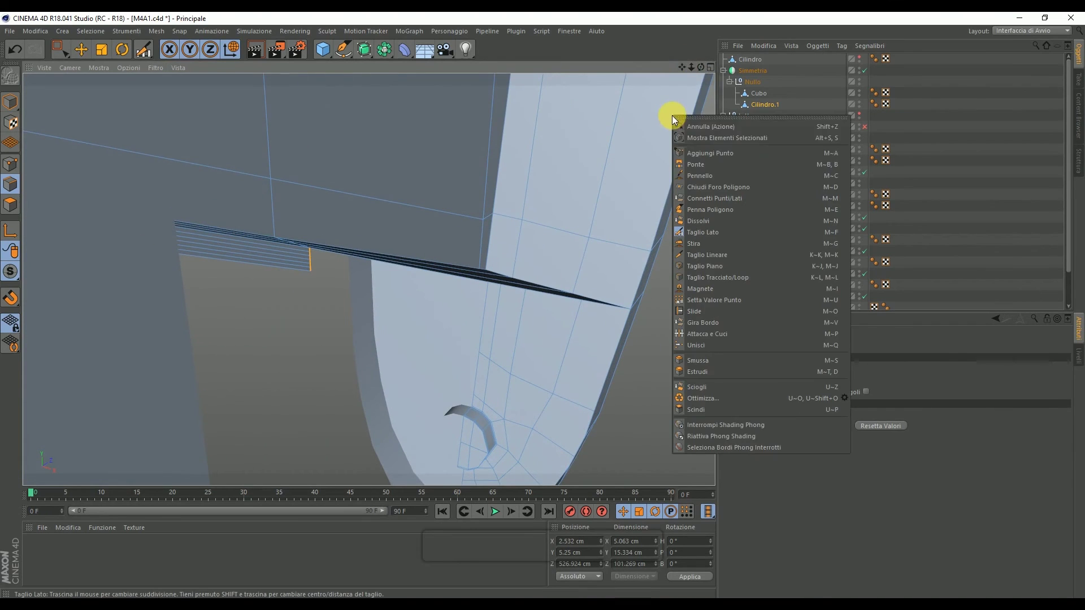
click(693, 166)
mouse_move(626, 329)
mouse_down()
mouse_move(350, 270)
mouse_move(310, 249)
mouse_up()
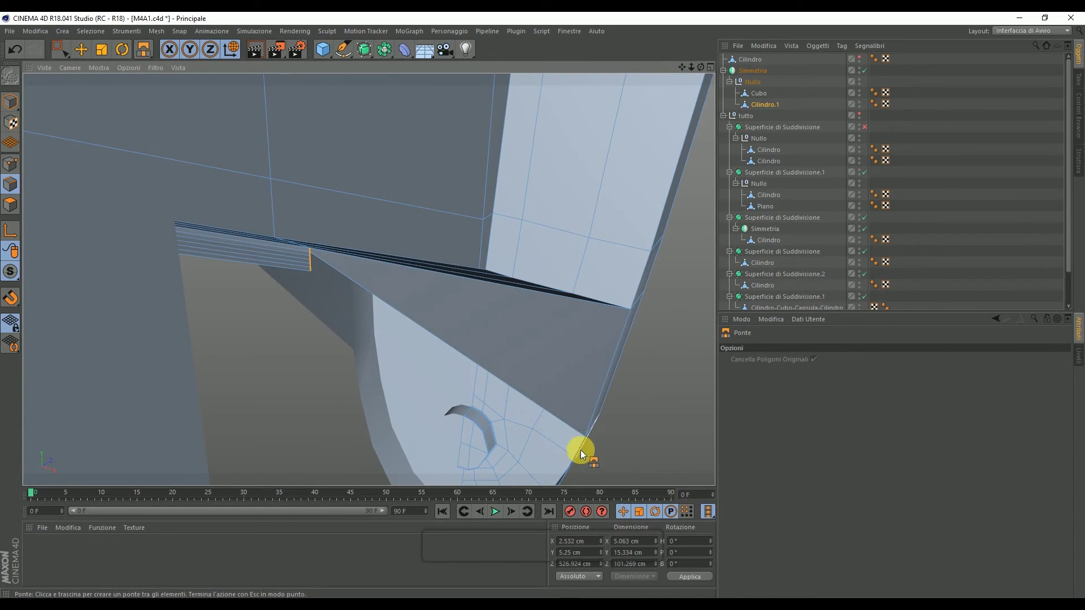
mouse_move(704, 66)
mouse_down()
mouse_move(402, 117)
mouse_move(458, 271)
mouse_up()
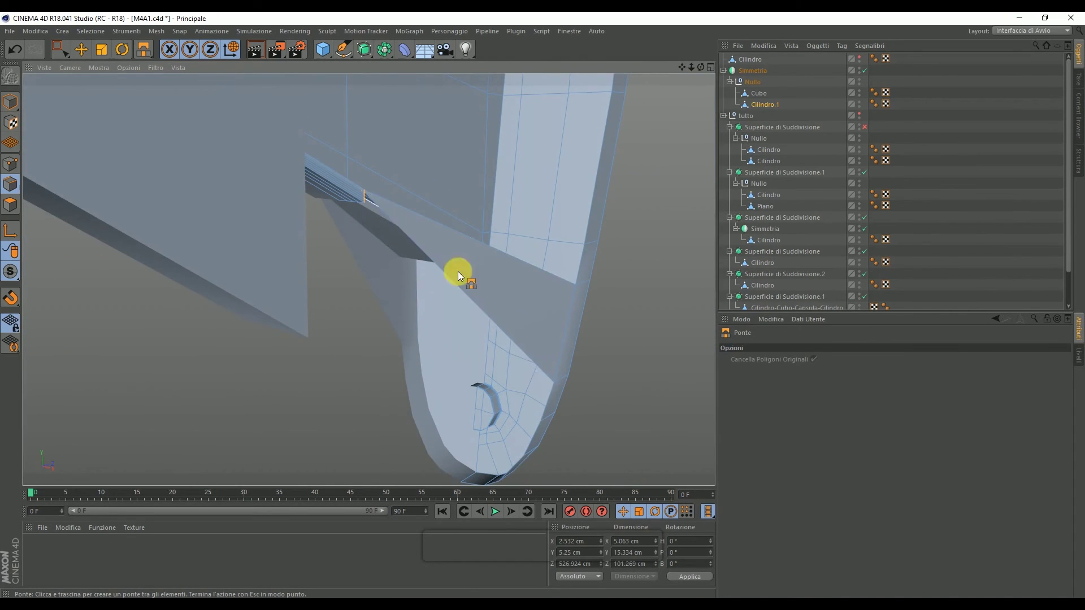
mouse_move(546, 391)
mouse_down()
mouse_move(357, 208)
mouse_move(360, 195)
mouse_up()
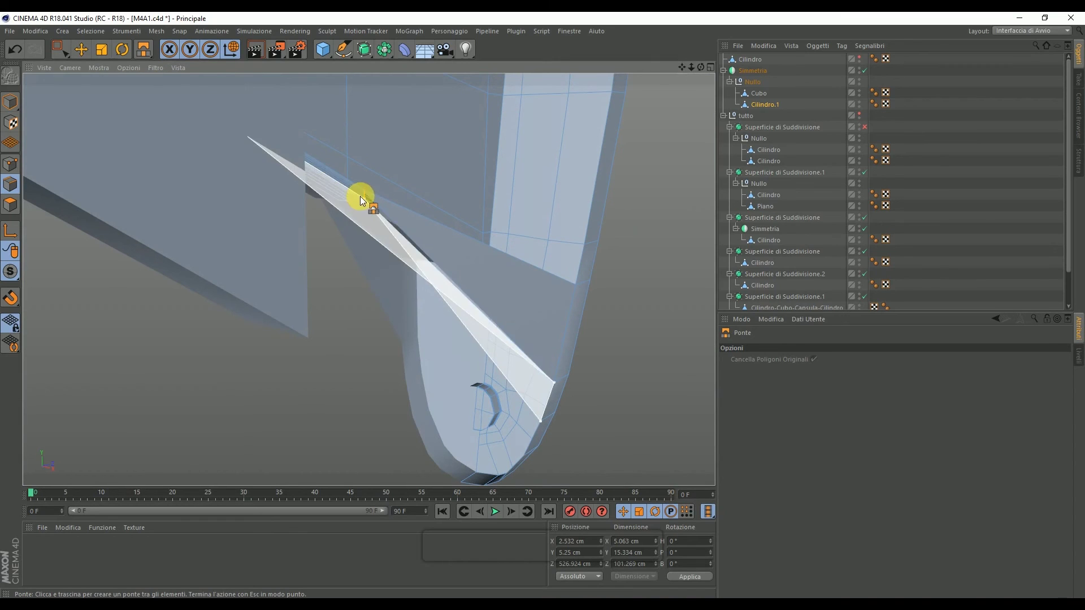
click(14, 49)
Step: Draw a Polygon Pen wedge face from the bracket corner vertex to the grip's lower points
right_click(171, 135)
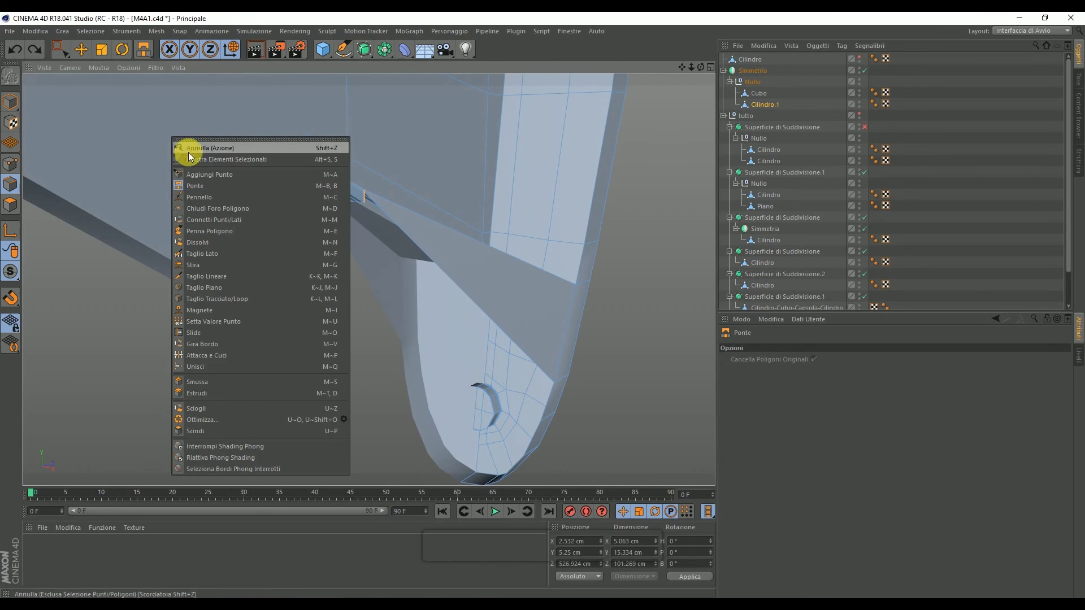
scroll(361, 210, up, 3)
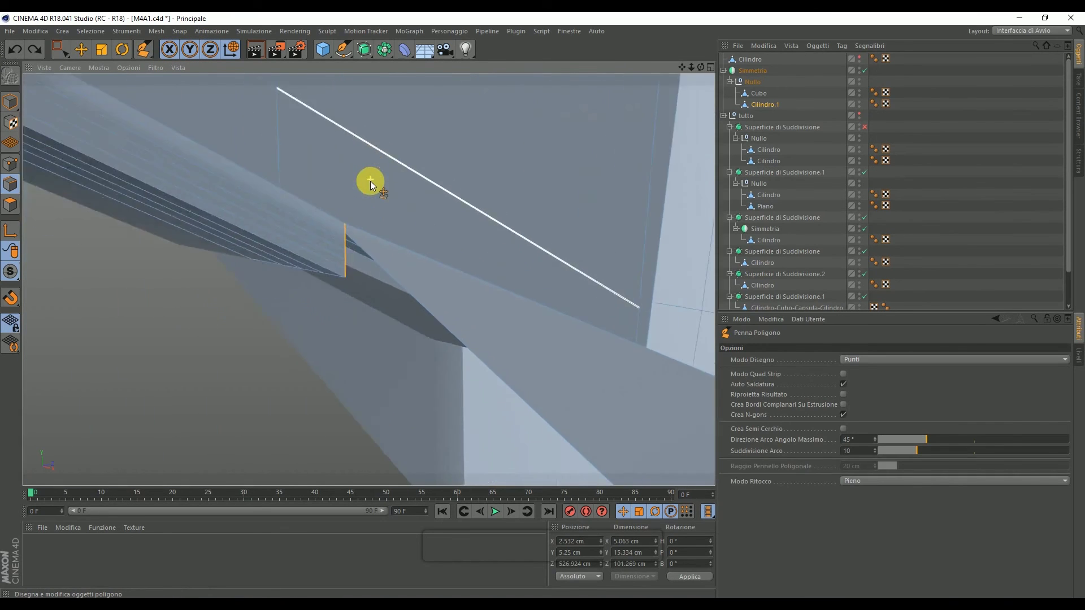
scroll(369, 182, up, 3)
scroll(344, 262, up, 2)
scroll(322, 282, up, 2)
scroll(418, 306, down, 3)
click(424, 306)
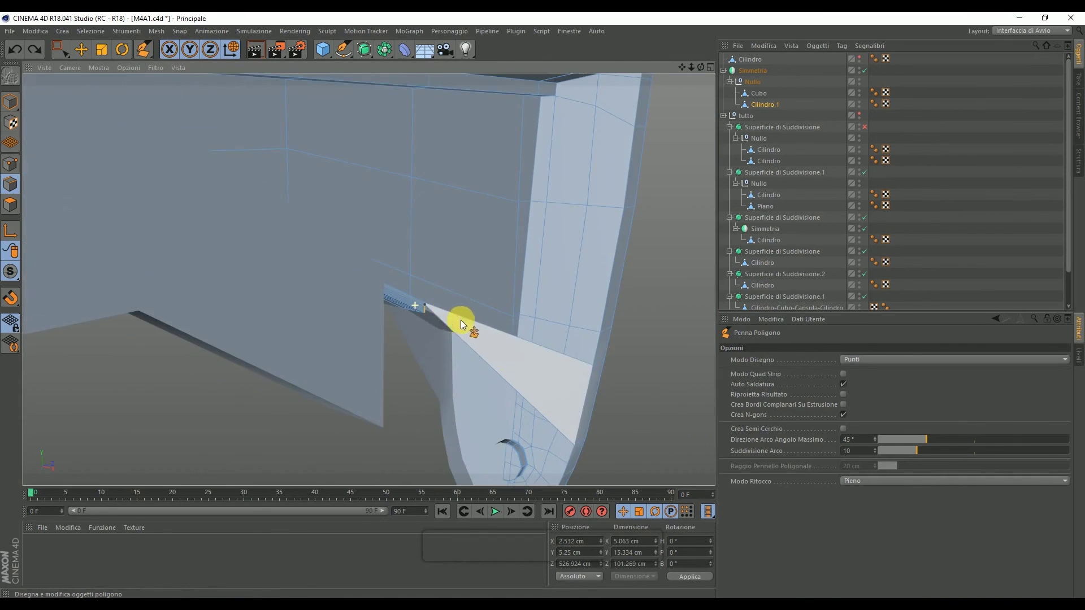
click(572, 447)
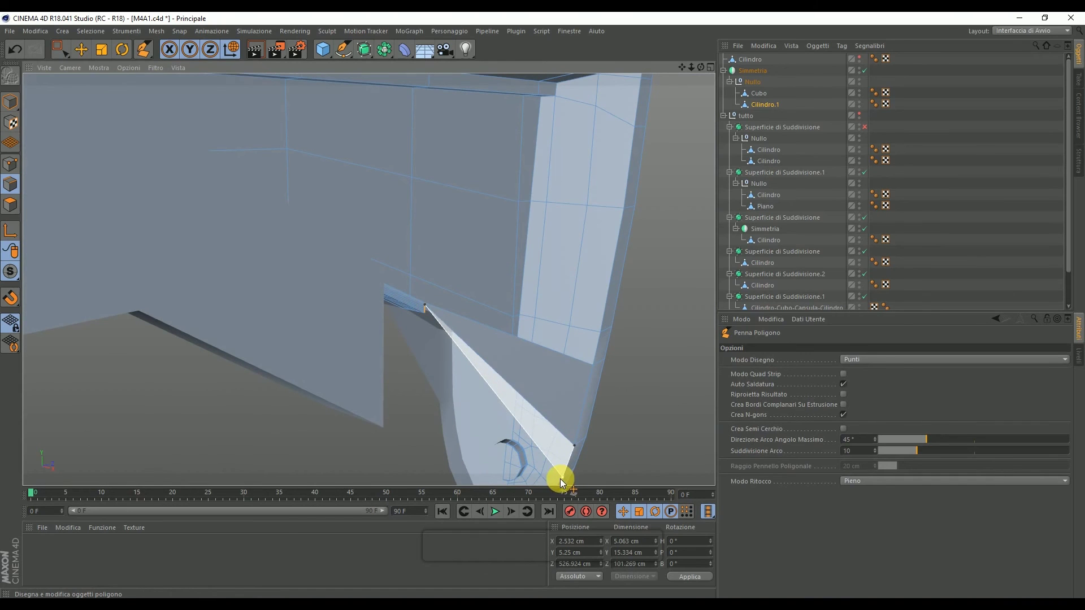
click(561, 479)
scroll(436, 324, up, 3)
scroll(437, 324, up, 3)
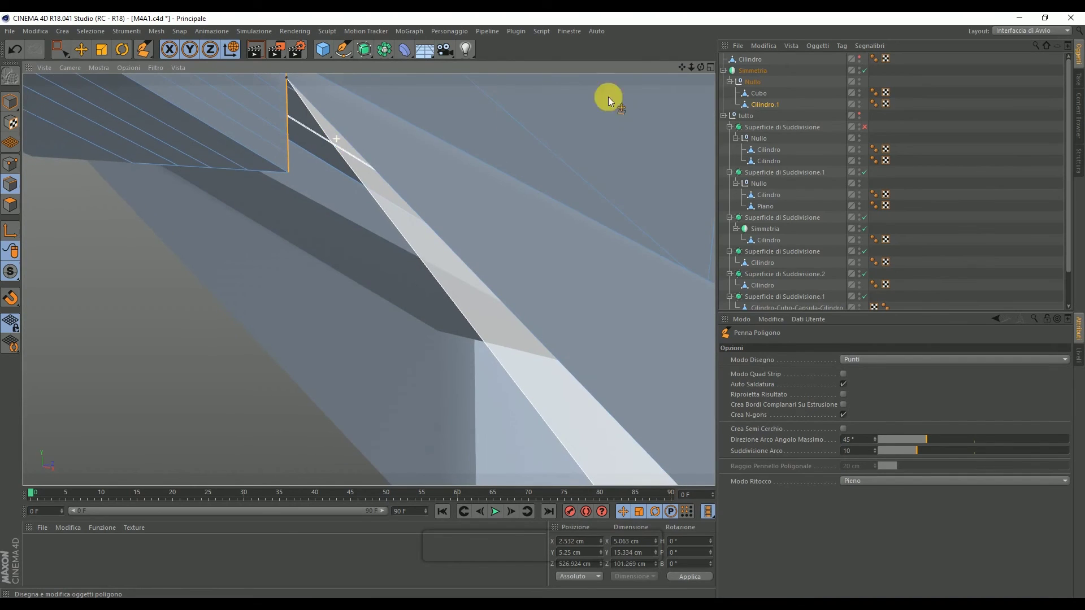
drag(682, 67, 678, 283)
click(275, 317)
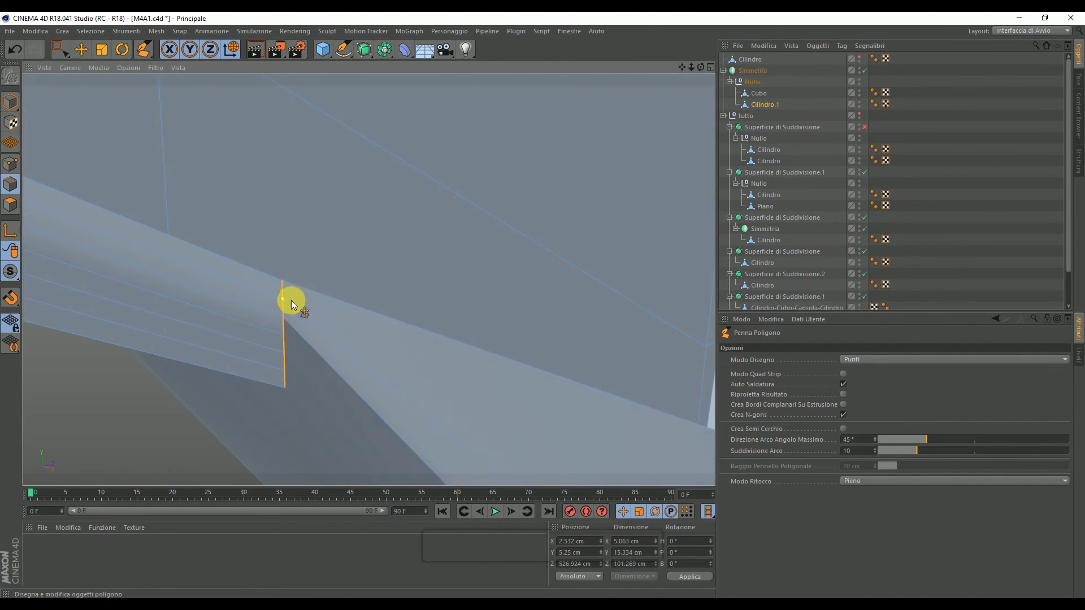
Step: Orbit around the notch and underside to check the new wedge face
scroll(291, 300, down, 3)
scroll(402, 290, down, 3)
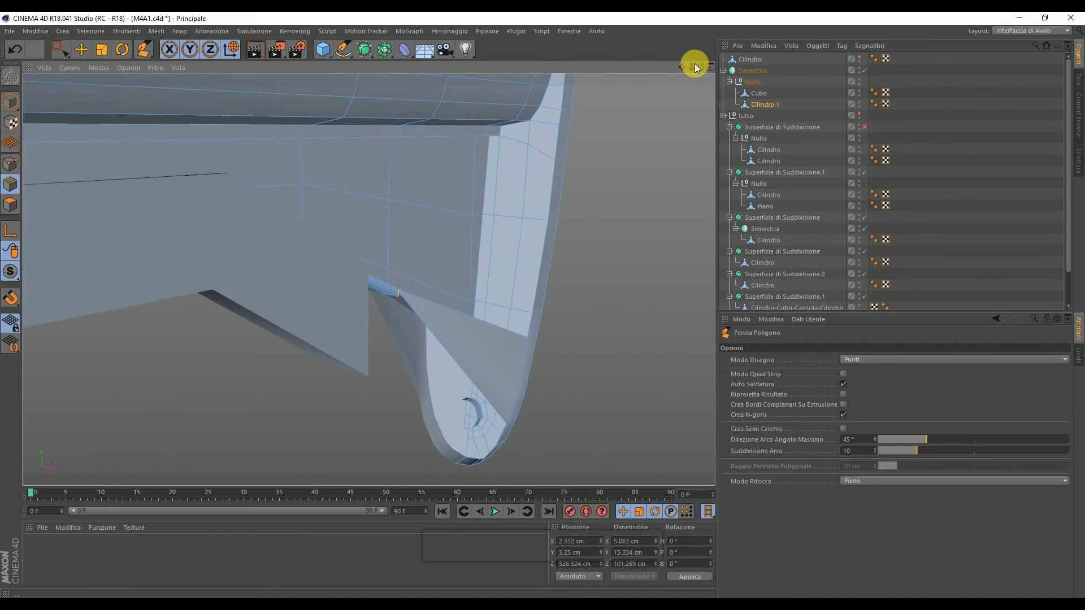
drag(695, 68, 369, 279)
drag(699, 67, 369, 279)
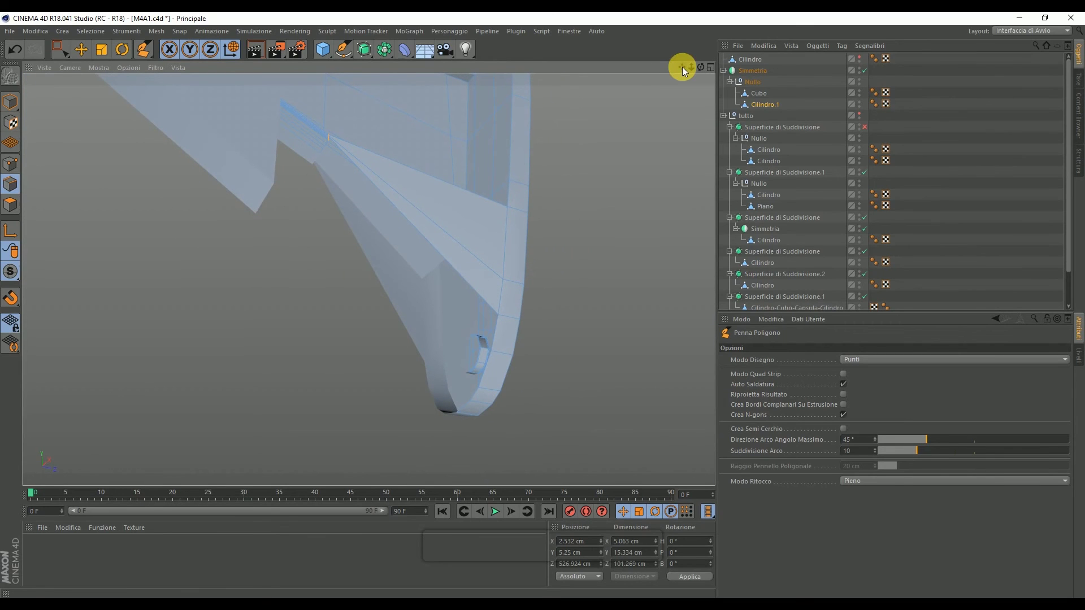
drag(701, 67, 368, 279)
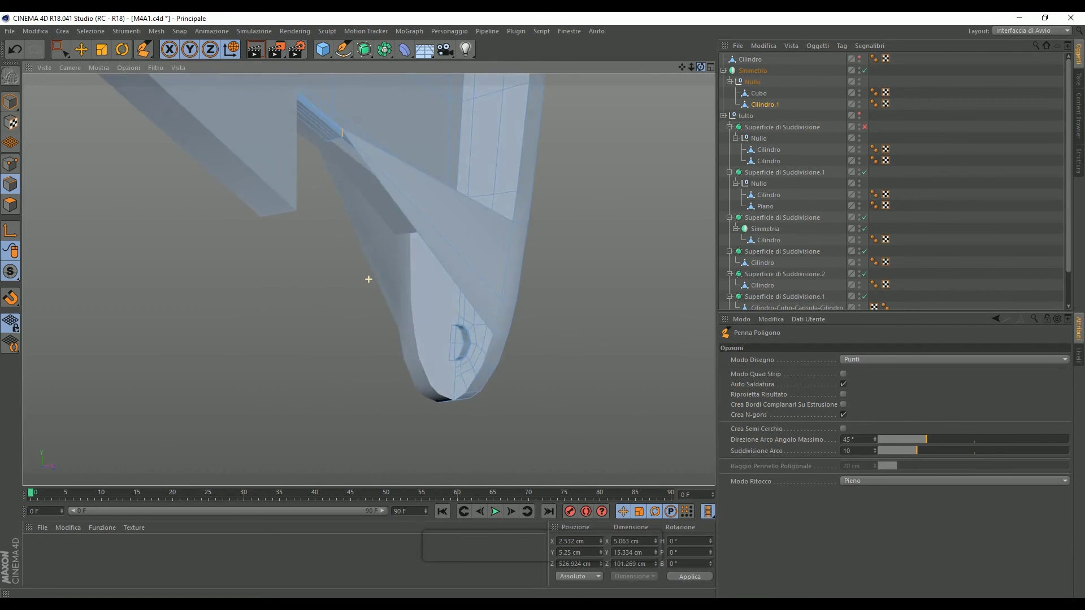
drag(369, 279, 685, 61)
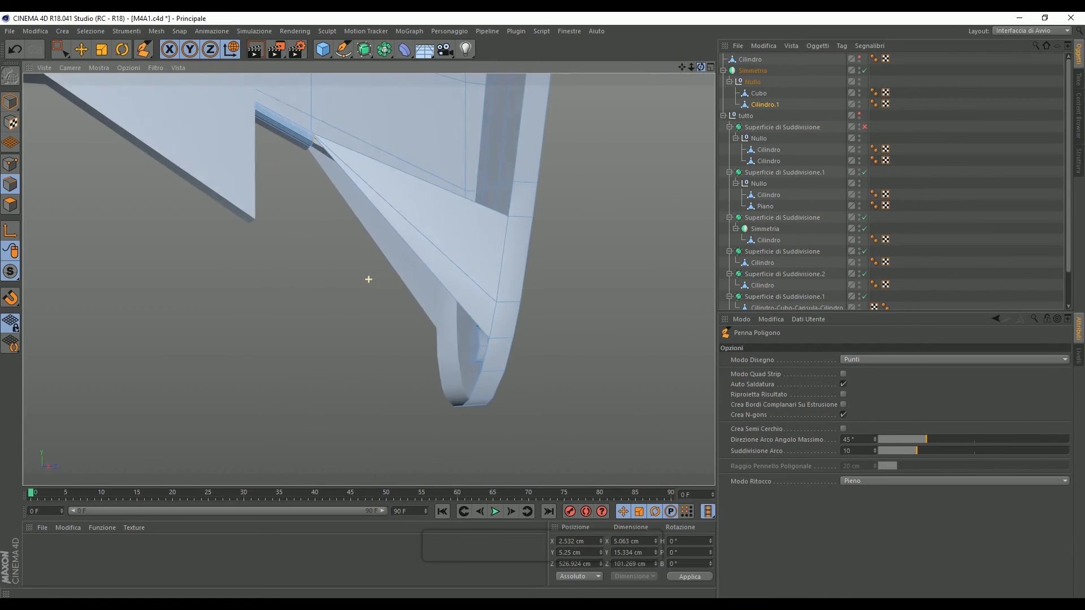
Step: Undo the Polygon Pen wedge faces between the bracket and grip
click(11, 51)
click(11, 51)
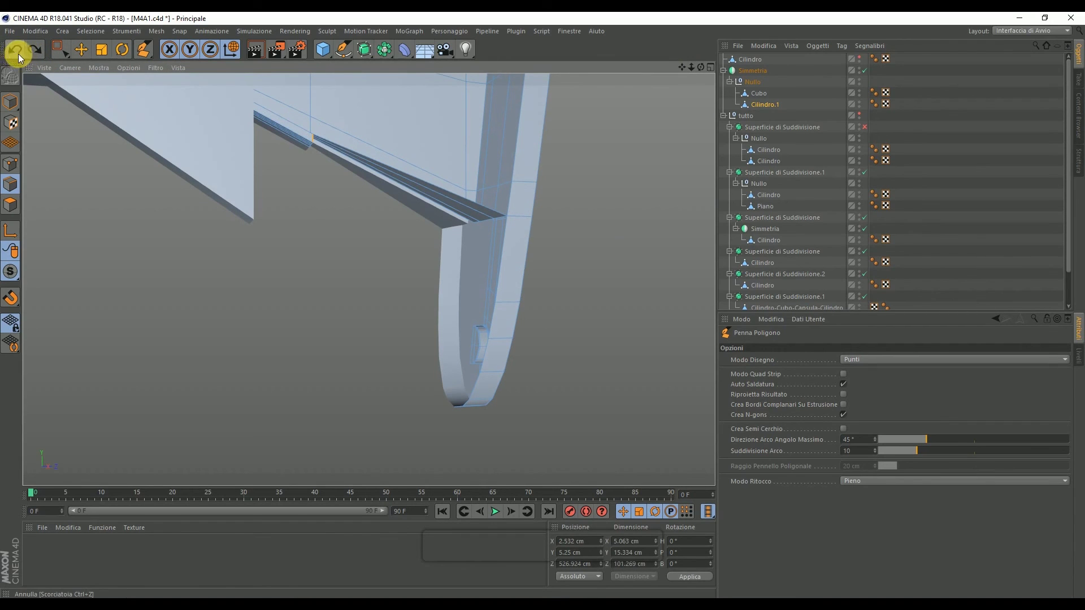
drag(697, 65, 690, 66)
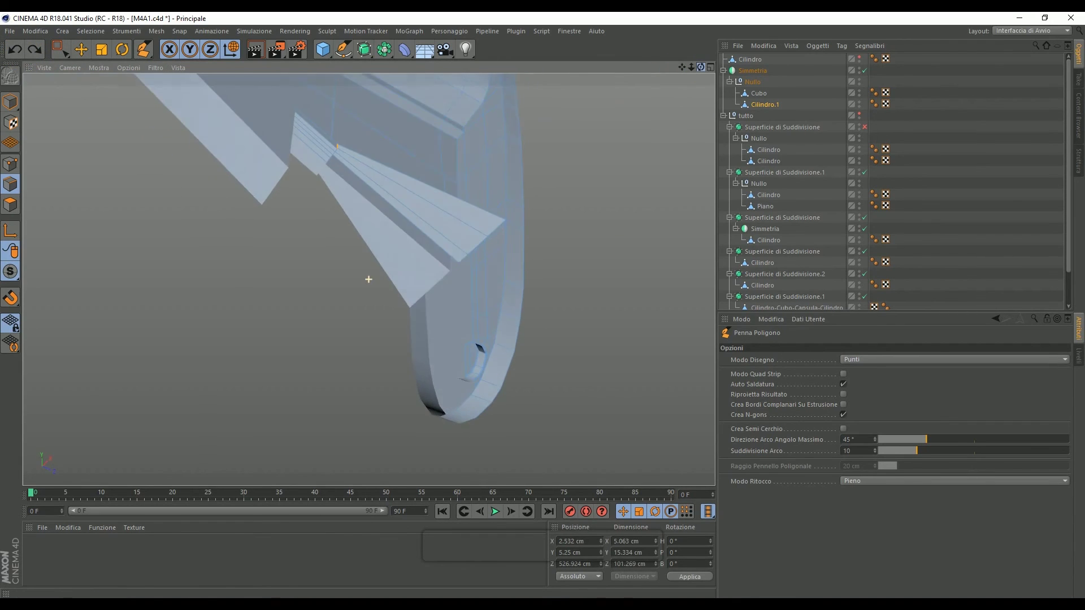
alt+drag(369, 279, 413, 151)
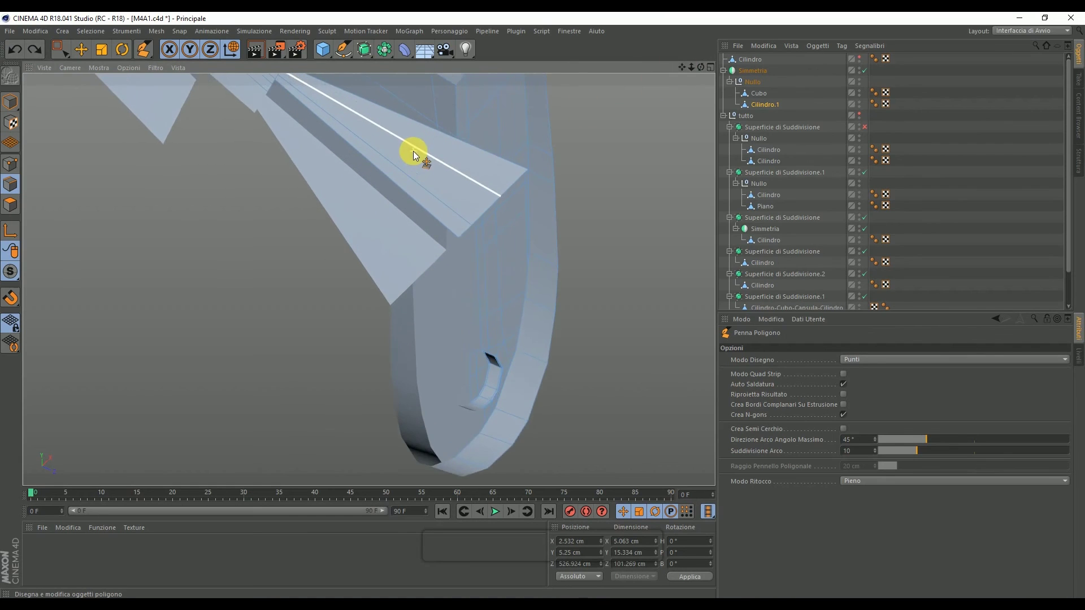
mouse_move(368, 278)
alt+right_down()
mouse_move(363, 114)
mouse_move(262, 114)
mouse_move(275, 120)
alt+right_up()
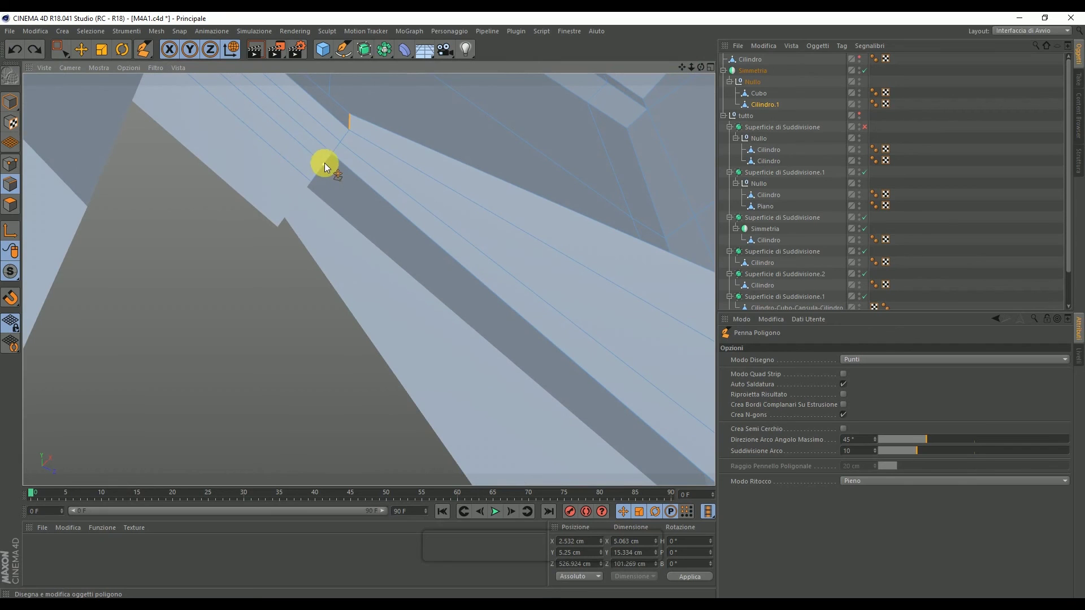
mouse_move(696, 73)
mouse_down()
mouse_move(689, 66)
mouse_move(700, 66)
mouse_up()
Step: Draw a triangular face on the fin, then undo it
click(412, 467)
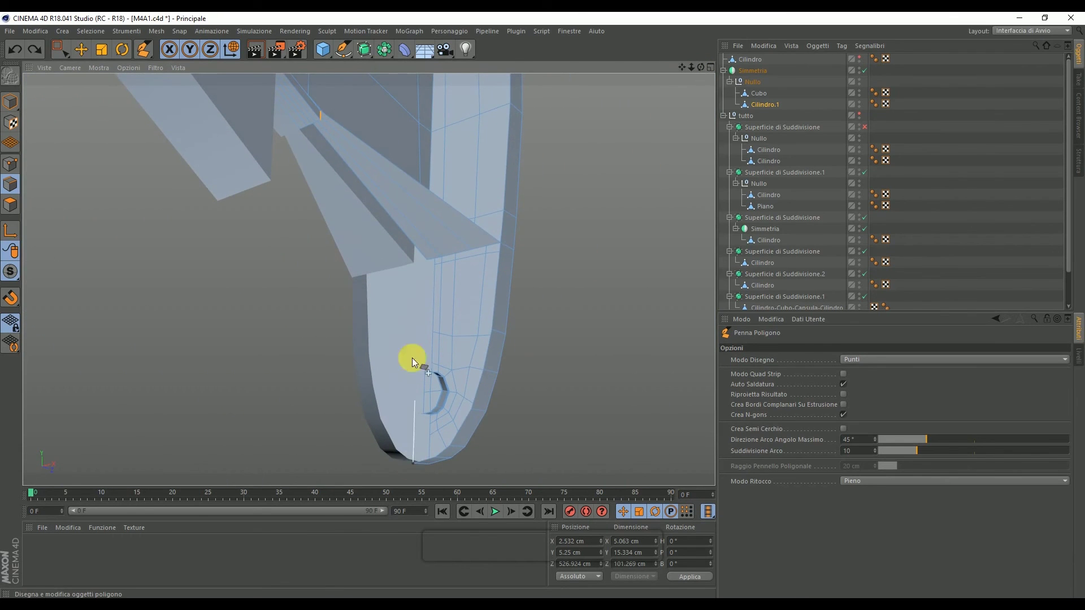
scroll(301, 128, up, 5)
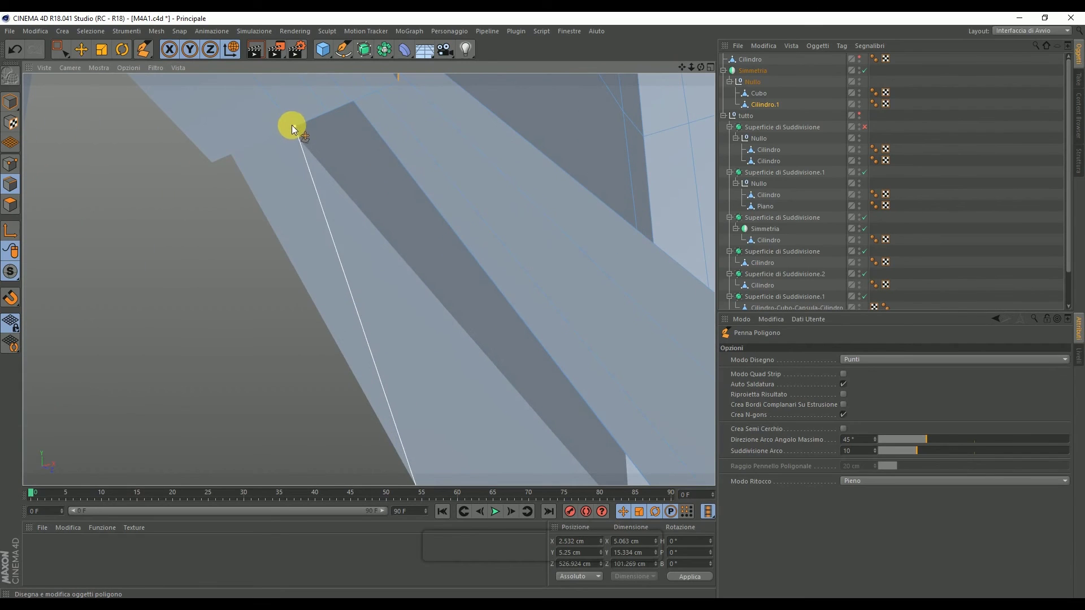
click(292, 125)
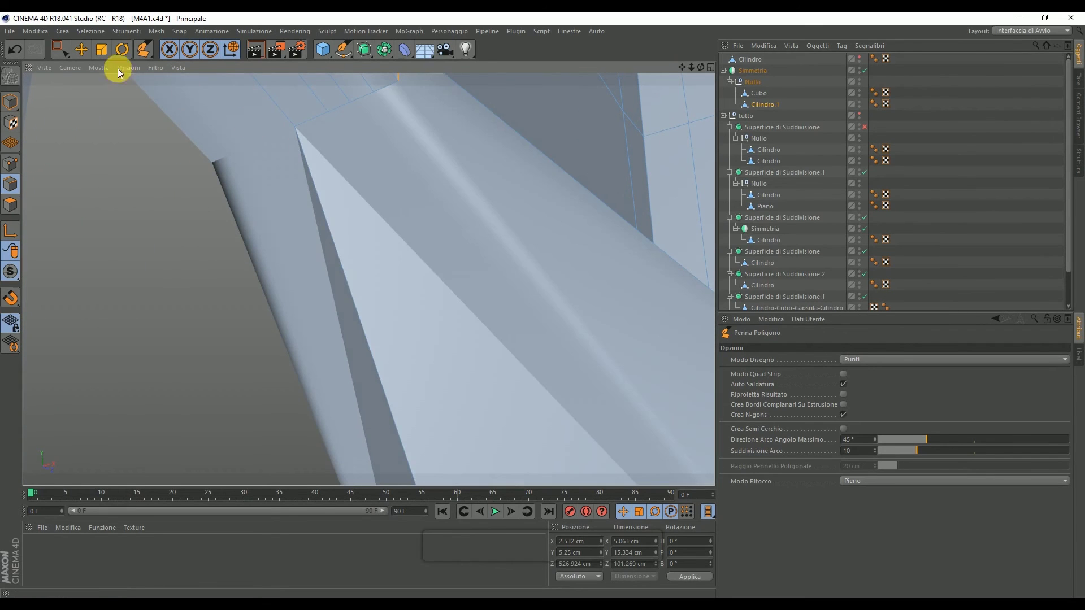
click(15, 49)
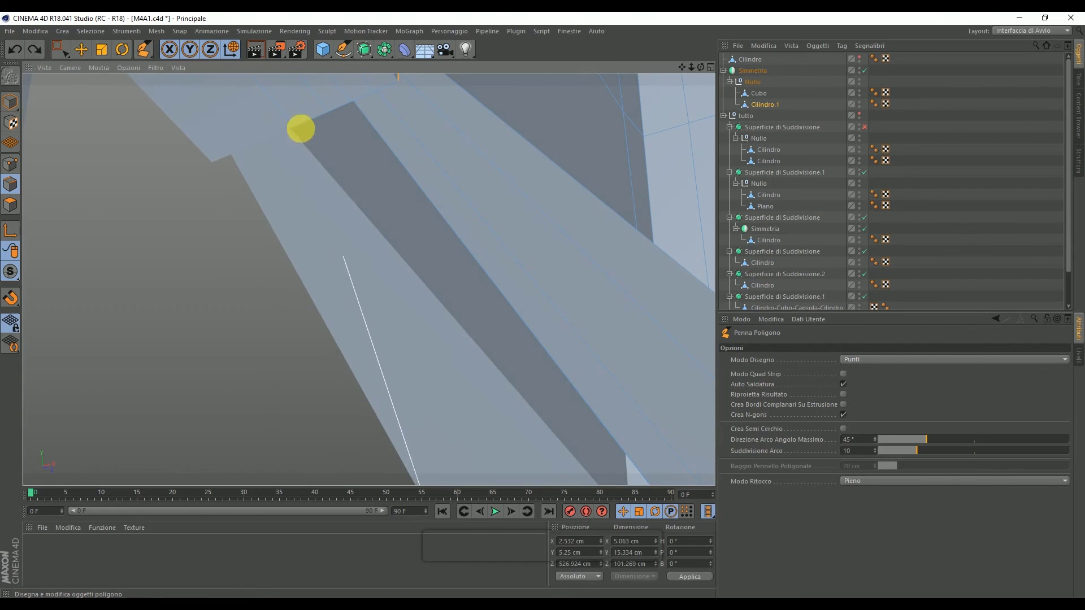
click(301, 128)
scroll(419, 155, down, 3)
scroll(420, 155, down, 2)
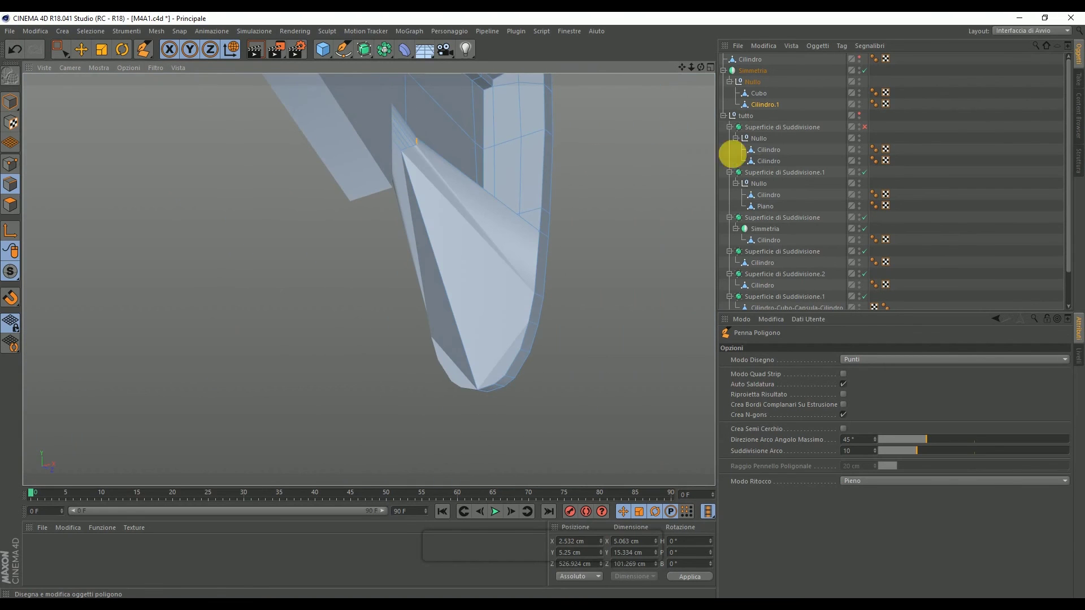
drag(700, 67, 368, 280)
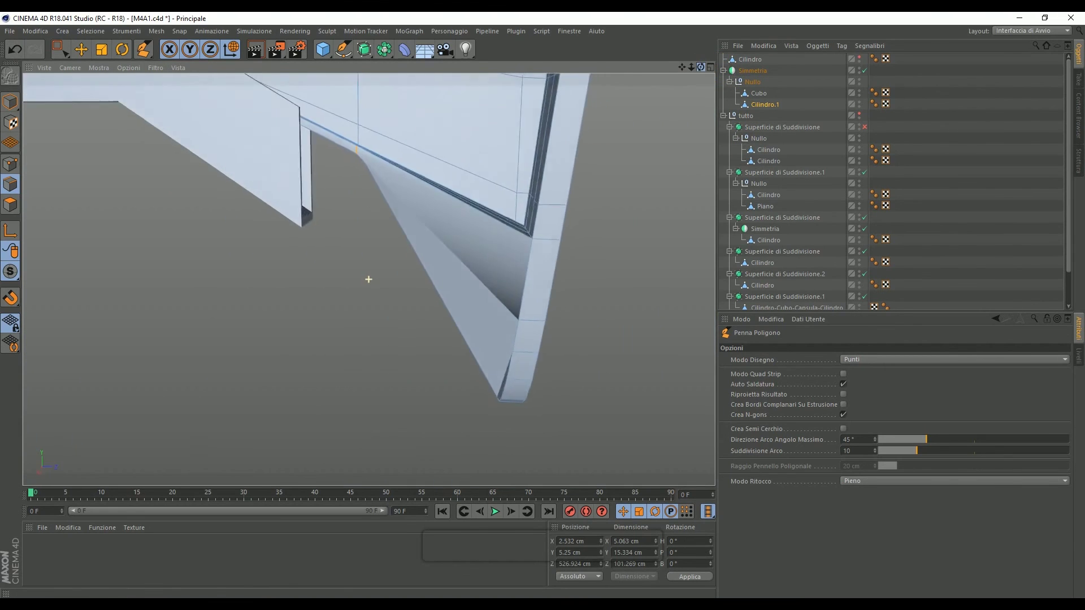
drag(700, 67, 700, 67)
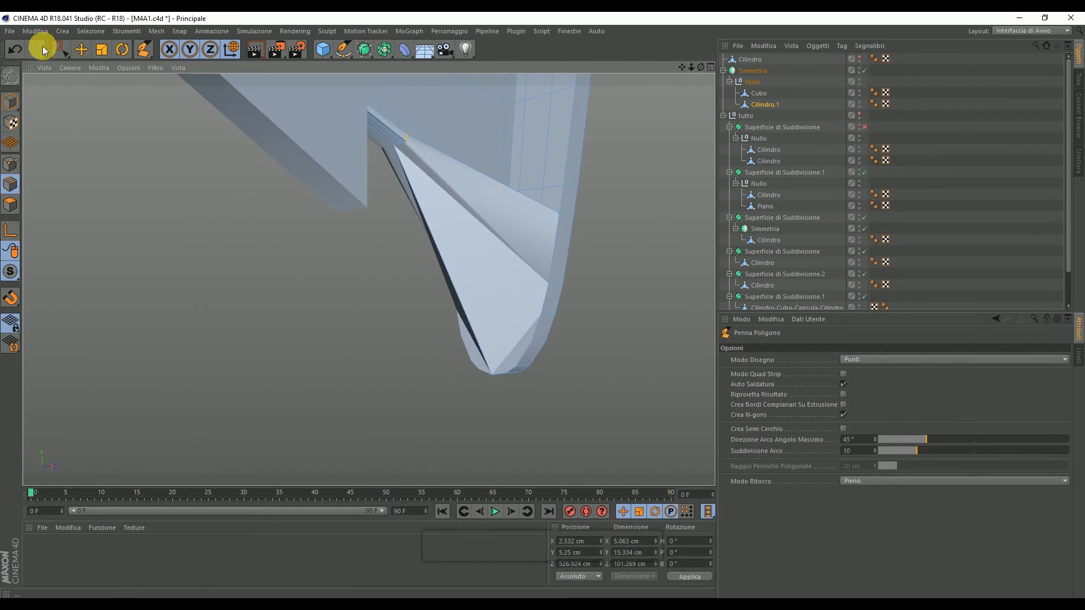
key(ctrl+z)
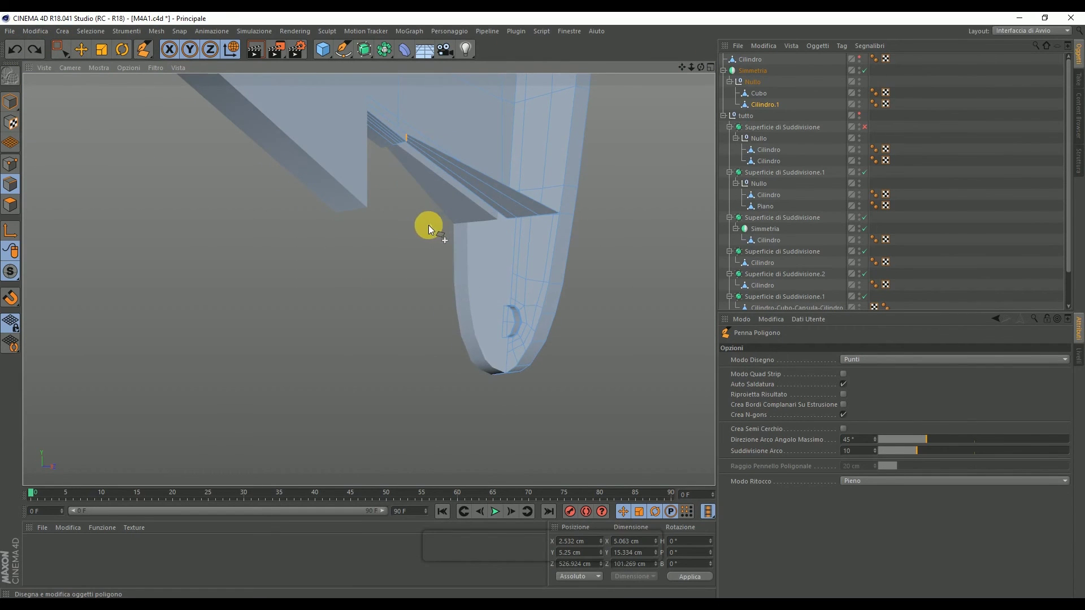
Step: Start a face from the fin corner to the grip tip and undo it
scroll(419, 137, up, 5)
scroll(414, 130, up, 5)
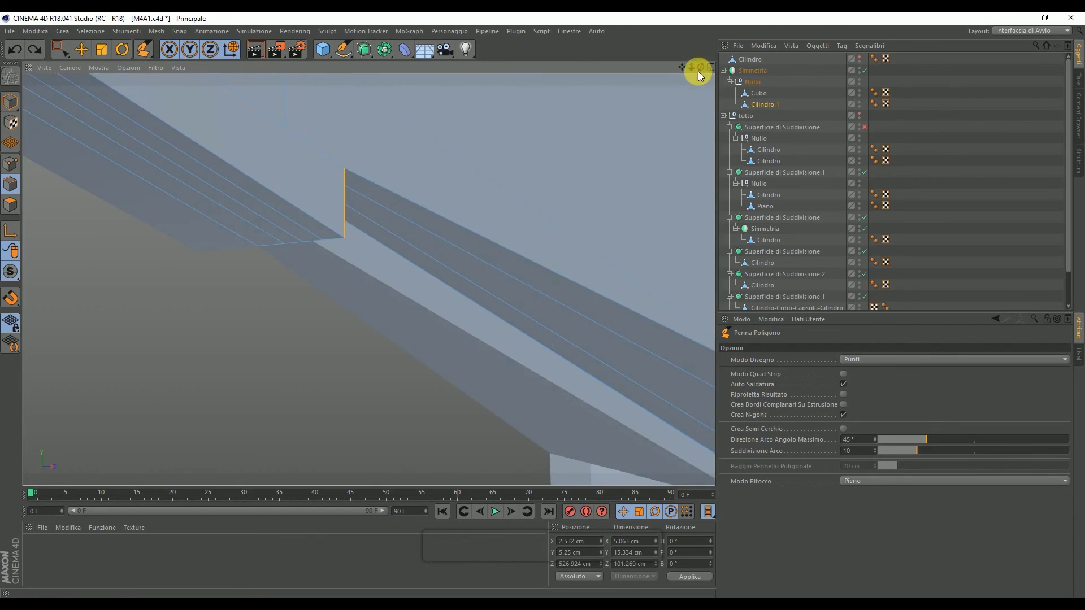
drag(700, 68, 367, 279)
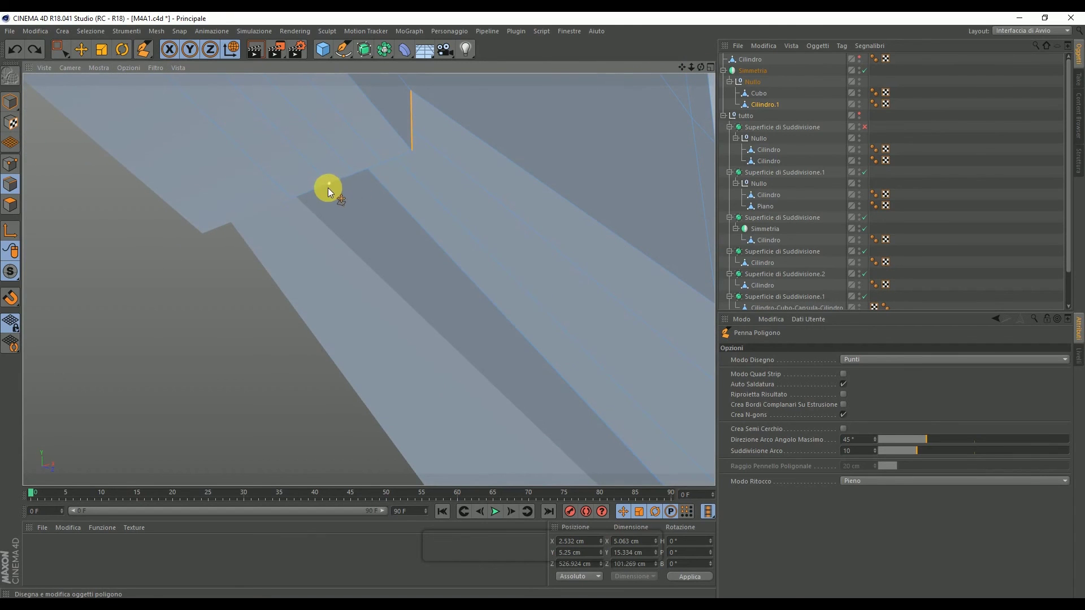
scroll(368, 229, down, 5)
click(417, 264)
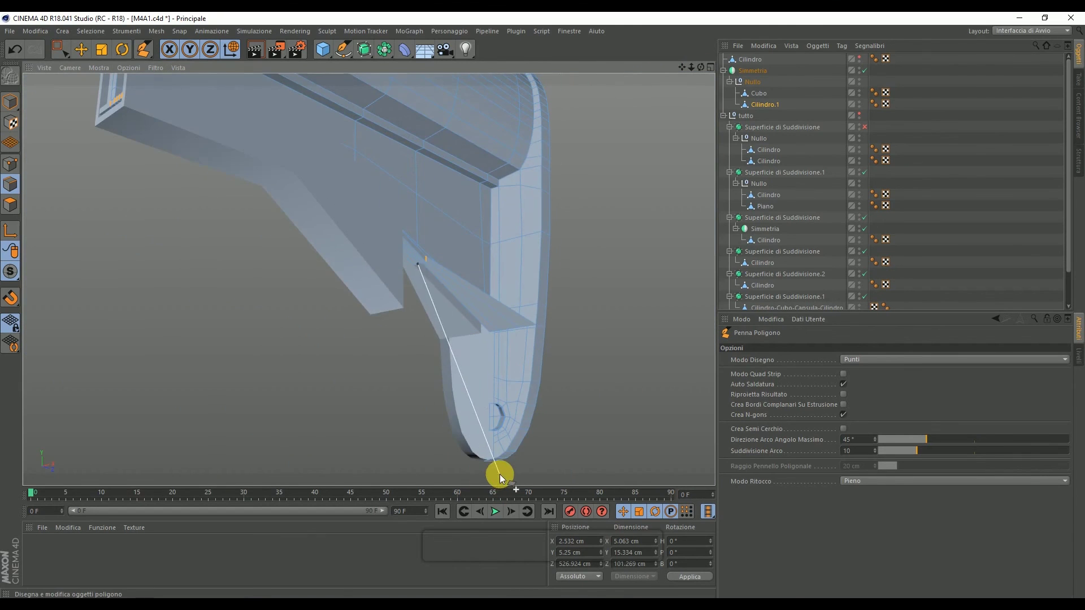
scroll(499, 475, up, 3)
click(493, 406)
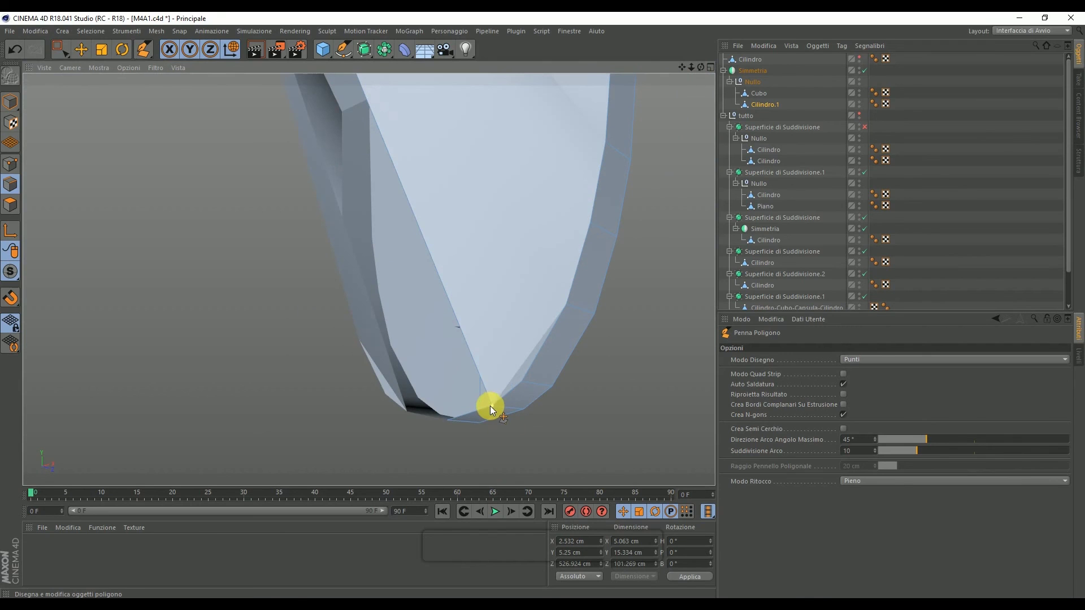
click(14, 50)
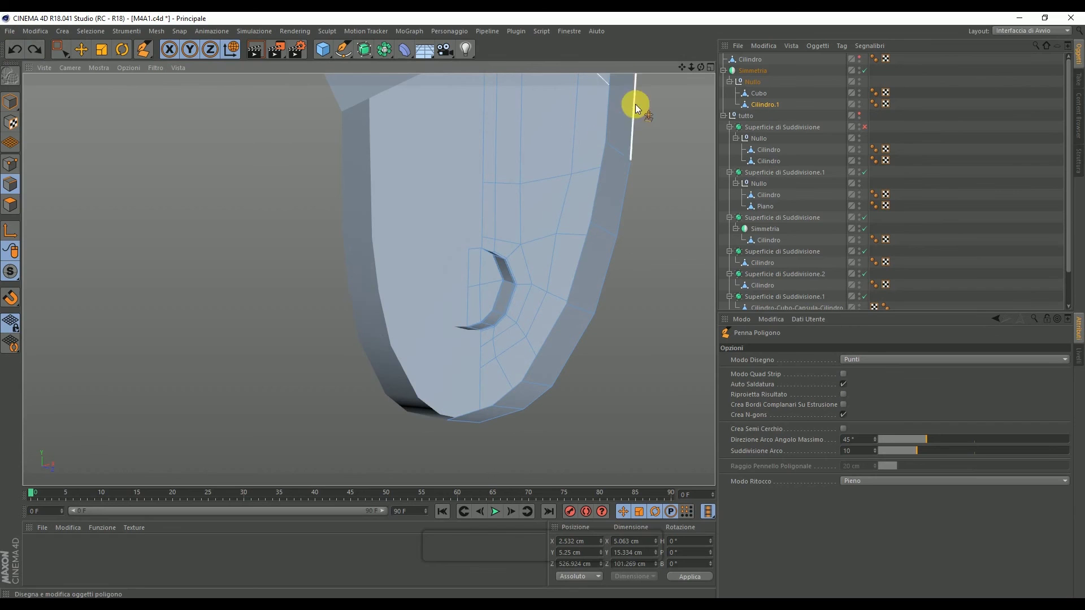
Step: Pick the Bridge (Ponte) tool and frame the bracket plate's top vertex
right_click(98, 128)
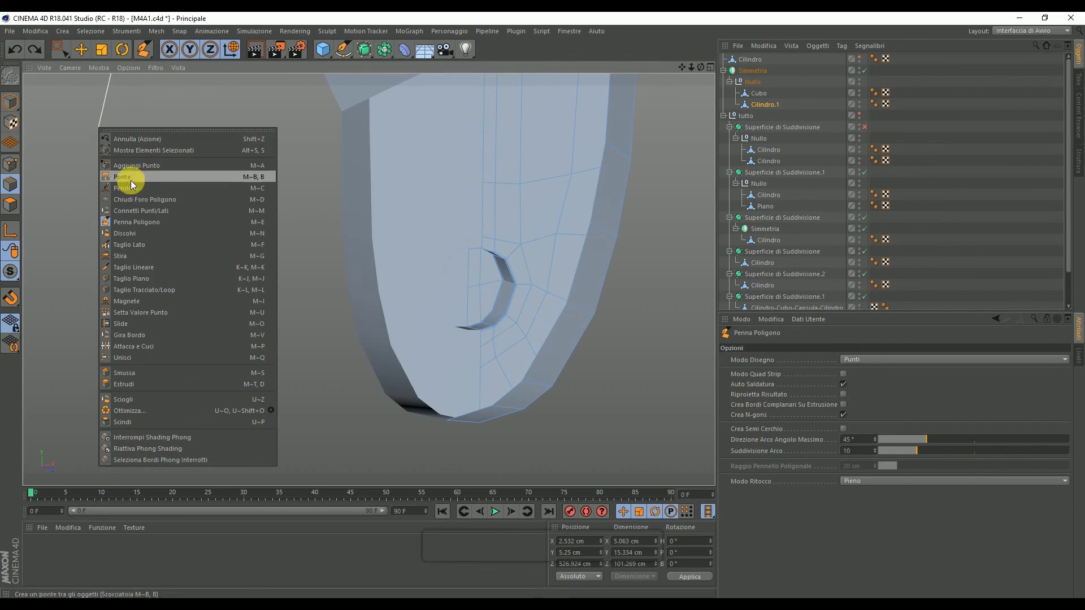
click(148, 177)
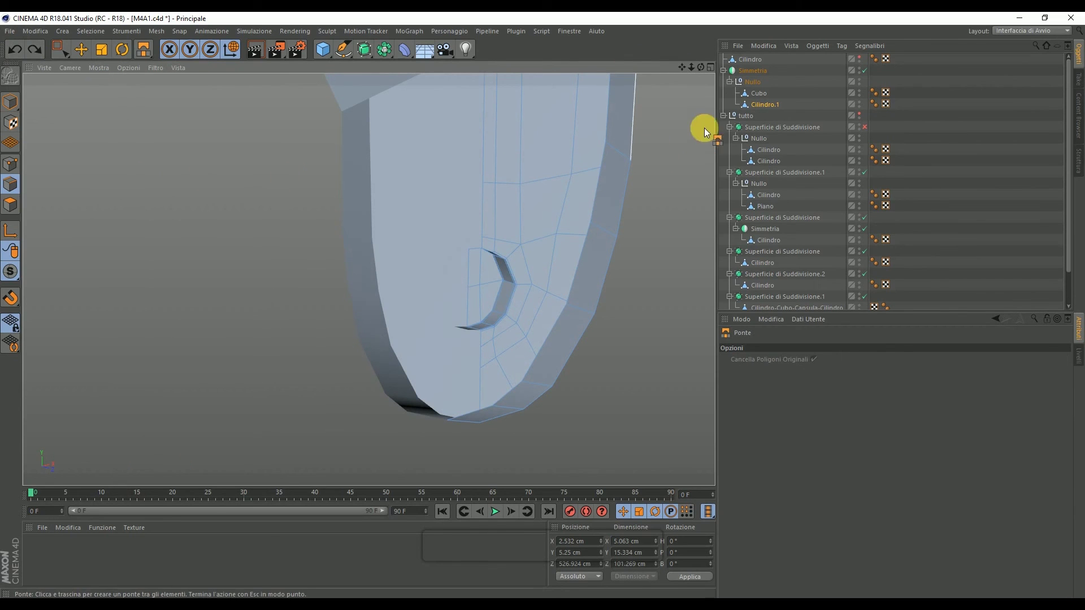
drag(683, 70, 684, 204)
drag(690, 68, 656, 68)
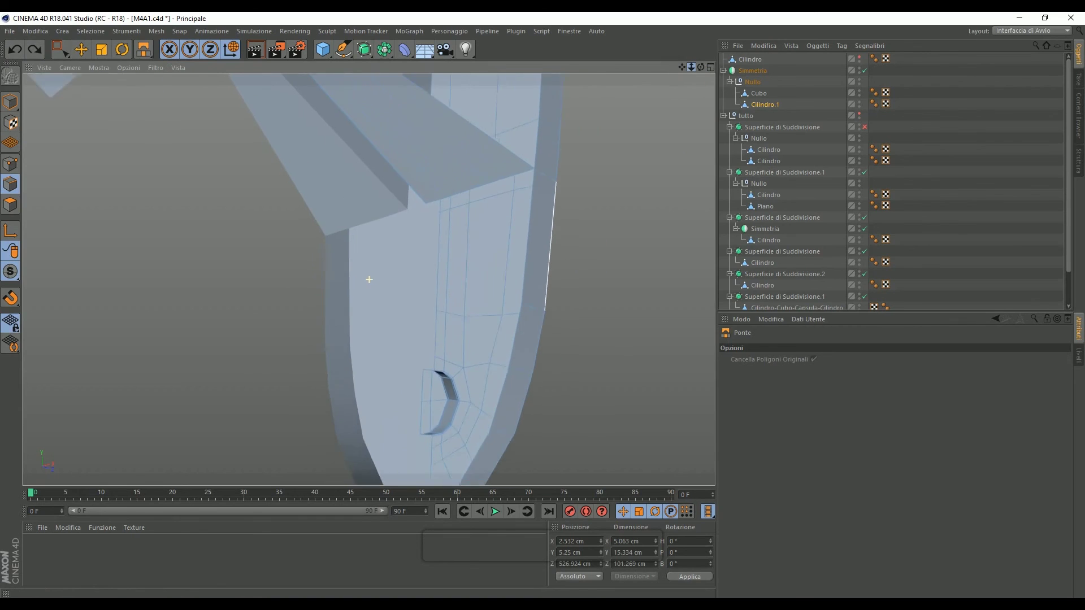
alt+drag(369, 280, 369, 280)
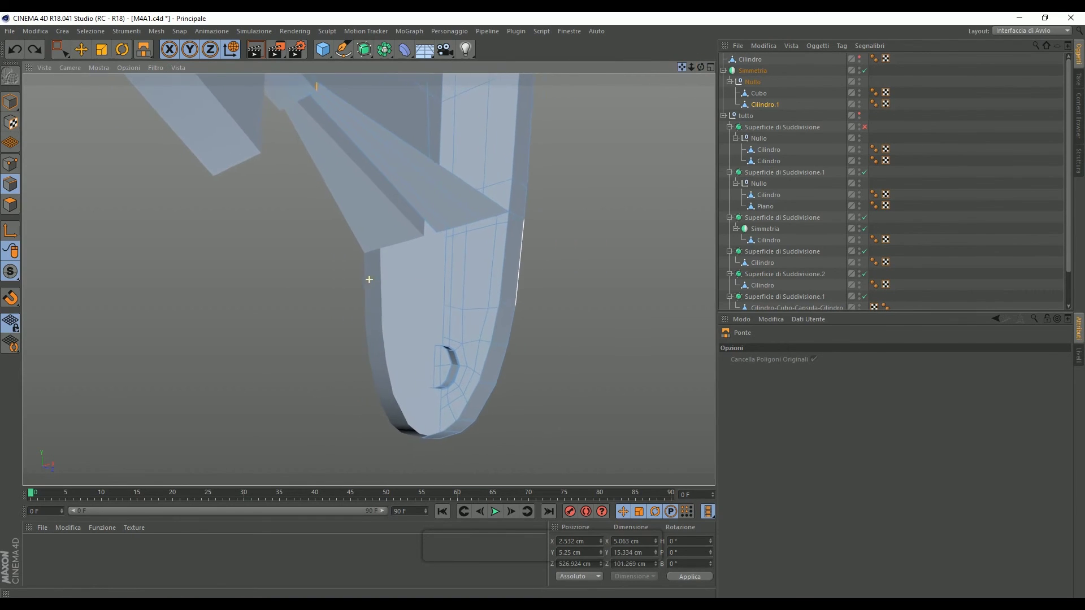
drag(683, 70, 762, 81)
Step: Bridge the top vertex down to the grip's lower vertices, then view from beneath
drag(358, 106, 482, 443)
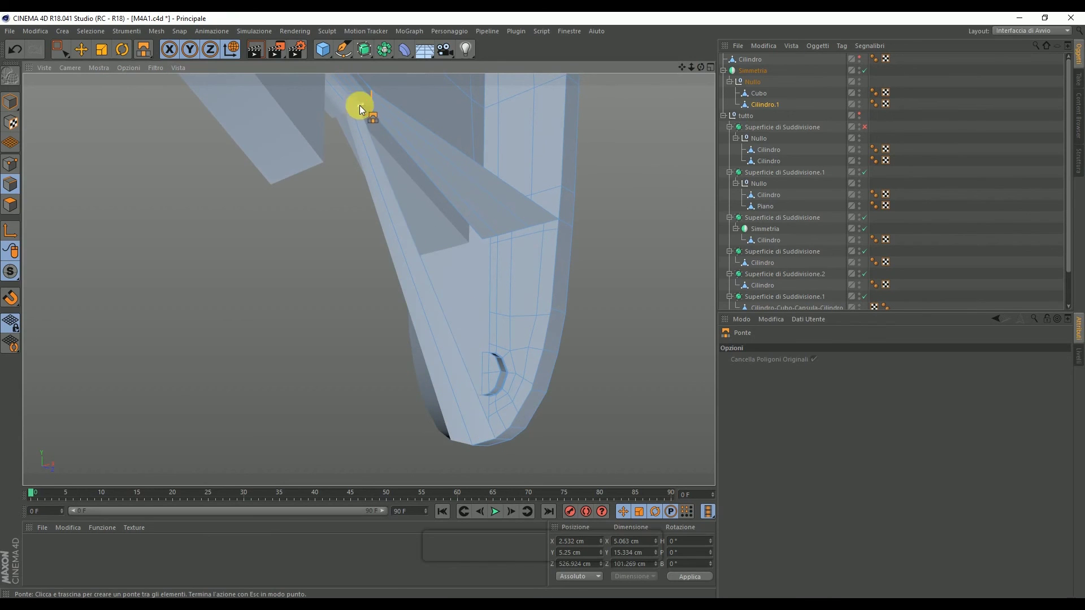
drag(359, 106, 504, 432)
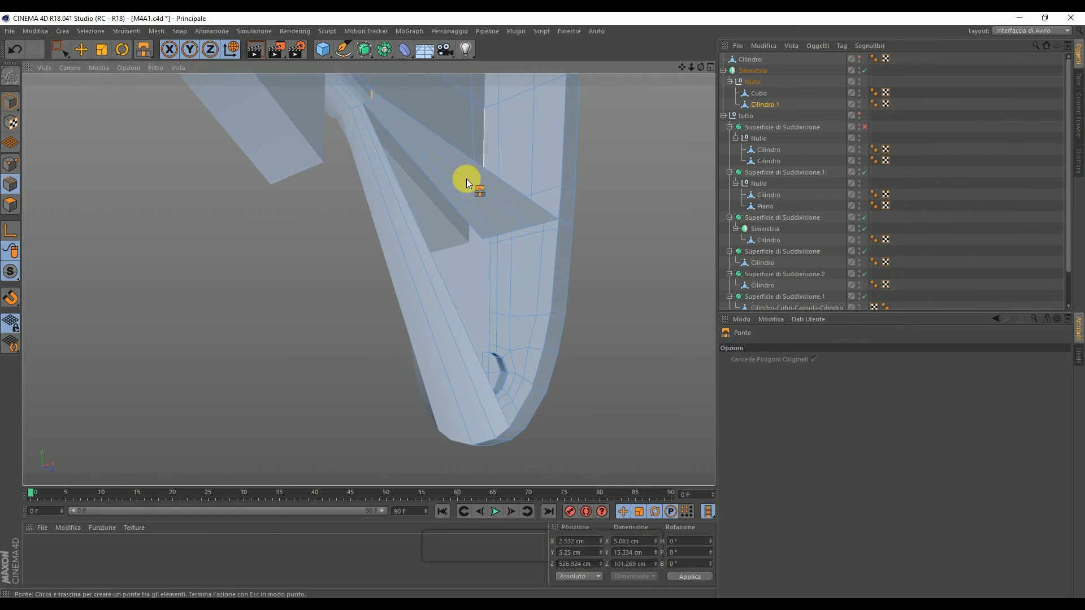
drag(364, 106, 520, 411)
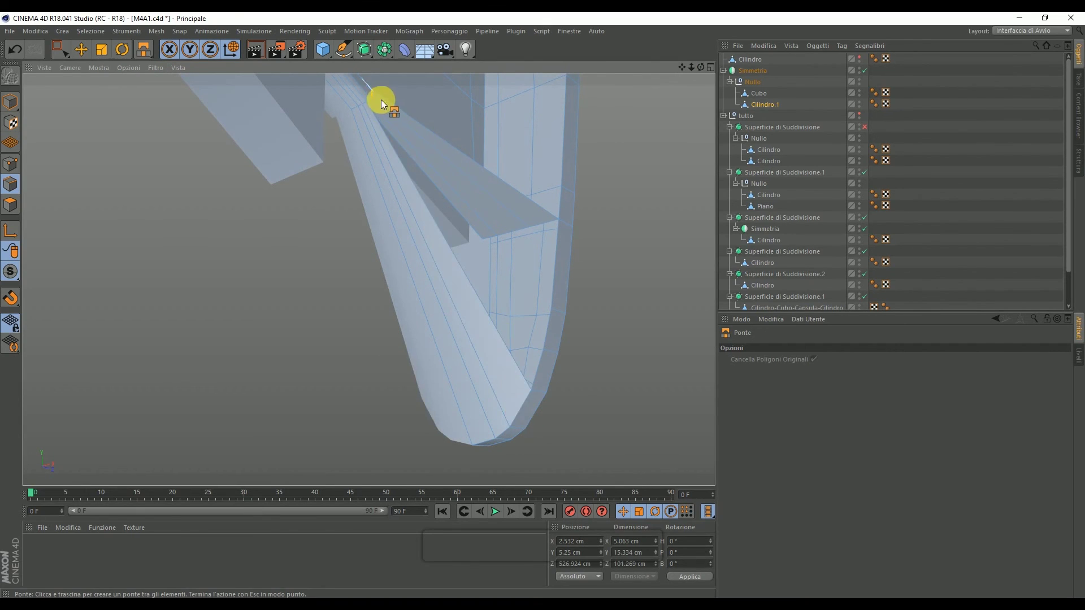
scroll(368, 100, up, 2)
scroll(384, 104, up, 2)
scroll(374, 101, down, 3)
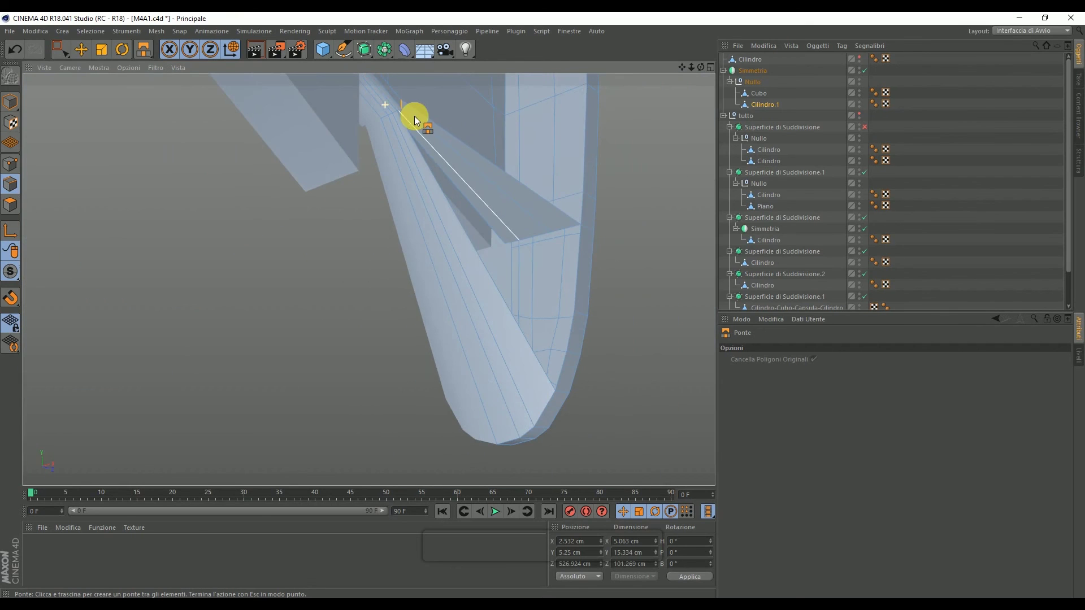
drag(399, 110, 558, 369)
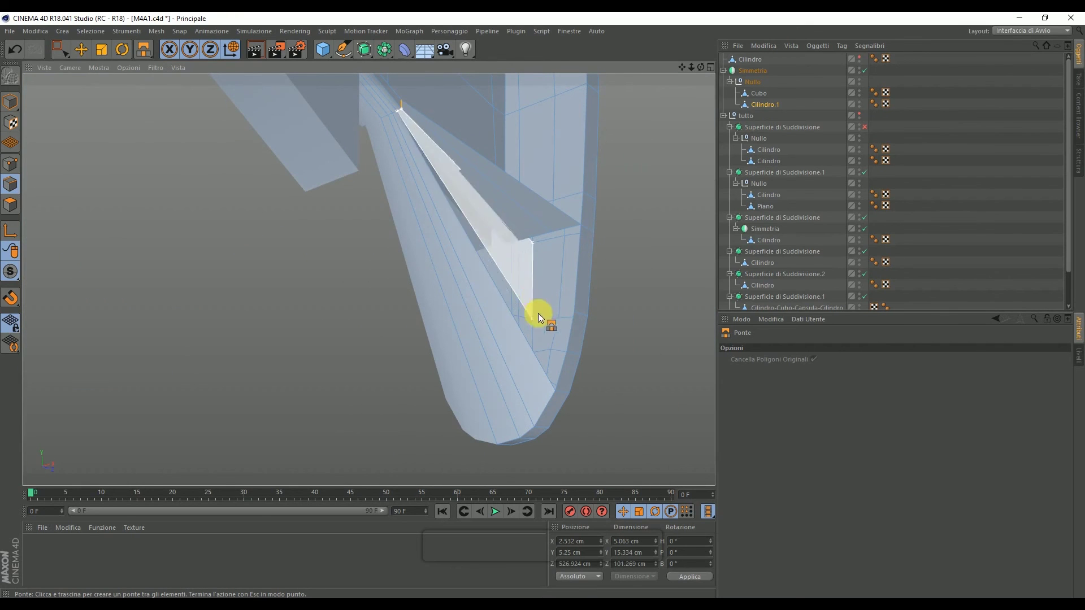
drag(700, 67, 368, 279)
drag(693, 67, 684, 67)
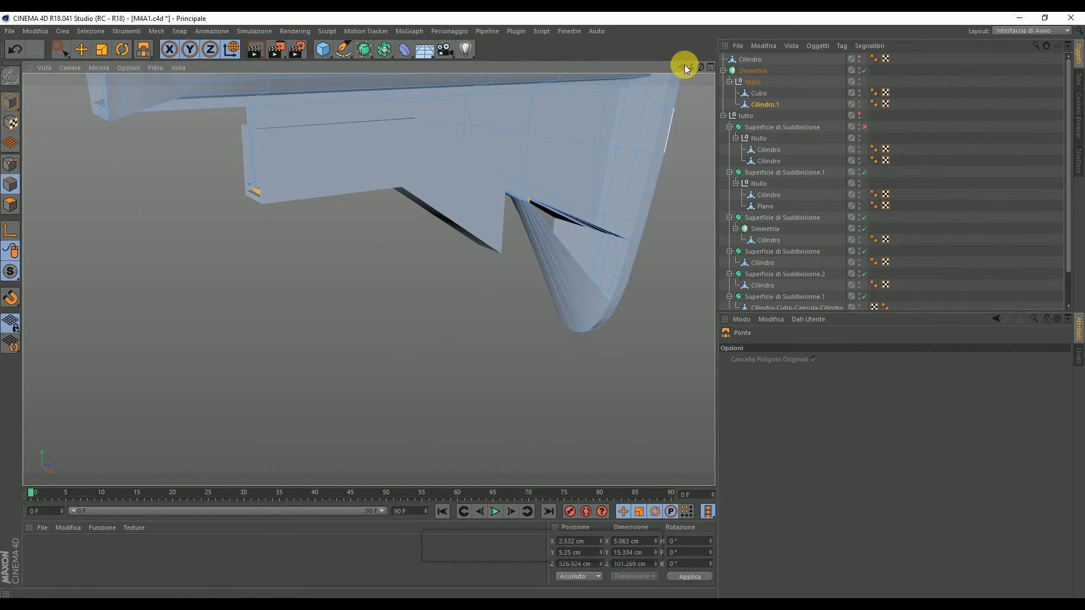
drag(460, 145, 452, 134)
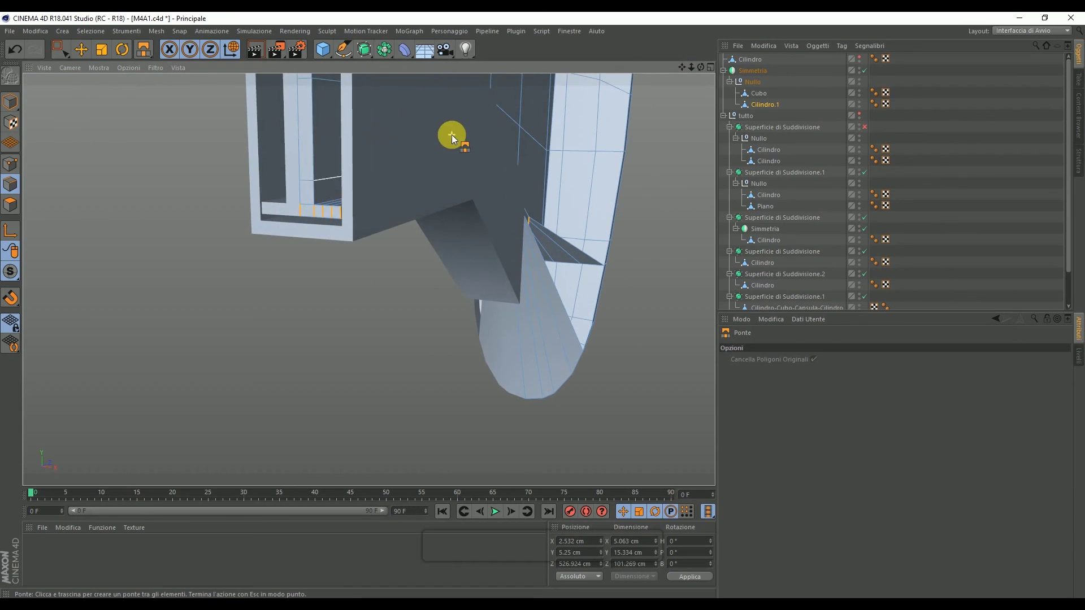
Step: Add cuts across the selected edges with Edge Cut (Taglio Lato)
scroll(165, 134, up, 3)
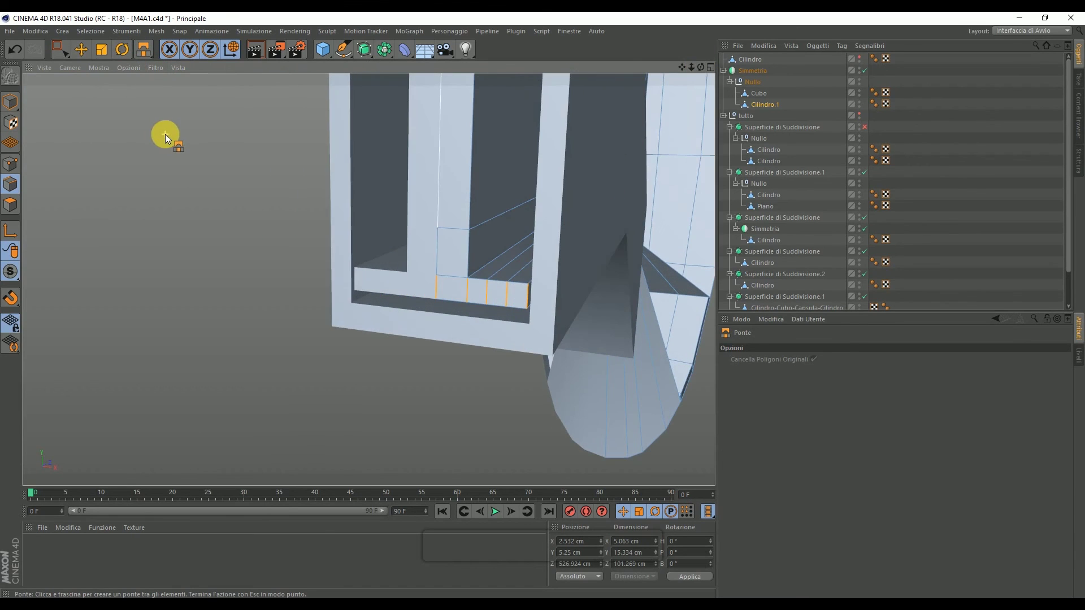
right_click(165, 134)
click(201, 251)
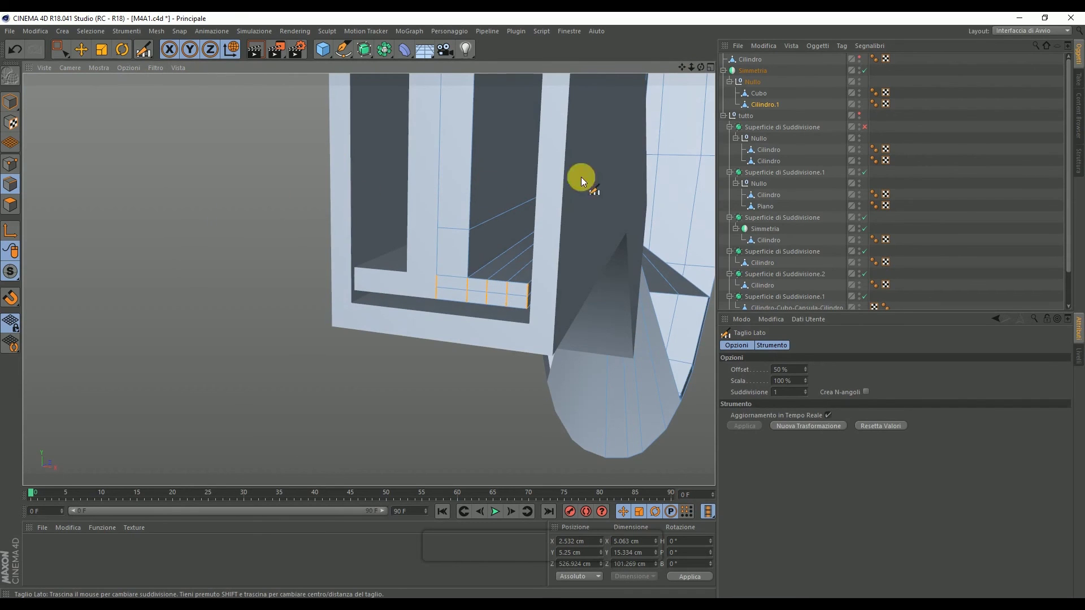
drag(693, 67, 682, 70)
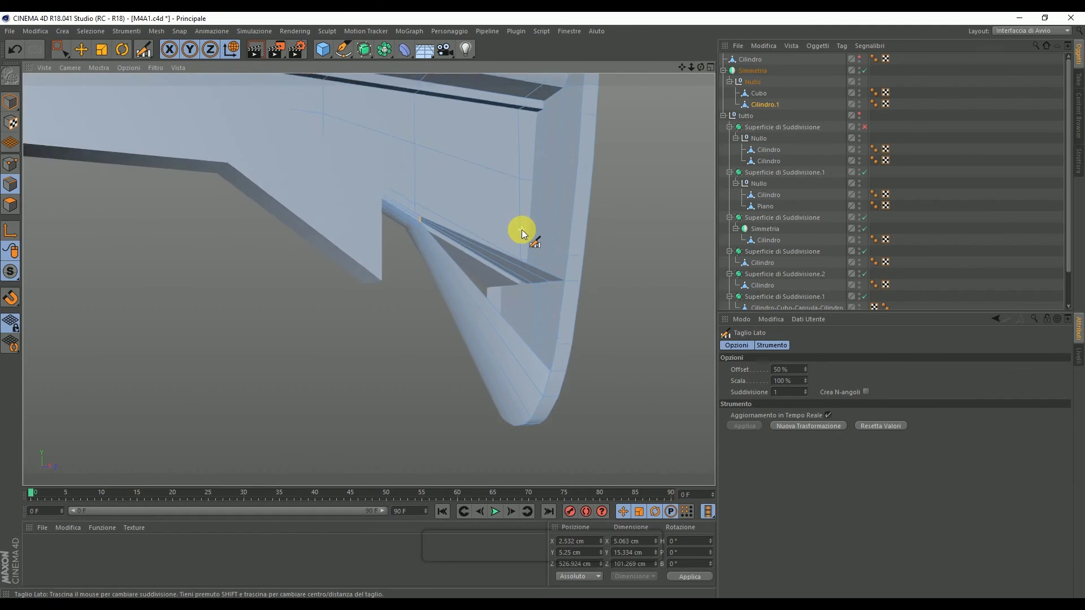
scroll(521, 229, up, 5)
Step: Bridge the notch corner point to the grip, filling the remaining wedge gaps
right_click(521, 230)
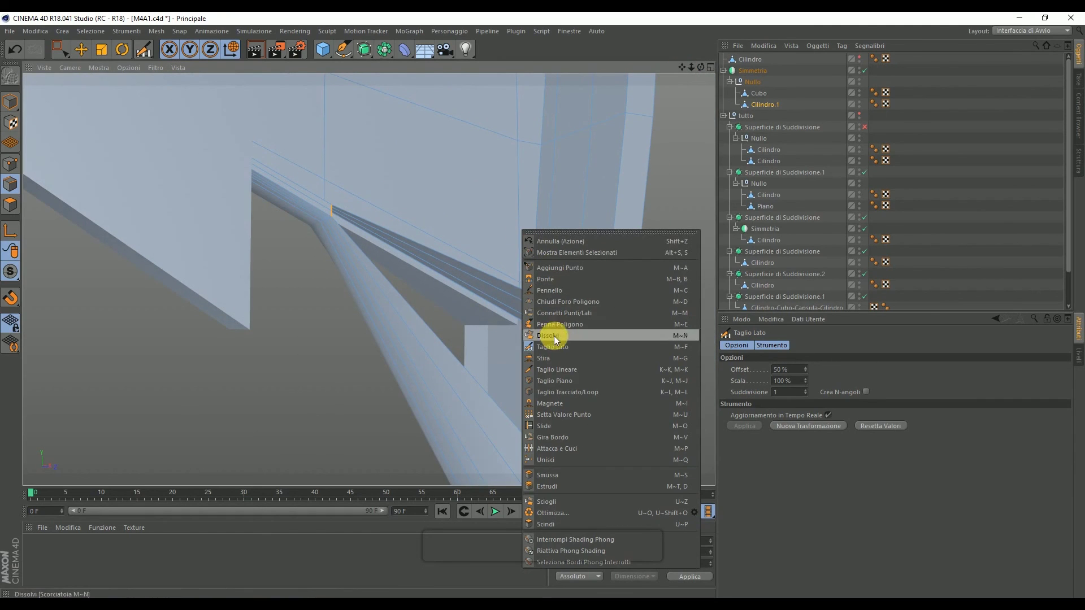
click(554, 279)
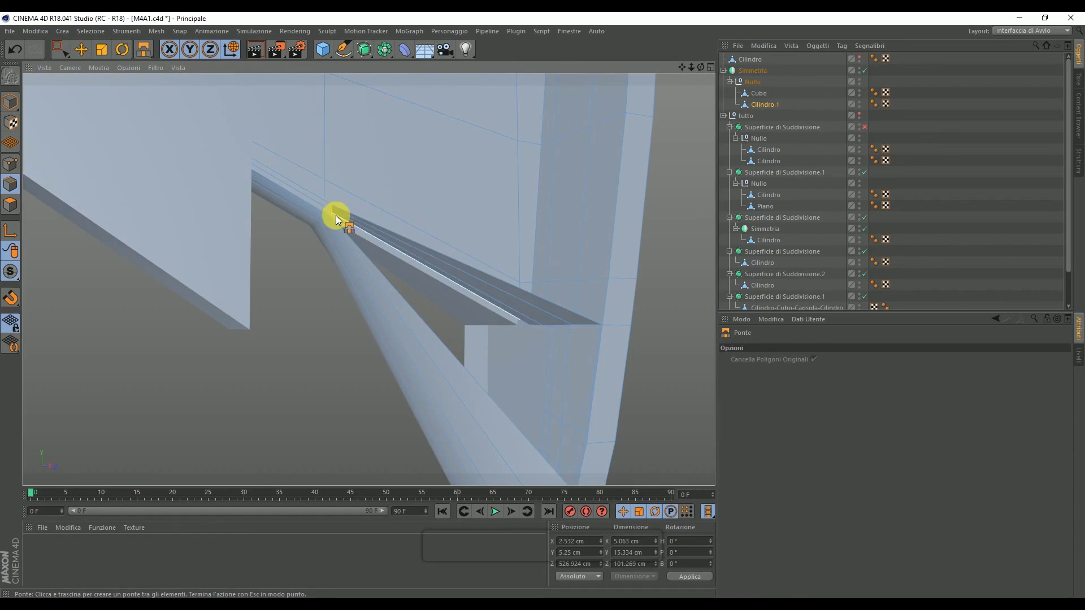
drag(331, 208, 574, 370)
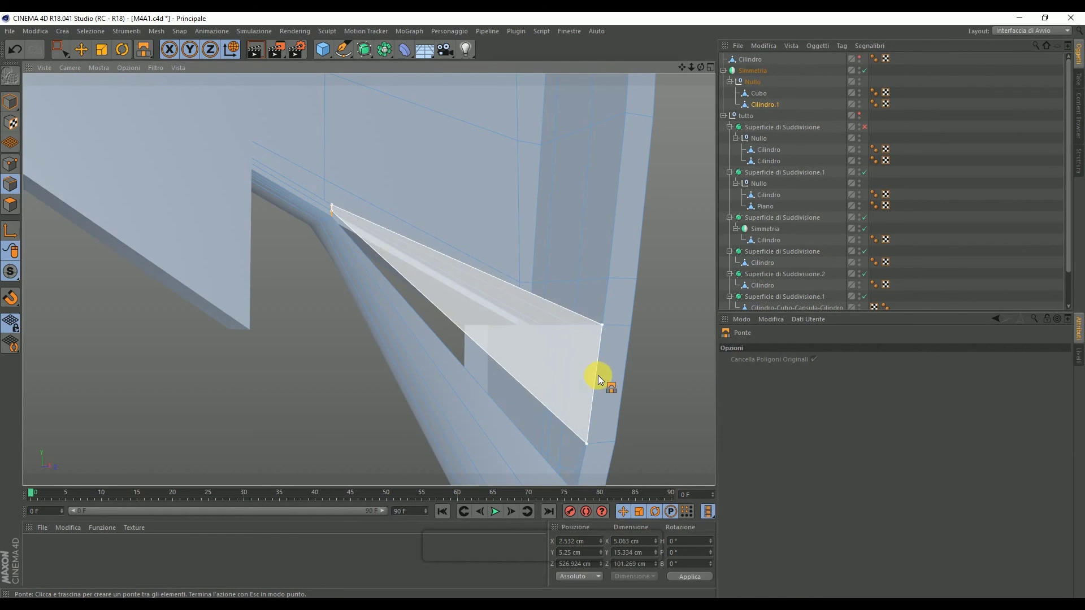
drag(574, 370, 598, 375)
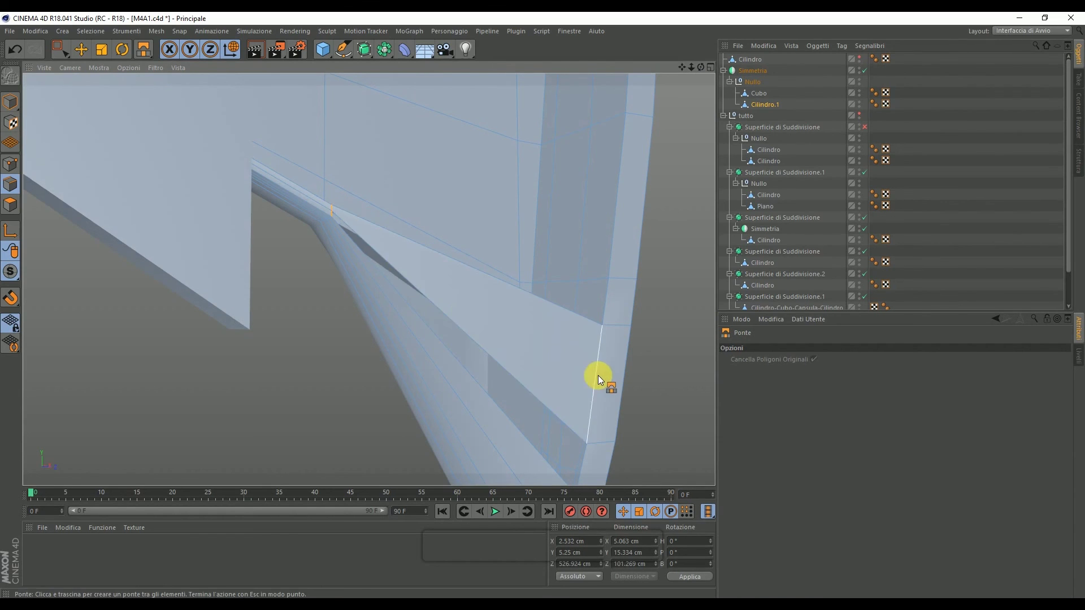
click(332, 215)
drag(496, 388, 584, 462)
scroll(588, 452, down, 5)
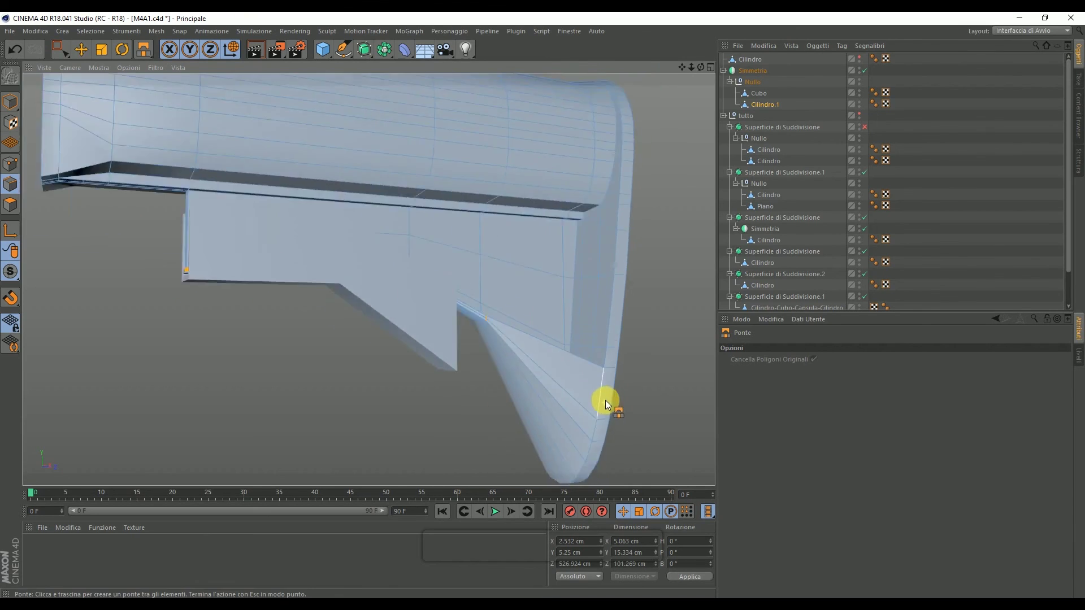
Step: Select Cilindro.1, rectangle-select all its polygons, then clear the selection
click(957, 194)
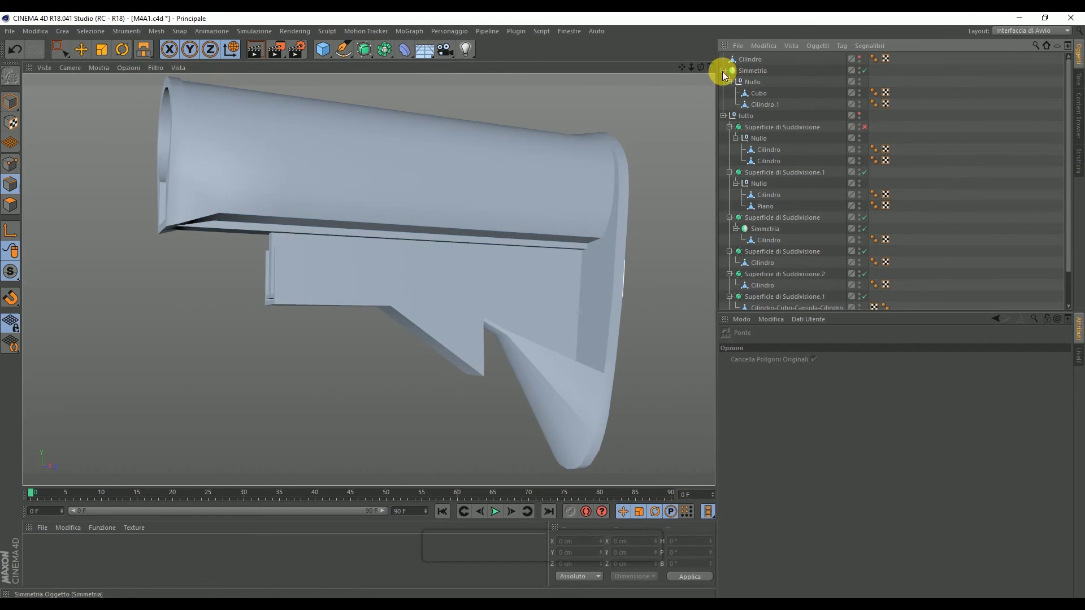
alt+drag(368, 278, 368, 279)
click(67, 54)
click(82, 87)
click(10, 205)
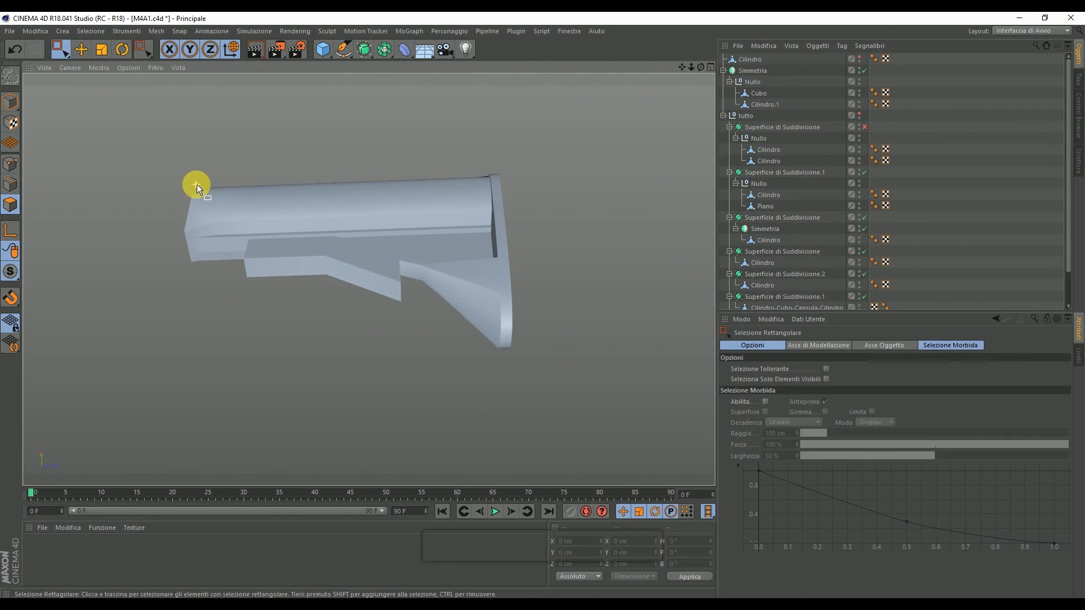
click(751, 60)
click(764, 104)
drag(134, 116, 719, 416)
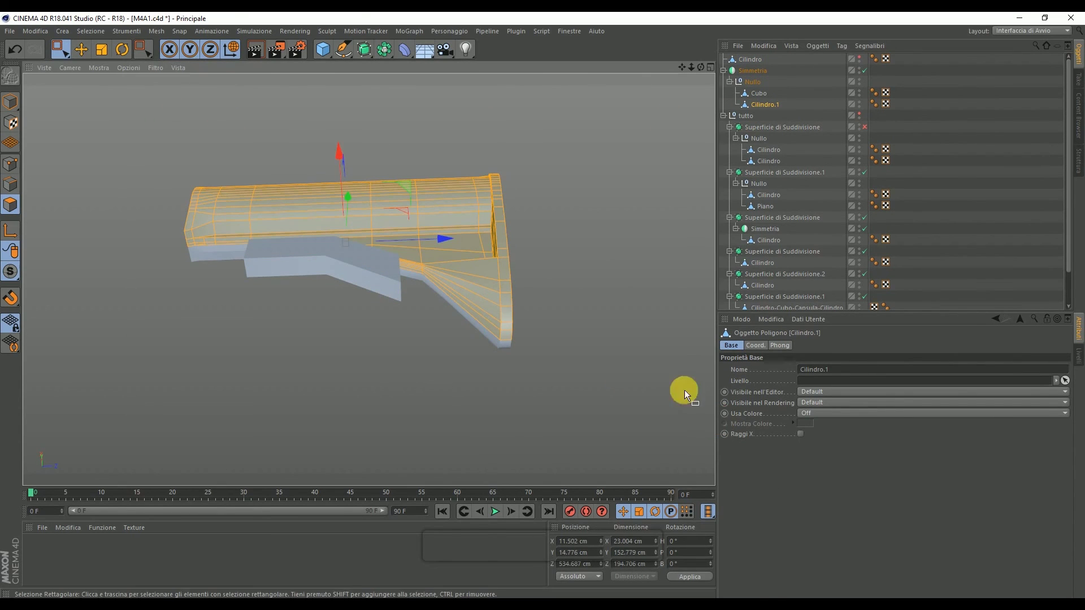
drag(701, 68, 672, 85)
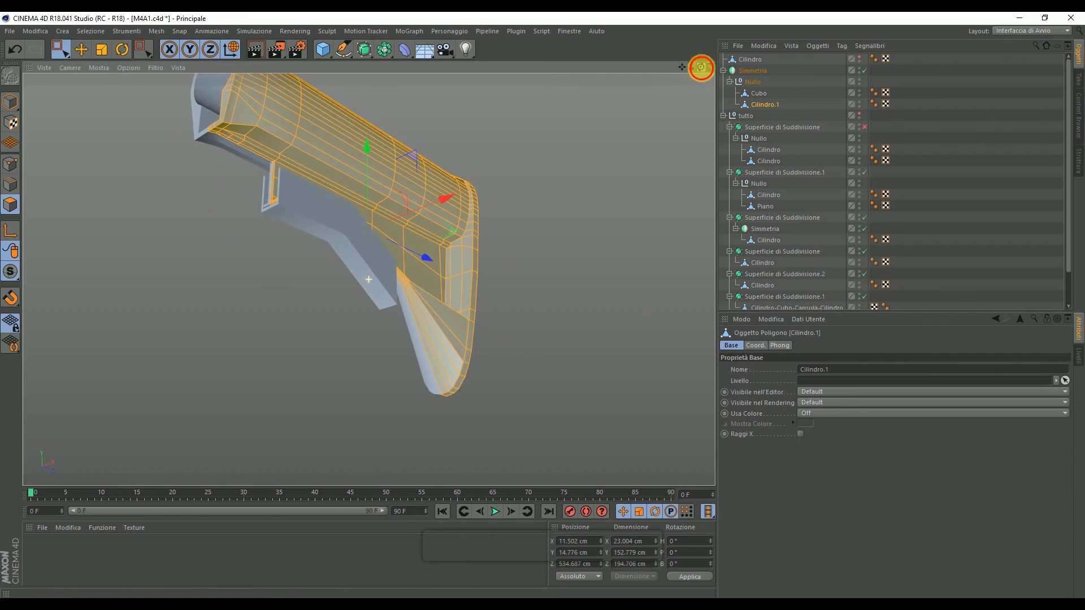
click(562, 330)
Step: Switch to Points mode and zoom in where the plate meets the grip
scroll(475, 355, up, 3)
scroll(475, 355, up, 3)
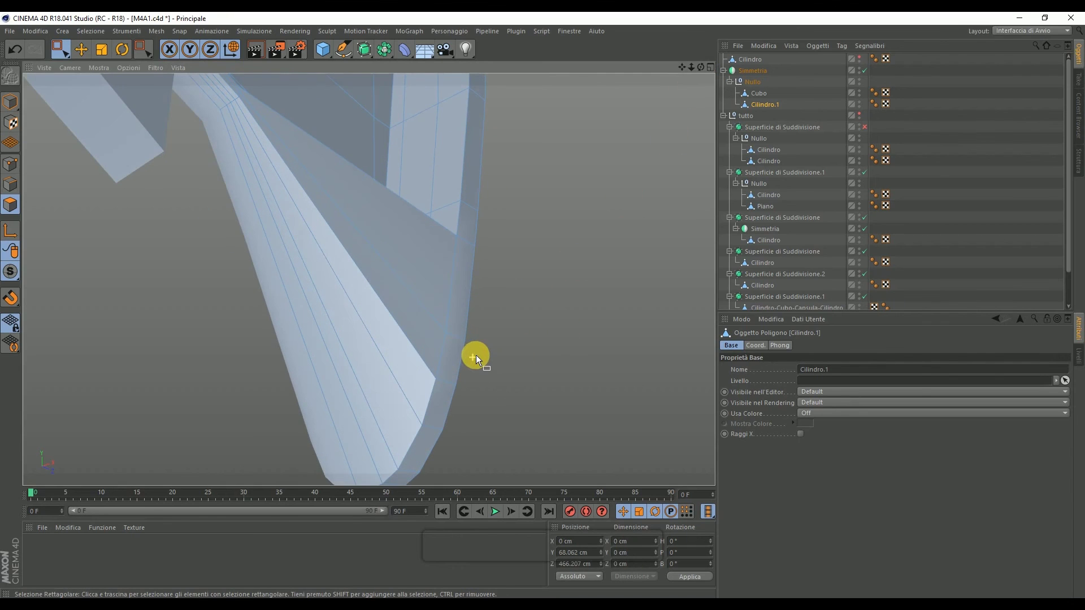
drag(700, 68, 675, 77)
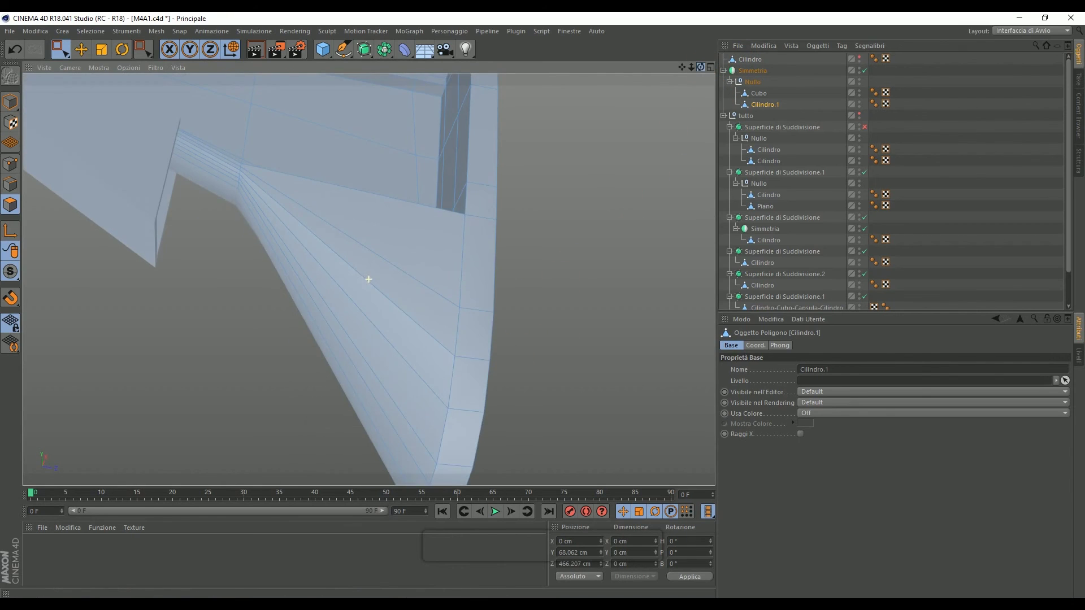
click(7, 160)
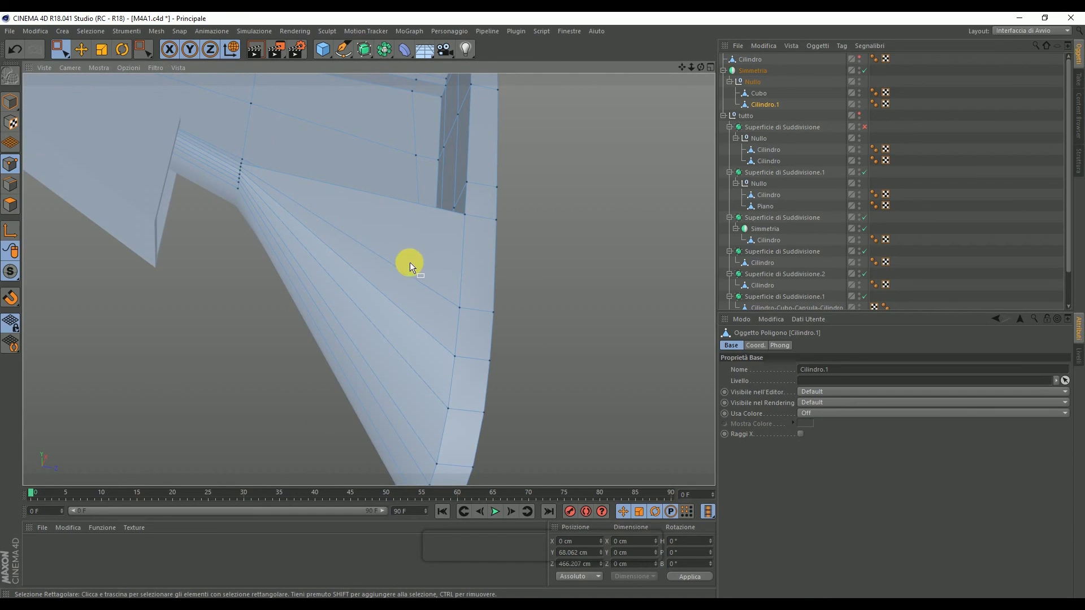
scroll(389, 243, up, 1)
scroll(383, 236, up, 1)
drag(701, 67, 701, 67)
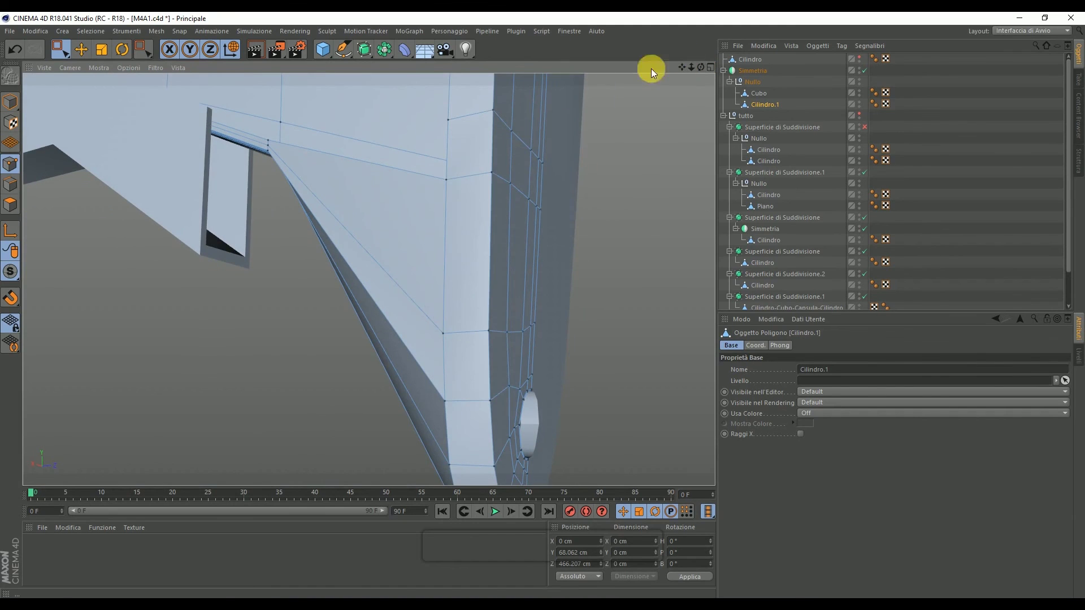
click(10, 183)
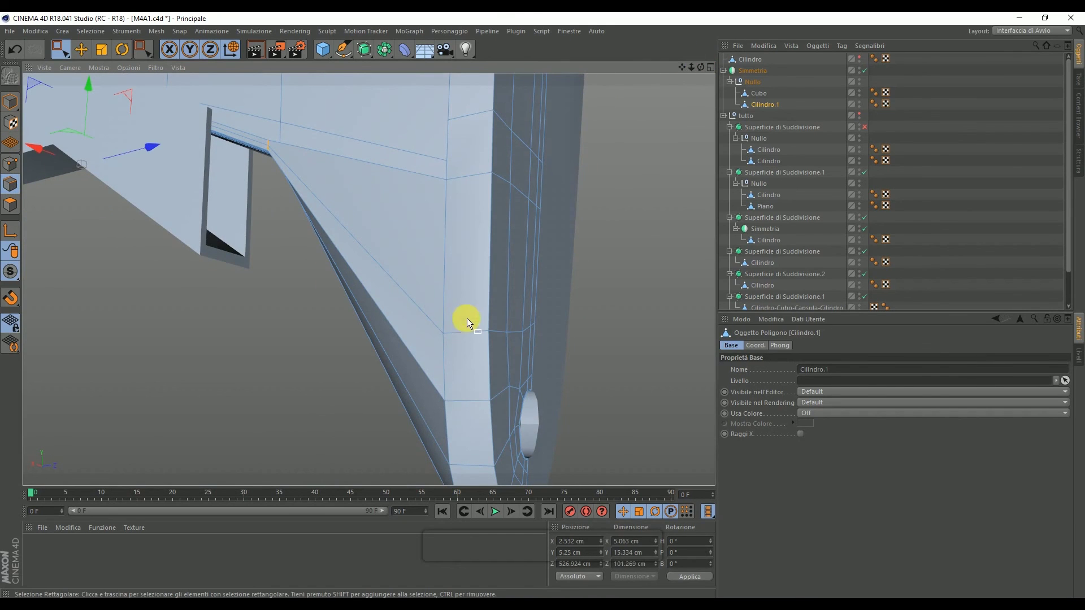
click(80, 50)
click(534, 306)
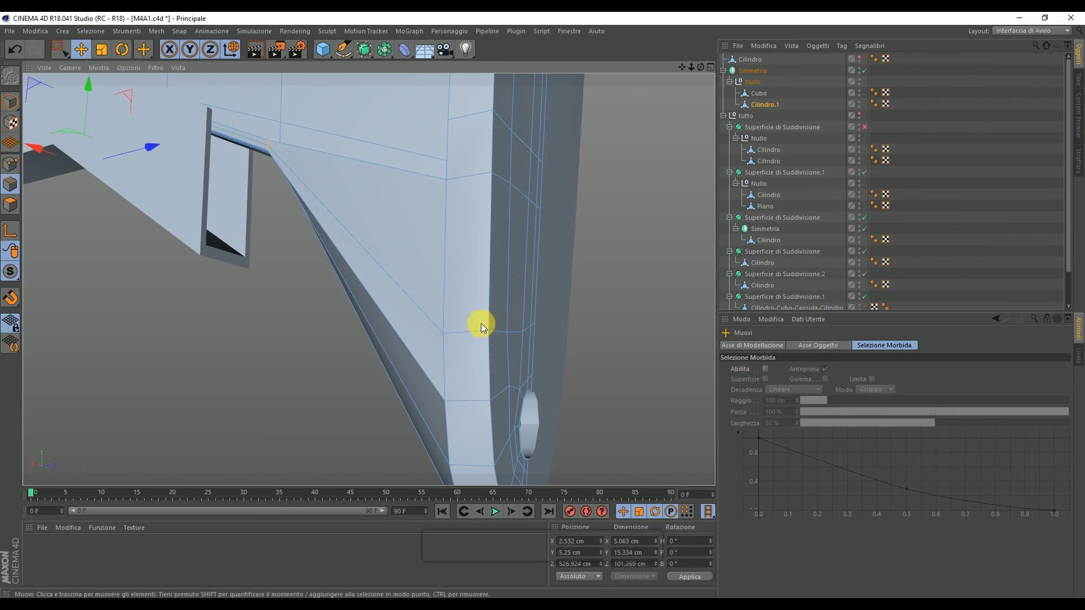
click(61, 49)
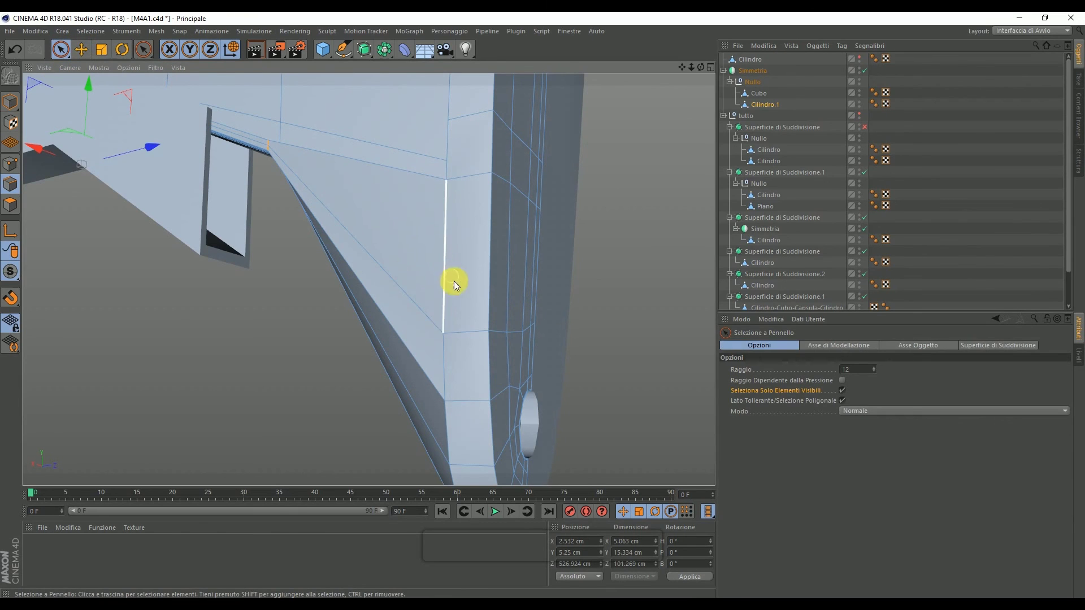
click(19, 161)
click(442, 332)
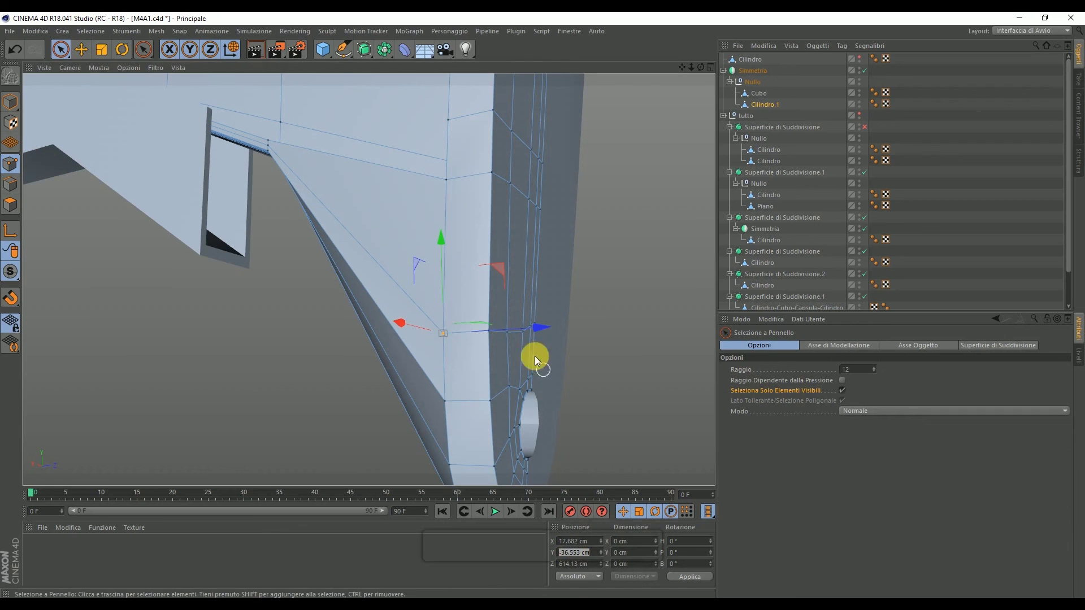
click(476, 352)
drag(540, 323, 536, 324)
right_click(589, 307)
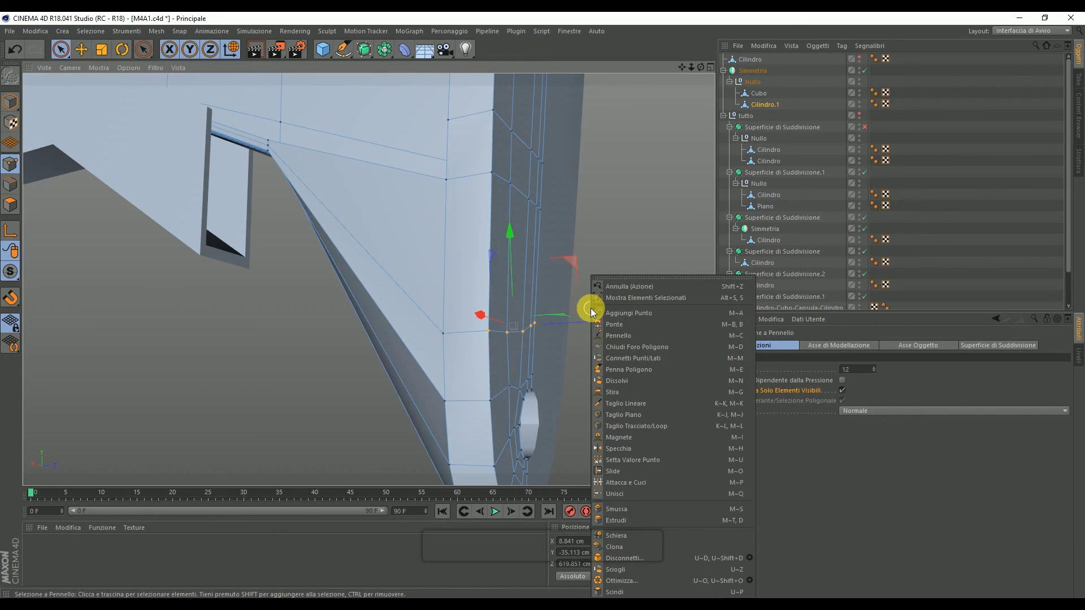
click(627, 459)
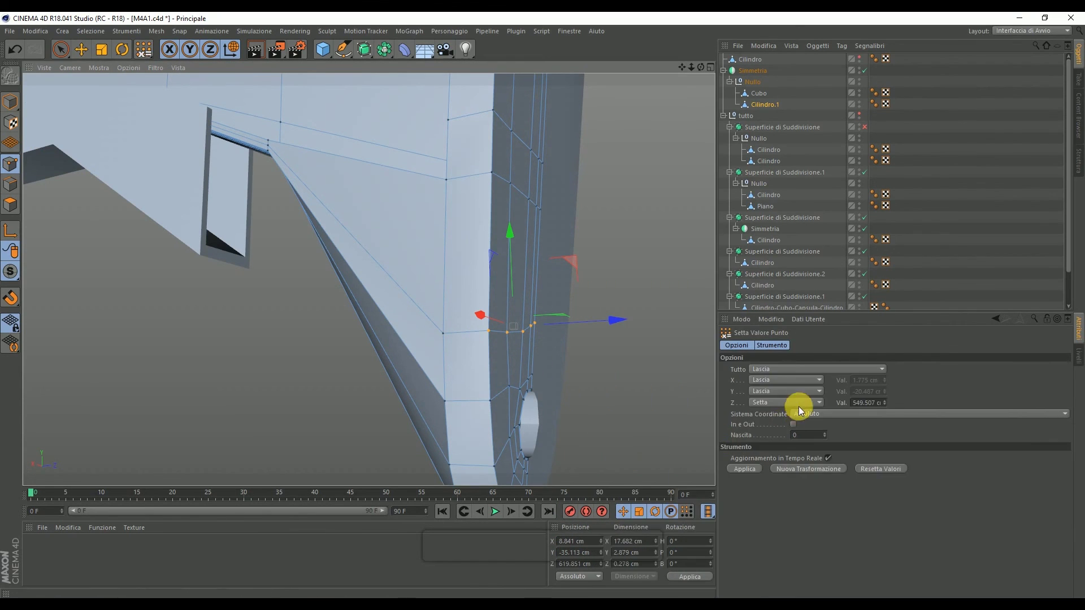
click(788, 391)
click(785, 415)
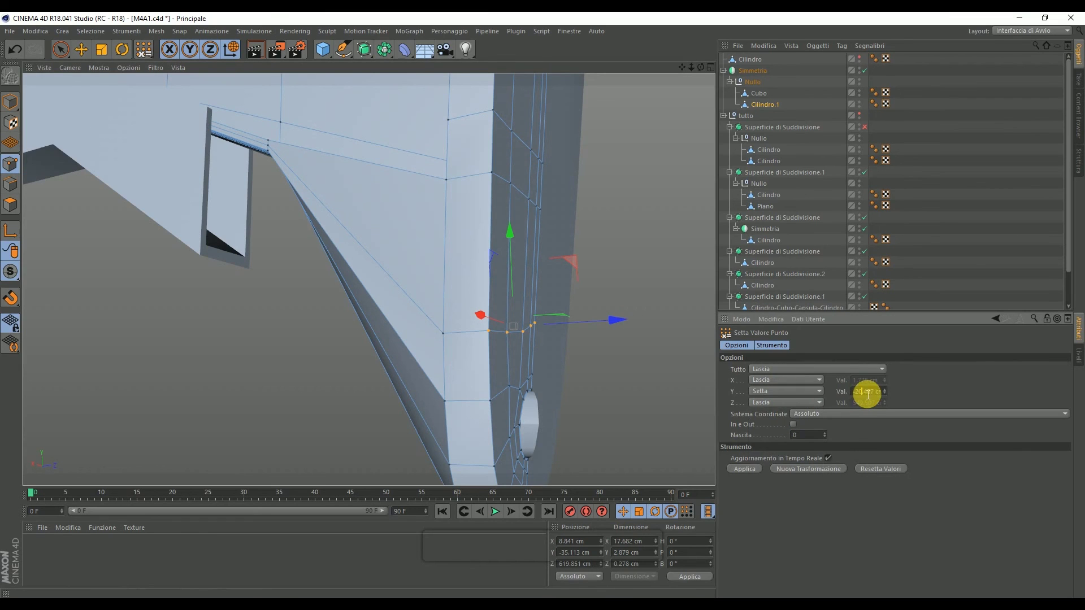
click(744, 469)
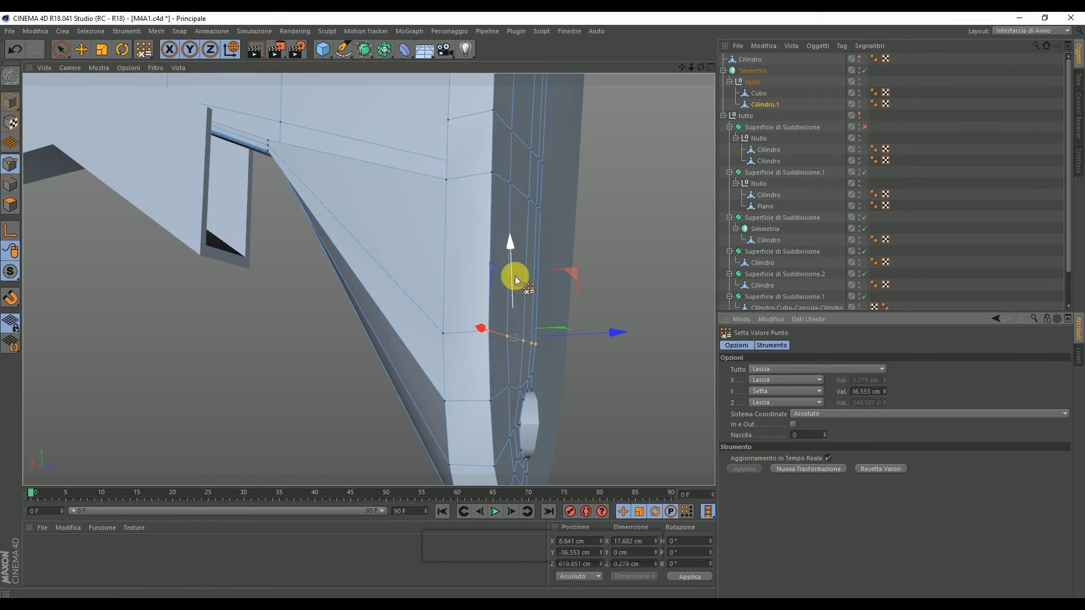
click(15, 50)
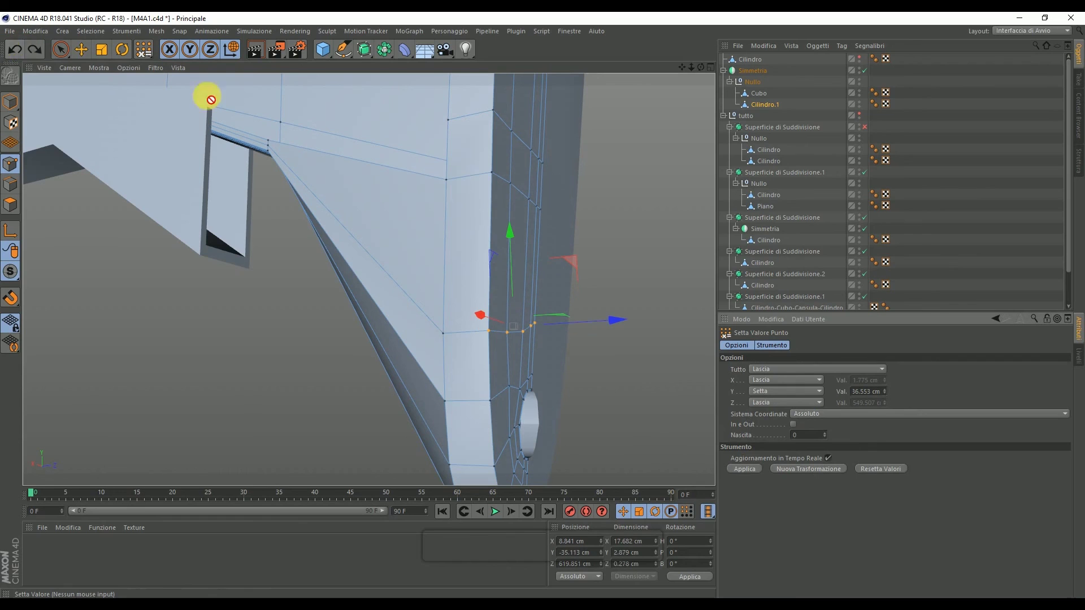
click(14, 184)
click(79, 50)
click(484, 385)
right_click(470, 328)
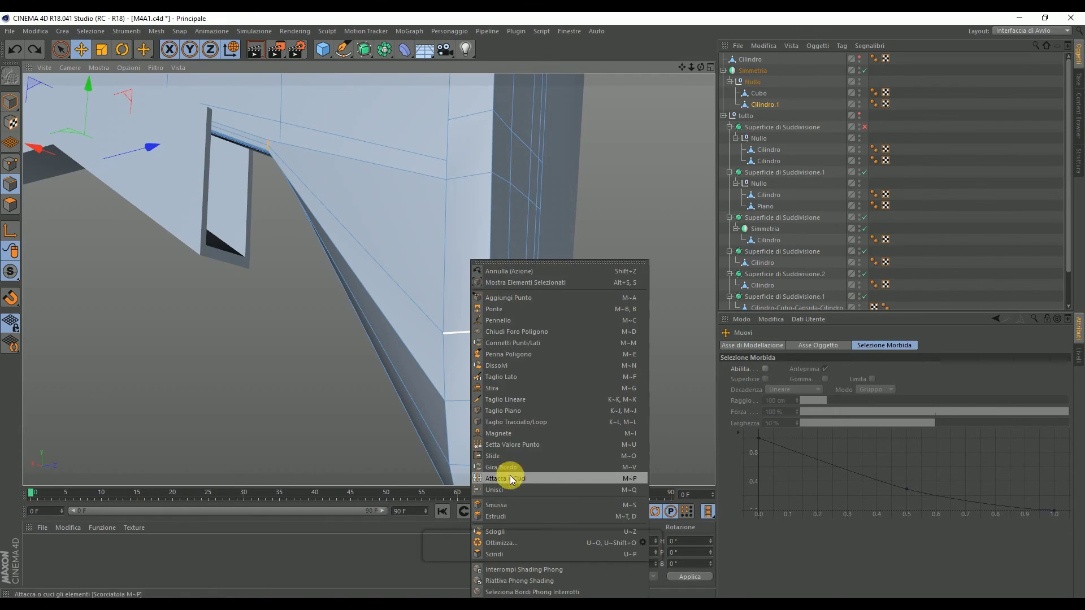
Step: Edge-slide the bracket's lower edge toward the grip to an offset of -6.594 cm
click(509, 456)
click(476, 331)
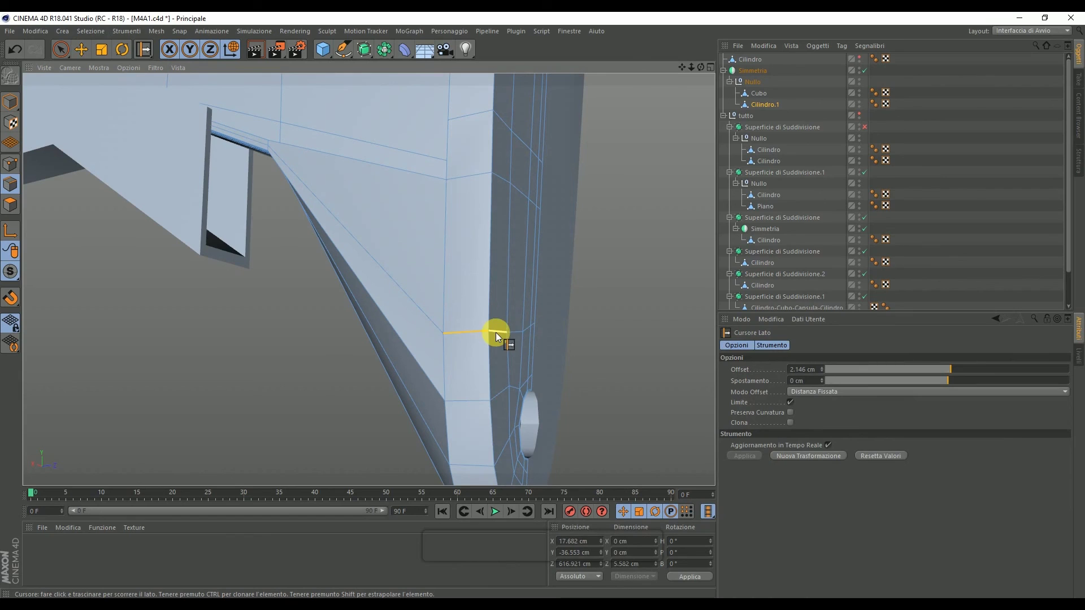
drag(514, 333, 533, 324)
drag(481, 261, 486, 246)
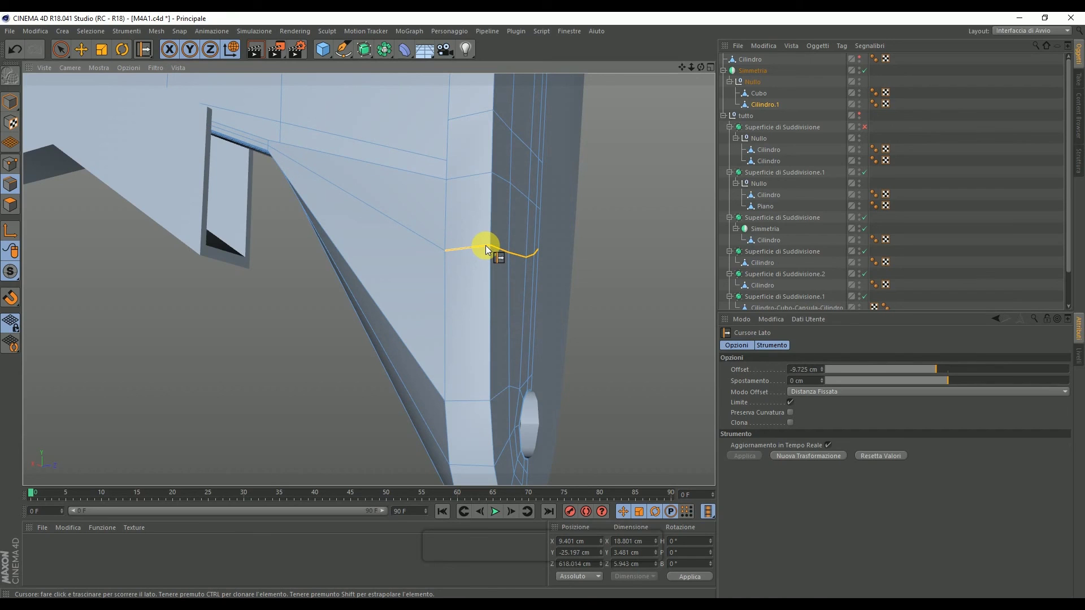
drag(466, 399, 479, 344)
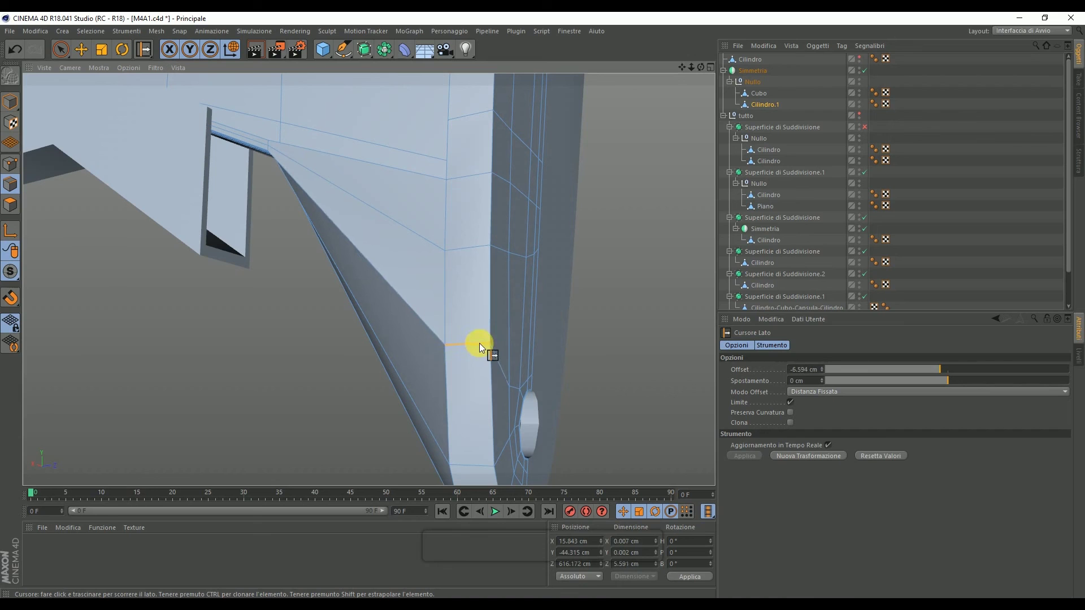
Step: Inspect the part's corner from closer angles and turn off the Simmetria object
drag(691, 67, 692, 67)
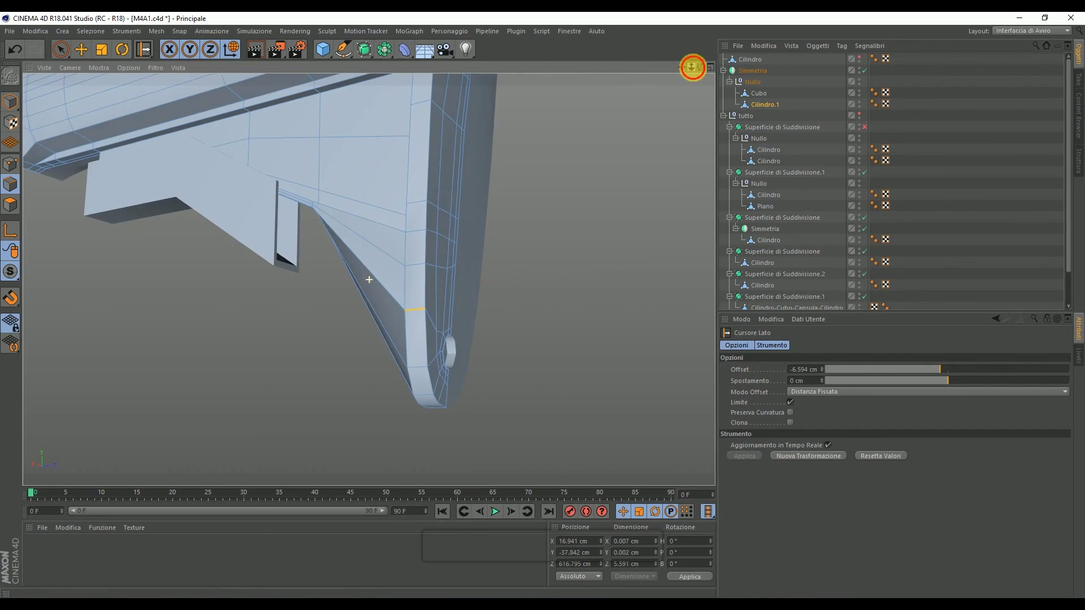
alt+drag(368, 279, 368, 279)
alt+drag(439, 208, 372, 259)
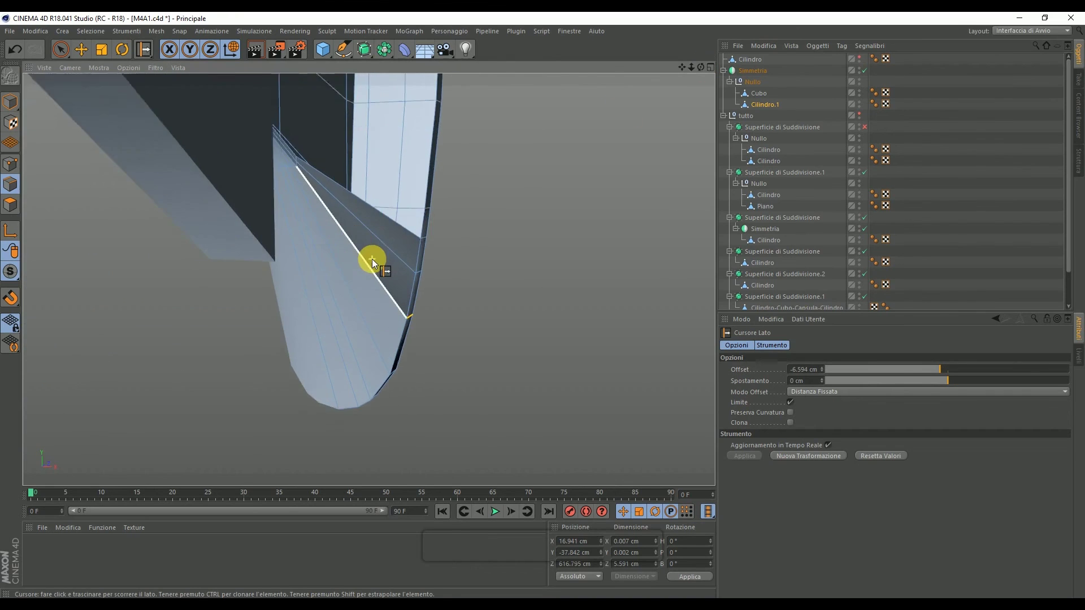
scroll(372, 259, up, 5)
drag(681, 67, 677, 70)
alt+drag(368, 279, 368, 279)
scroll(368, 279, up, 2)
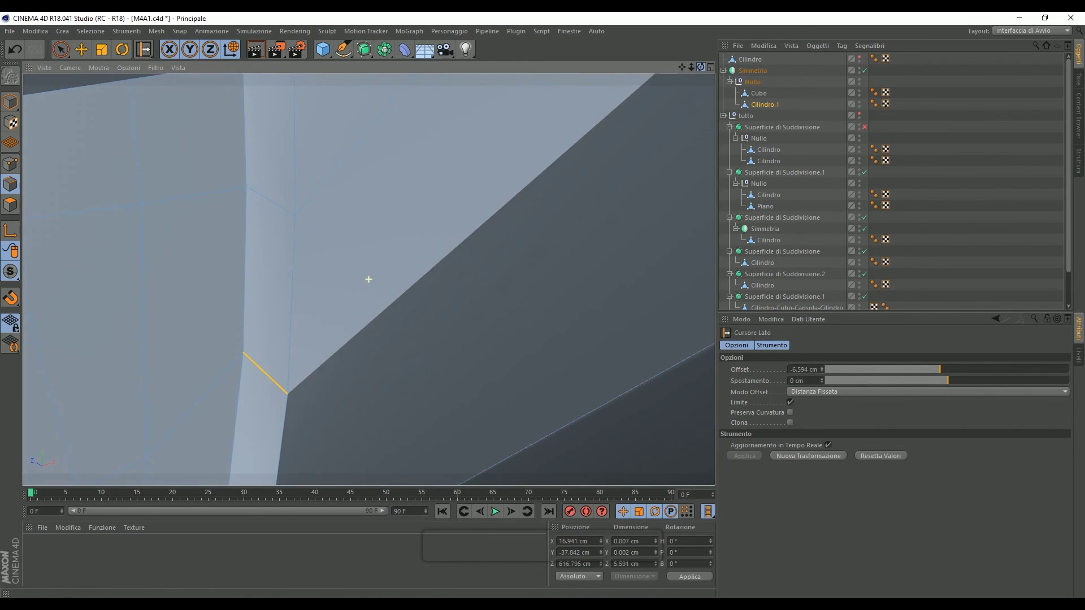
click(862, 72)
drag(691, 67, 701, 69)
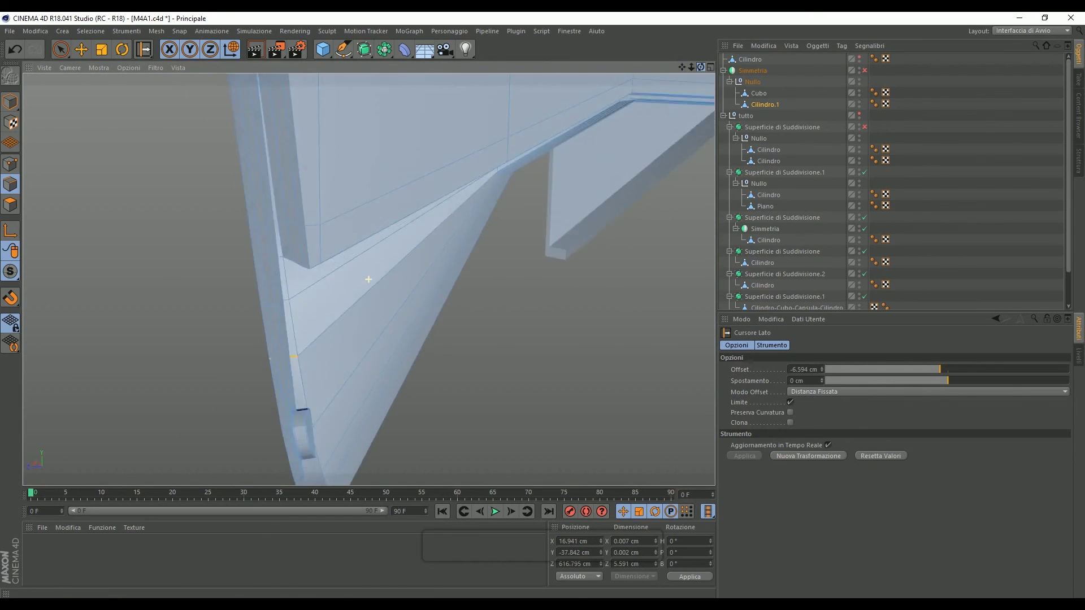
alt+drag(368, 279, 368, 279)
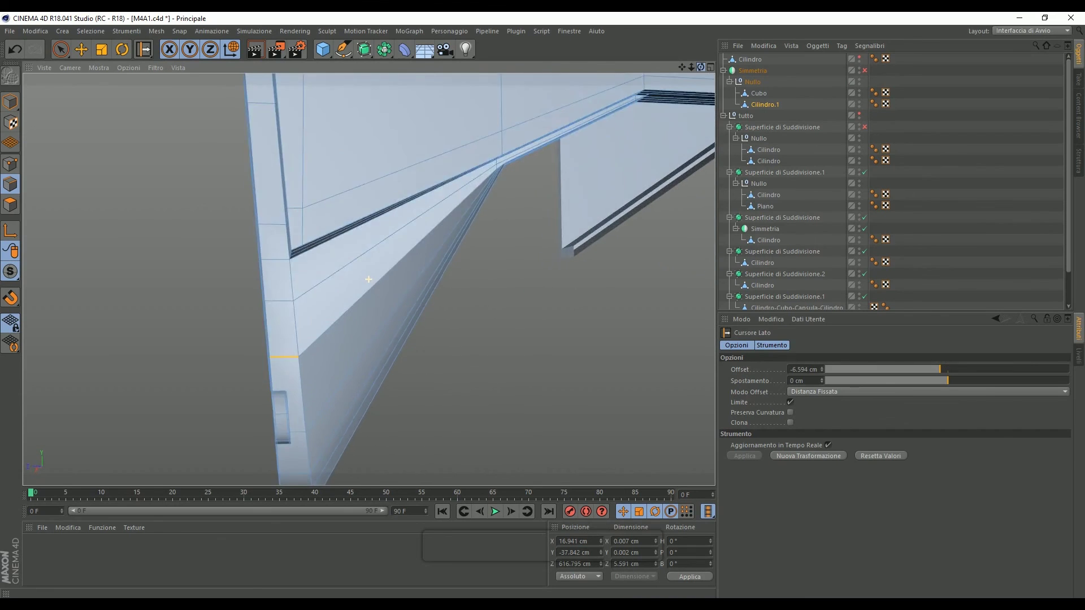
click(873, 103)
mouse_move(829, 378)
mouse_down()
mouse_move(828, 361)
mouse_move(829, 390)
mouse_up()
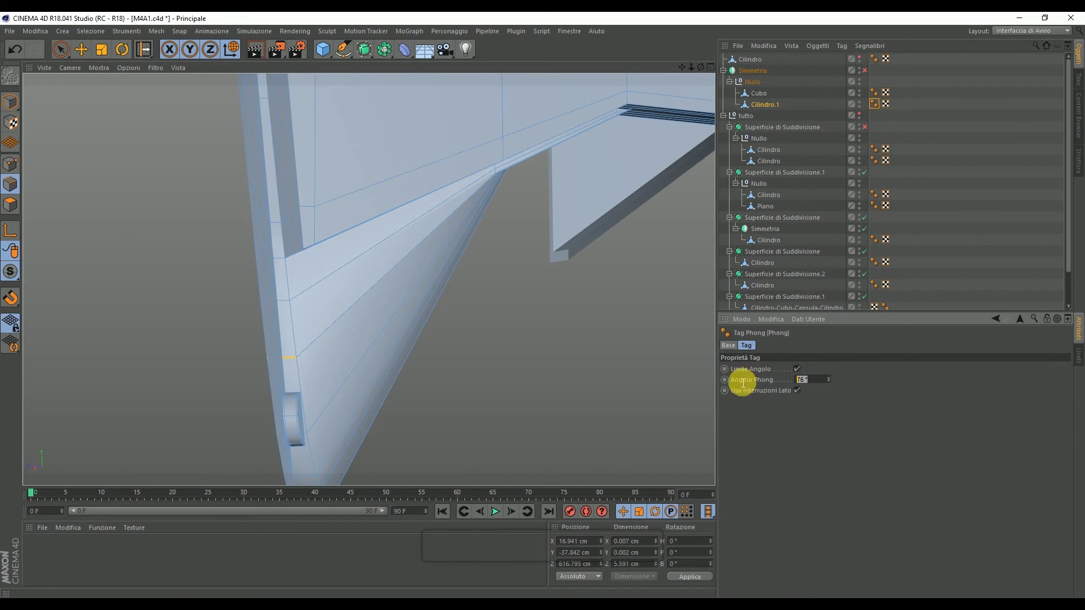
text(40)
key(Return)
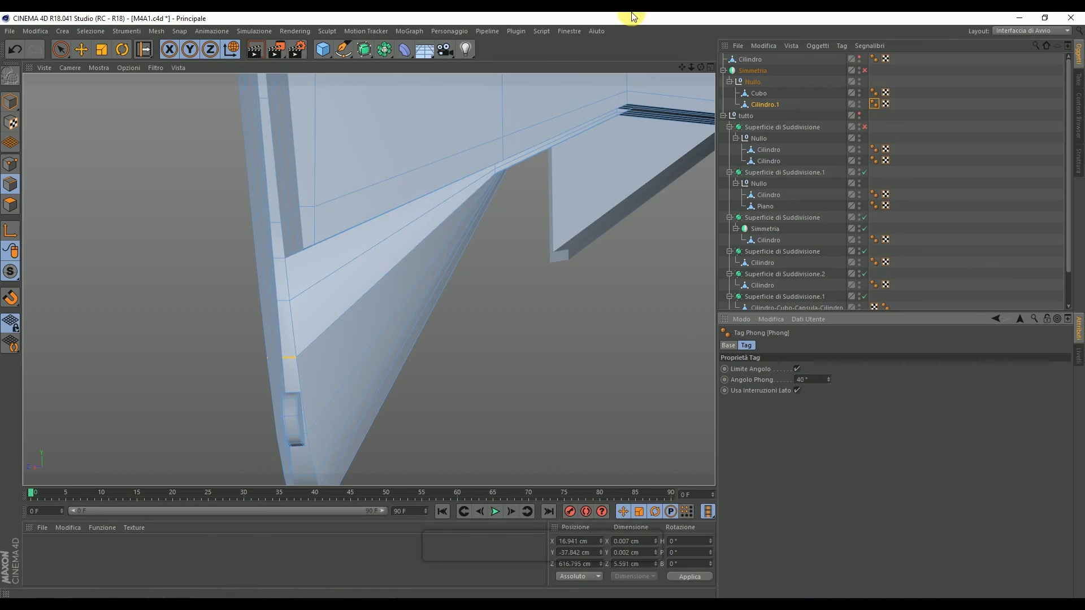
drag(700, 66, 466, 59)
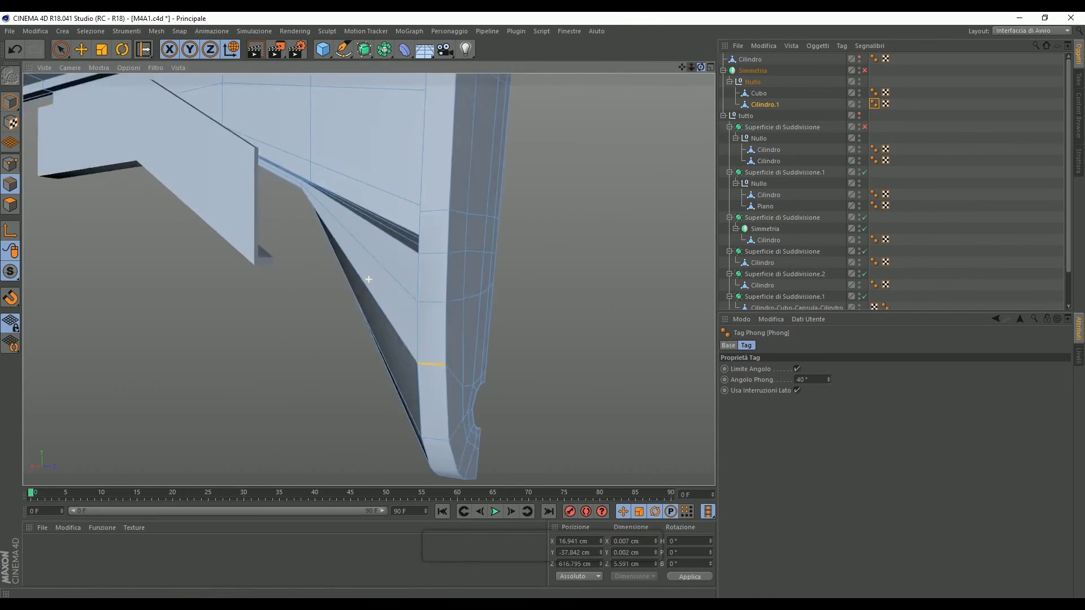
click(81, 49)
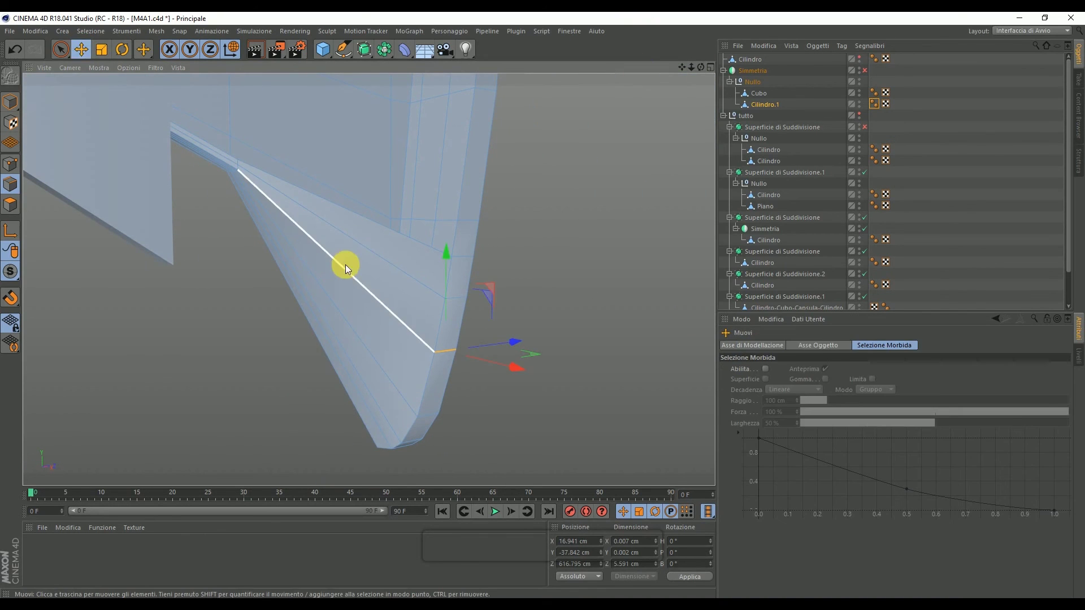
mouse_move(700, 66)
mouse_down()
mouse_move(368, 279)
mouse_move(365, 185)
mouse_move(330, 187)
mouse_up()
click(15, 49)
click(16, 163)
click(407, 332)
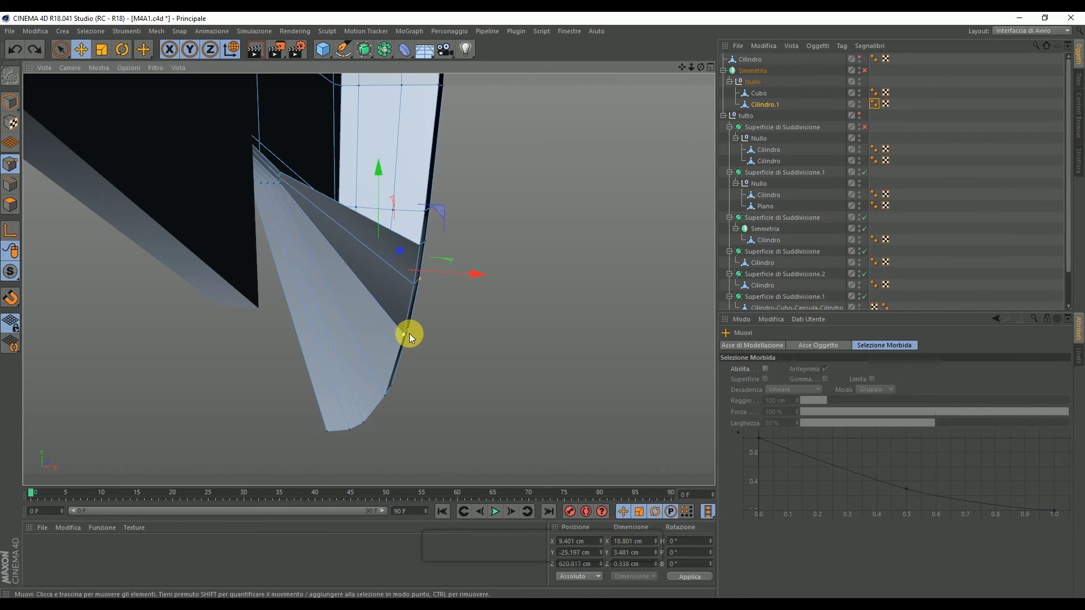
scroll(410, 336, up, 2)
mouse_move(399, 331)
mouse_down()
mouse_move(453, 343)
mouse_move(396, 333)
mouse_up()
click(14, 49)
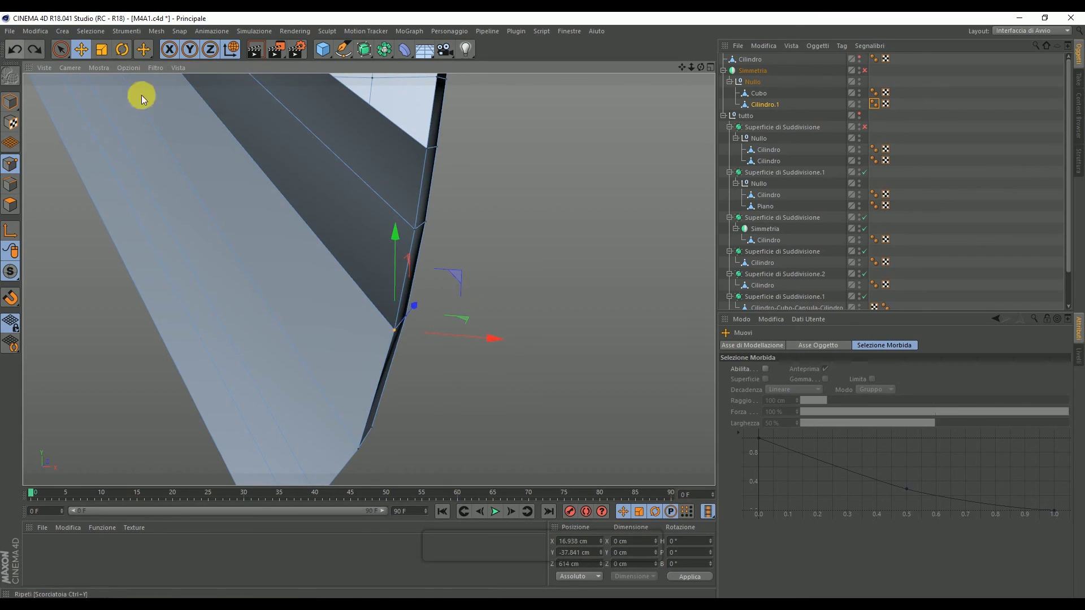
drag(690, 68, 695, 66)
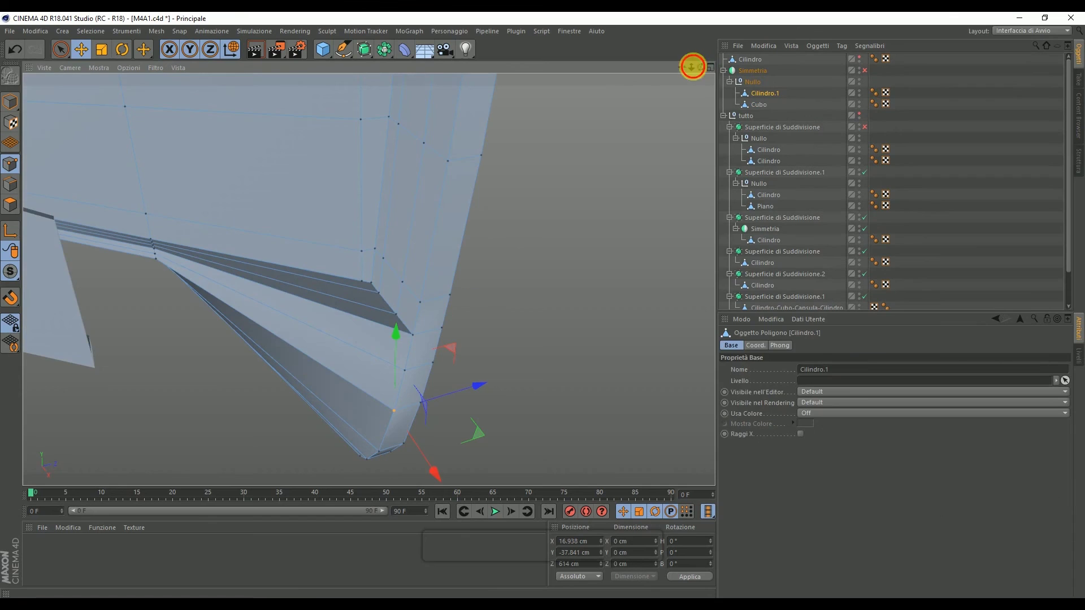
Step: Place a loop cut (Taglio Tracciato/Loop) across the angled bracket plate
right_click(592, 197)
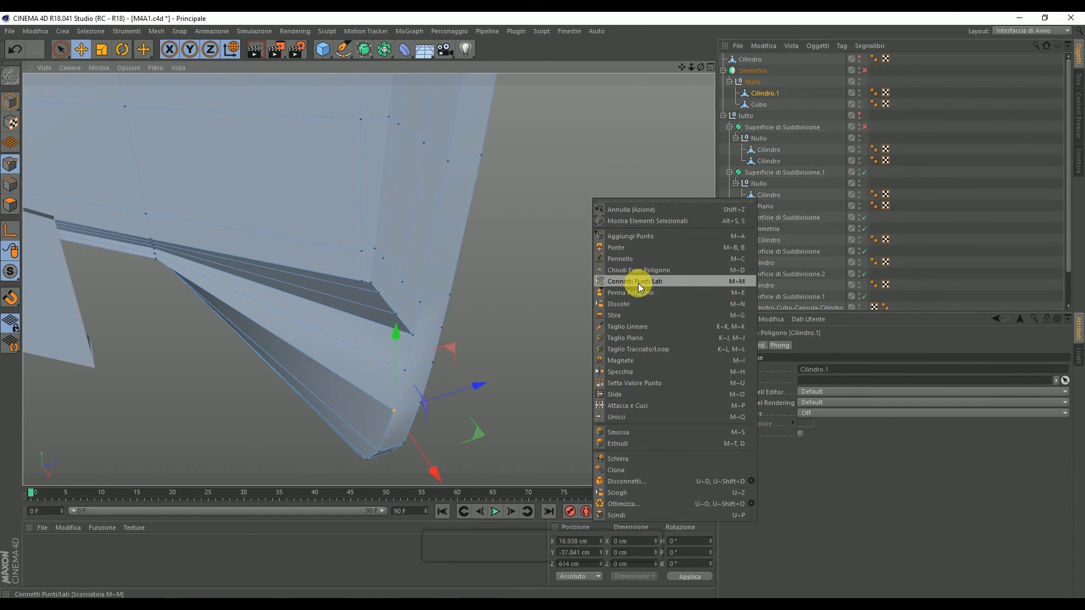
click(661, 348)
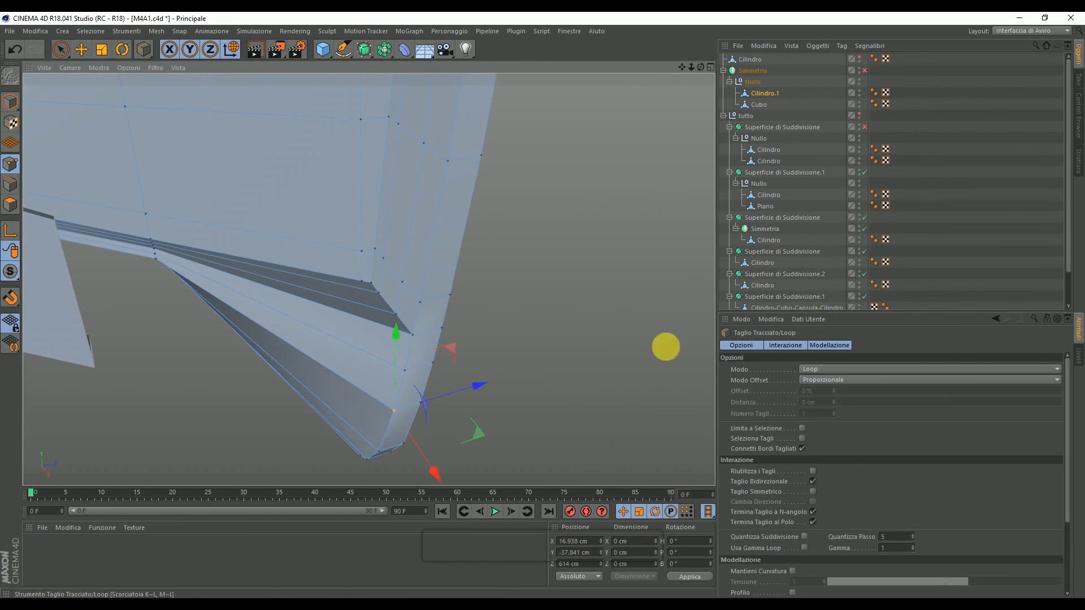
click(353, 291)
Step: Brush-select the points to merge, including hidden ones, and weld them (Unisci)
click(66, 56)
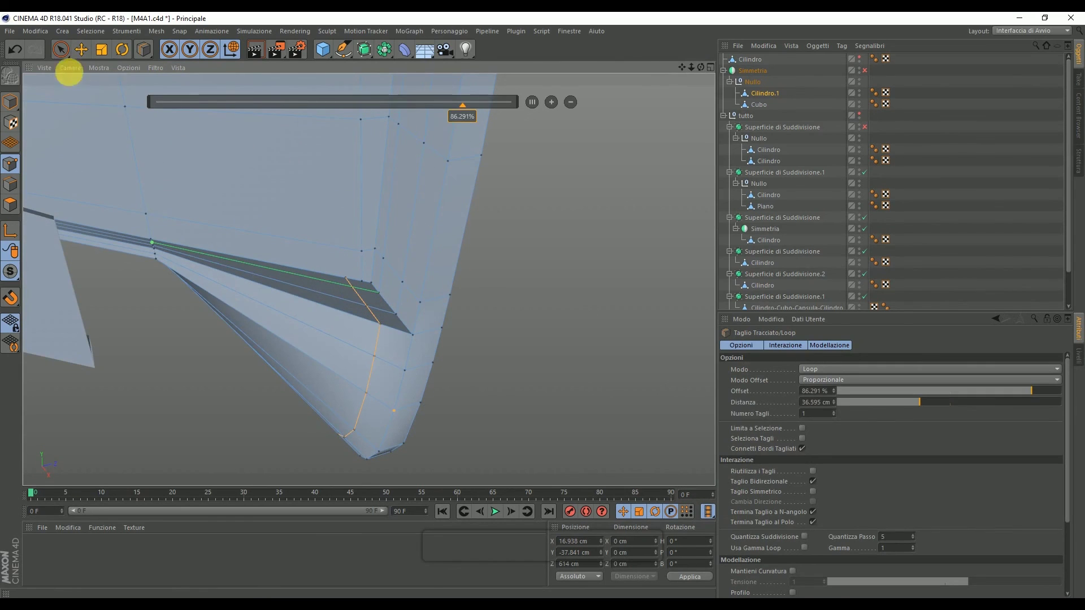
click(72, 65)
scroll(361, 249, up, 5)
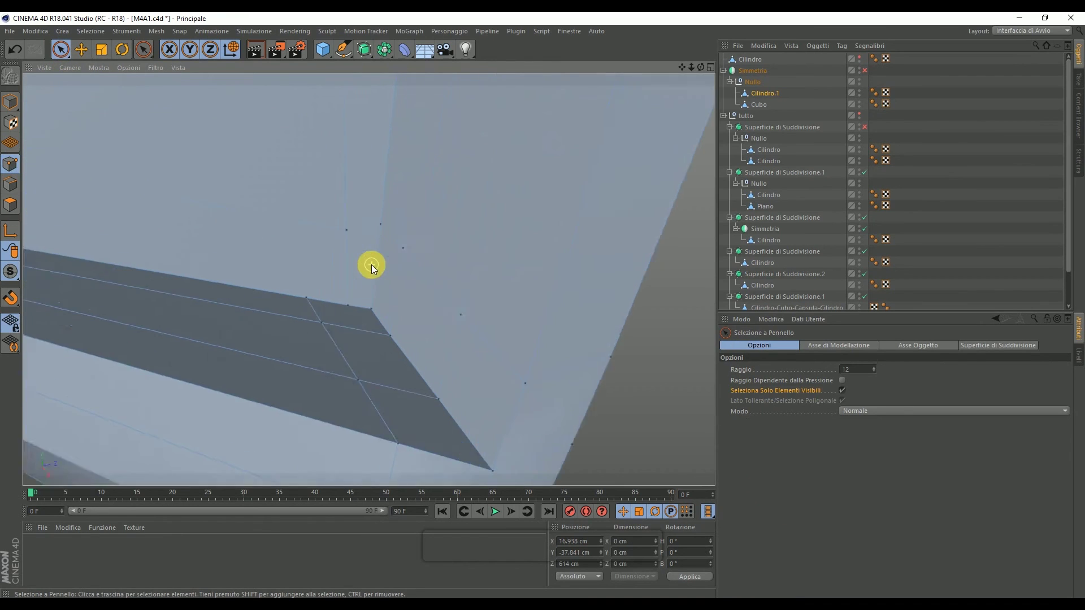
scroll(371, 264, up, 2)
click(841, 391)
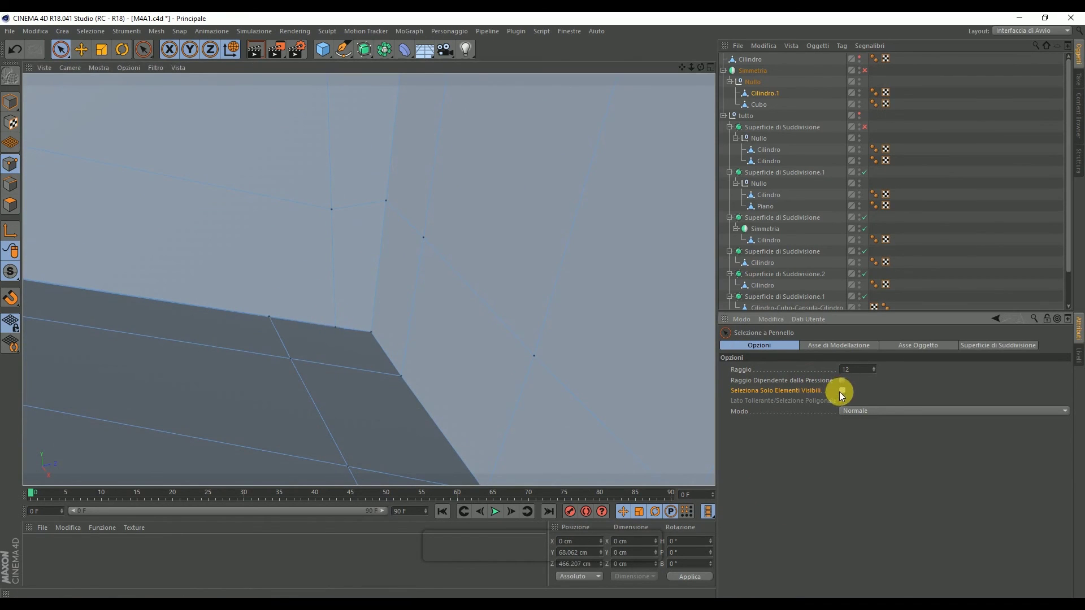
drag(281, 324, 320, 325)
right_click(348, 328)
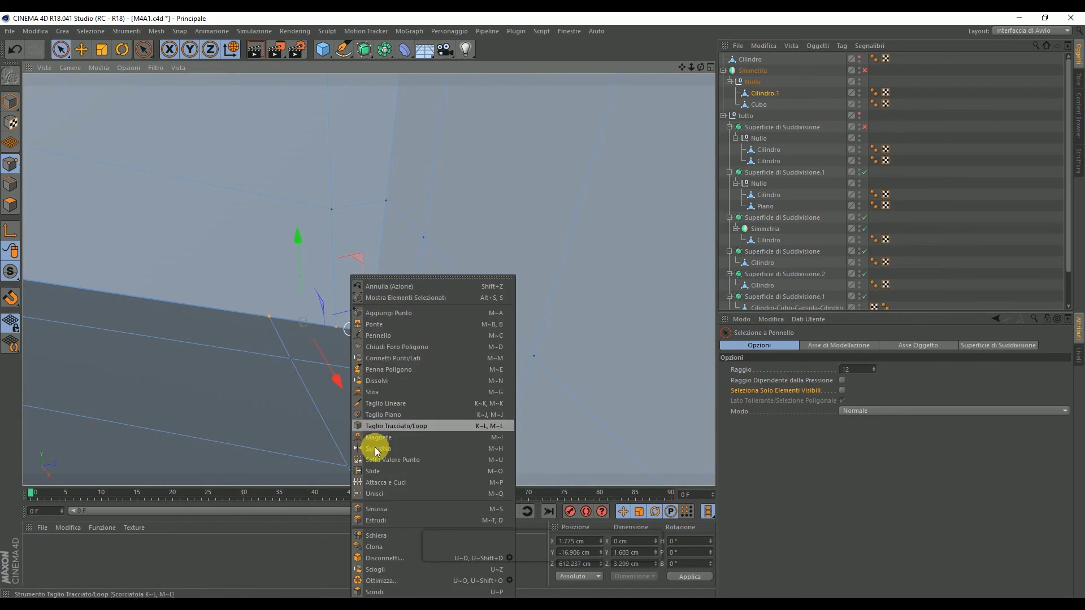
click(381, 493)
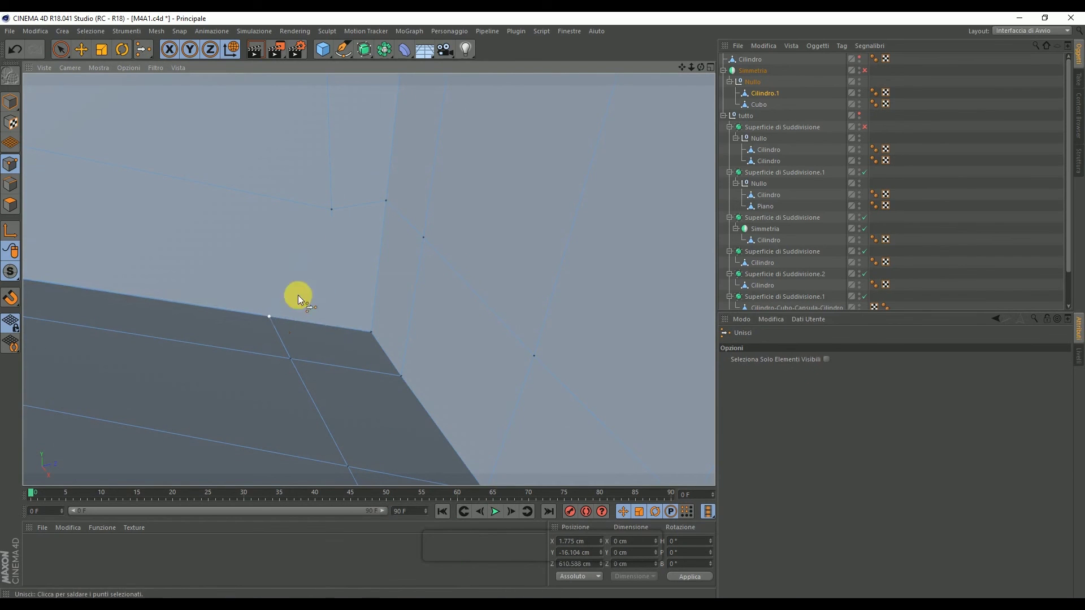
Step: Slide the joint point 4.4% along its edge to X 1.775 cm, Y -16.104 cm
right_click(323, 209)
click(375, 401)
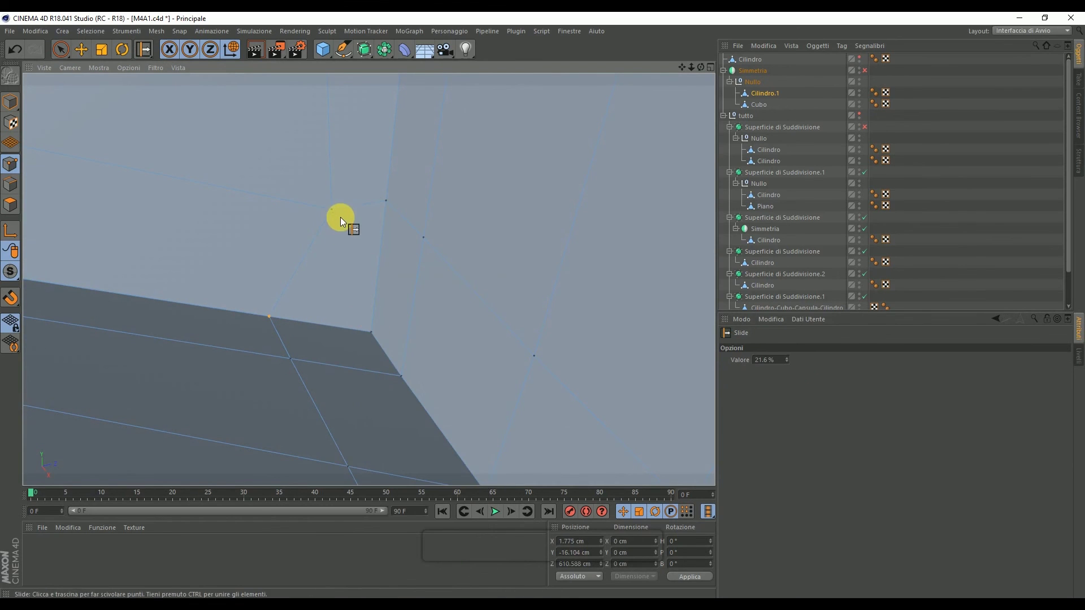
scroll(296, 205, down, 5)
scroll(296, 209, down, 3)
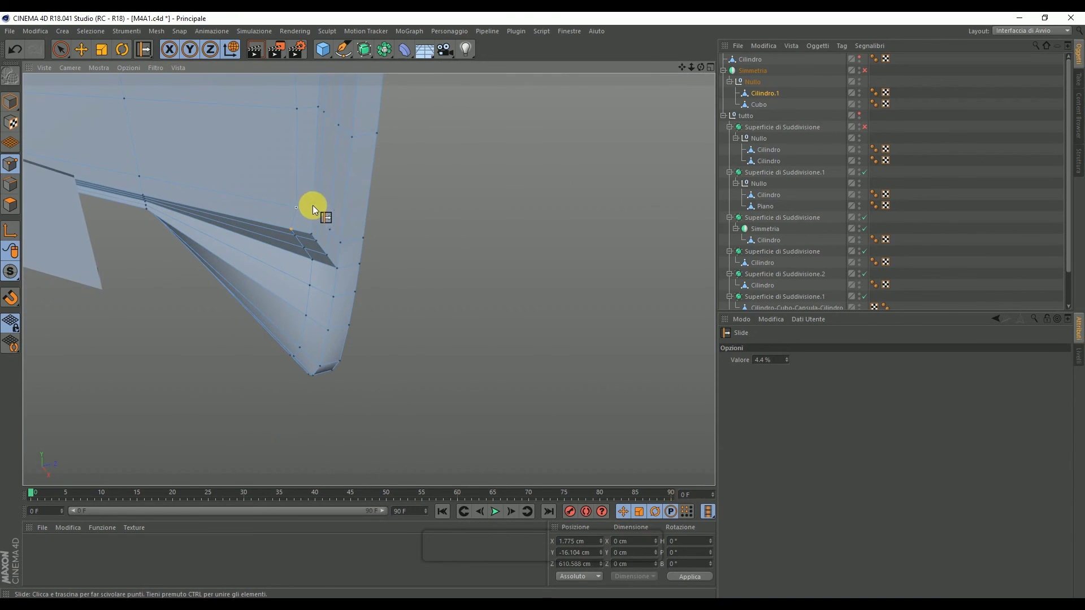
alt+drag(368, 279, 368, 280)
Step: Re-enable Simmetria and view the mirrored stock from the side
click(863, 70)
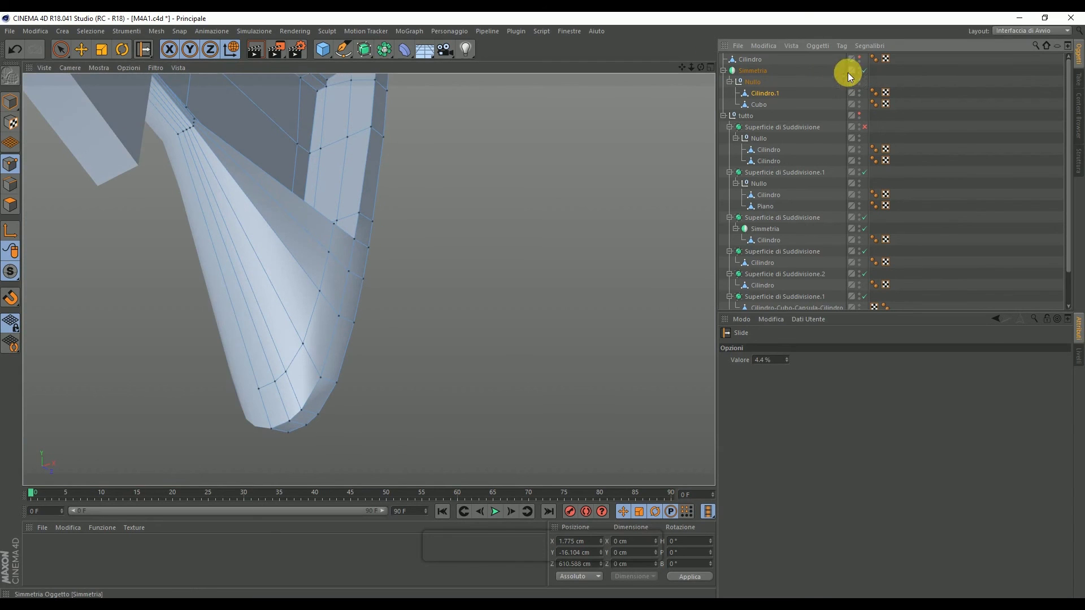
drag(683, 75, 682, 75)
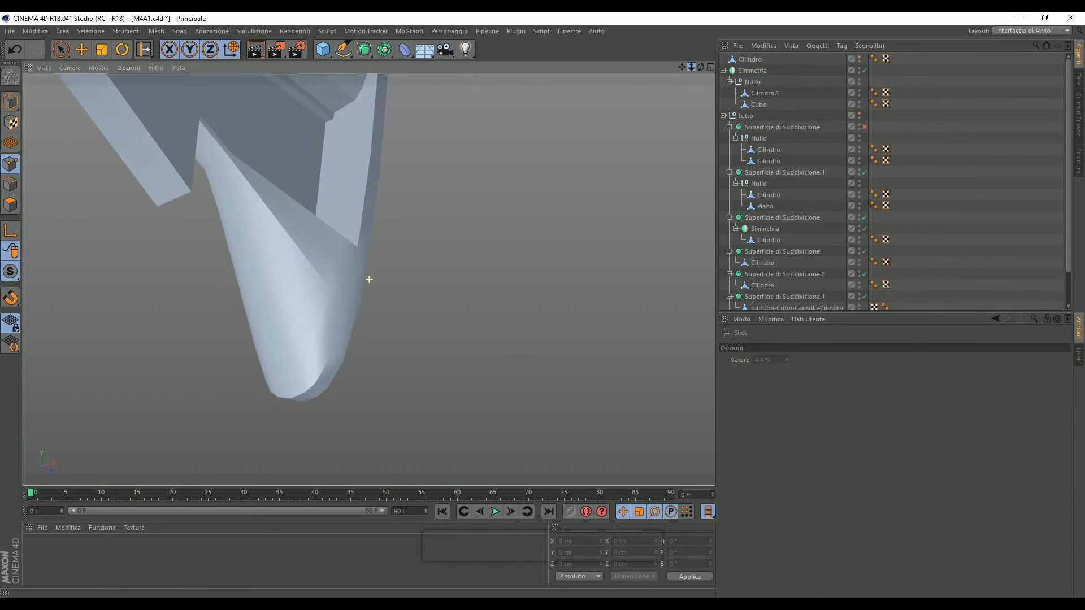
alt+drag(368, 279, 369, 279)
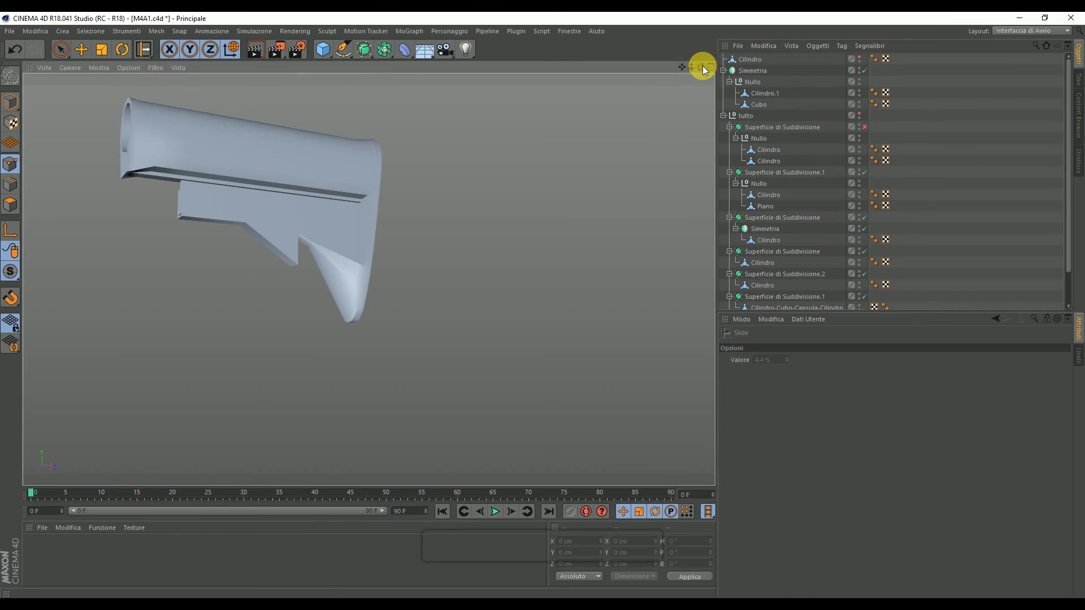
drag(692, 67, 734, 72)
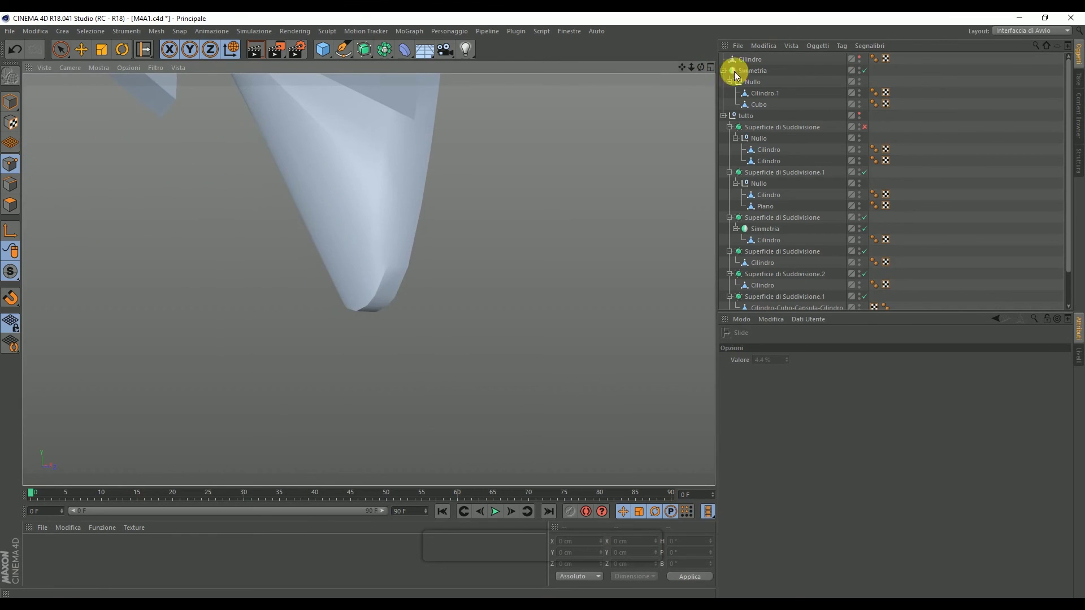
Step: Select Cilindro.1 and frame its grip mesh
click(759, 93)
alt+drag(405, 296, 368, 279)
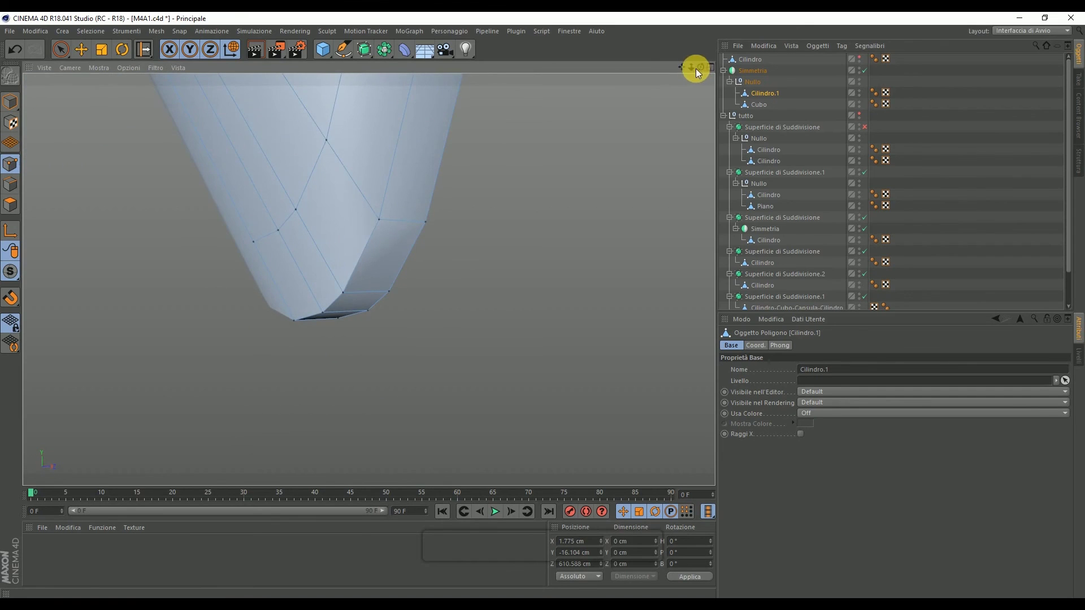
drag(696, 72, 368, 279)
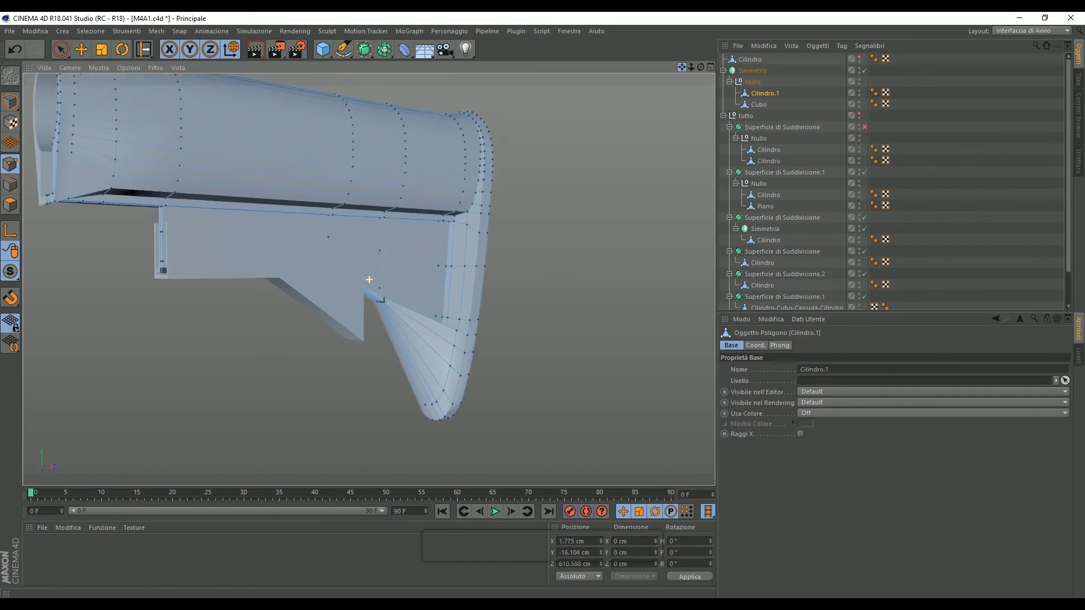